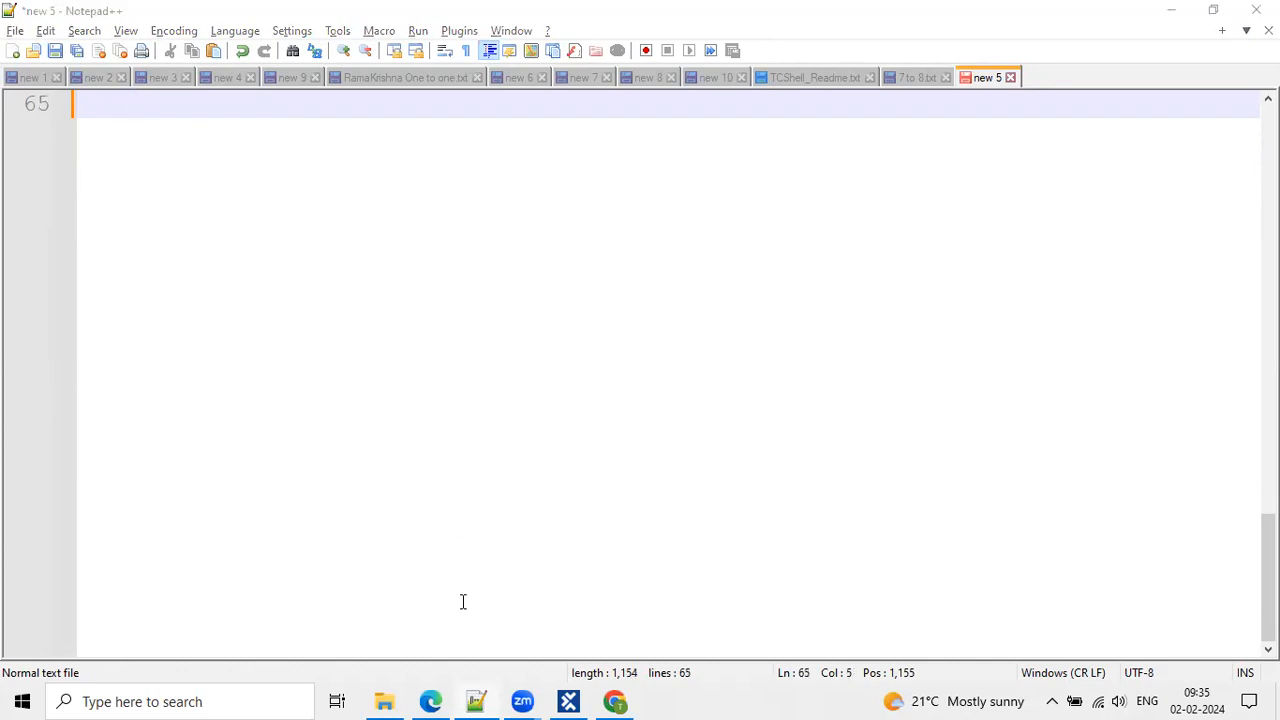
Review the notes, highlighting the date and the installation requirements list.
click(391, 257)
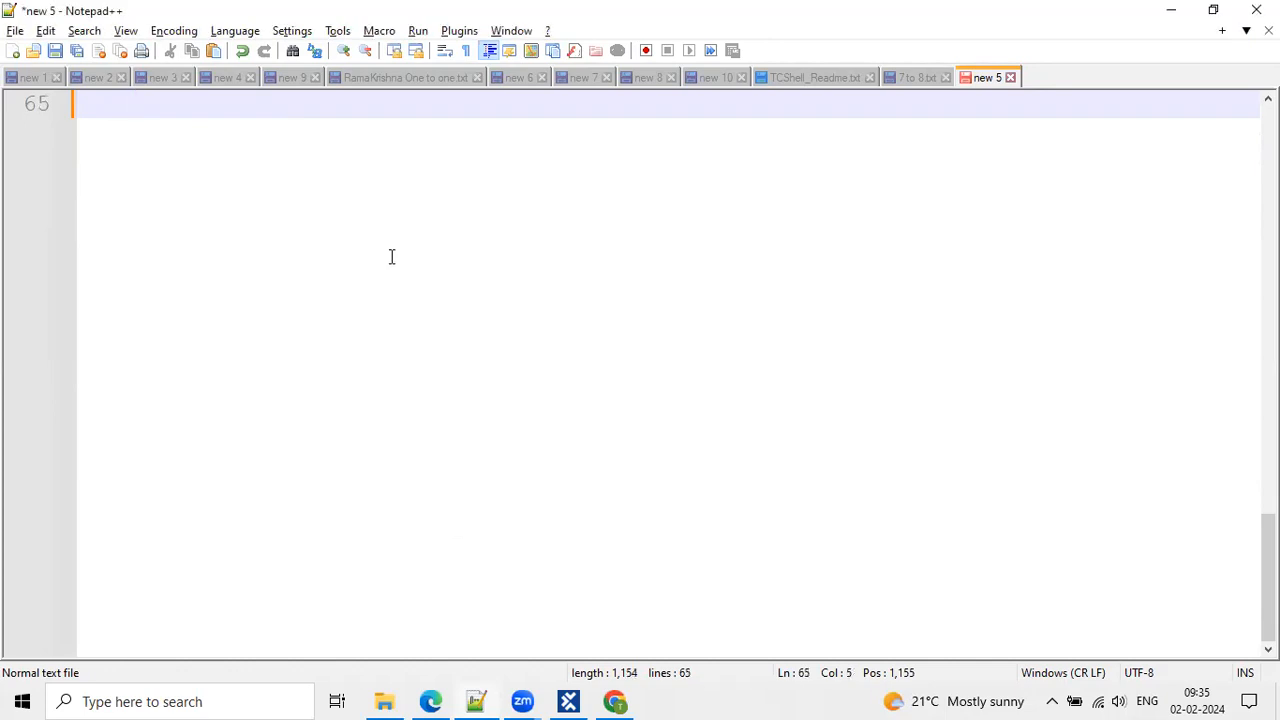
scroll(311, 221, up, 2)
scroll(311, 221, up, 6)
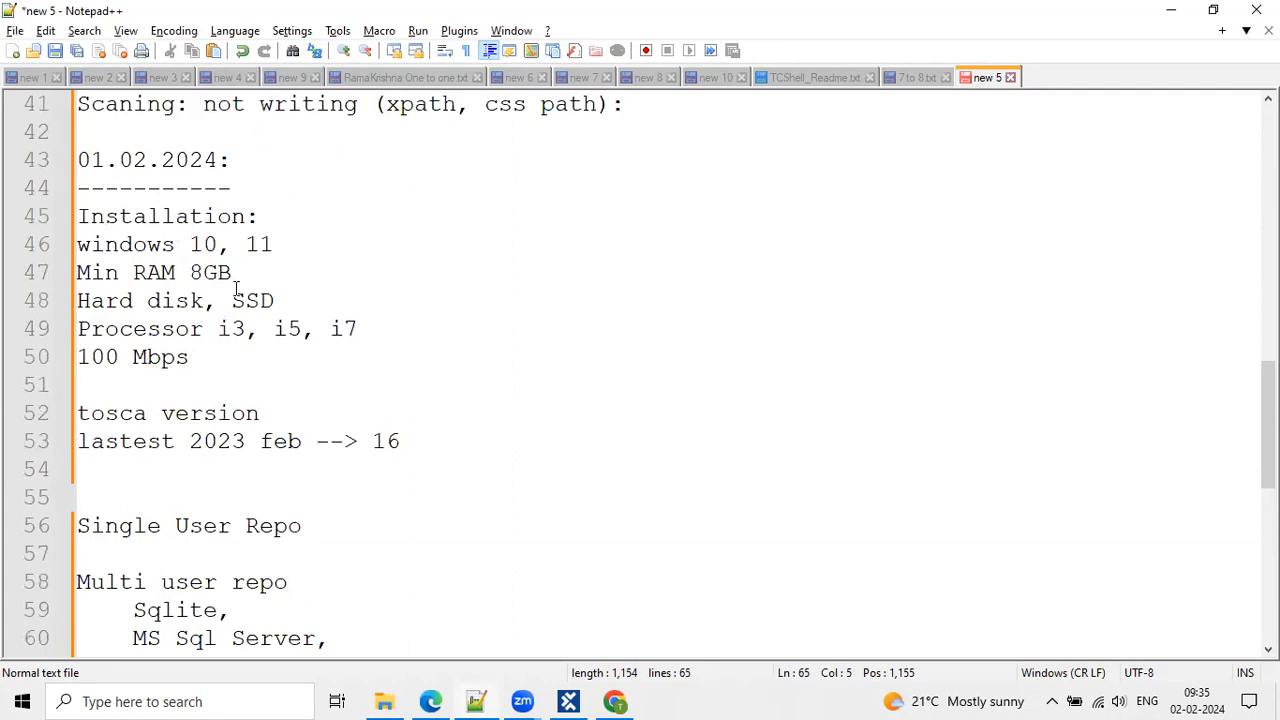
click(356, 295)
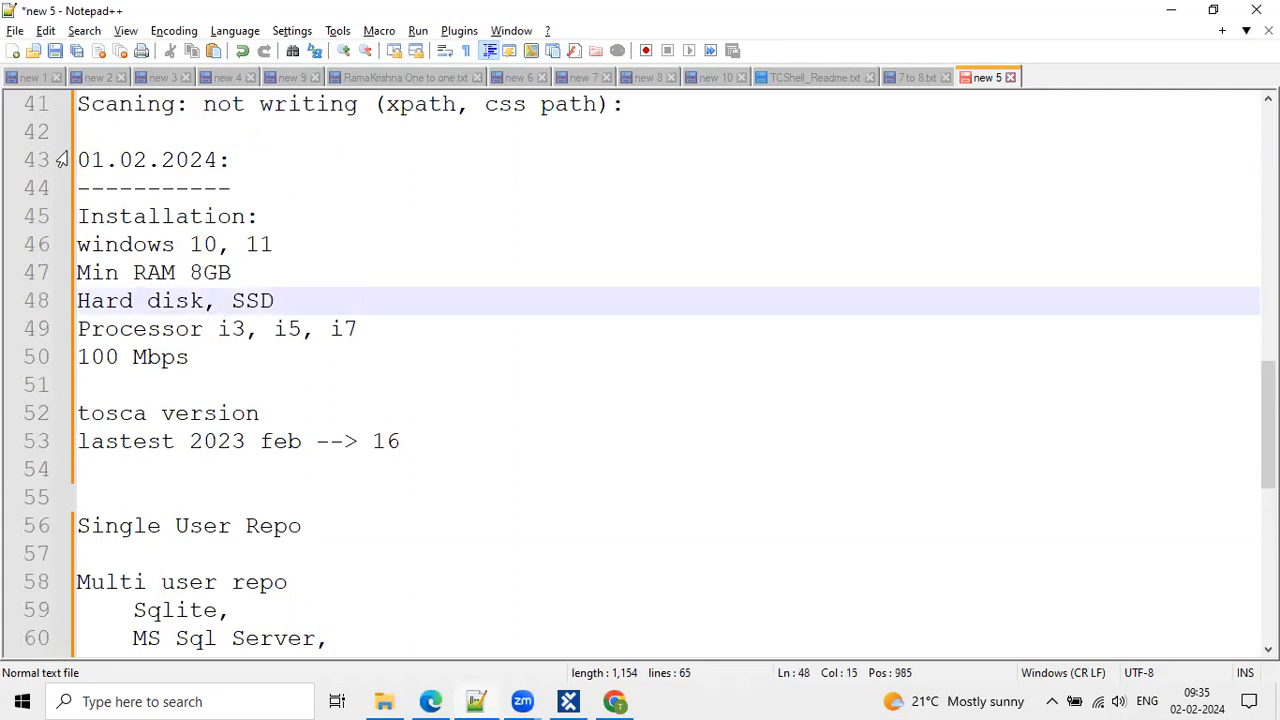
drag(78, 160, 331, 263)
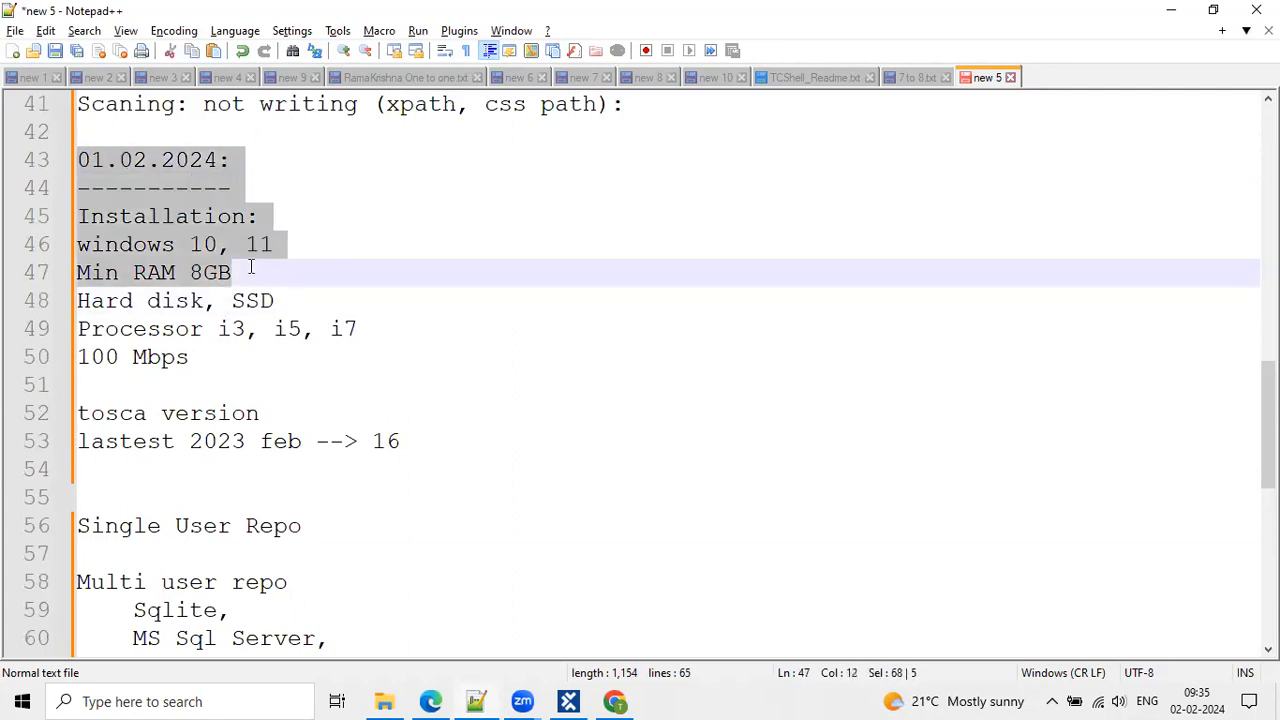
click(376, 272)
drag(84, 216, 340, 360)
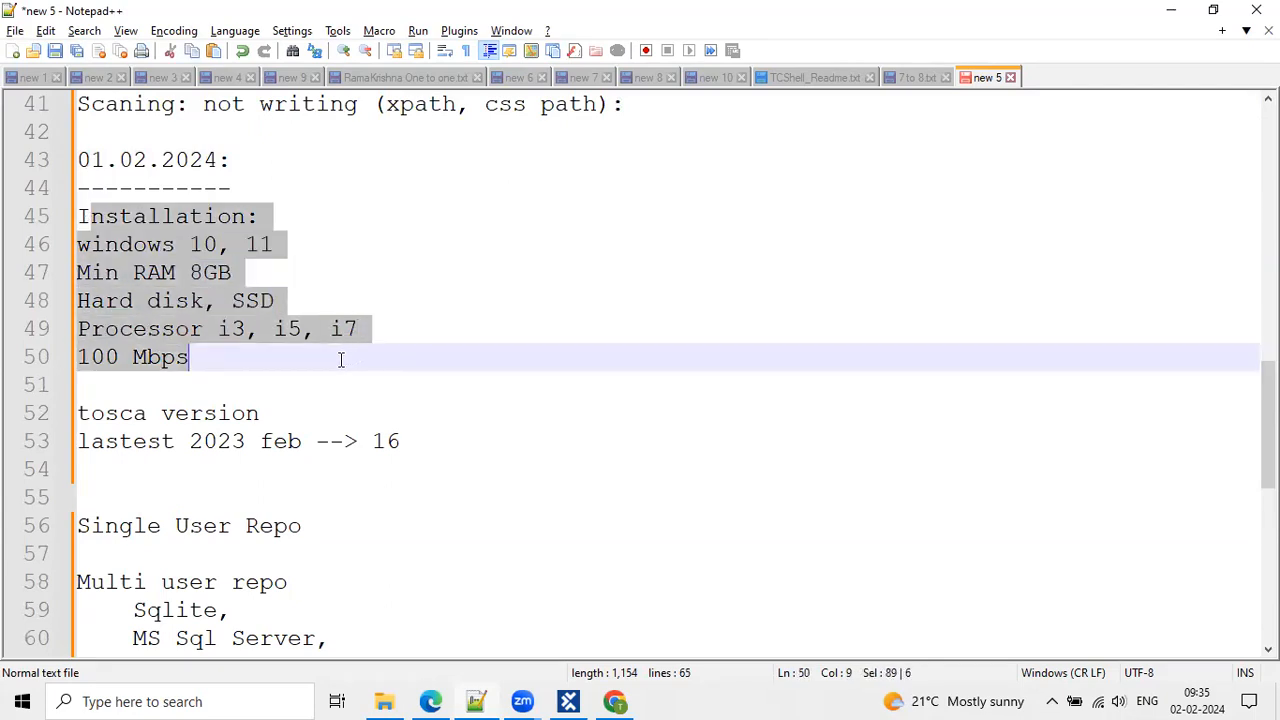
click(511, 357)
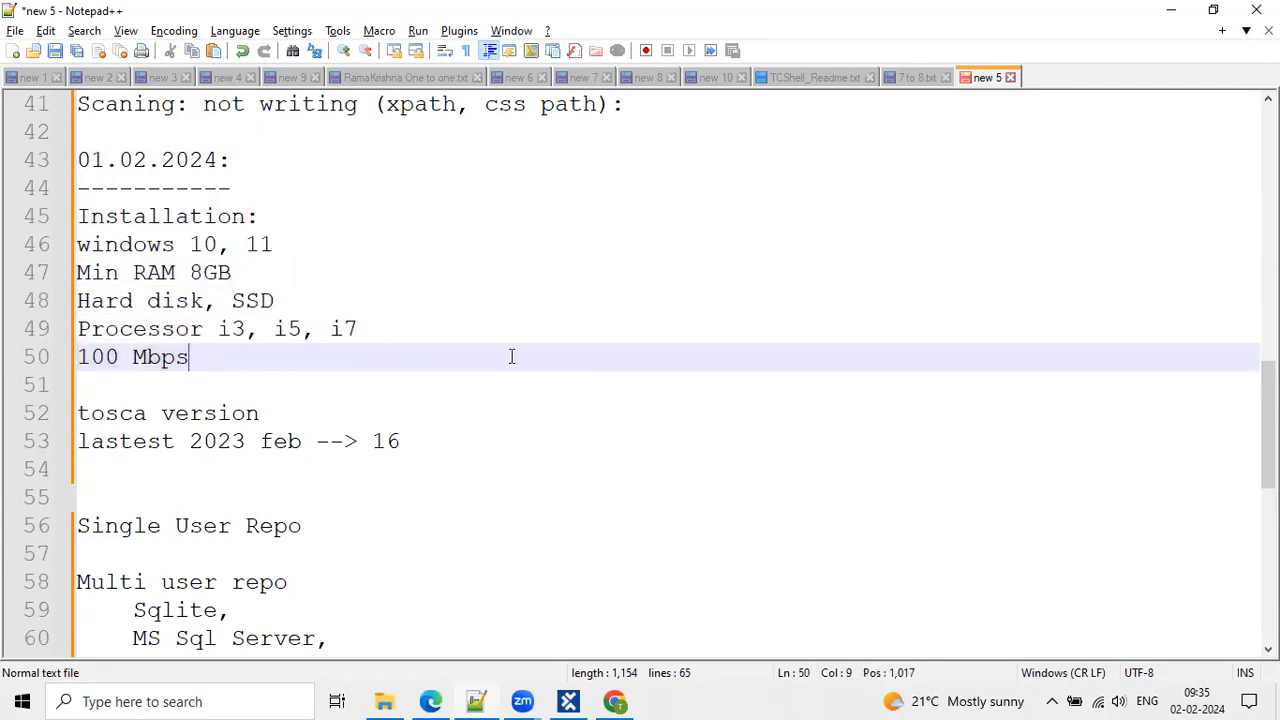
Bookmark and highlight the Tosca version heading, then highlight the Multi user repo heading and Sqlite.
scroll(511, 357, down, 2)
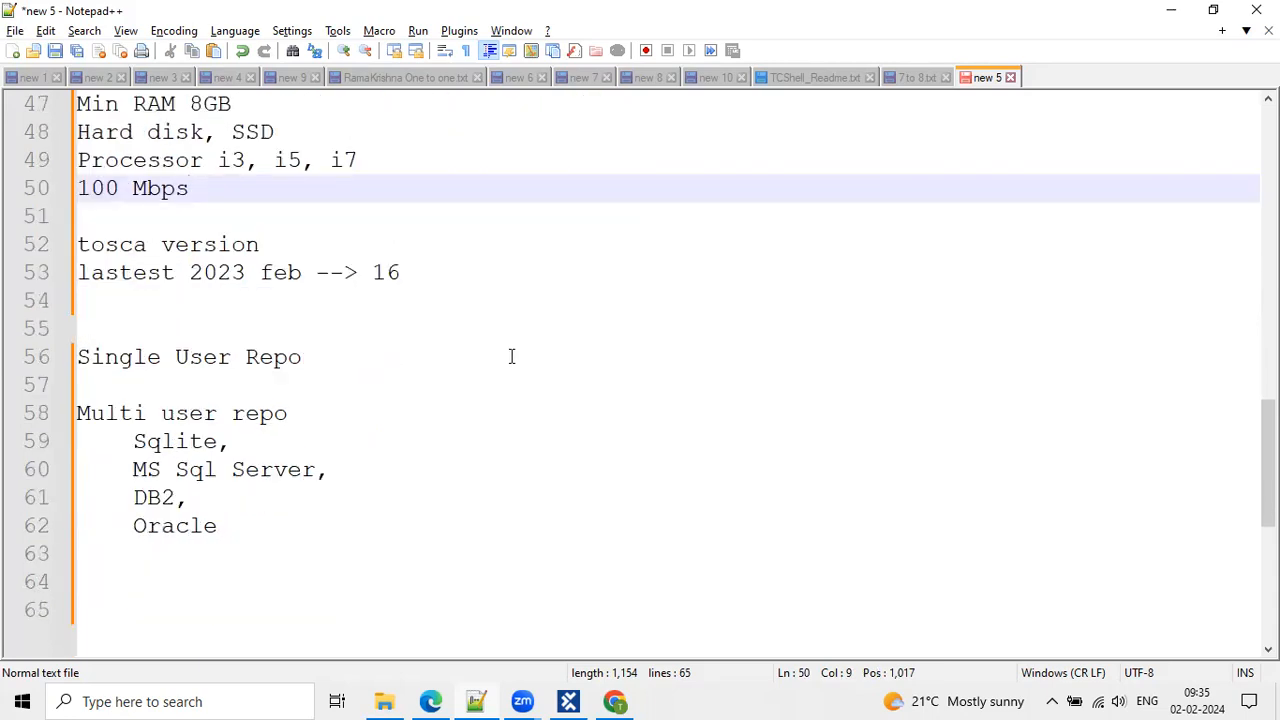
click(60, 243)
drag(103, 244, 291, 257)
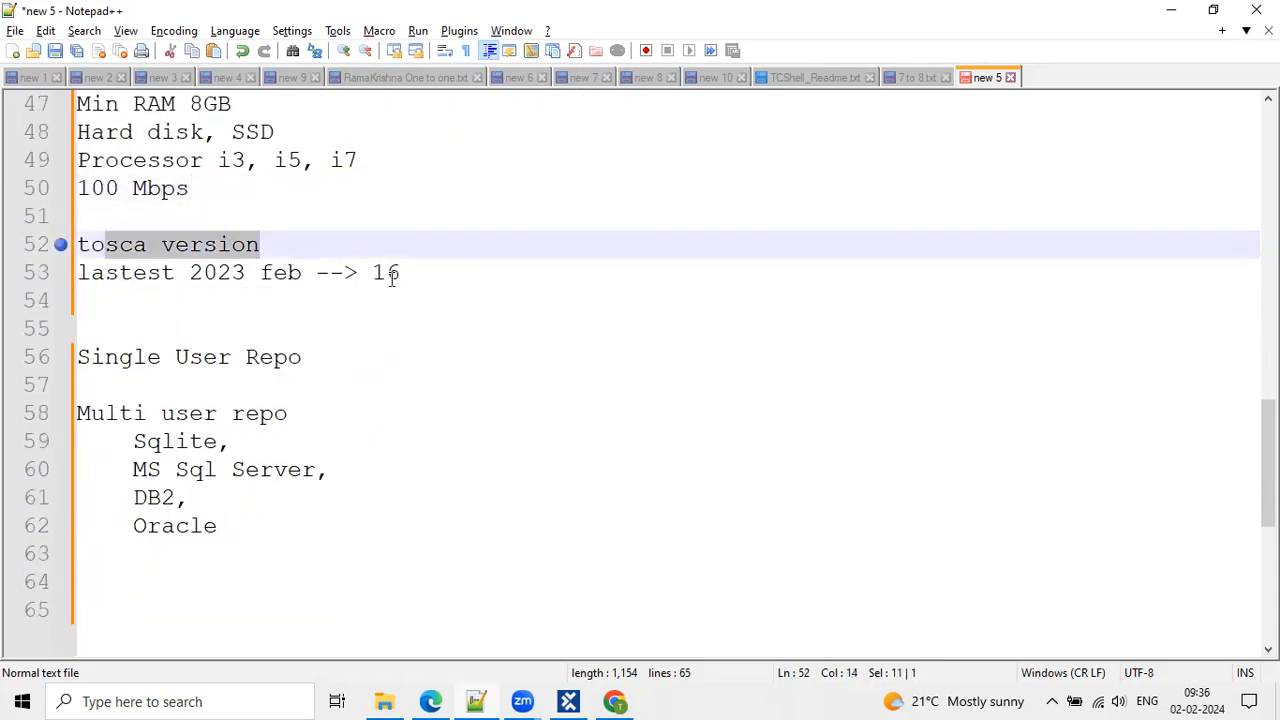
click(422, 279)
click(260, 328)
scroll(260, 328, down, 3)
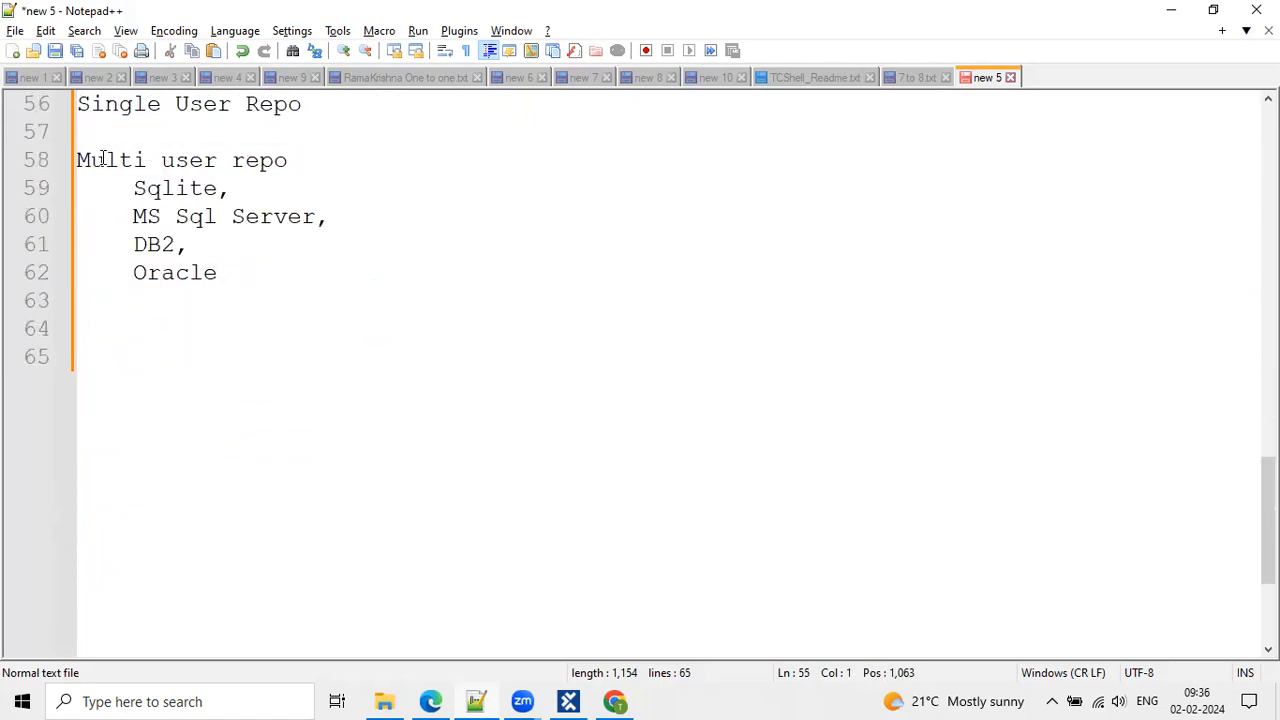
drag(105, 160, 307, 180)
click(251, 189)
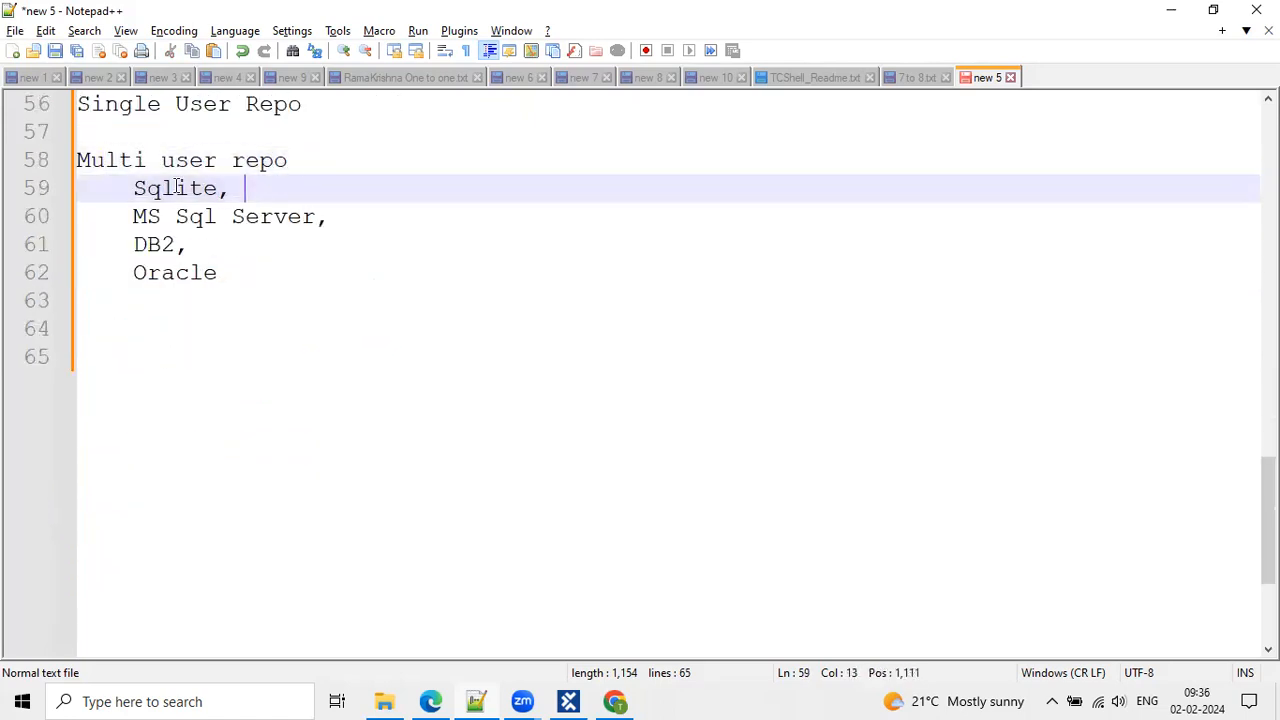
scroll(157, 185, up, 1)
Insert a 'Project creation:' heading line above Single User Repo, correcting its spelling.
click(85, 160)
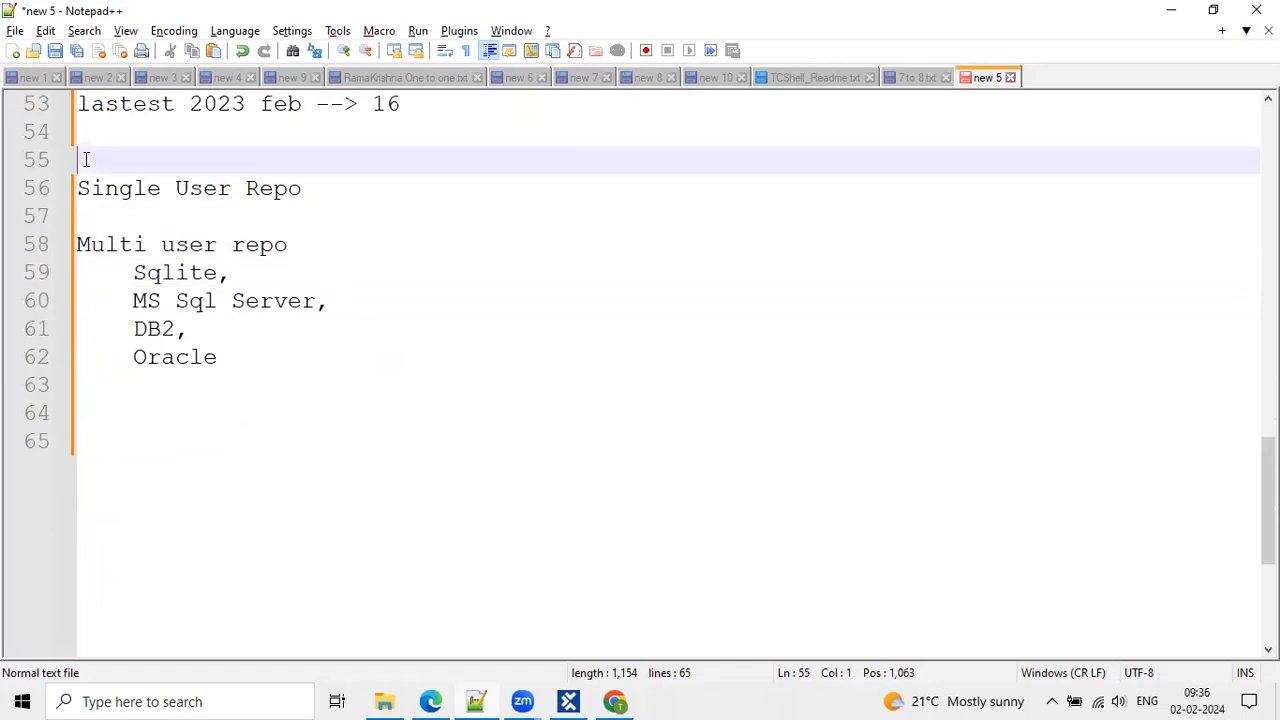
key(Return)
text(Project reation:)
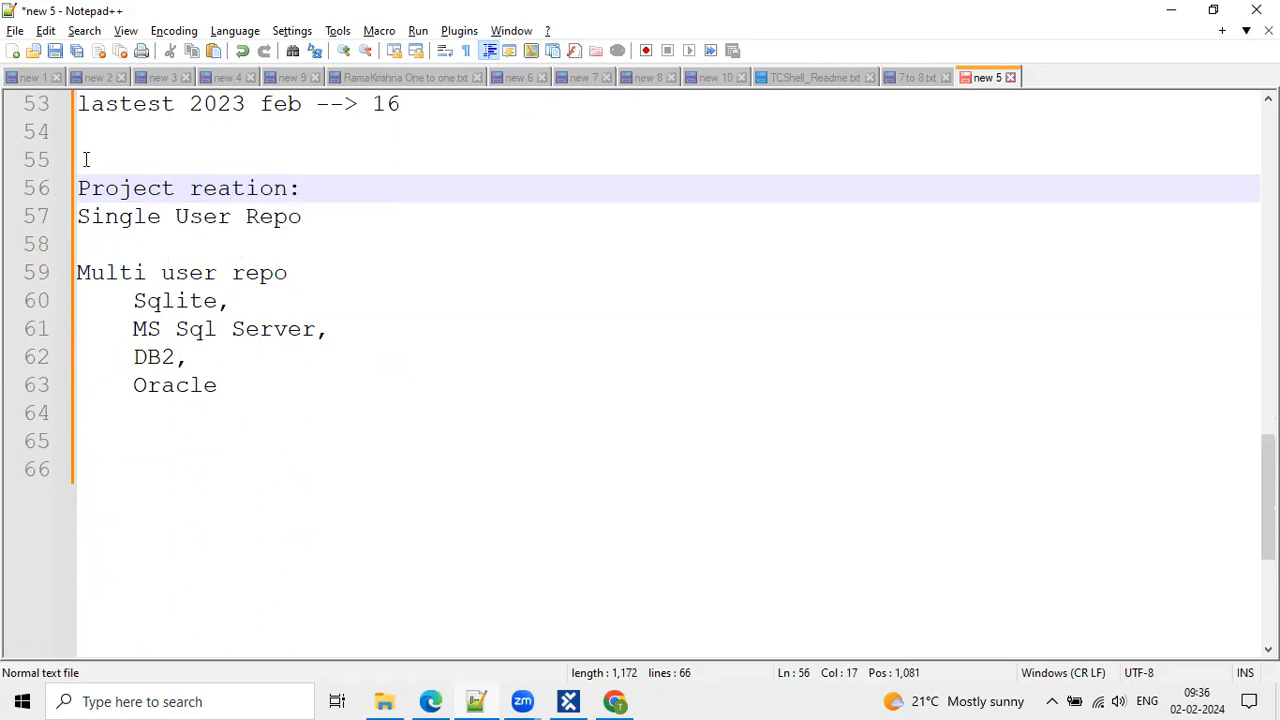
click(189, 188)
text(c)
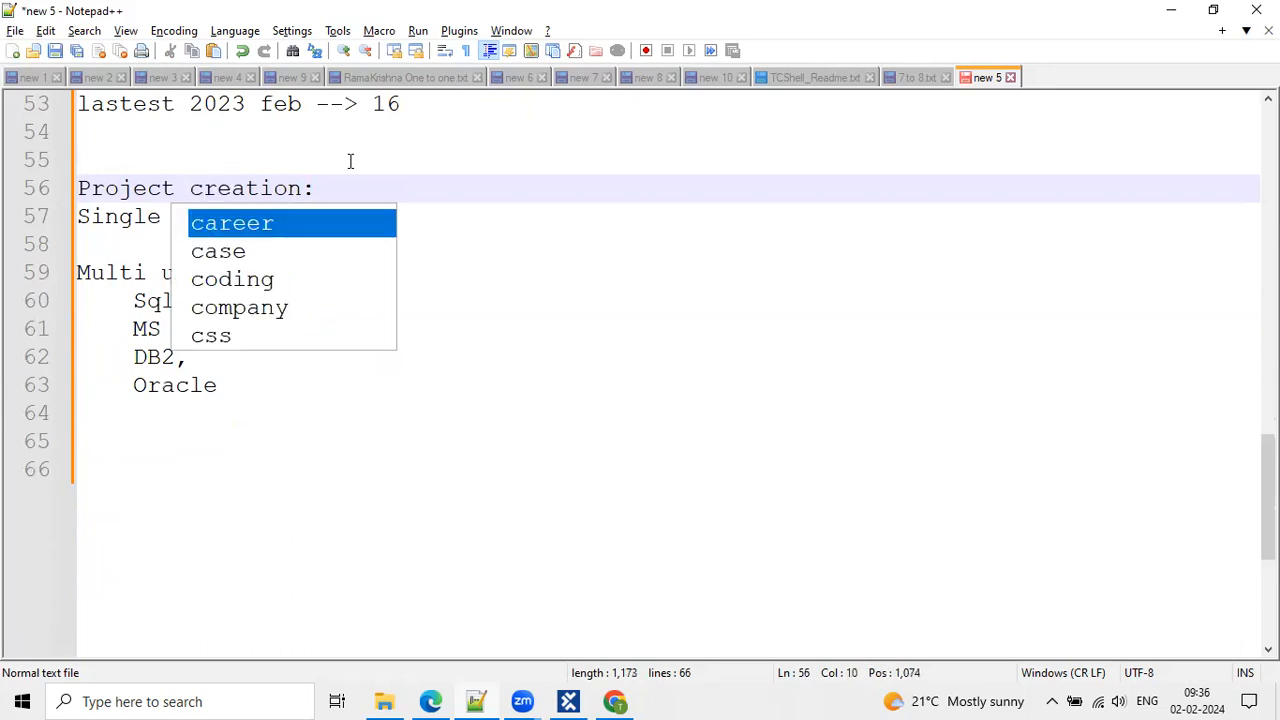
click(350, 161)
click(357, 197)
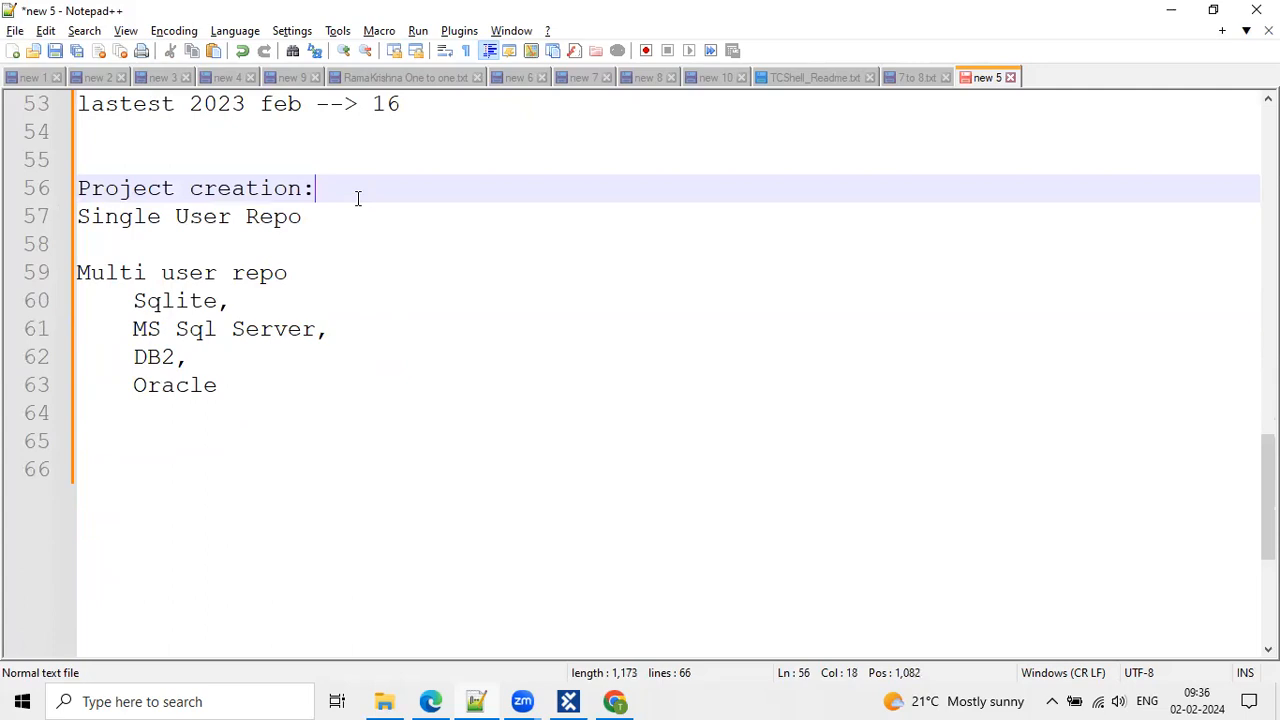
Annotate the Sqlite entry with '--> Traianing', removing the trailing colon.
click(258, 314)
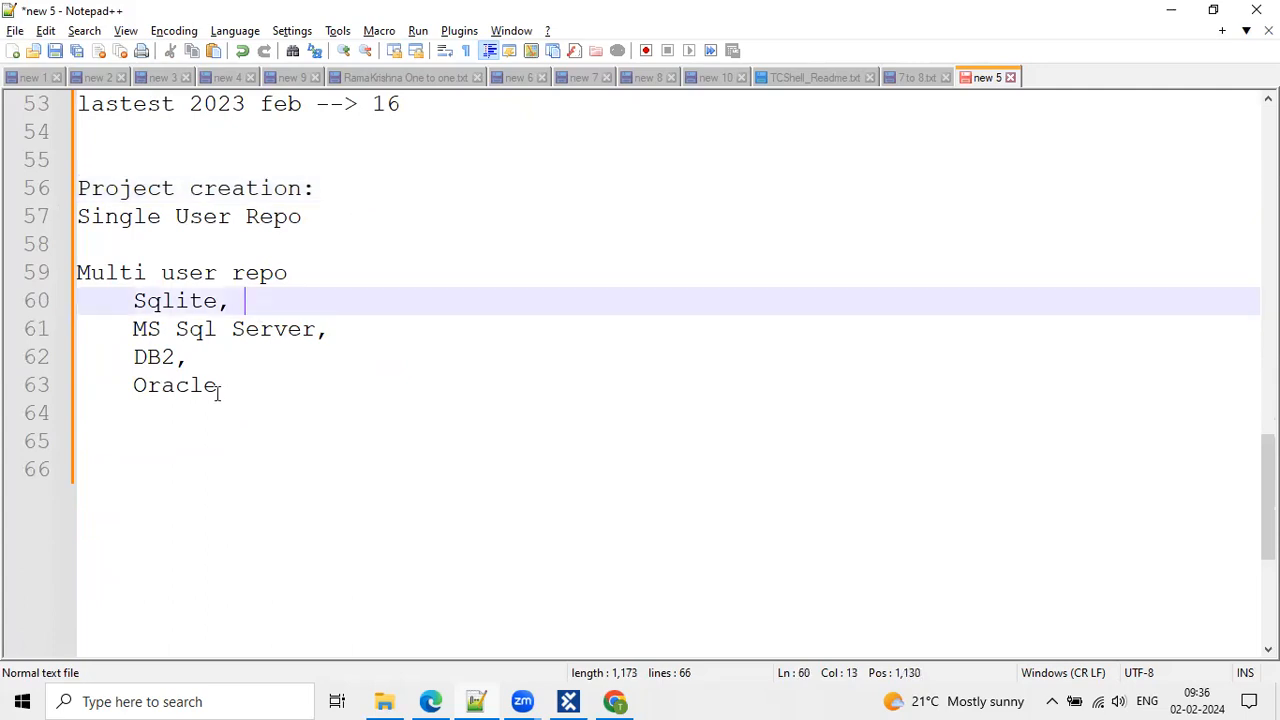
click(217, 390)
click(138, 421)
key(Home)
click(264, 303)
text(--> Traianing:)
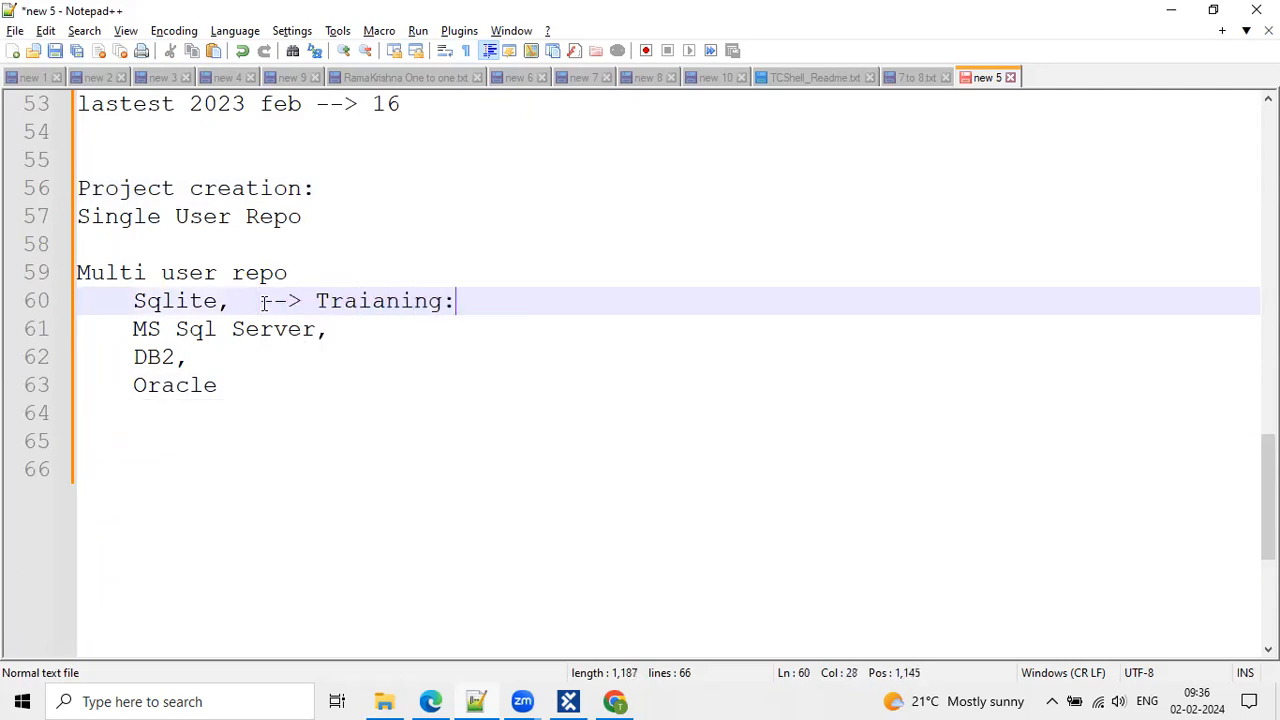
key(Return)
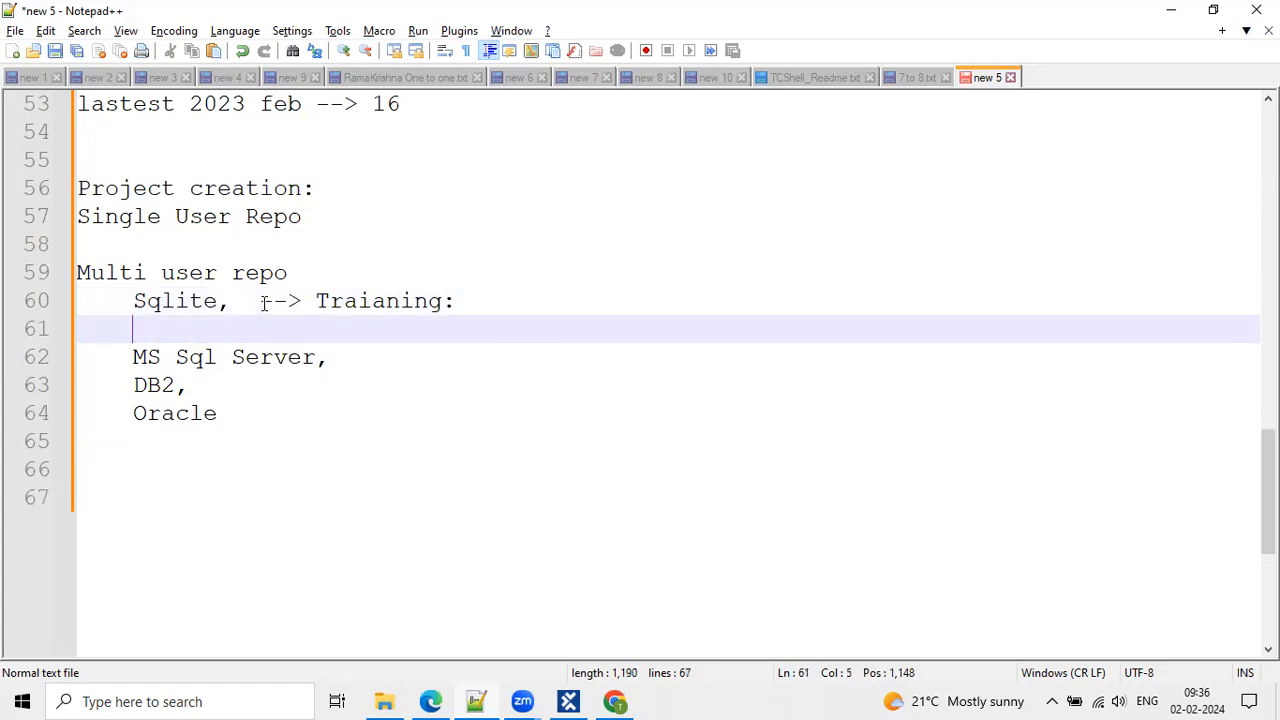
click(459, 301)
key(BackSpace)
Reword the Sqlite note to '--> Learning/ Training', fixing the misspelled Training.
click(329, 301)
click(319, 301)
text(Learning/)
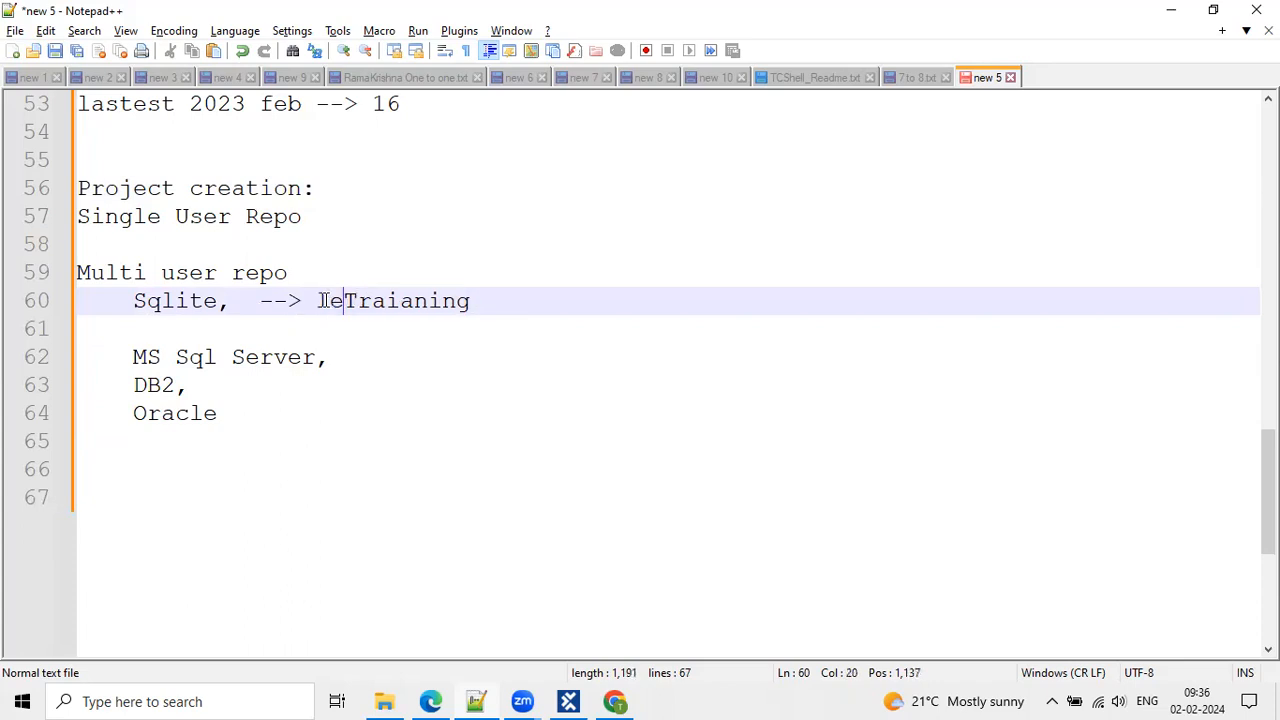
key(BackSpace)
text(/)
click(218, 301)
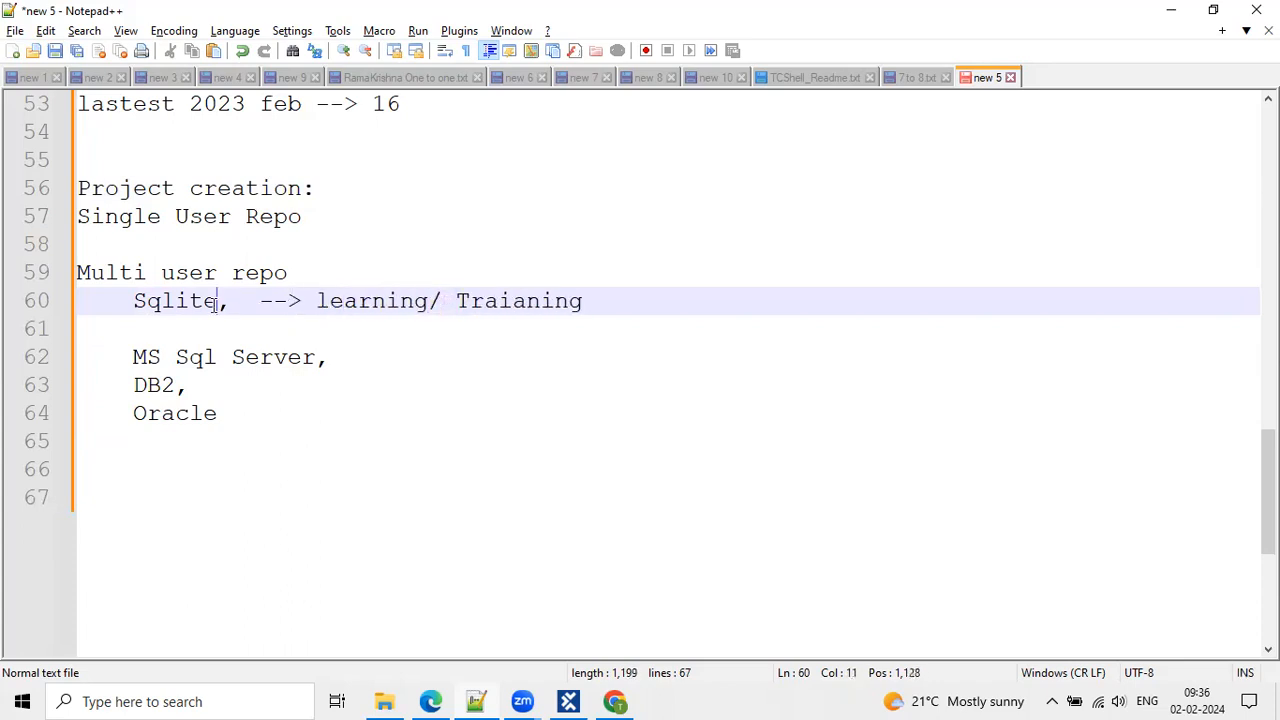
key(ctrl+shift+Left)
click(405, 301)
click(629, 302)
click(527, 302)
key(BackSpace)
Bookmark the Multi user repo line and add a blank line below the Oracle entry.
click(586, 306)
drag(234, 301, 128, 302)
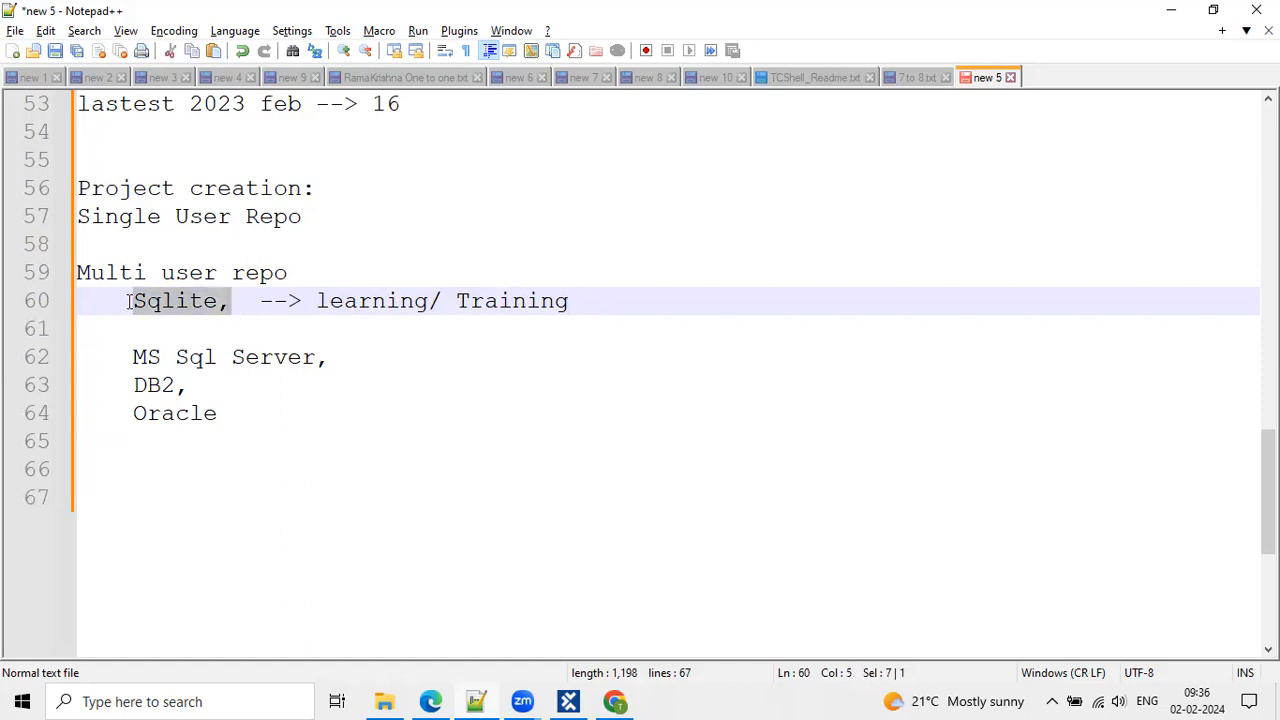
click(280, 253)
click(58, 274)
drag(134, 357, 348, 357)
click(200, 380)
click(237, 413)
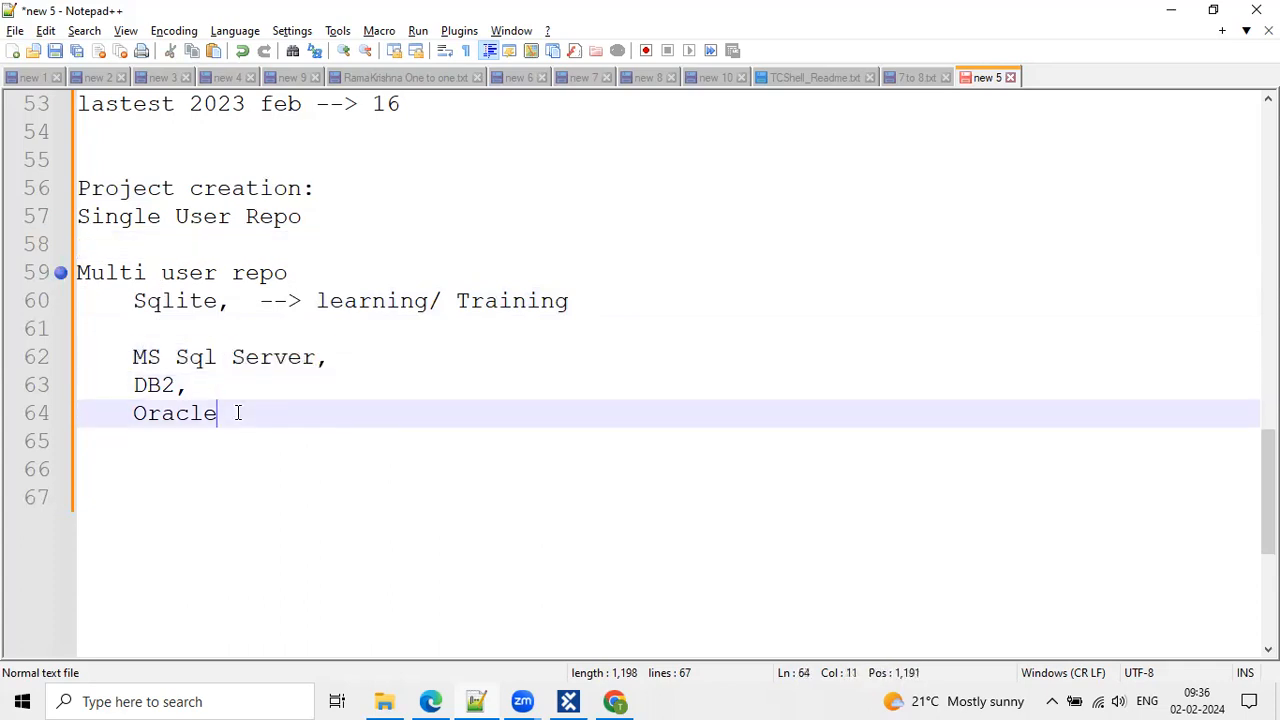
click(368, 360)
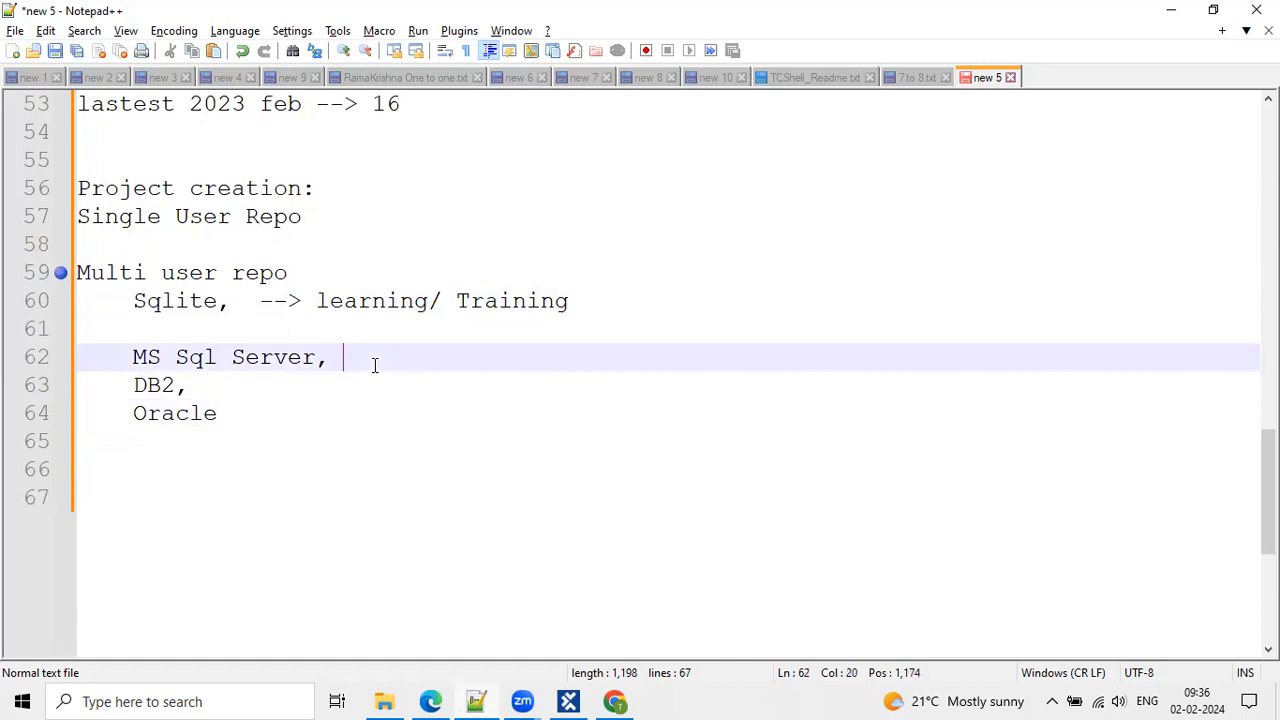
click(219, 439)
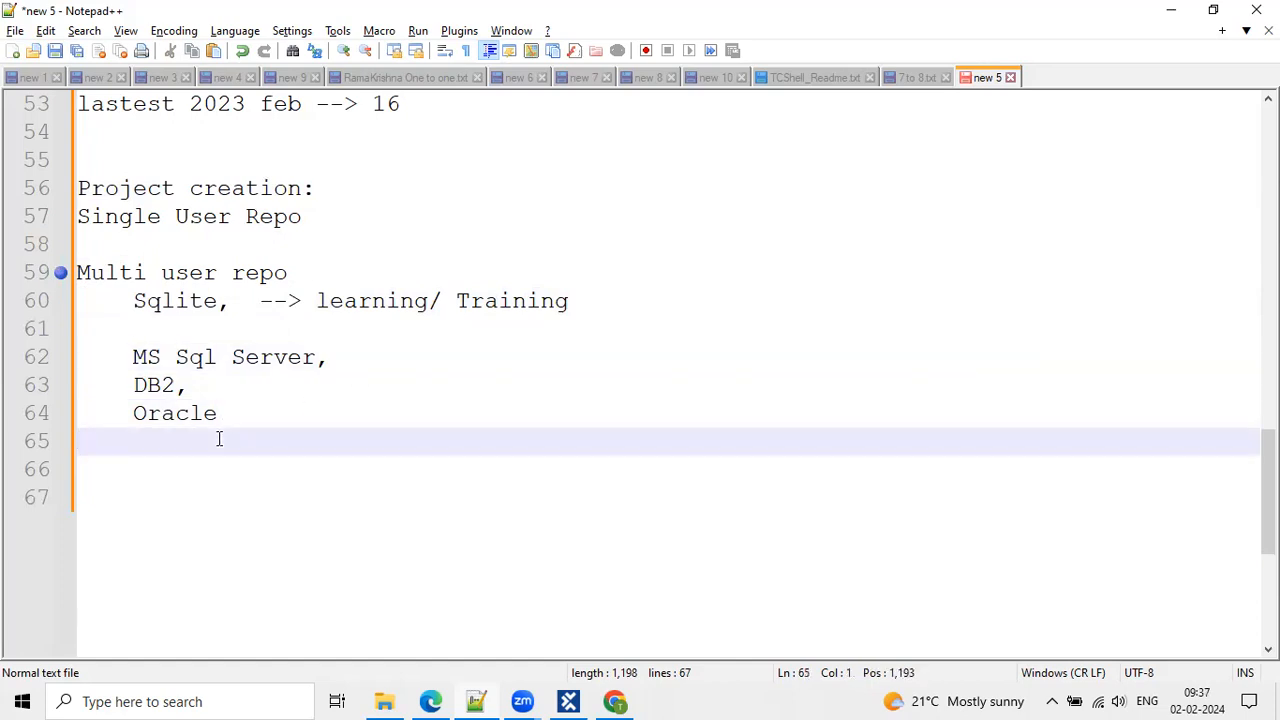
key(Return)
Type '(Connection string)' after the MS Sql Server entry.
click(195, 302)
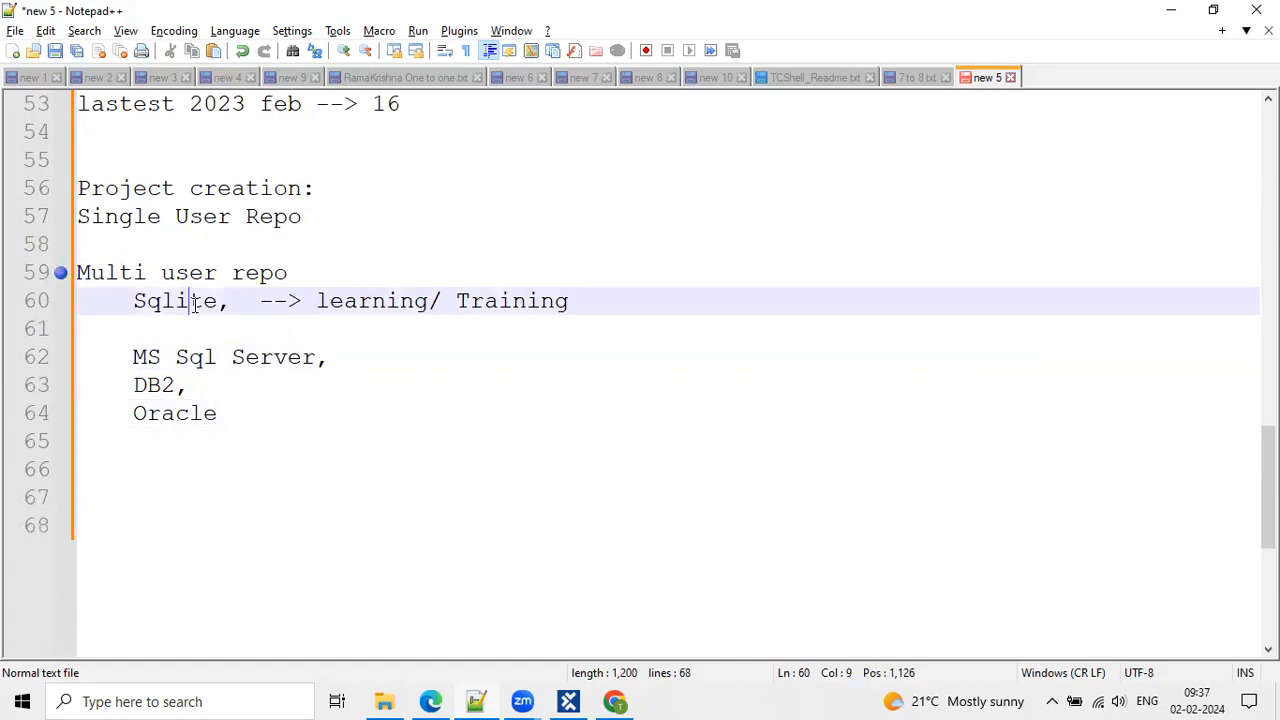
drag(133, 357, 277, 423)
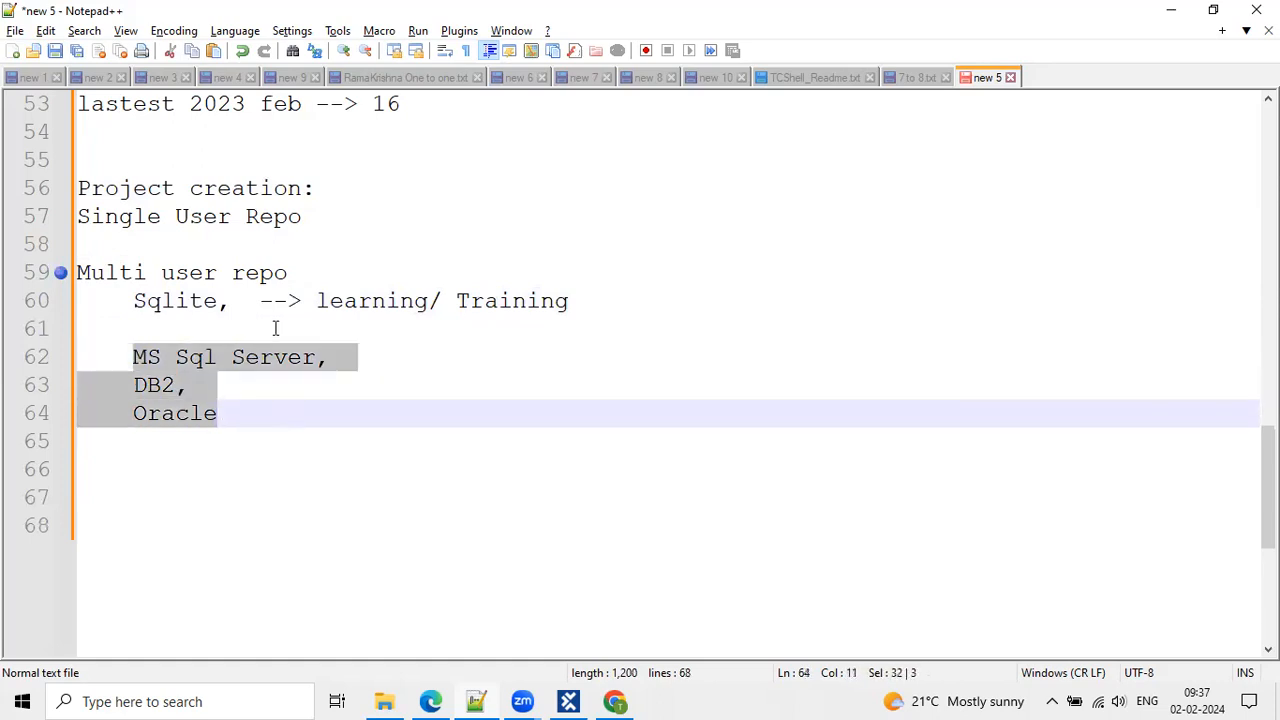
click(211, 316)
drag(207, 363, 217, 391)
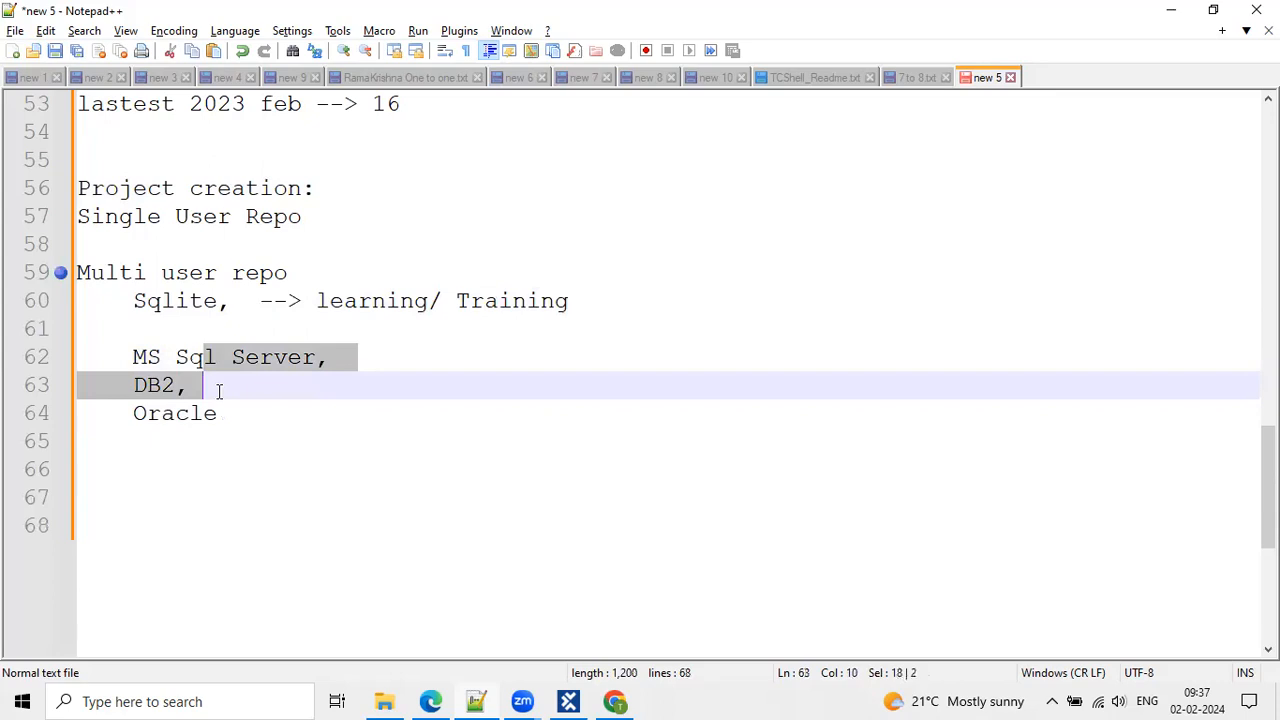
click(190, 316)
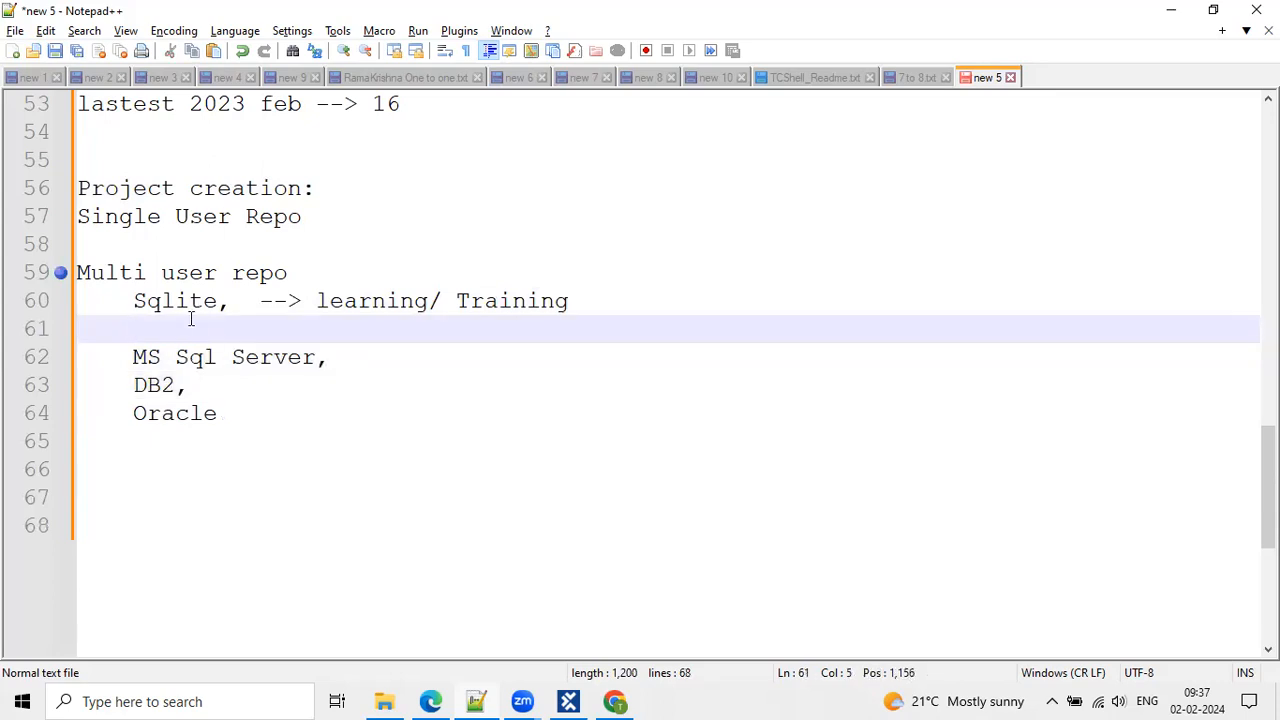
drag(334, 360, 173, 414)
click(386, 366)
text((Connect)
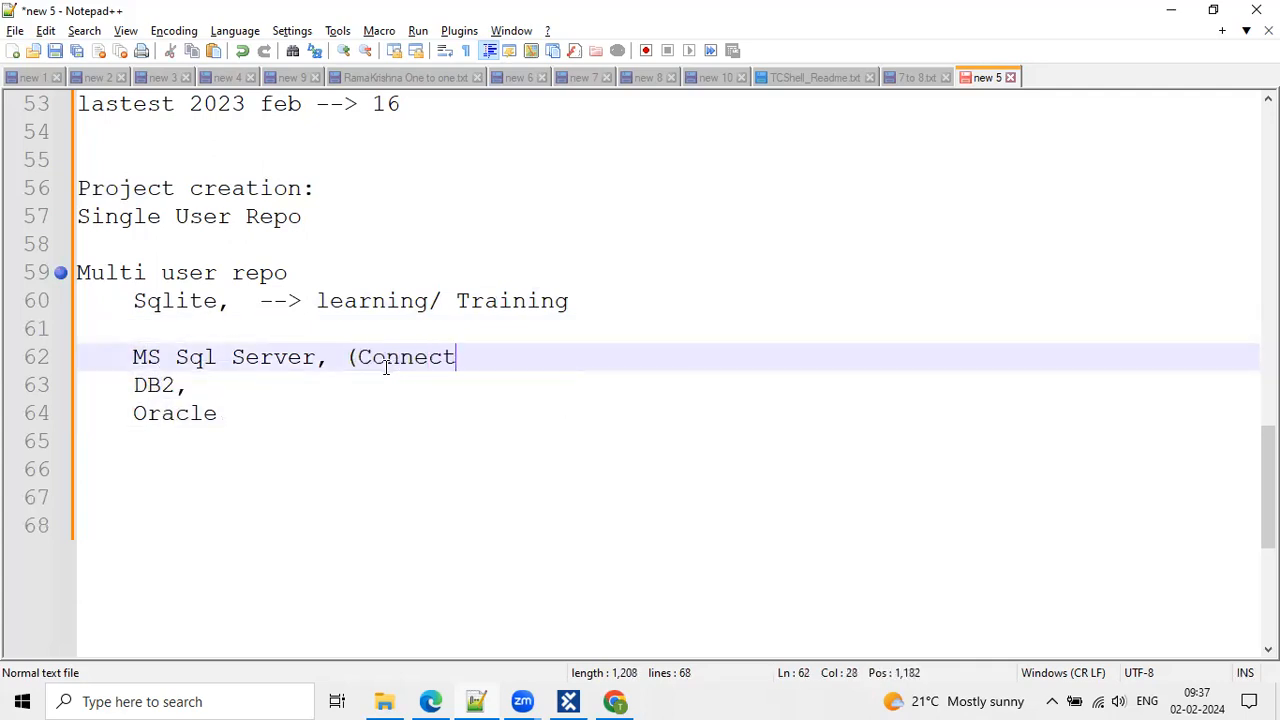
text(ion string)
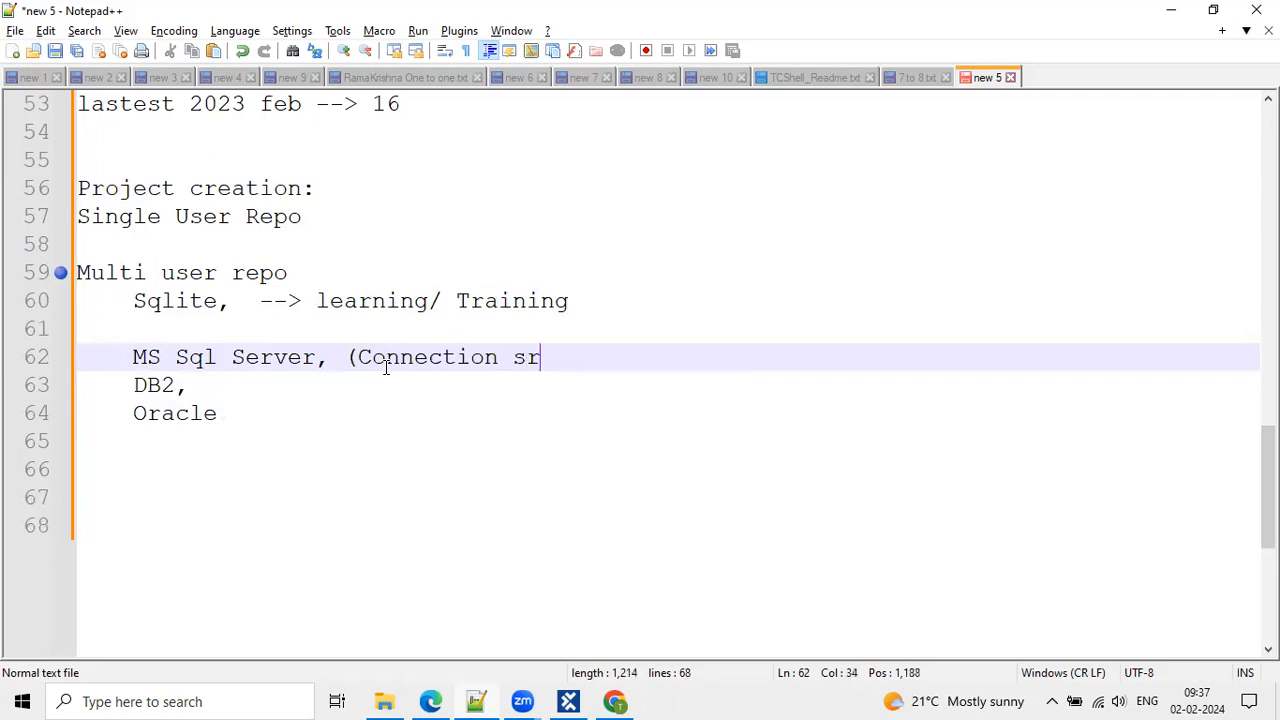
text())
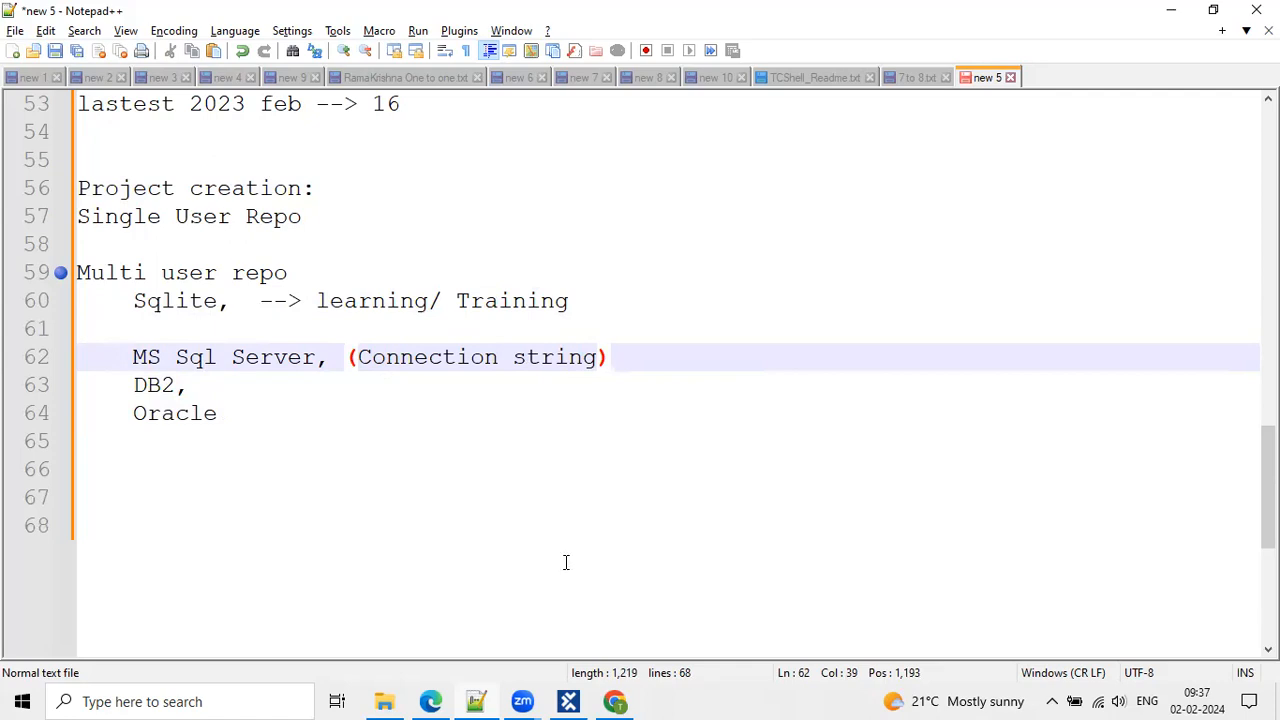
Launch Tosca Commander from the Windows search.
click(245, 700)
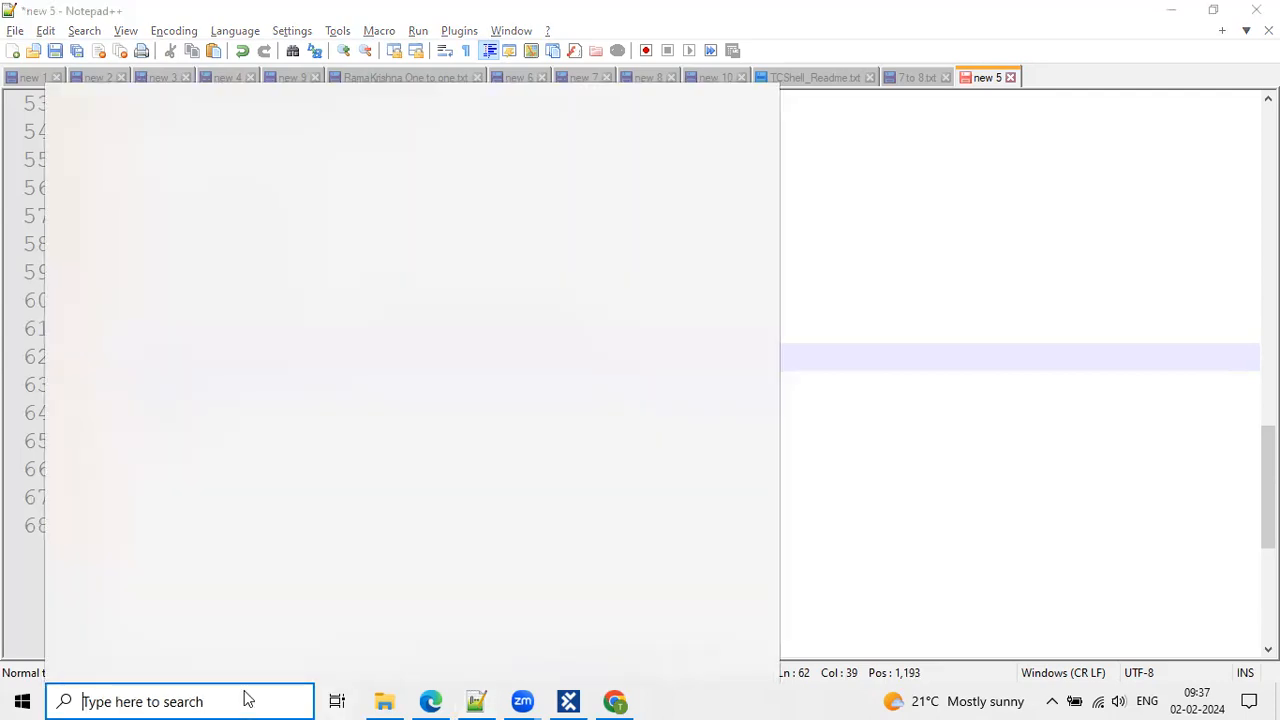
text(Ti)
key(BackSpace)
text(osca)
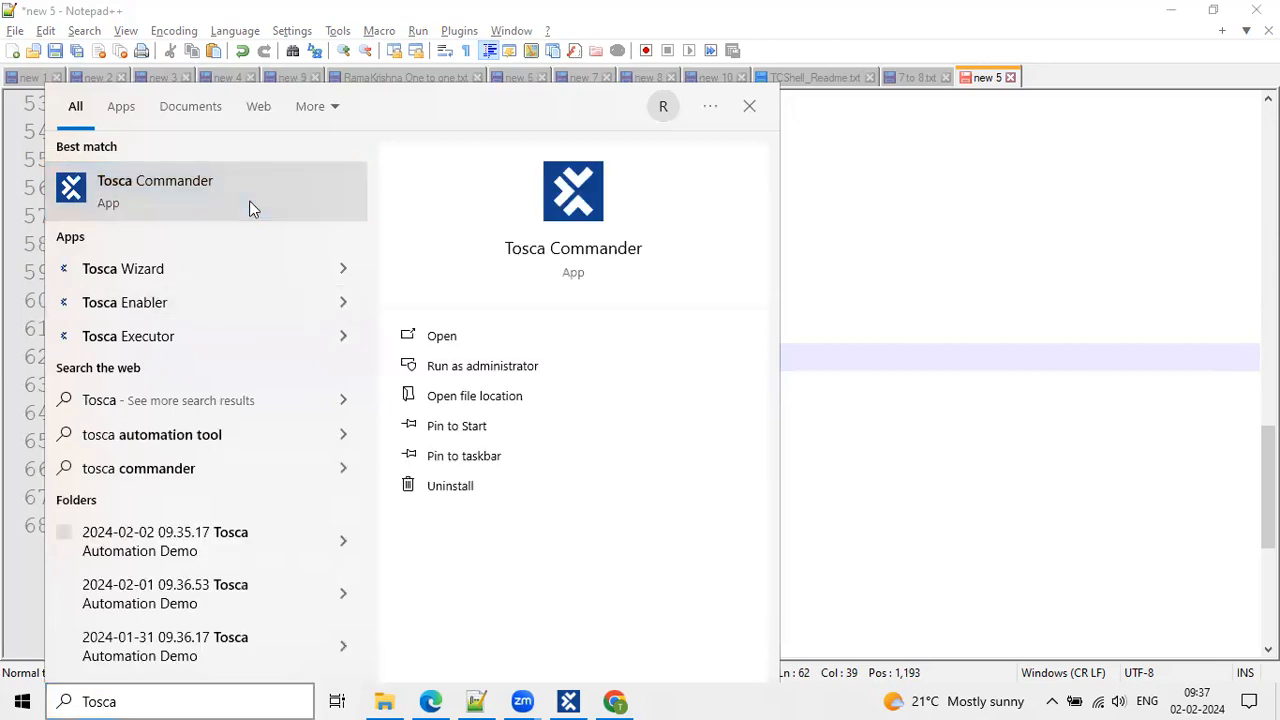
click(250, 203)
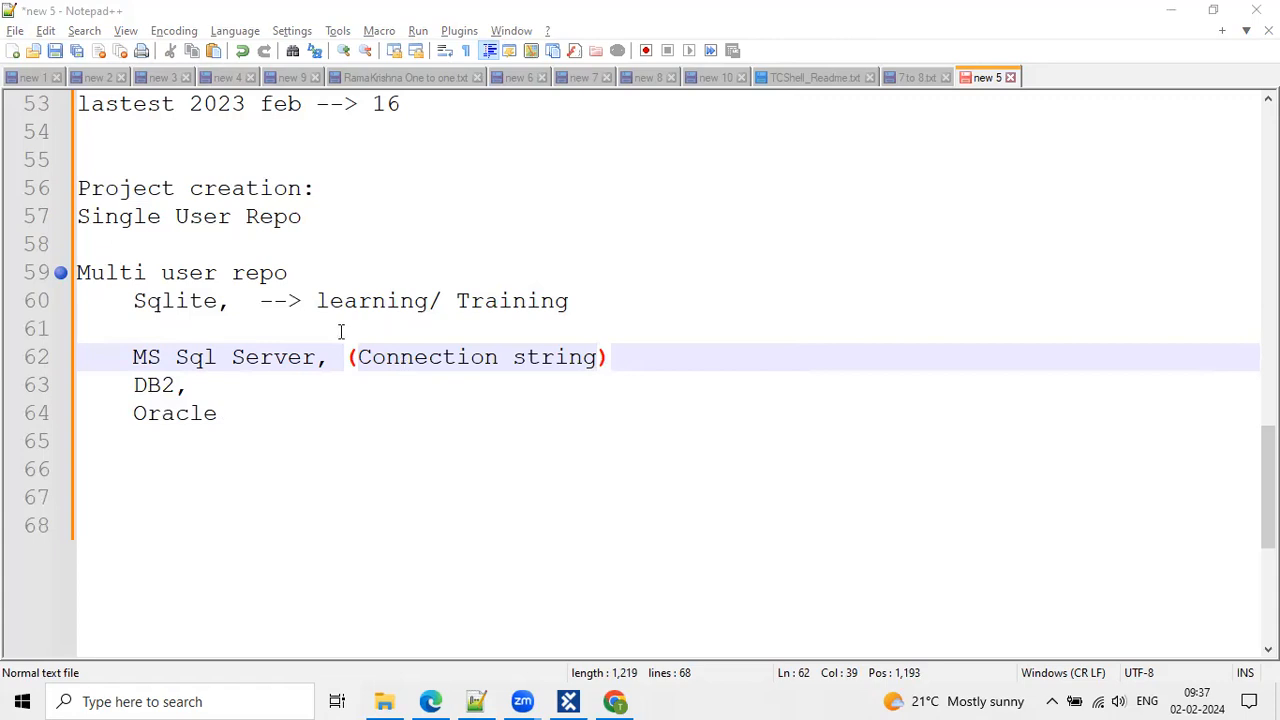
Copy '(Connection string)' from line 62 and paste it after DB2 and Oracle.
drag(631, 359, 350, 358)
key(ctrl+c)
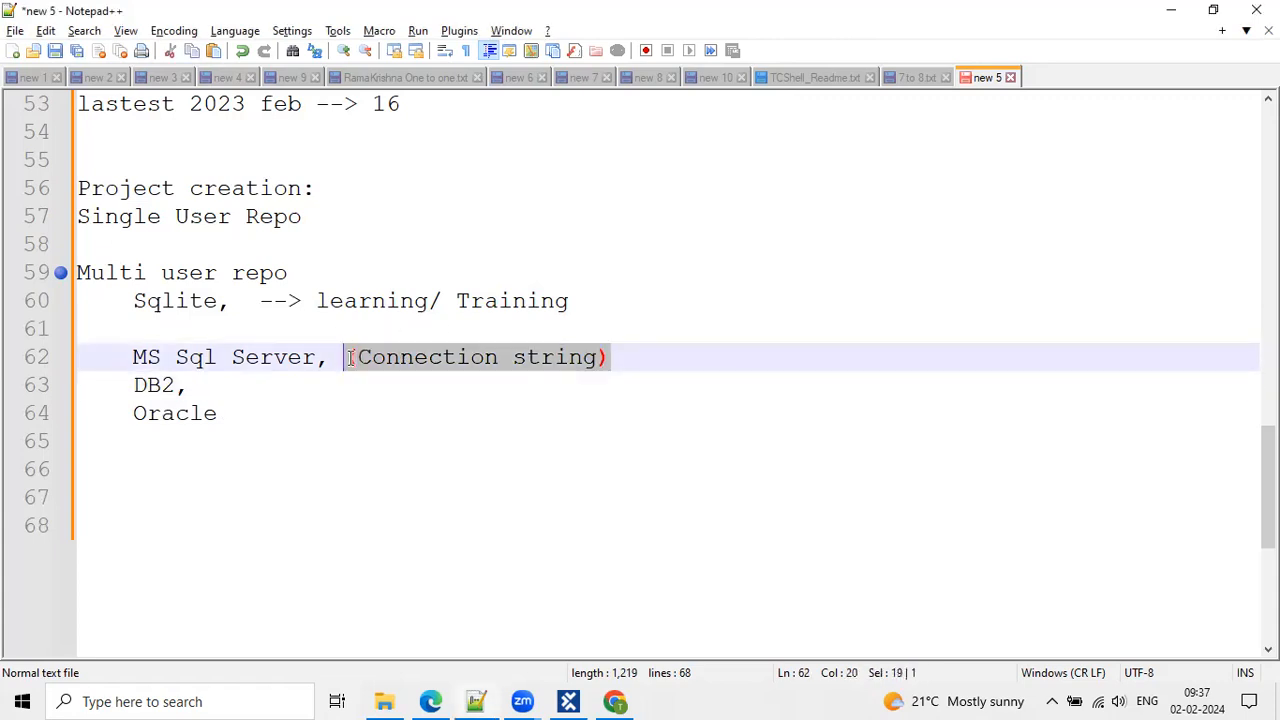
click(246, 391)
key(ctrl+v)
click(257, 411)
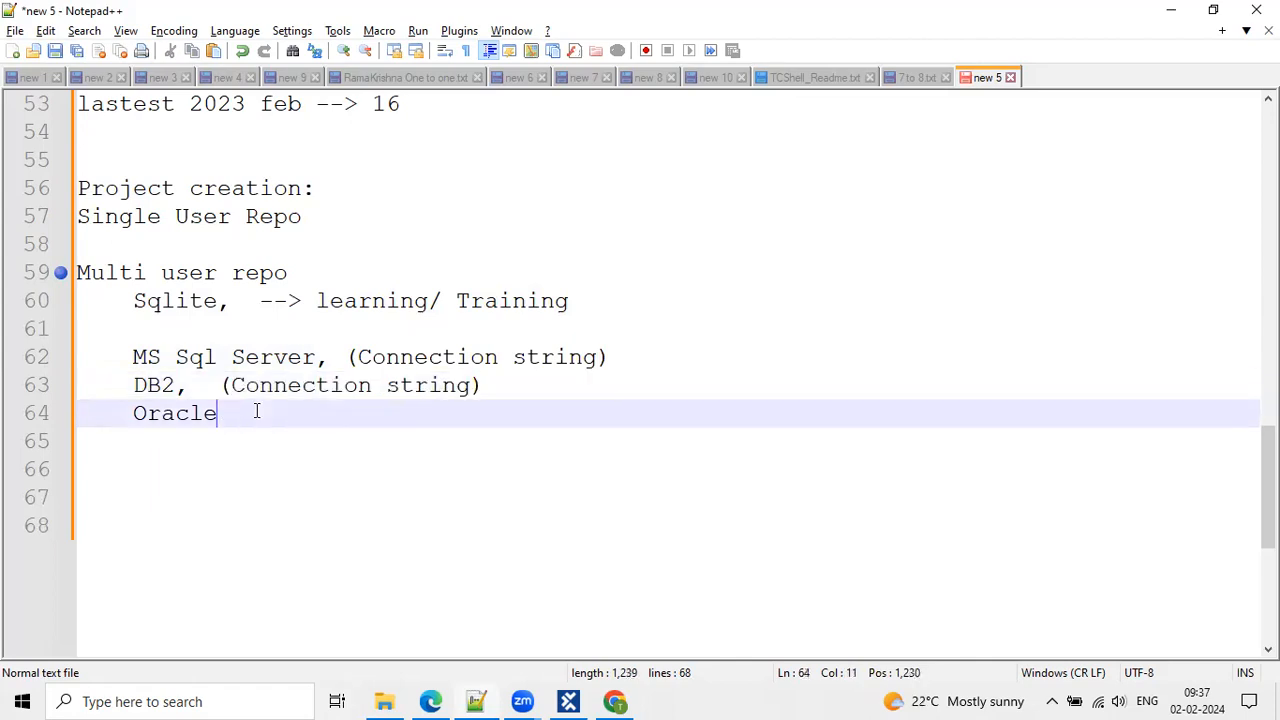
text(,)
key(ctrl+v)
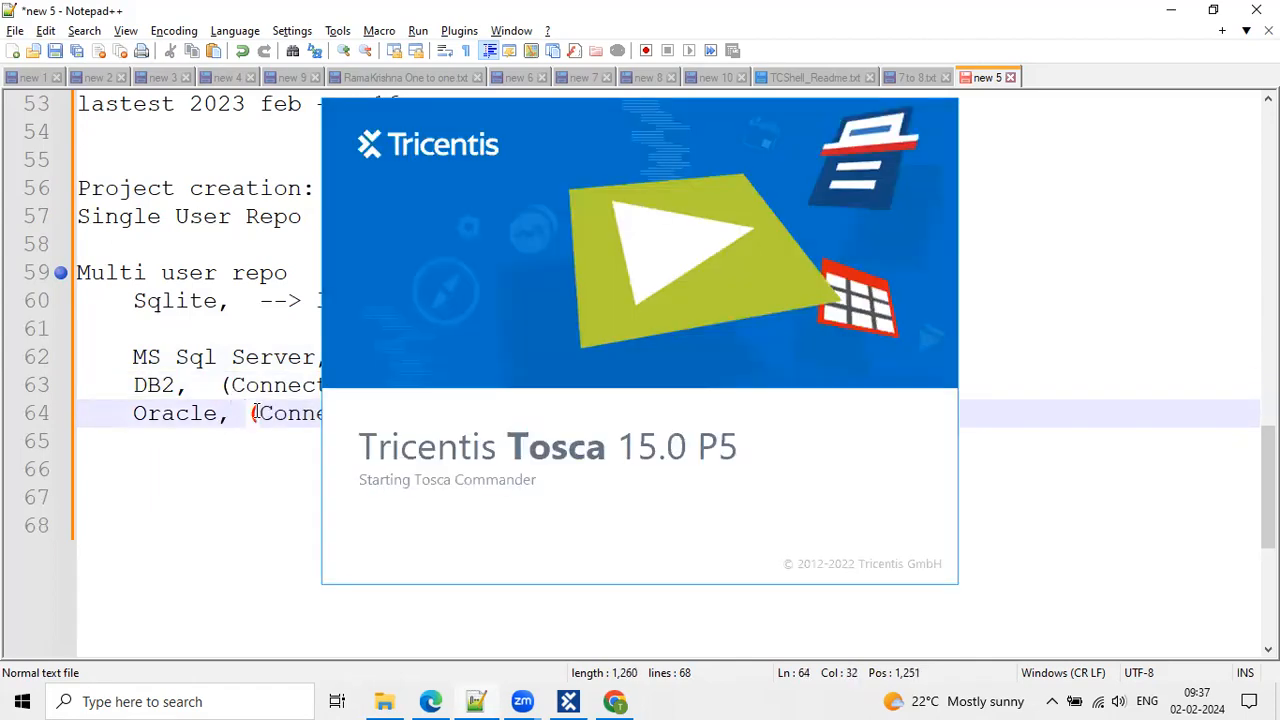
Wait for Tosca Commander to load, then select 'MS Sql Server,' on line 62 in Notepad++.
click(185, 330)
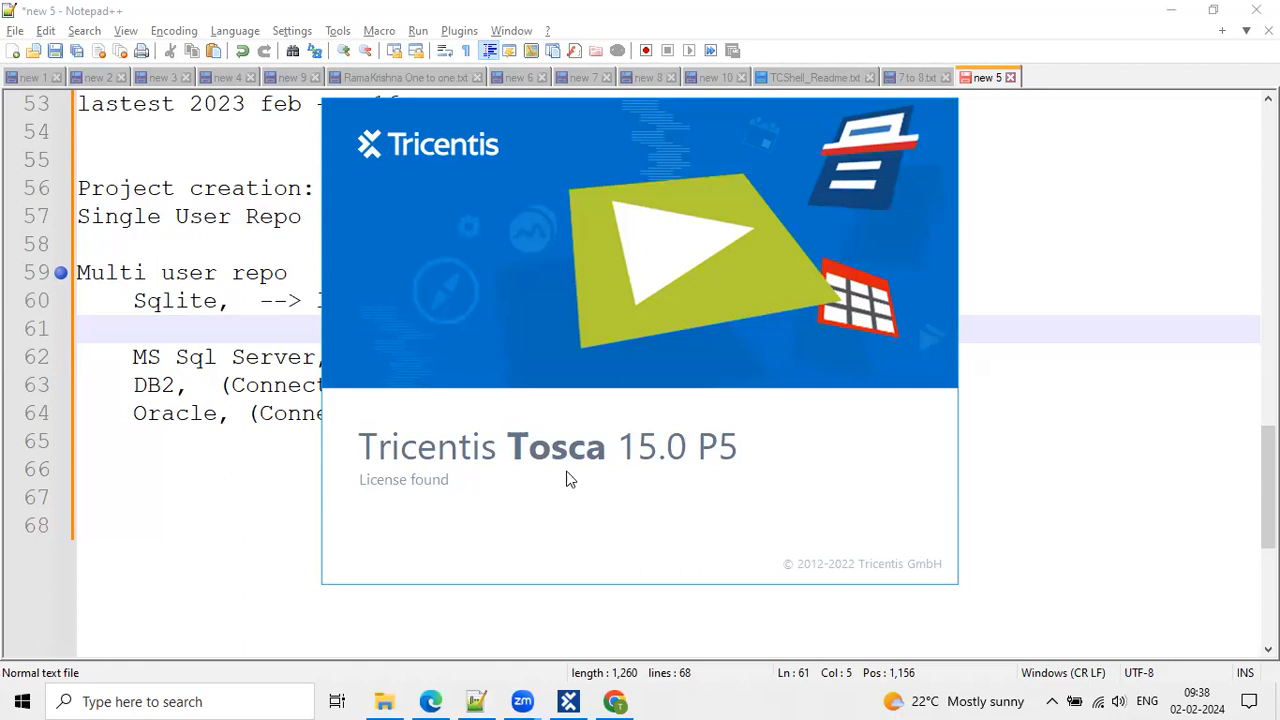
click(132, 356)
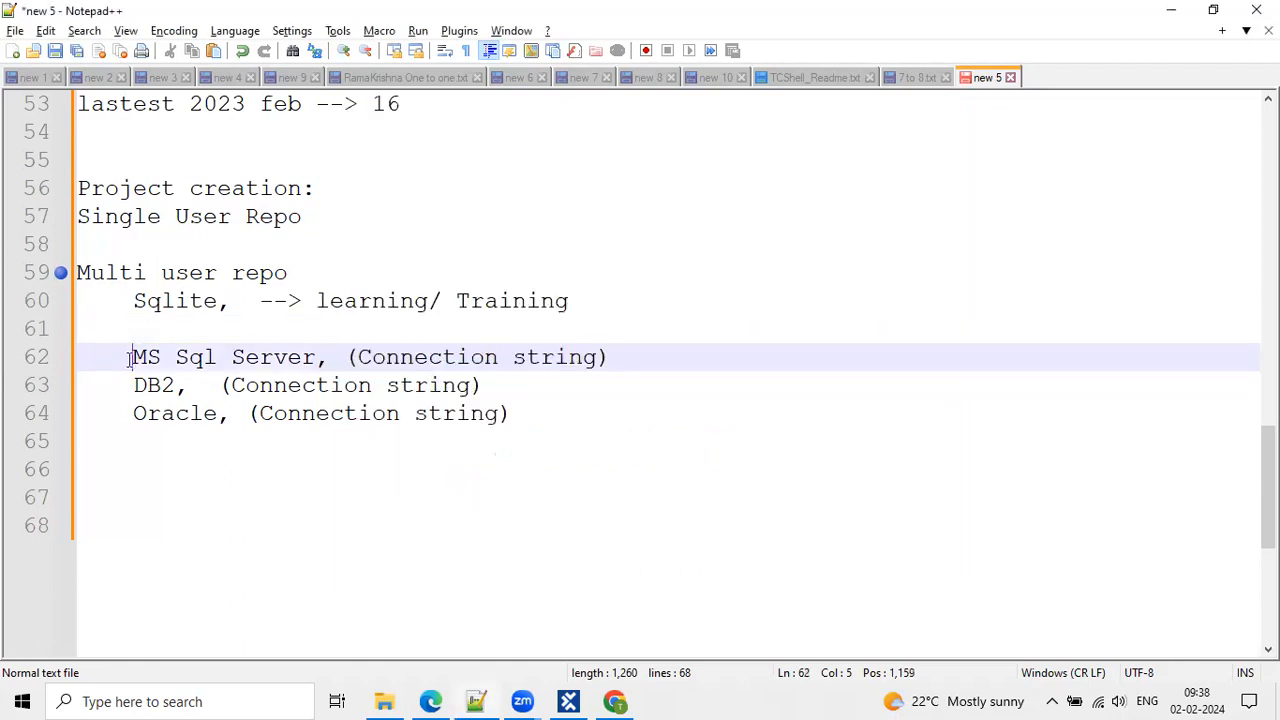
shift+click(331, 348)
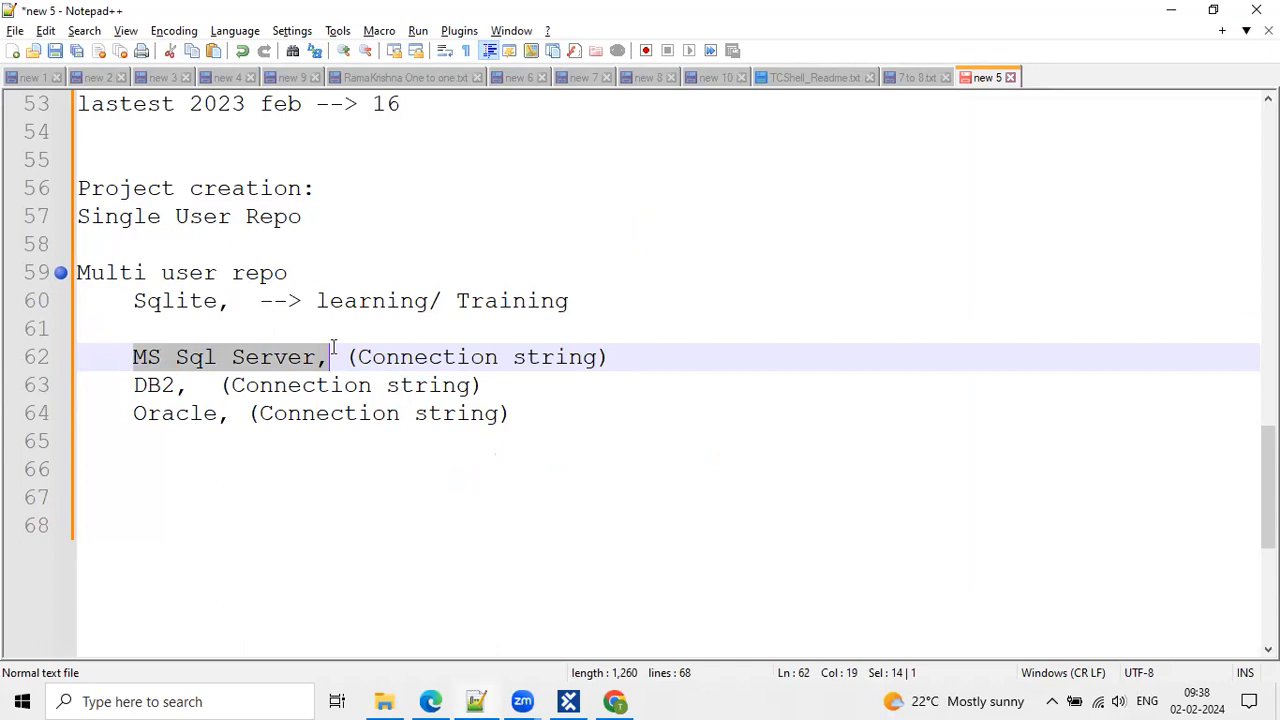
click(144, 404)
mouse_move(129, 357)
mouse_down()
mouse_move(323, 355)
mouse_move(135, 355)
mouse_up()
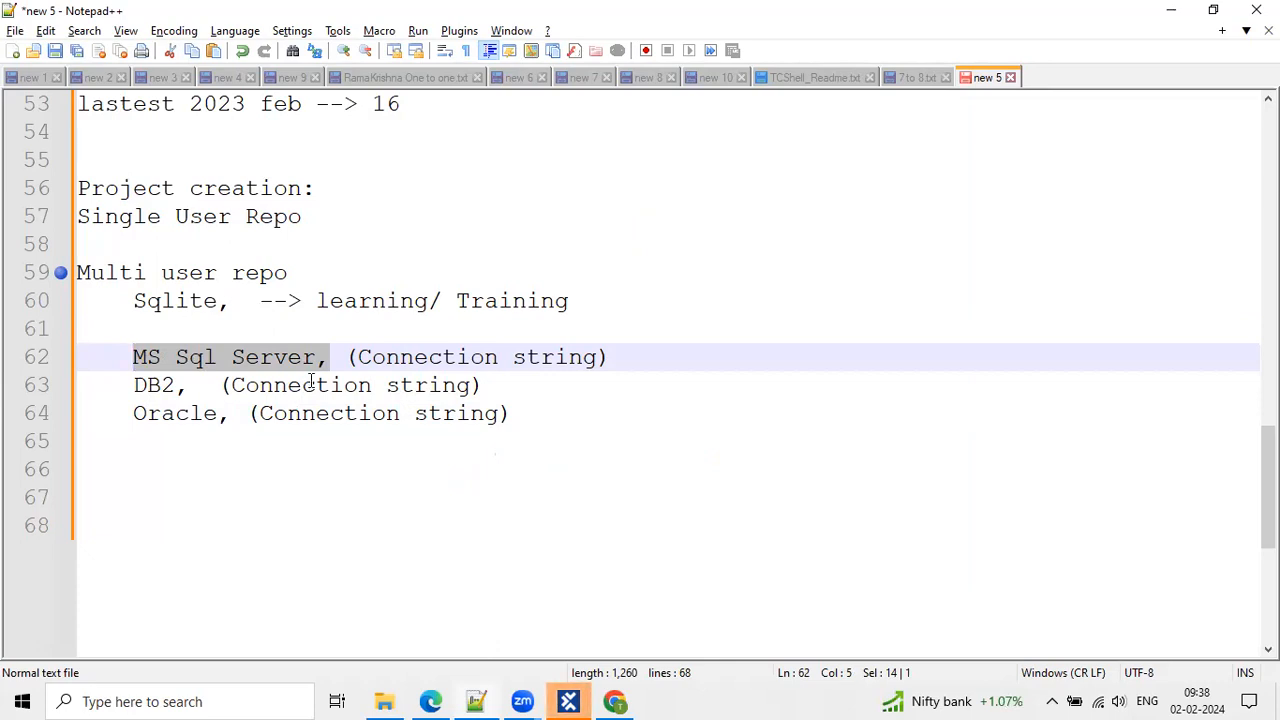
click(343, 357)
click(323, 362)
drag(323, 362, 134, 357)
click(343, 357)
click(327, 360)
drag(327, 360, 134, 357)
click(55, 358)
click(52, 362)
drag(358, 357, 594, 358)
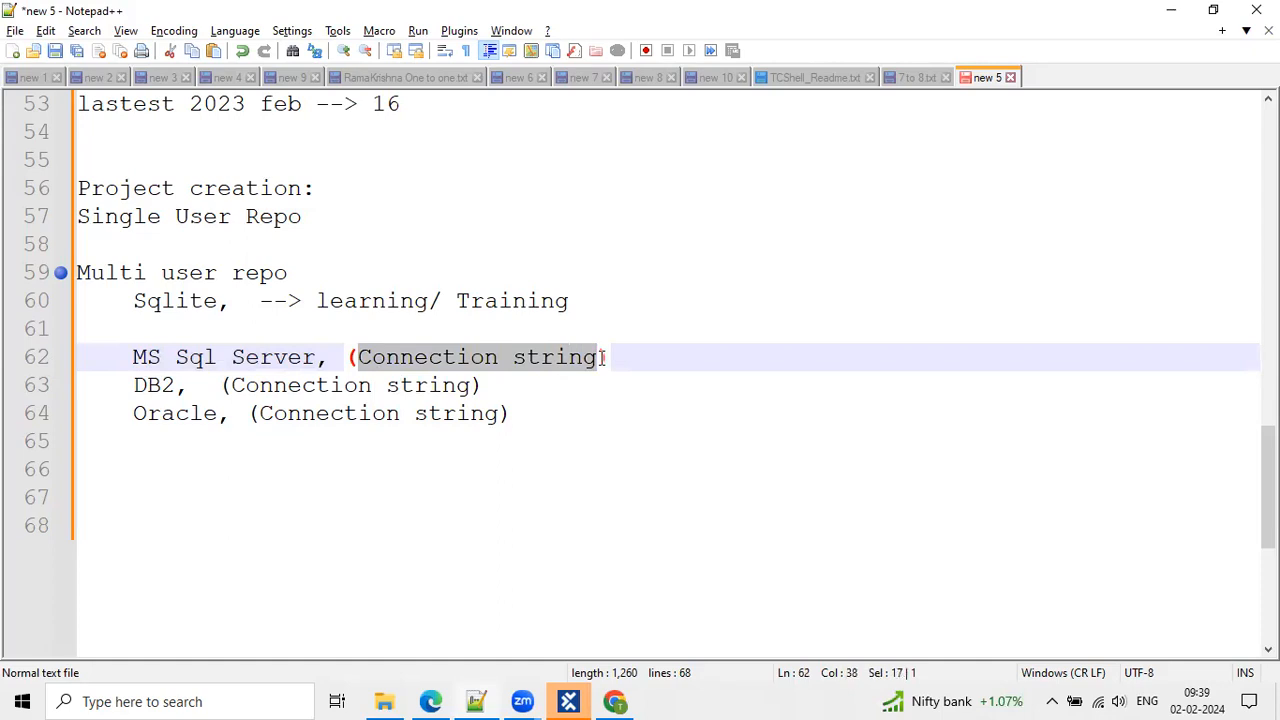
mouse_move(568, 701)
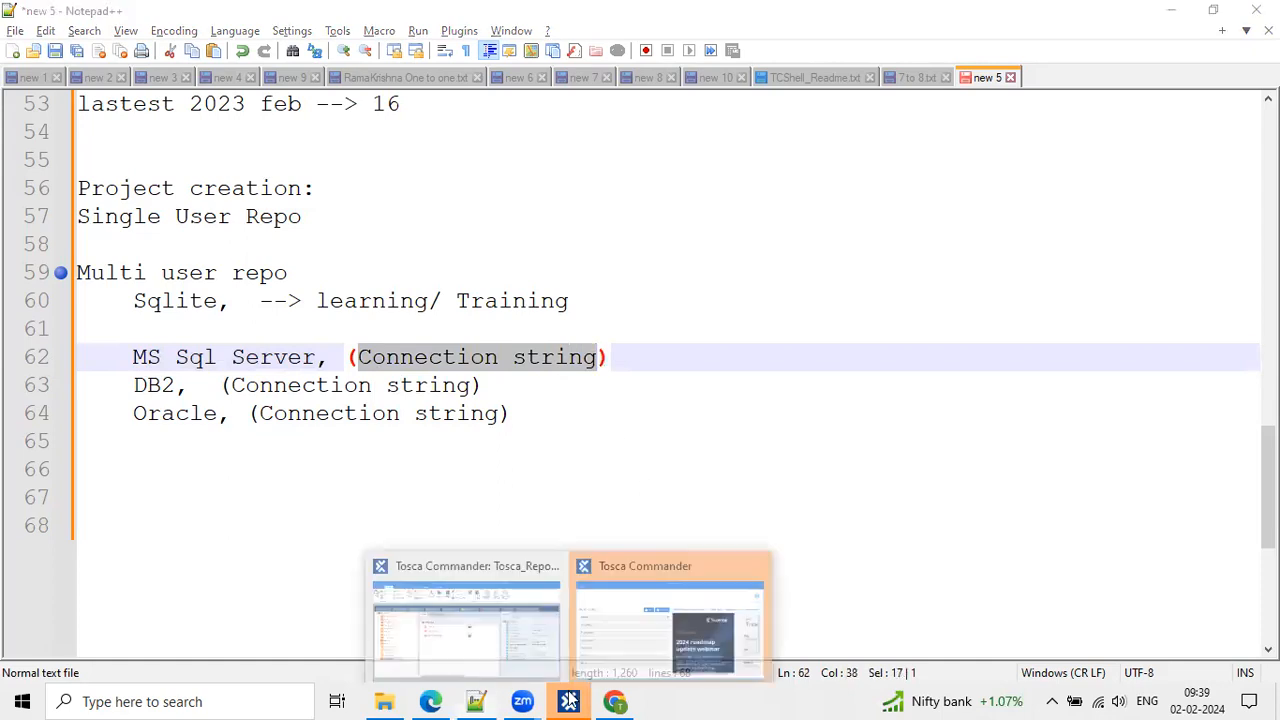
Start a new Tosca workspace and choose MS SQL Server as the repository type.
click(668, 620)
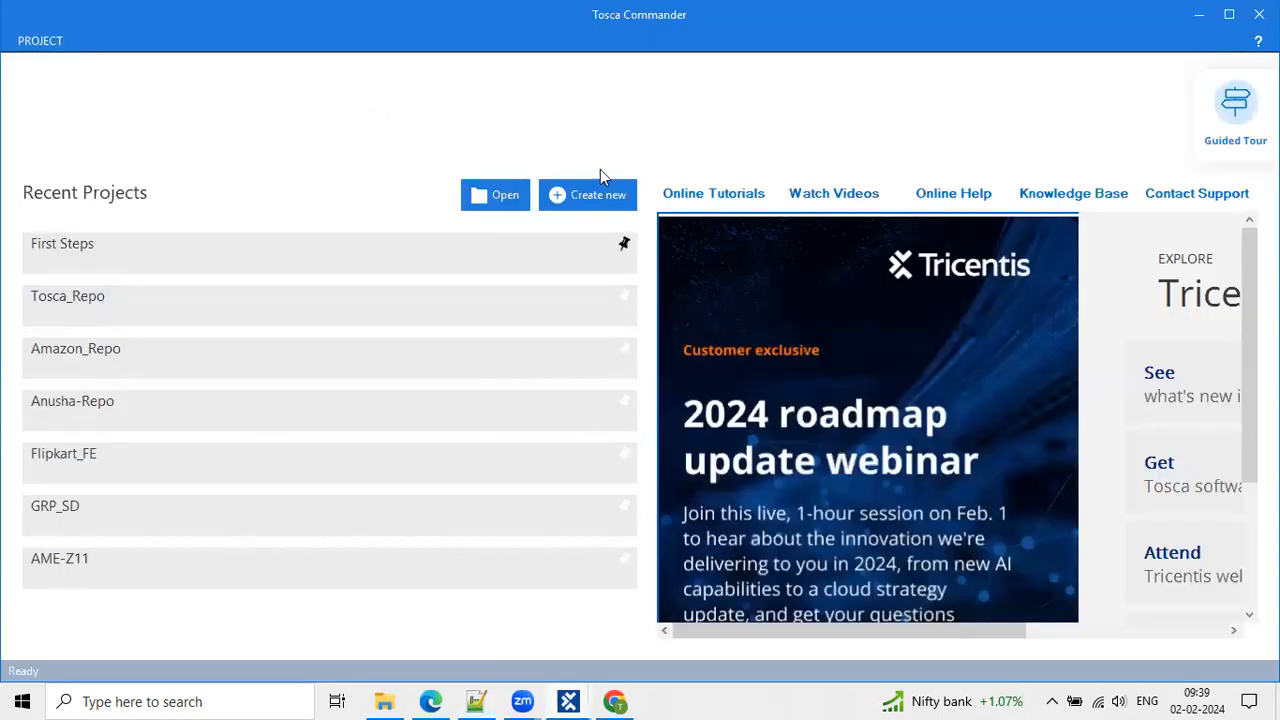
click(592, 197)
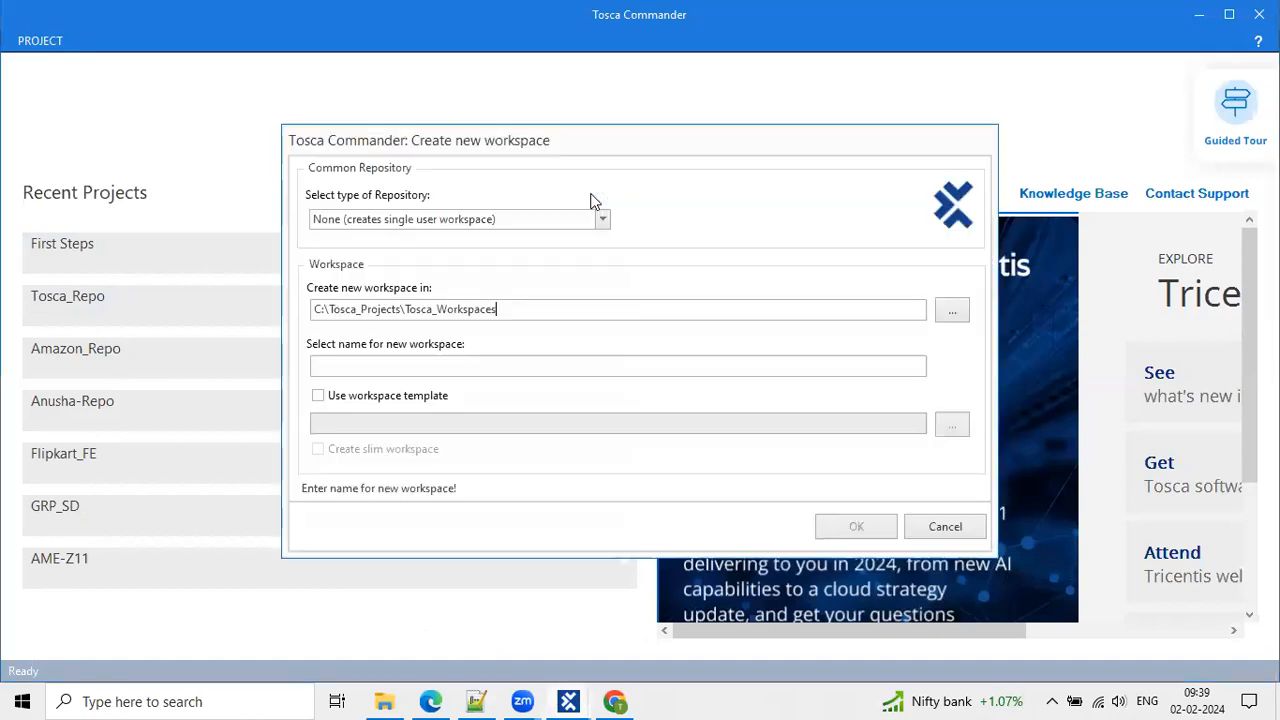
drag(645, 140, 533, 113)
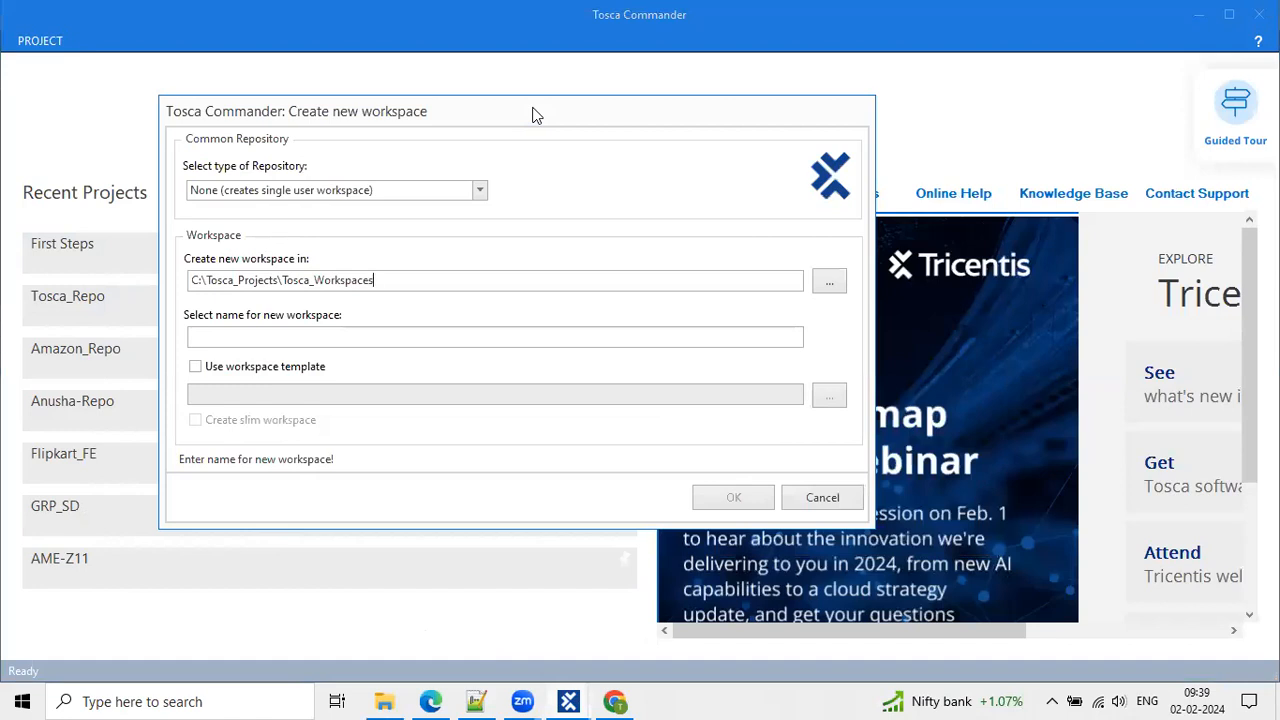
click(483, 189)
click(285, 251)
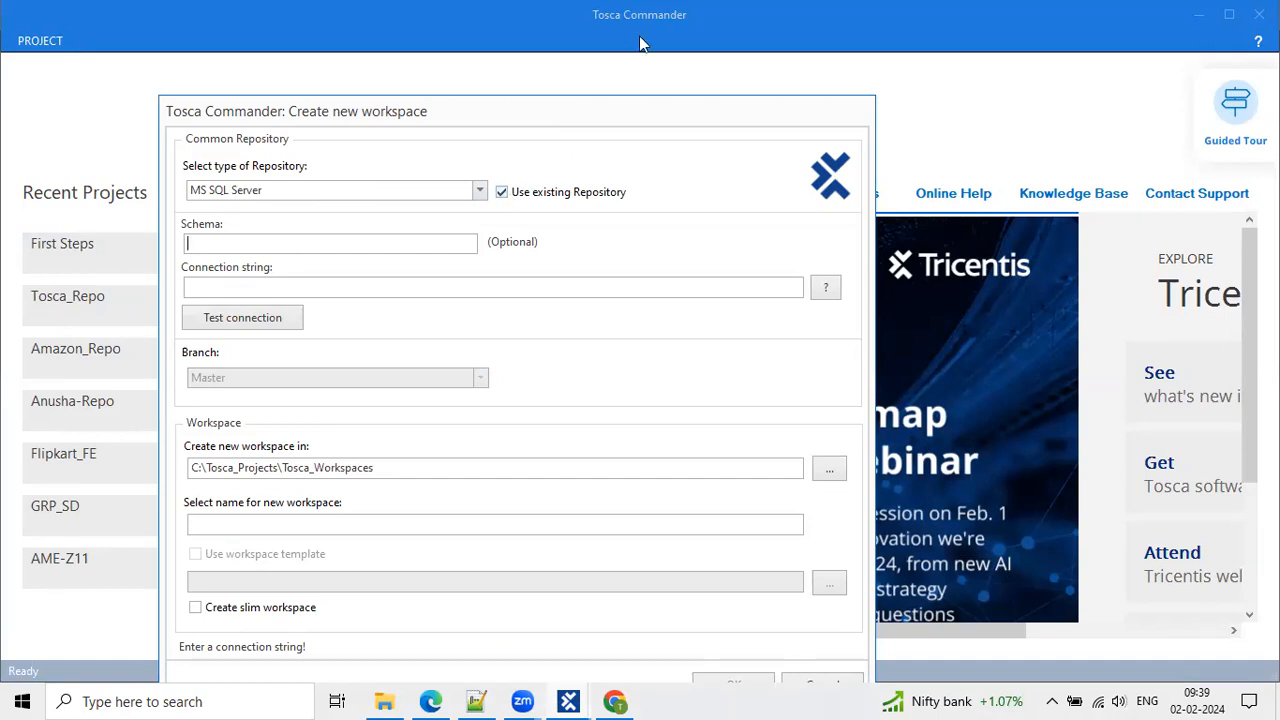
mouse_move(504, 170)
mouse_down()
mouse_move(495, 208)
mouse_move(505, 176)
mouse_up()
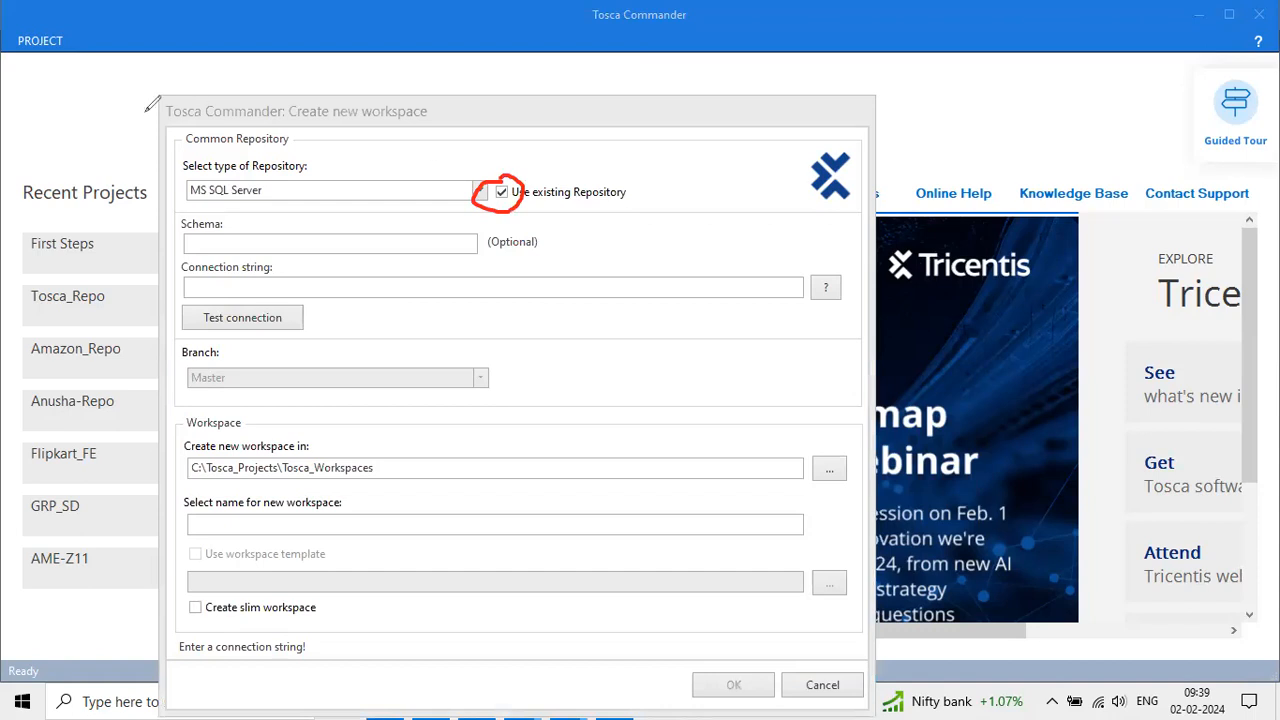
Leave Use existing Repository off and fill the connection string with 'Server=;Database=;Uid=;Pwd=;'.
click(503, 193)
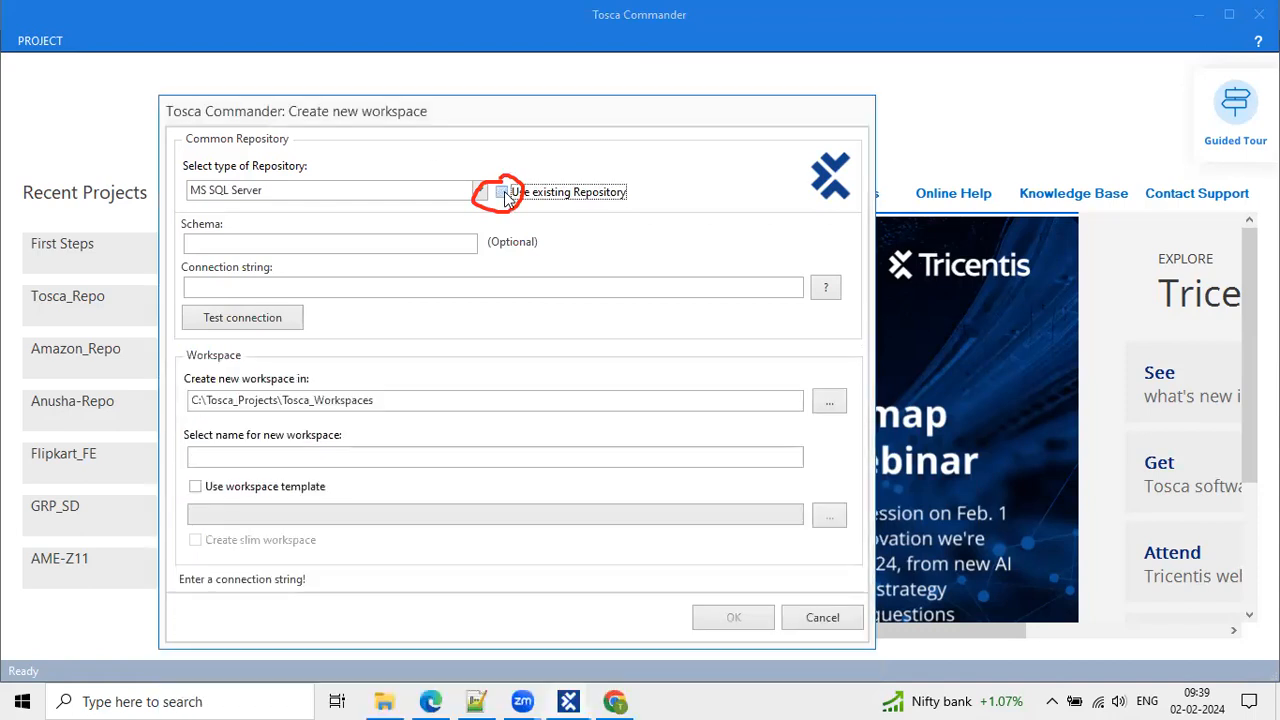
click(503, 193)
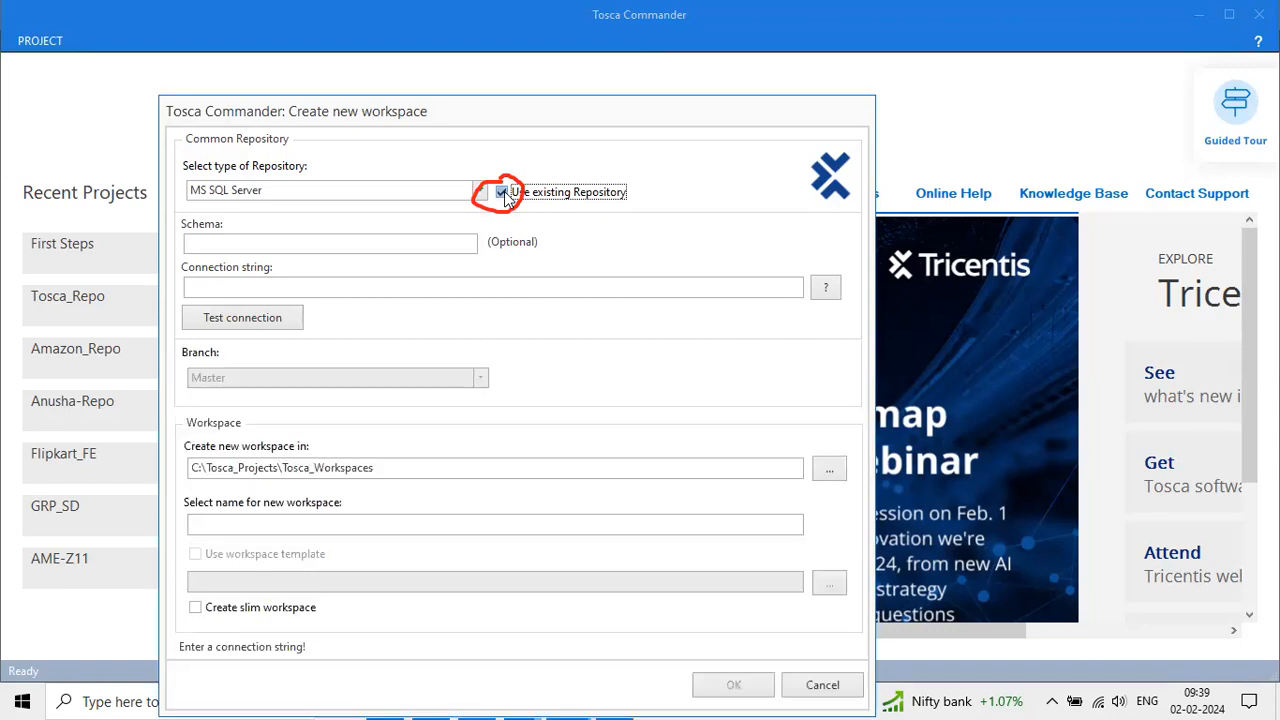
click(503, 193)
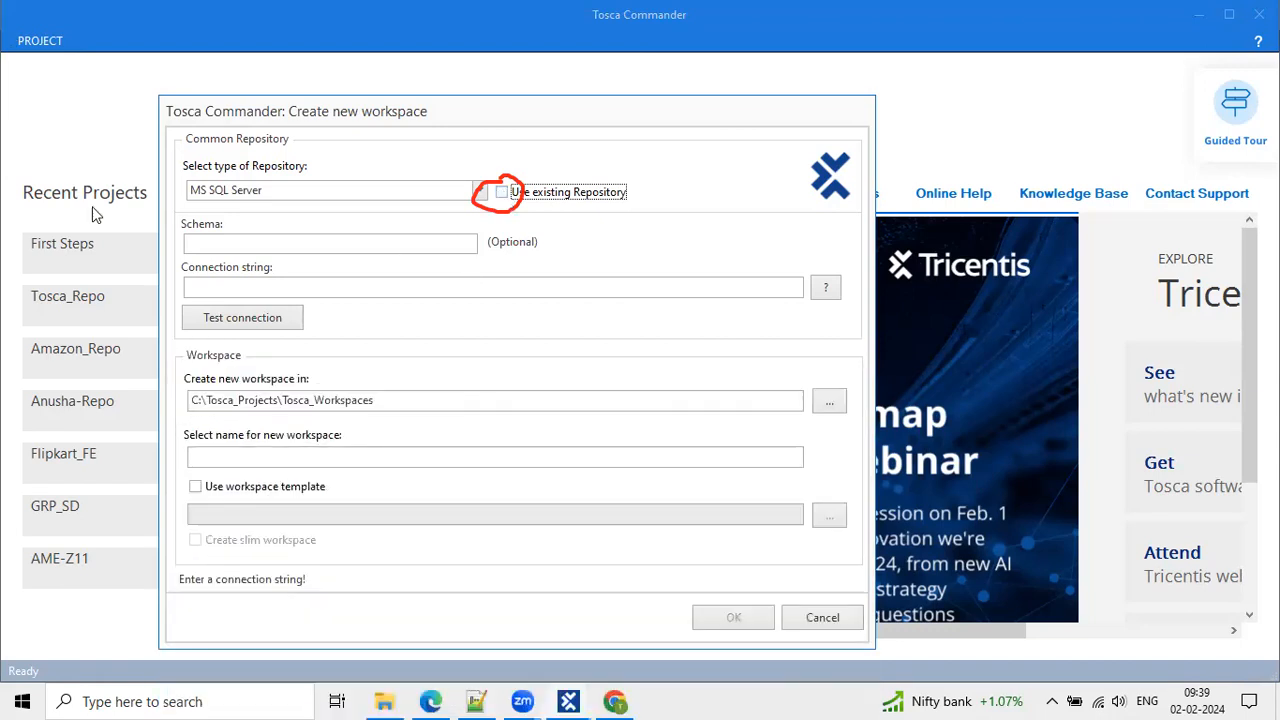
click(503, 193)
click(502, 193)
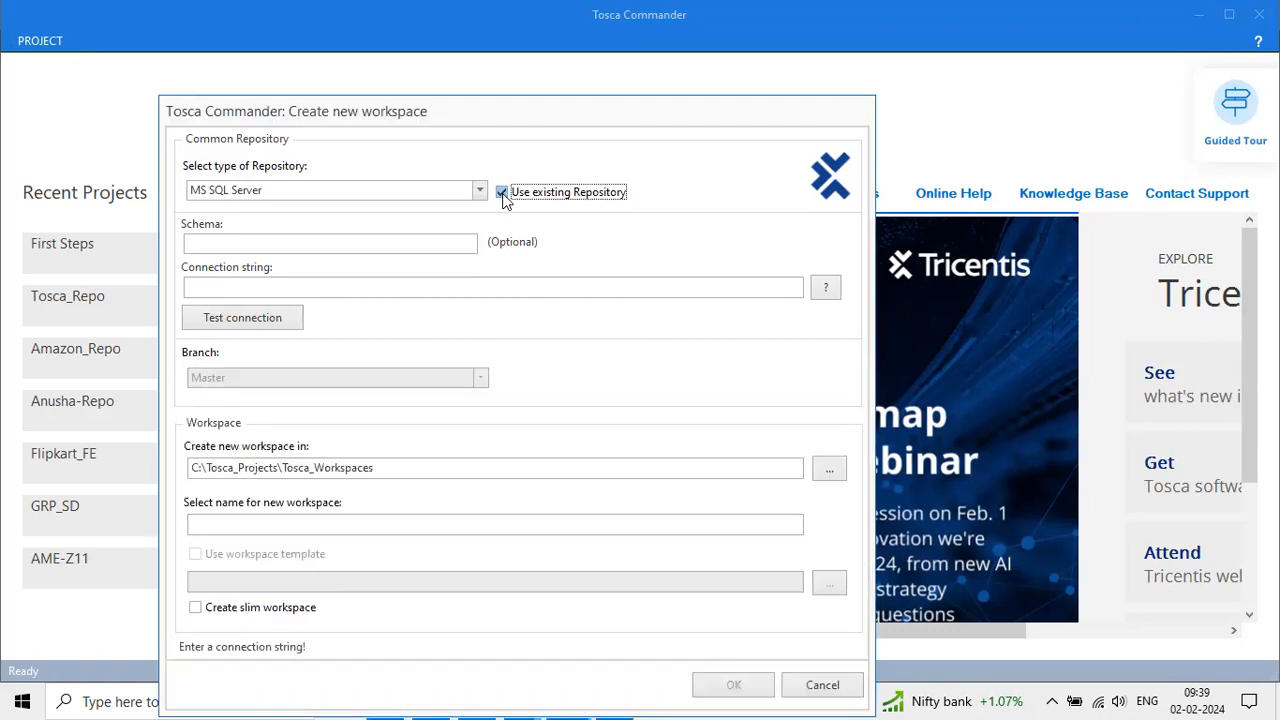
click(826, 288)
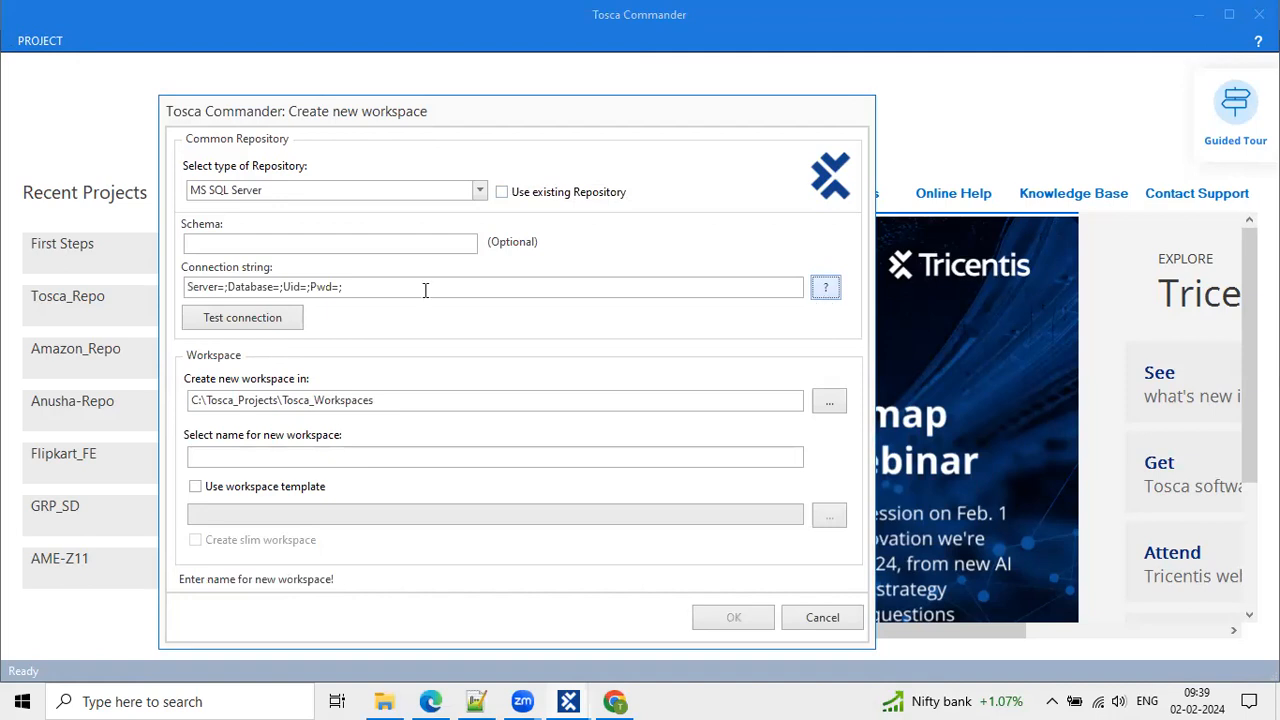
Highlight the Server, Uid and Pwd parts of the template connection string, then test the connection.
click(206, 288)
double_click(204, 288)
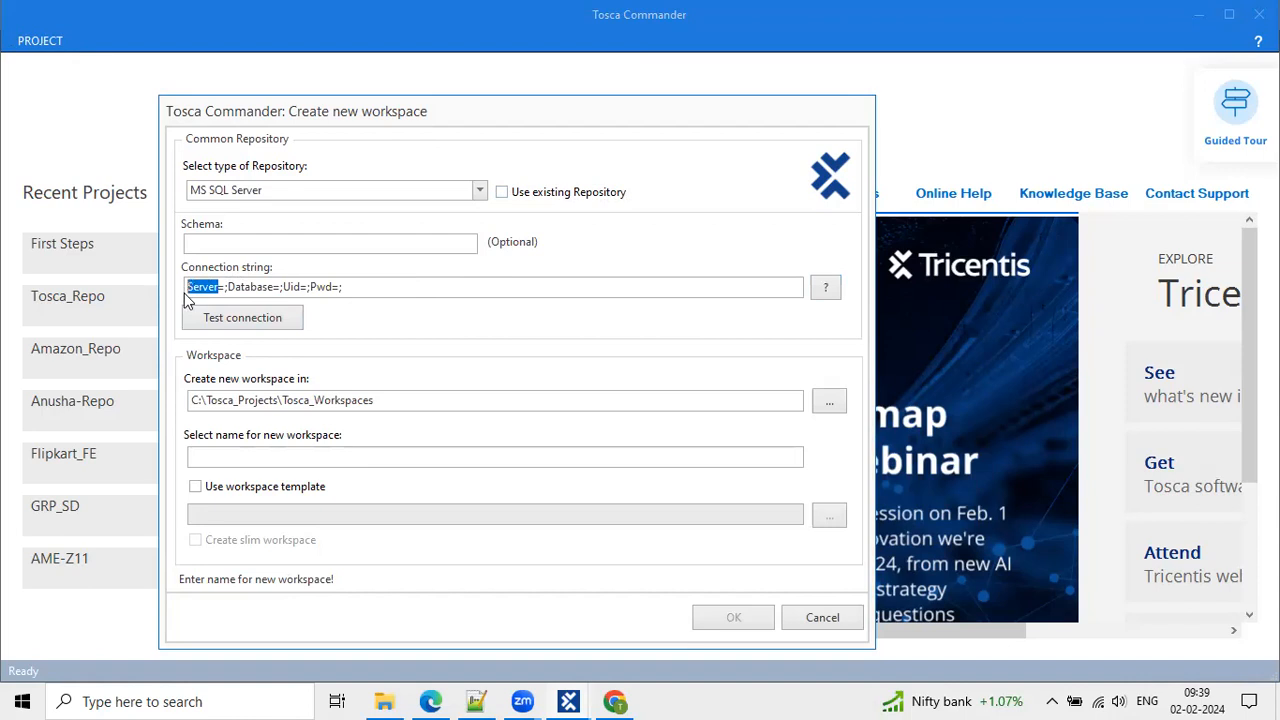
drag(244, 288, 282, 287)
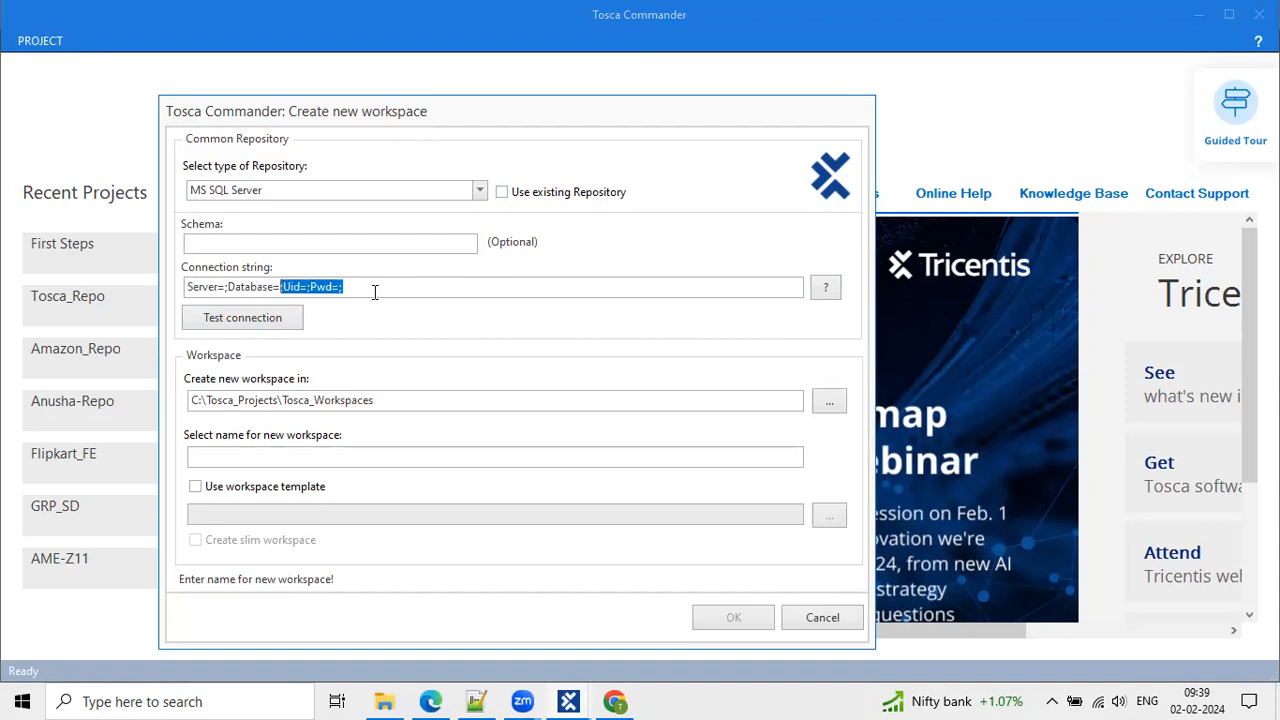
click(389, 289)
drag(389, 289, 193, 296)
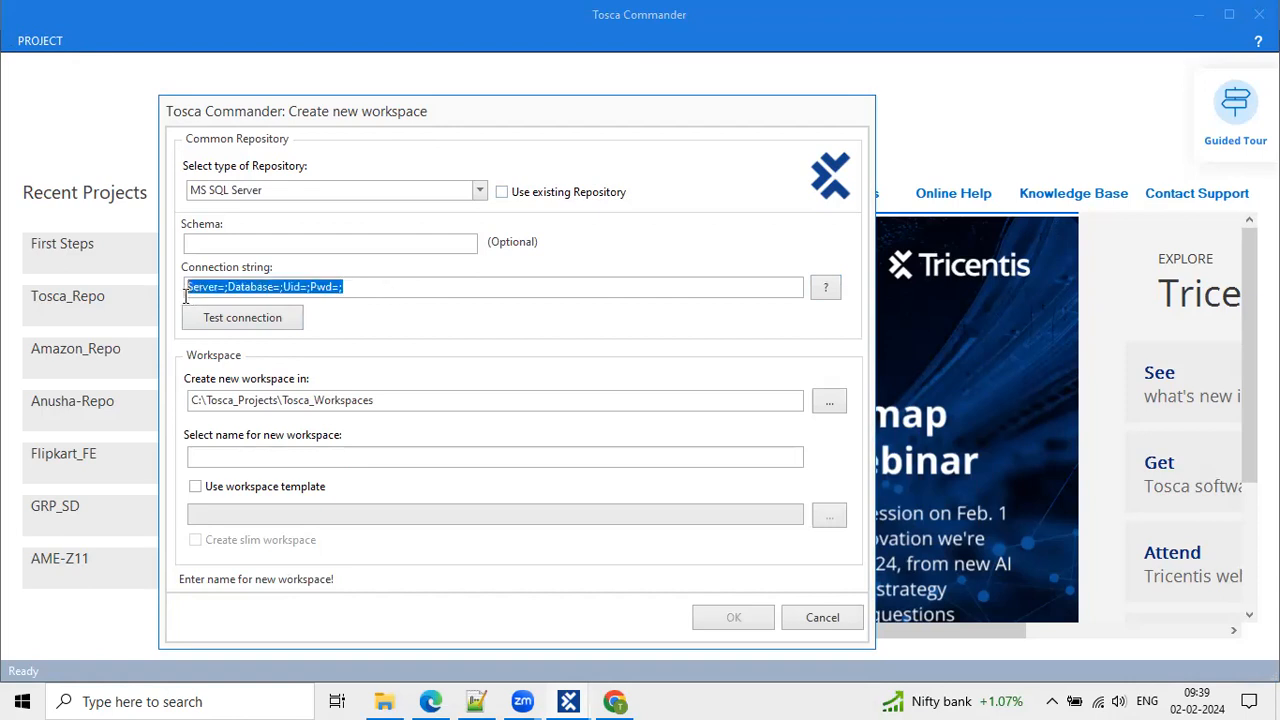
click(245, 317)
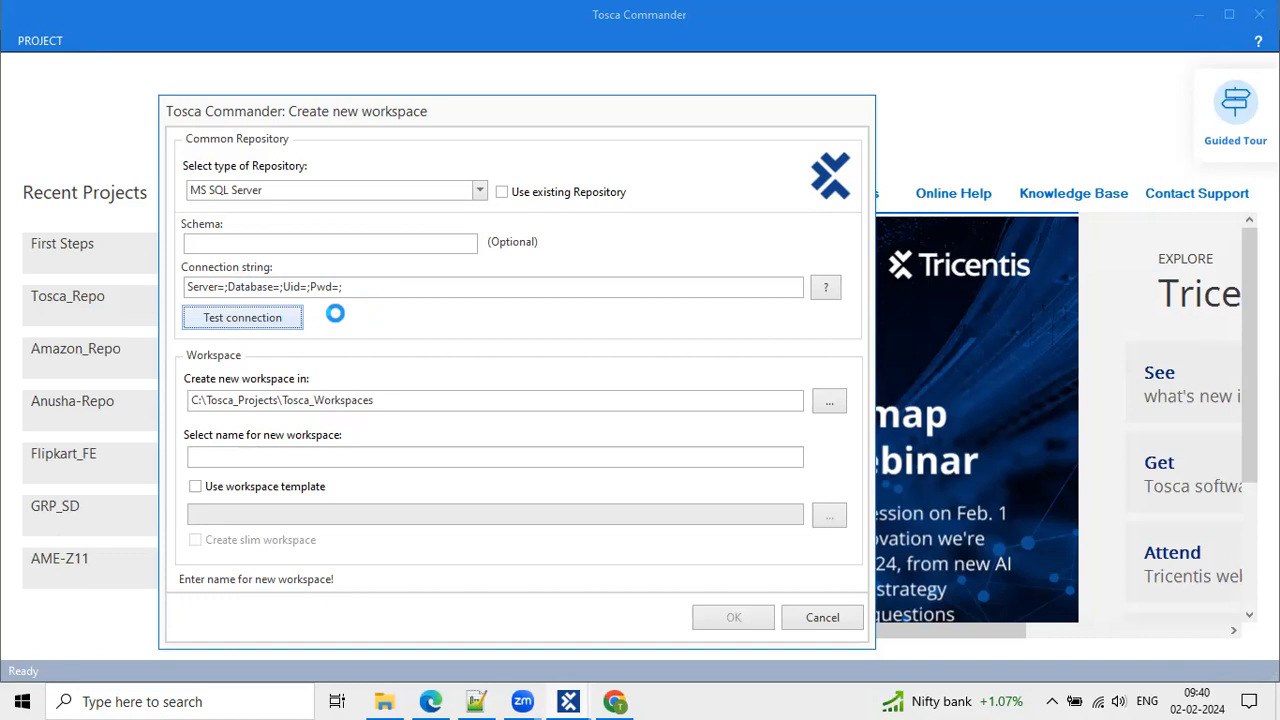
Highlight the SQL Server network error, dismiss it, and reopen the repository type list.
drag(494, 302, 745, 302)
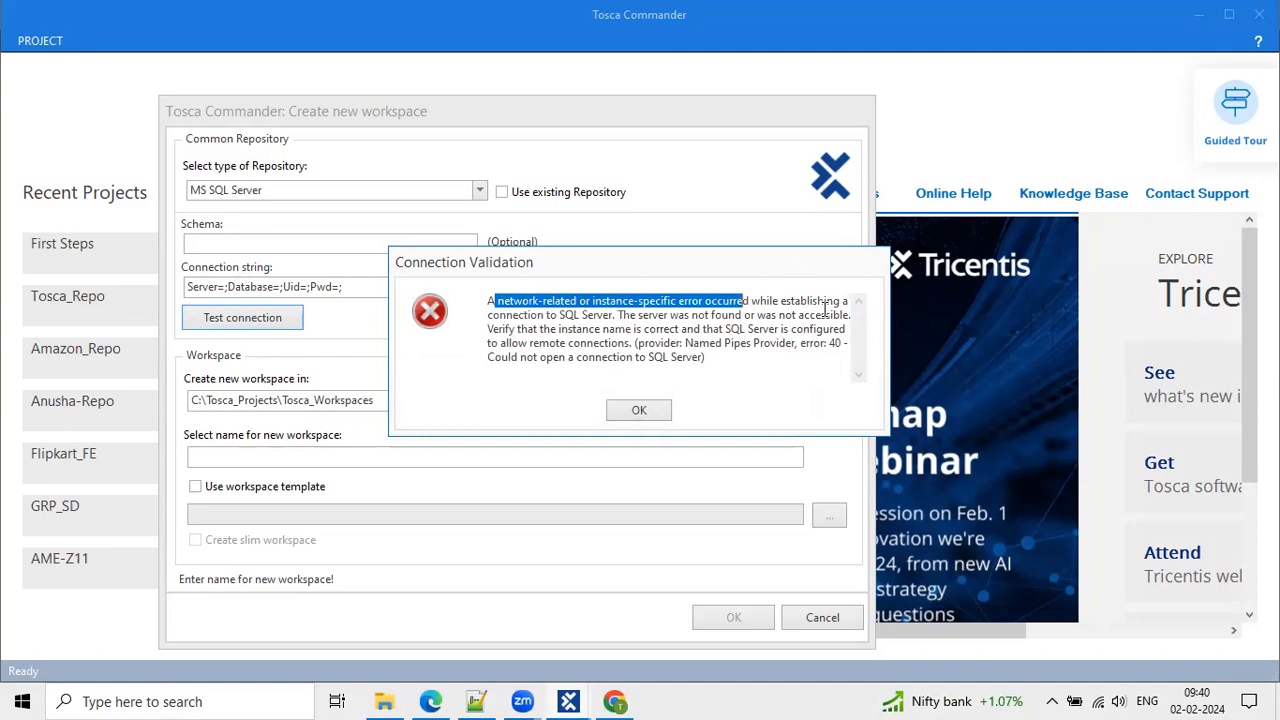
drag(549, 315, 606, 318)
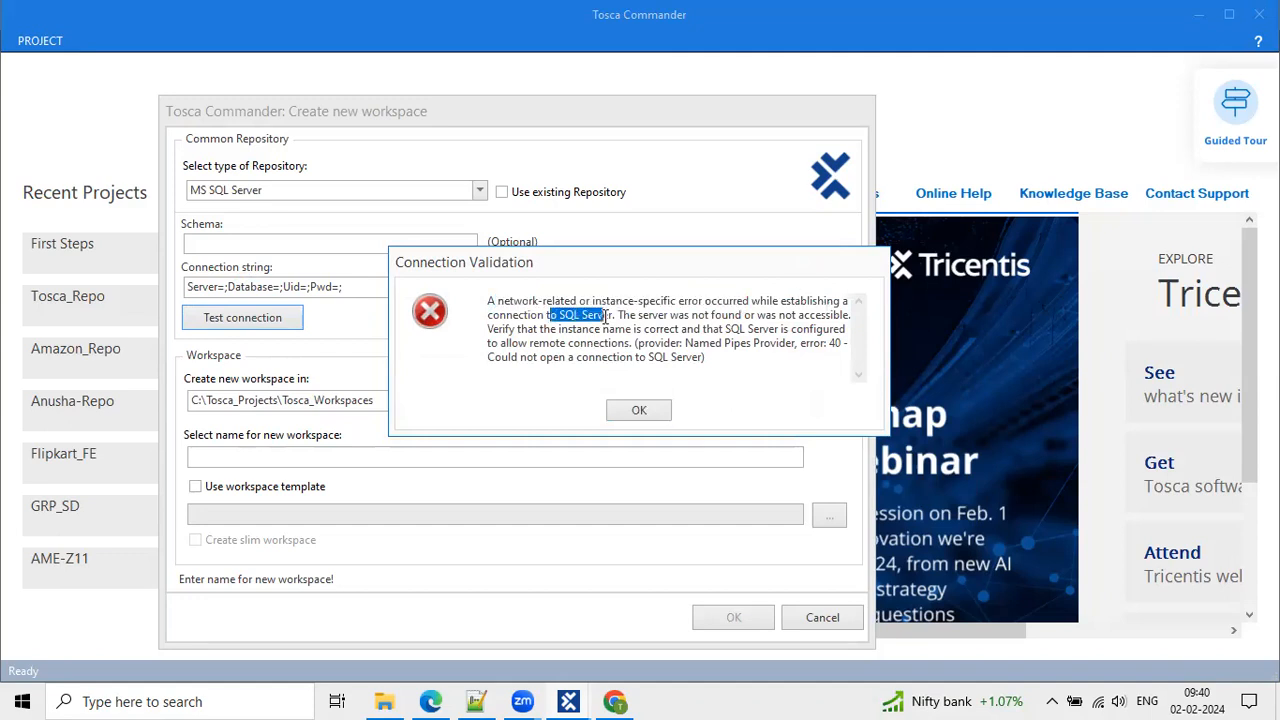
click(651, 413)
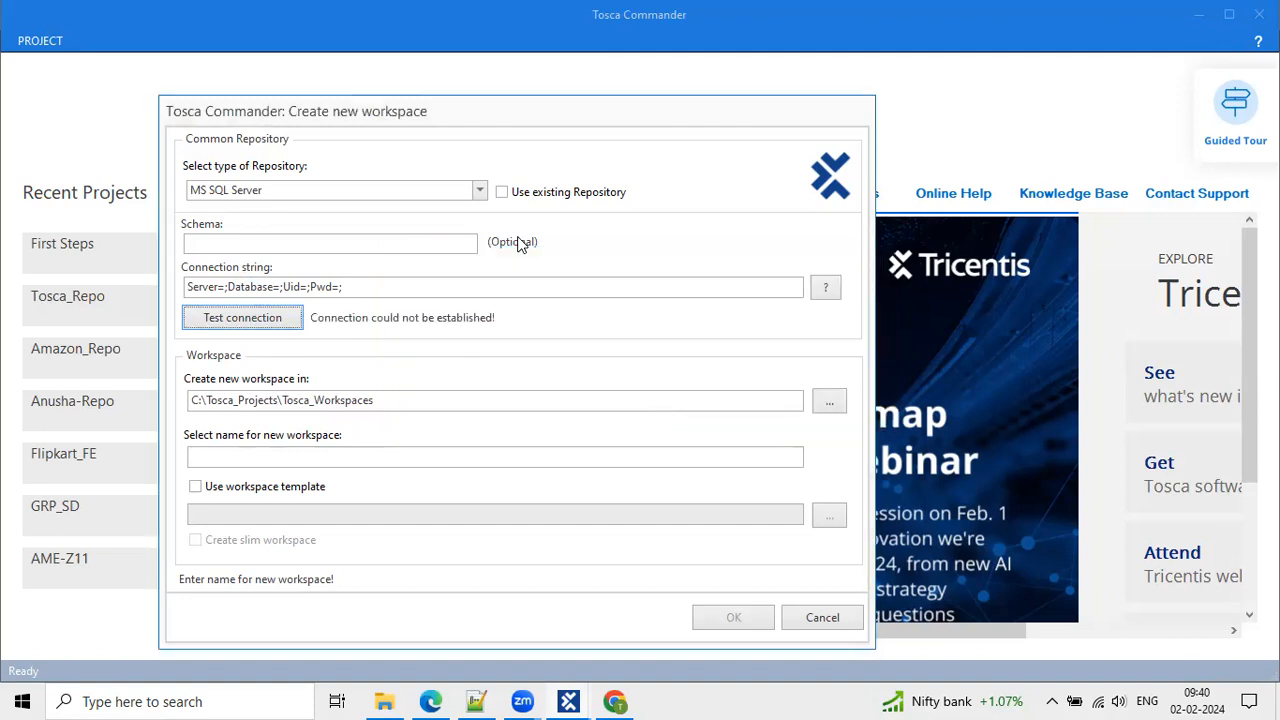
click(480, 190)
Reselect MS SQL Server as the repository type in the new-workspace dialog.
click(338, 228)
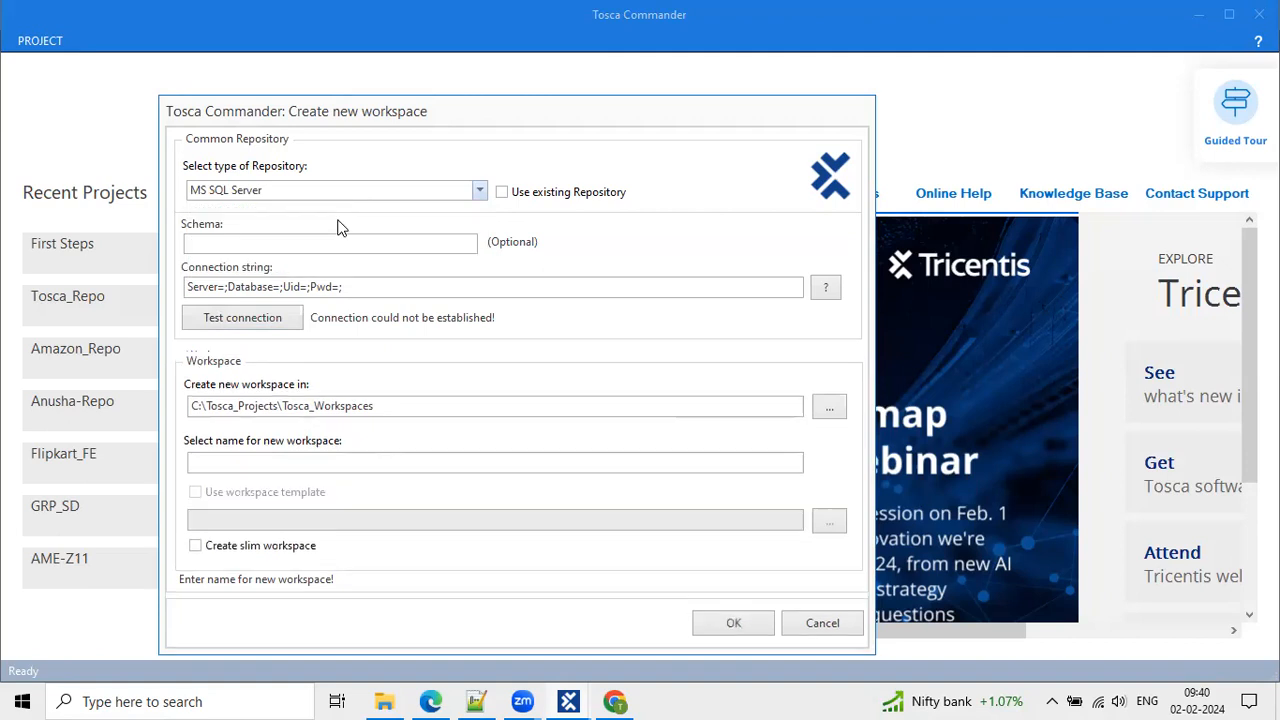
click(481, 192)
click(287, 257)
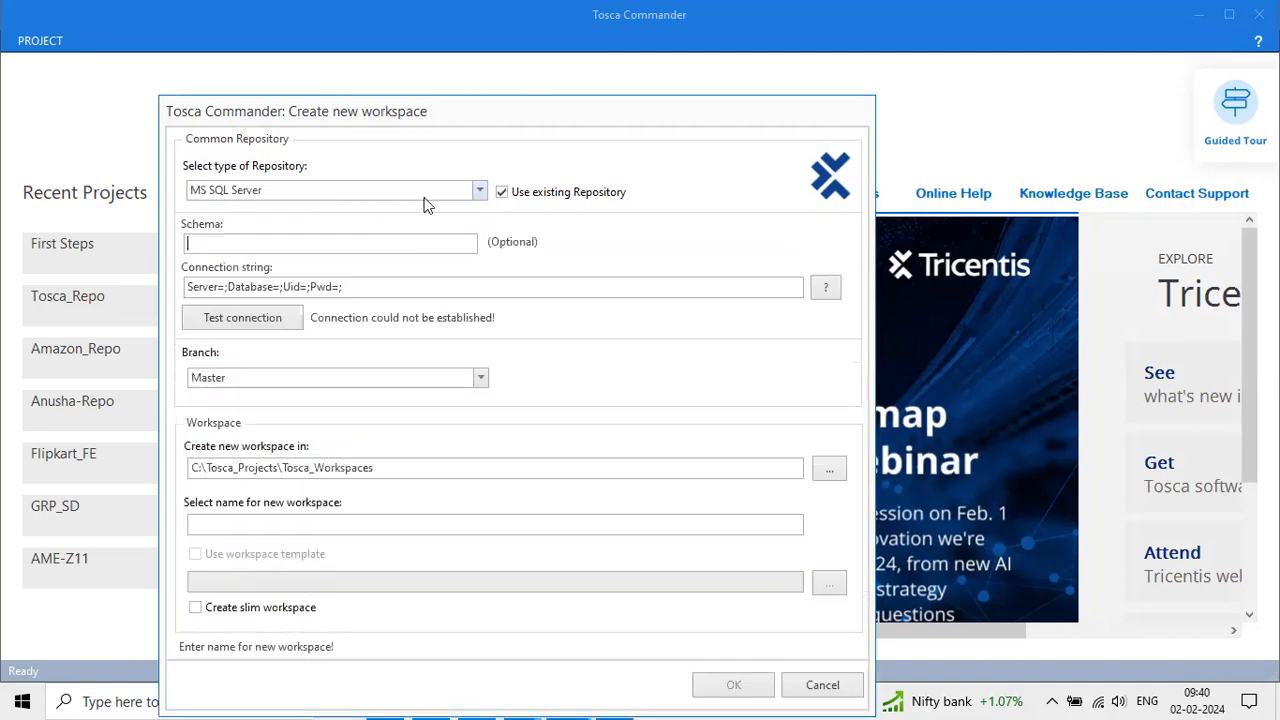
click(479, 190)
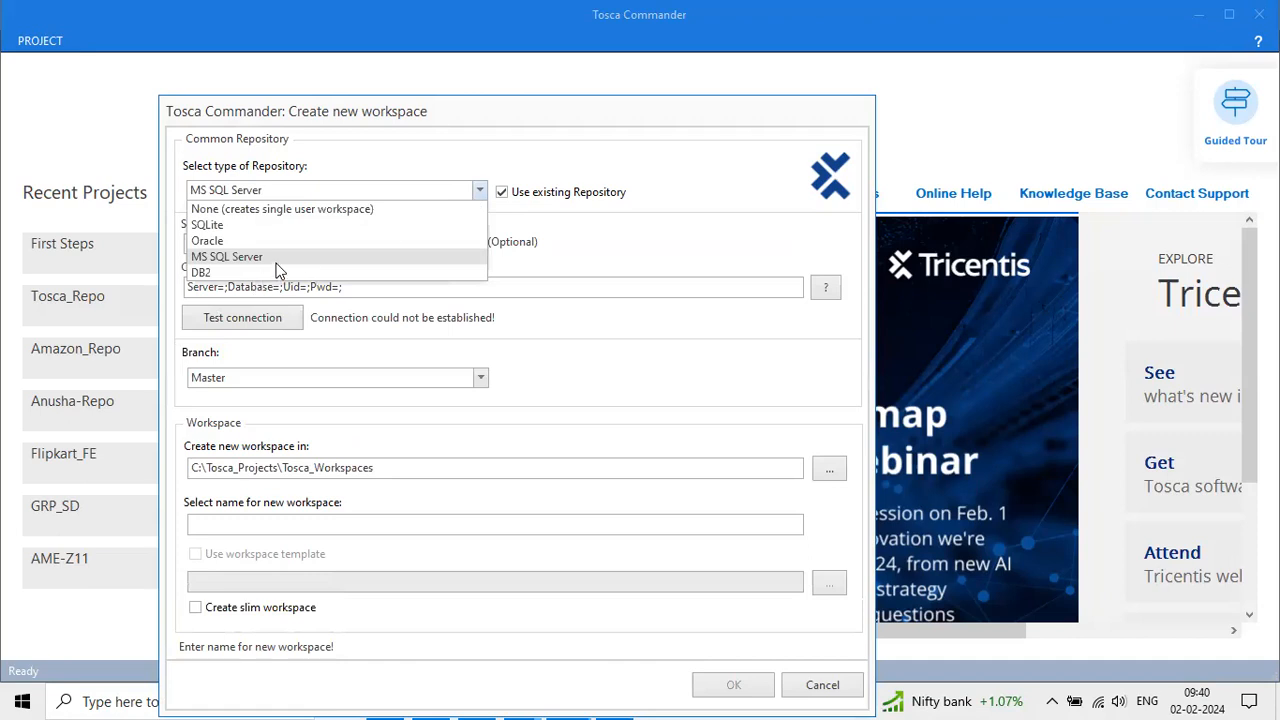
click(285, 257)
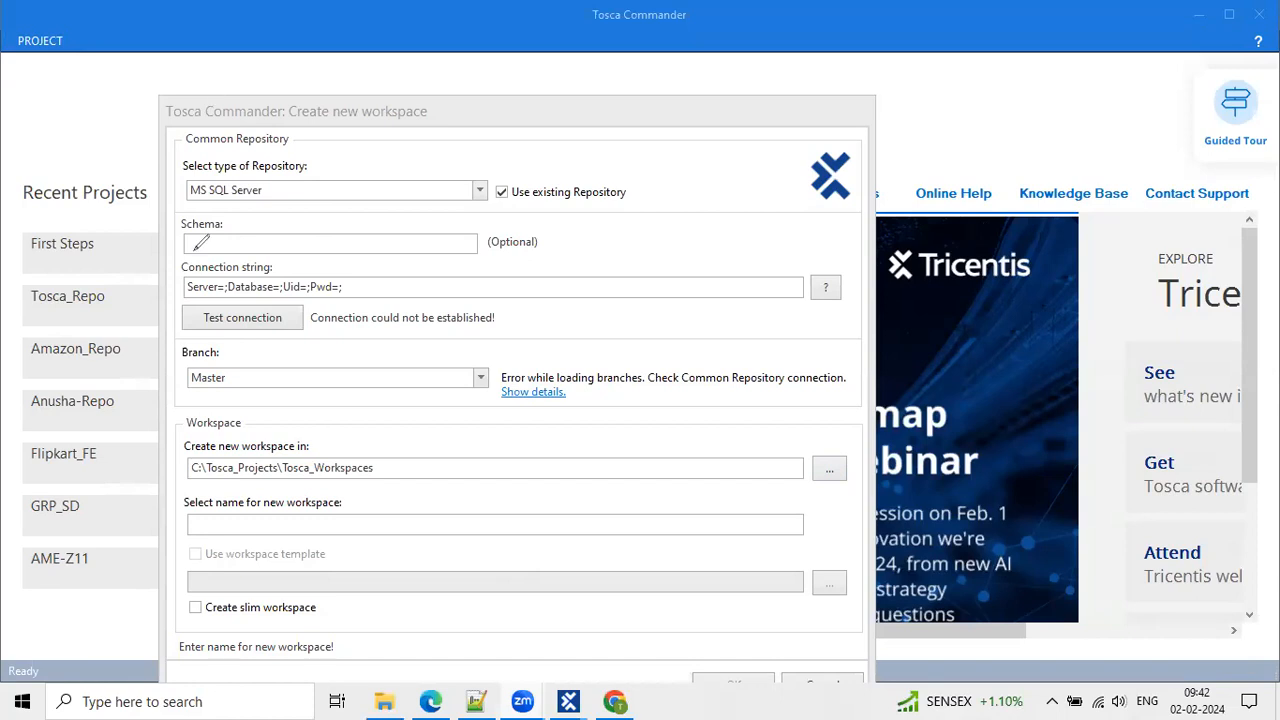
Switch to the Tosca_Repo workspace, widen its Details panel, and view its project info page.
drag(351, 117, 391, 49)
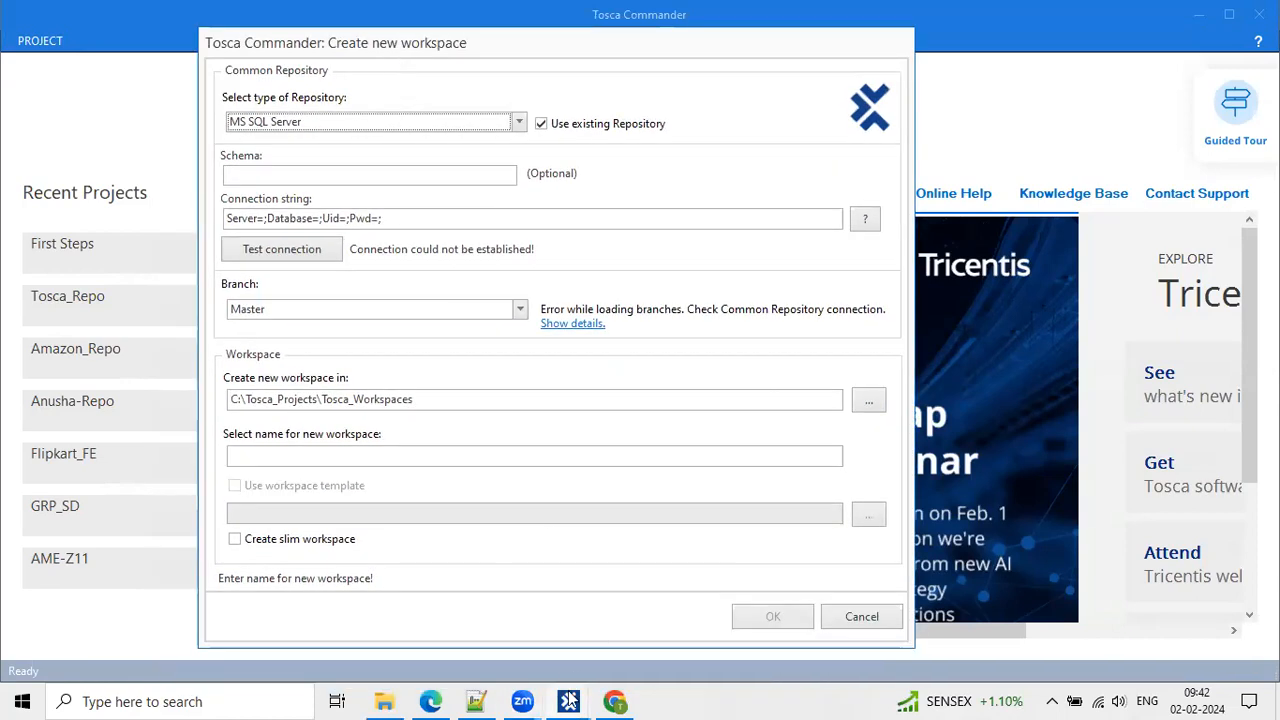
mouse_move(568, 701)
click(496, 627)
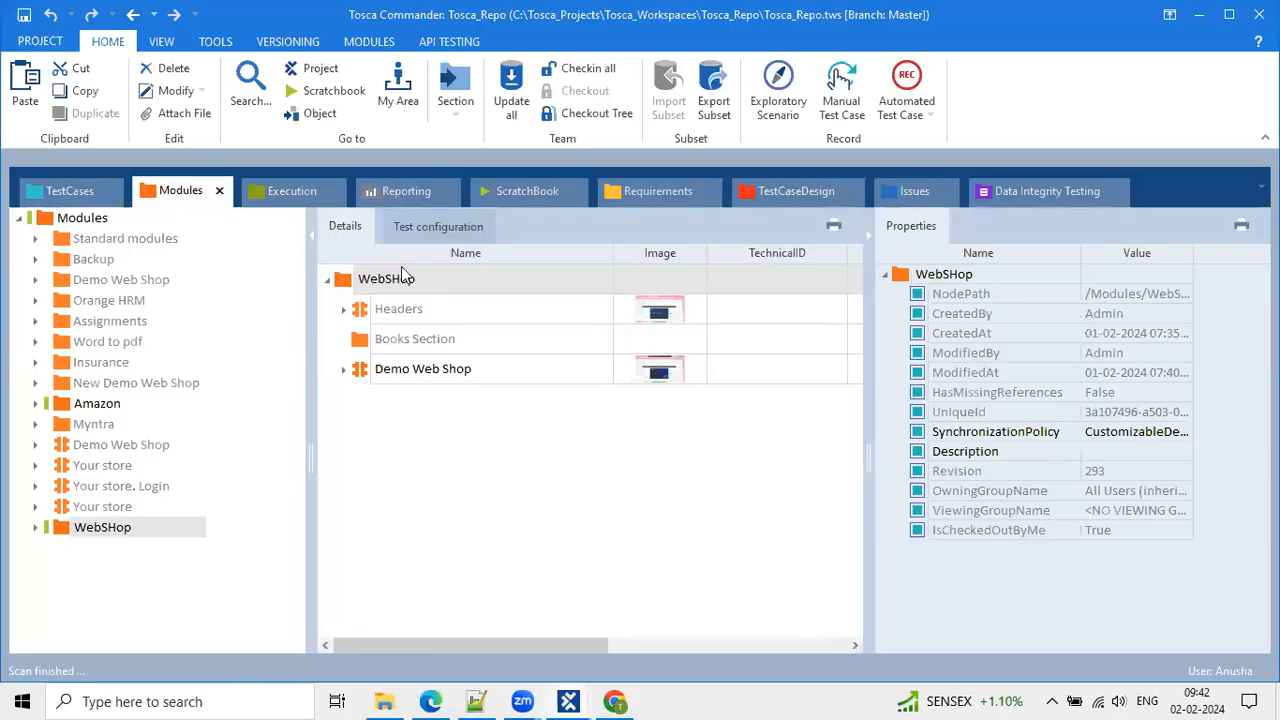
drag(314, 397, 260, 381)
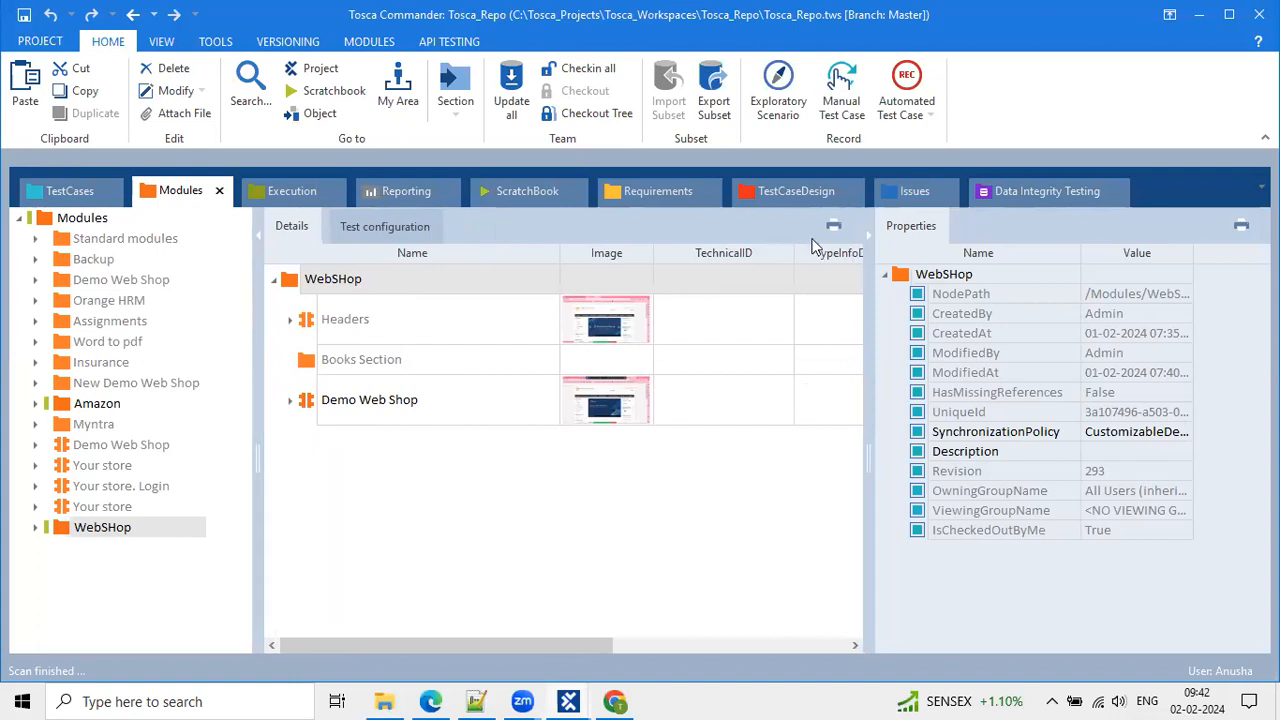
click(40, 41)
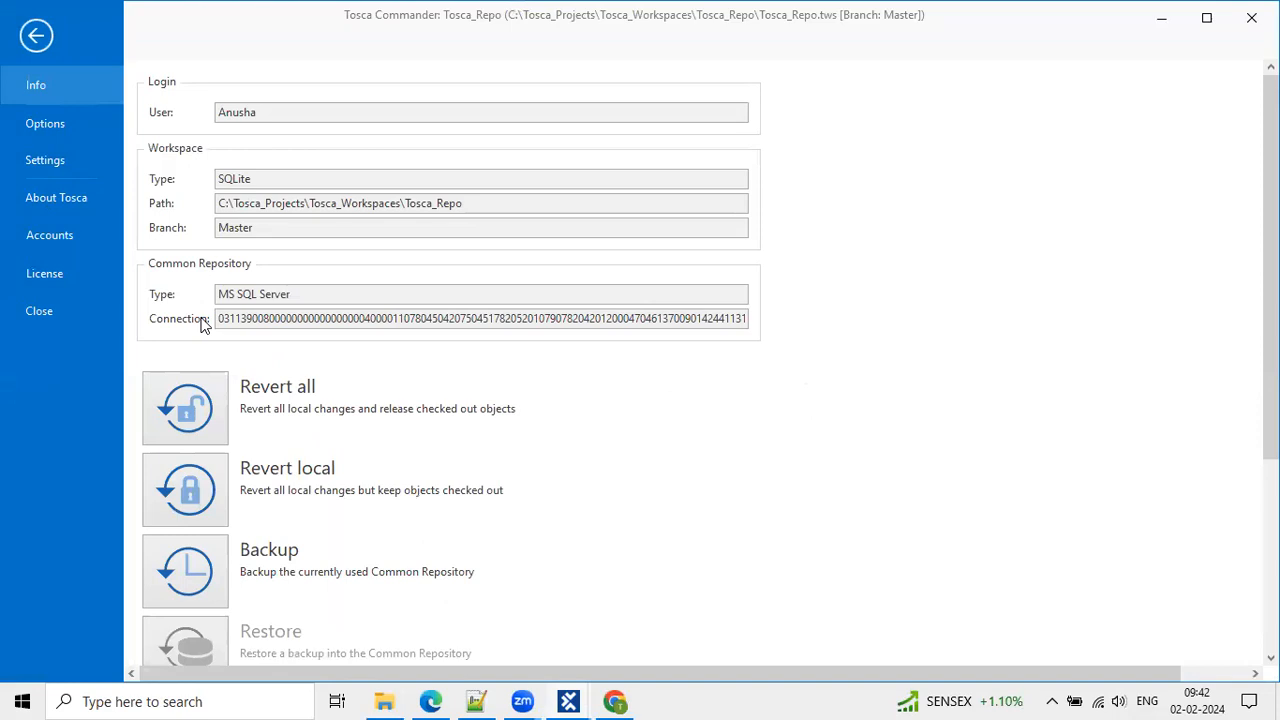
Inspect the Tosca_Repo info page, selecting the repository connection string and logged-in user name.
drag(252, 318, 532, 320)
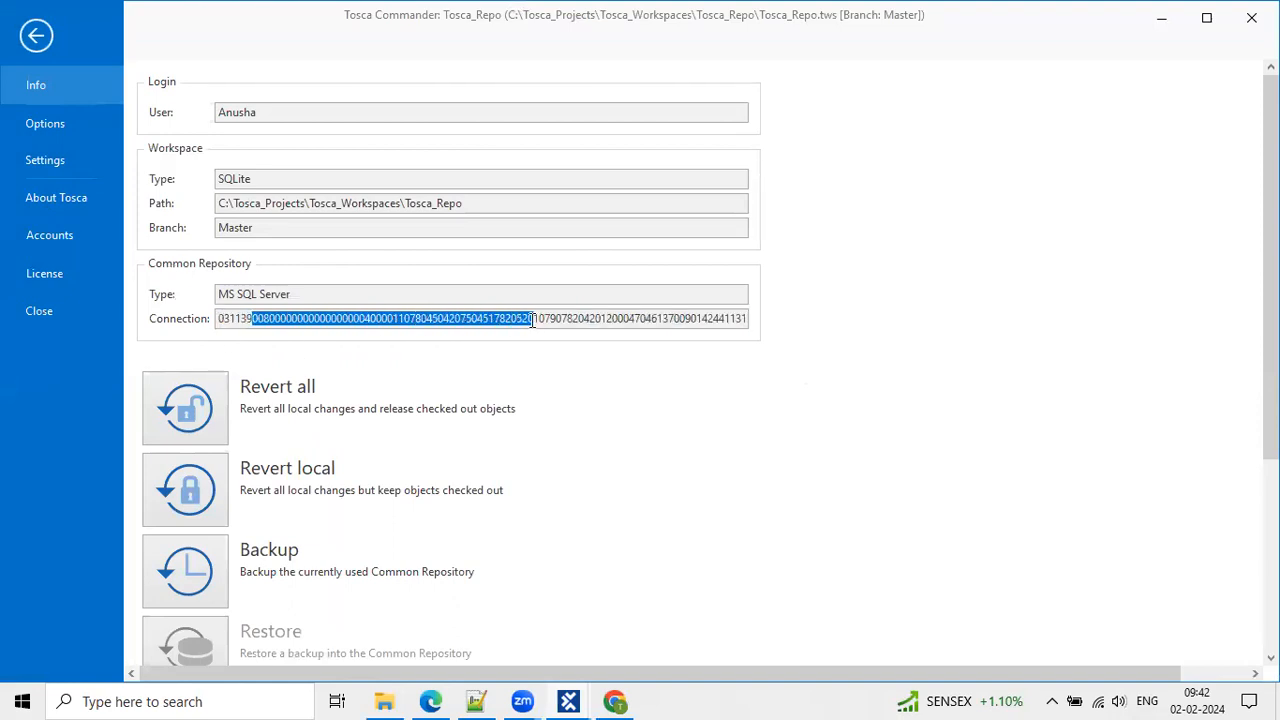
click(596, 302)
double_click(532, 316)
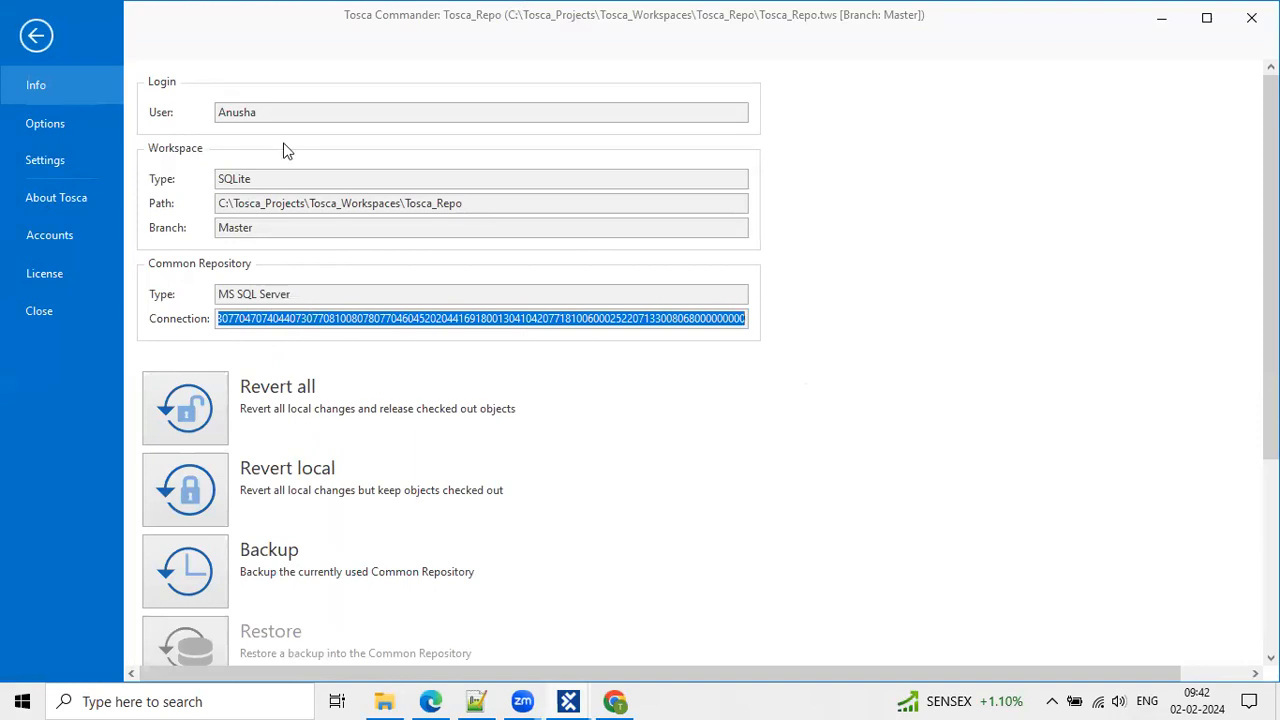
double_click(257, 112)
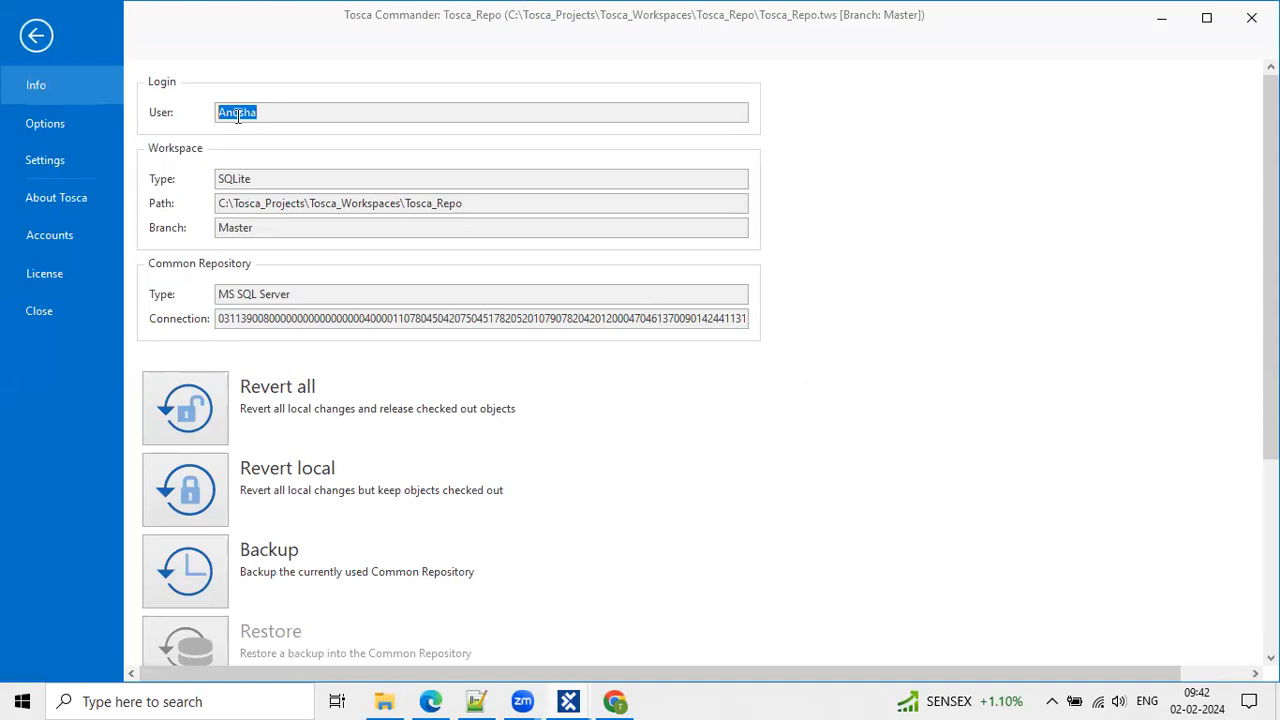
click(253, 112)
drag(235, 318, 669, 283)
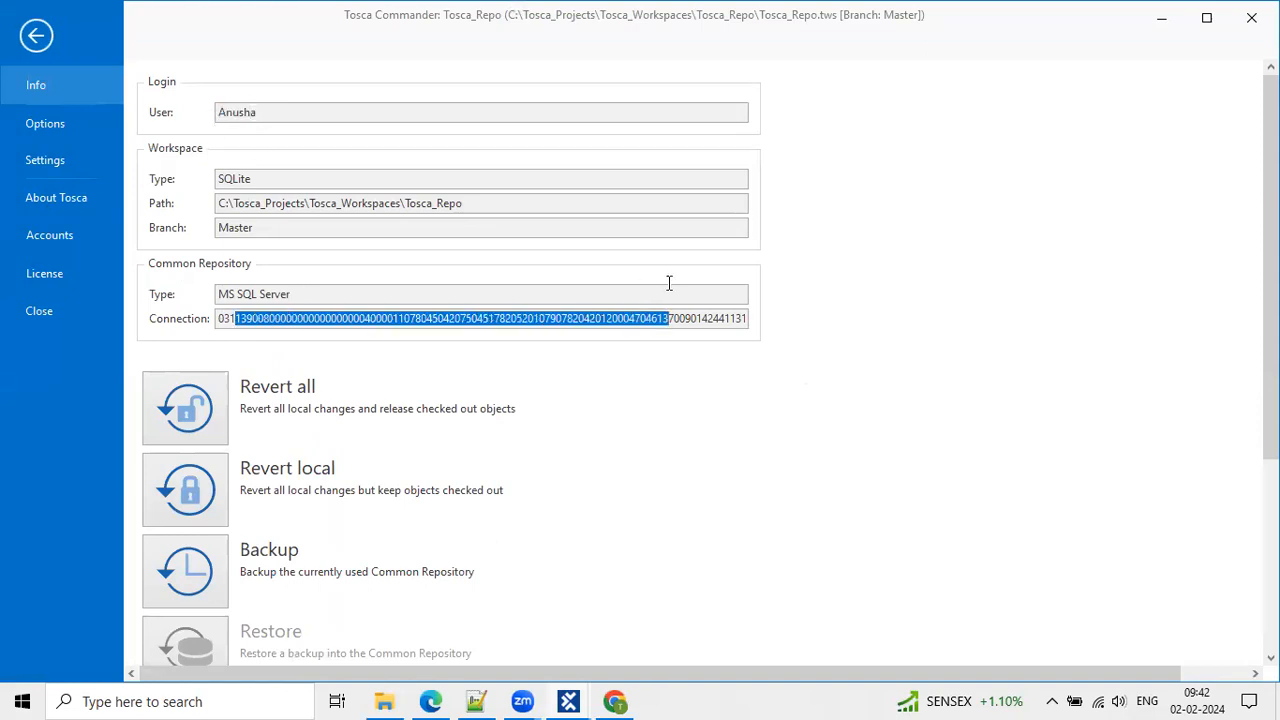
Close the Tosca_Repo workspace, checking in all objects first.
click(33, 38)
click(34, 38)
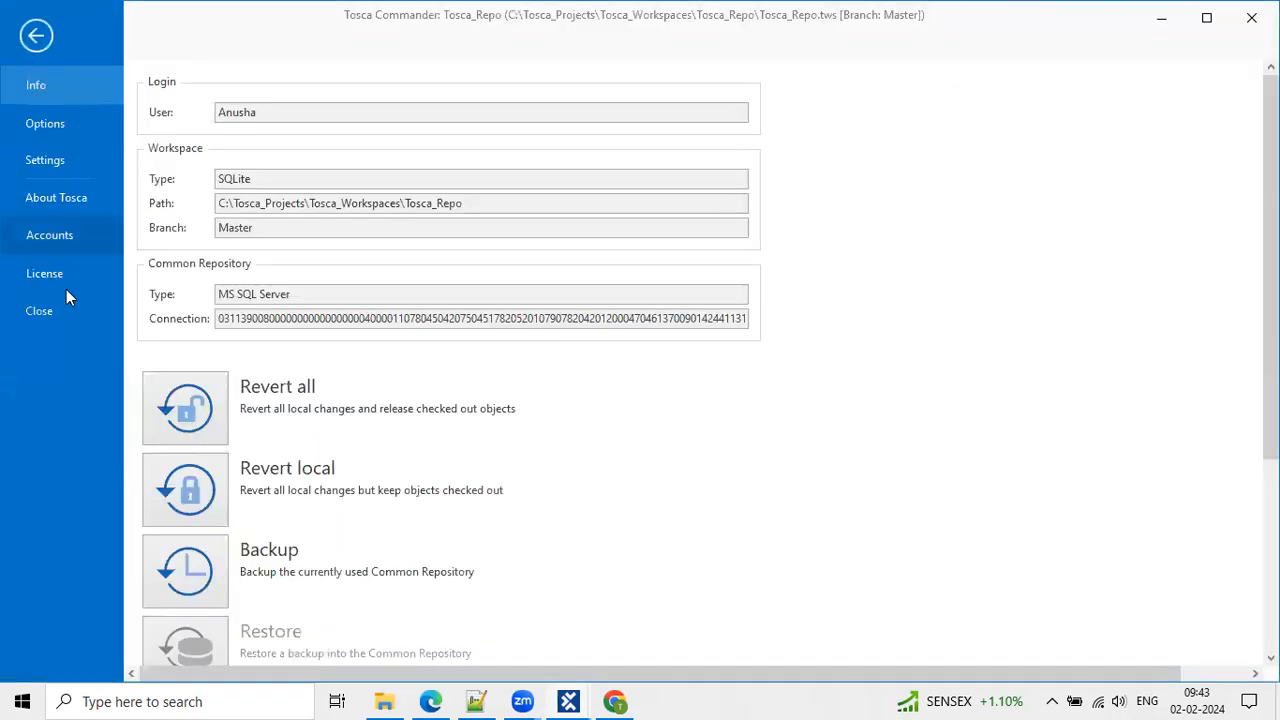
click(66, 317)
click(583, 396)
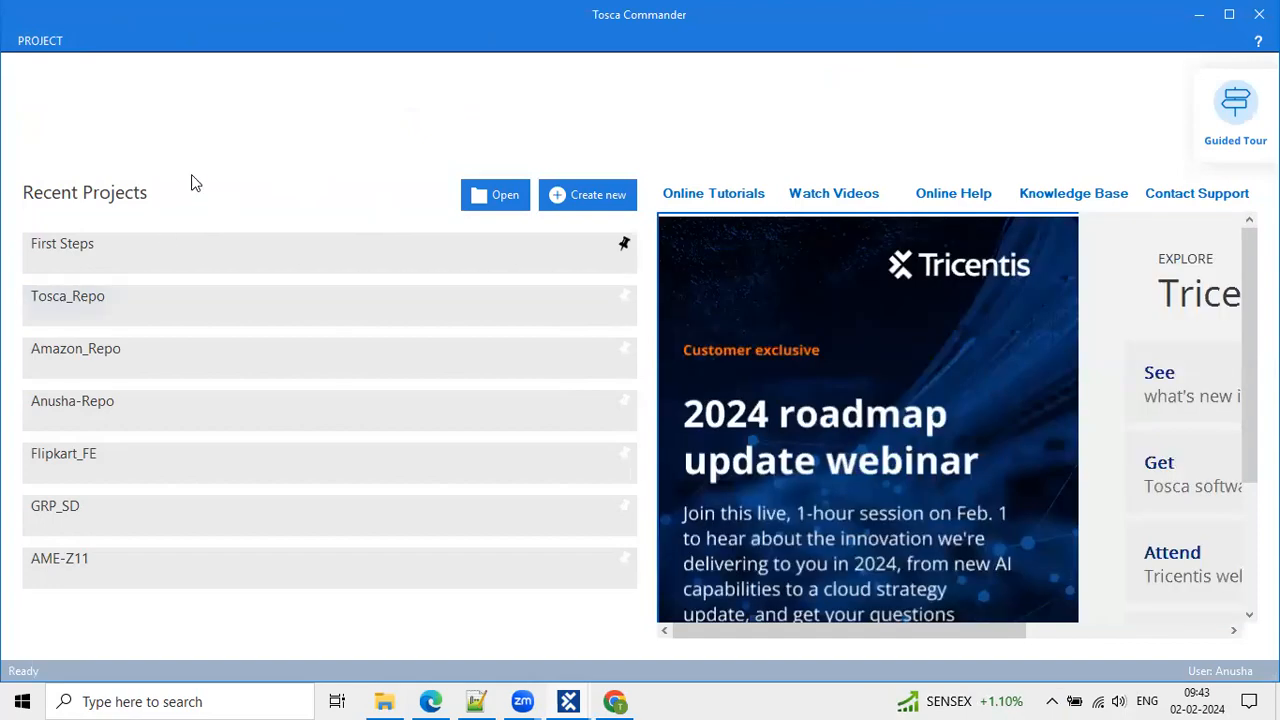
Reopen Tosca_Repo from Recent Projects, terminating the running compaction along the way.
click(114, 296)
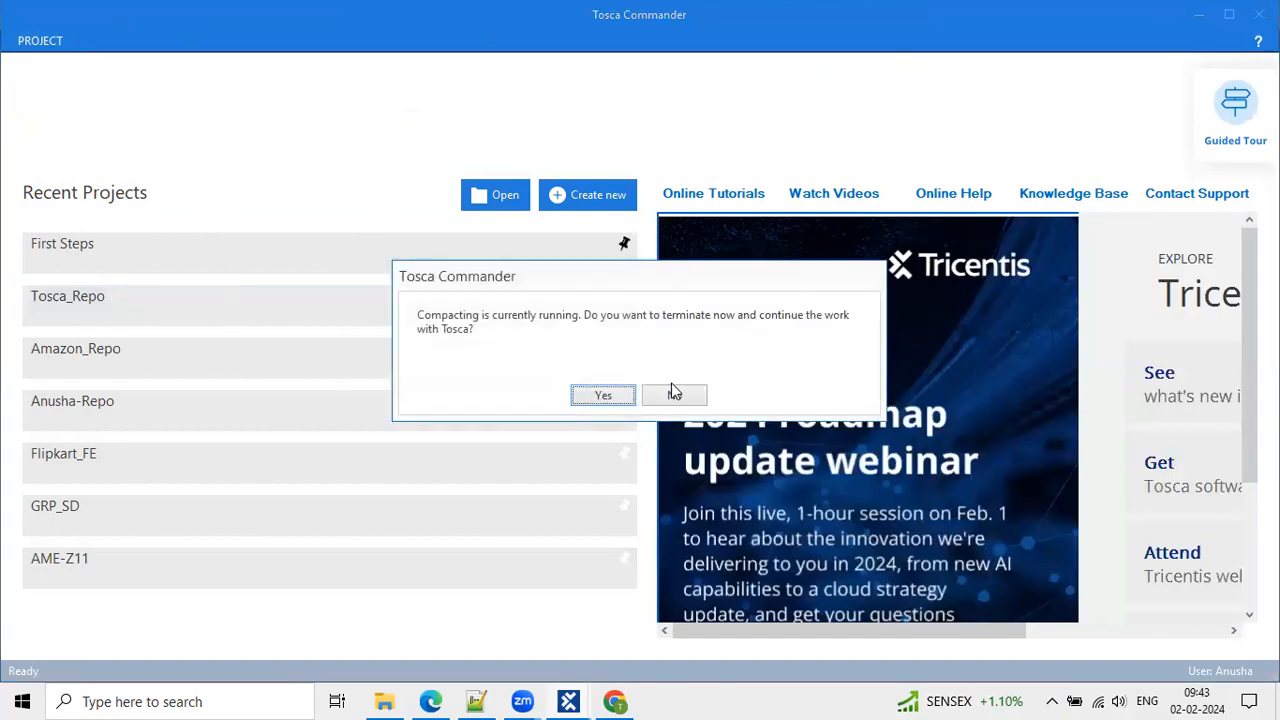
click(615, 395)
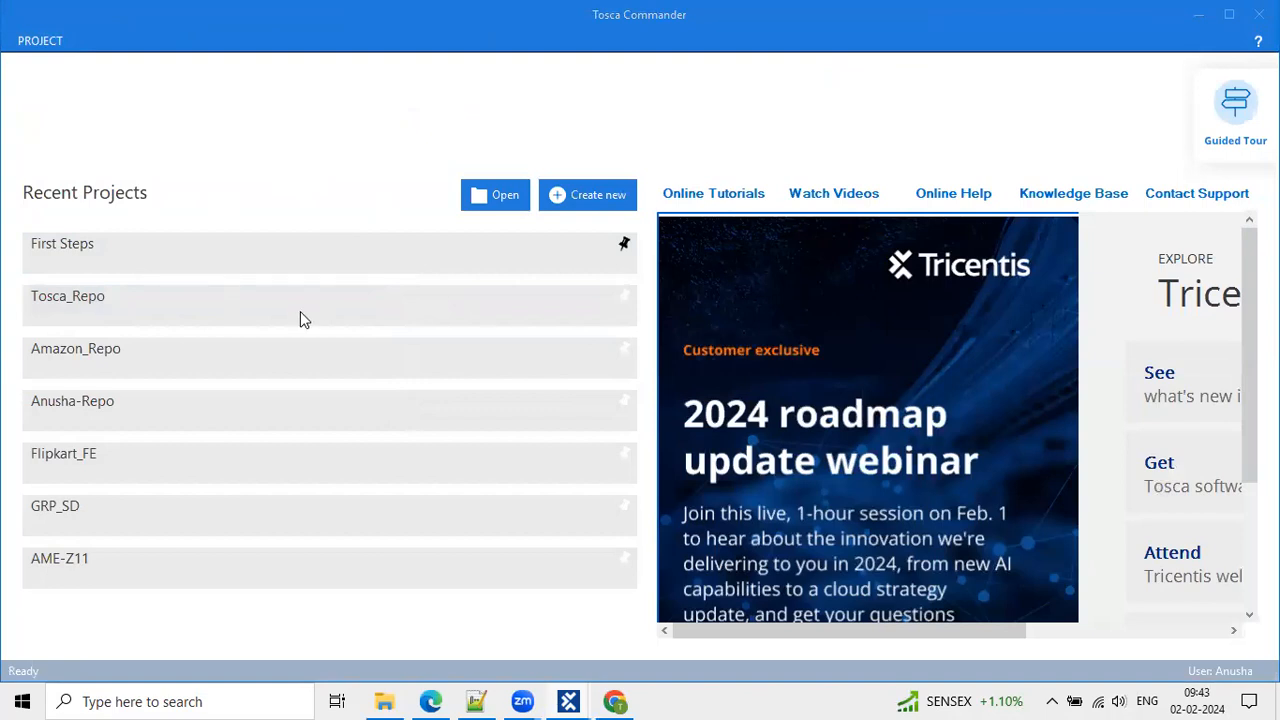
click(148, 298)
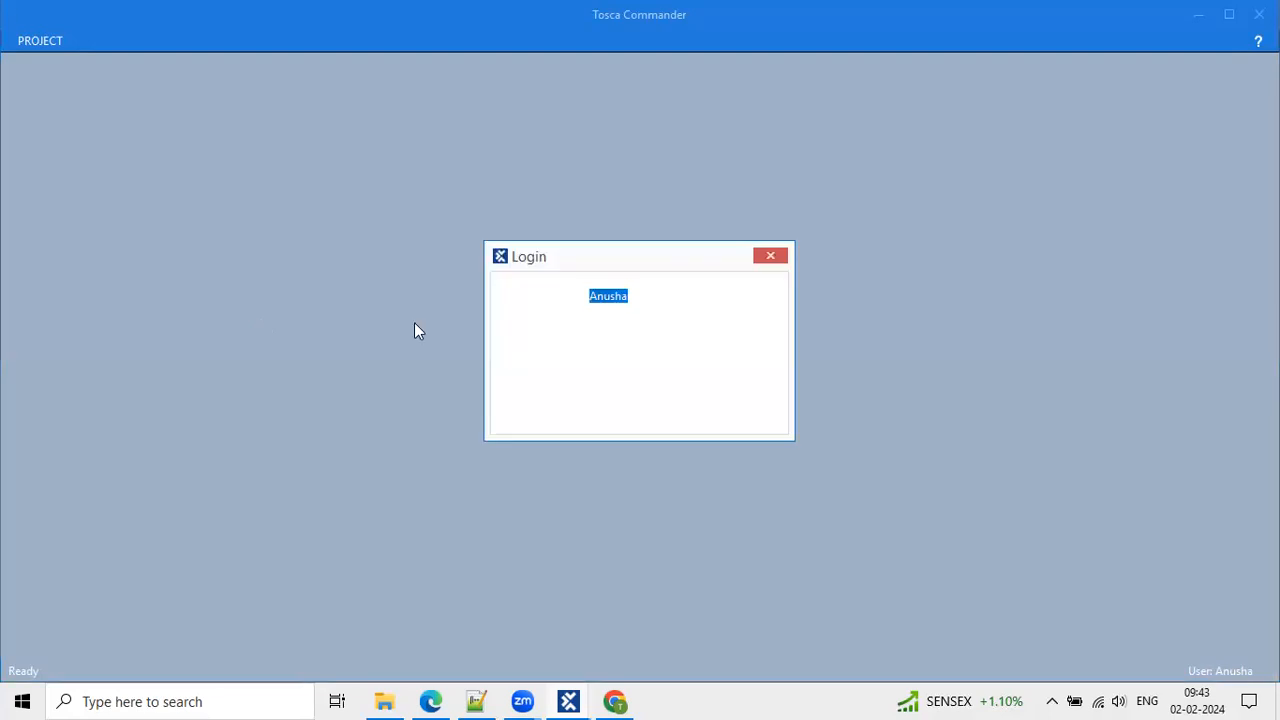
Log in to Tosca_Repo as Admin and view its SQLEXPRESS TOSCA connection on the info page.
text(Admin)
key(Tab)
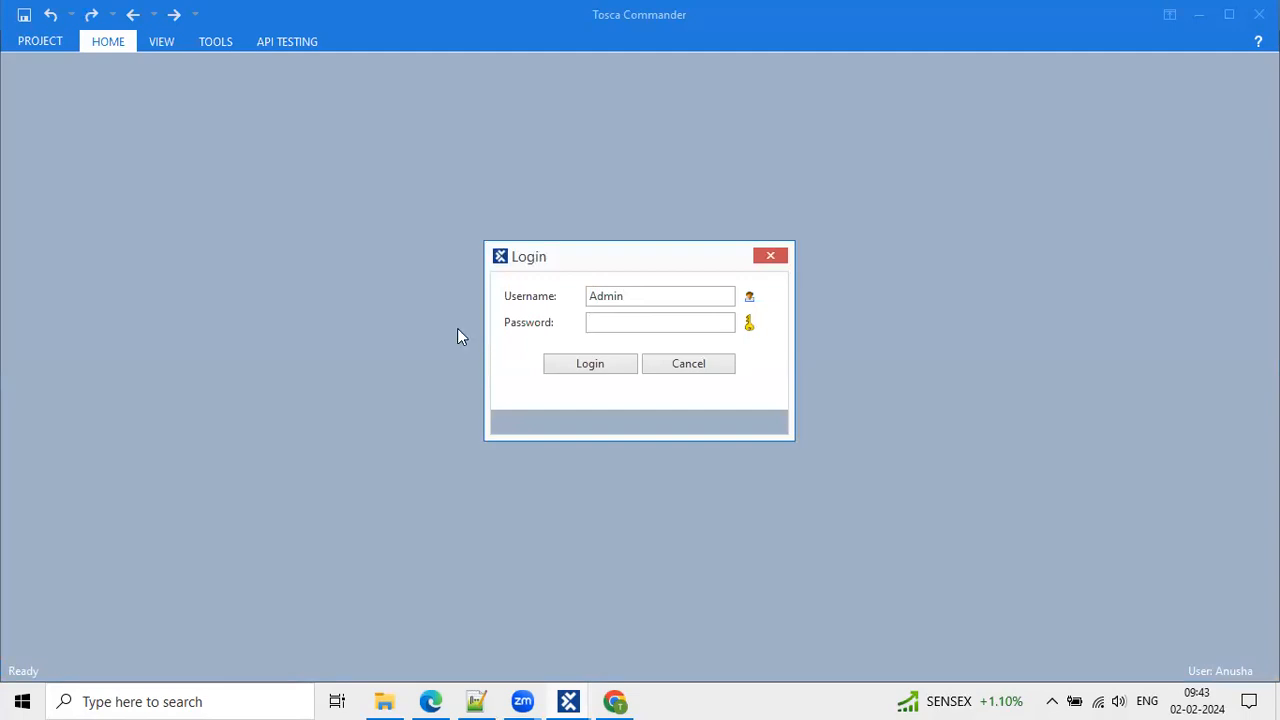
click(594, 370)
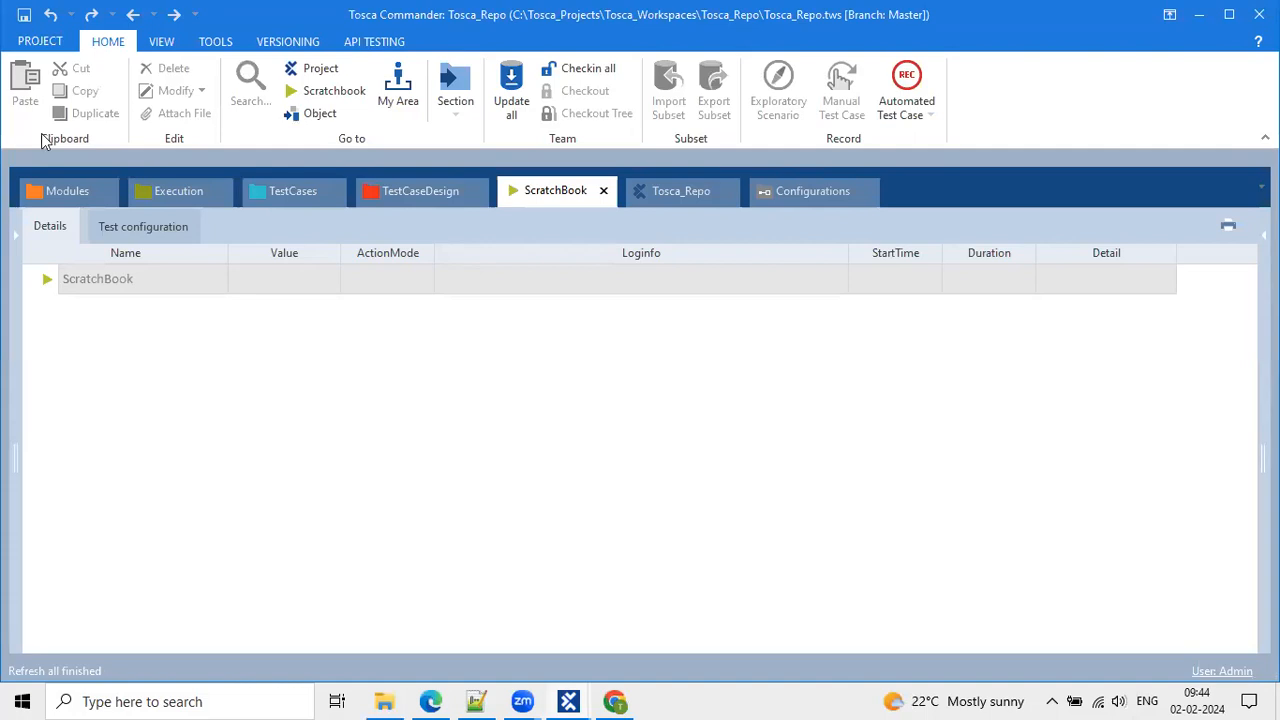
click(40, 43)
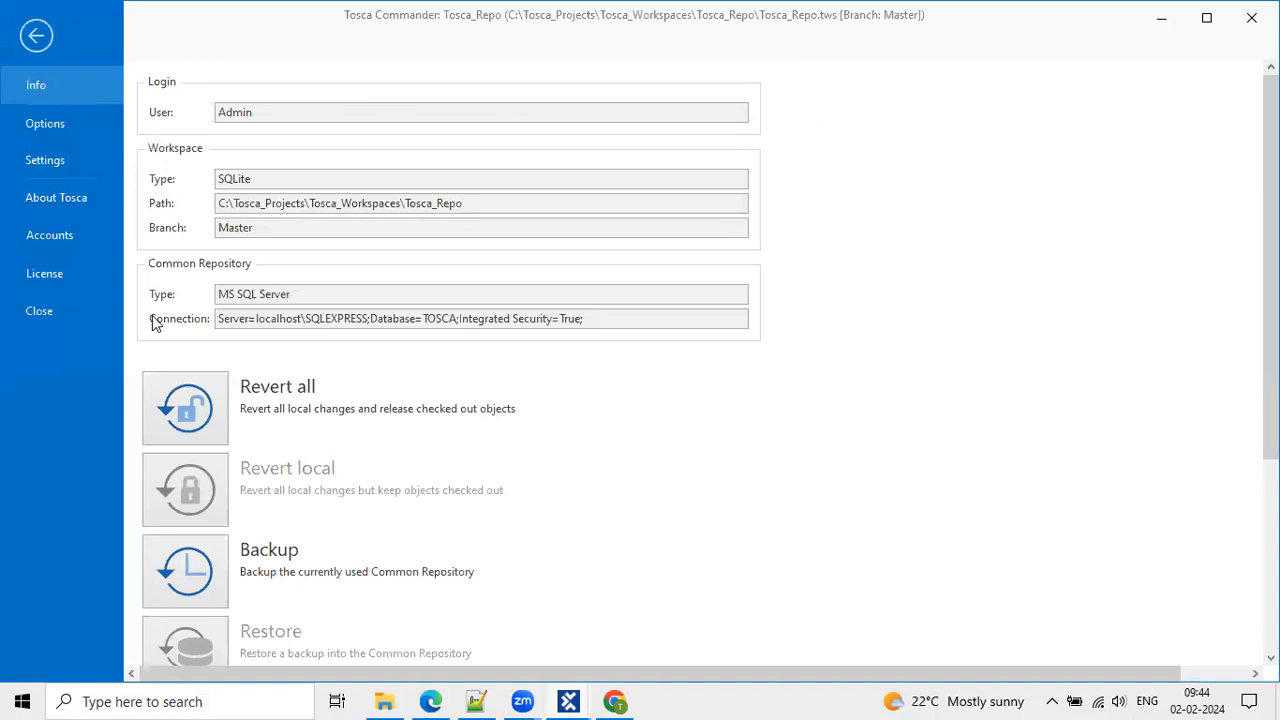
drag(329, 316, 603, 286)
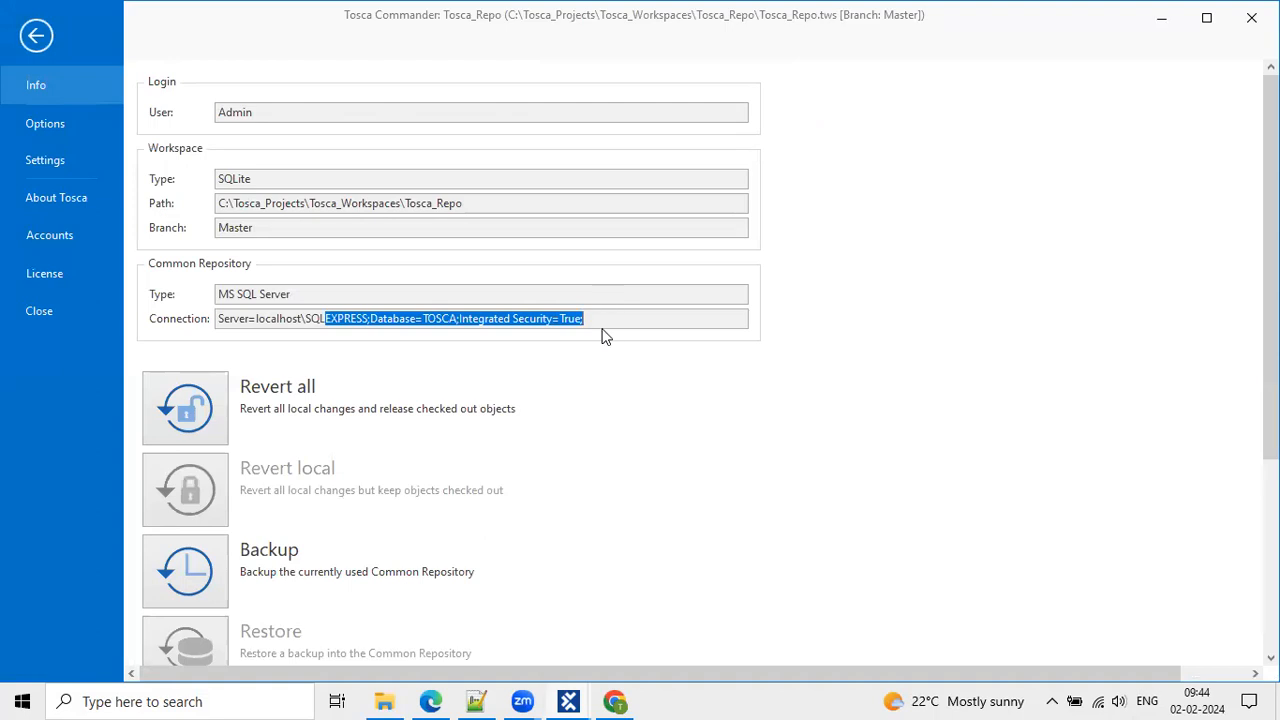
click(623, 318)
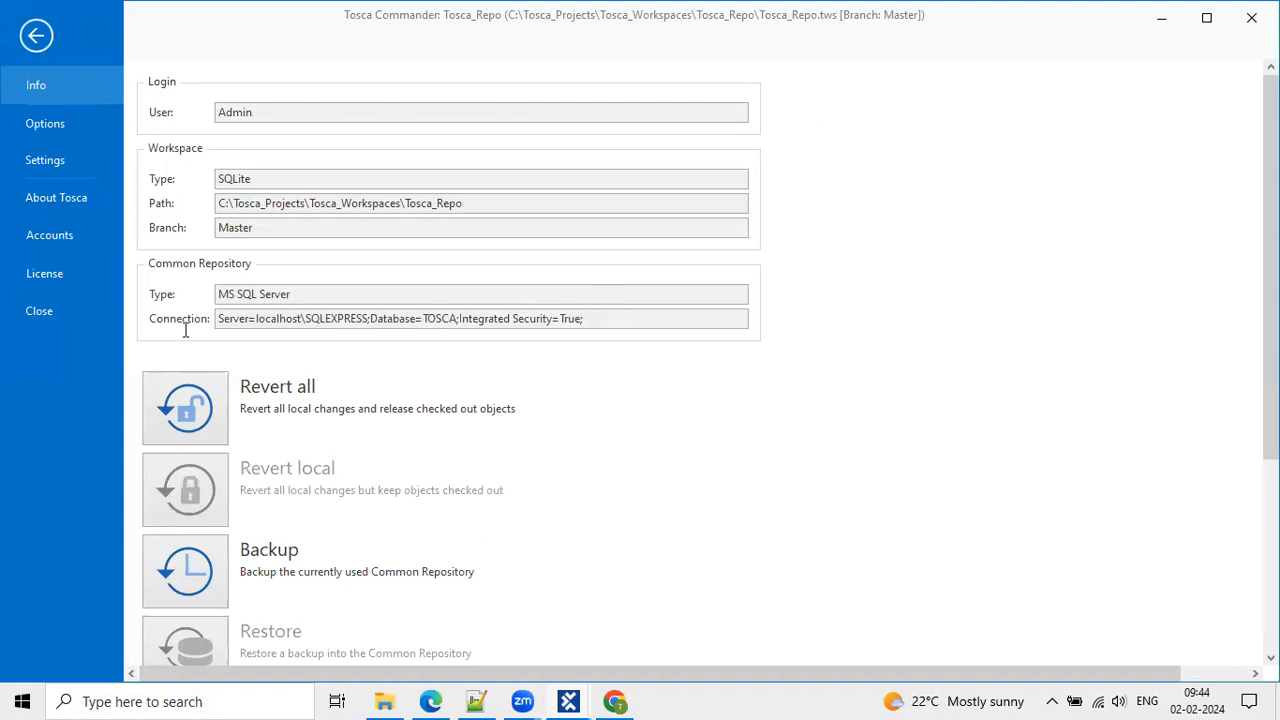
key(ctrl+a)
key(ctrl+c)
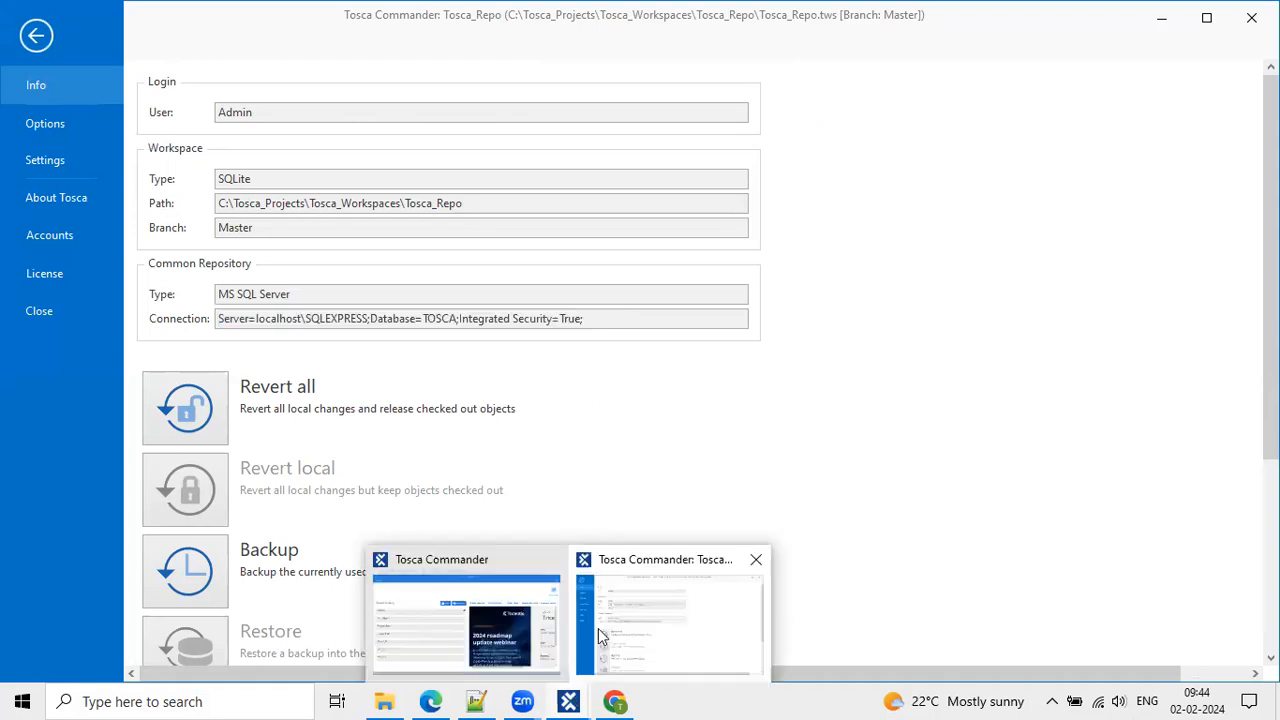
Paste the localhost\SQLEXPRESS TOSCA connection string into the new workspace and confirm it tests valid.
click(460, 612)
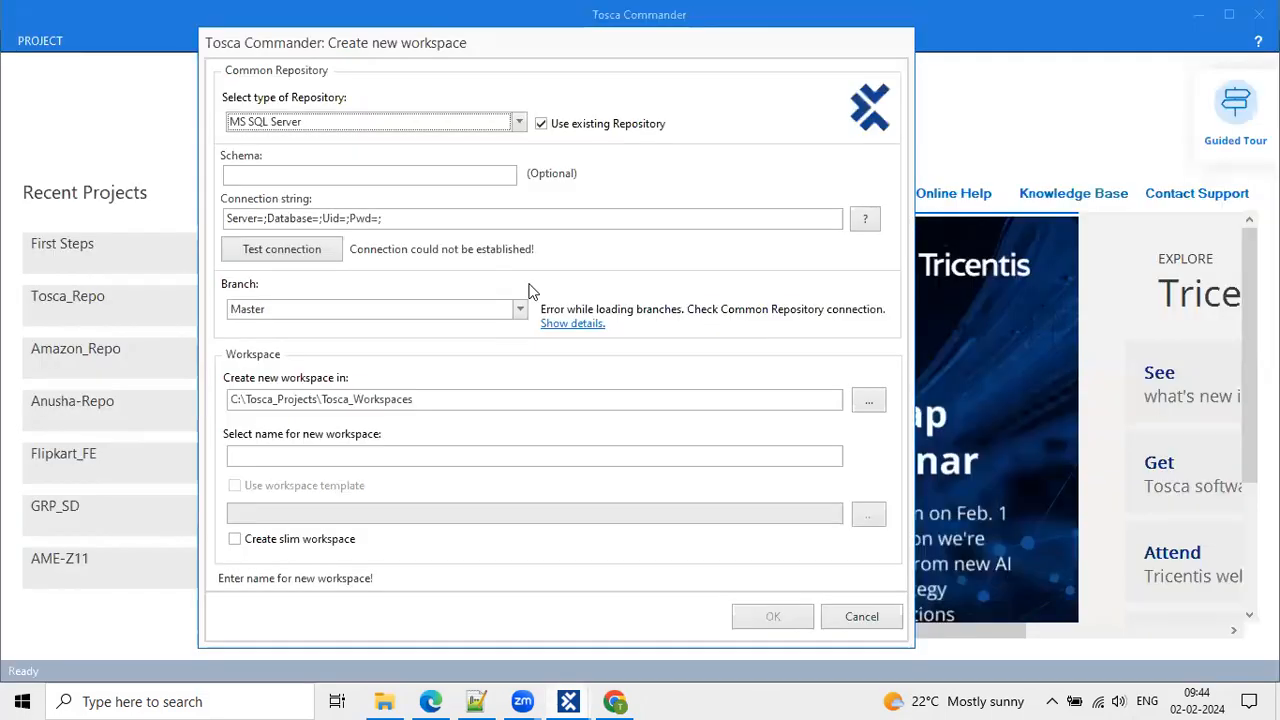
triple_click(410, 218)
key(ctrl+v)
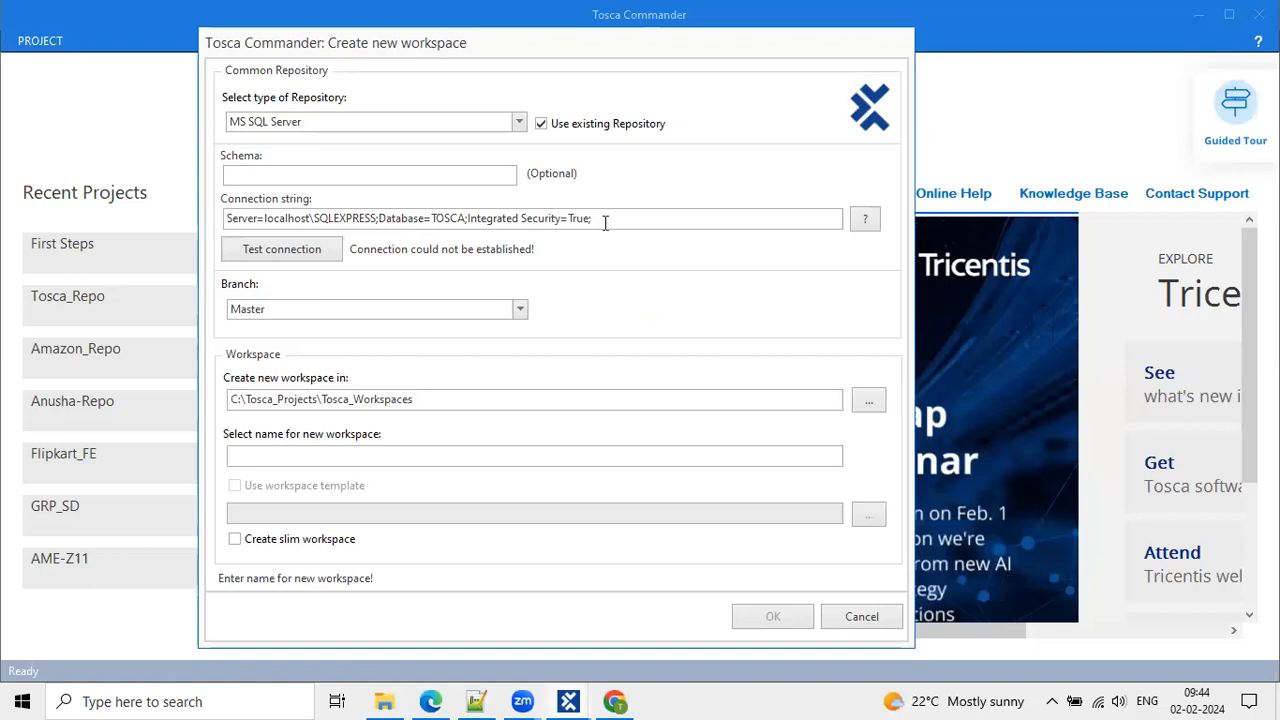
shift+click(468, 218)
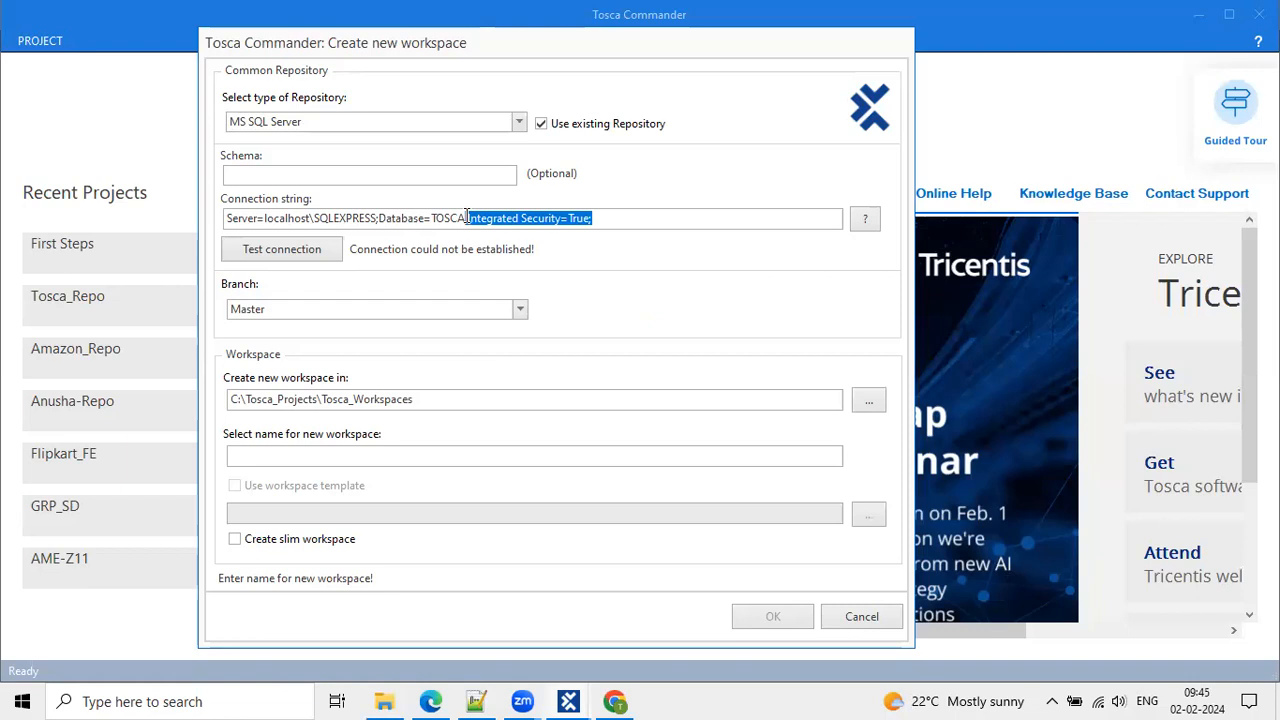
click(290, 256)
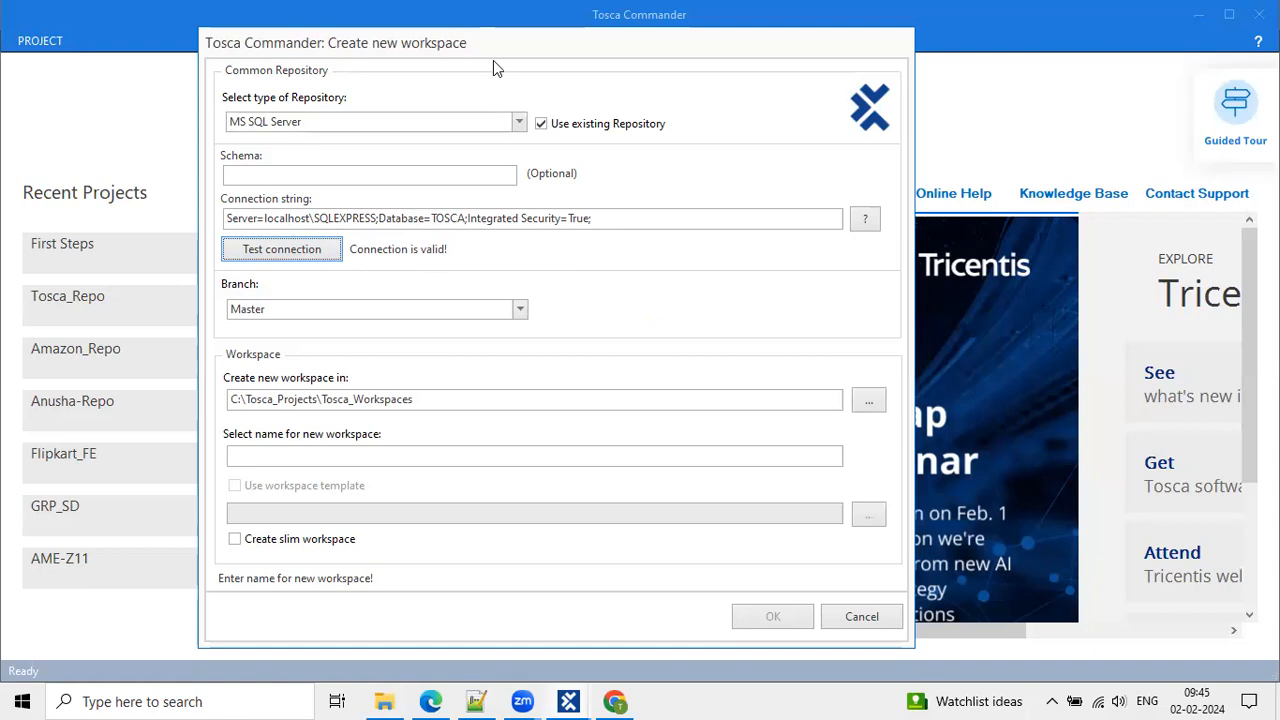
key(super+shift+s)
drag(347, 241, 451, 262)
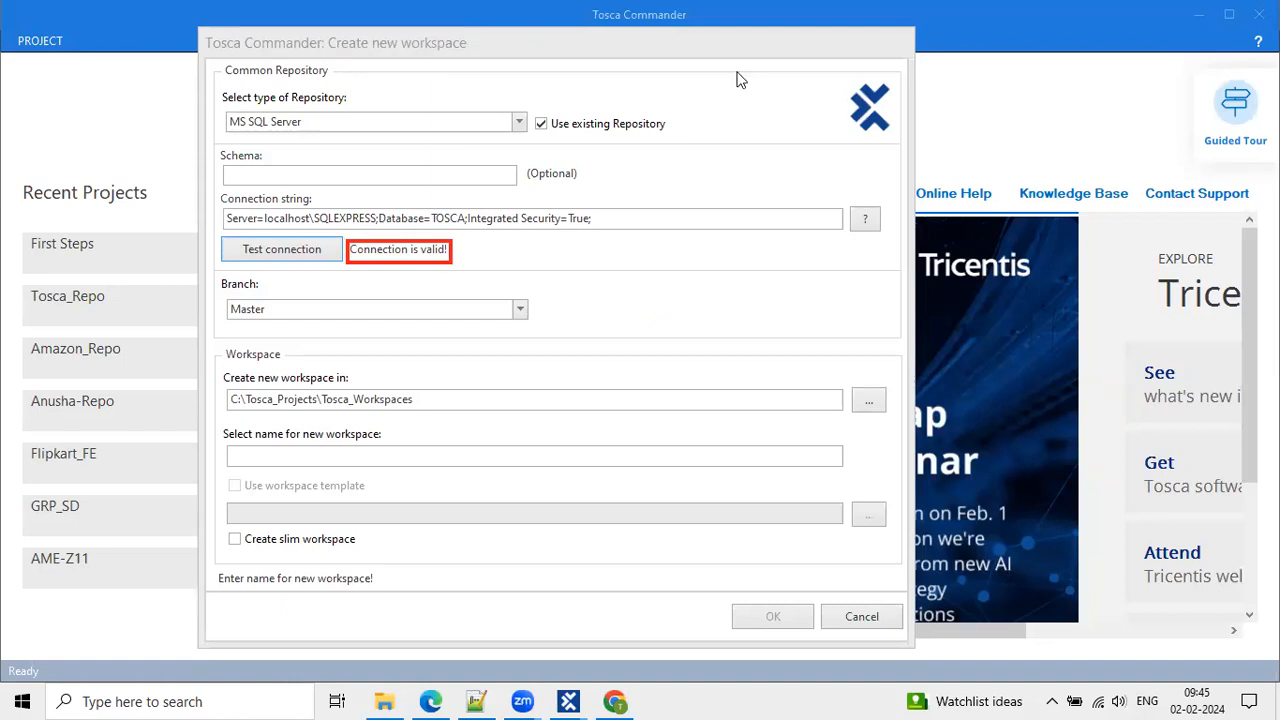
Create the workspace 'Feb 2 2024' using the existing repository.
click(279, 452)
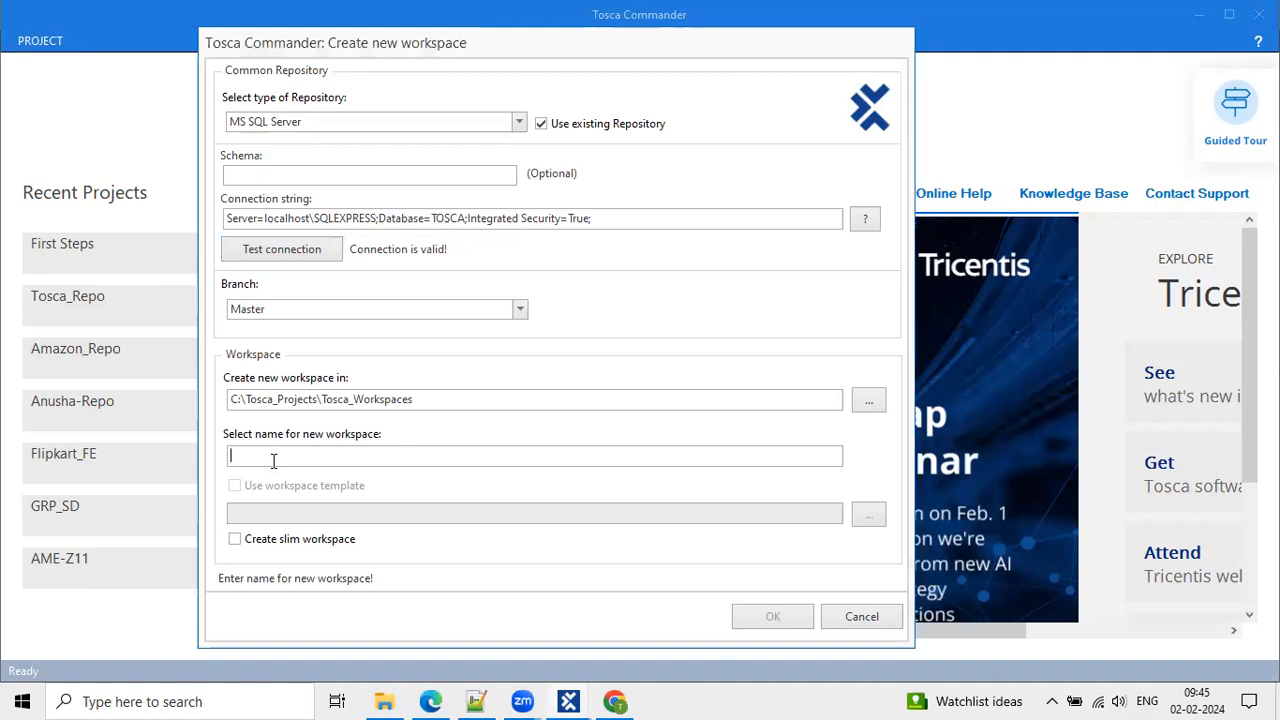
text(Feb 2 )
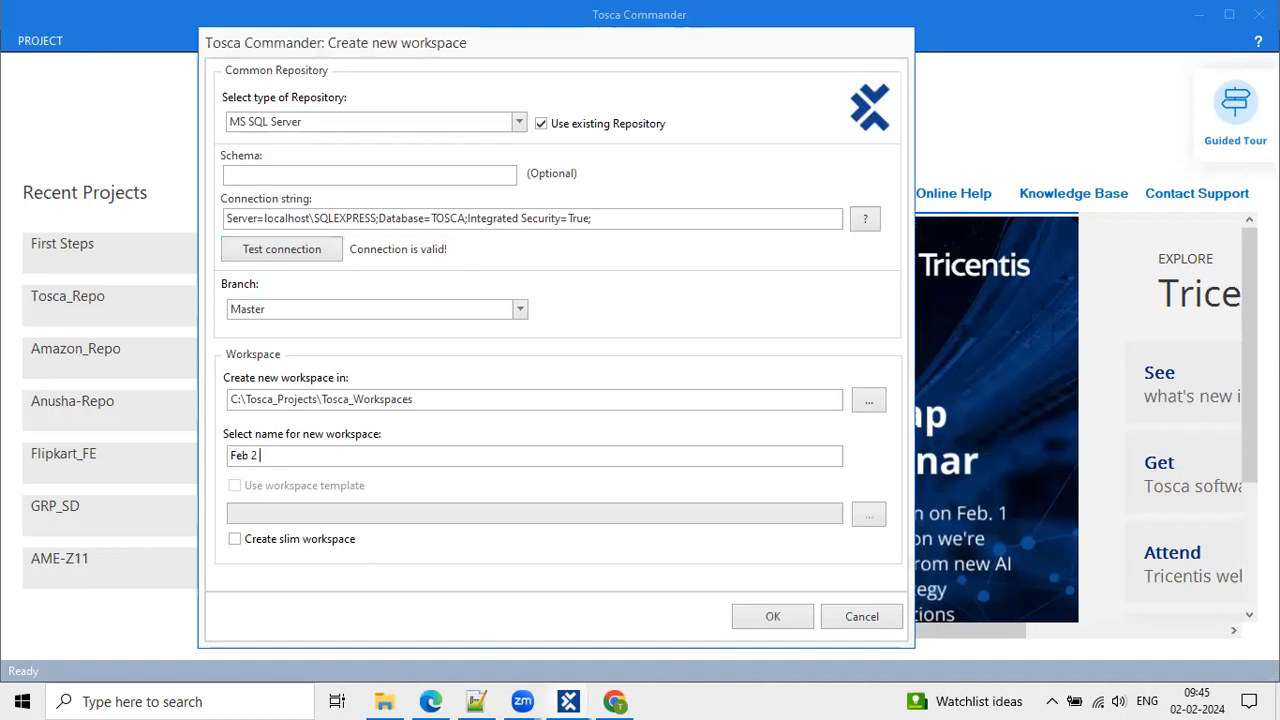
text(2024)
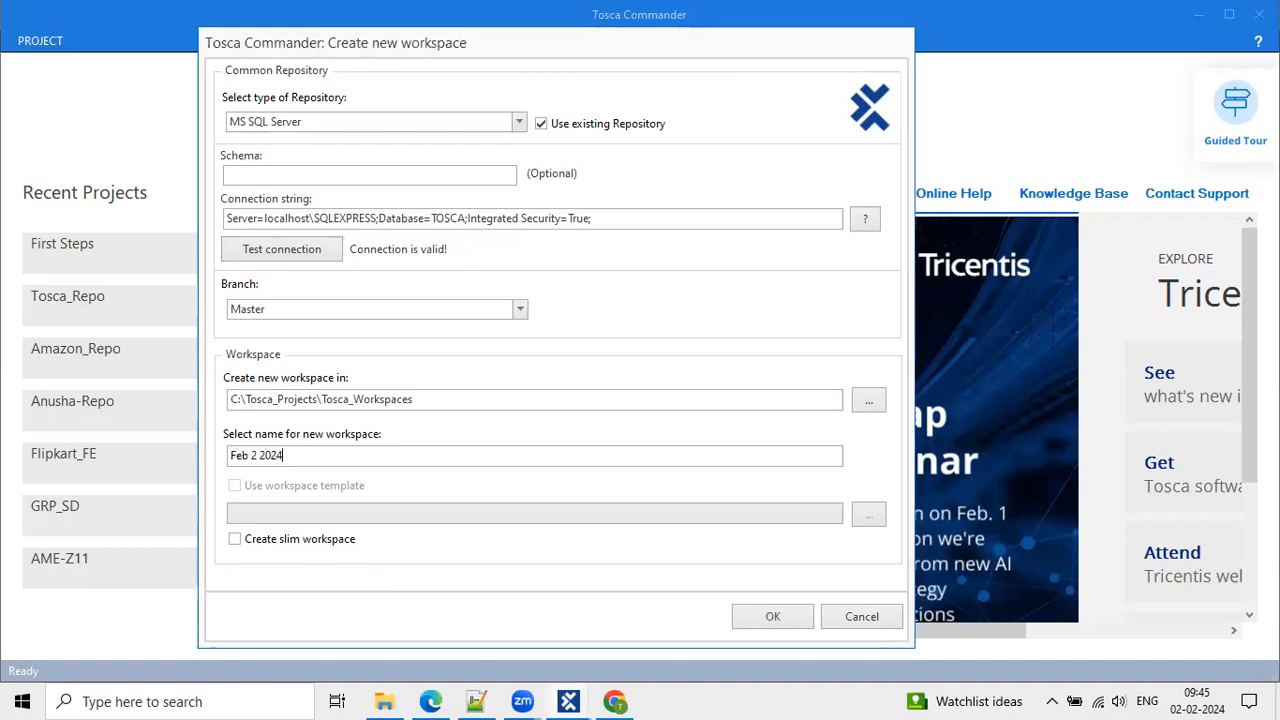
drag(286, 456, 228, 458)
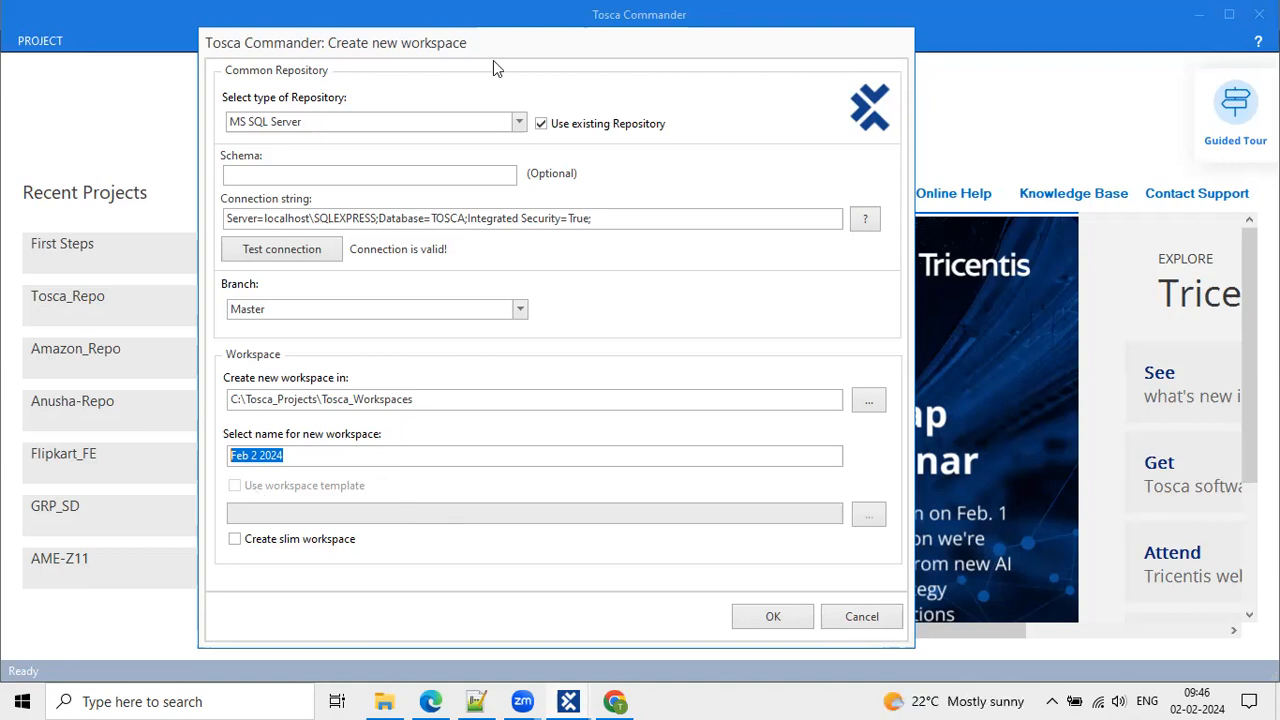
key(ctrl+2)
mouse_move(676, 138)
mouse_down()
mouse_move(543, 138)
mouse_move(524, 106)
mouse_up()
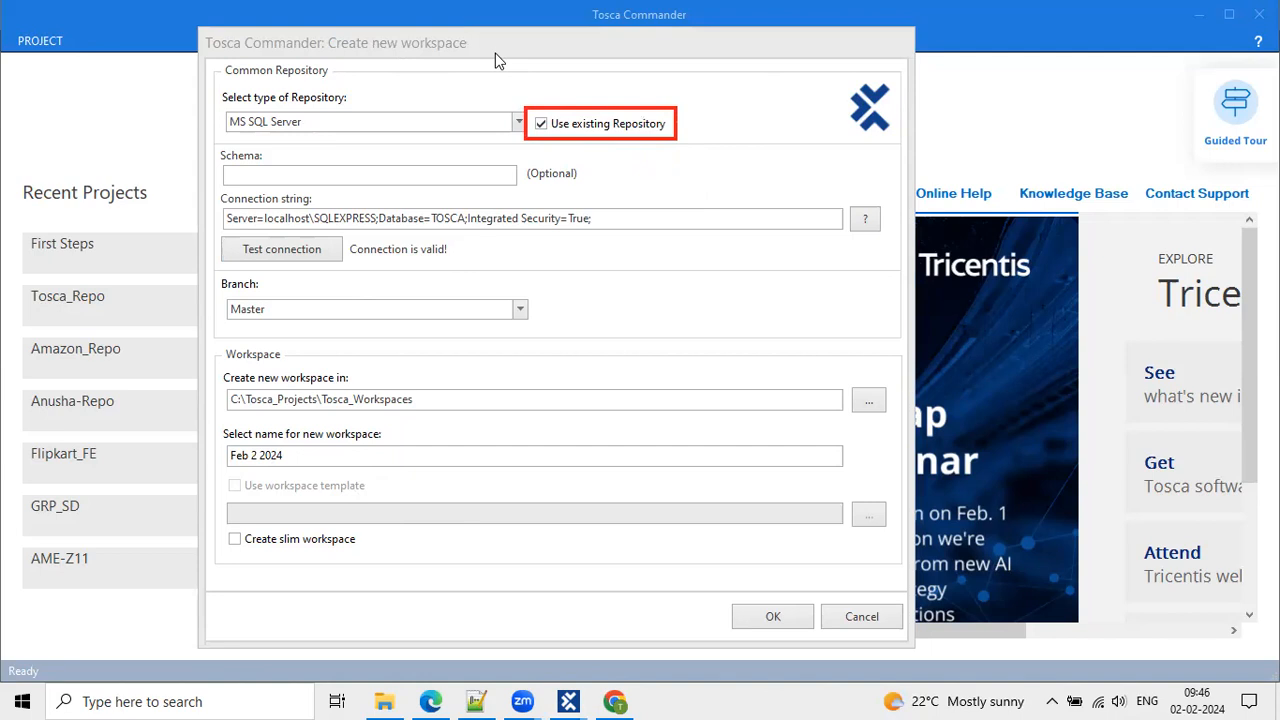
mouse_move(220, 474)
mouse_down()
mouse_move(467, 515)
mouse_move(453, 525)
mouse_up()
key(ctrl+z)
click(770, 616)
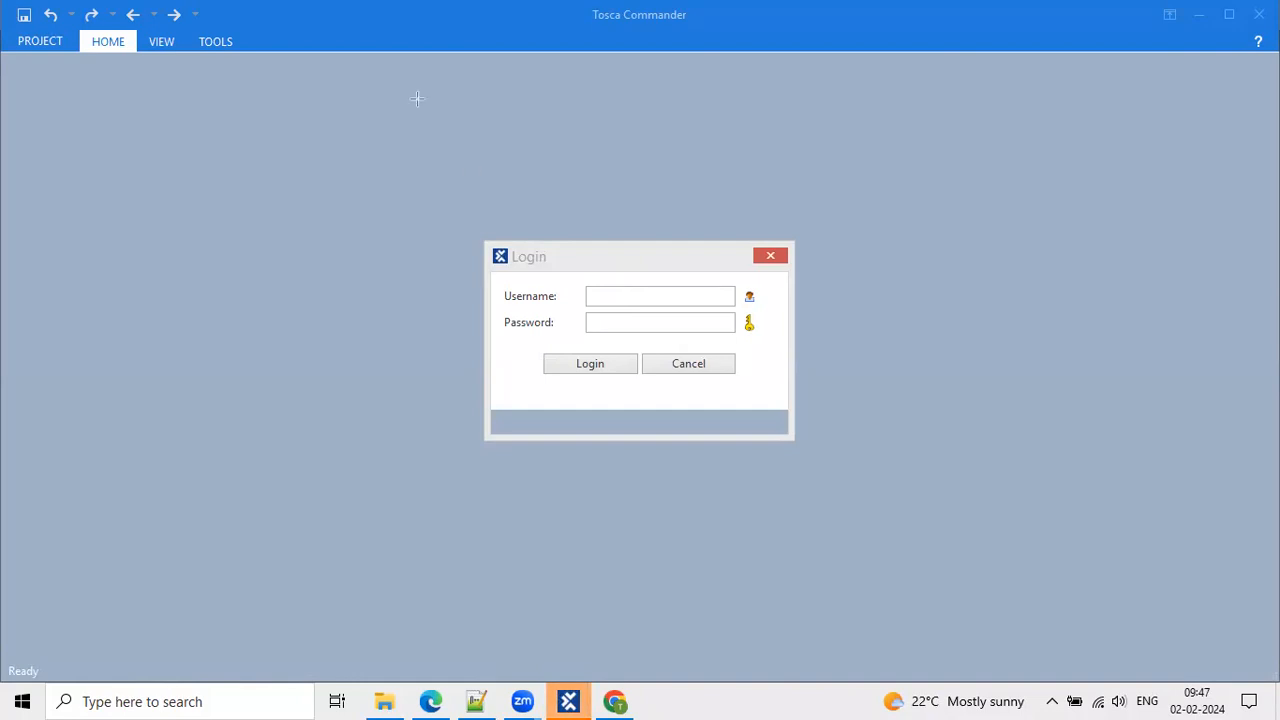
Enter the second user's name and password in the Login dialog, checking both Tosca windows.
click(657, 297)
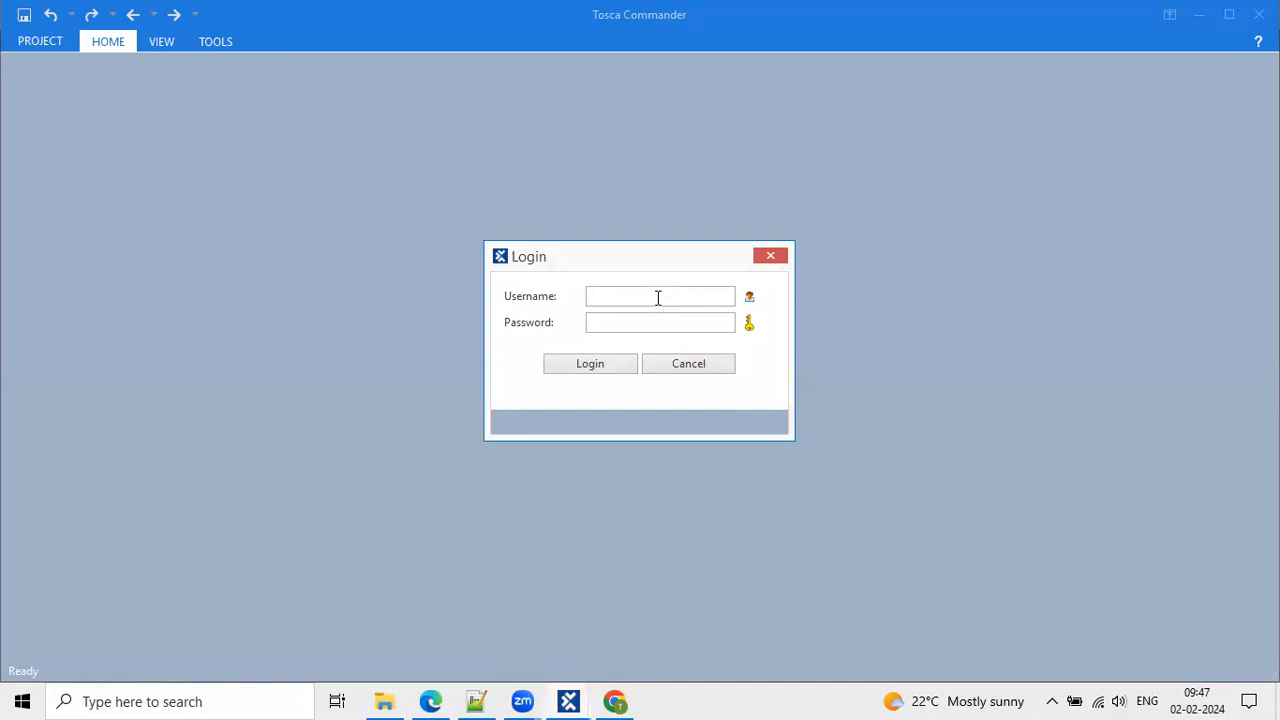
key(Down)
click(623, 323)
text(**********)
click(568, 701)
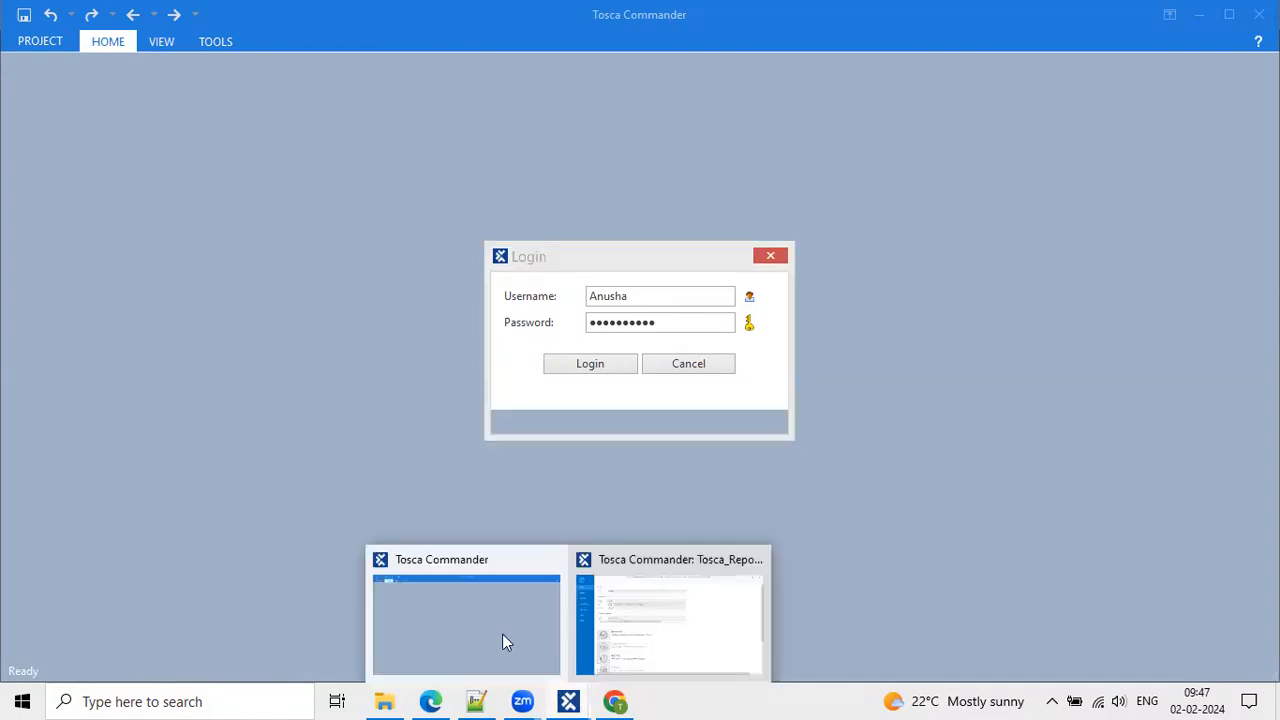
click(503, 642)
Dock the Tosca_Repo project tree as a tab in the first workspace, then return to the login window.
mouse_move(568, 701)
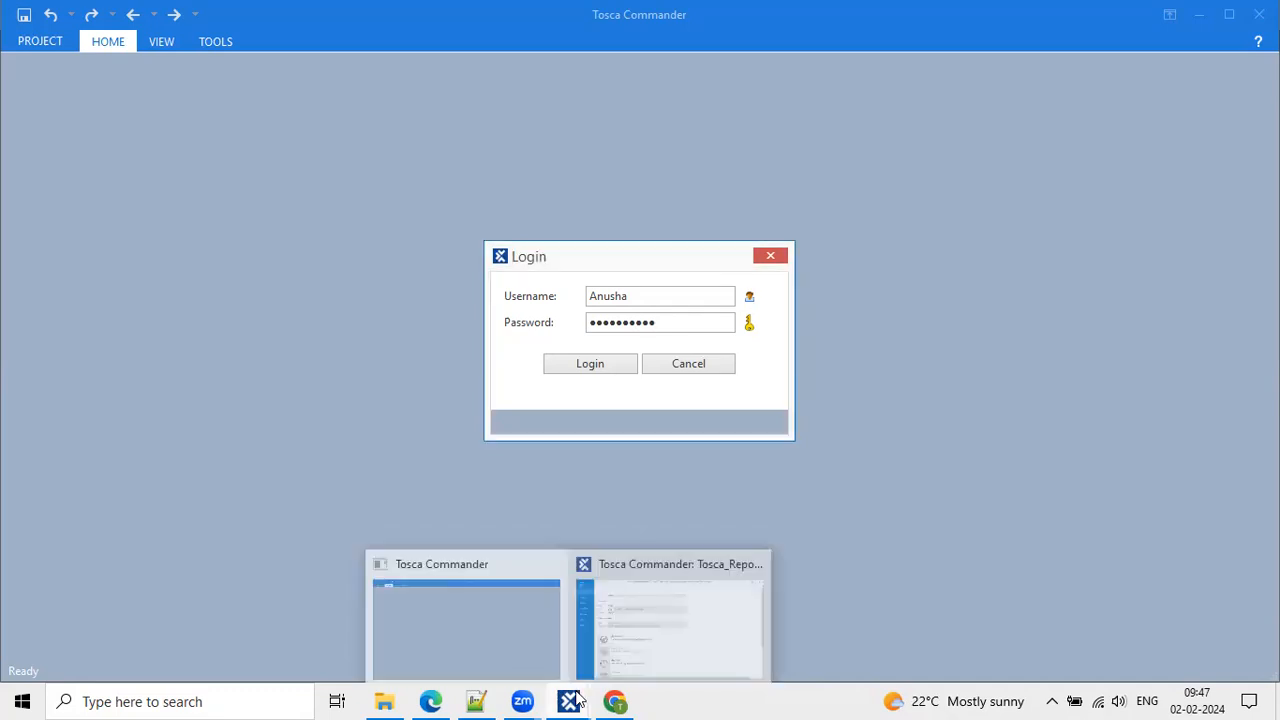
click(651, 646)
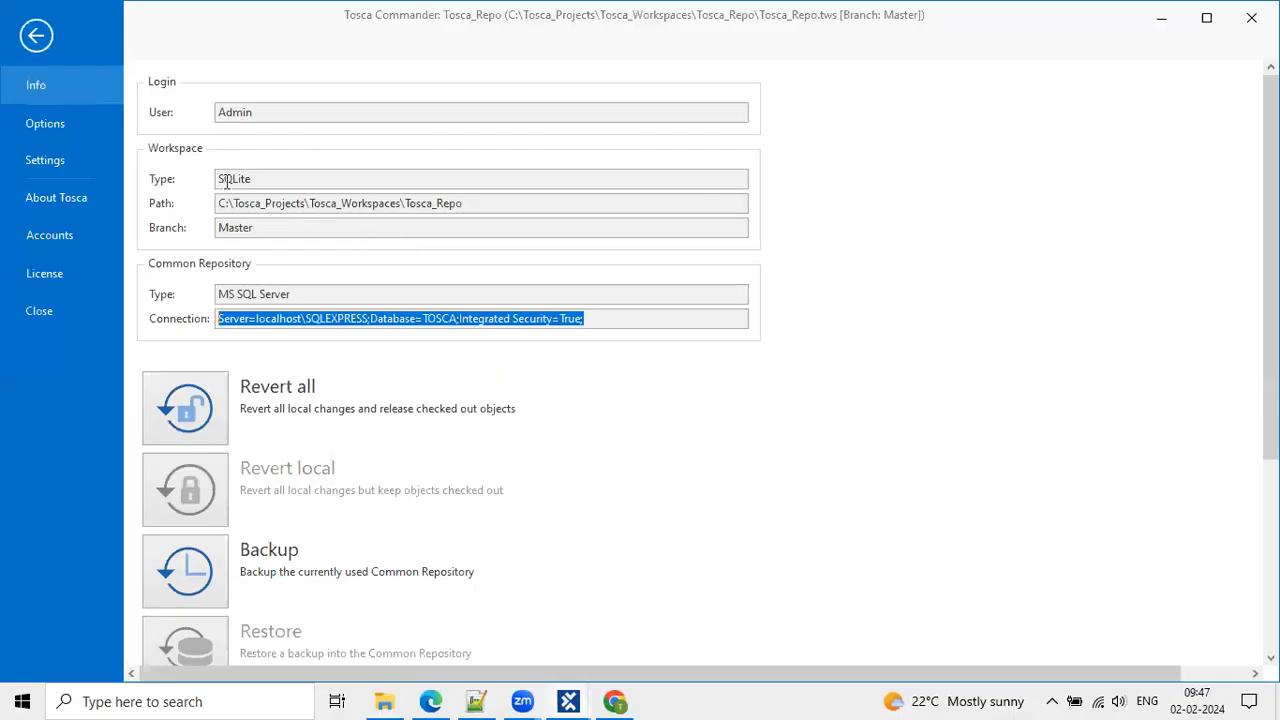
click(34, 38)
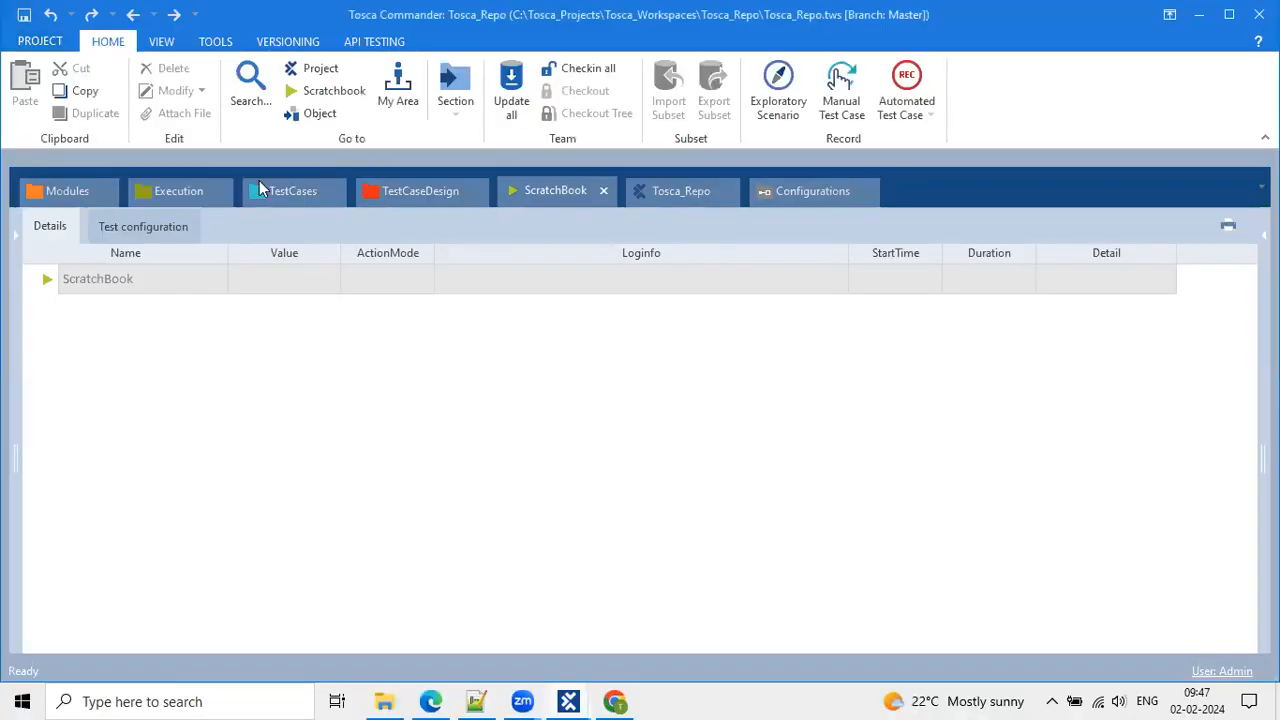
click(319, 74)
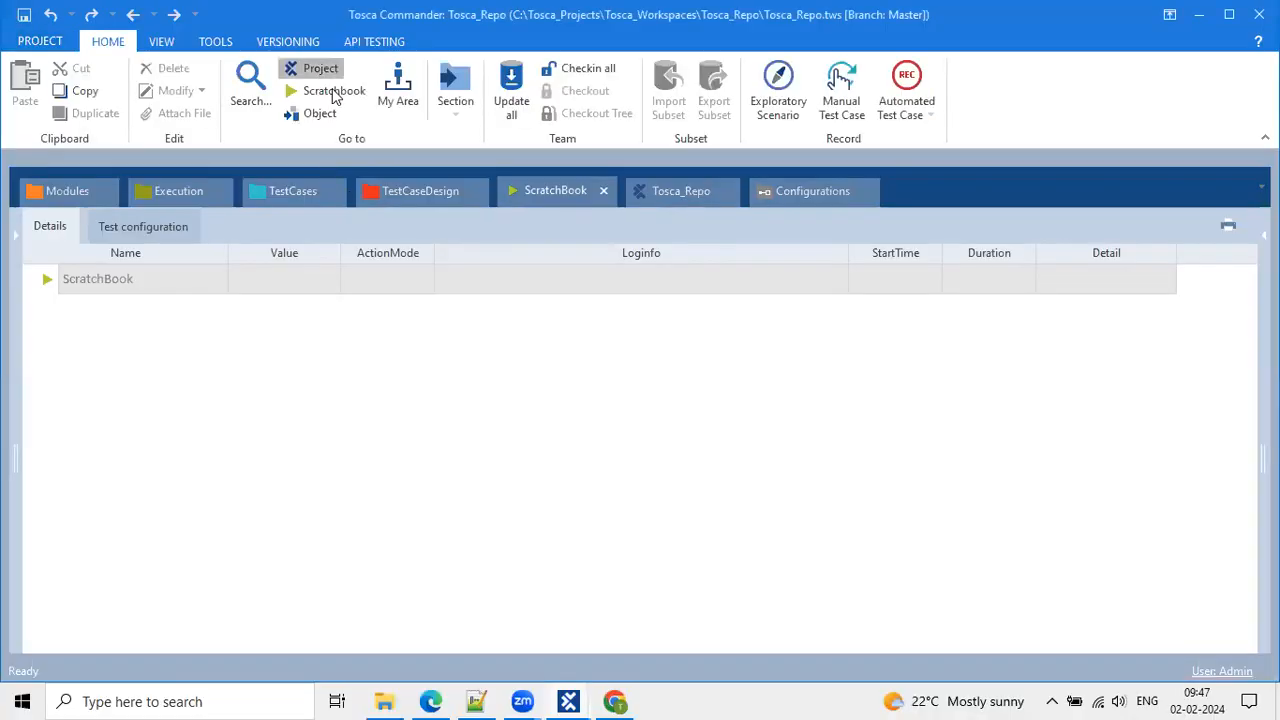
click(673, 190)
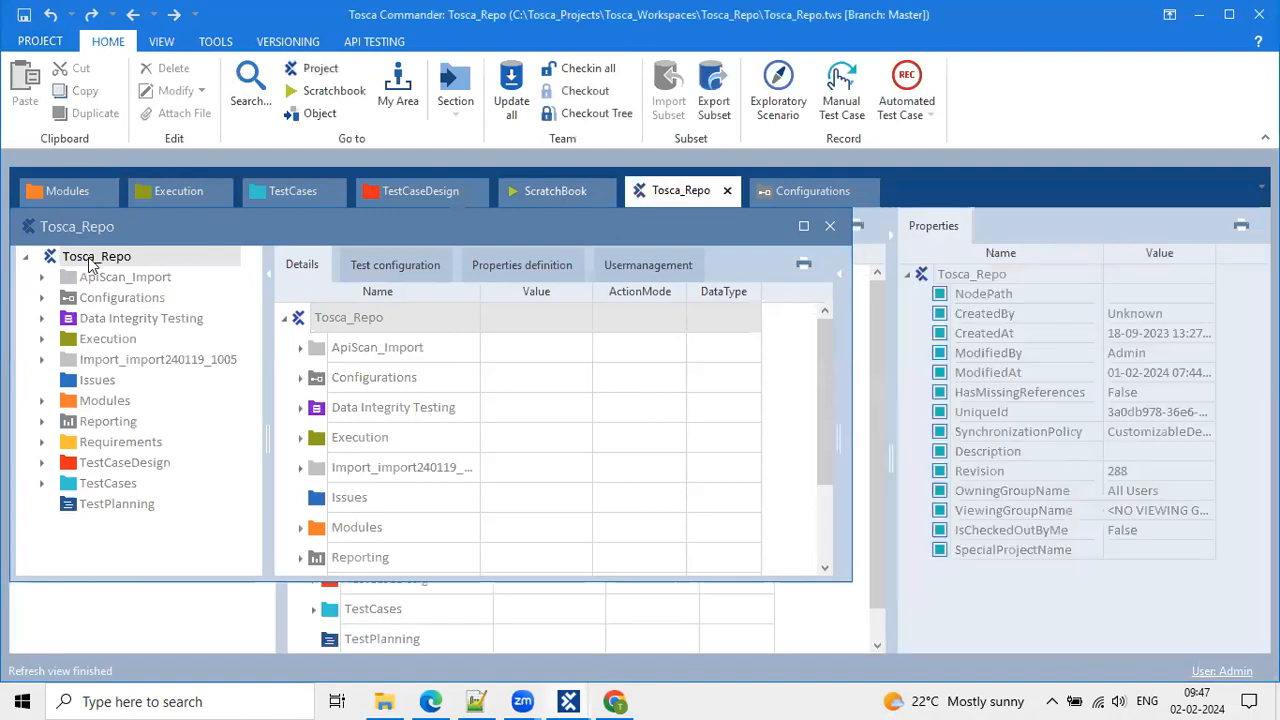
drag(128, 237, 143, 196)
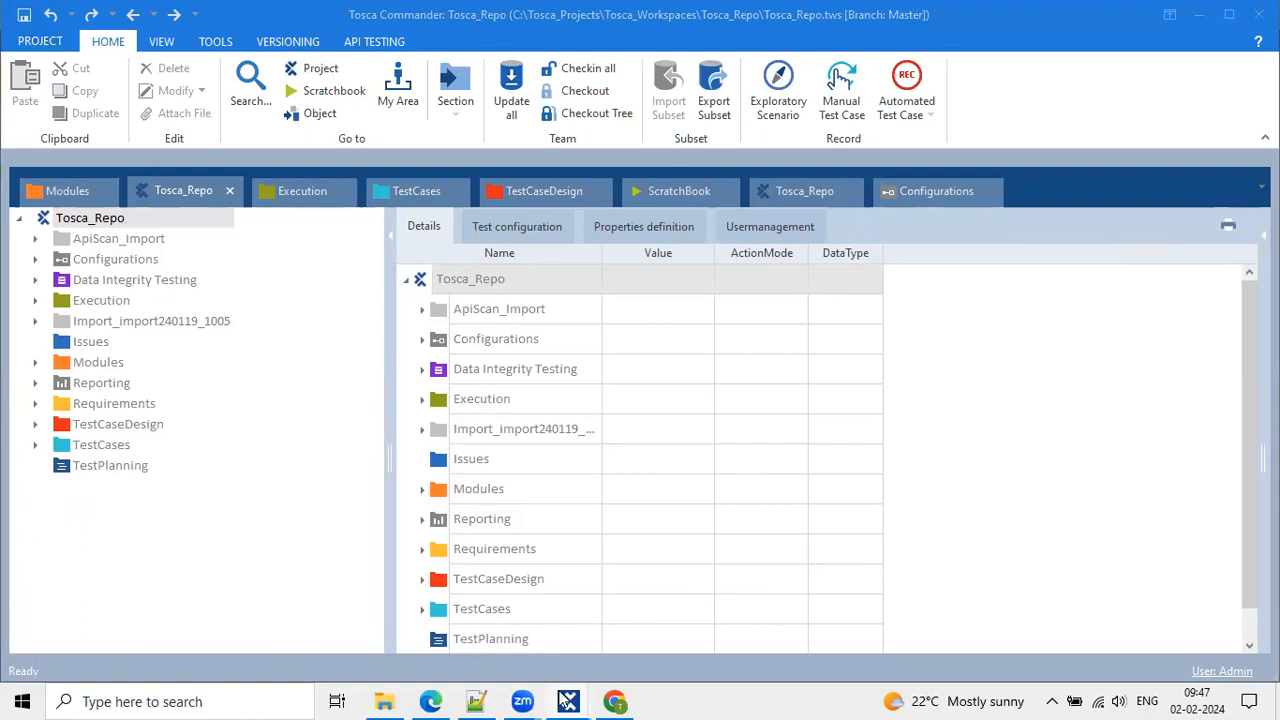
mouse_move(566, 700)
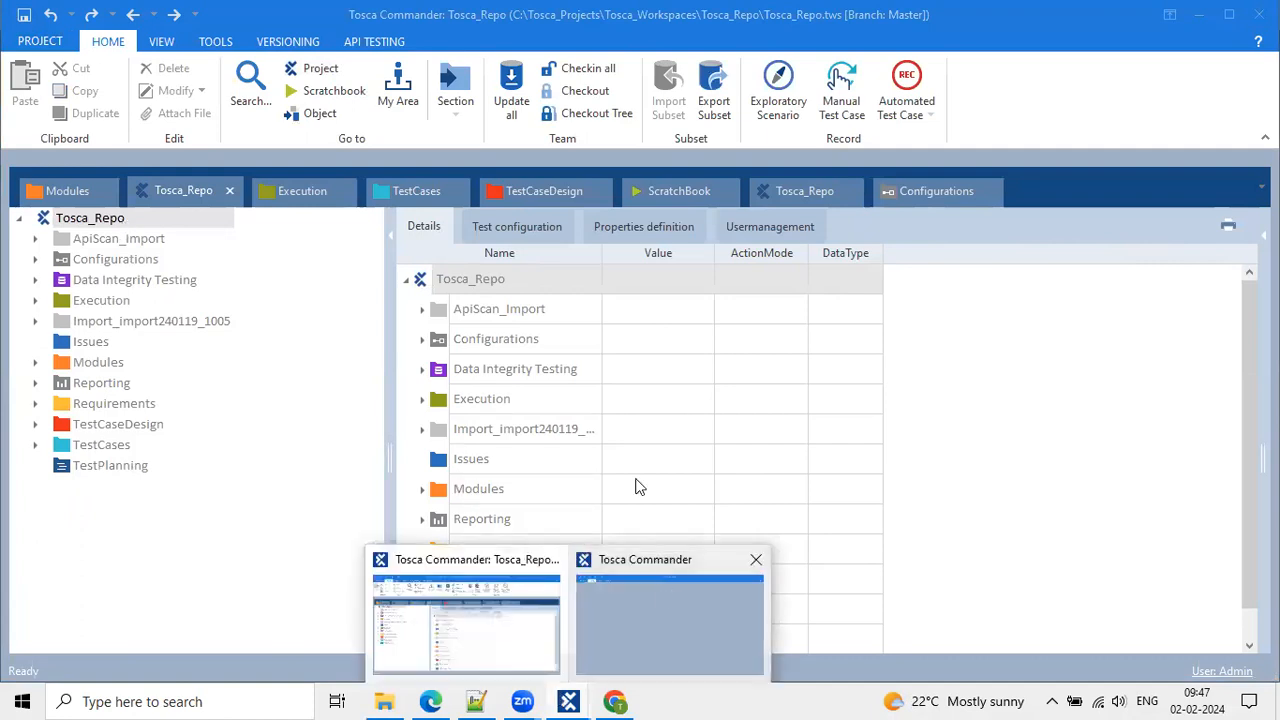
click(669, 591)
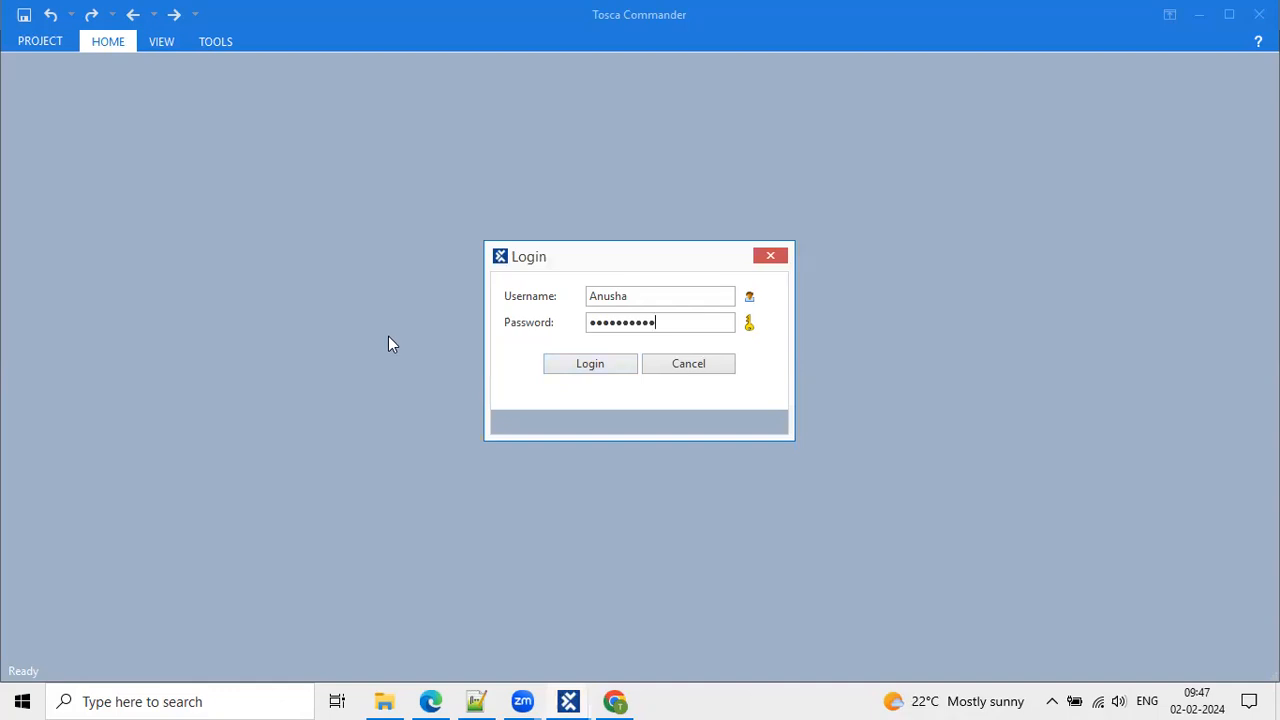
Log the second user in to the Feb 2 2024 workspace.
drag(632, 293, 582, 307)
click(646, 322)
click(593, 362)
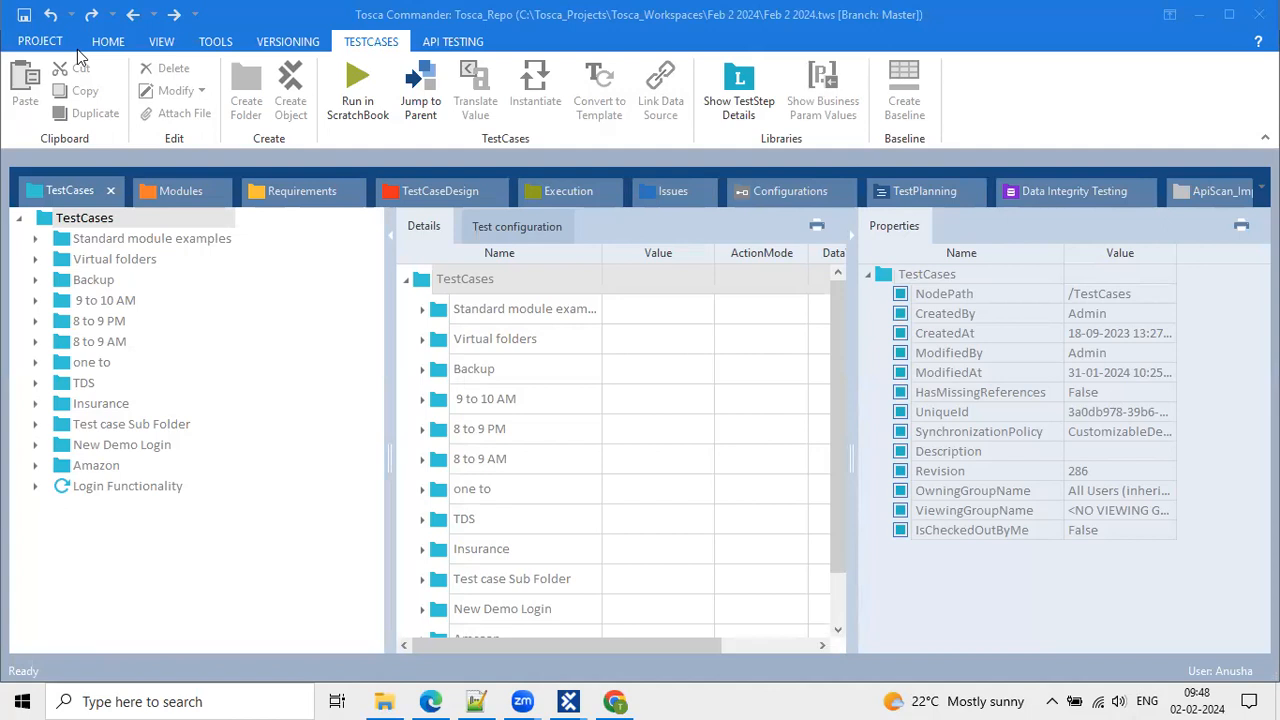
Open the project tree and highlight the workspace file path and Tosca_Repo root.
click(108, 41)
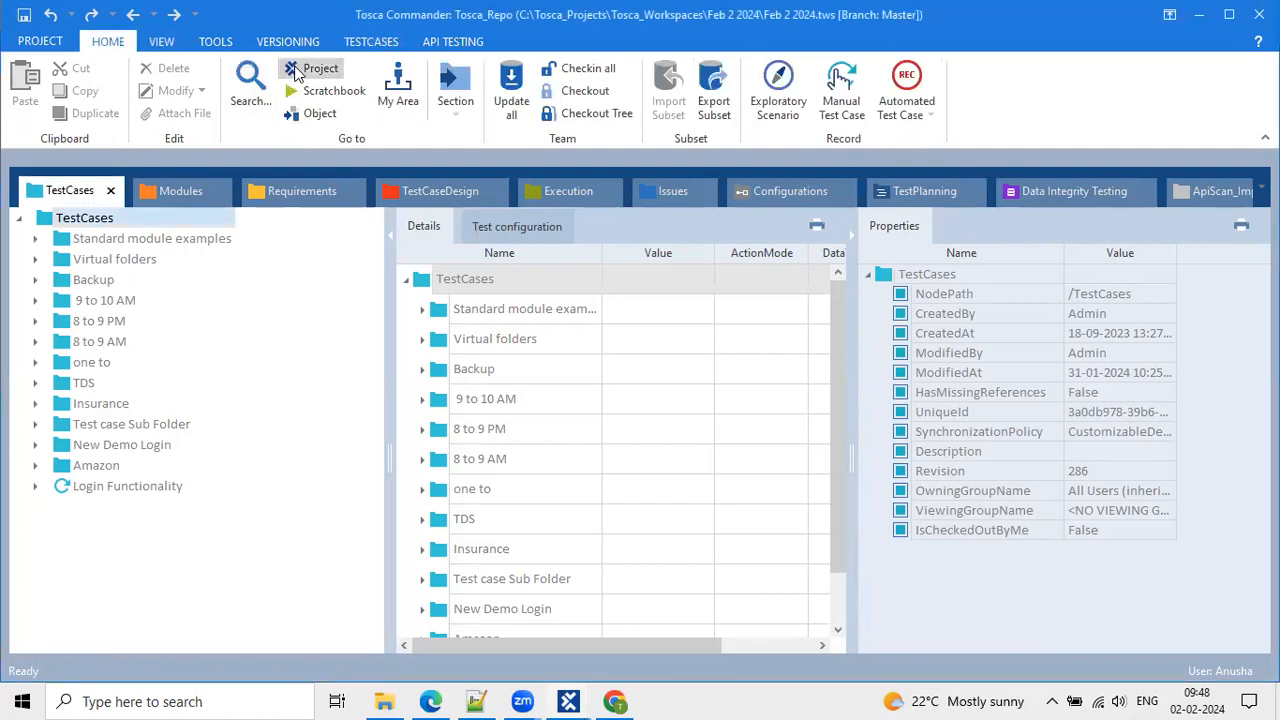
click(295, 72)
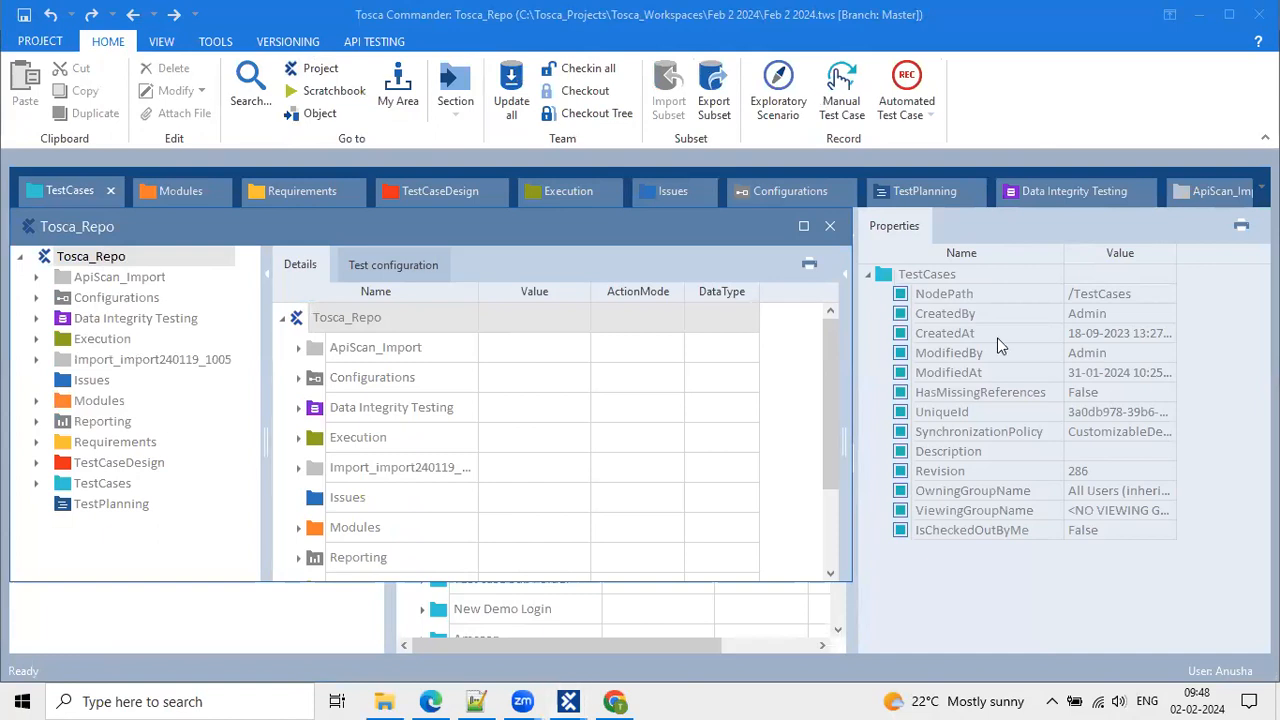
mouse_move(935, 31)
mouse_down()
mouse_move(693, 19)
mouse_move(632, 3)
mouse_up()
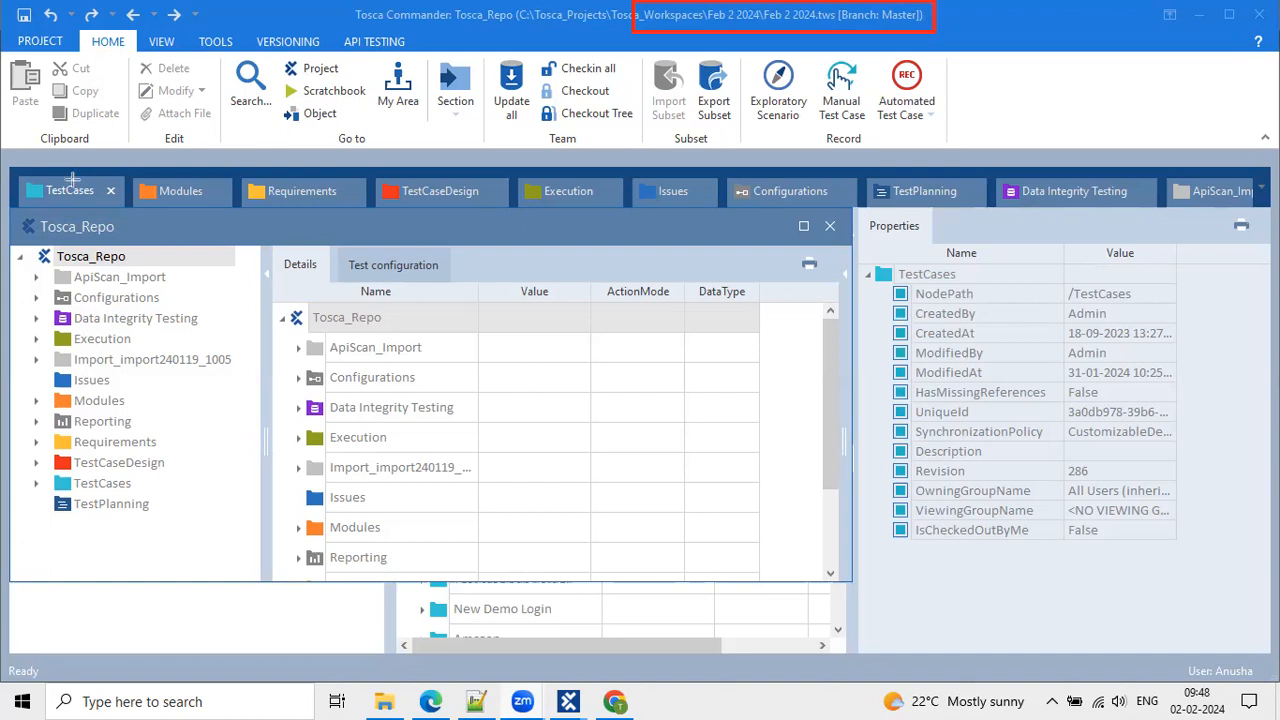
mouse_move(10, 218)
mouse_down()
mouse_move(122, 219)
mouse_move(195, 265)
mouse_up()
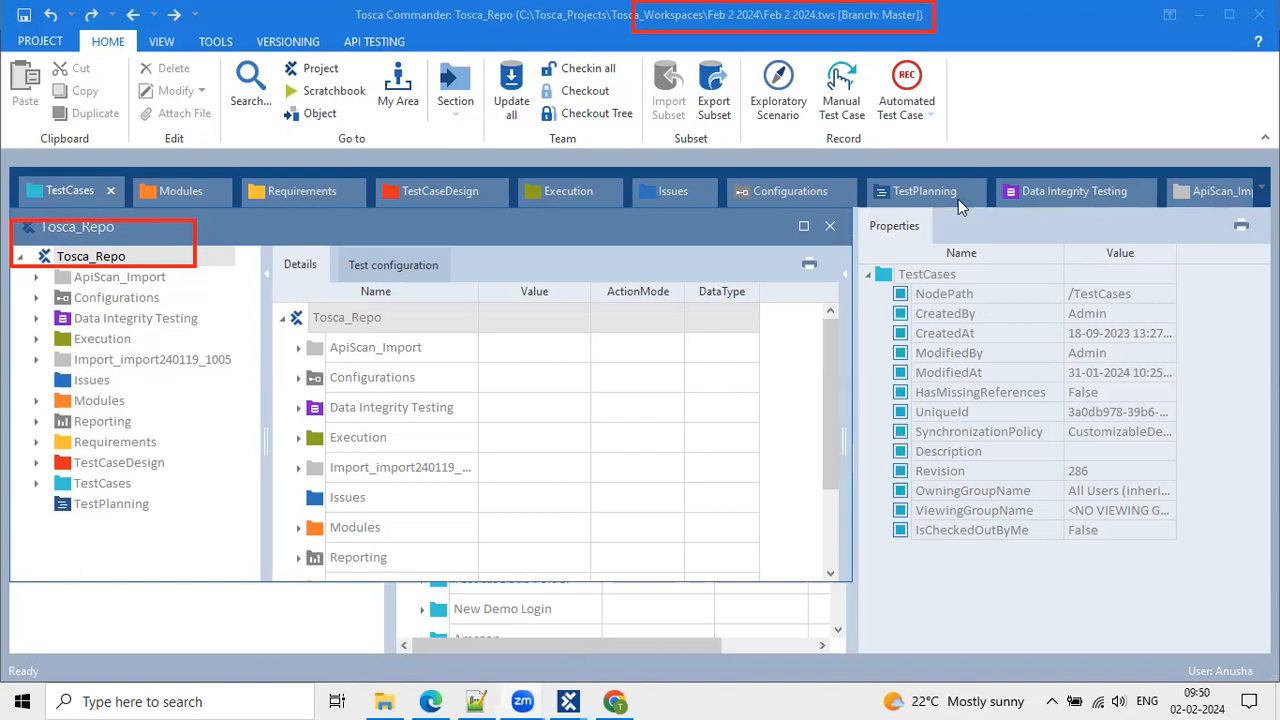
Close the floating project tree and snap the Feb 2 2024 window to the right half.
click(756, 29)
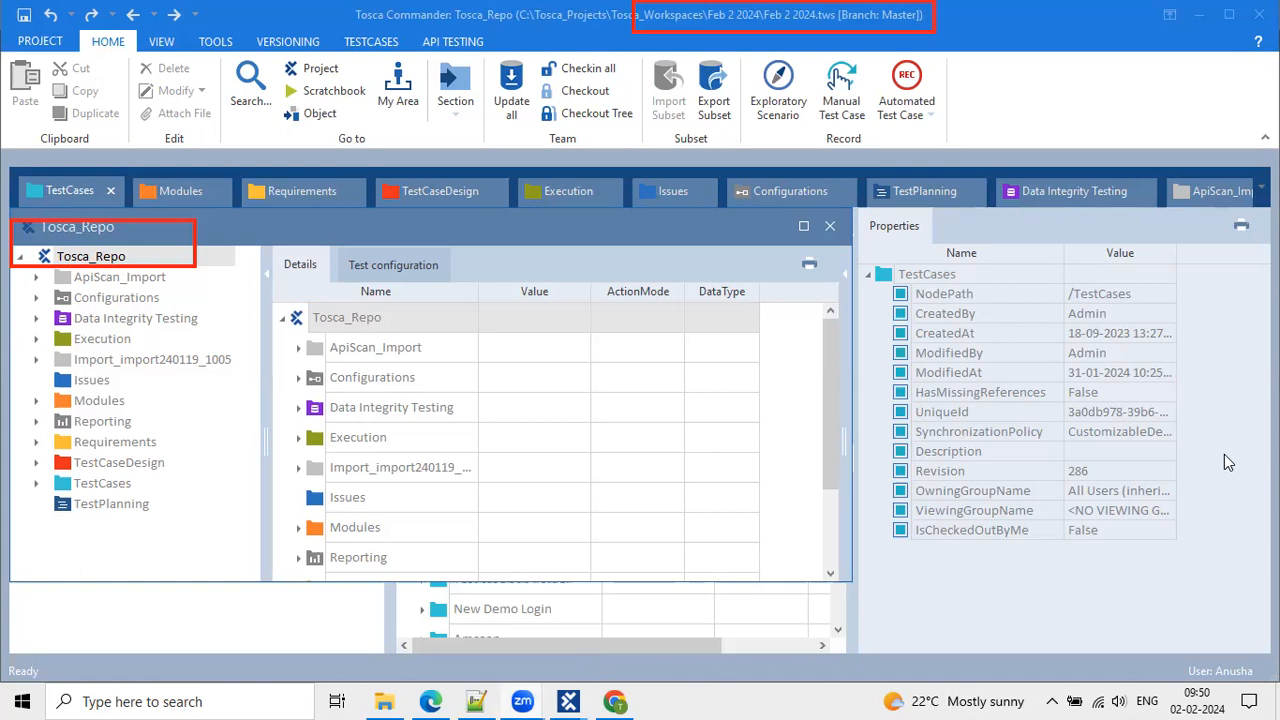
click(830, 226)
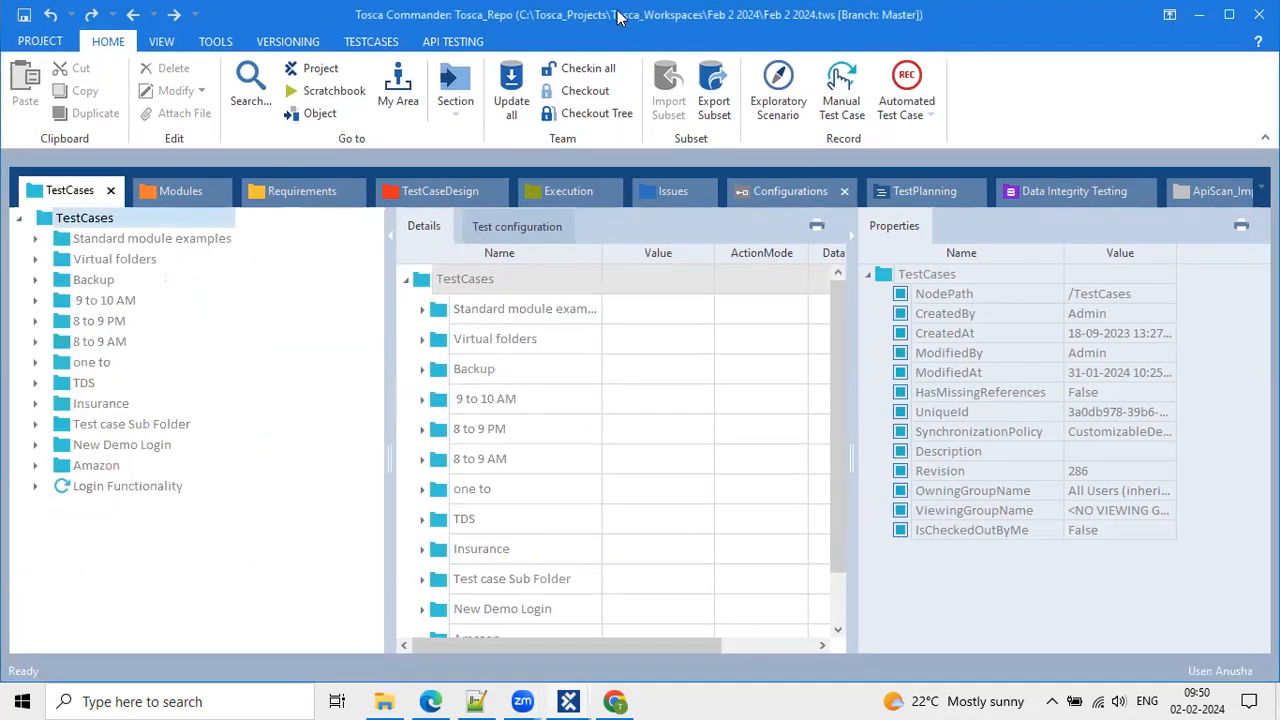
drag(632, 12, 1279, 90)
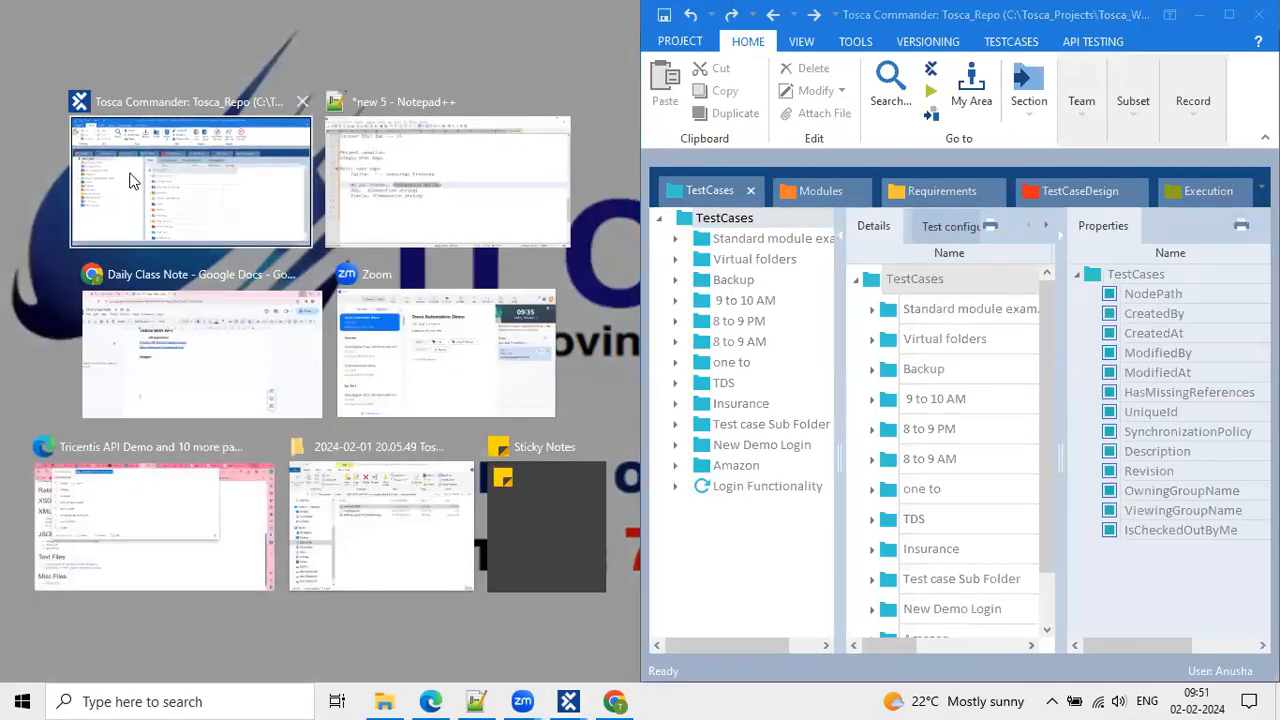
Snap the Tosca_Repo window left and label the windows with the second user's name and Admin.
click(133, 180)
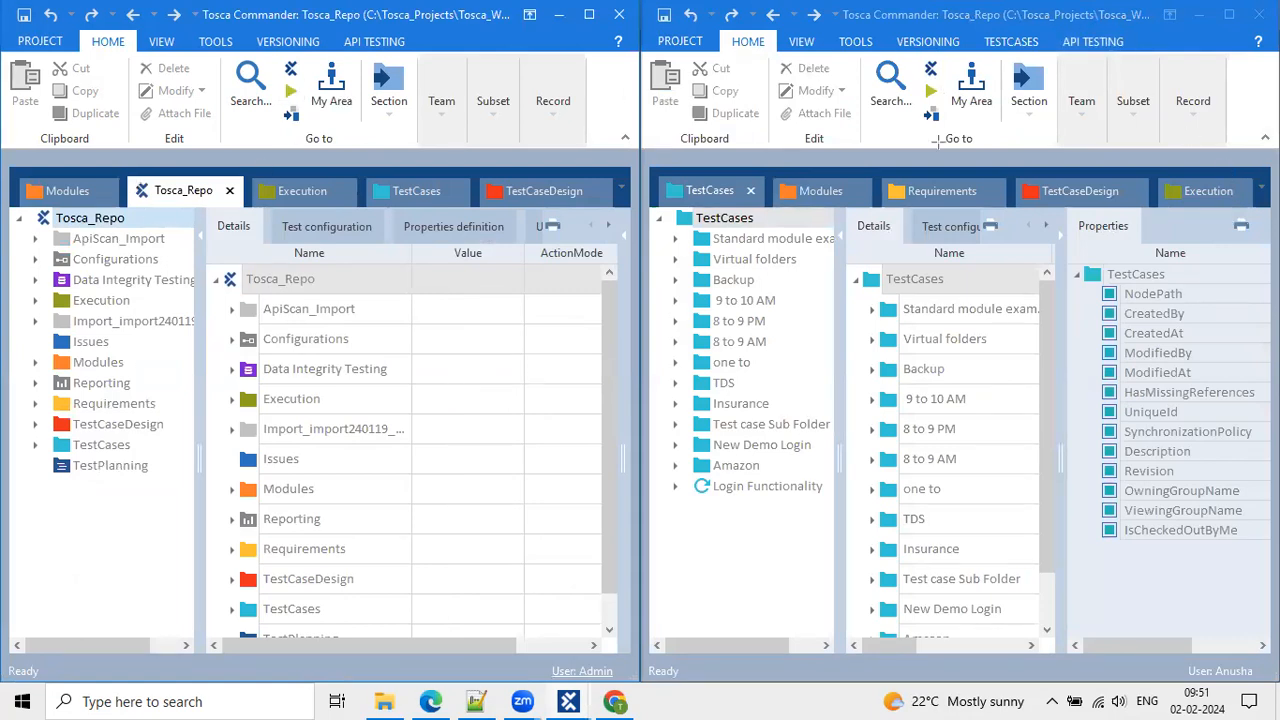
click(1108, 151)
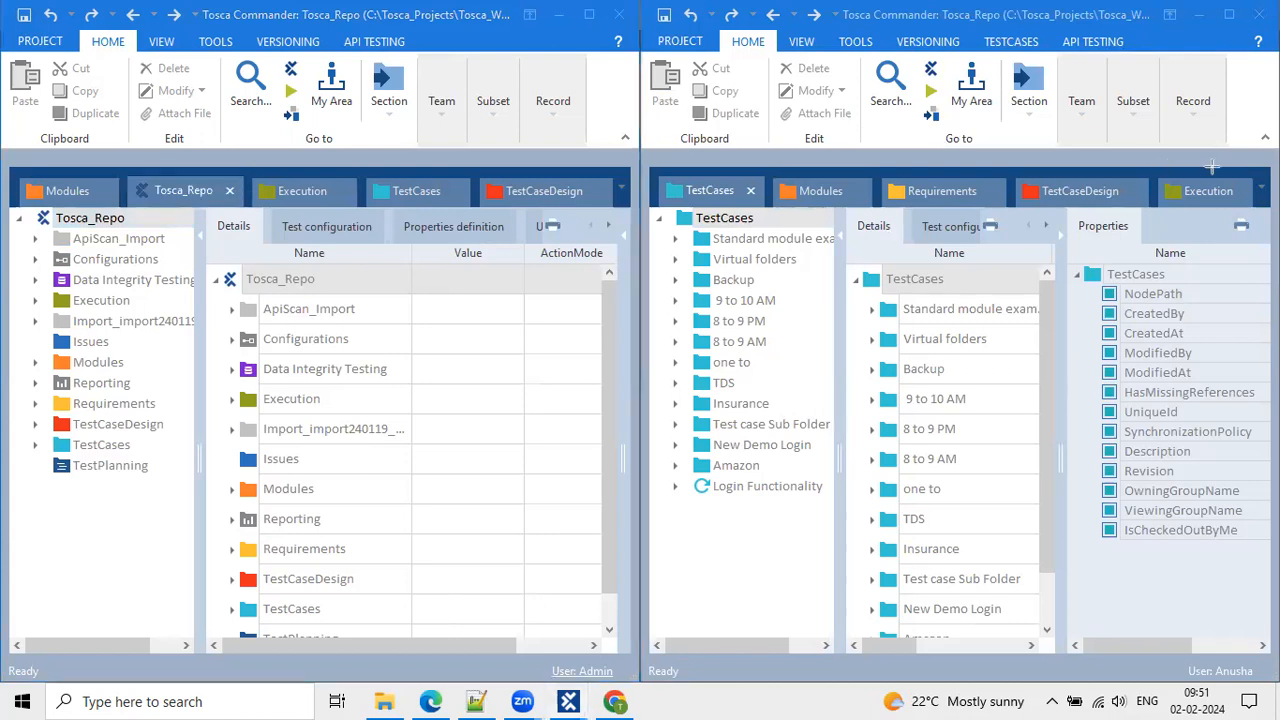
click(870, 133)
text(Anusha)
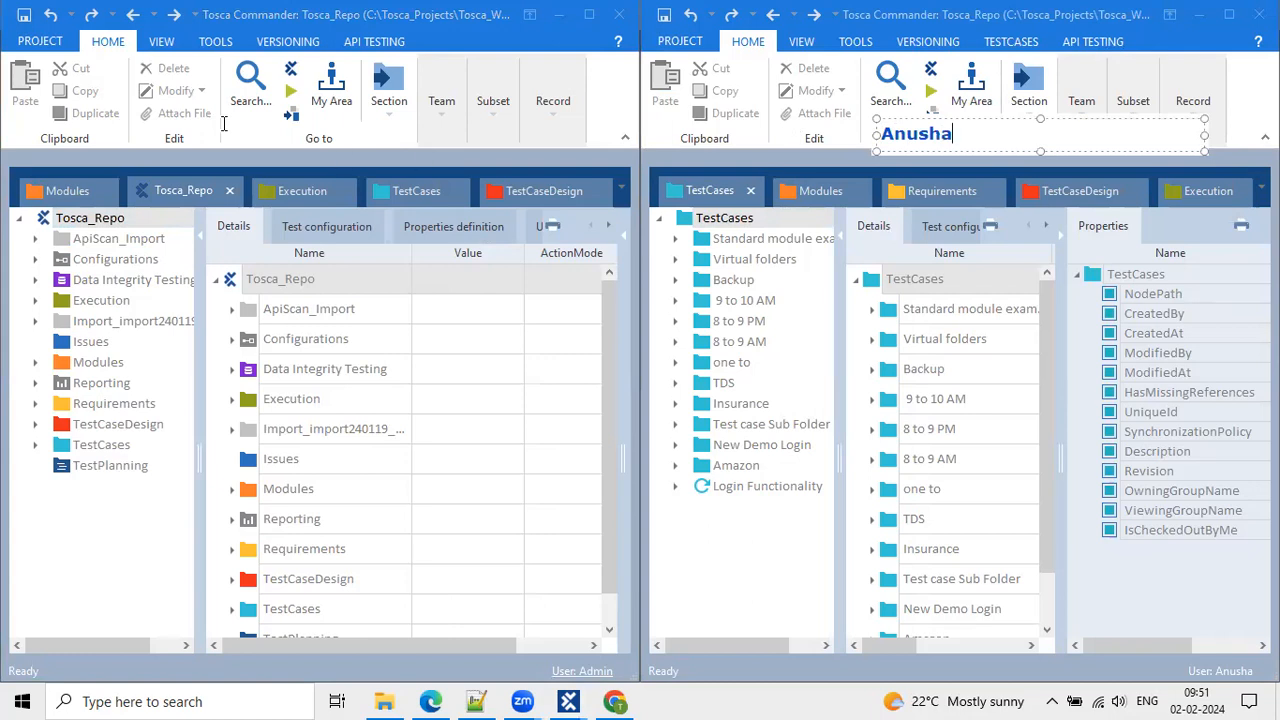
click(228, 133)
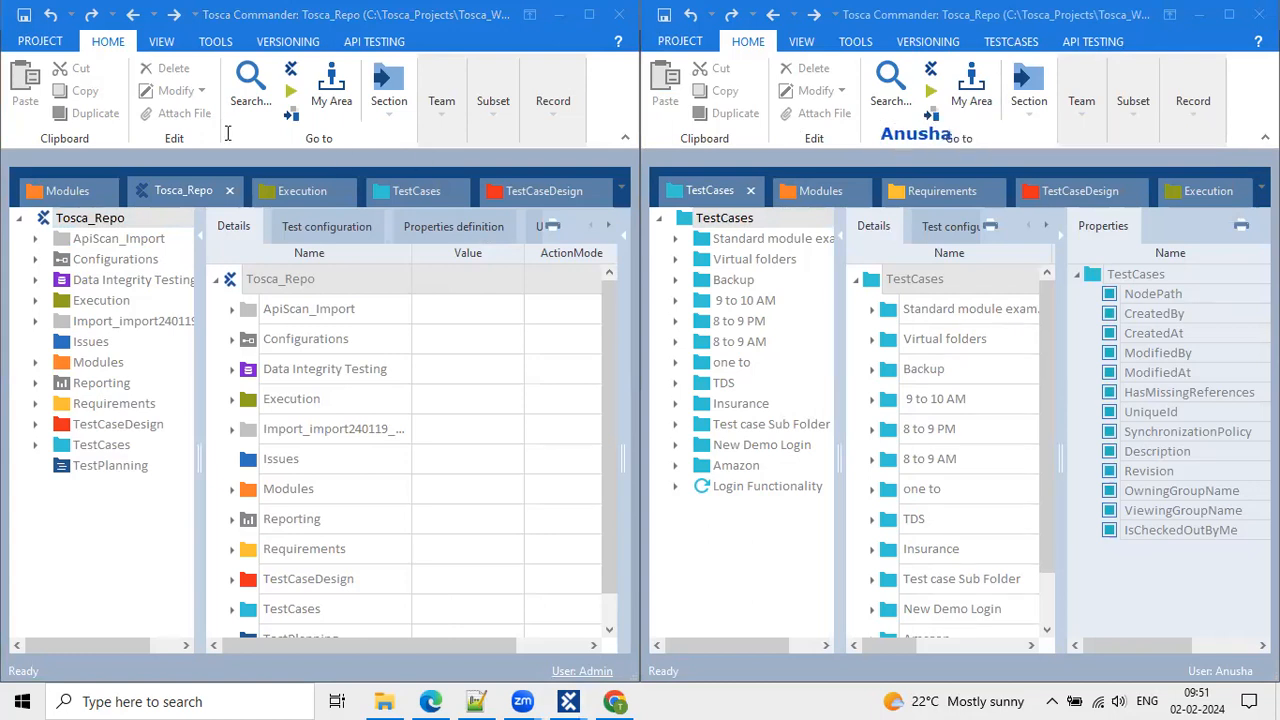
click(228, 133)
text(Admin)
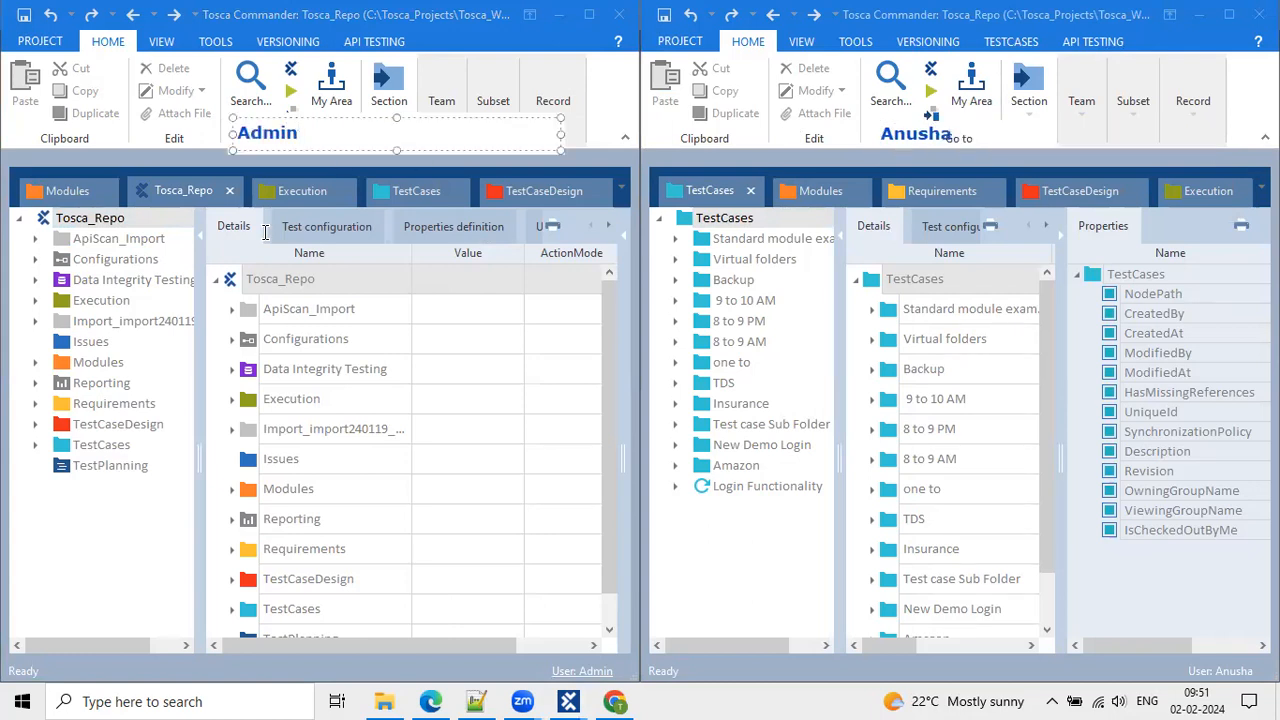
click(309, 311)
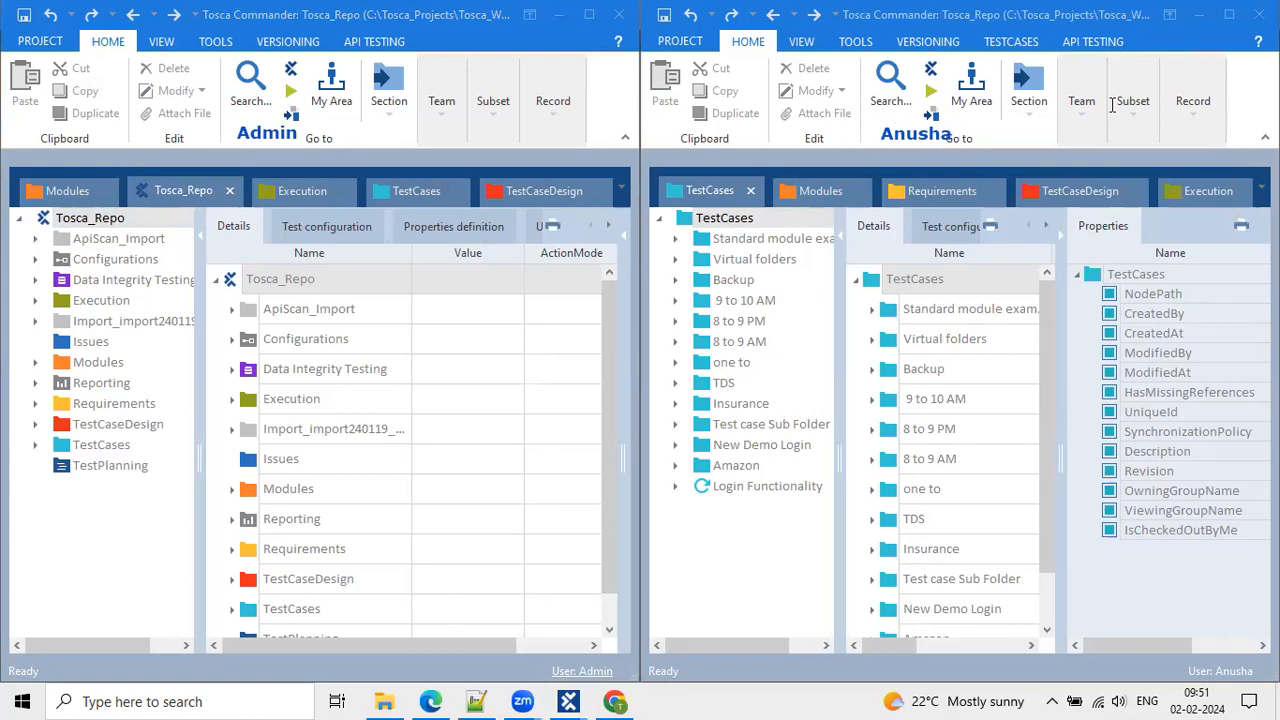
Show the Tosca_Repo project tree in the right-hand Feb 2 2024 workspace.
click(499, 19)
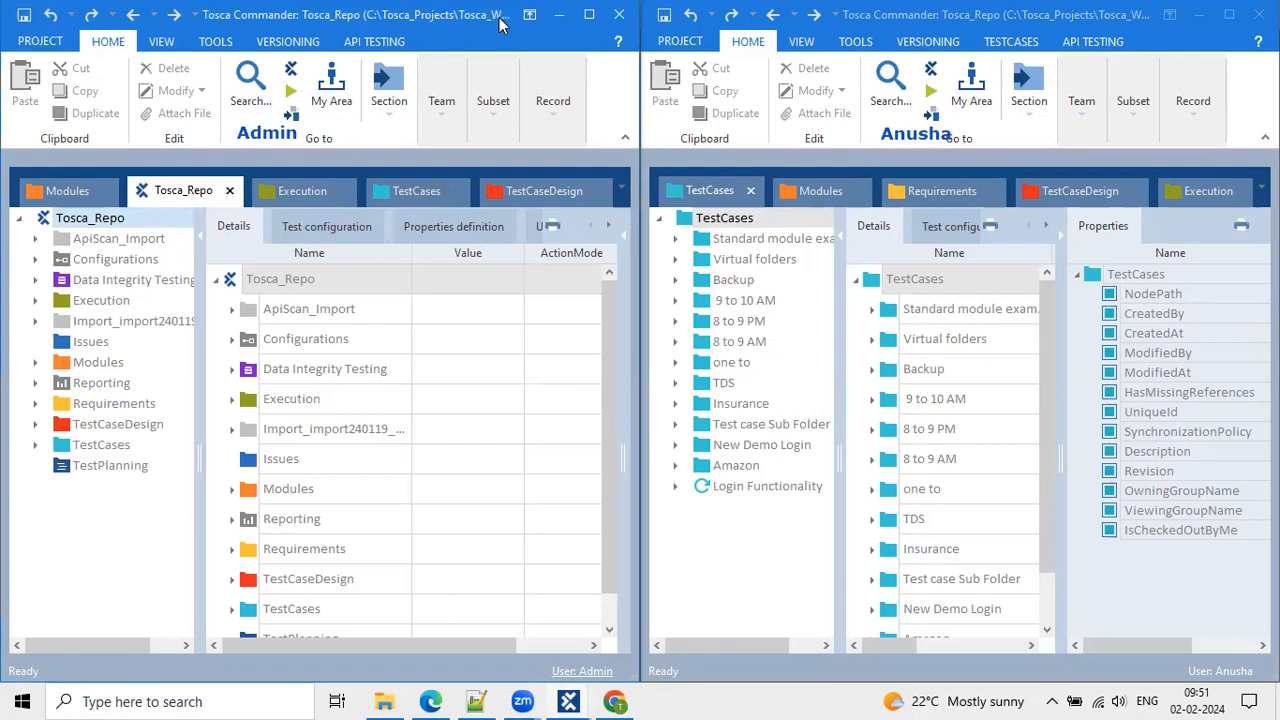
click(1169, 14)
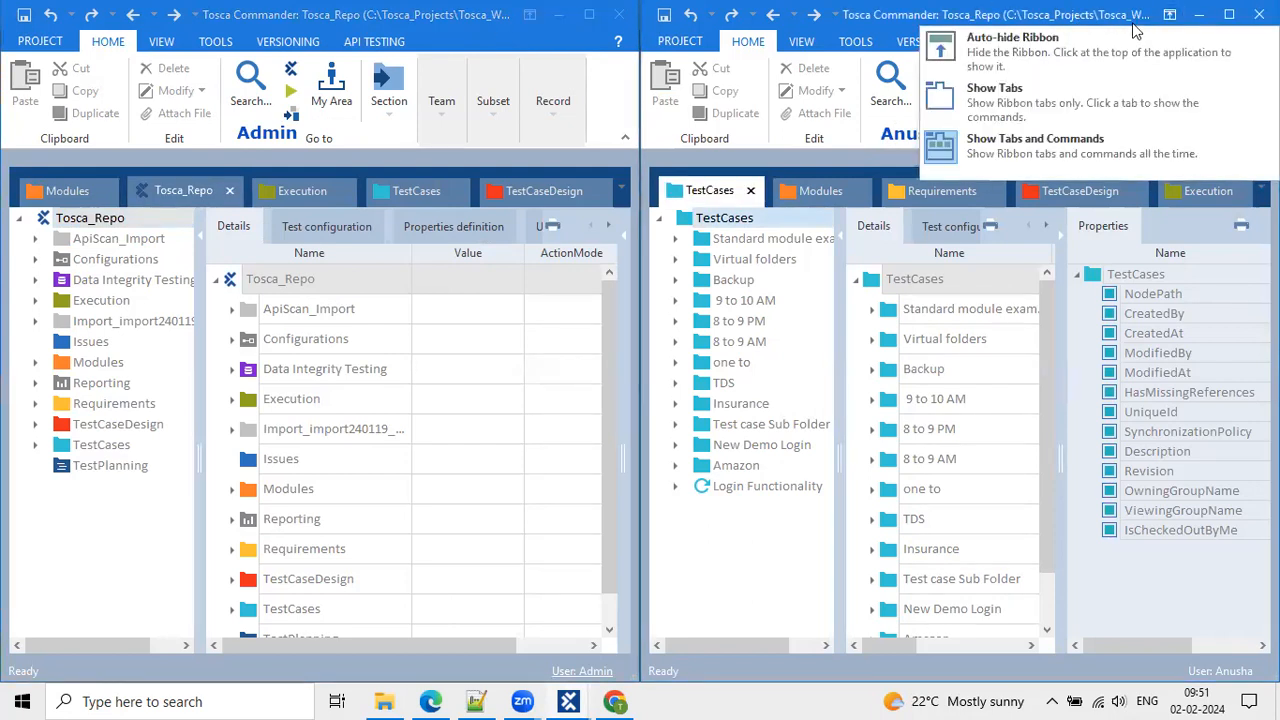
click(1133, 26)
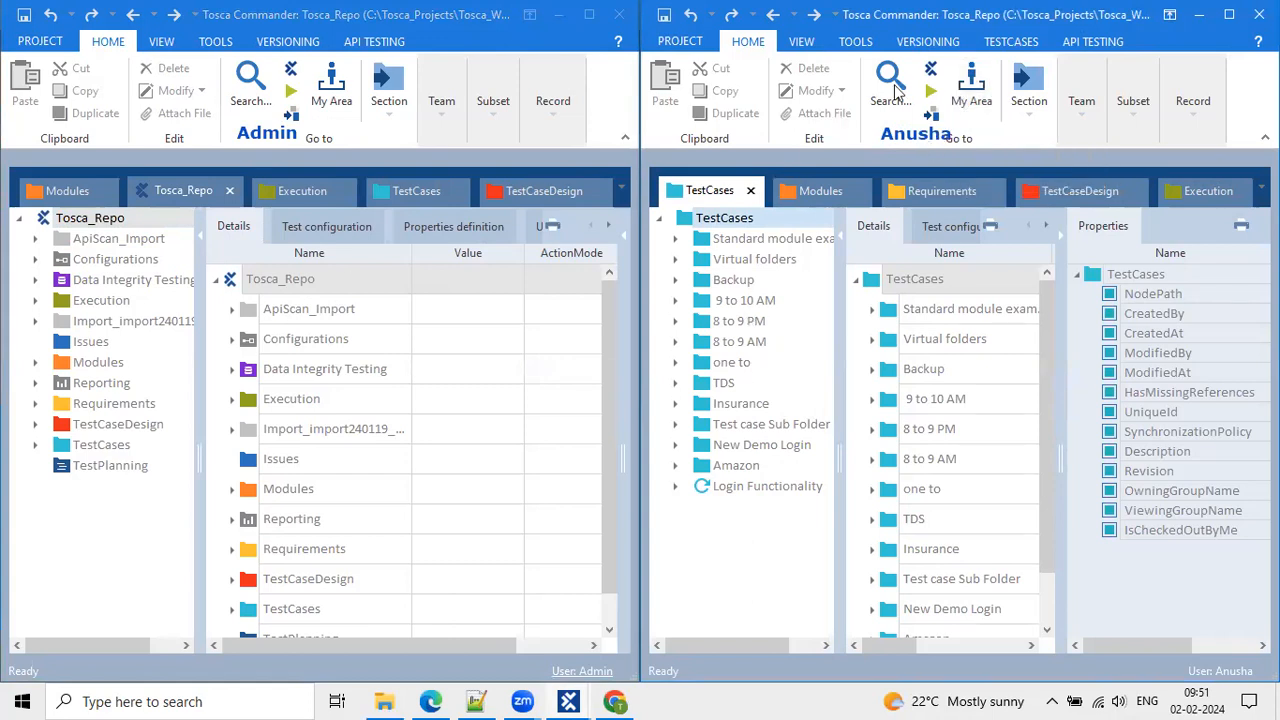
click(933, 72)
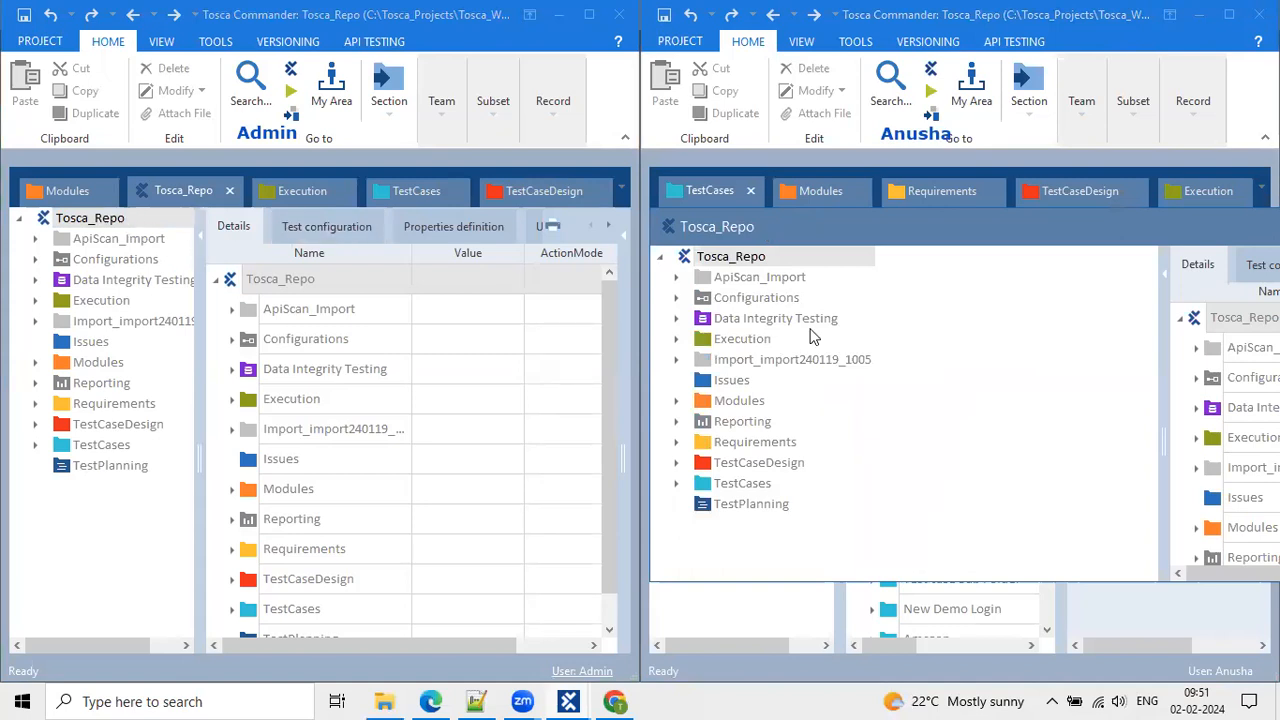
Dock the Tosca_Repo project tree as a tab and draw a red line dividing the two workspaces.
click(725, 218)
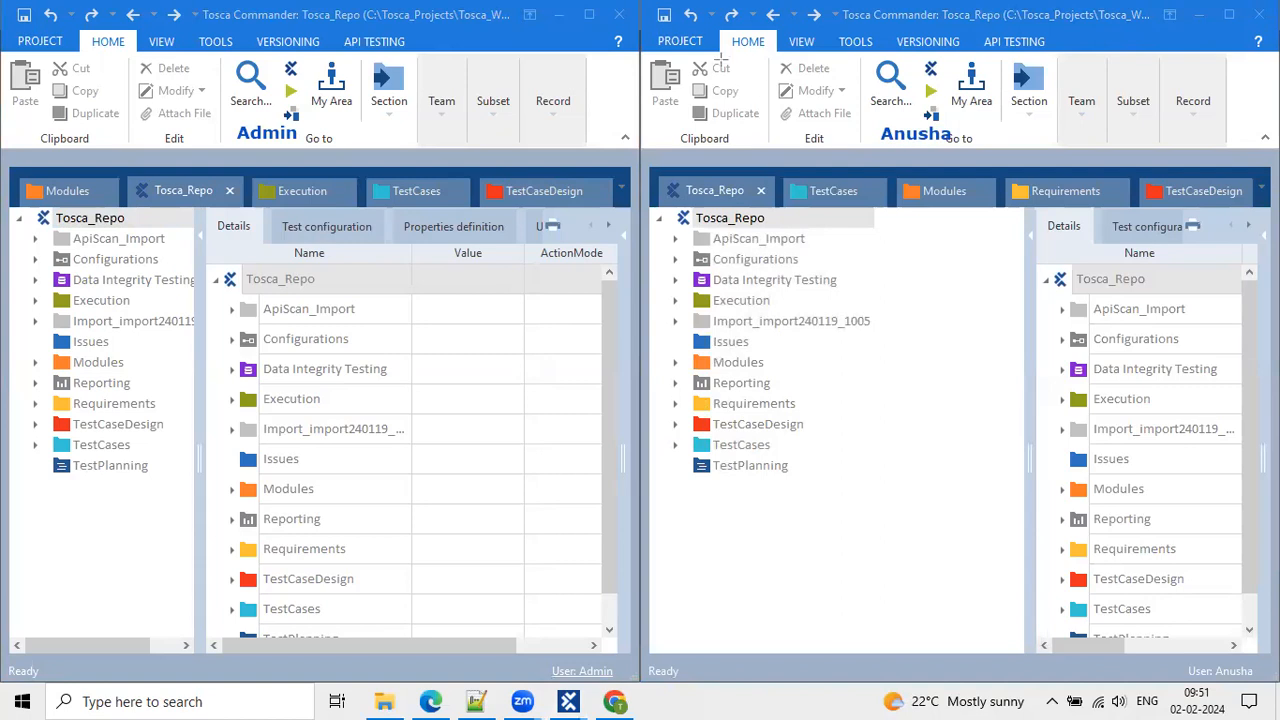
mouse_move(637, 14)
mouse_down()
mouse_move(662, 100)
mouse_move(646, 650)
mouse_move(634, 655)
mouse_up()
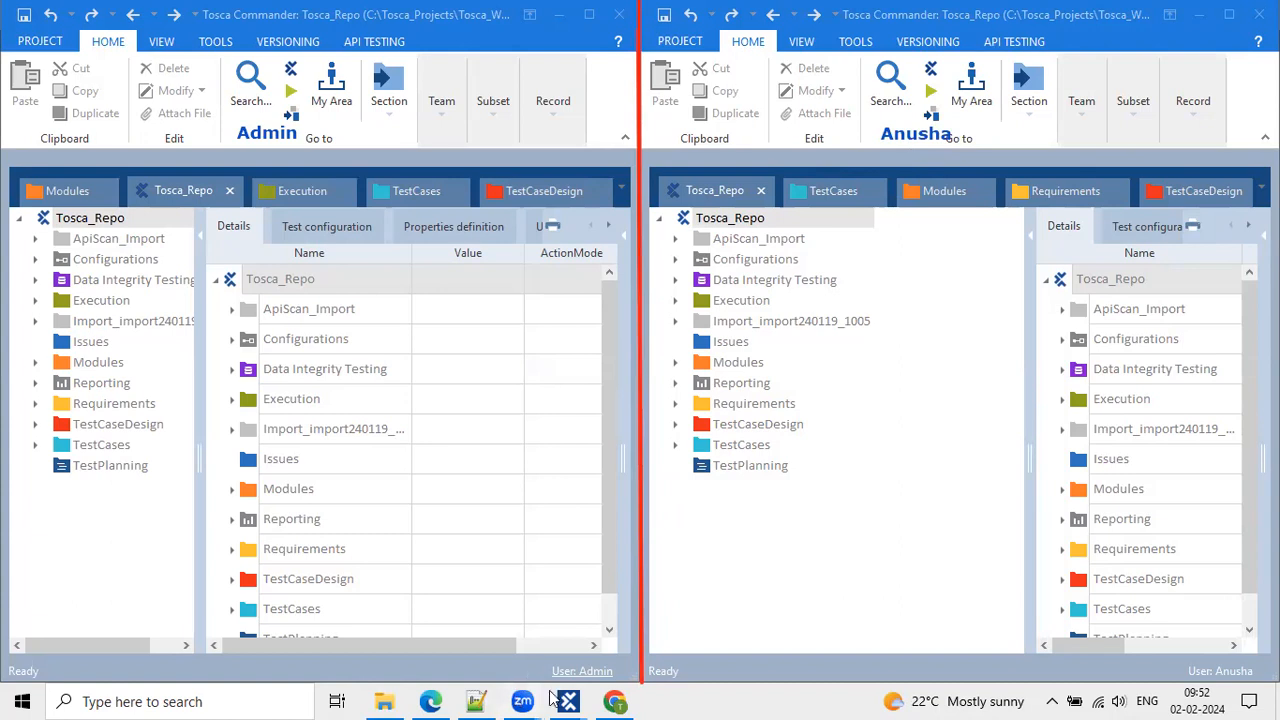
Add a 'Multi user activites:' heading with a dashed underline below the notes.
click(476, 701)
click(169, 451)
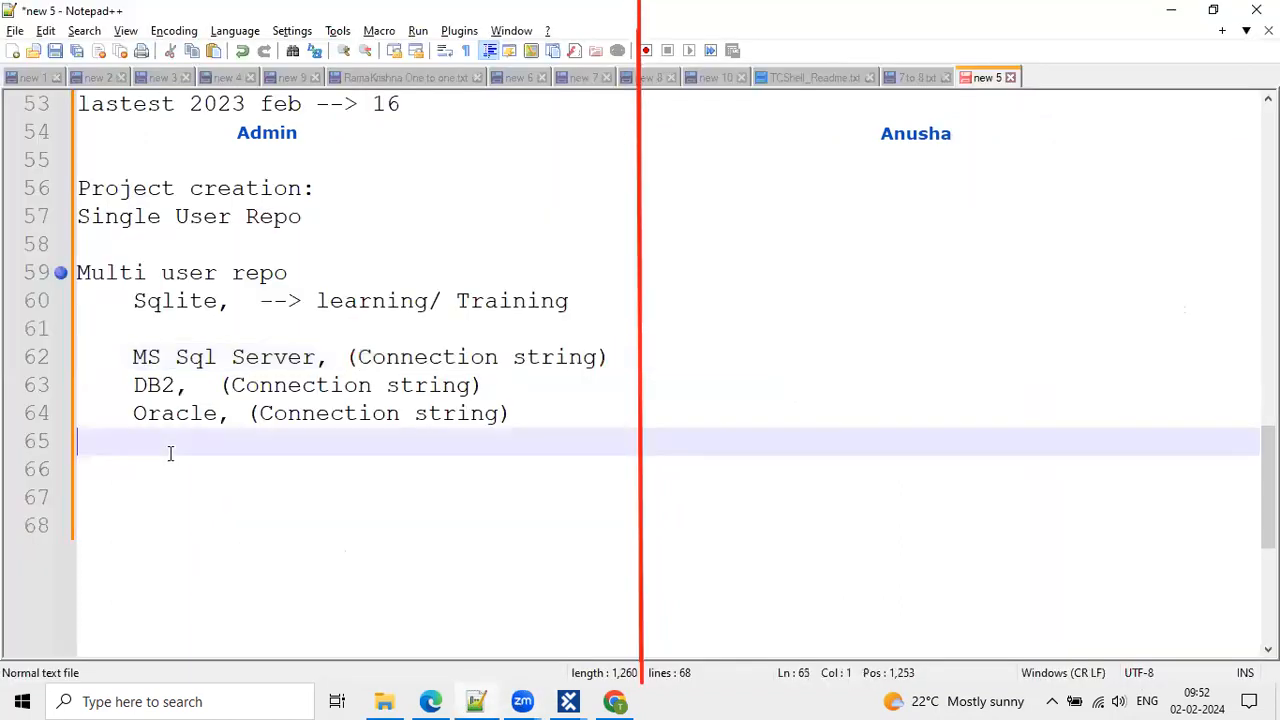
key(Return)
text(Mul)
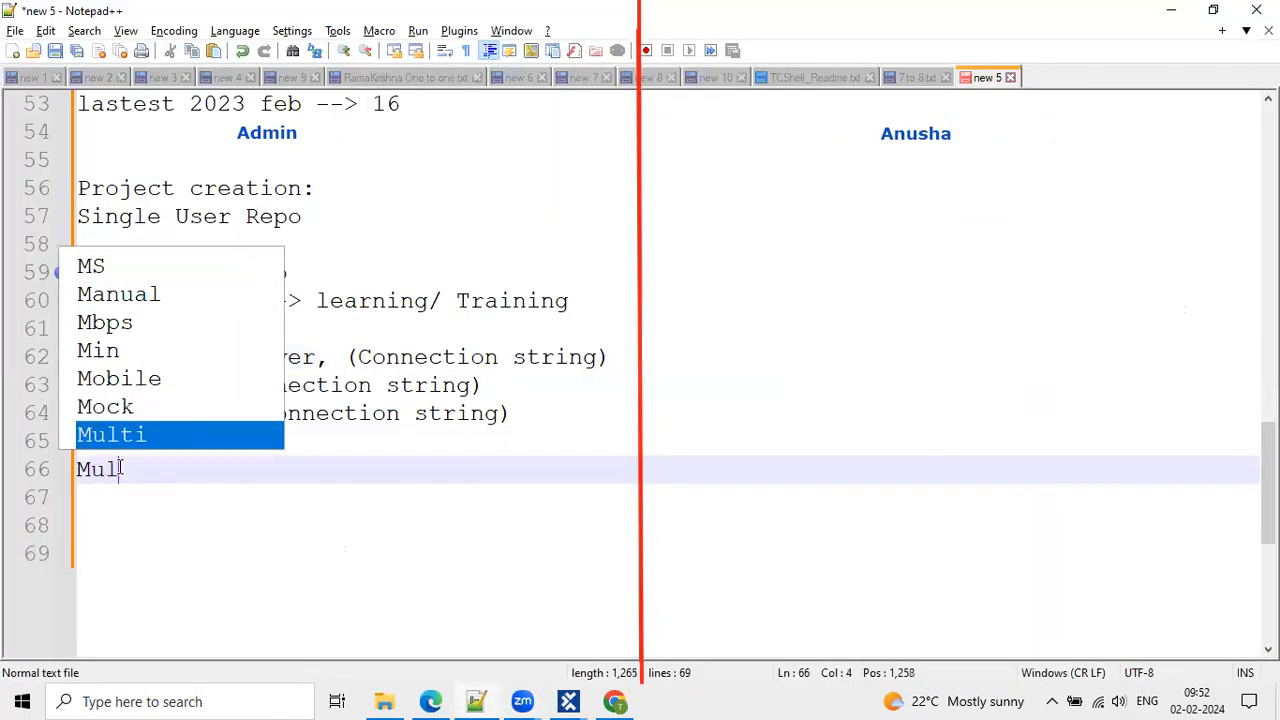
text(ti user ac)
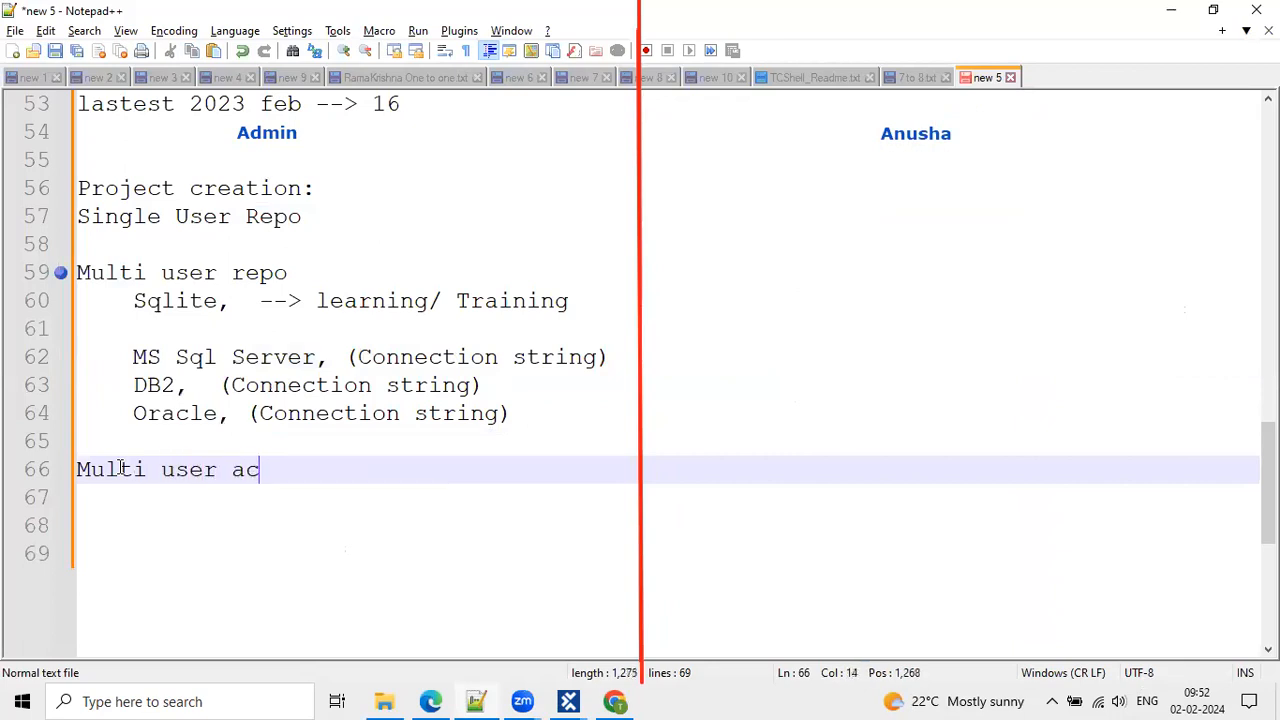
text(tivites:)
key(Return)
text(------------------------)
key(BackSpace)
key(BackSpace)
key(BackSpace)
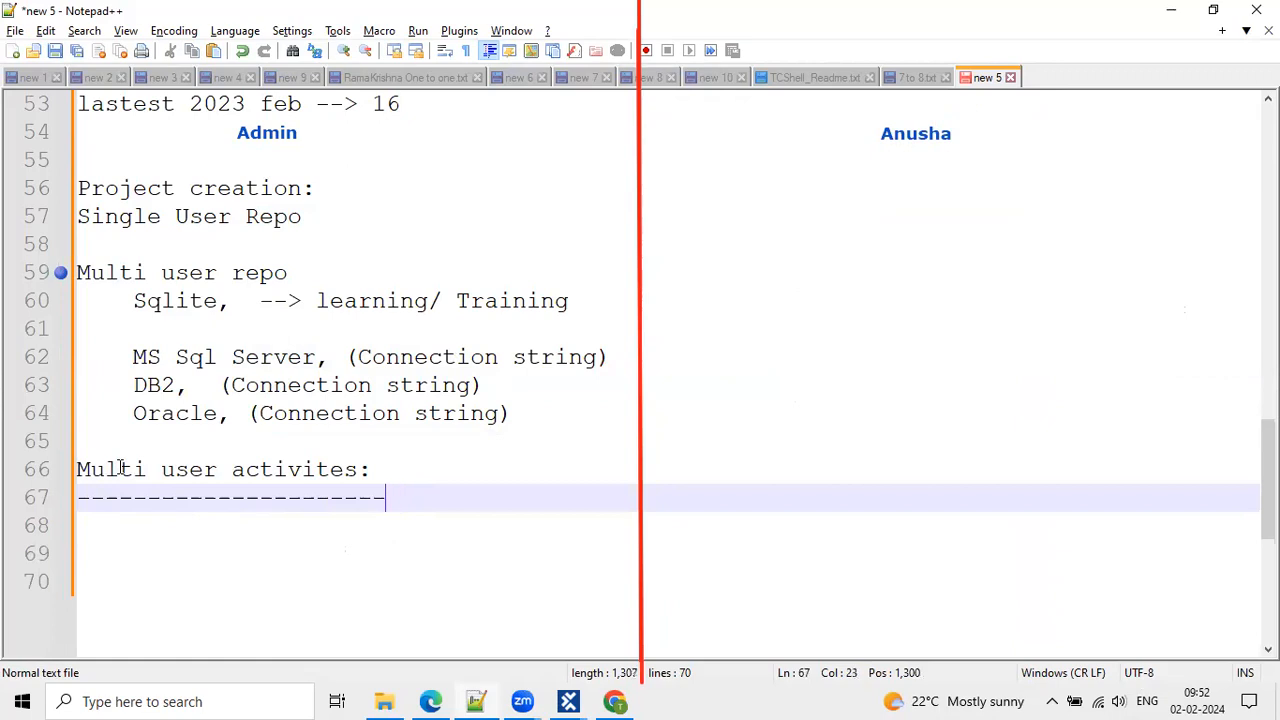
key(Return)
List CheckinALl, UpdateAll, Checkout and CheckoutTree under the heading.
text(CheckinALl)
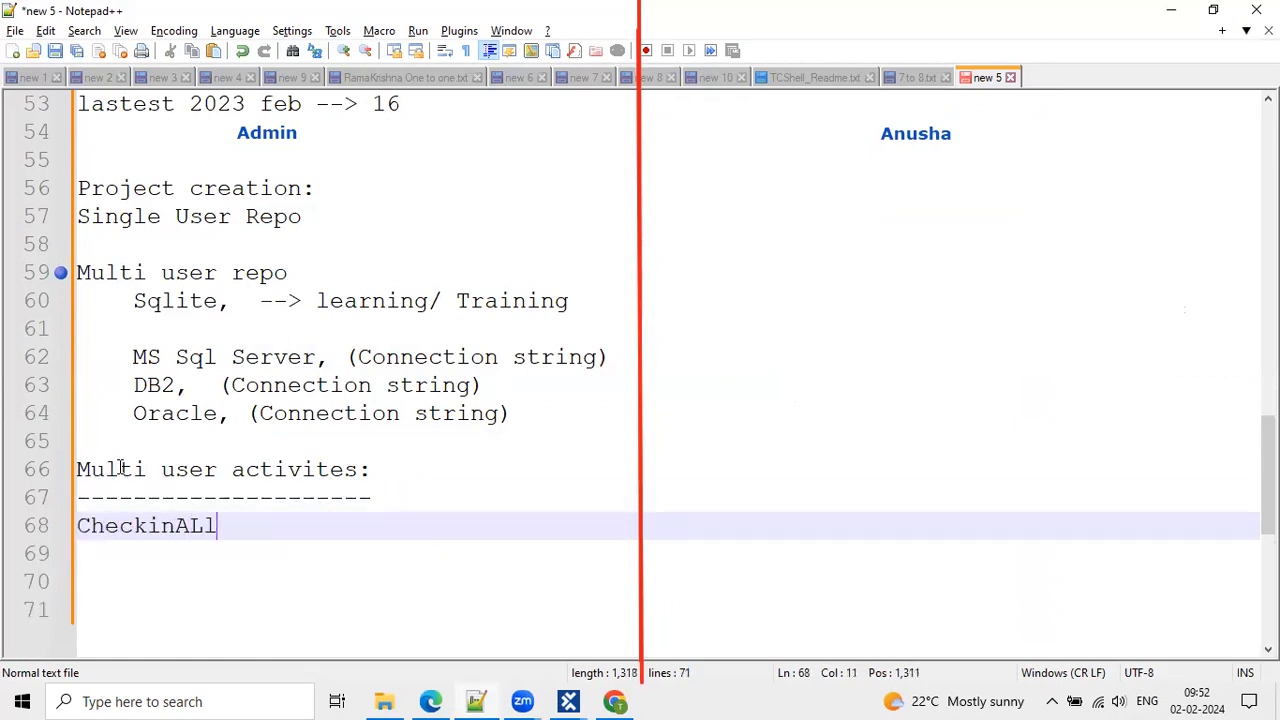
key(Return)
text(U)
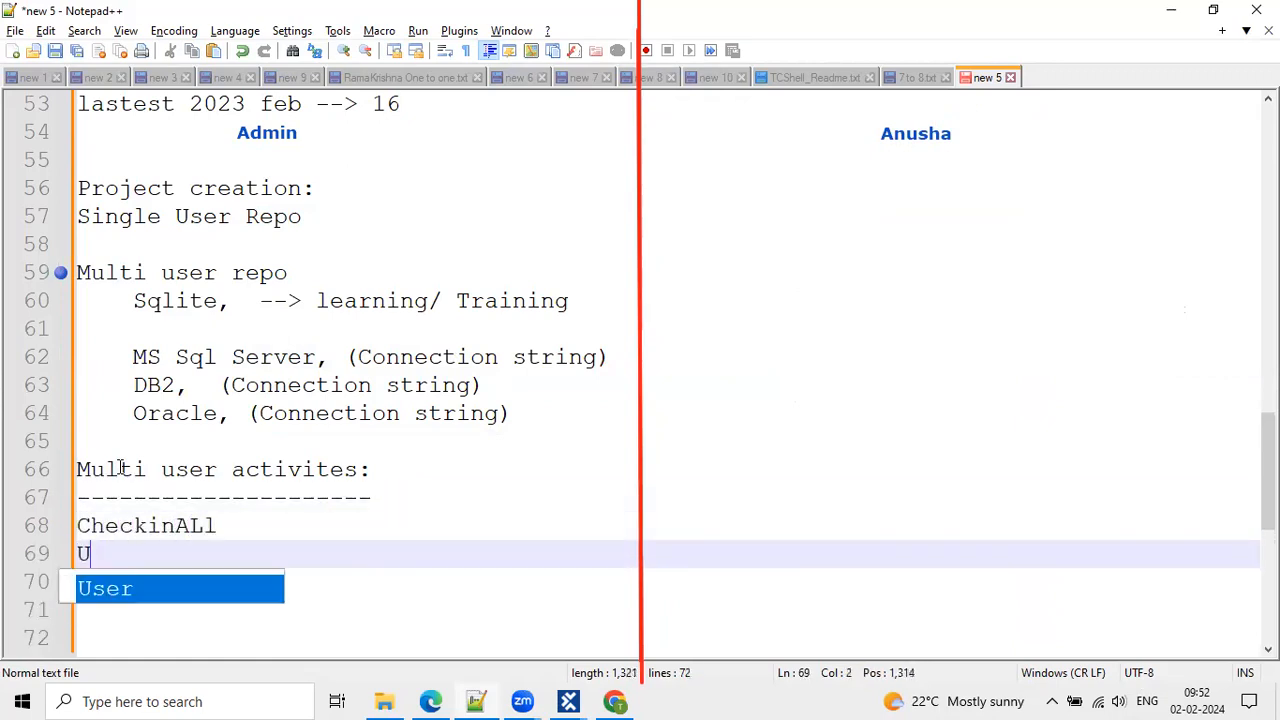
text(pdateAll)
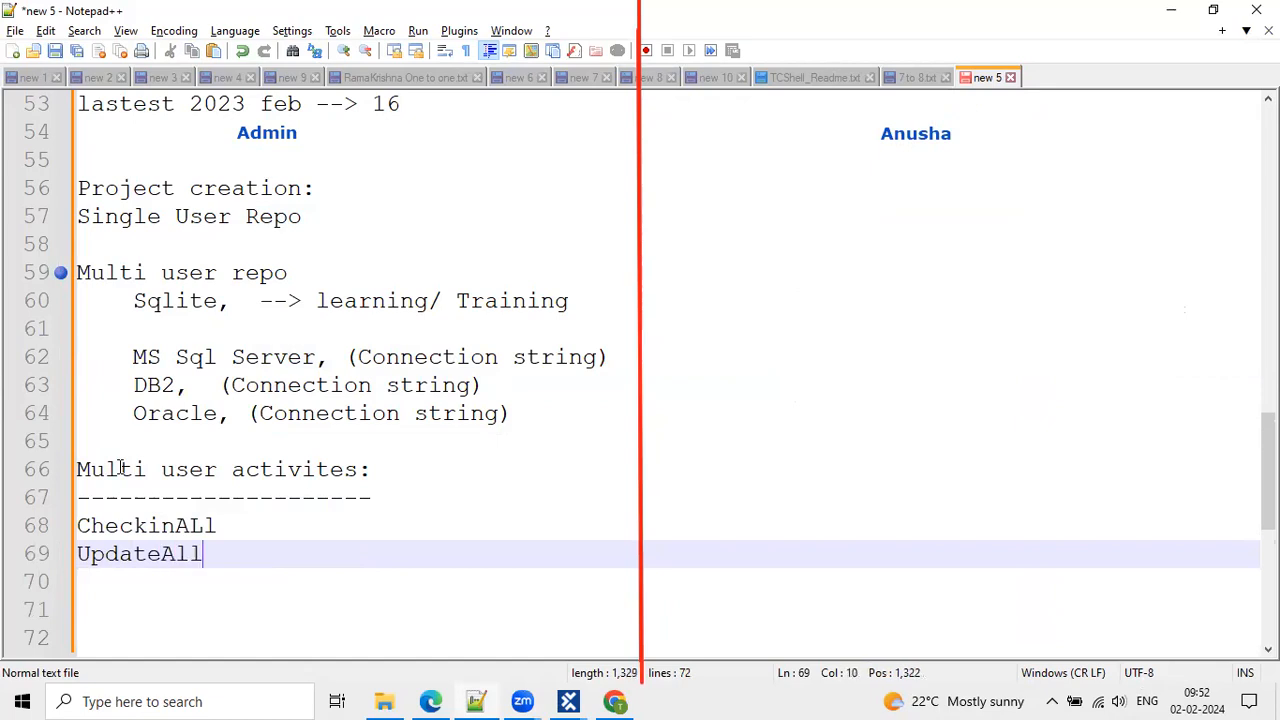
key(Return)
key(Return)
text(Checkout)
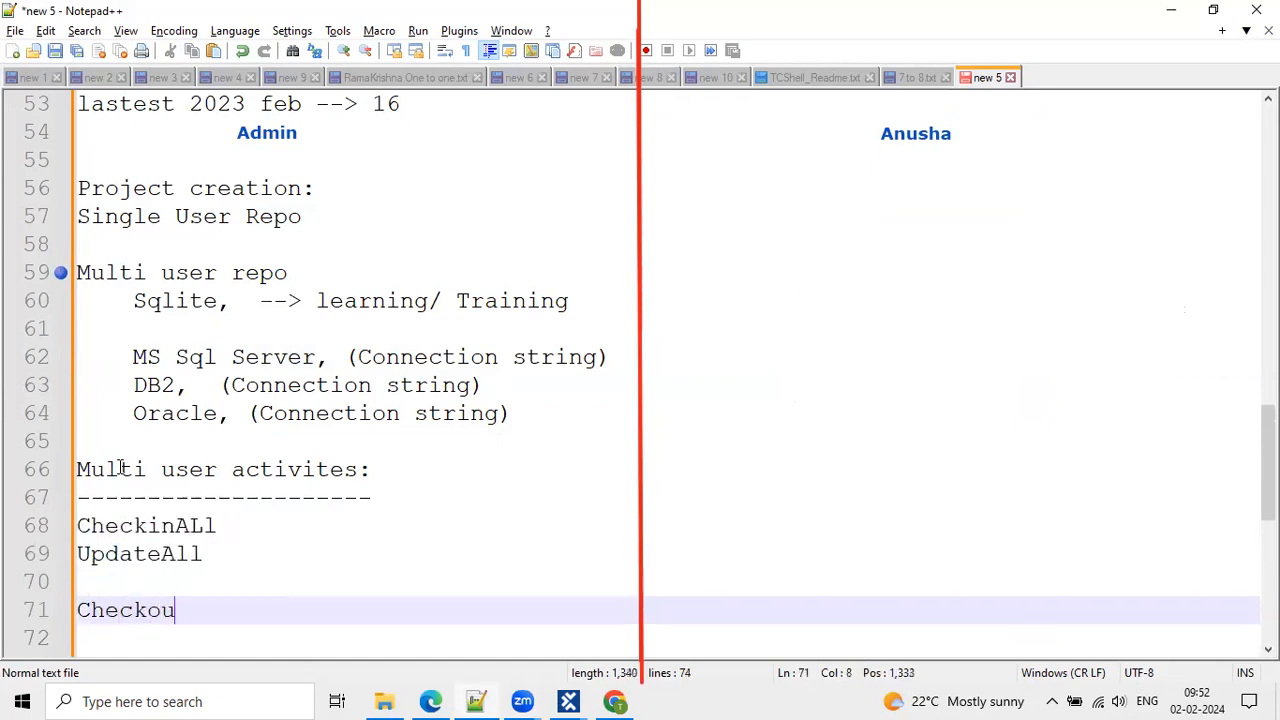
key(Return)
text(Checko)
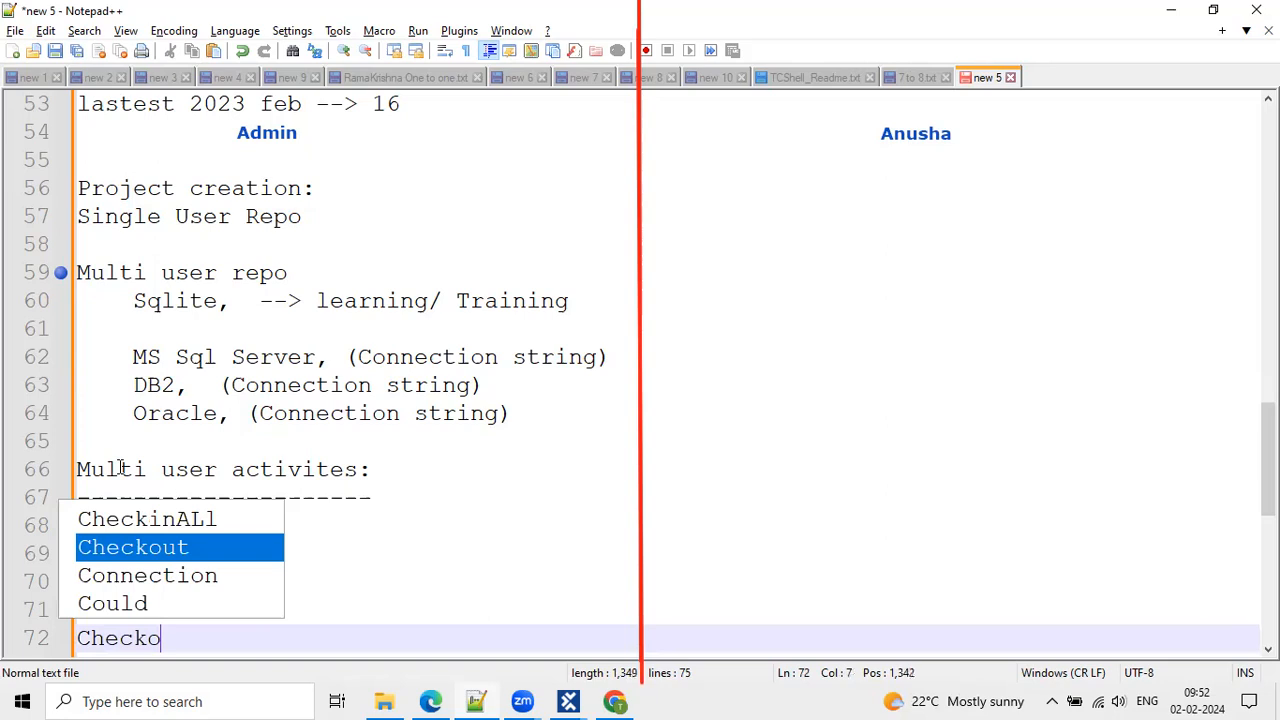
text(utTree)
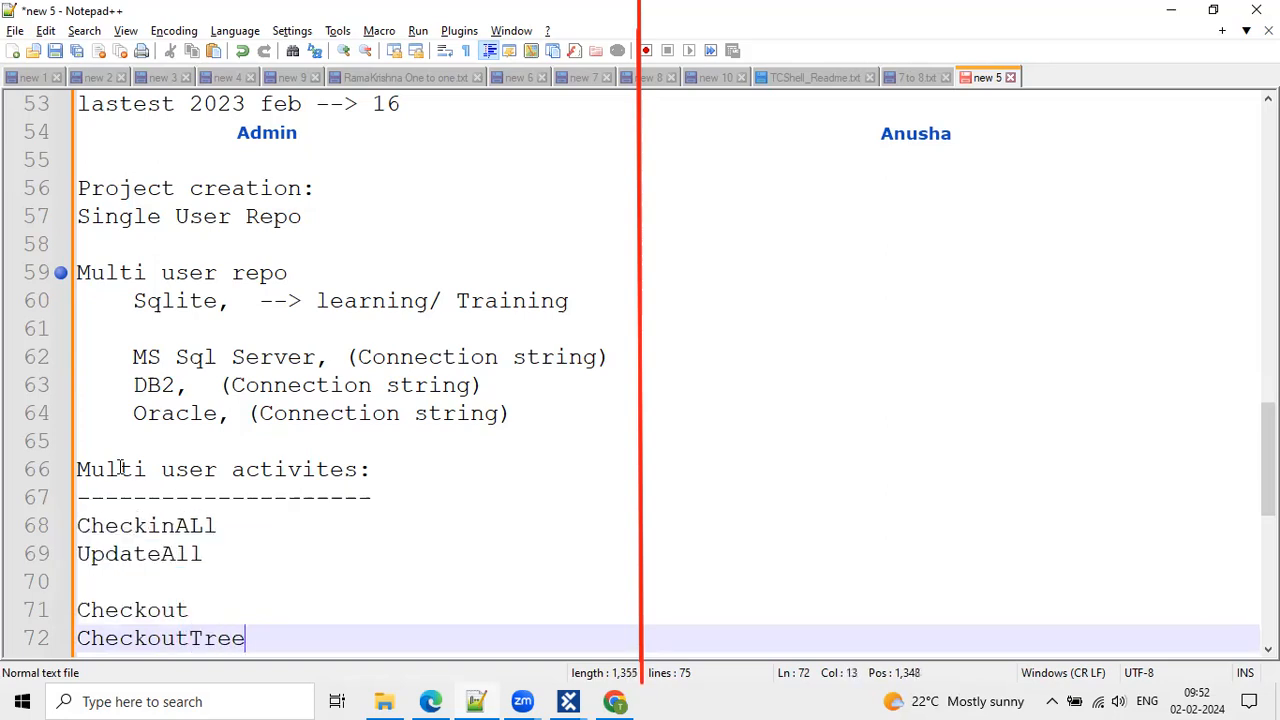
Insert 'Edit permission' above Checkout, then minimize Notepad++.
scroll(150, 450, down, 2)
click(127, 418)
key(Return)
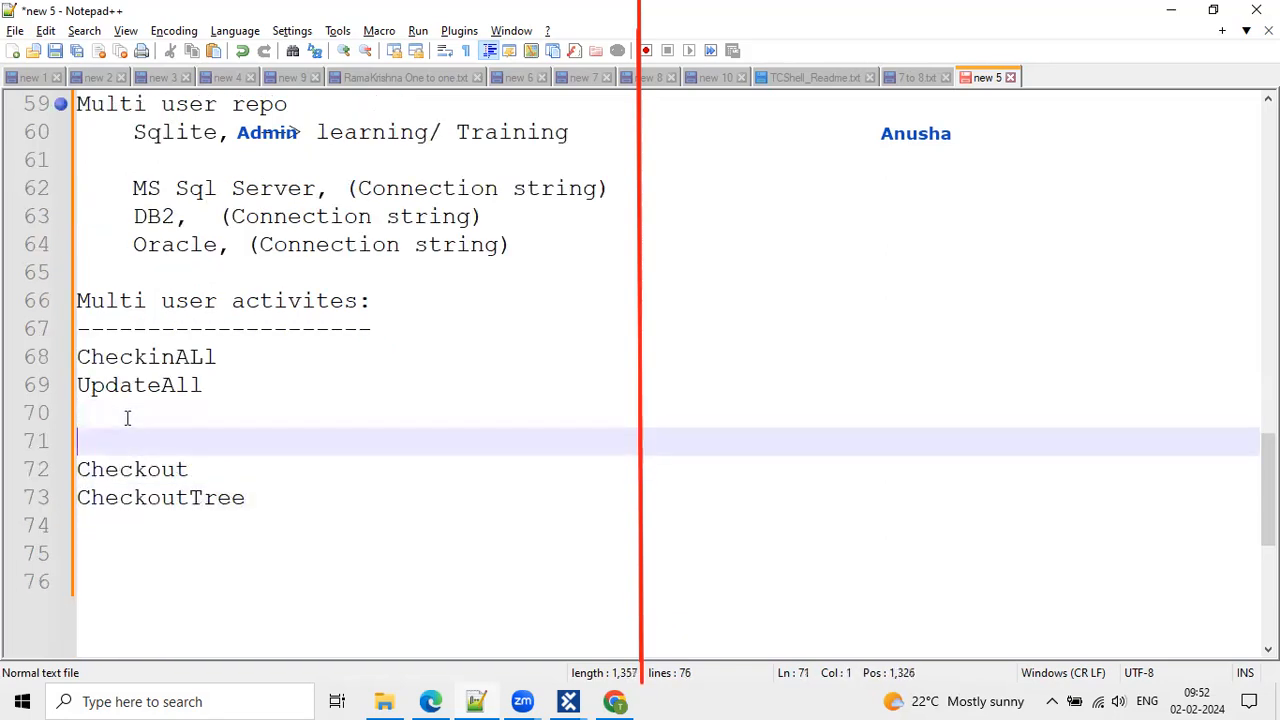
text(Edit permission)
click(299, 482)
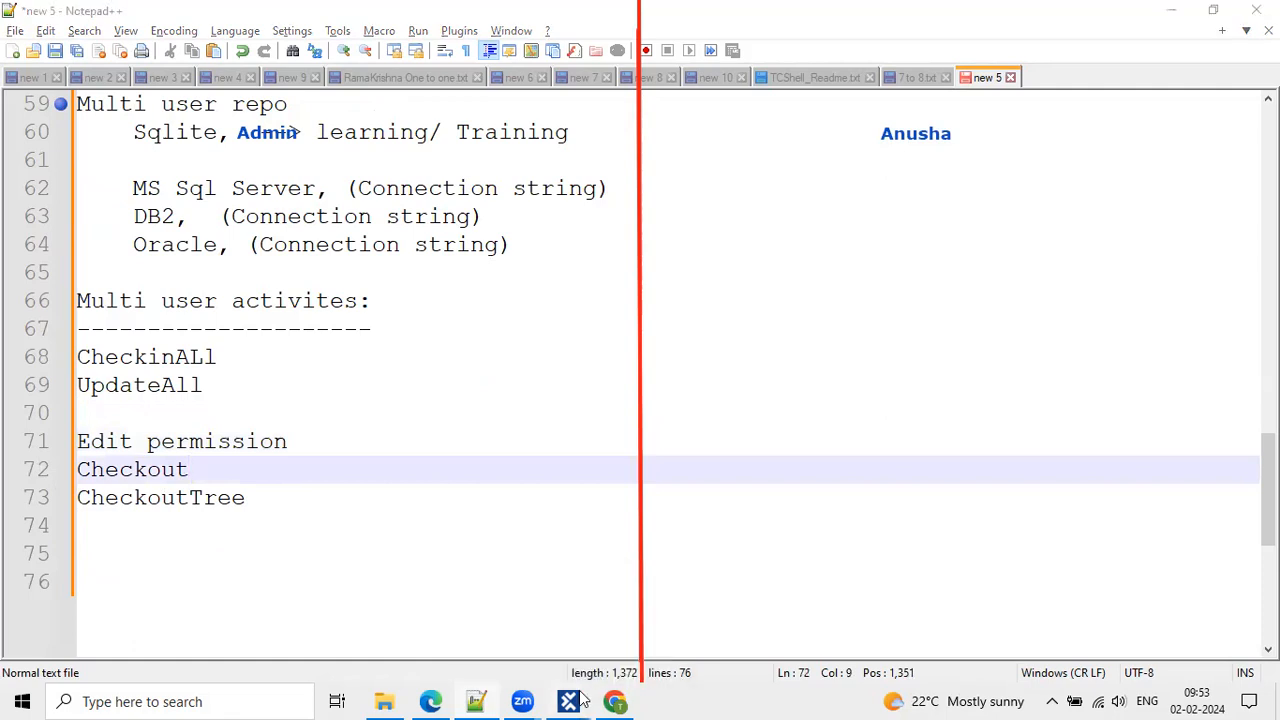
click(1180, 9)
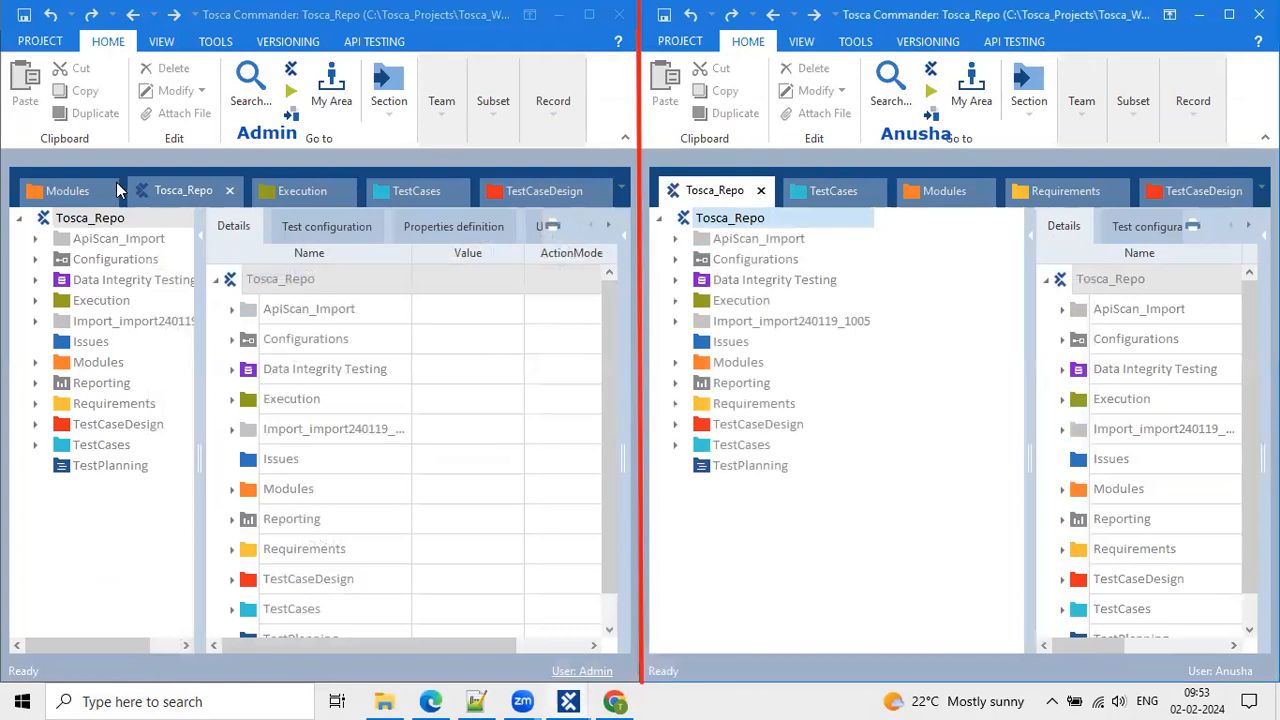
Show the Modules section in both workspaces and widen the first workspace's tree pane.
click(50, 190)
click(50, 190)
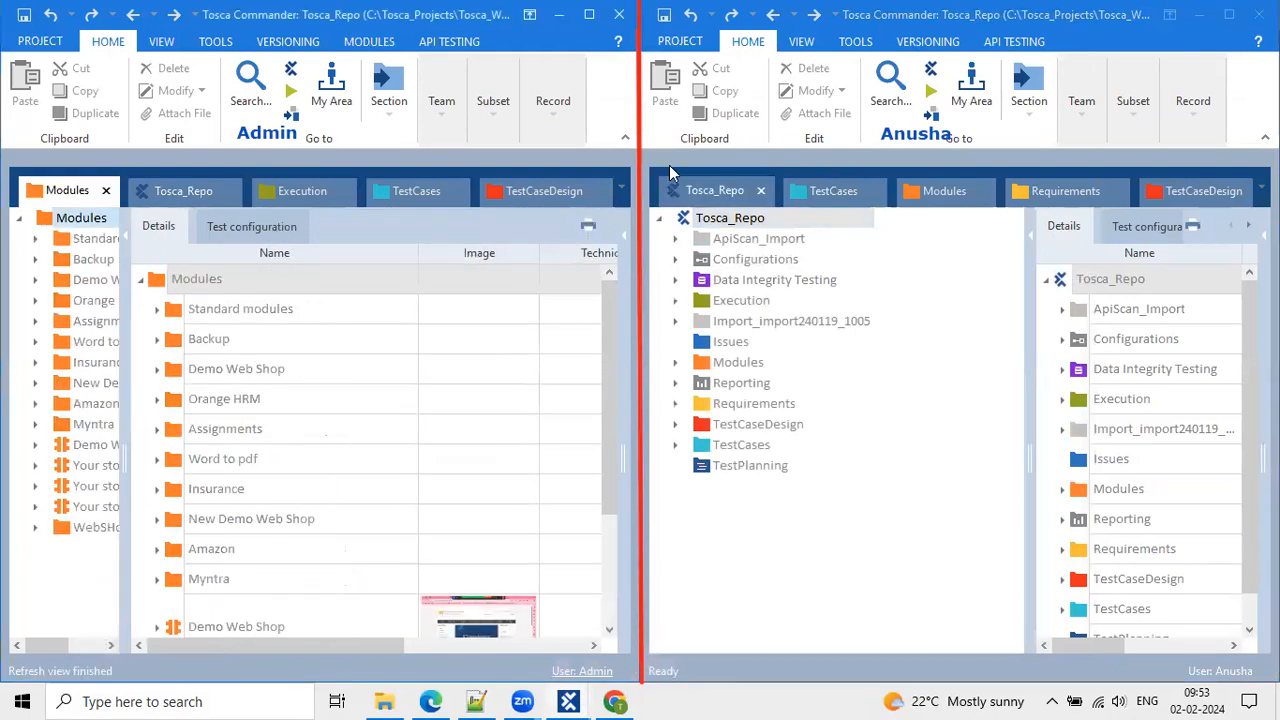
click(935, 182)
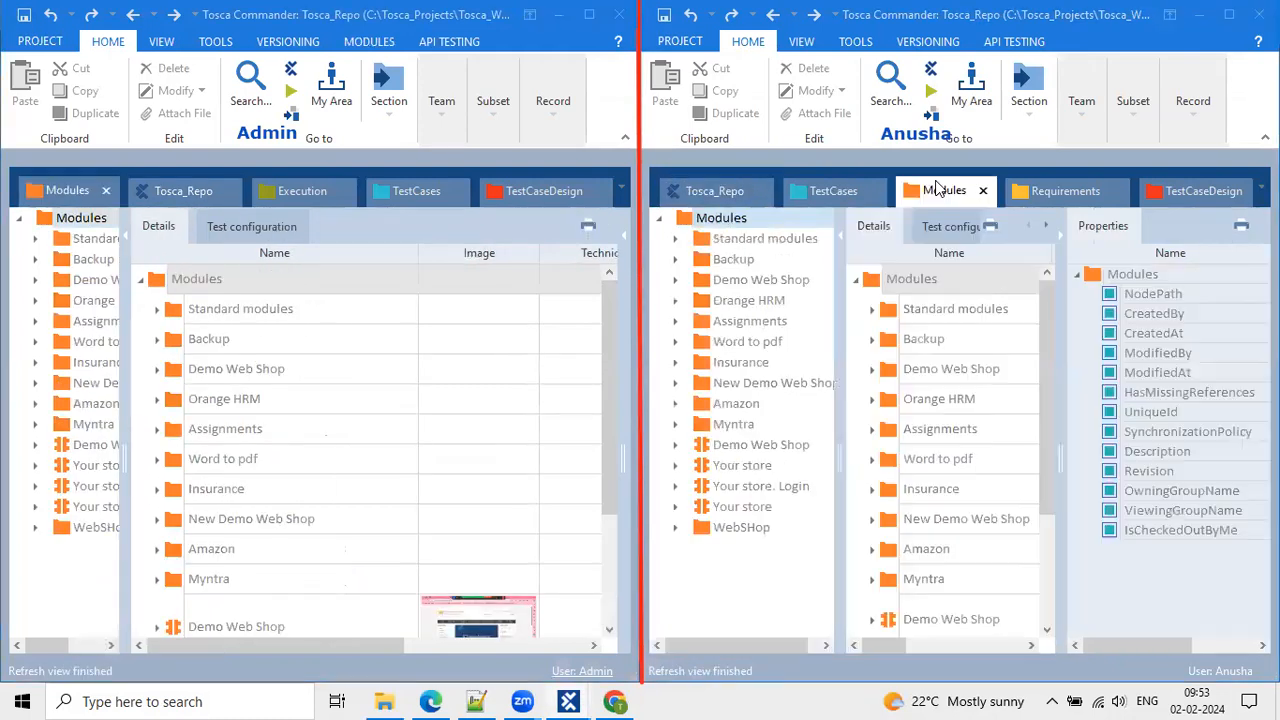
drag(121, 313, 250, 313)
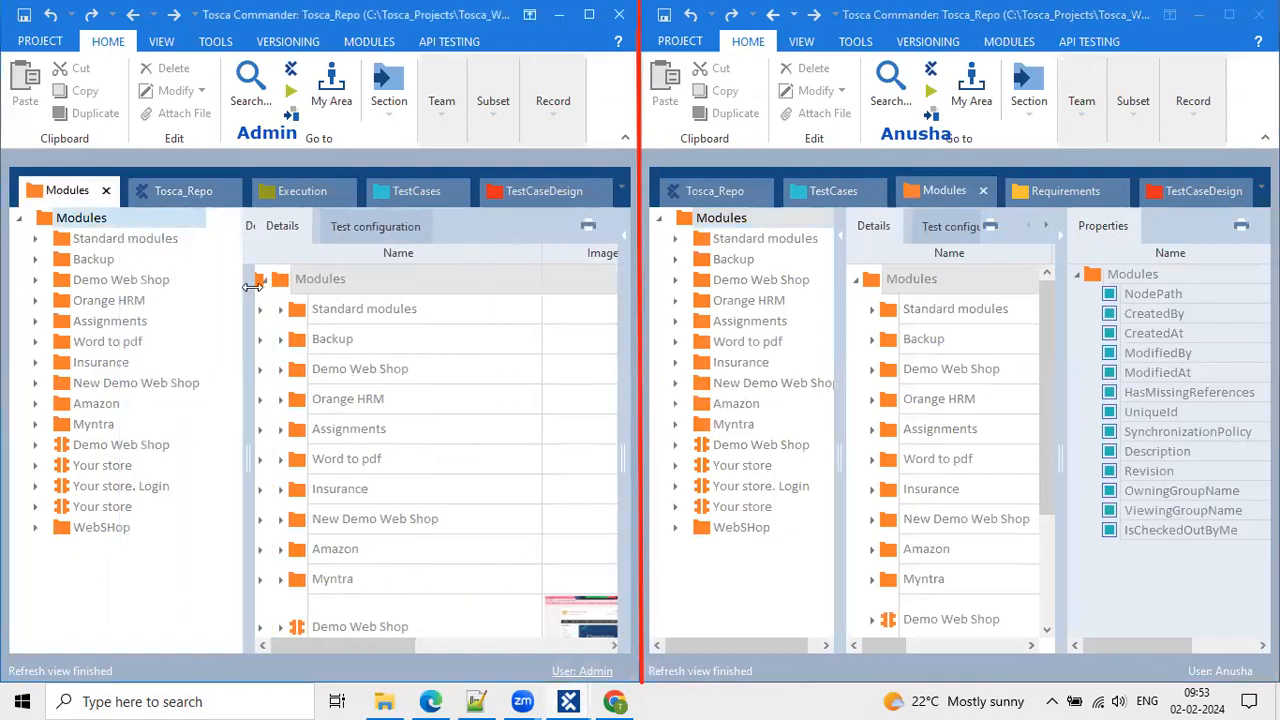
Collapse the first workspace's Modules folder in both the tree and the details list.
right_click(44, 223)
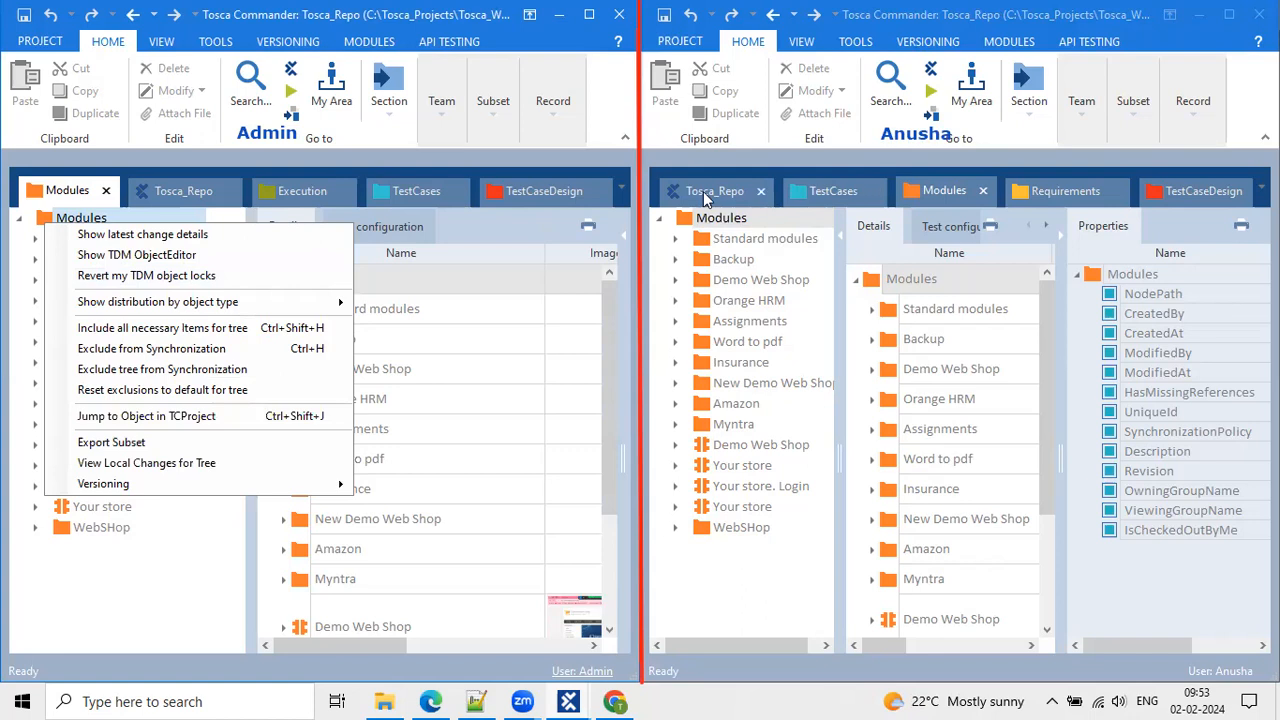
click(698, 221)
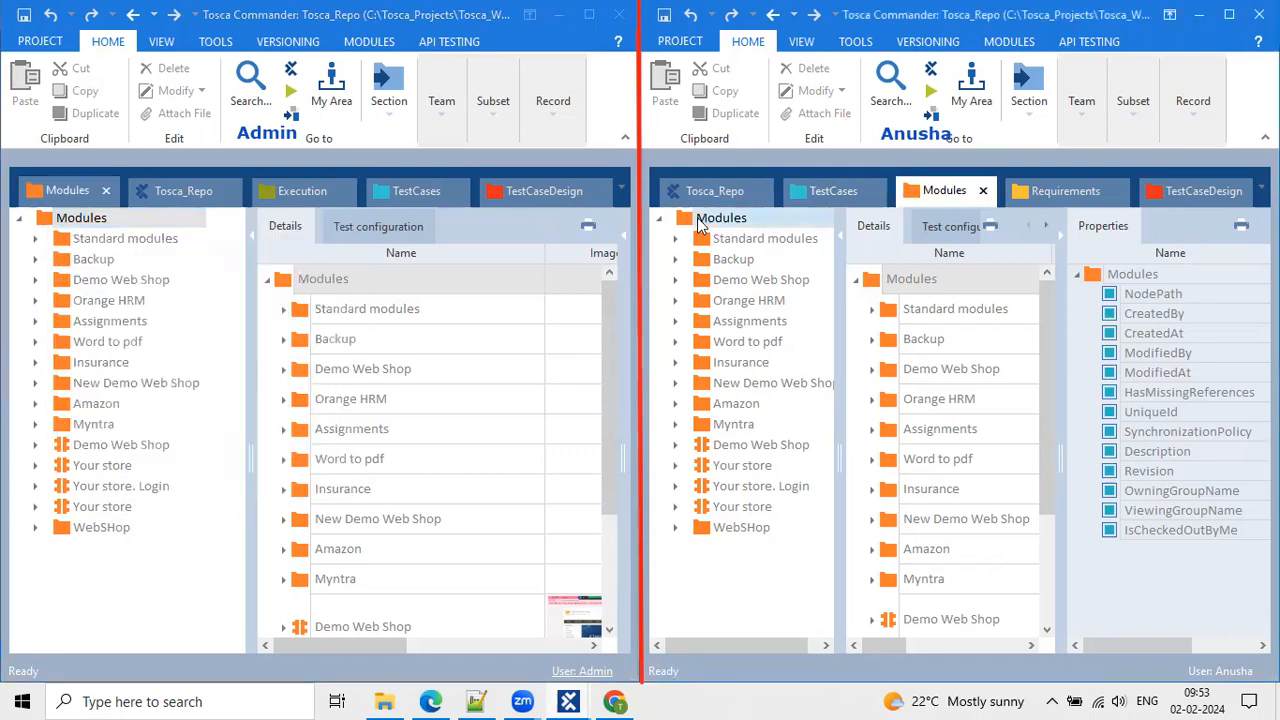
right_click(700, 222)
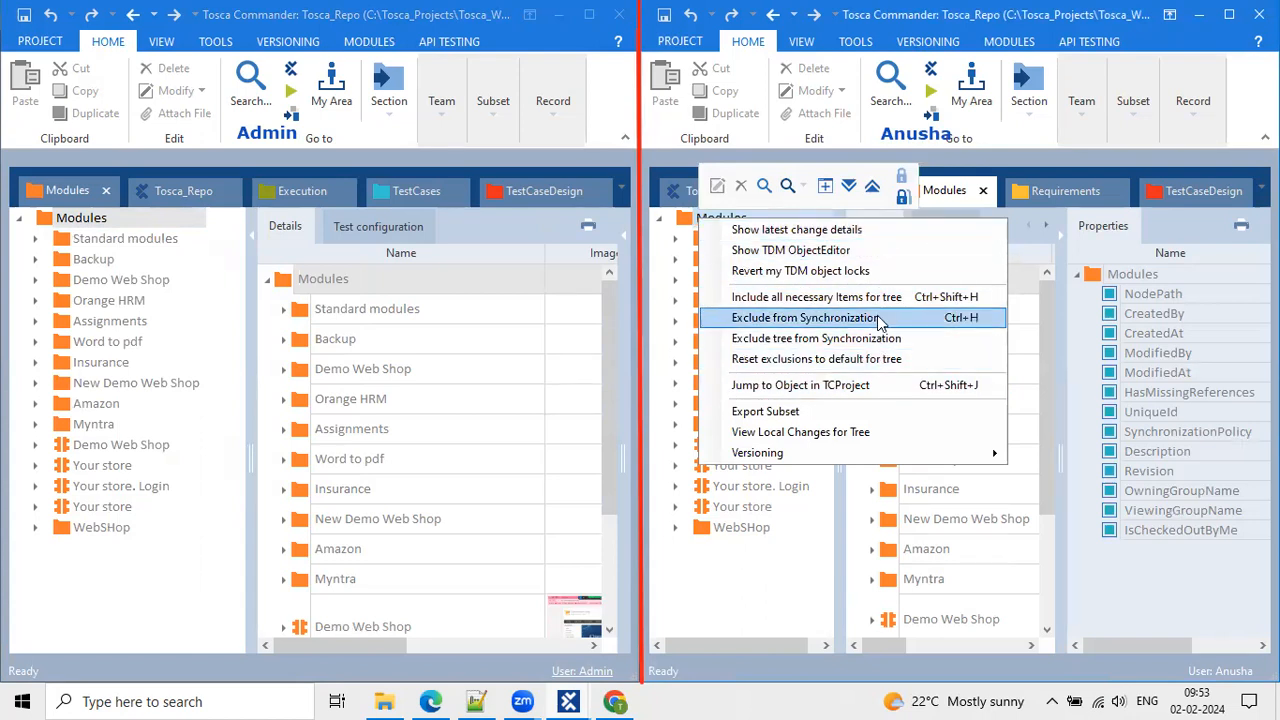
click(47, 222)
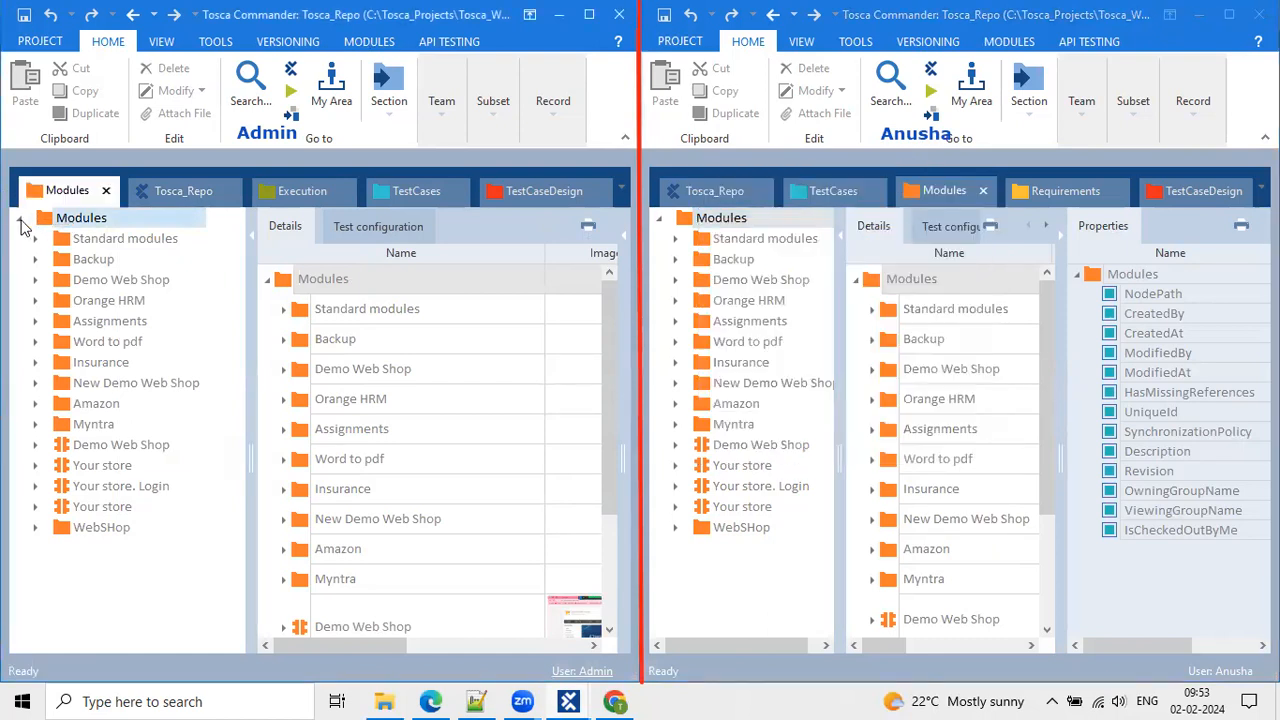
click(21, 222)
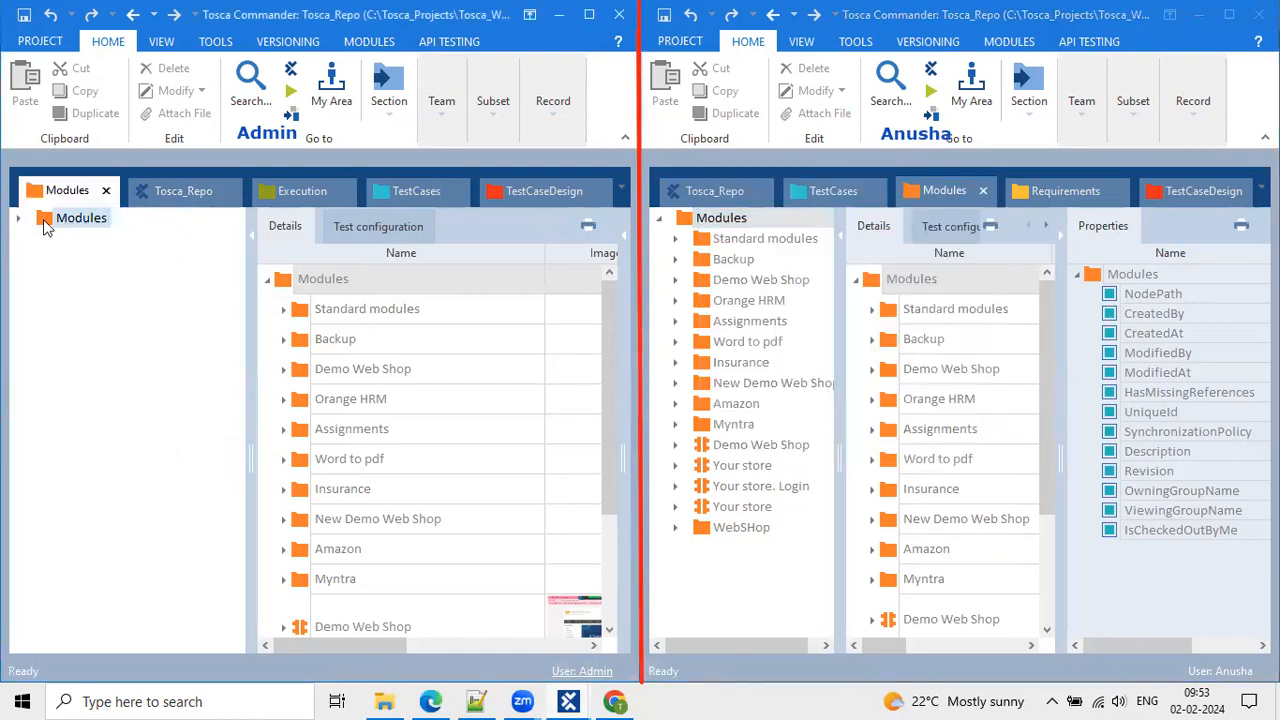
click(266, 279)
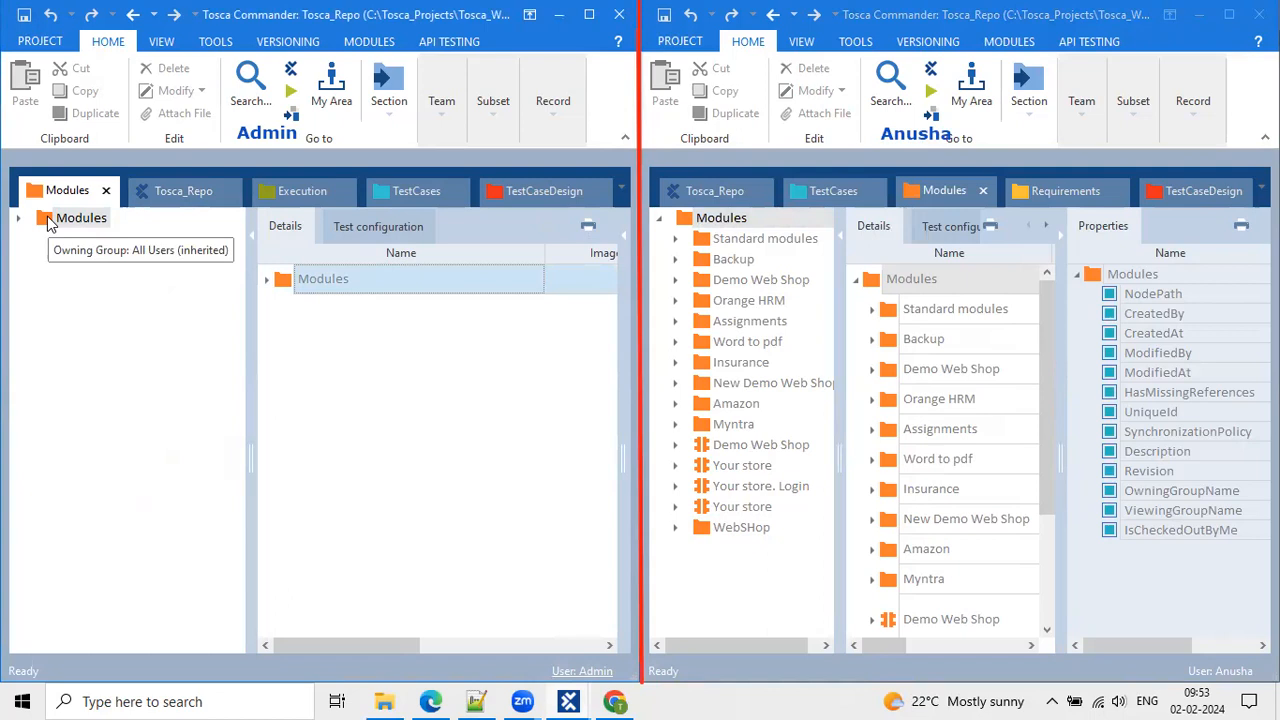
Check out the first workspace's Modules folder via Team > Checkout and expand it.
click(459, 117)
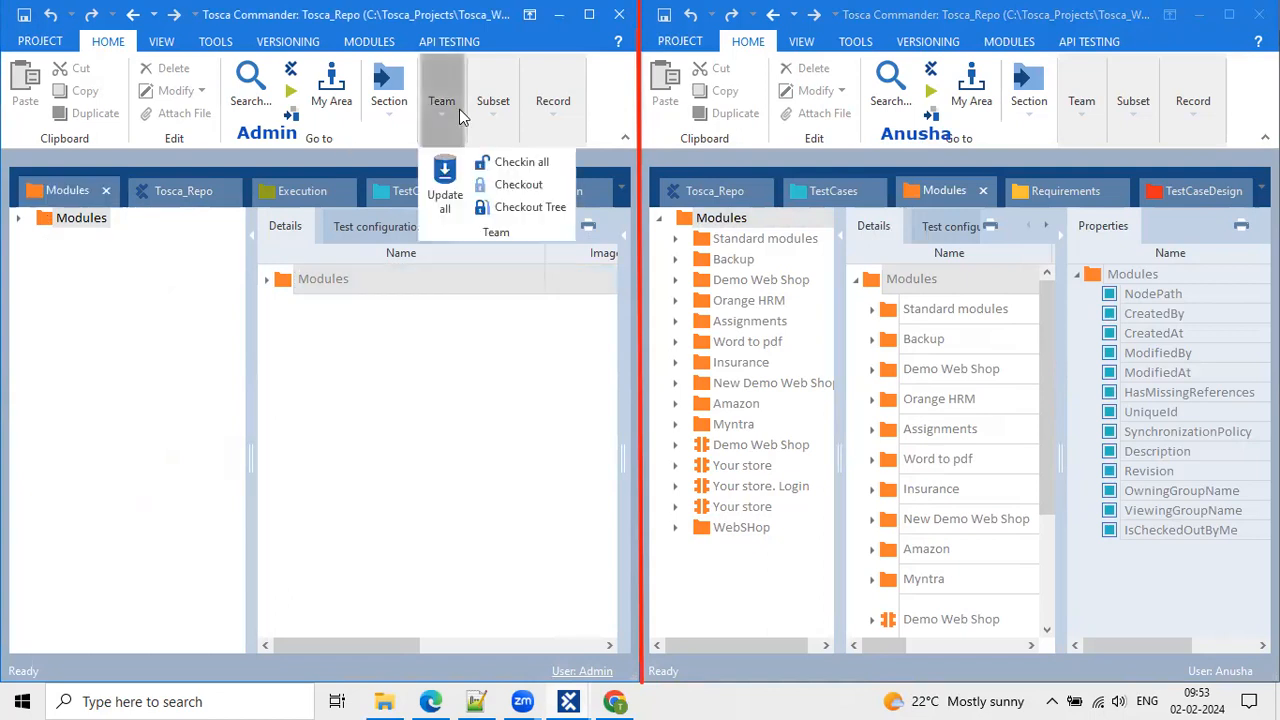
click(519, 186)
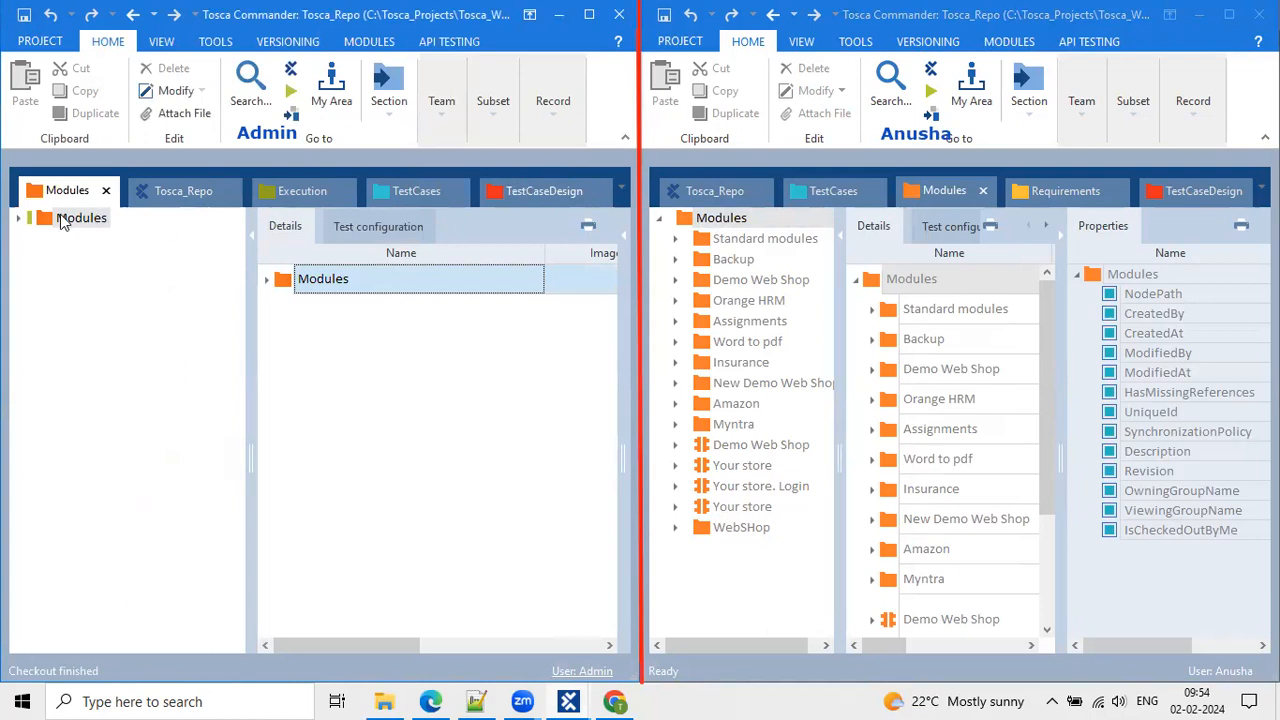
mouse_move(37, 230)
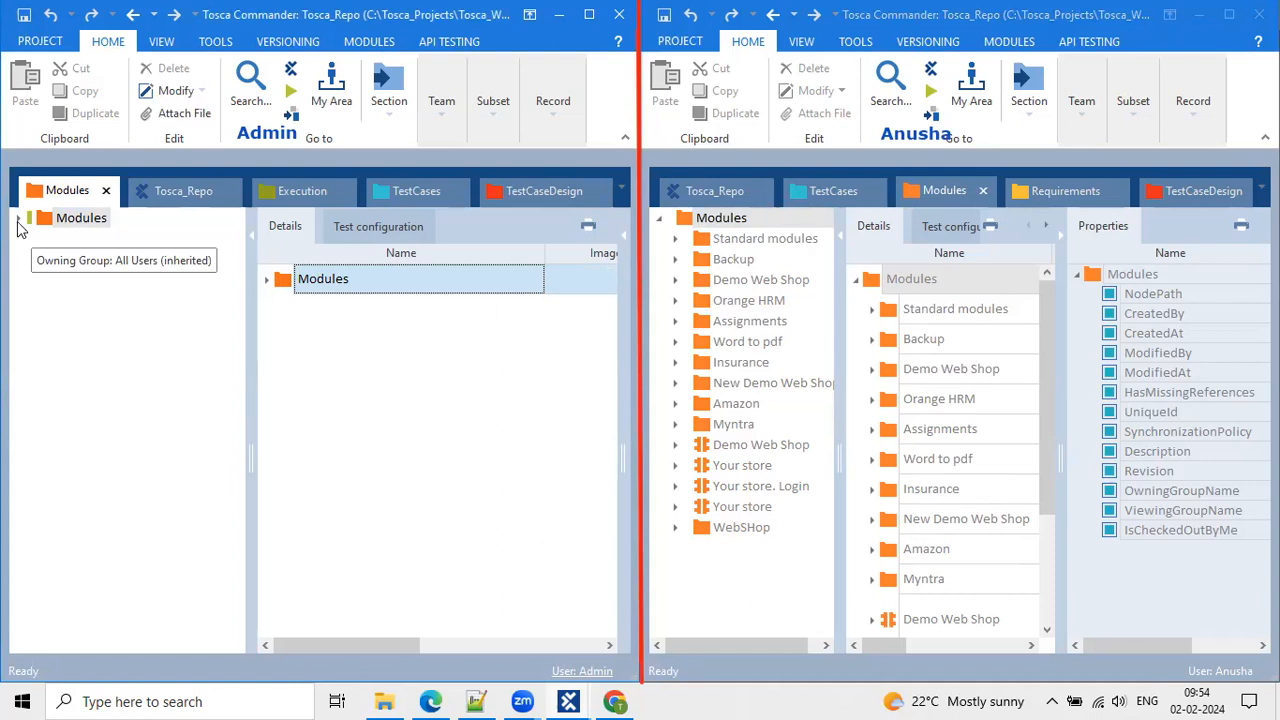
click(18, 219)
Browse the Standard modules and WebSHop folders, then select the Modules root.
click(18, 220)
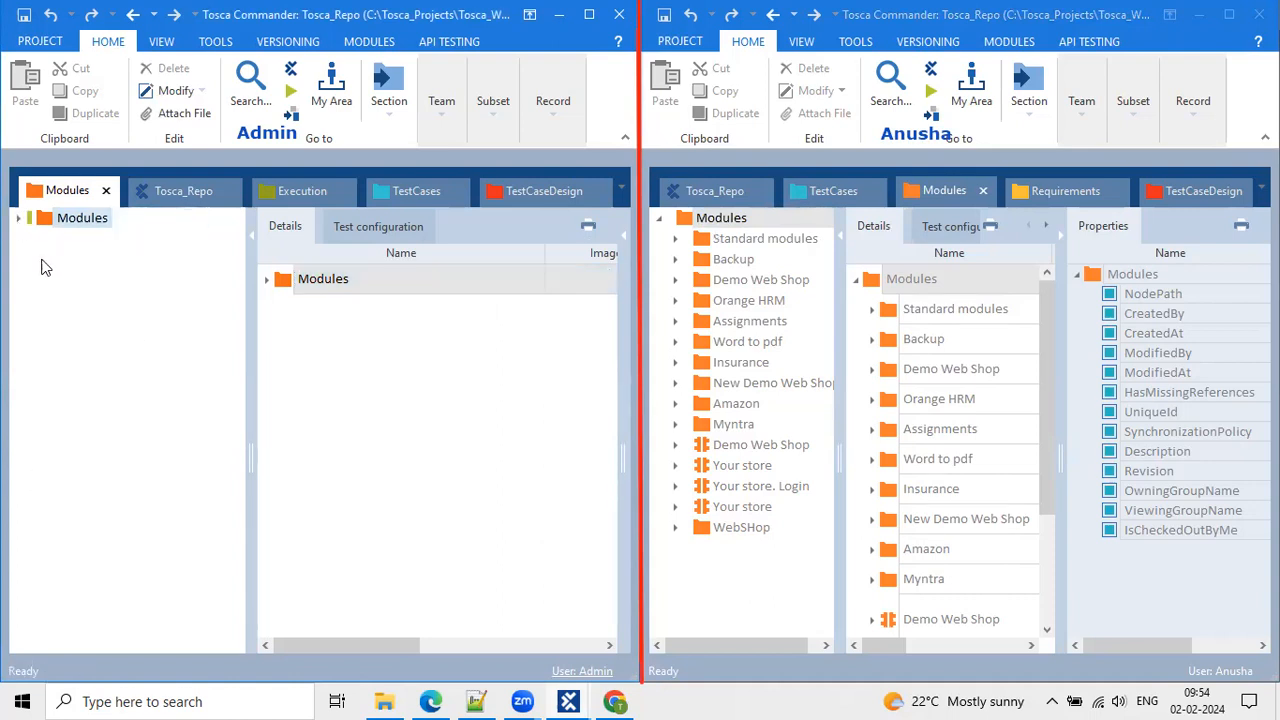
click(18, 219)
click(80, 241)
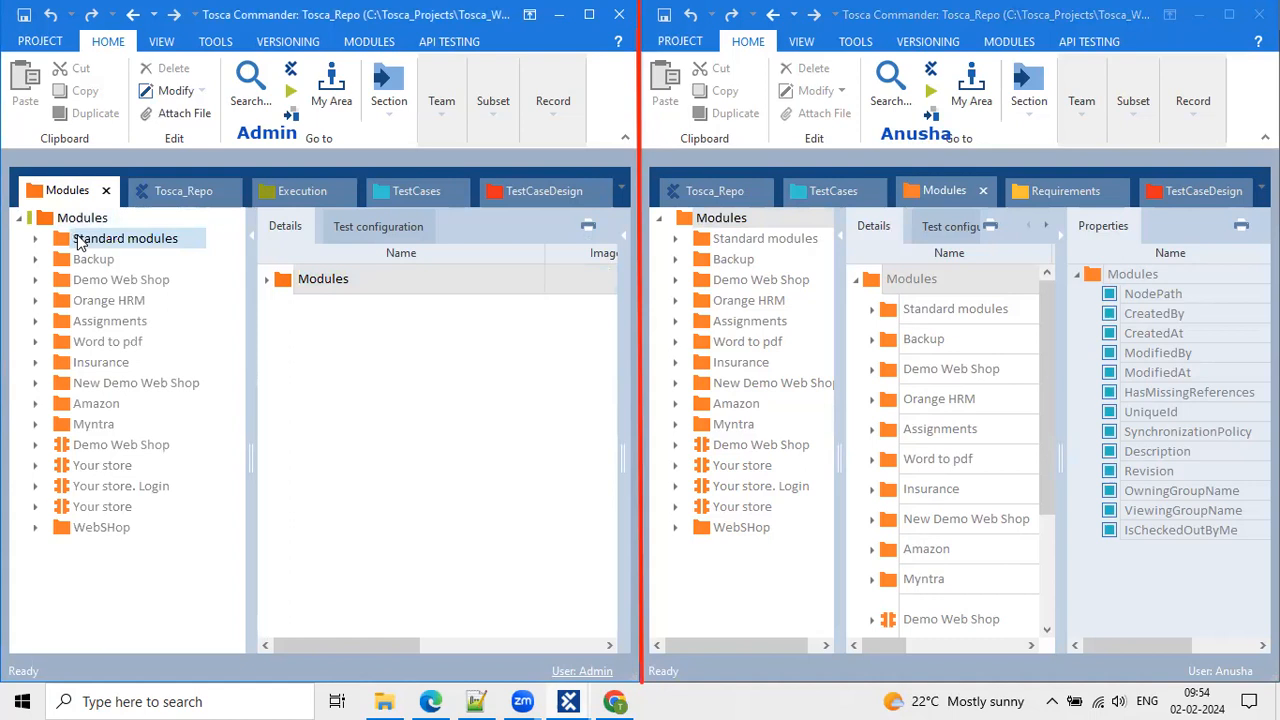
shift+click(85, 510)
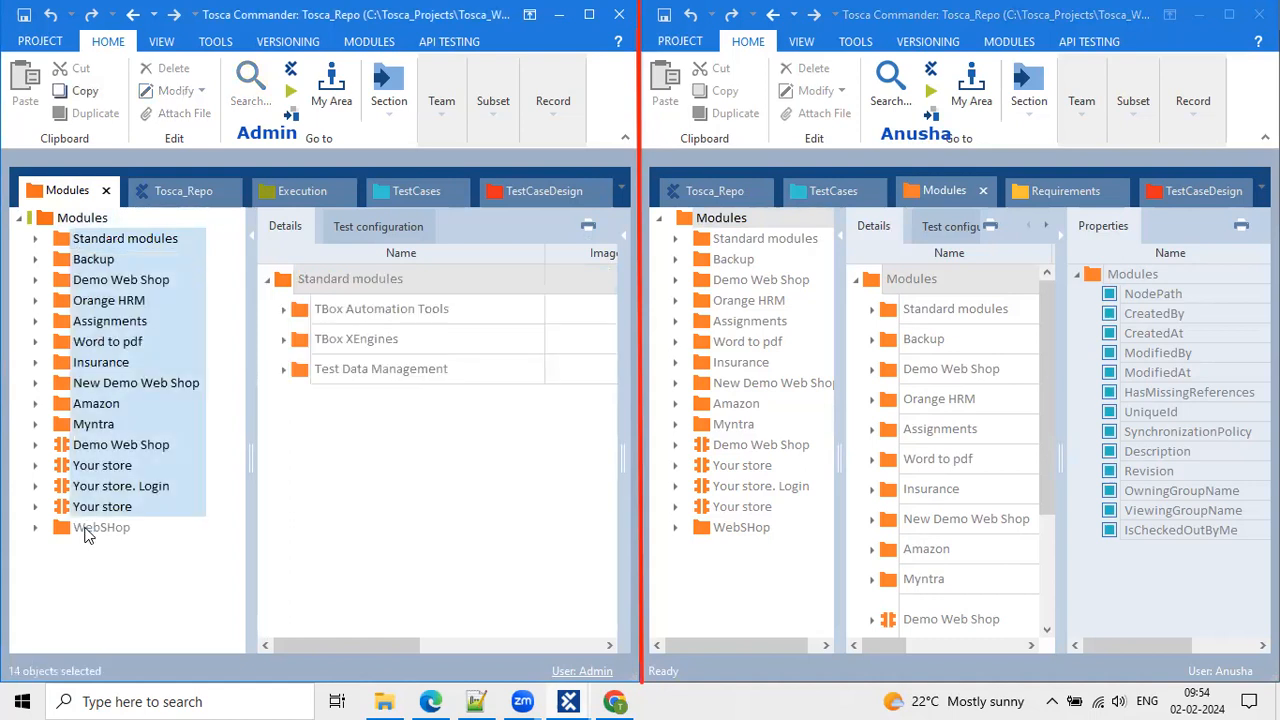
click(86, 527)
click(82, 216)
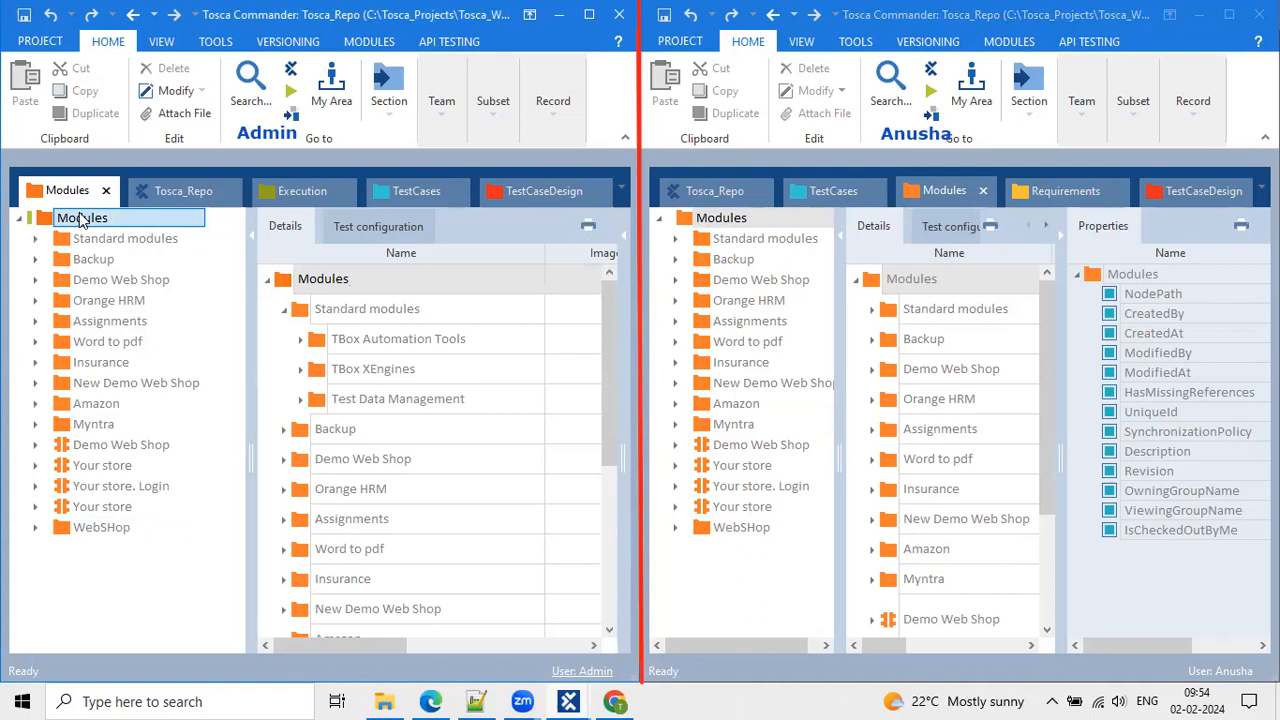
Dismiss the Modules actions menu and cancel the rename, leaving Modules selected.
right_click(82, 220)
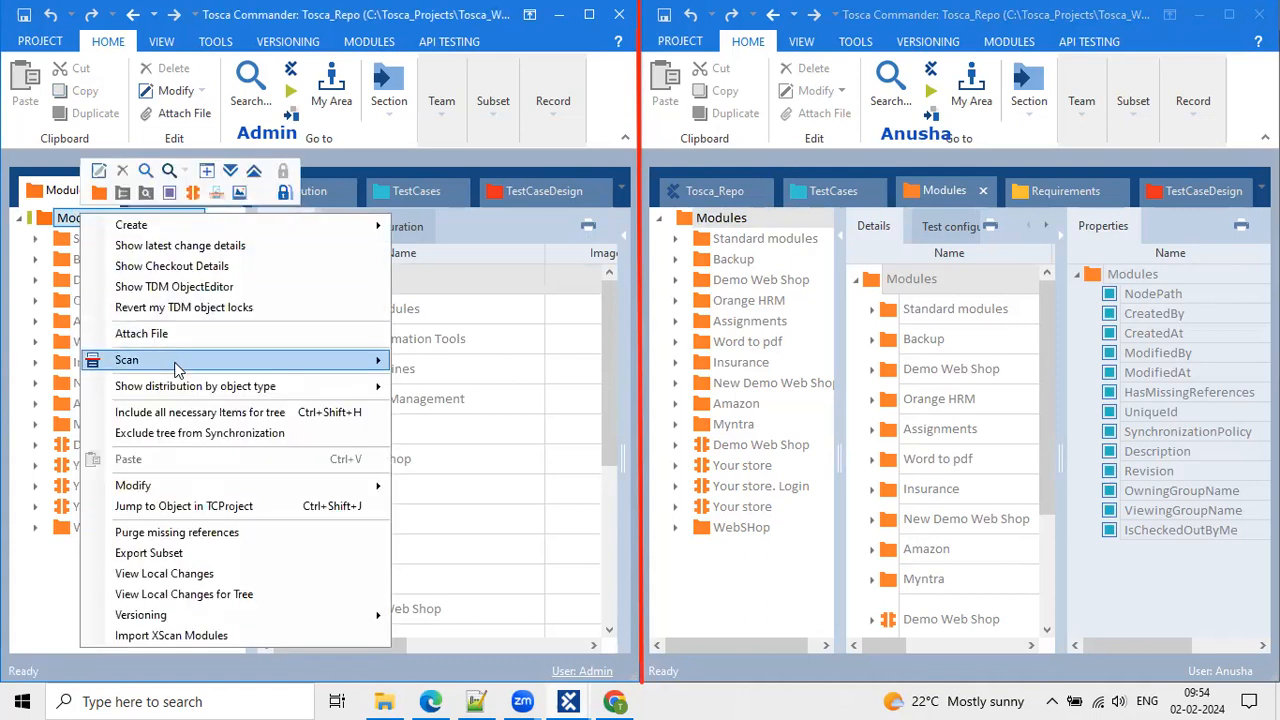
mouse_move(176, 369)
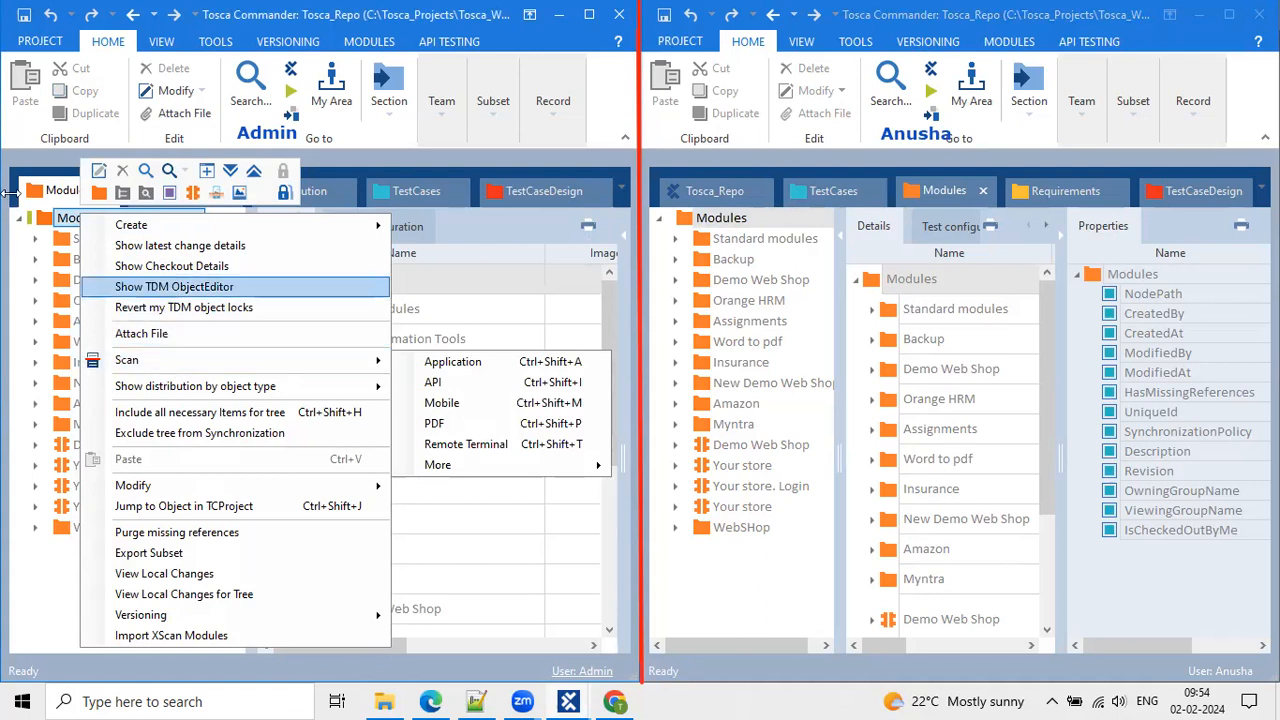
mouse_move(289, 366)
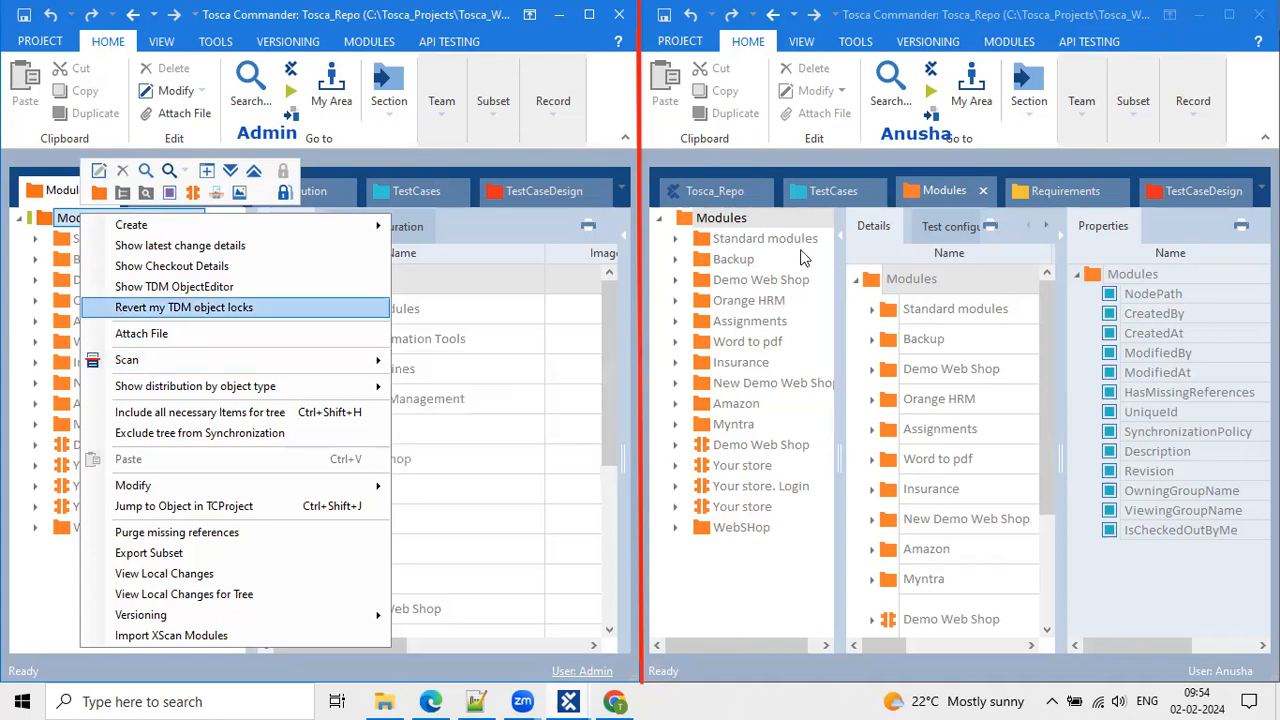
click(446, 278)
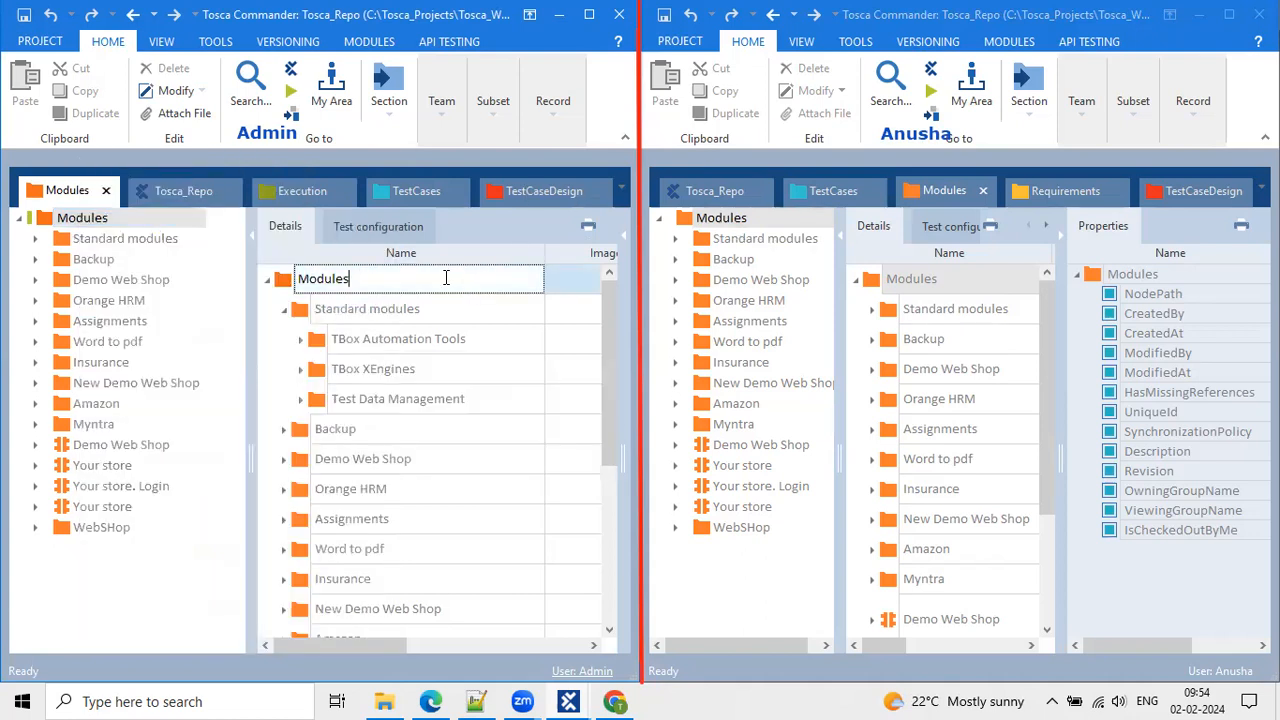
click(45, 212)
click(77, 217)
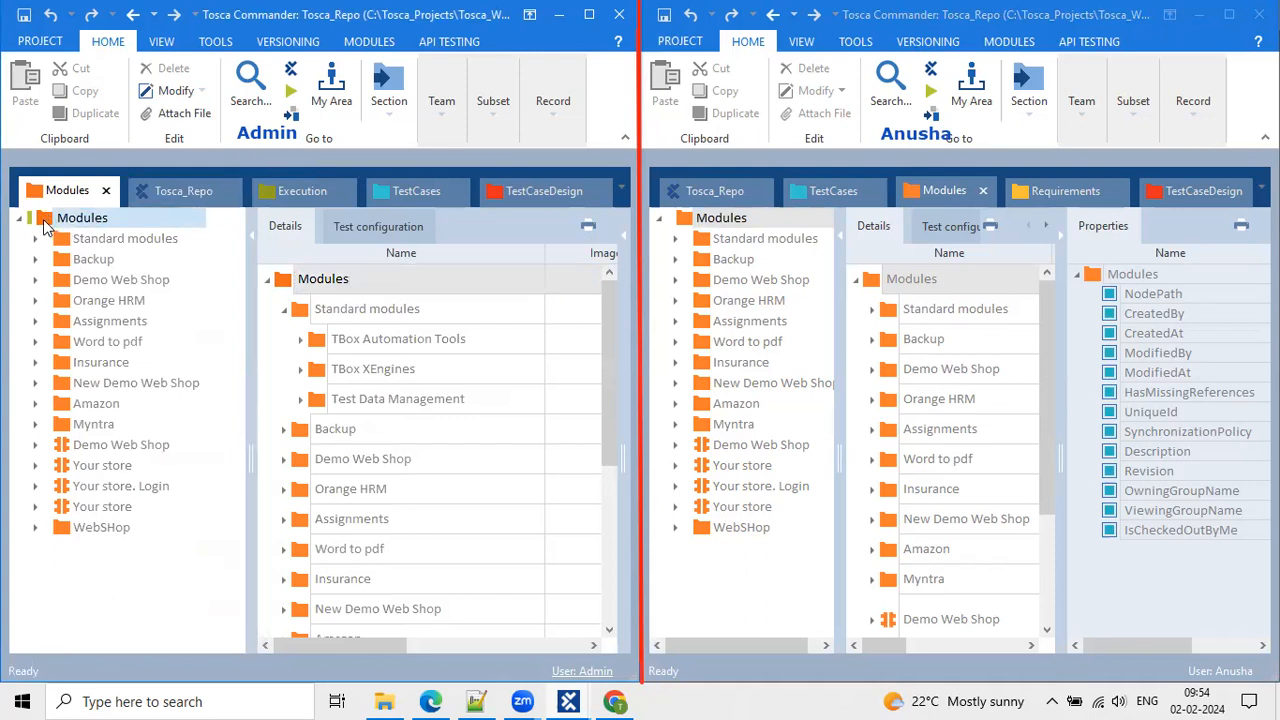
Select the second workspace's Modules root and run Team > Update all.
click(748, 281)
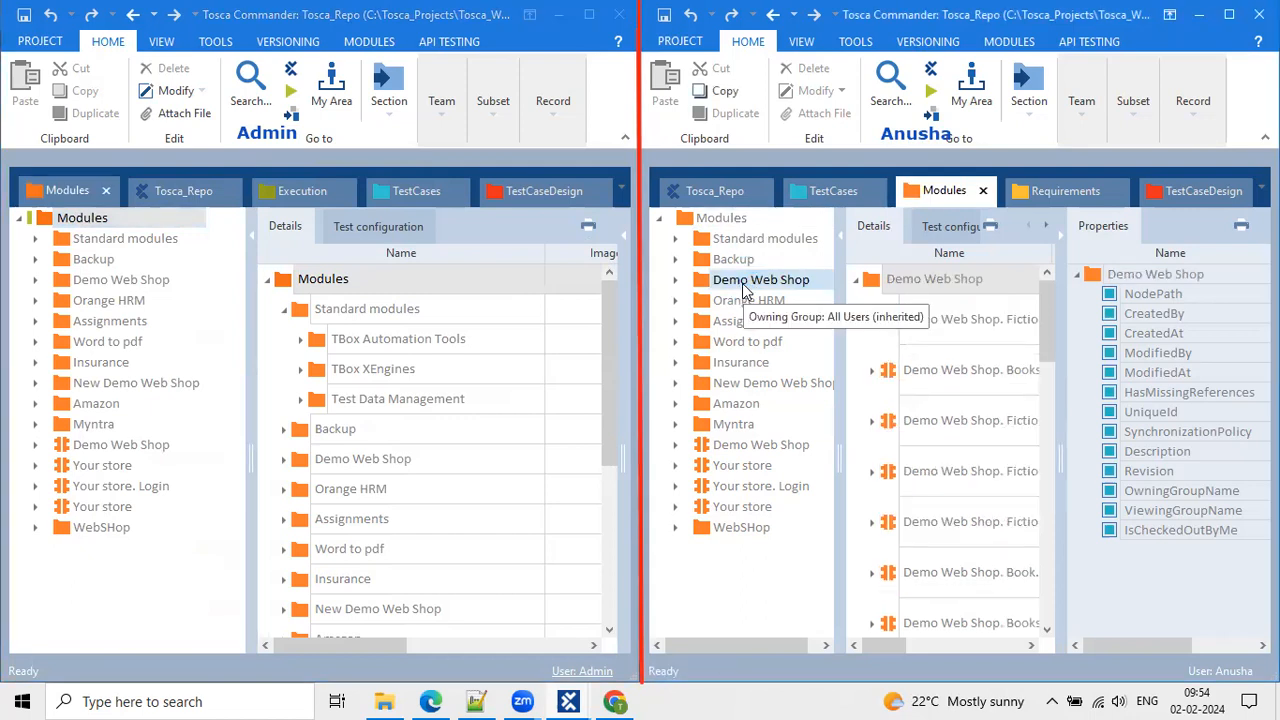
click(740, 219)
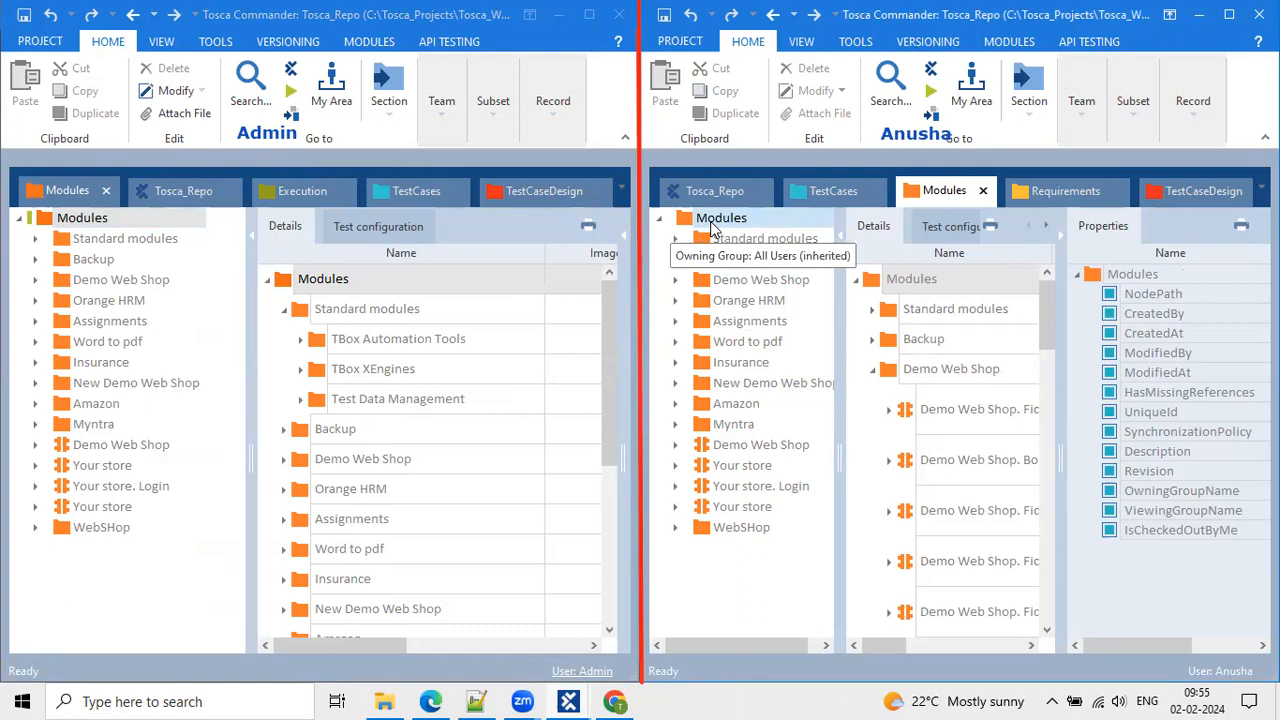
click(712, 227)
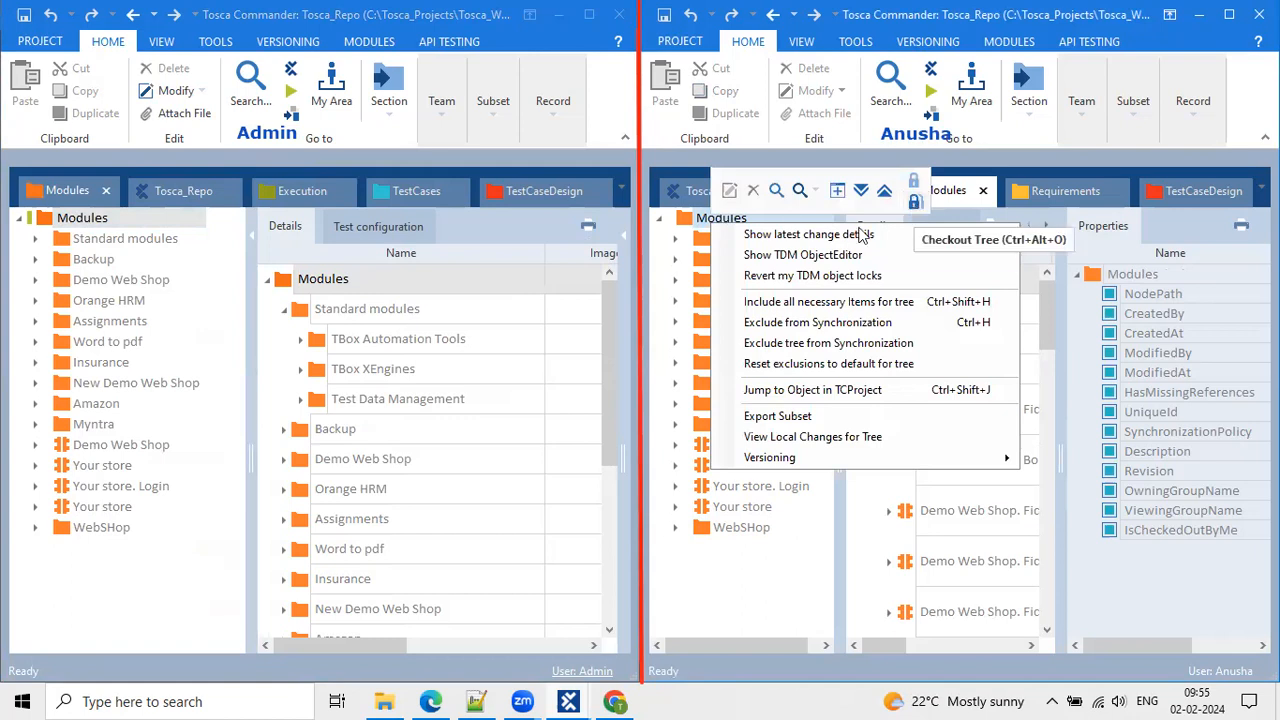
click(916, 184)
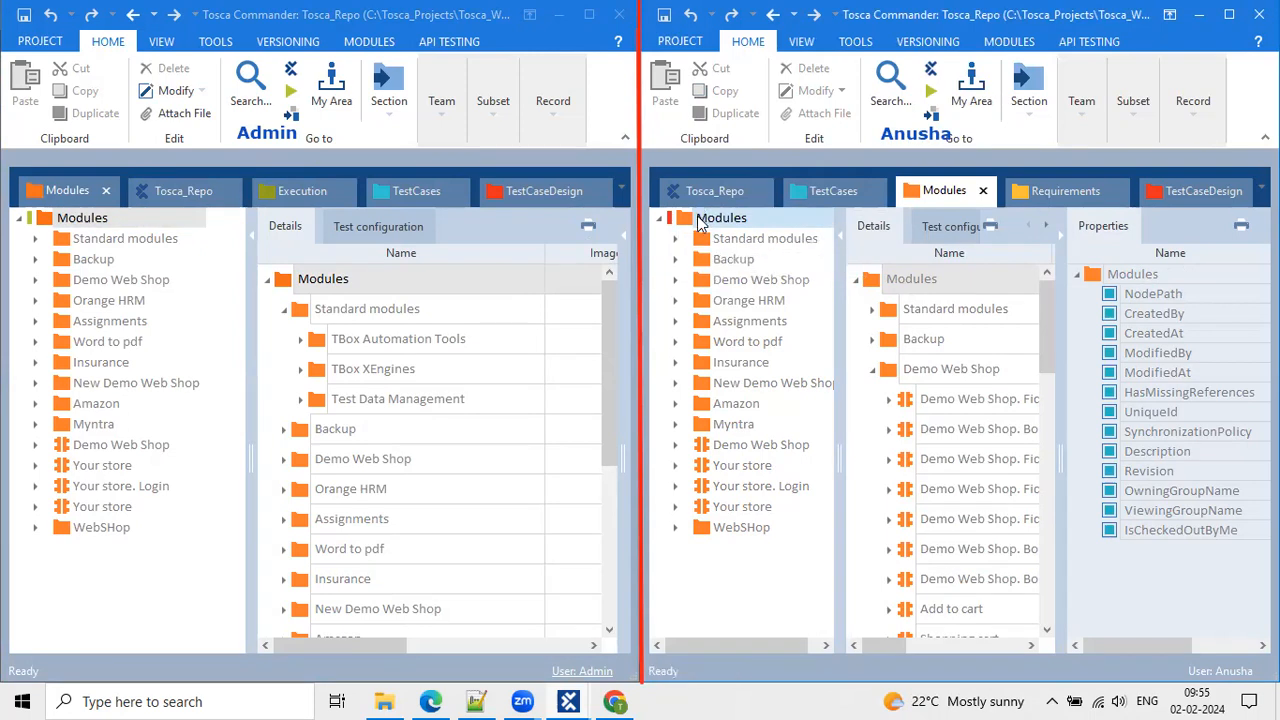
click(1083, 105)
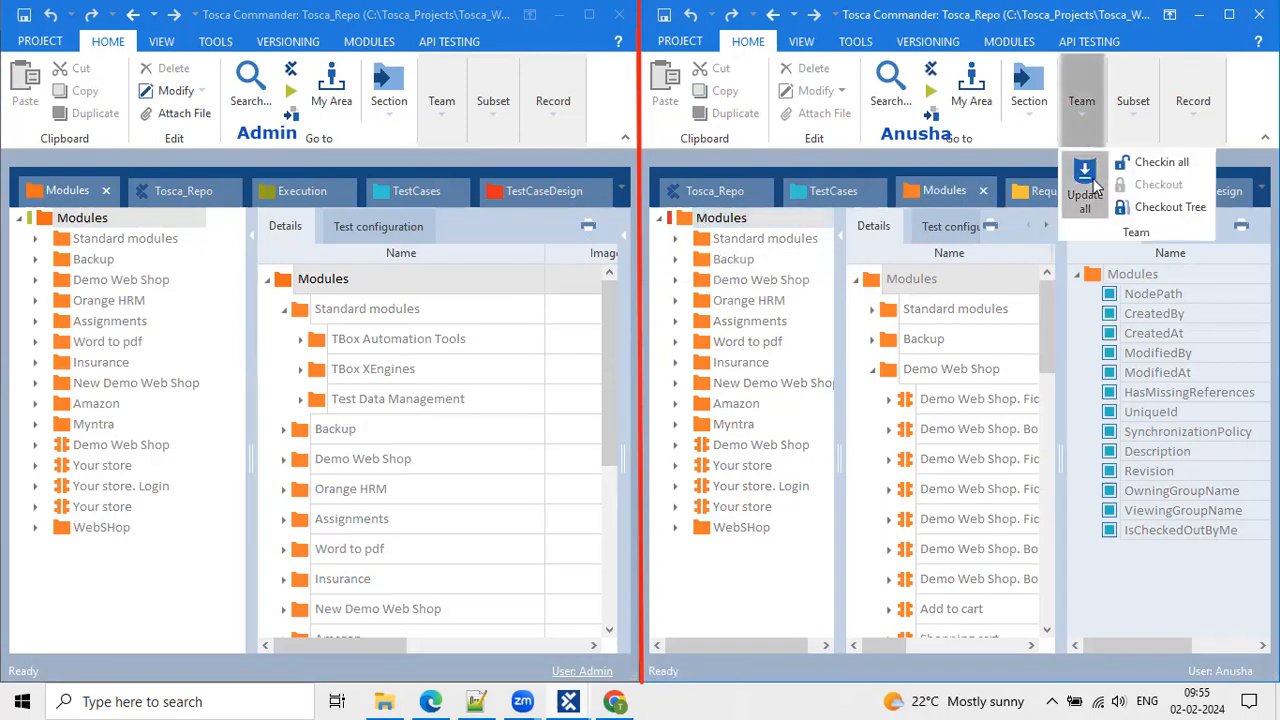
click(1091, 177)
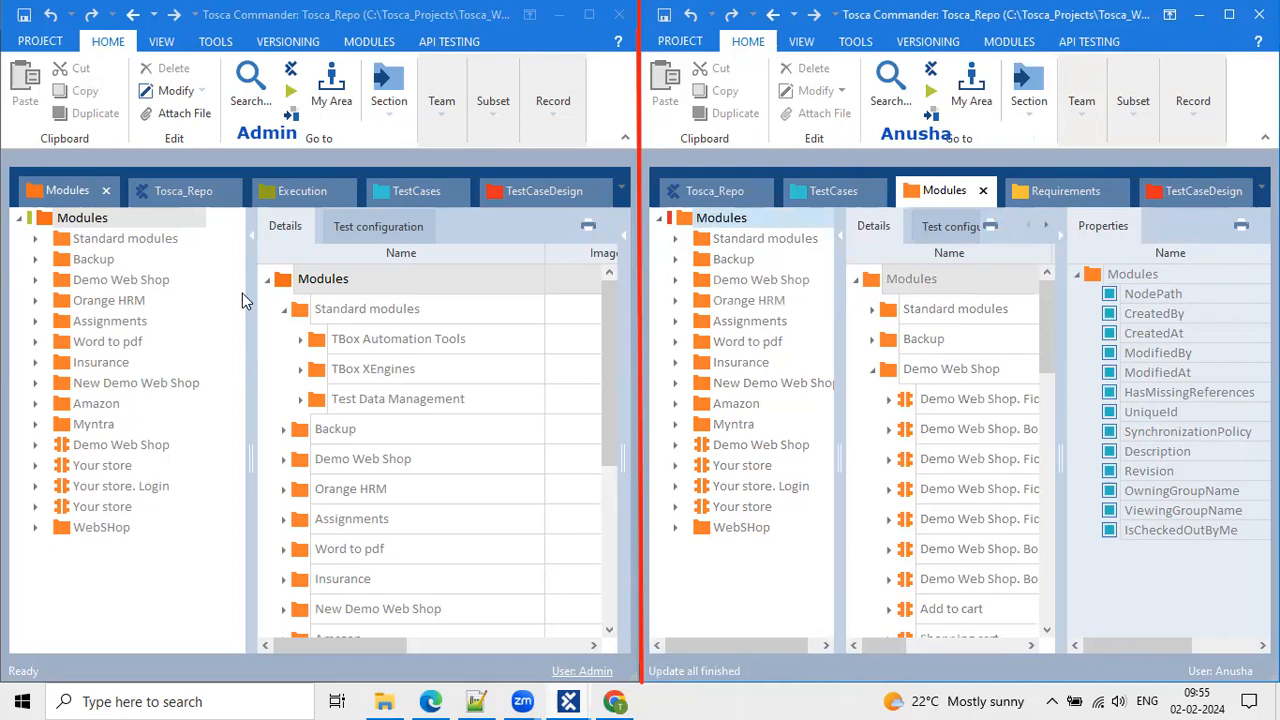
Recheck the Modules folder in both workspaces, now shown locked by the admin user.
click(64, 224)
click(65, 229)
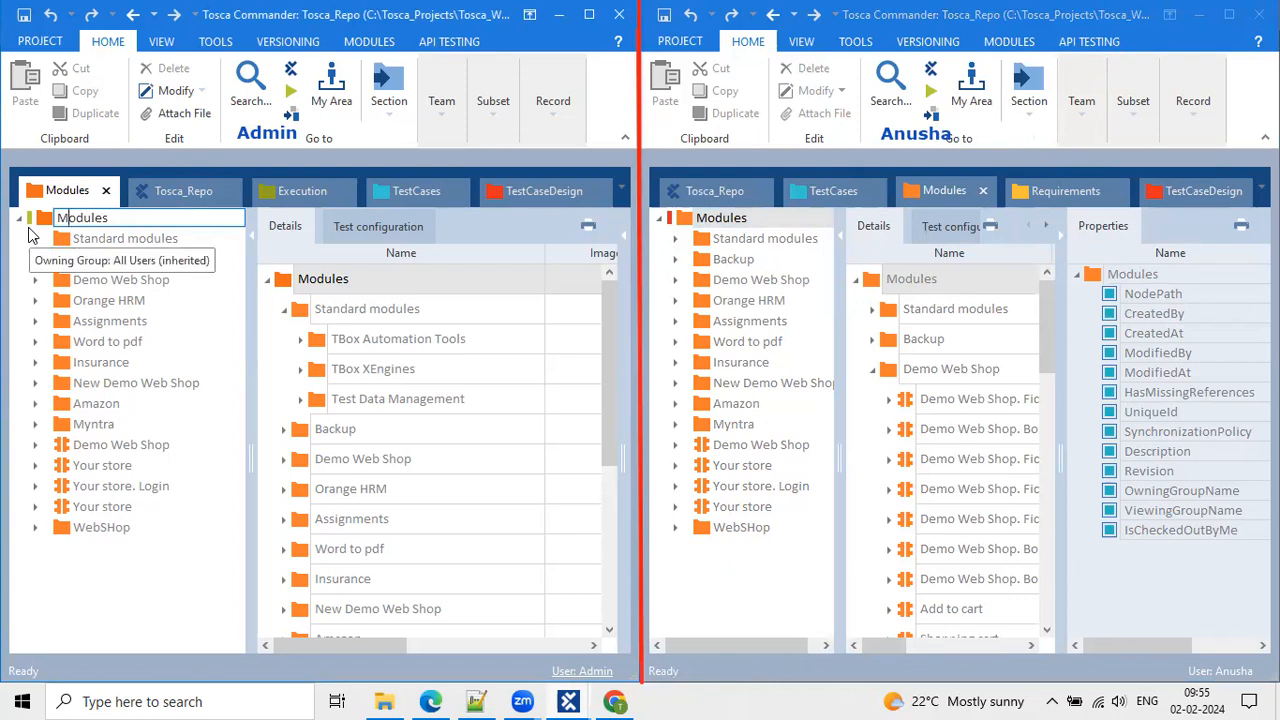
click(680, 221)
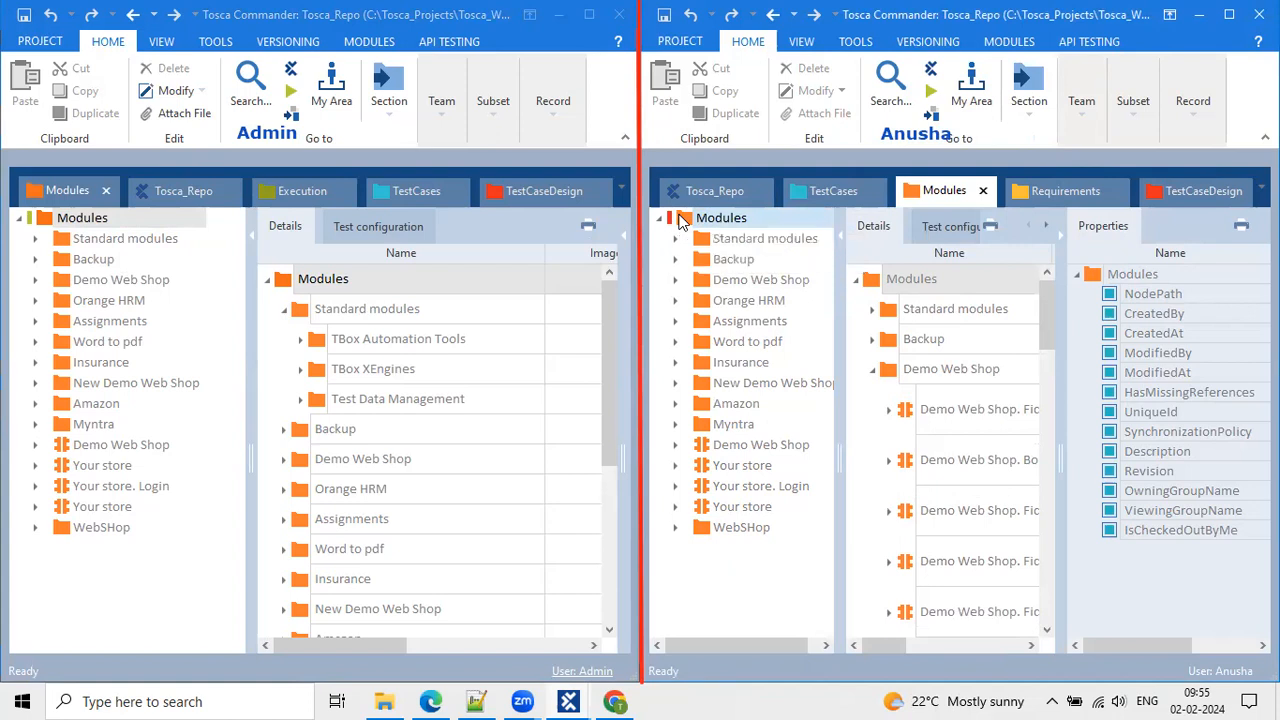
right_click(680, 220)
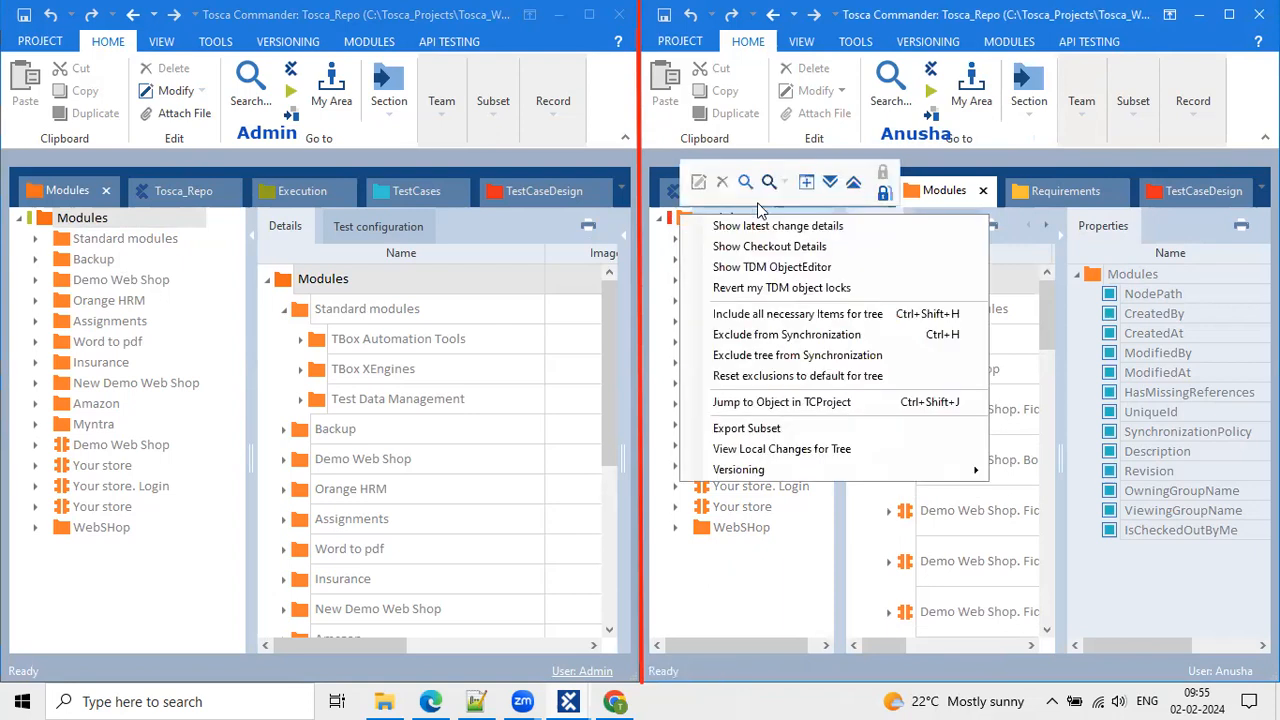
click(674, 226)
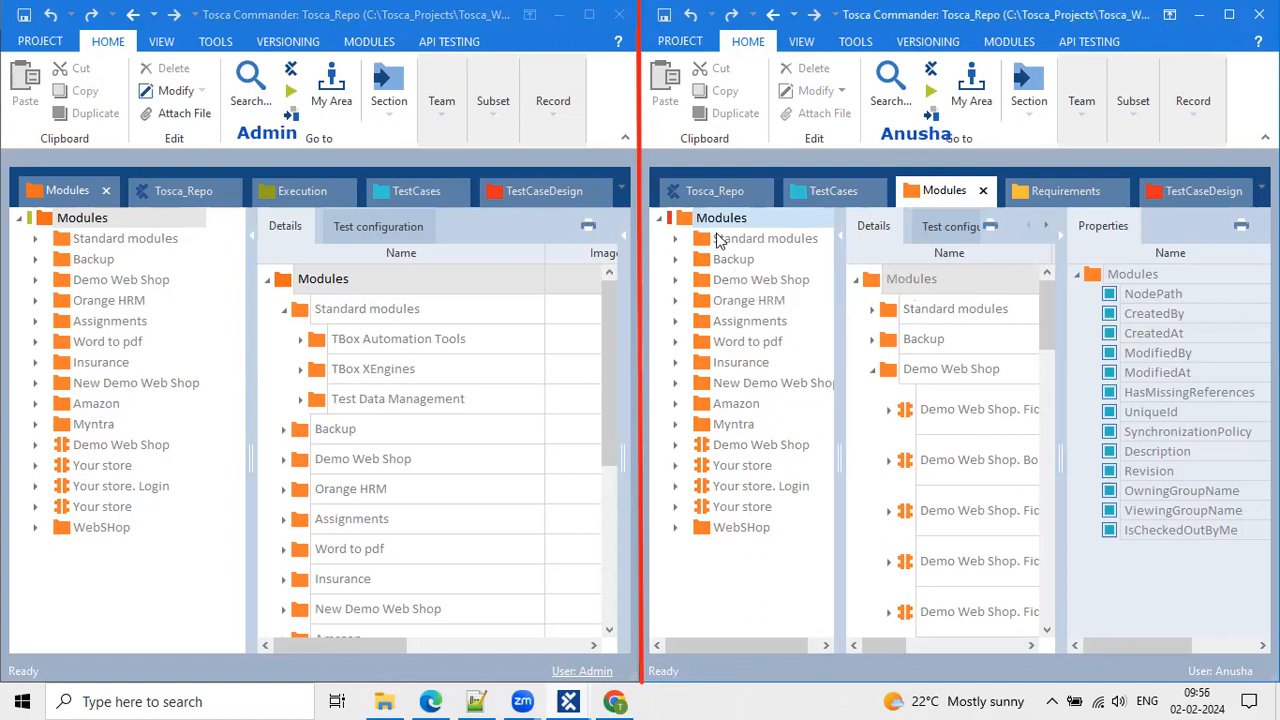
Check out the Amazon folder tree in the second workspace and inspect its two Online Shopping modules.
click(699, 408)
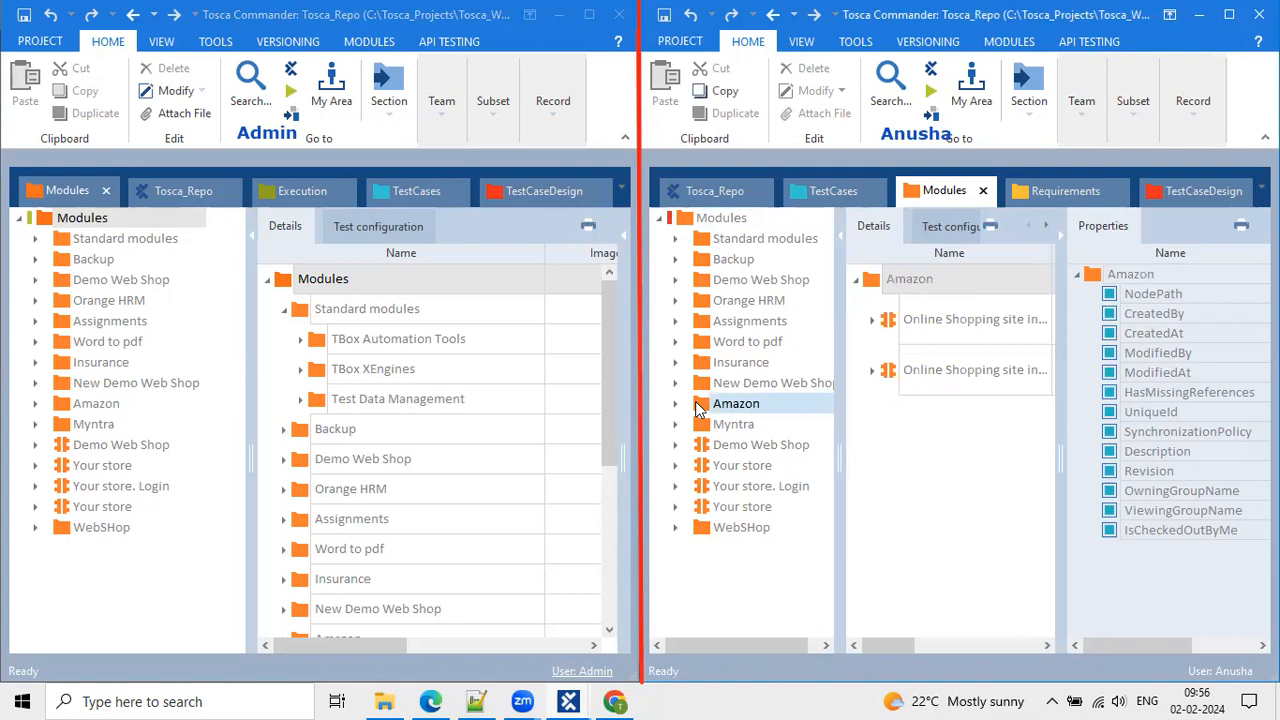
click(671, 406)
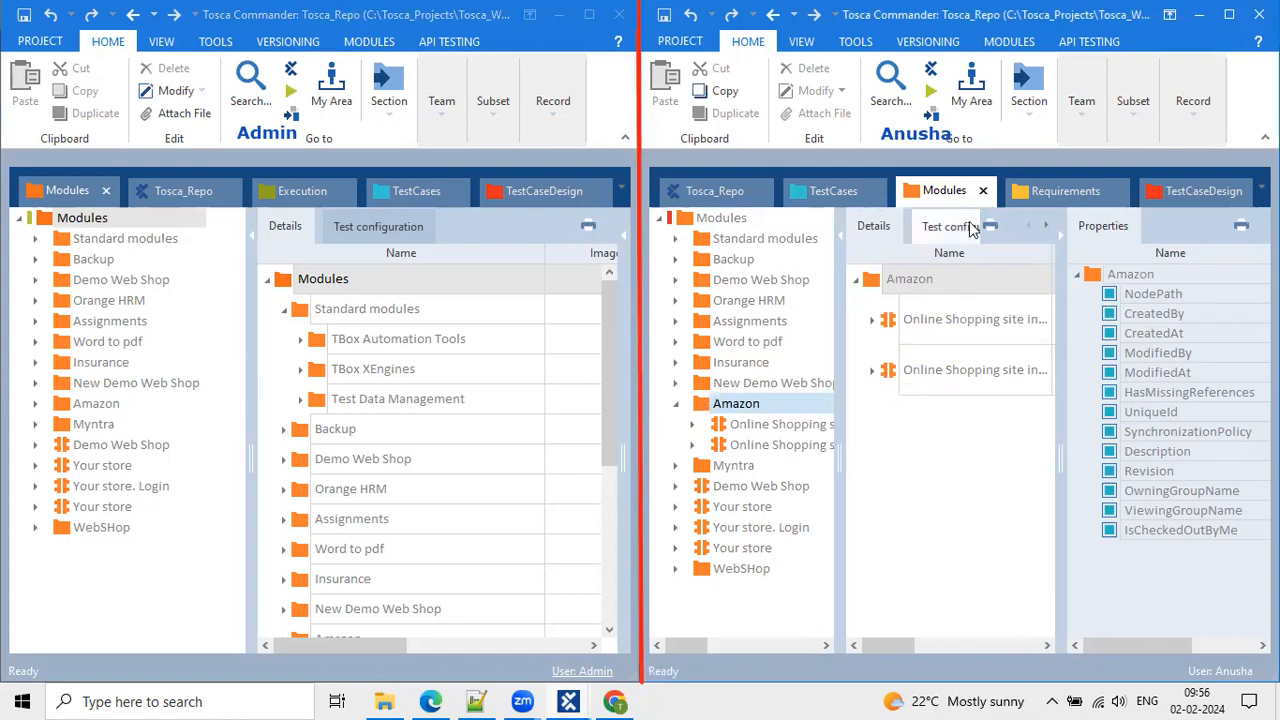
click(1083, 110)
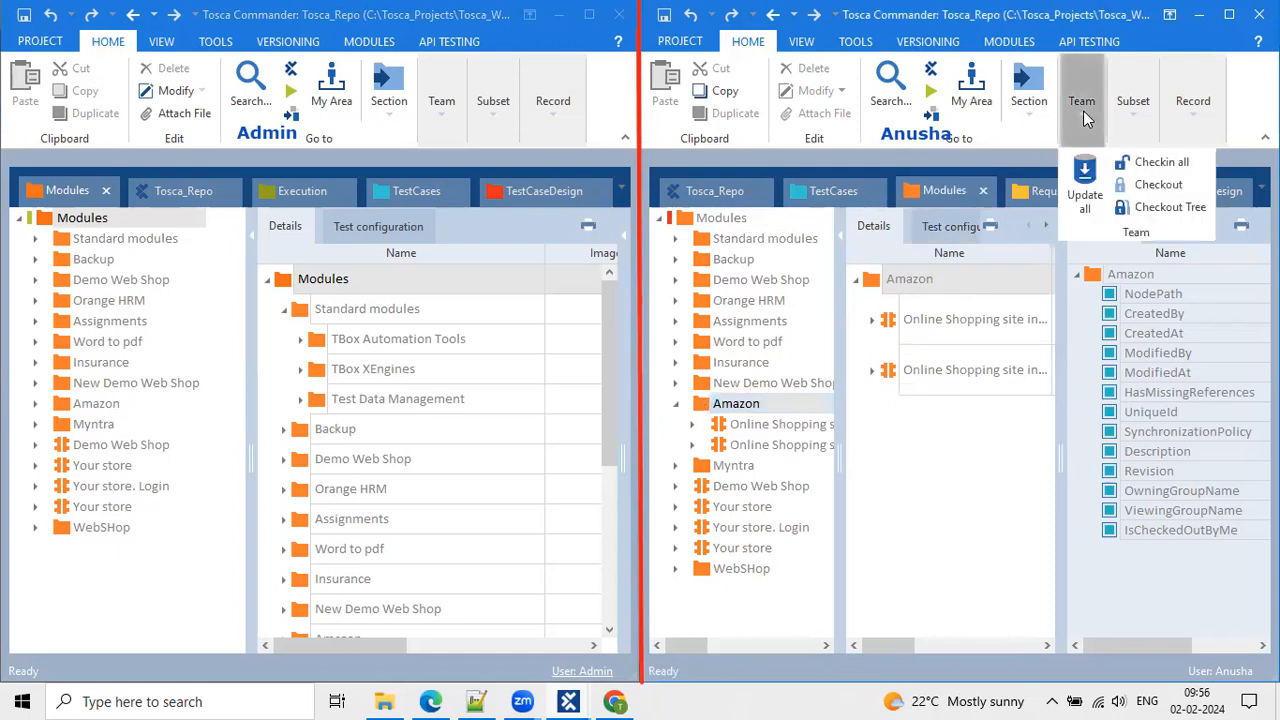
click(1160, 207)
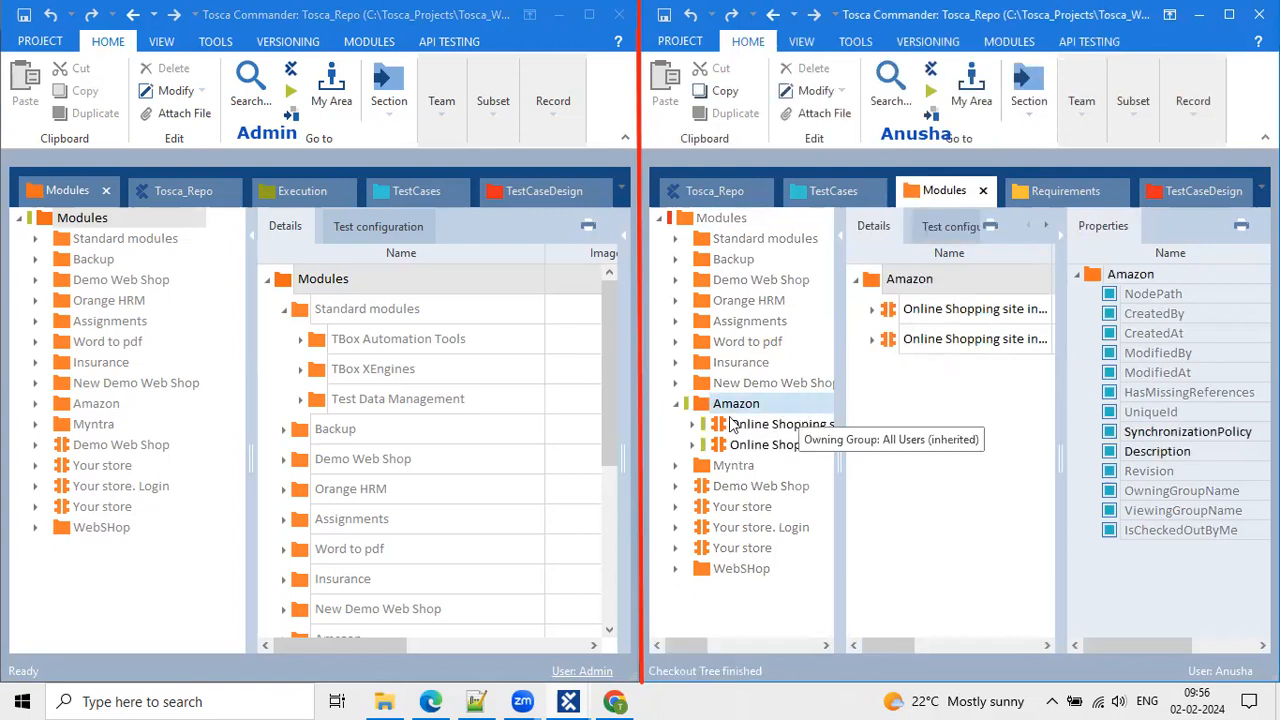
click(760, 424)
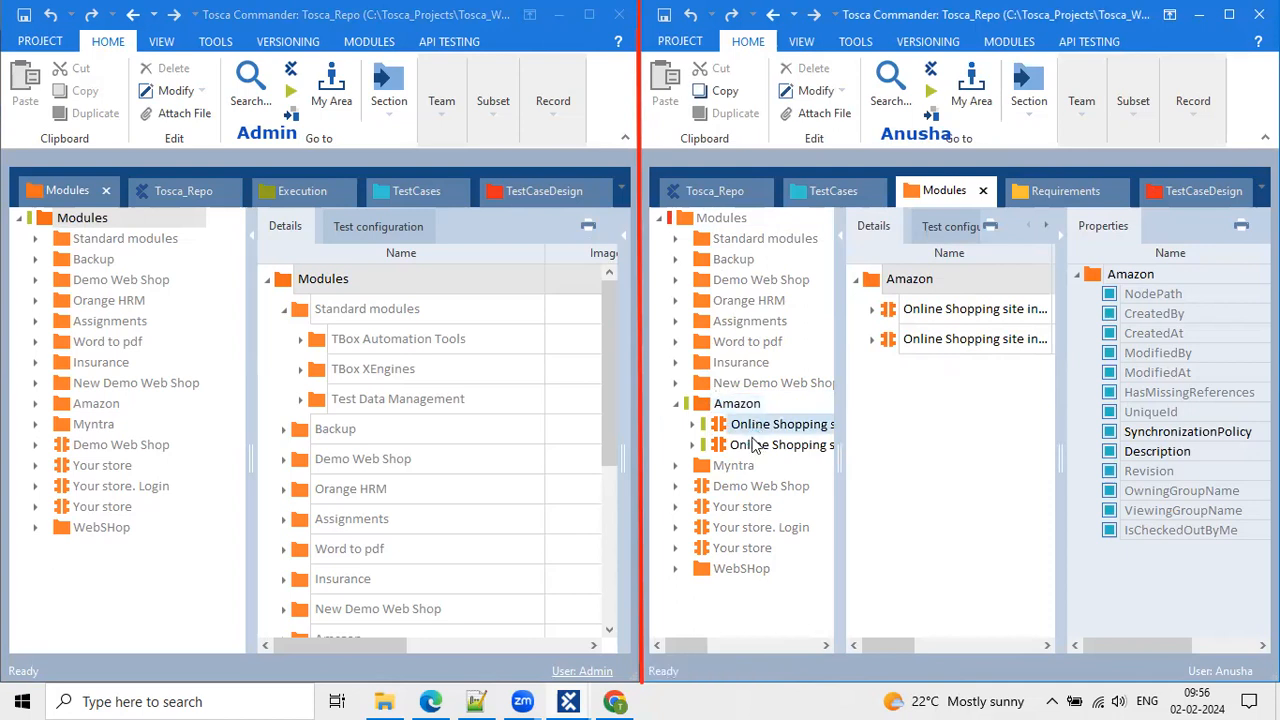
click(753, 442)
click(718, 407)
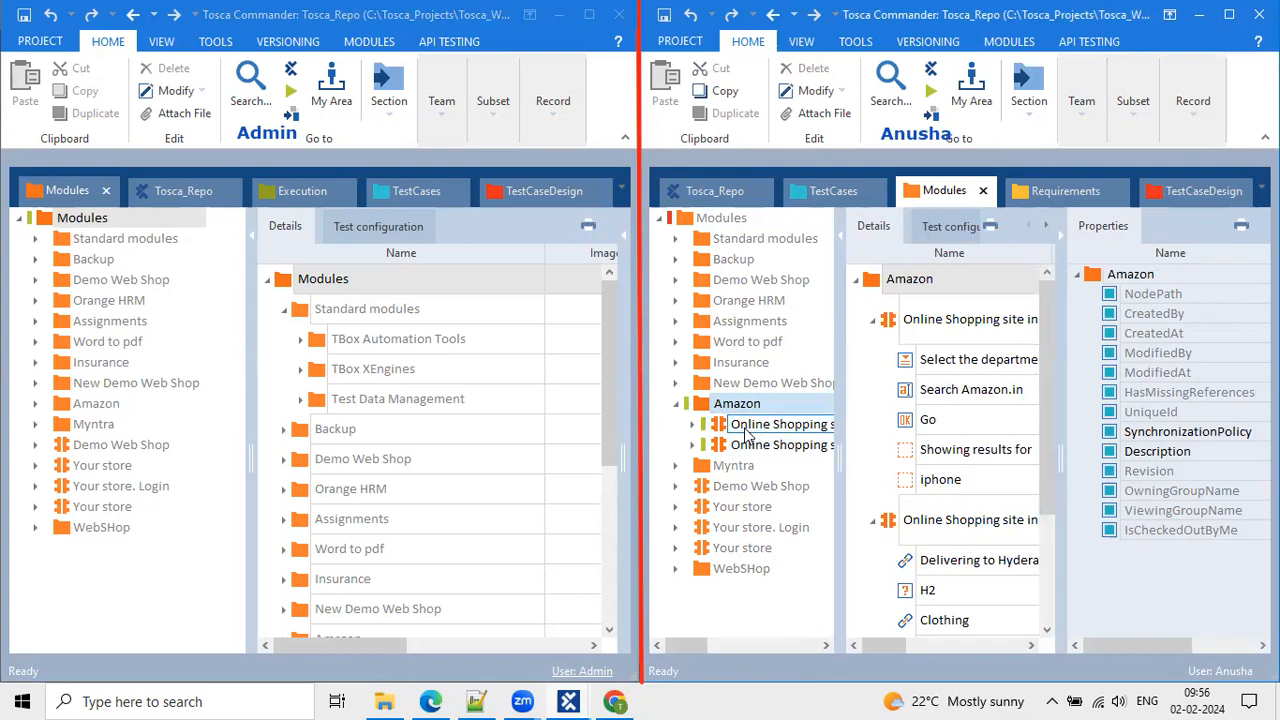
mouse_move(745, 432)
Update all in the first workspace, then expand Amazon and browse its two Online Shopping modules.
click(80, 326)
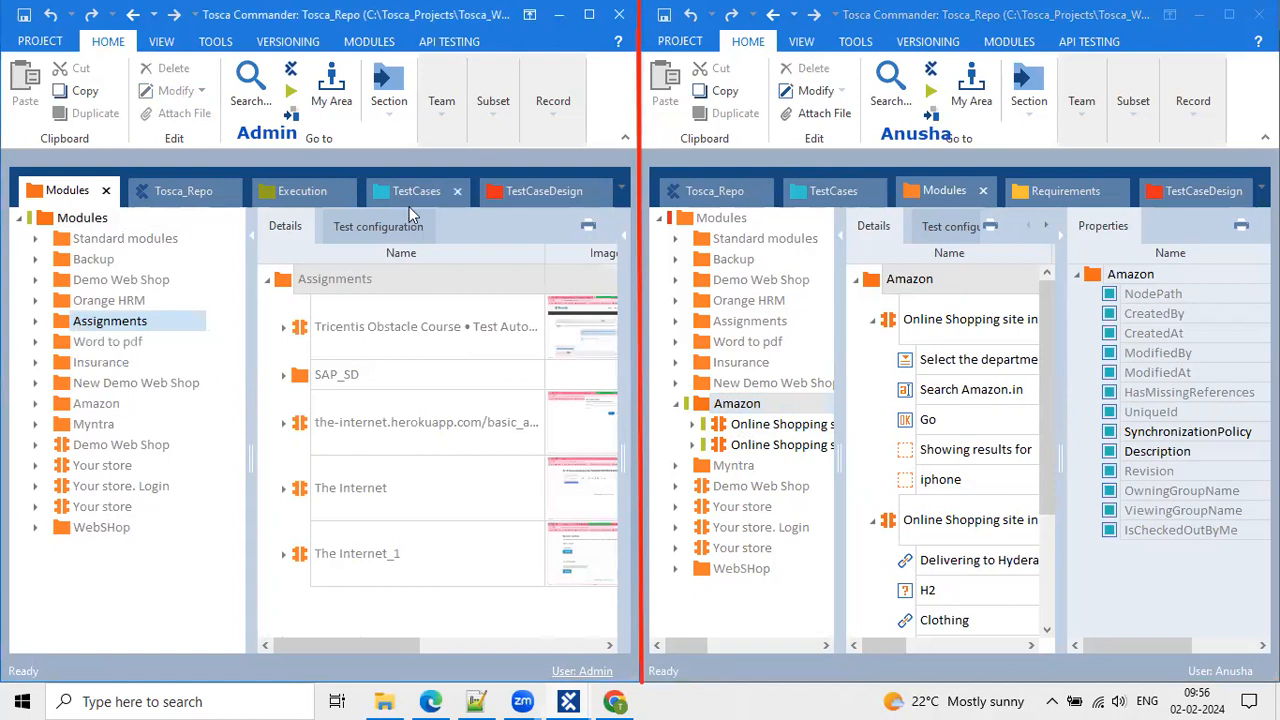
click(441, 100)
click(445, 180)
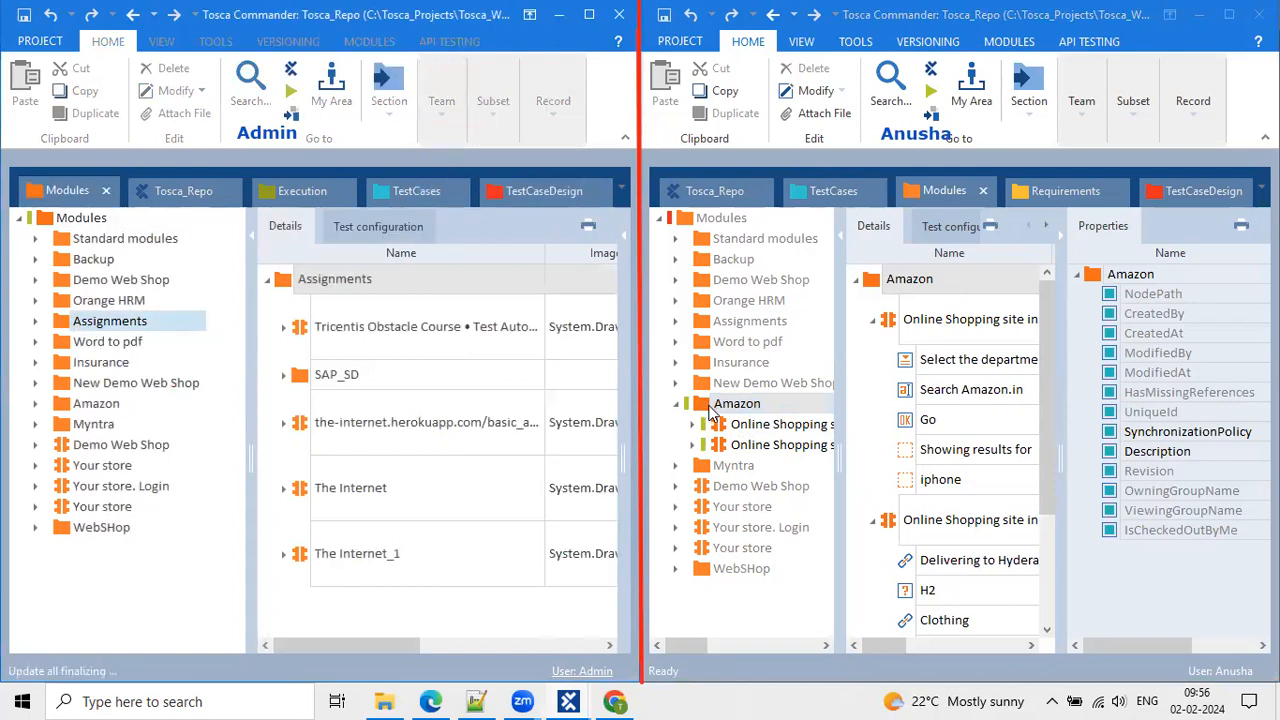
click(36, 404)
click(86, 411)
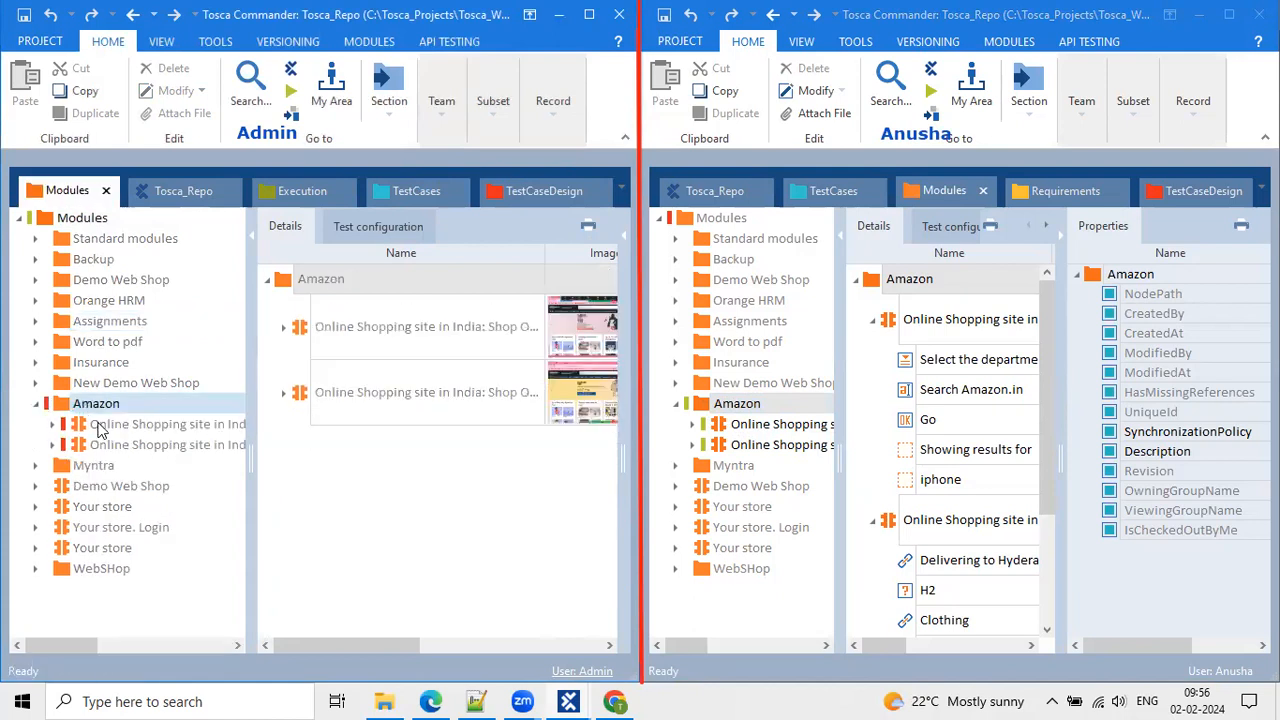
click(92, 424)
click(94, 444)
click(90, 404)
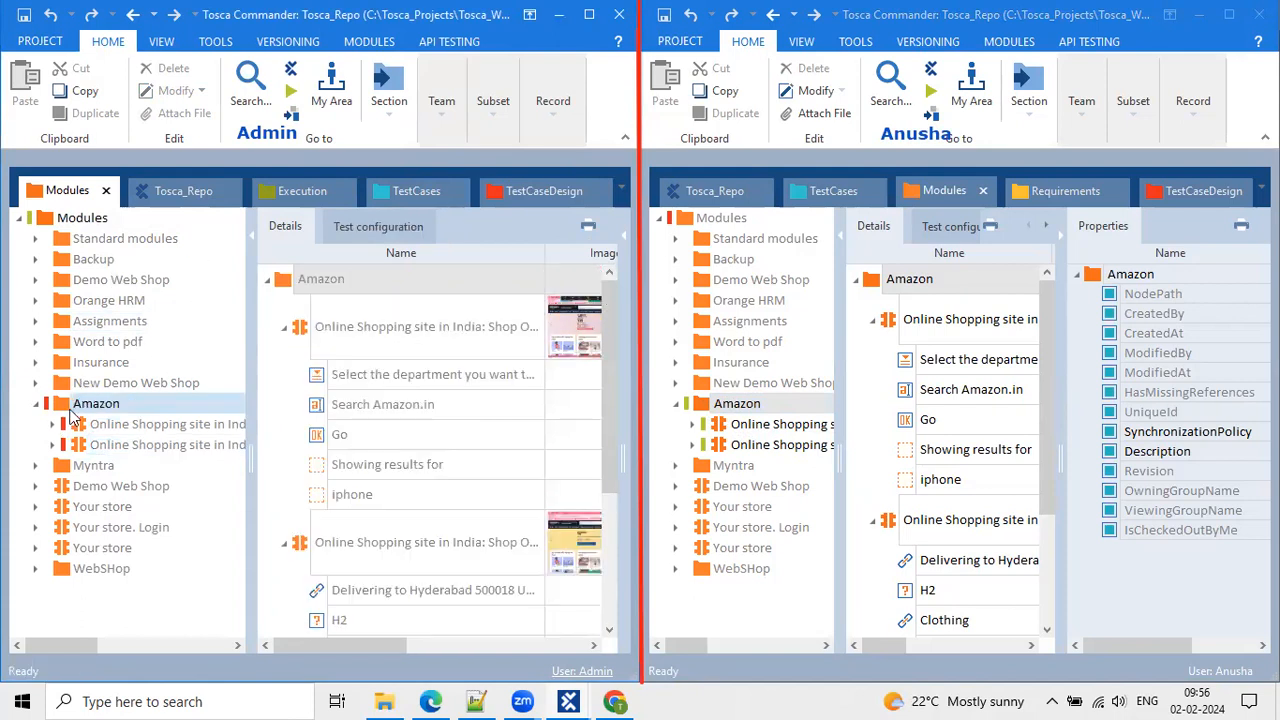
mouse_move(70, 418)
Show Amazon's checkout details to confirm the second user holds it, then close them.
right_click(68, 410)
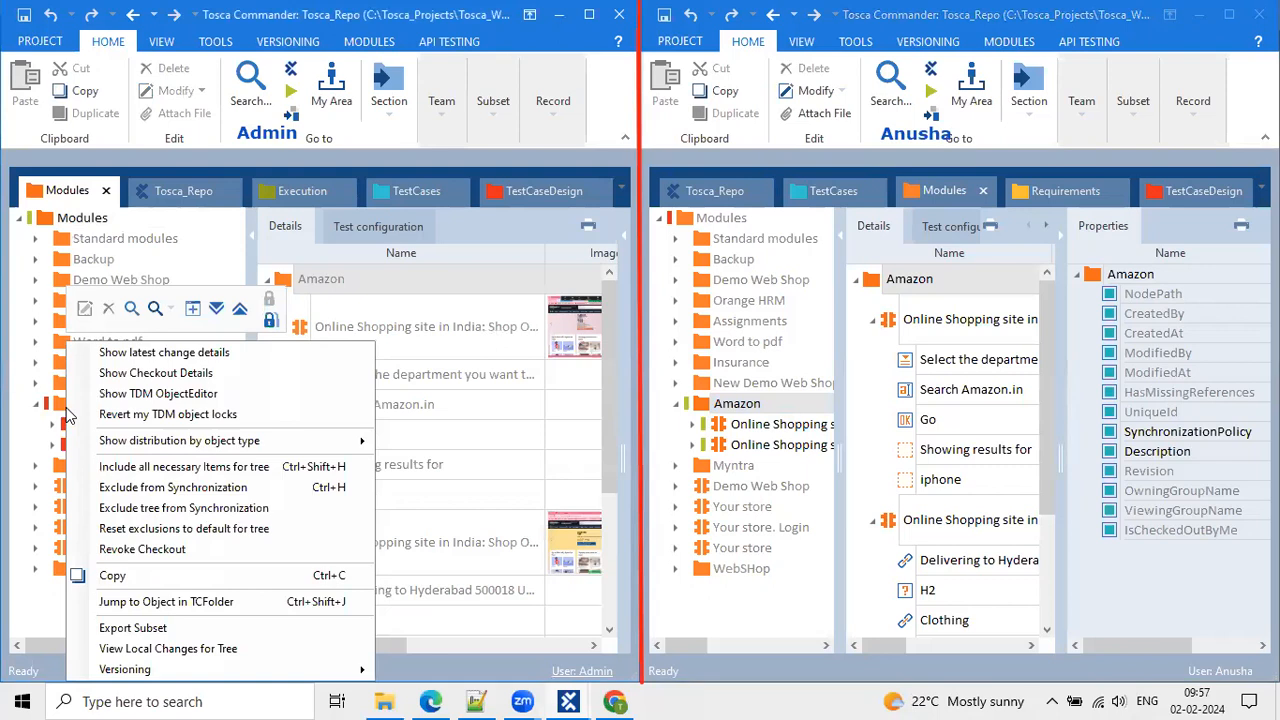
click(175, 378)
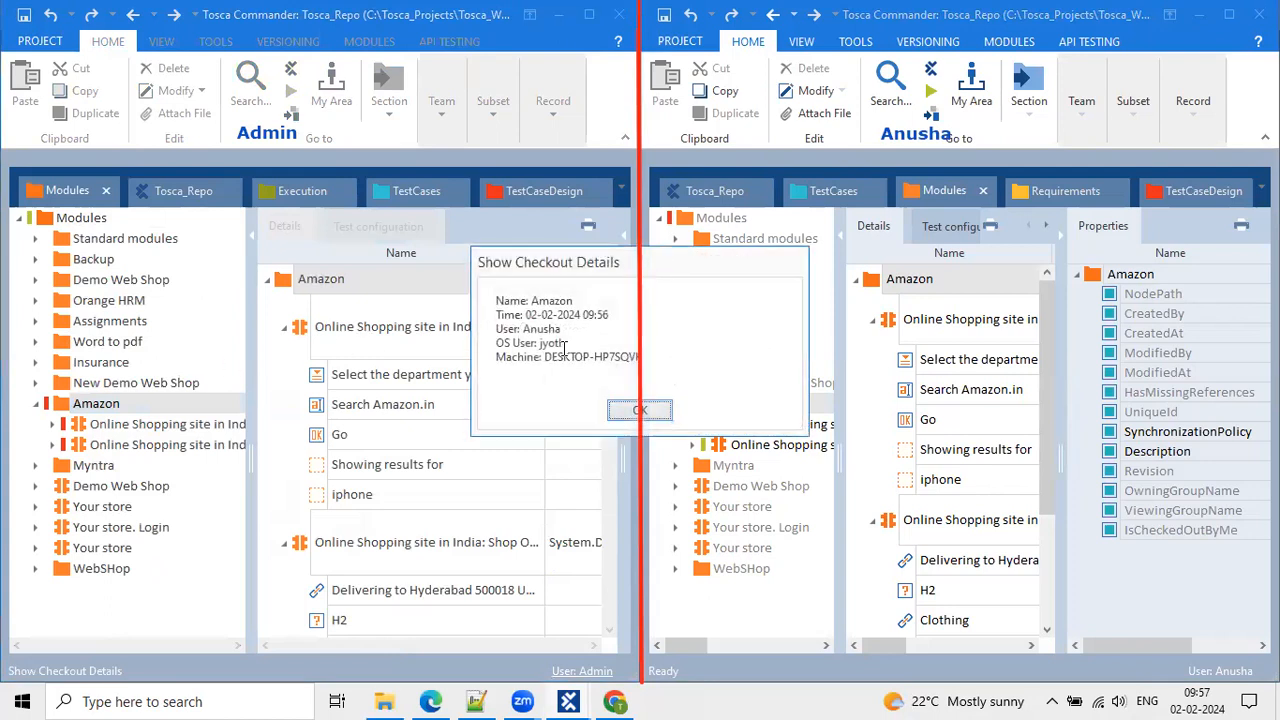
drag(561, 328, 492, 328)
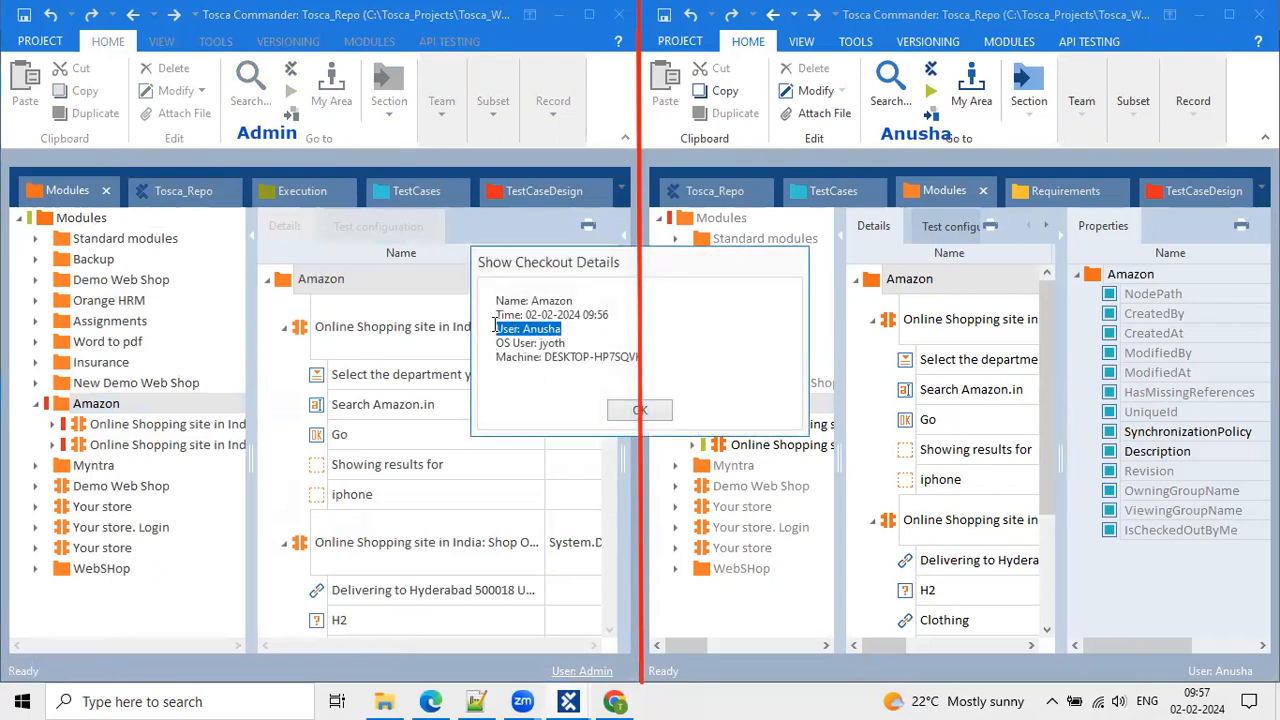
click(660, 412)
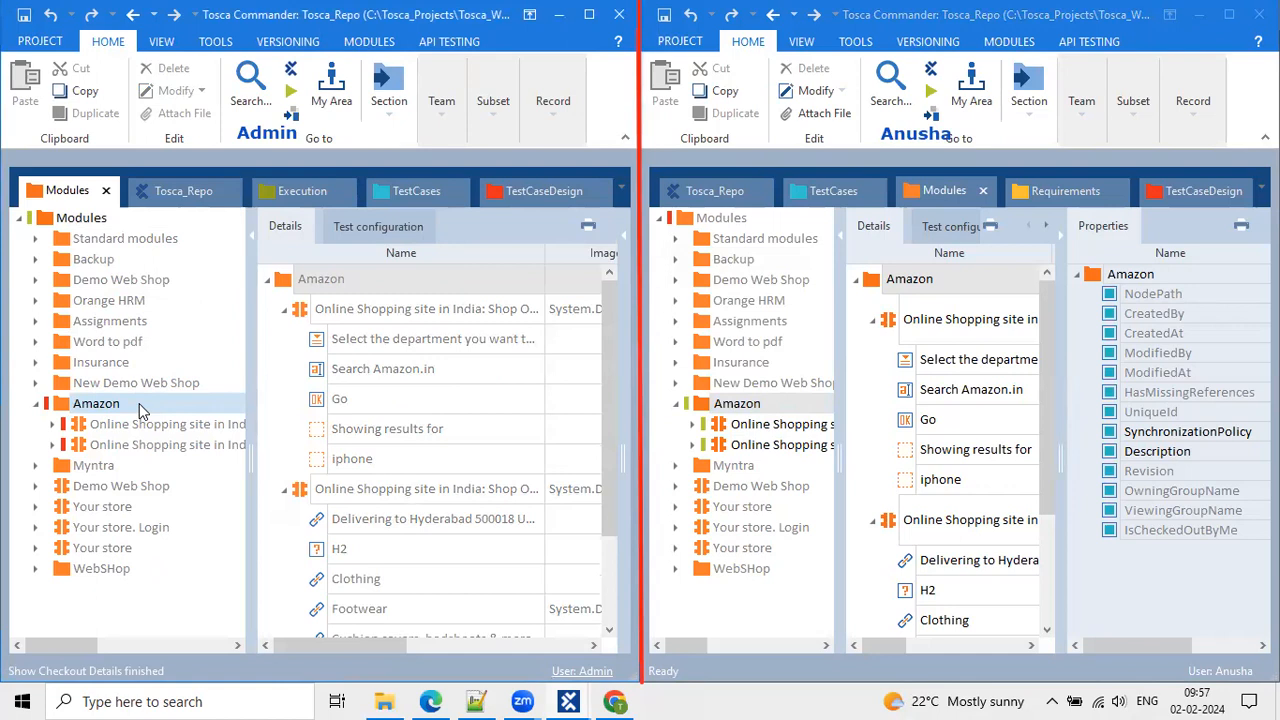
mouse_move(141, 411)
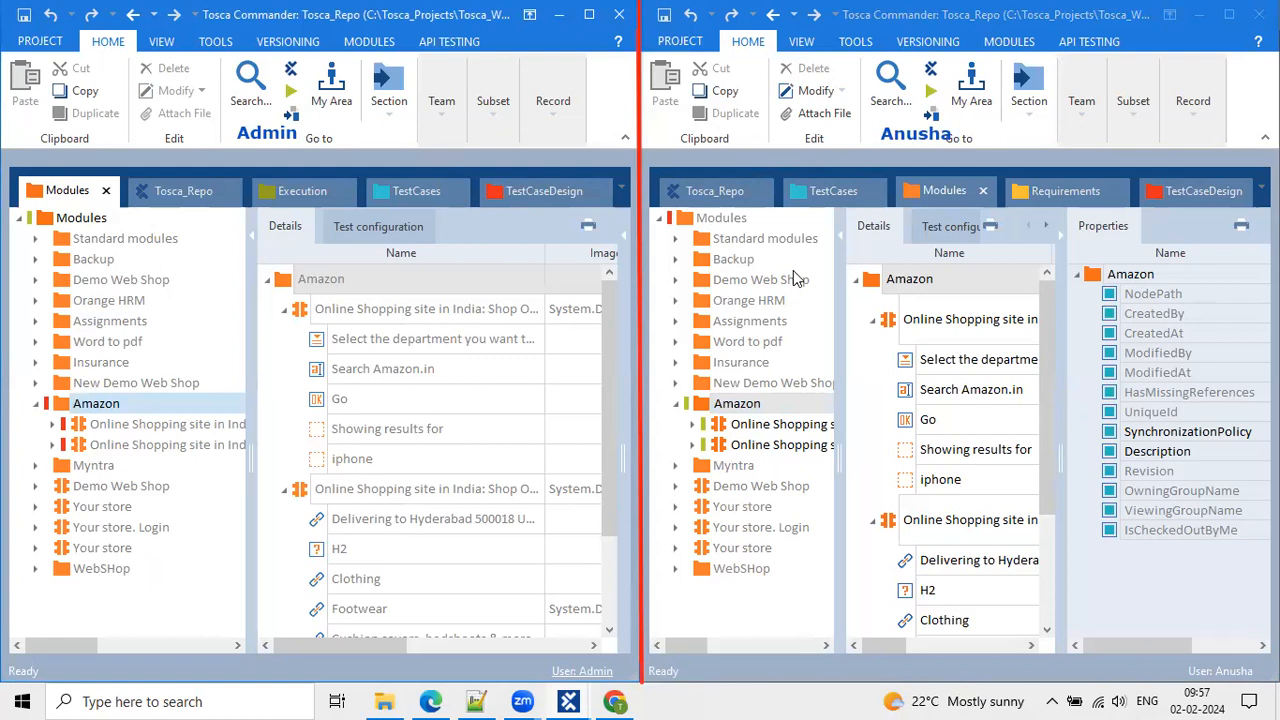
Switch the first workspace to TestCases, widen its tree pane and open the Amazon folder.
click(781, 302)
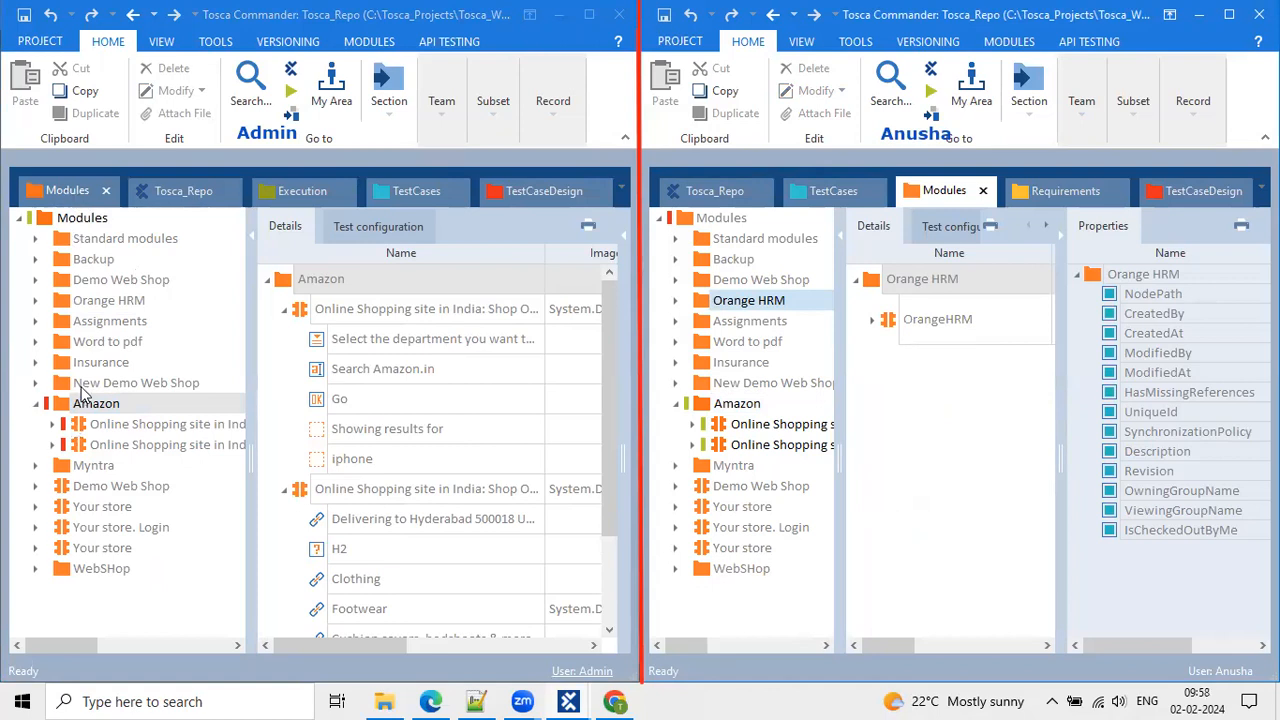
click(399, 203)
click(399, 202)
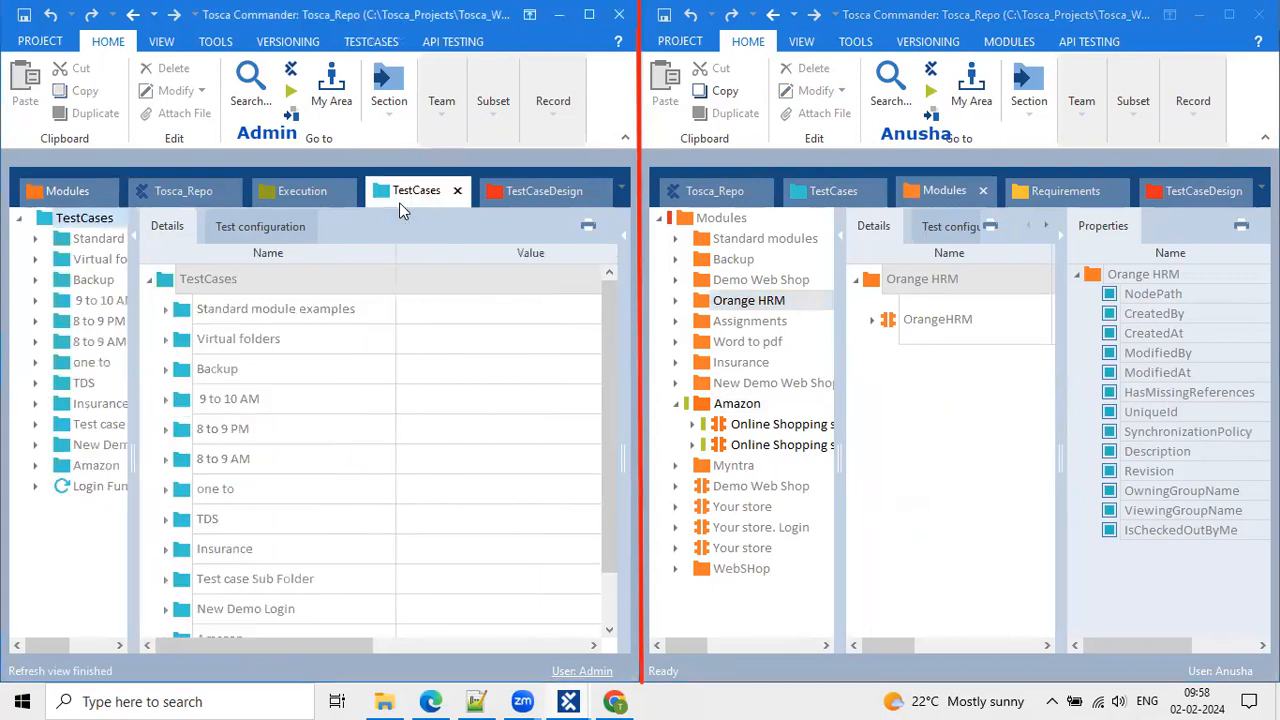
drag(130, 347, 208, 347)
click(90, 467)
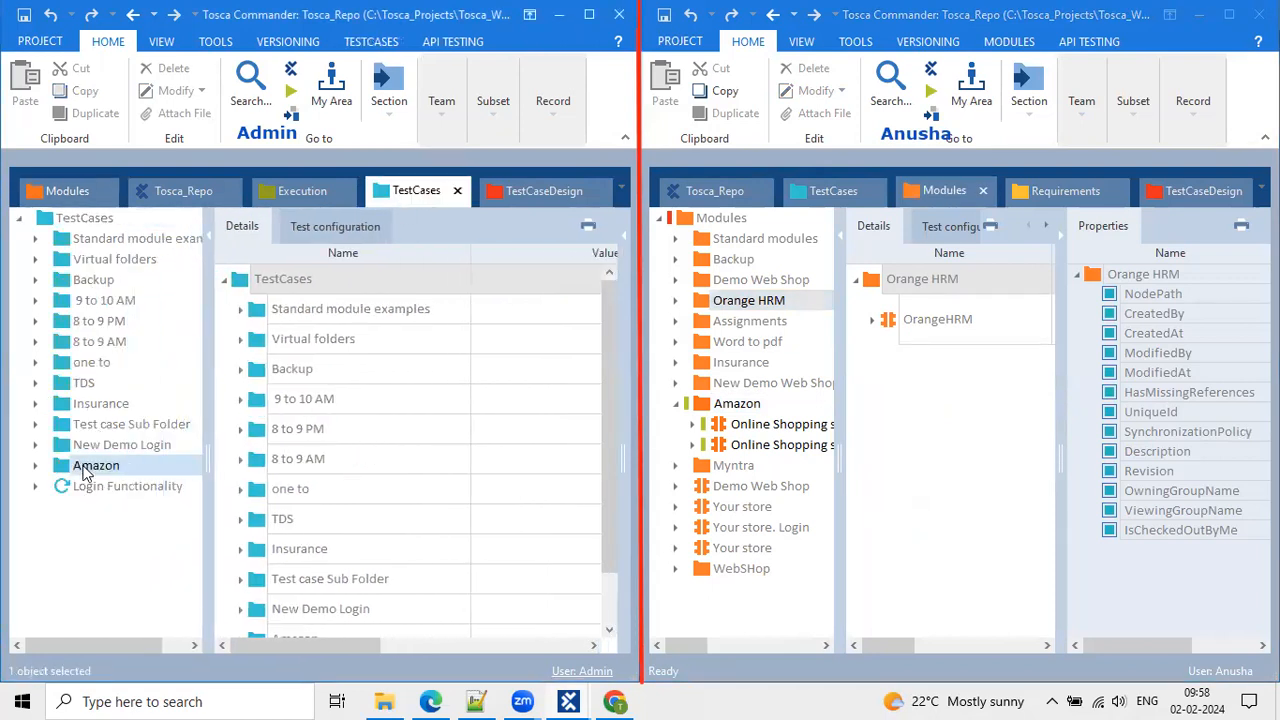
In the second workspace, open TestCases and check out the Amazon folder tree.
click(828, 192)
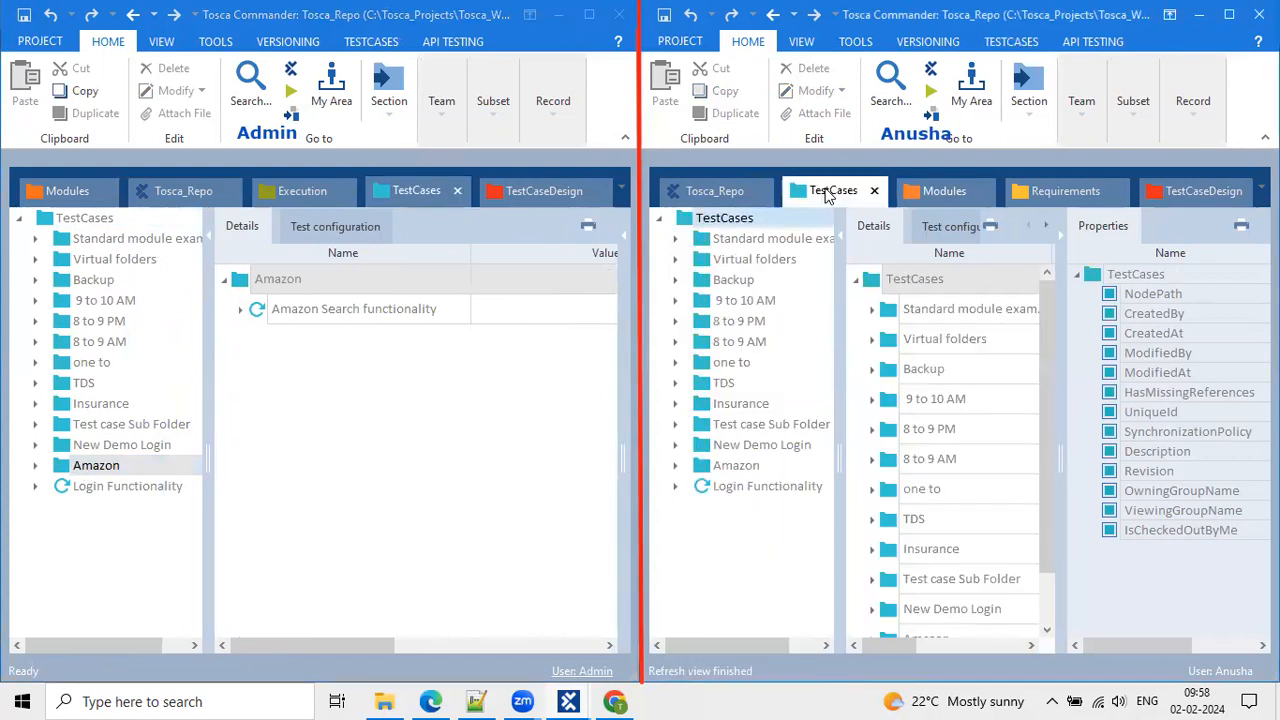
click(710, 467)
click(674, 466)
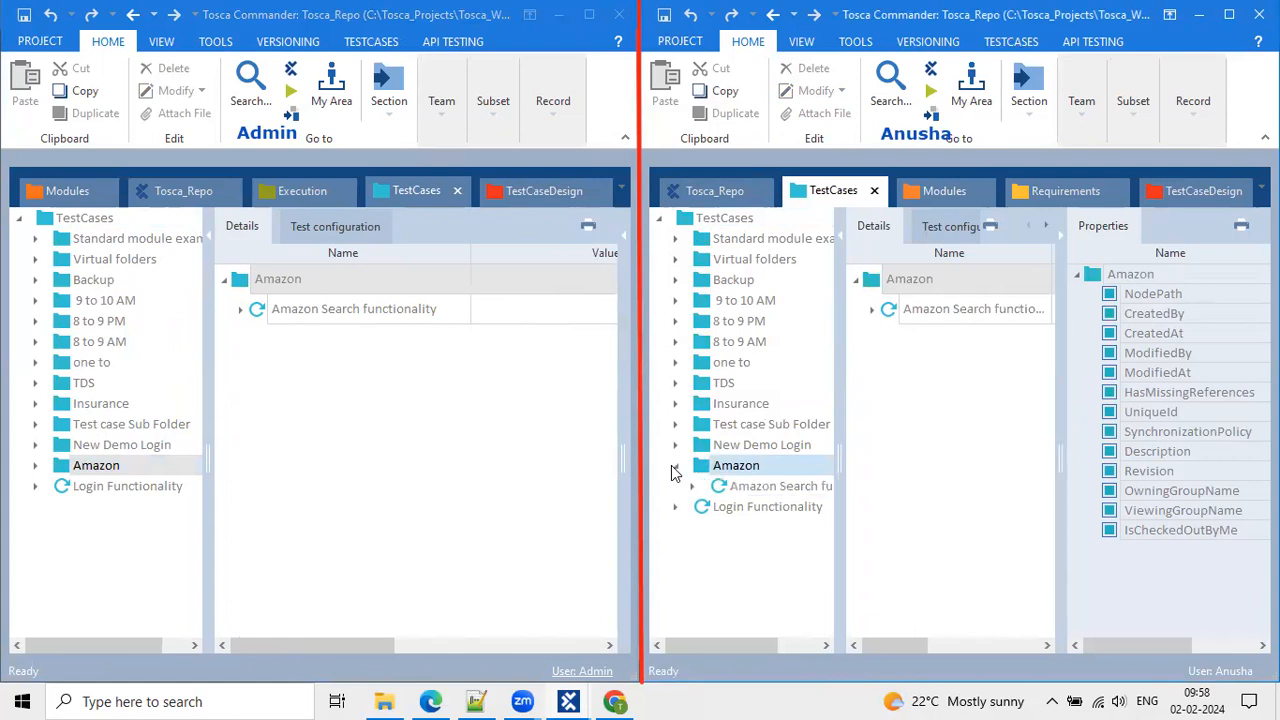
click(1074, 116)
click(1137, 205)
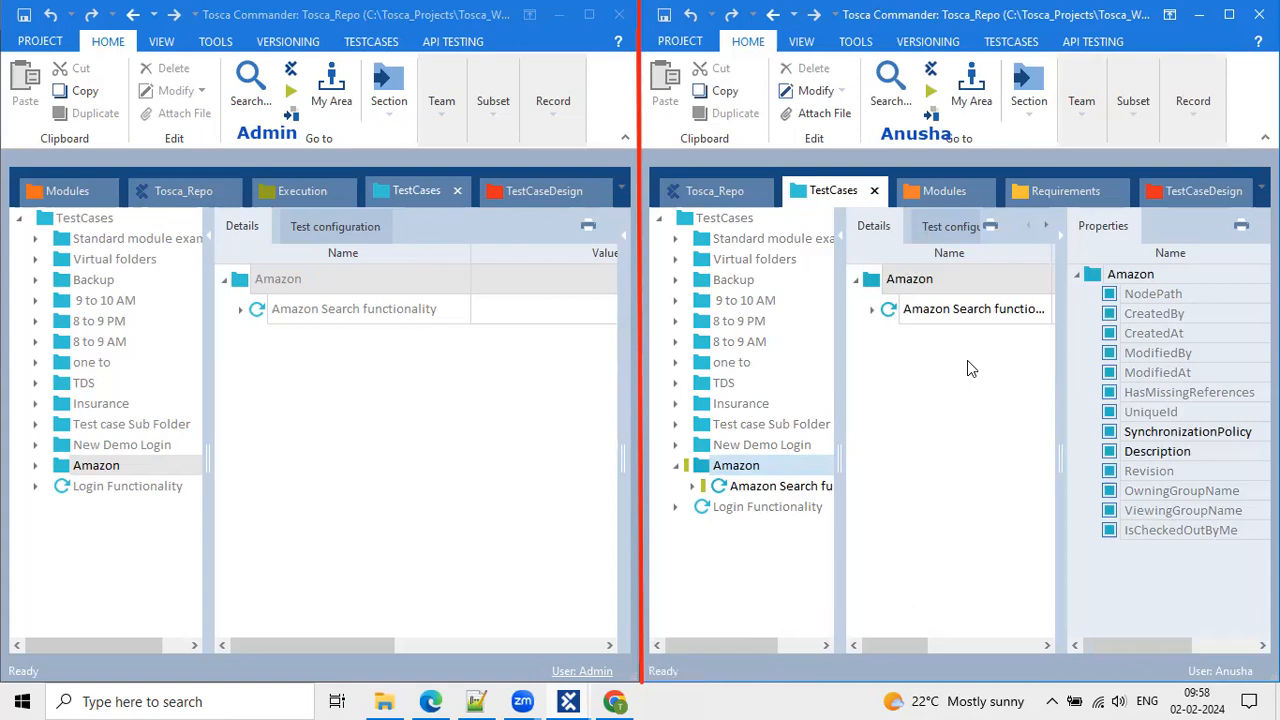
Update the first workspace, then check out its whole TestCases tree, confirming 137 objects.
click(53, 218)
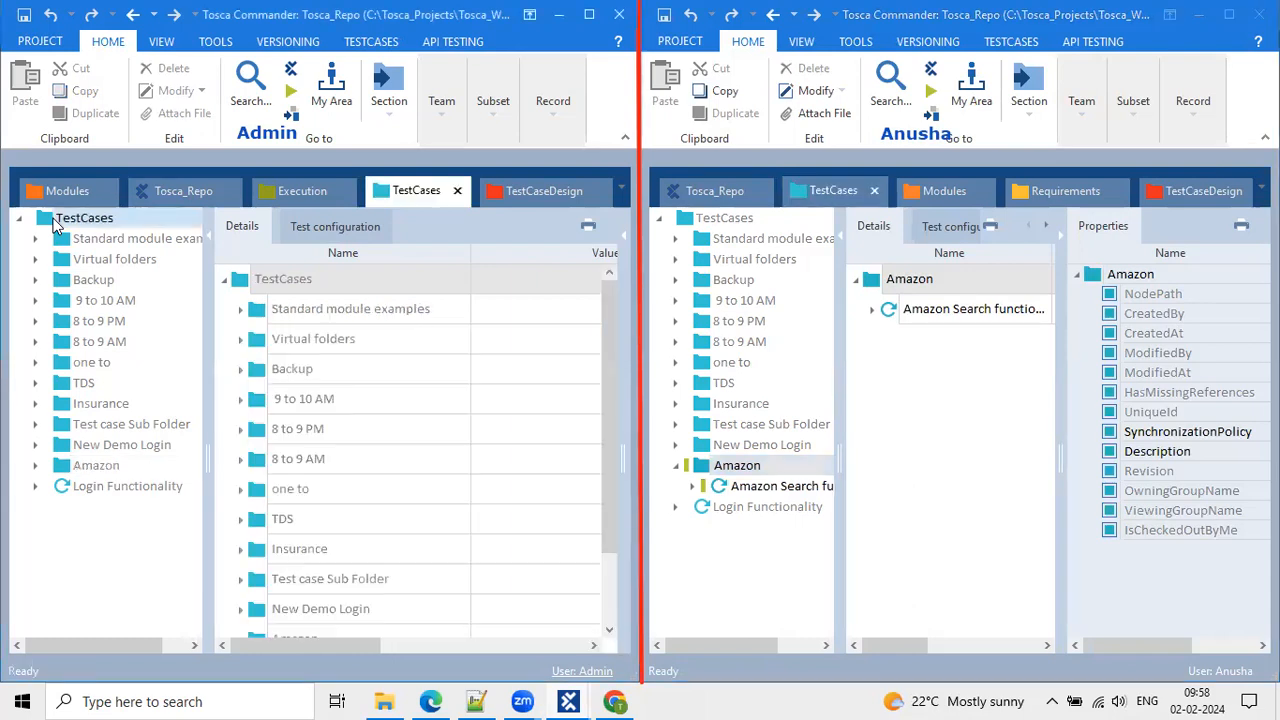
click(444, 118)
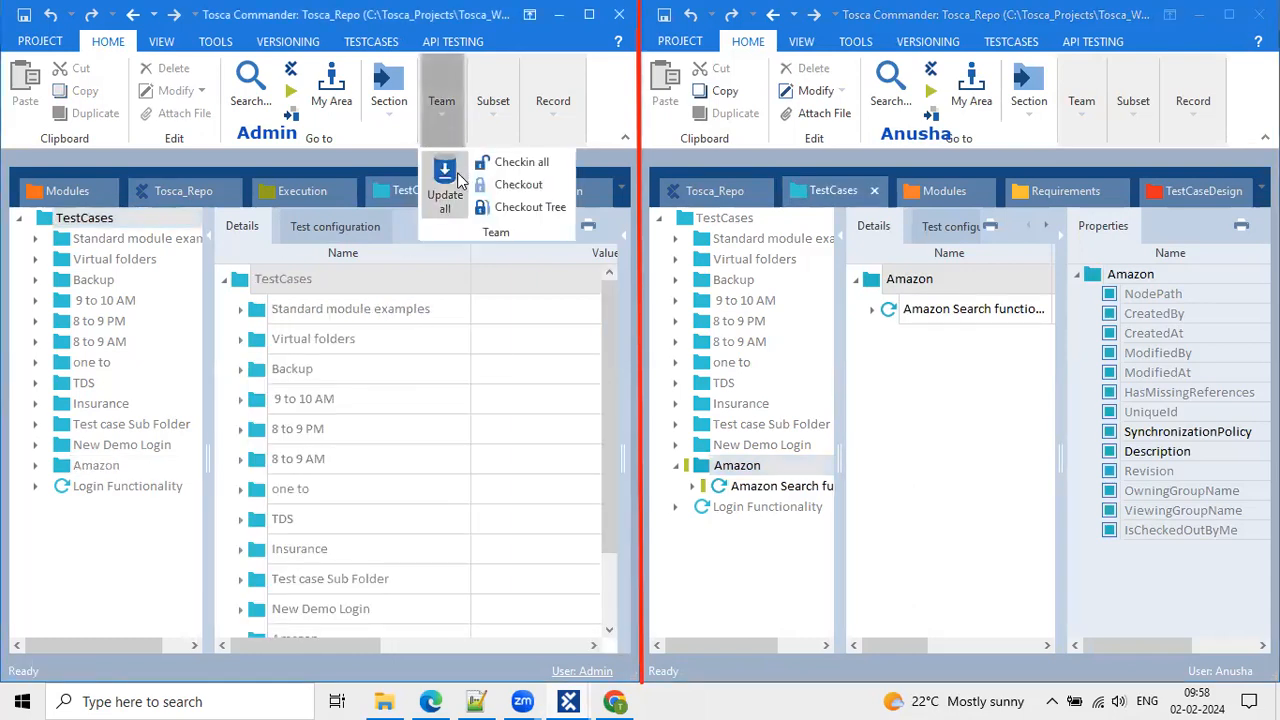
click(445, 185)
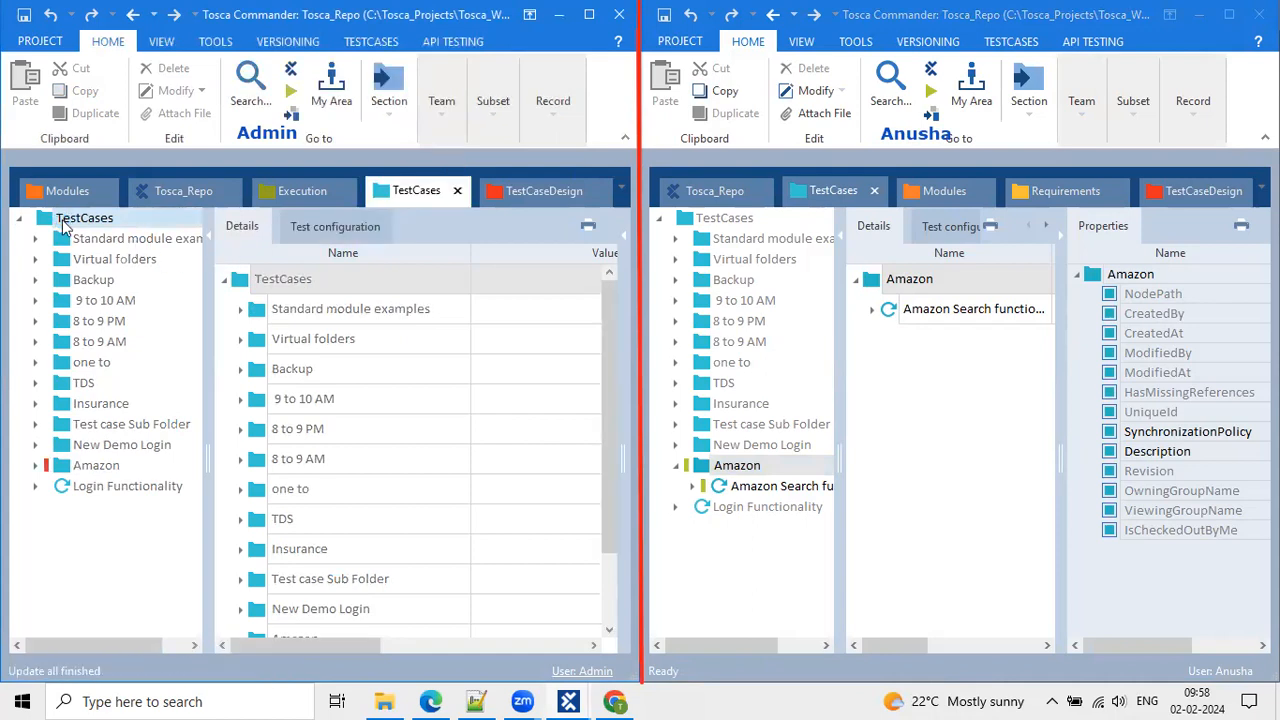
click(446, 120)
click(521, 208)
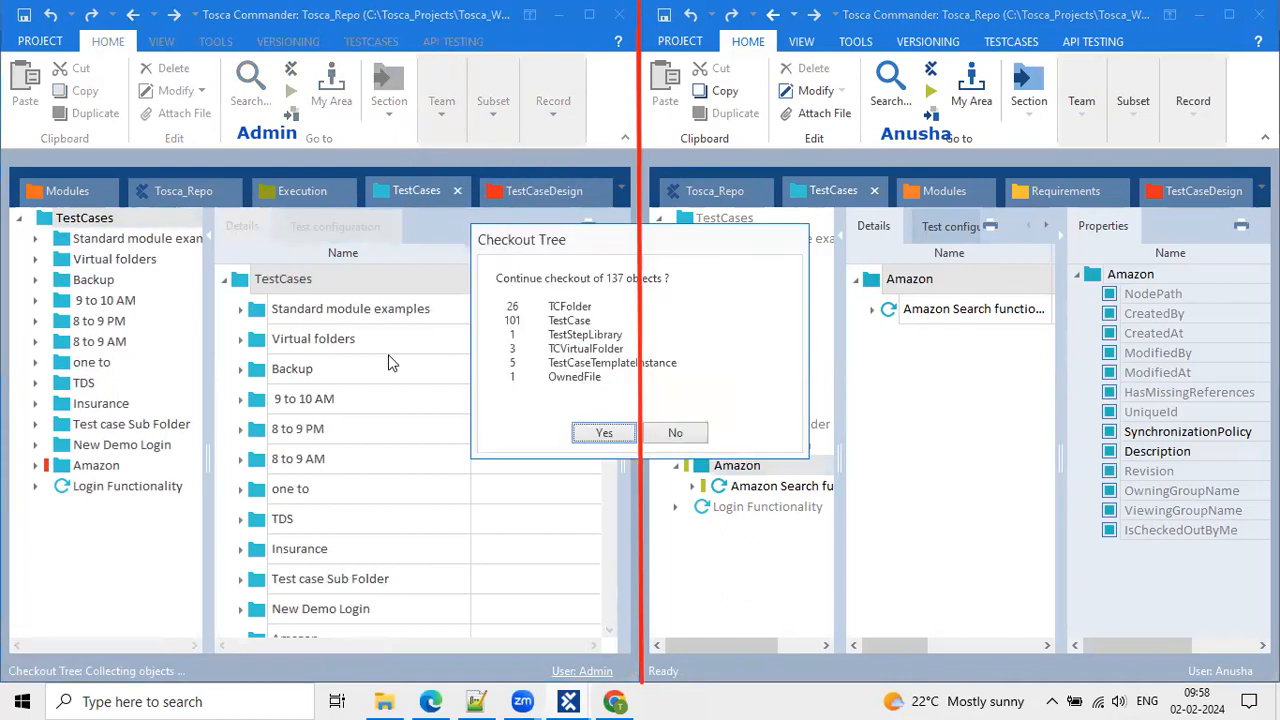
click(600, 434)
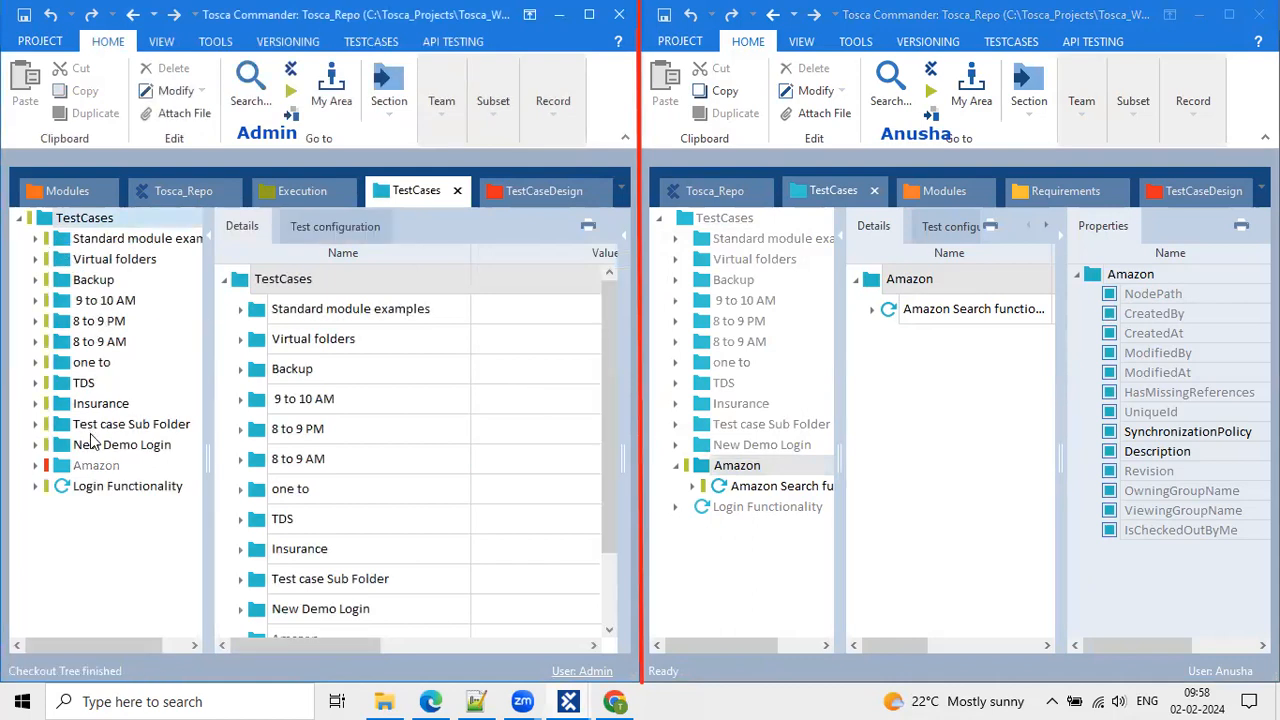
Expand the 8 to 9 AM folder and browse its contents, ending on Insurance.
click(35, 323)
click(35, 341)
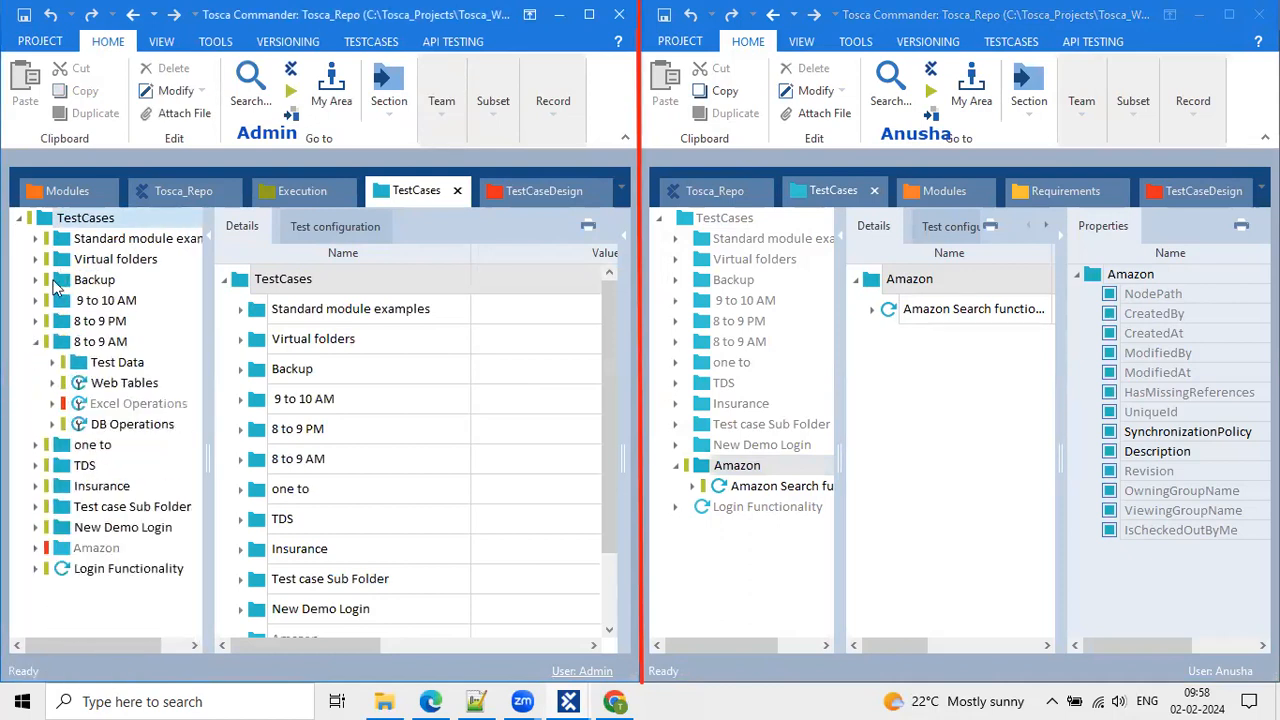
click(35, 341)
click(90, 362)
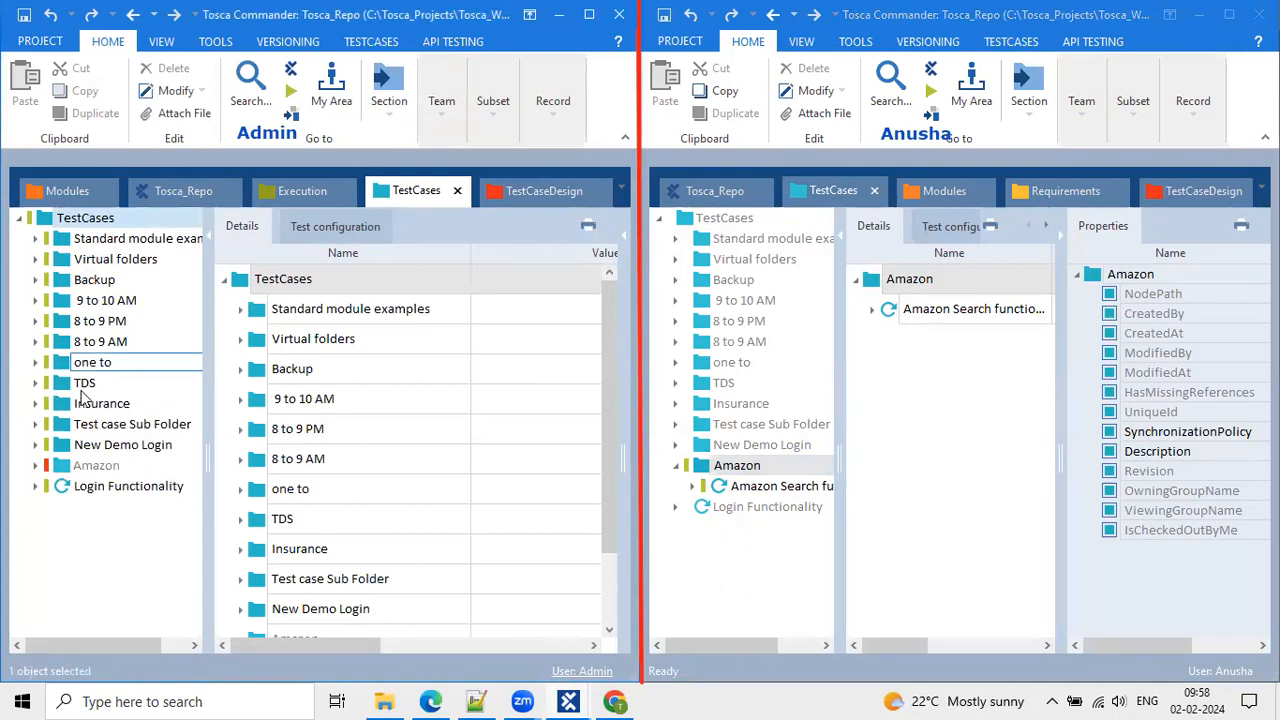
click(35, 341)
click(112, 488)
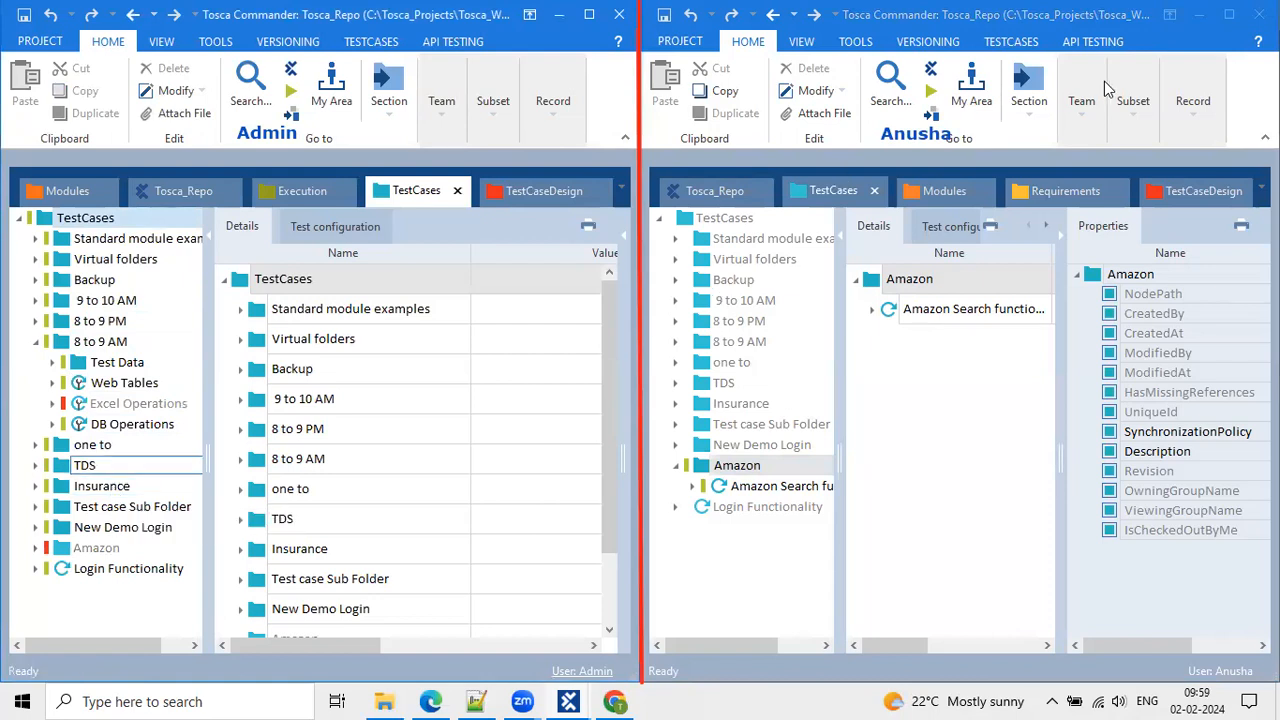
Run Update all in the second workspace, then expand and collapse the Insurance folder to view its test cases.
click(1079, 98)
click(1105, 195)
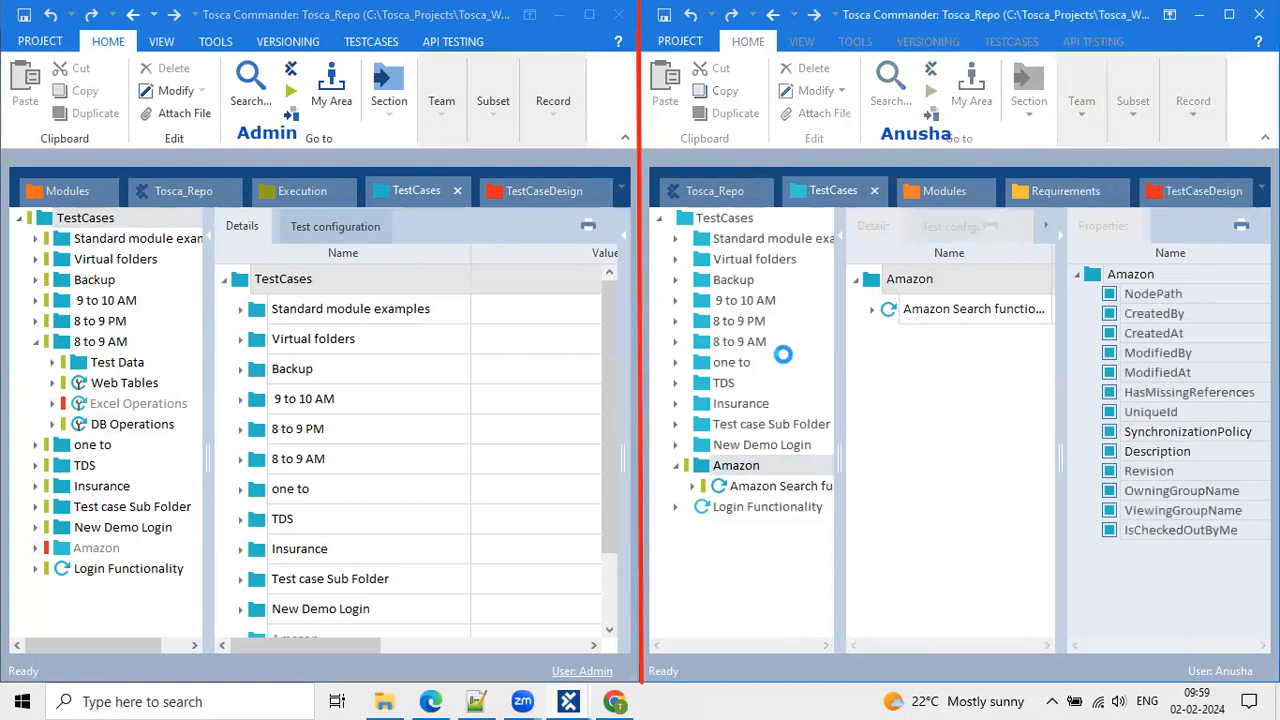
click(729, 405)
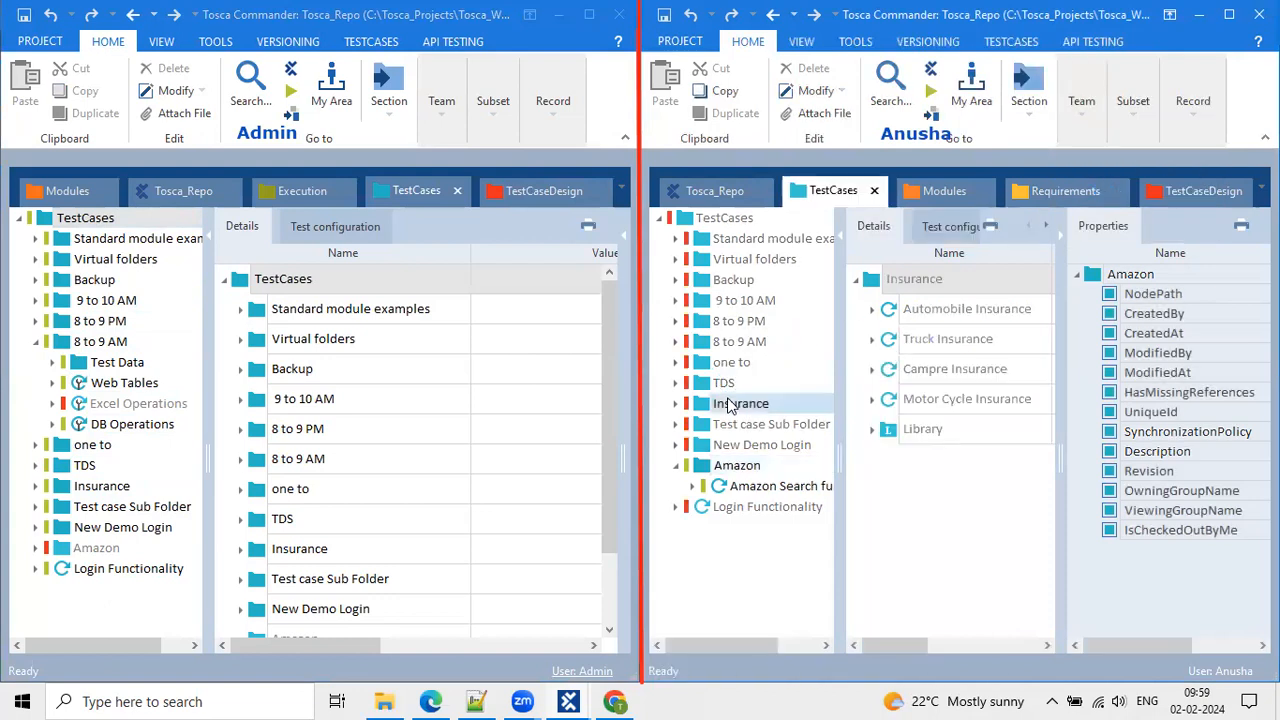
click(677, 405)
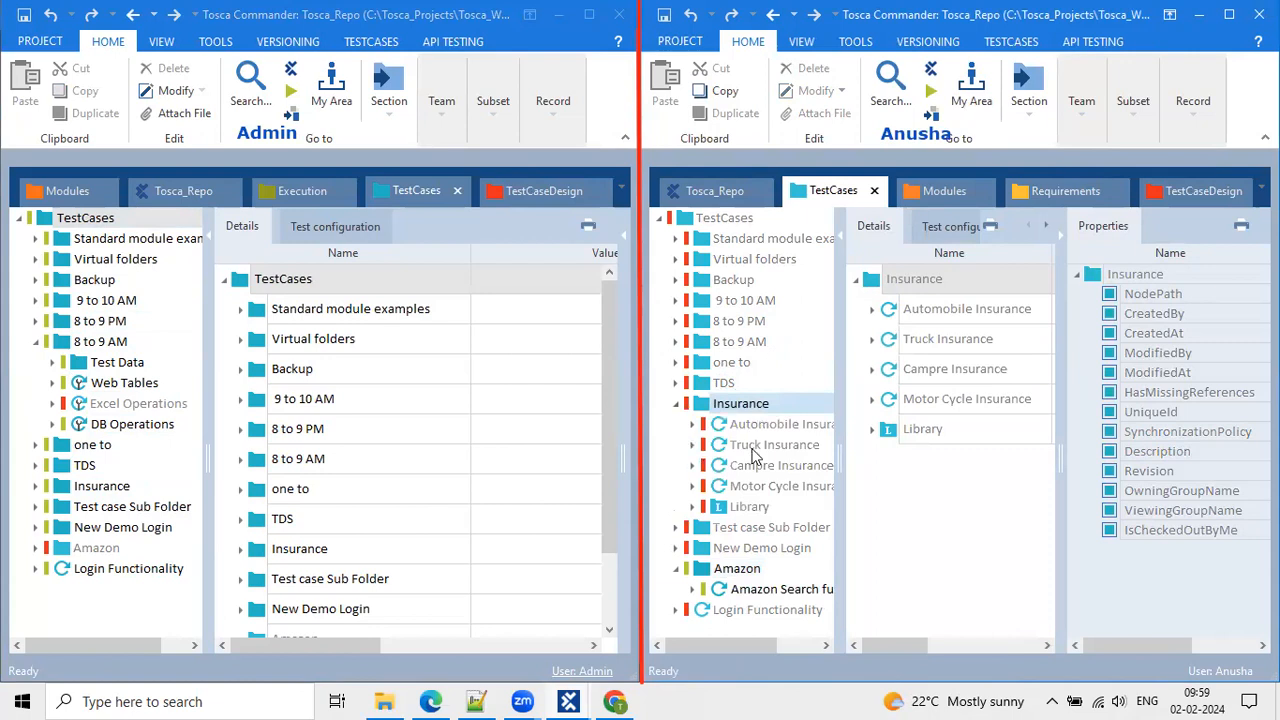
click(677, 404)
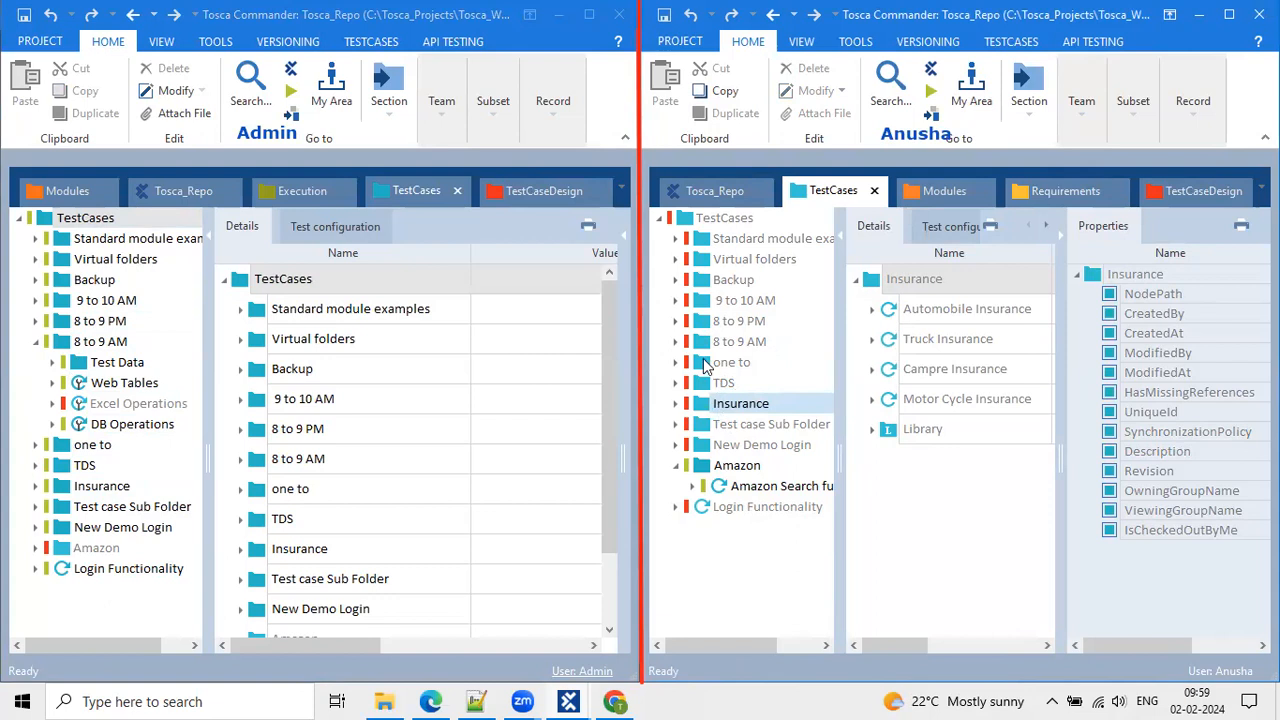
mouse_move(705, 367)
Expand 8 to 9 AM in the second workspace and select Login Functionality in the first.
click(677, 342)
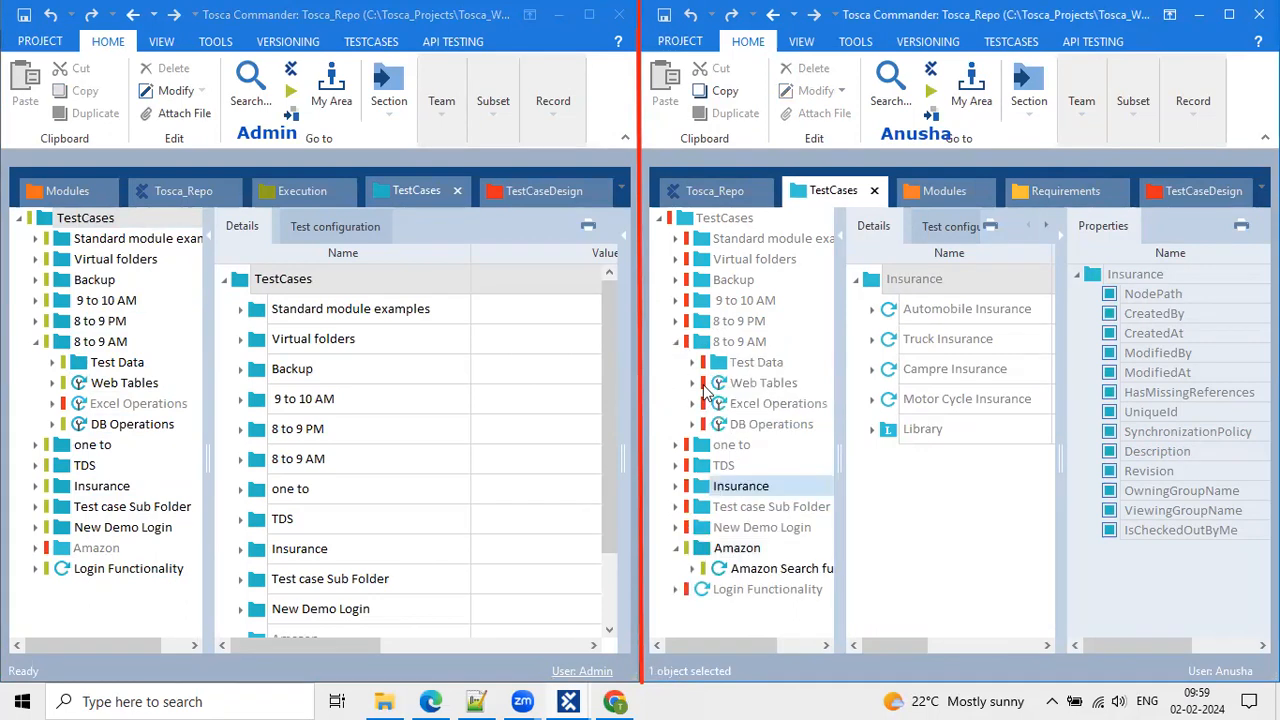
mouse_move(705, 393)
click(172, 568)
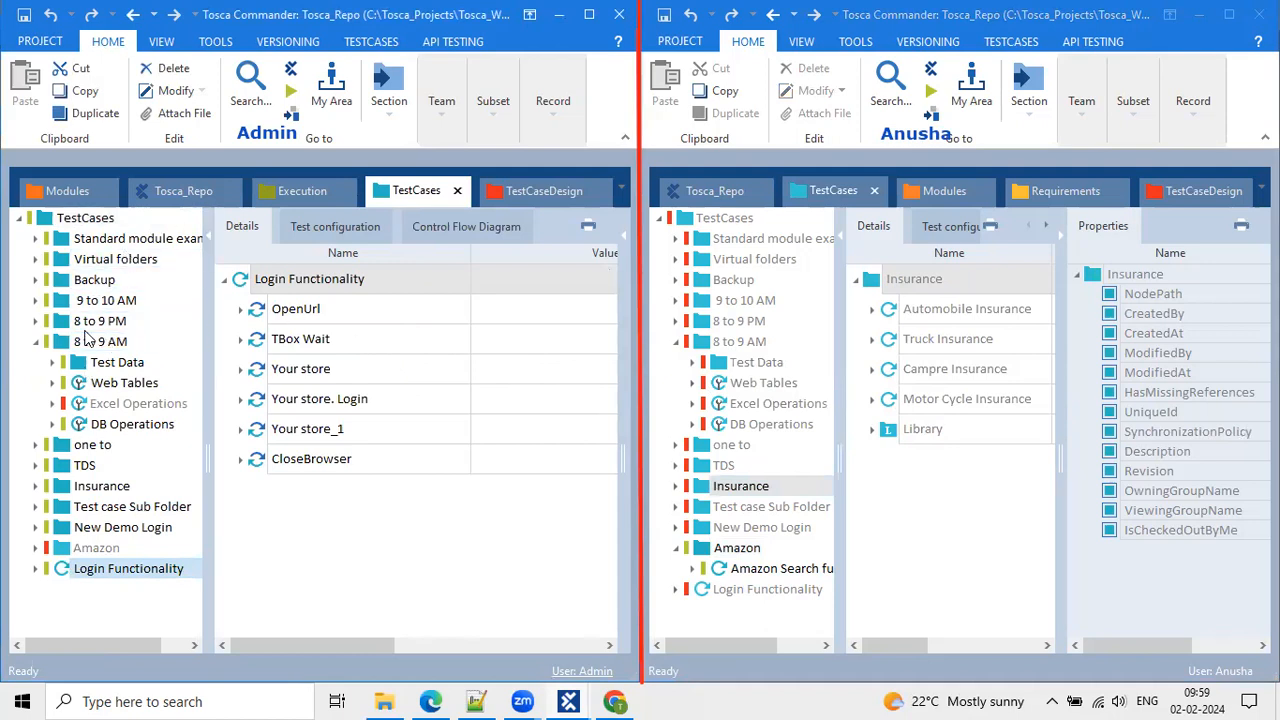
click(36, 342)
Browse 9 to 10 AM, TDS and 8 to 9 AM on the left, then select Amazon on the right.
click(84, 304)
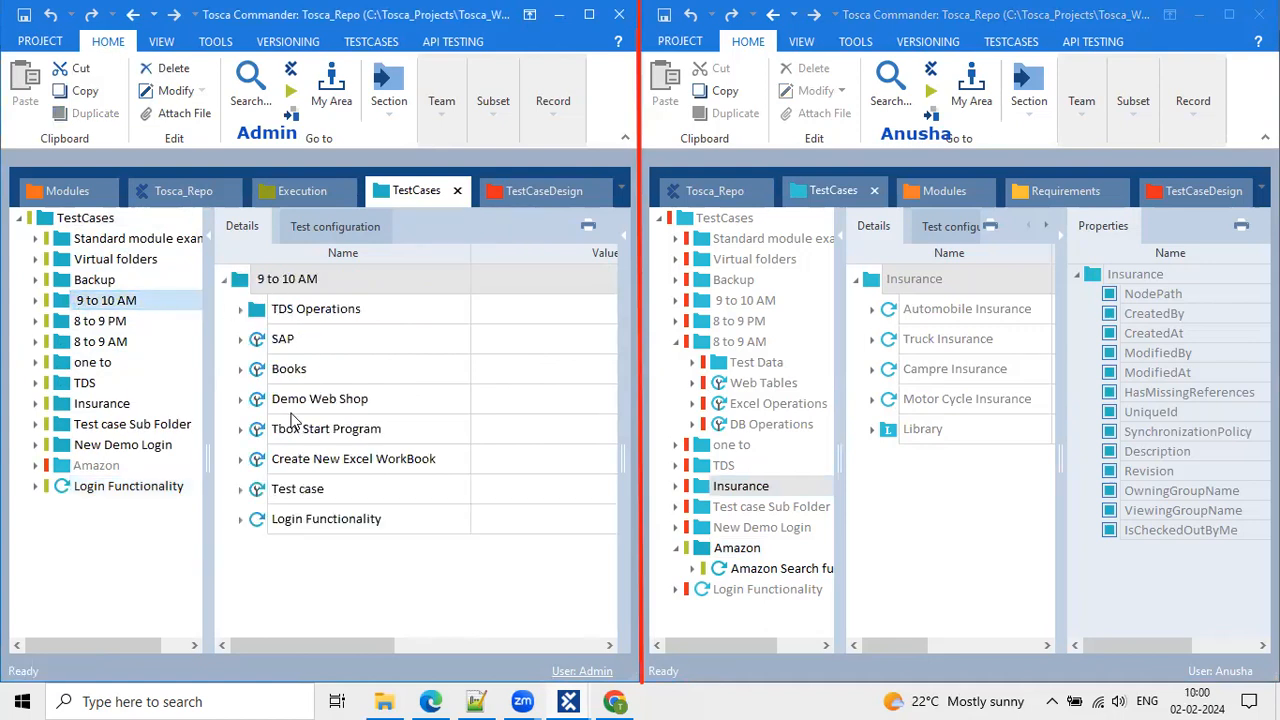
click(84, 385)
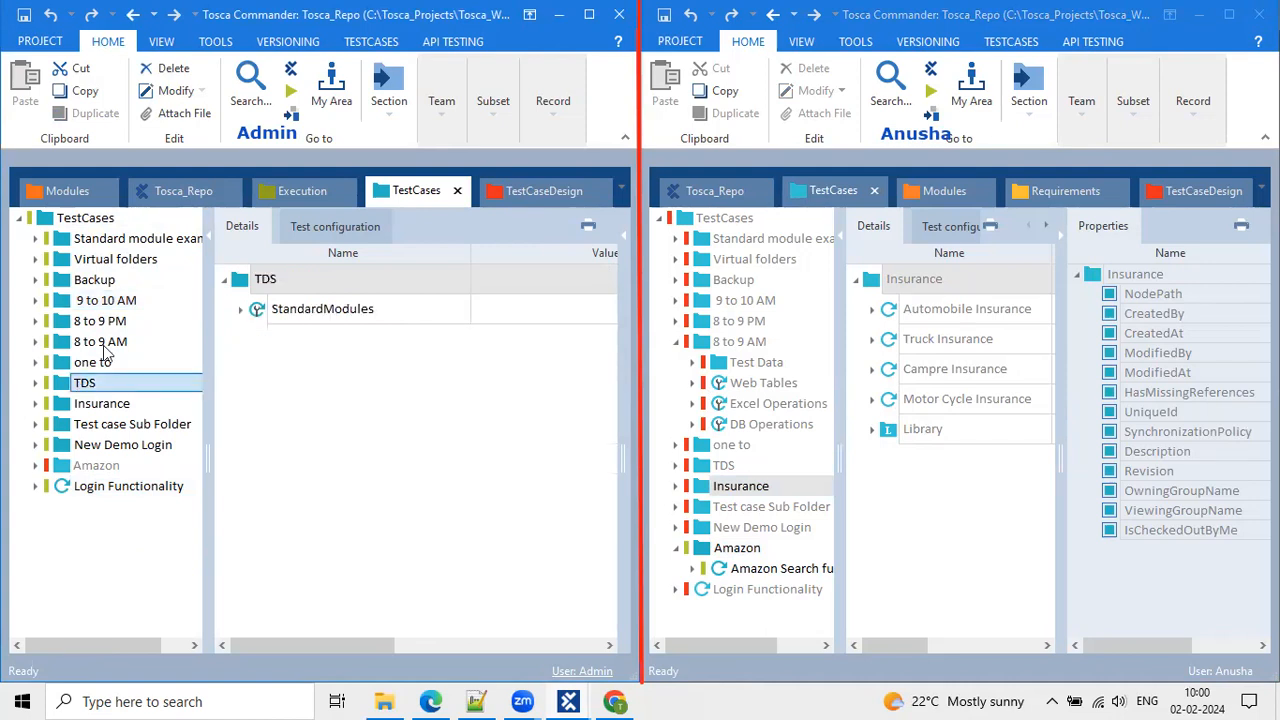
click(100, 342)
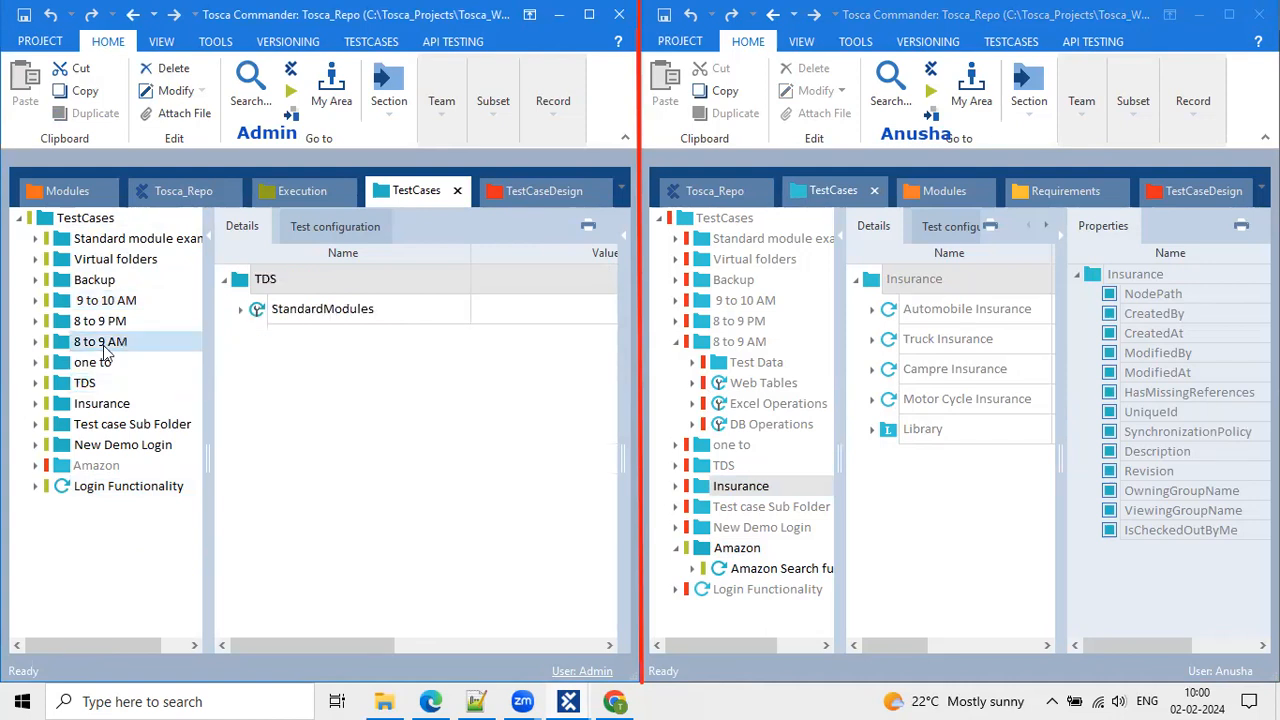
click(870, 283)
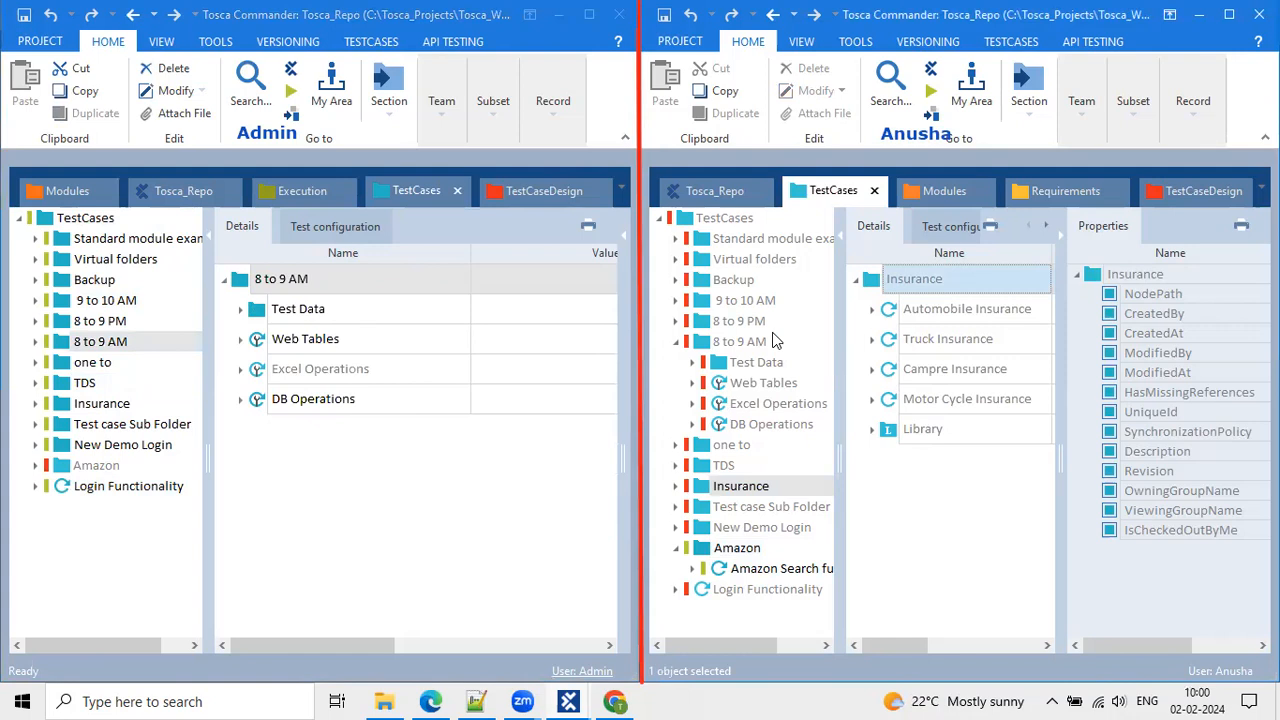
click(708, 546)
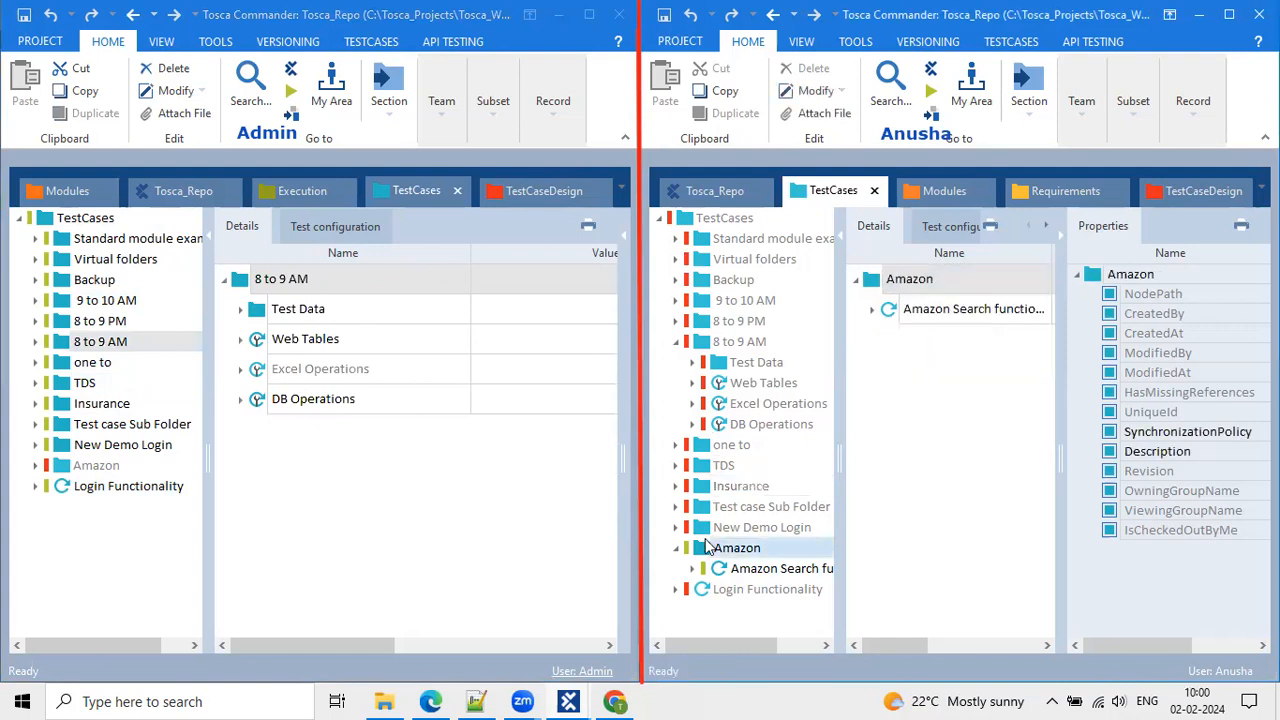
Create a new folder named 'Amazon _list' inside the Amazon folder.
right_click(708, 546)
click(719, 176)
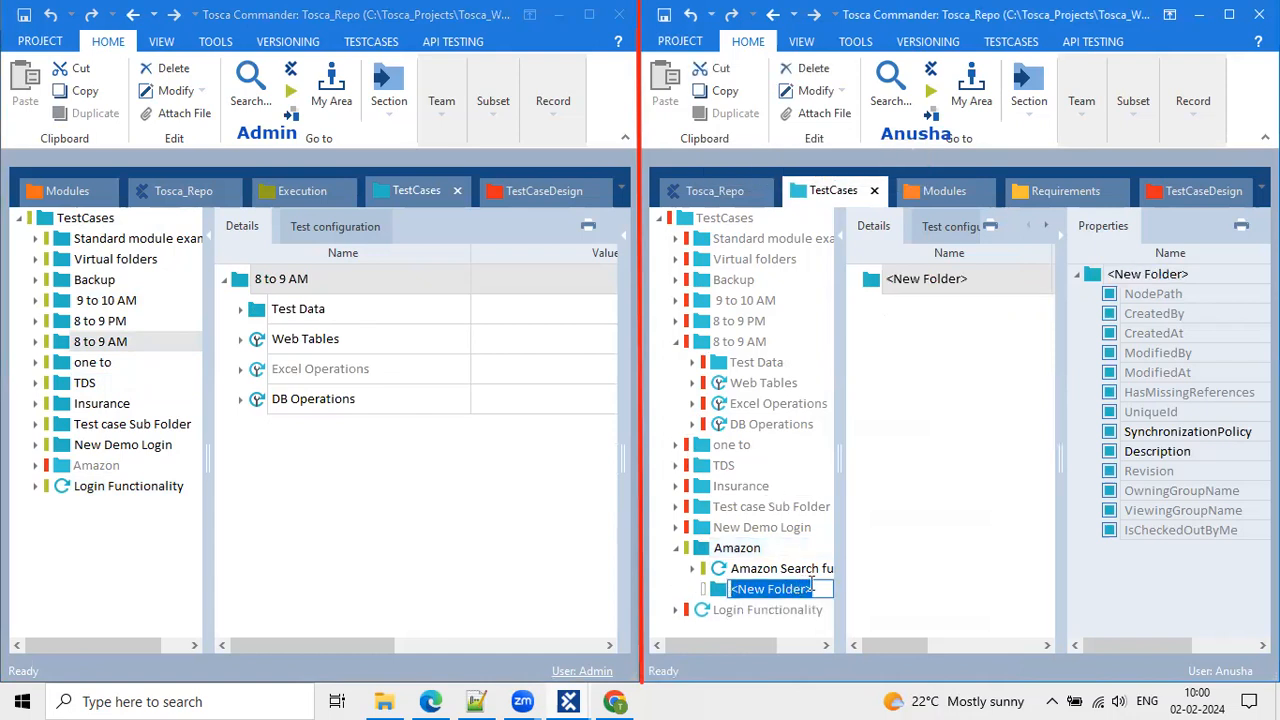
key(BackSpace)
text(Amazon)
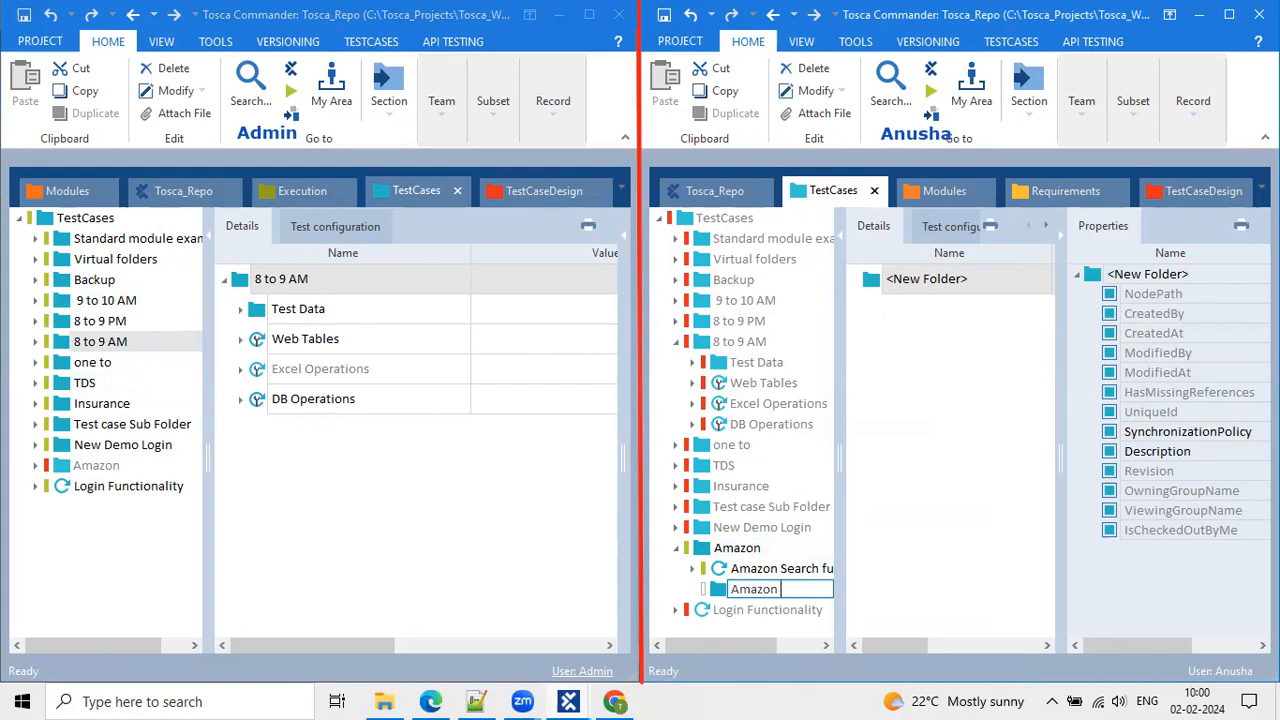
text( _list)
key(Return)
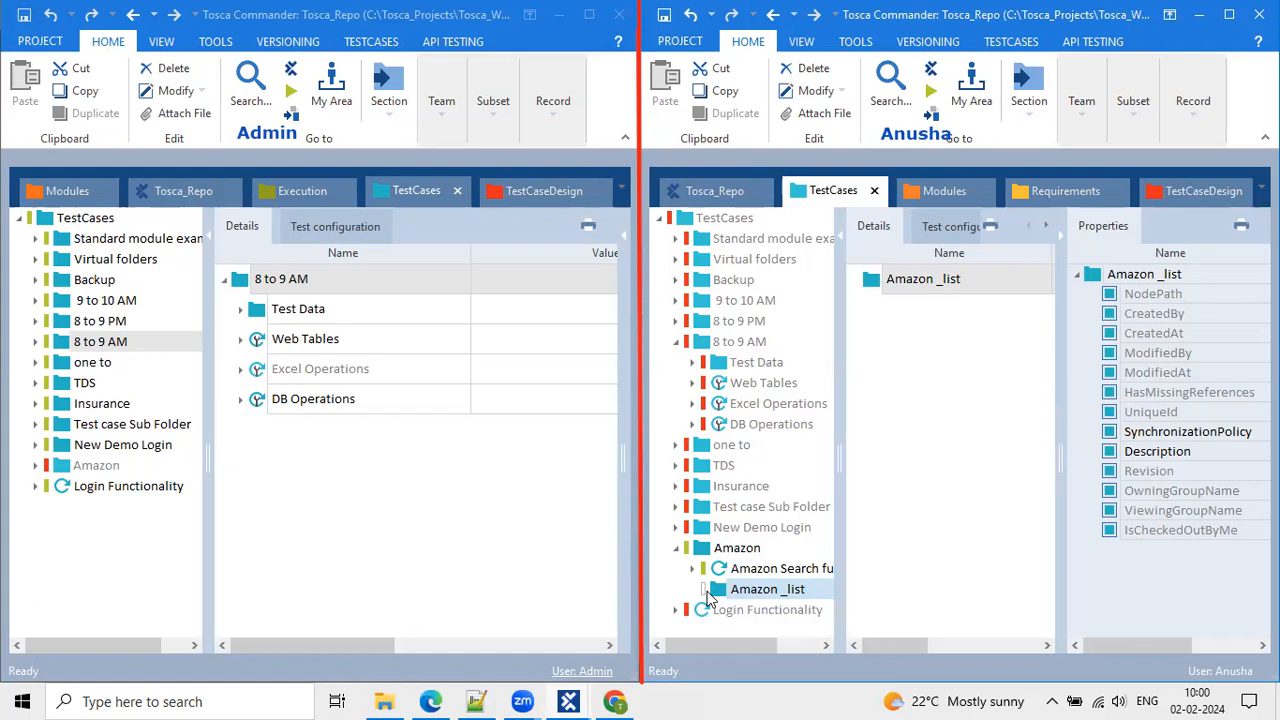
Collapse 8 to 9 AM and snip the Amazon part of the tree.
click(677, 341)
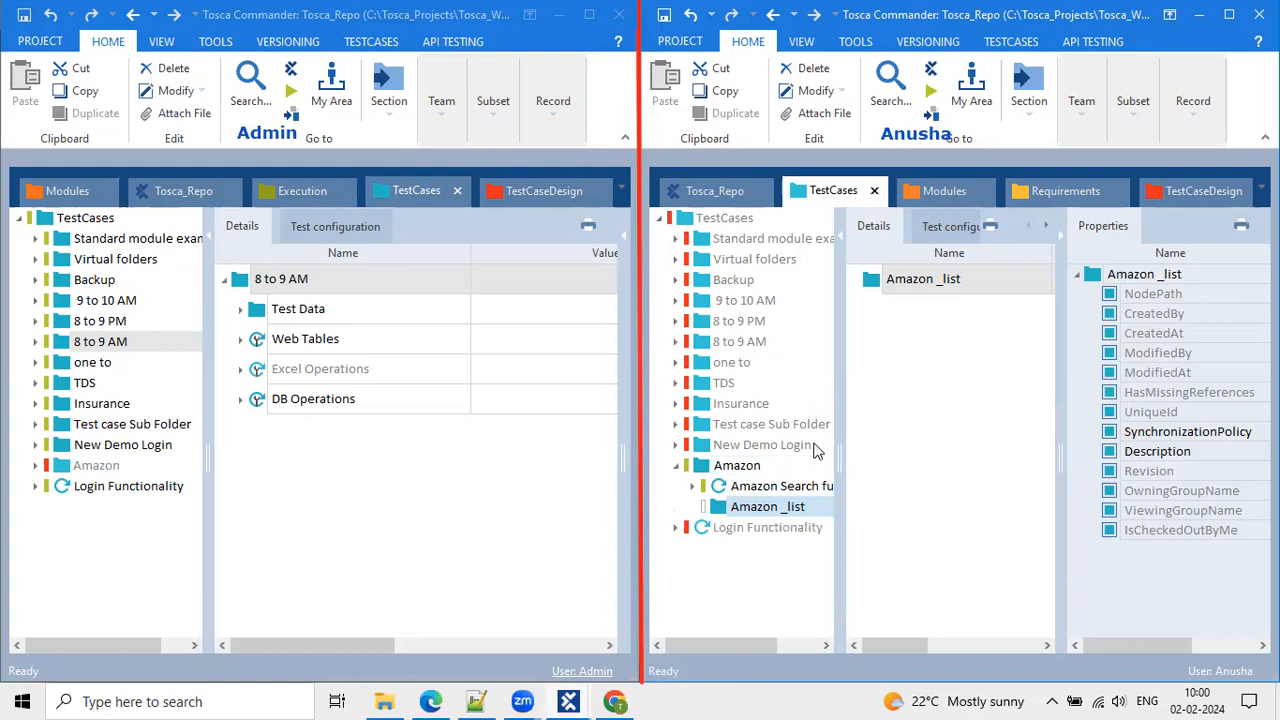
key(super+shift+s)
drag(656, 420, 845, 547)
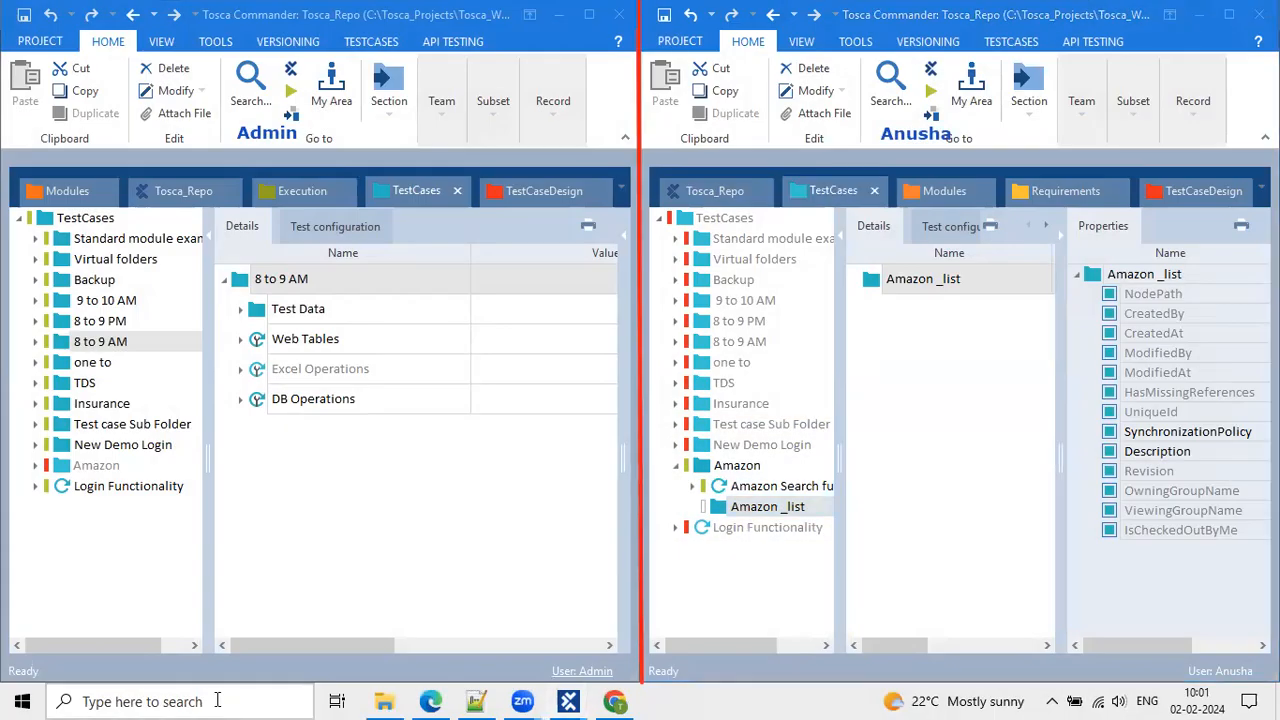
Launch Paint from the Windows search.
click(217, 701)
text(paint)
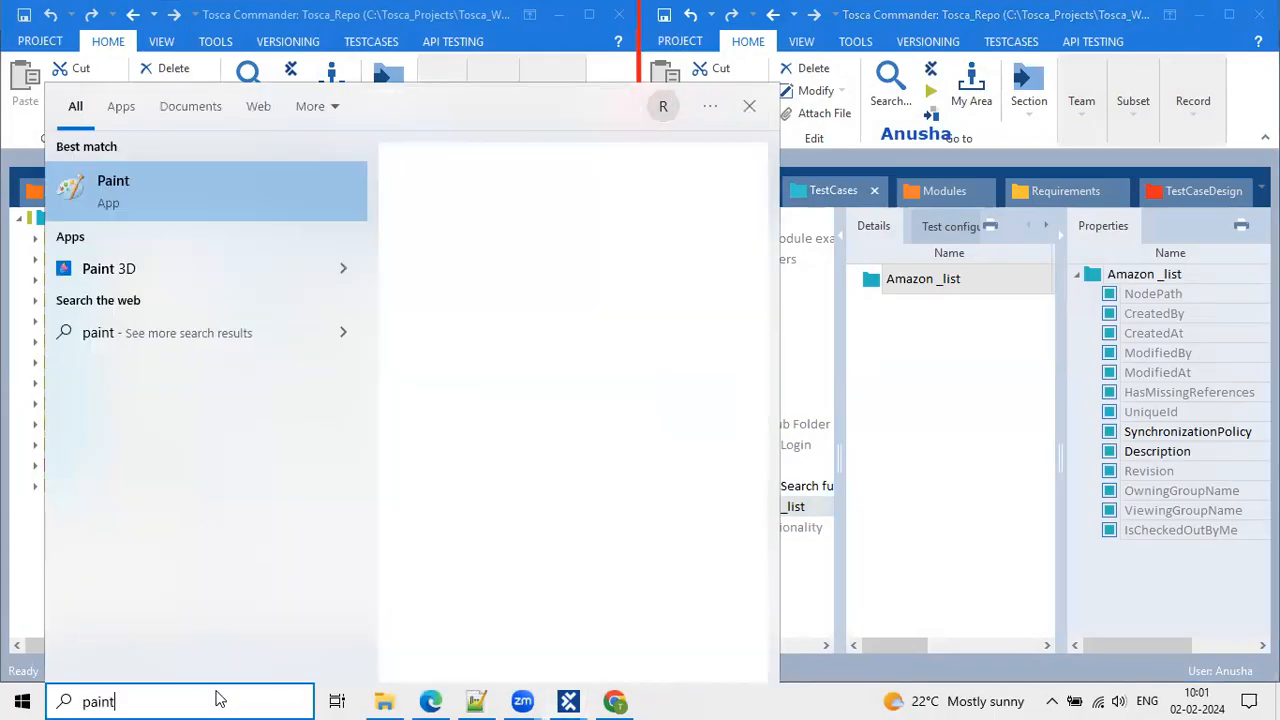
key(Return)
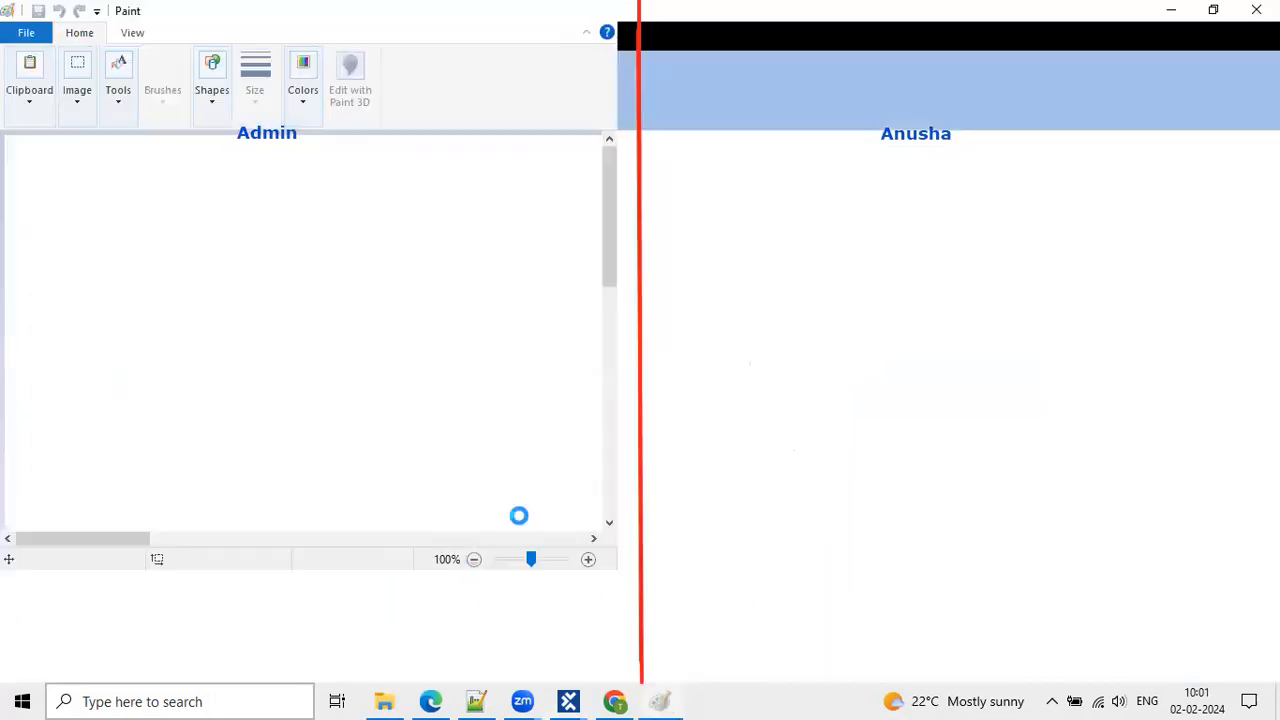
Paste the Amazon tree snip, enlarge and centre it, then minimize Paint.
key(ctrl+v)
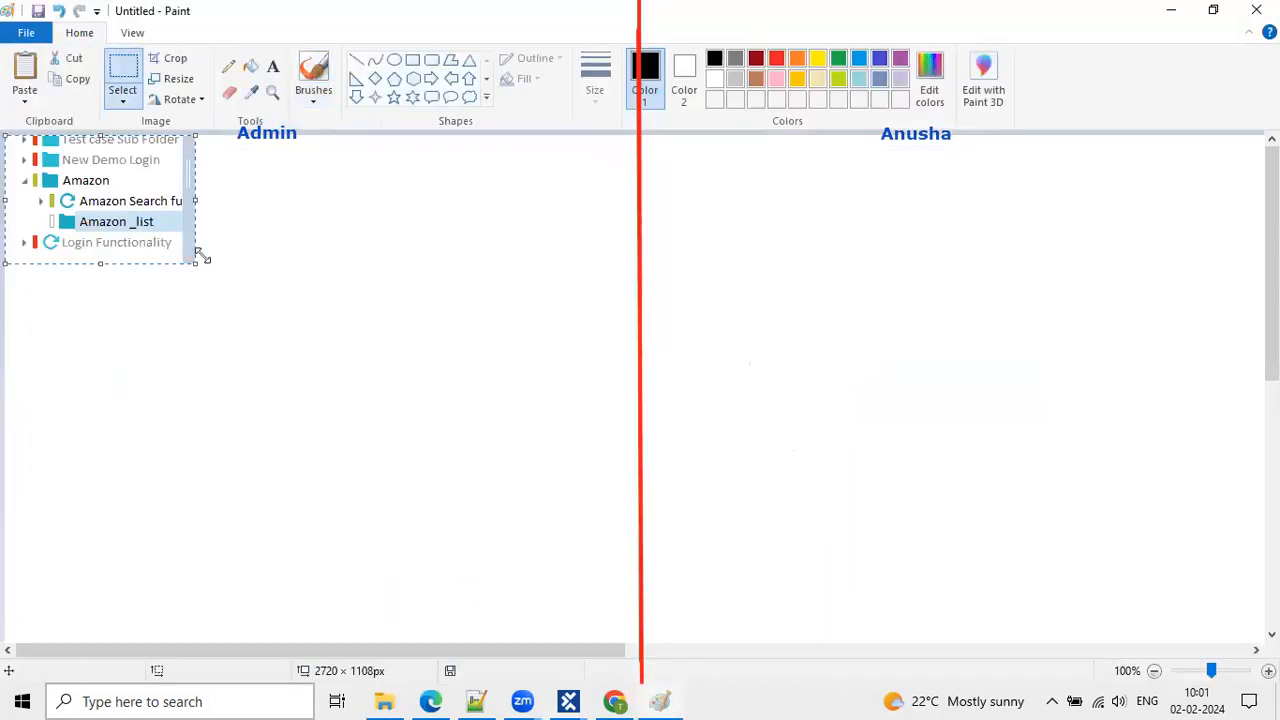
drag(200, 258, 614, 560)
drag(463, 389, 559, 412)
drag(709, 583, 920, 640)
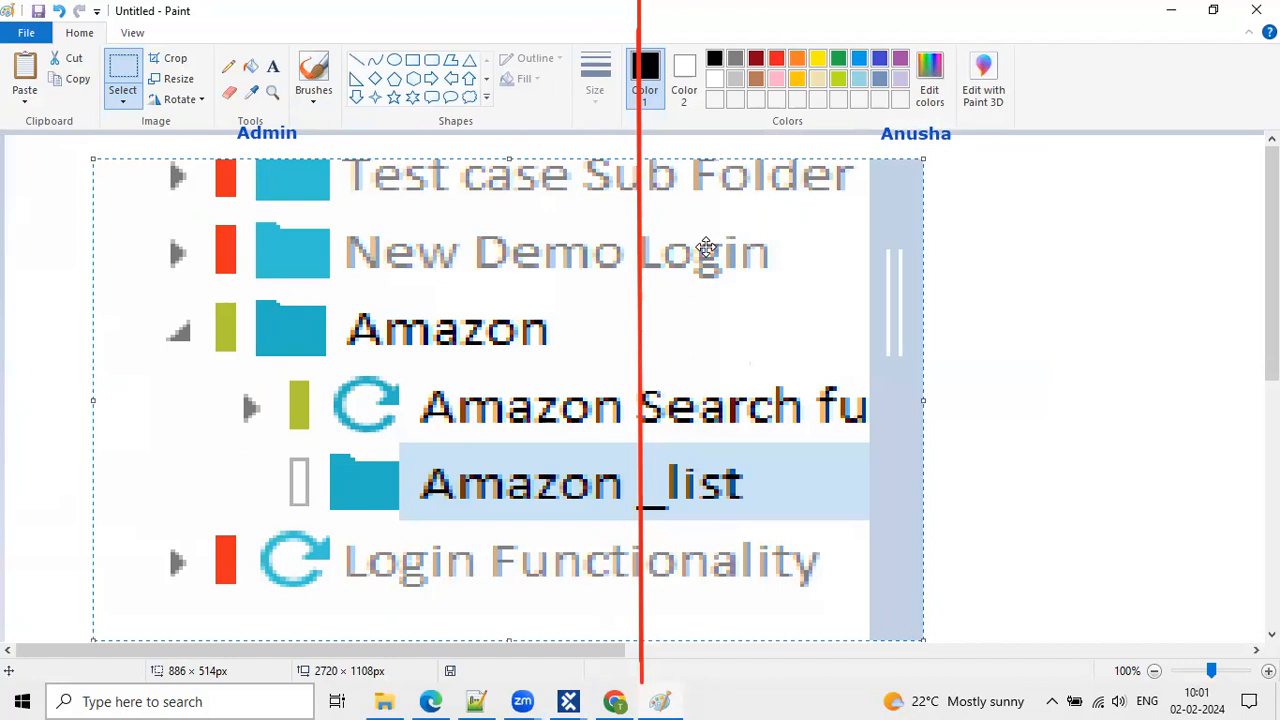
click(1171, 10)
click(519, 488)
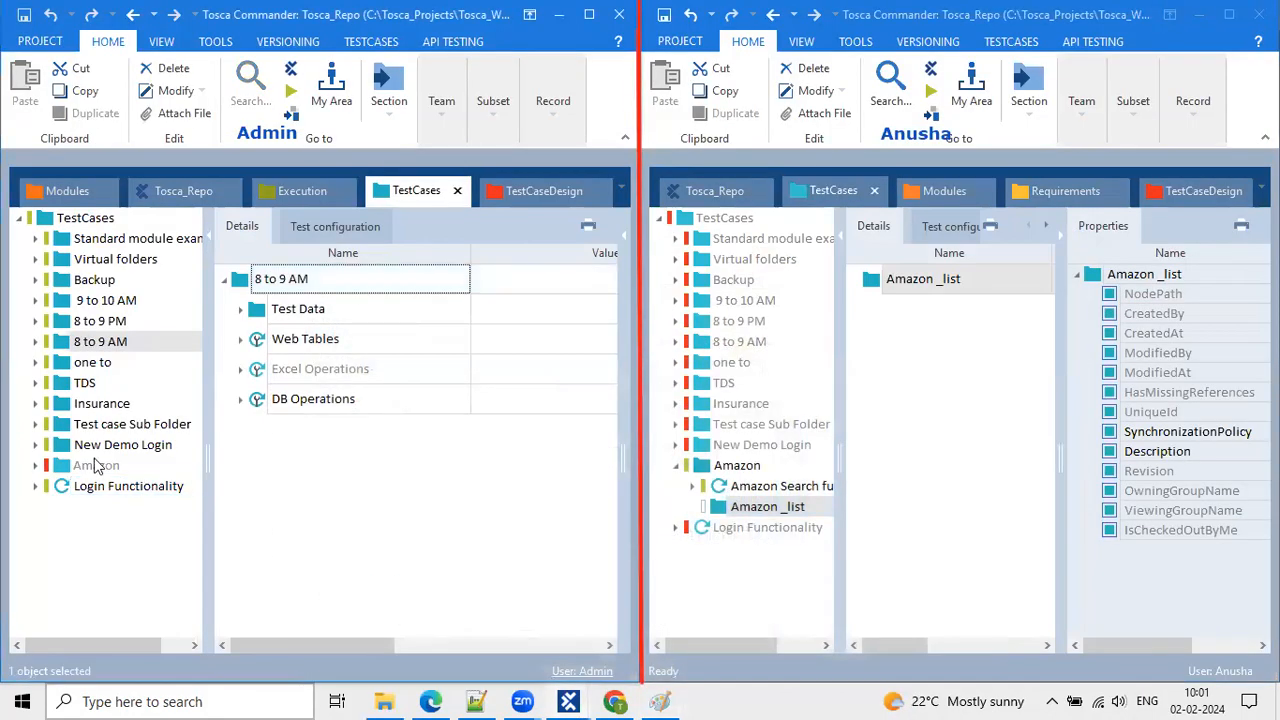
Expand Amazon and Amazon Search functionality on the left, viewing Amazon's contents in both workspaces.
click(37, 467)
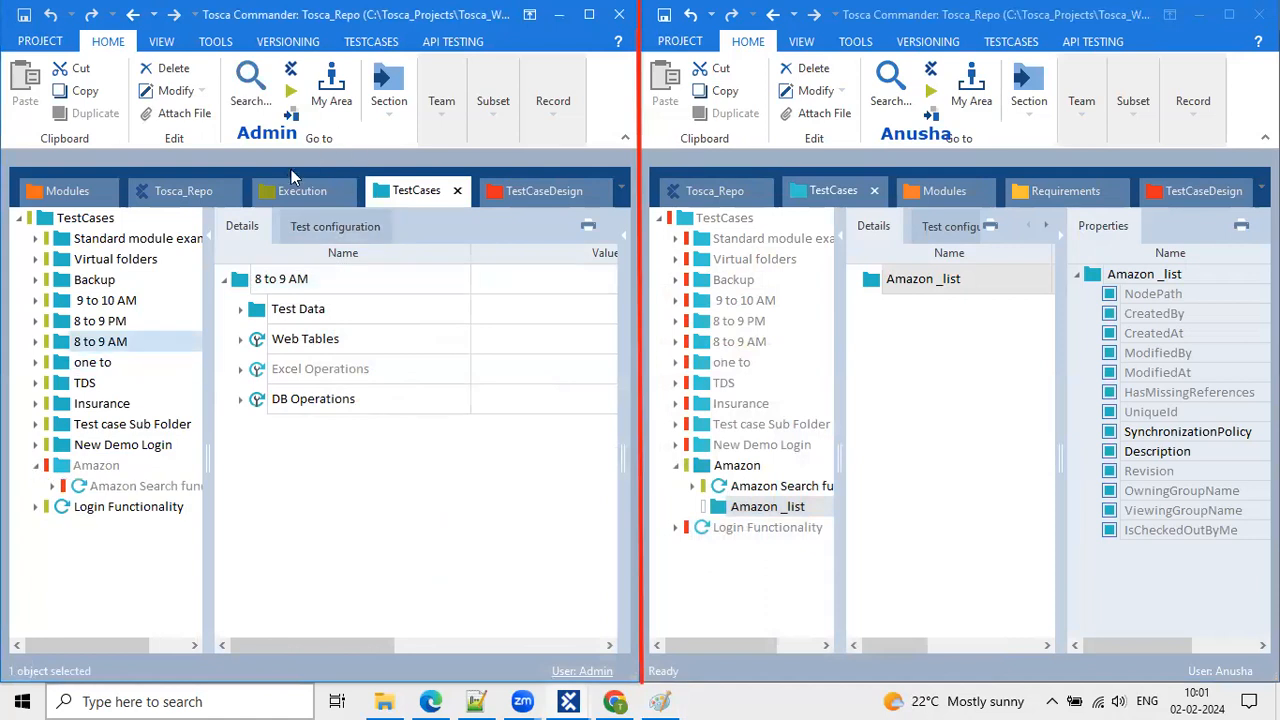
click(53, 486)
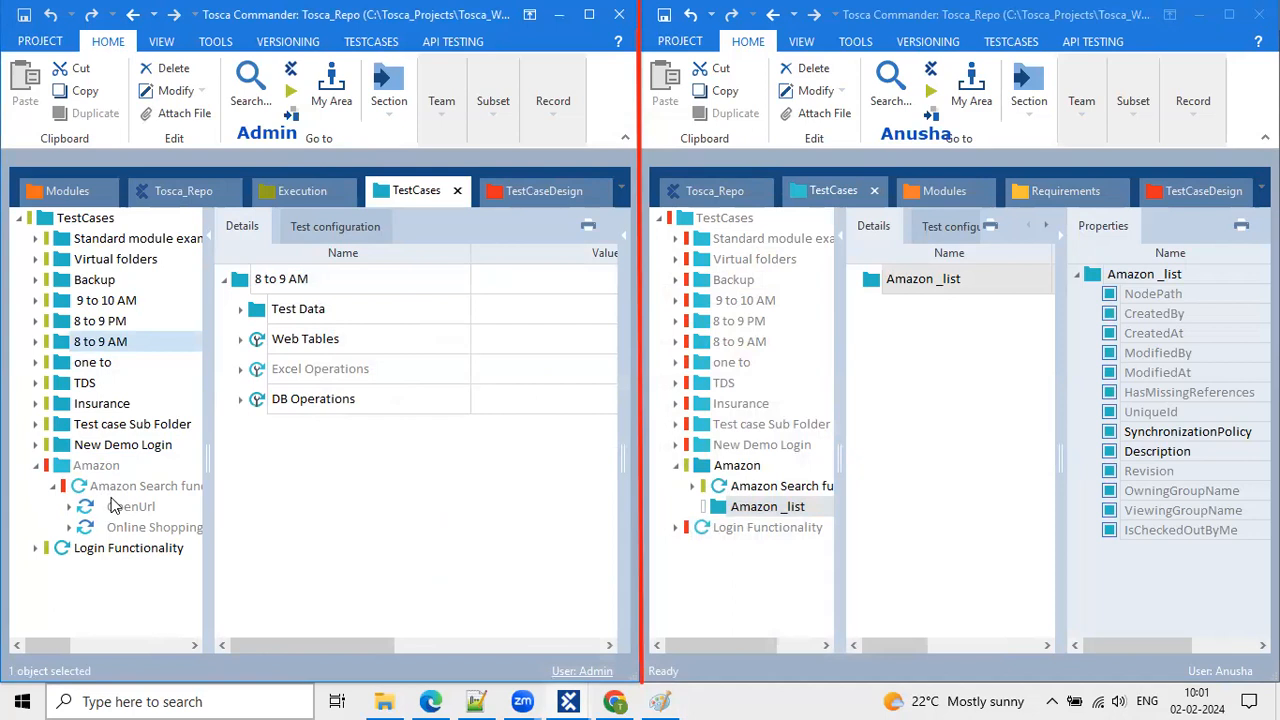
click(744, 474)
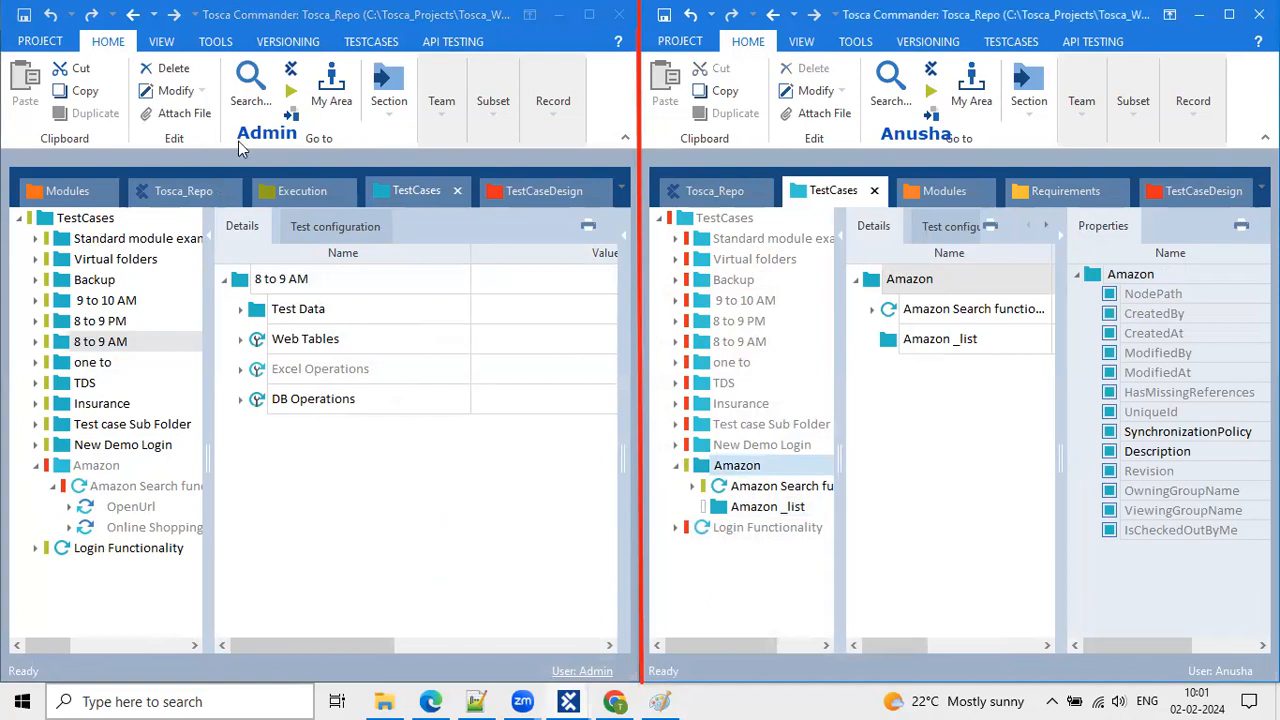
click(130, 488)
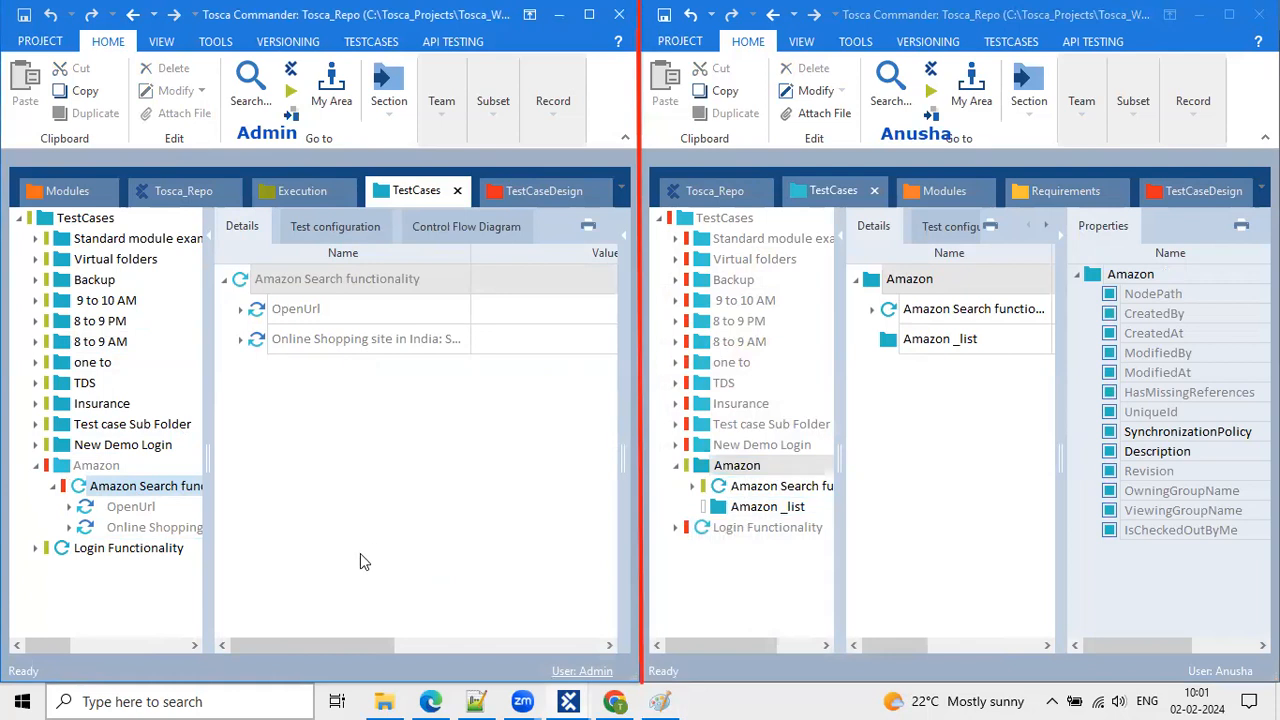
click(88, 469)
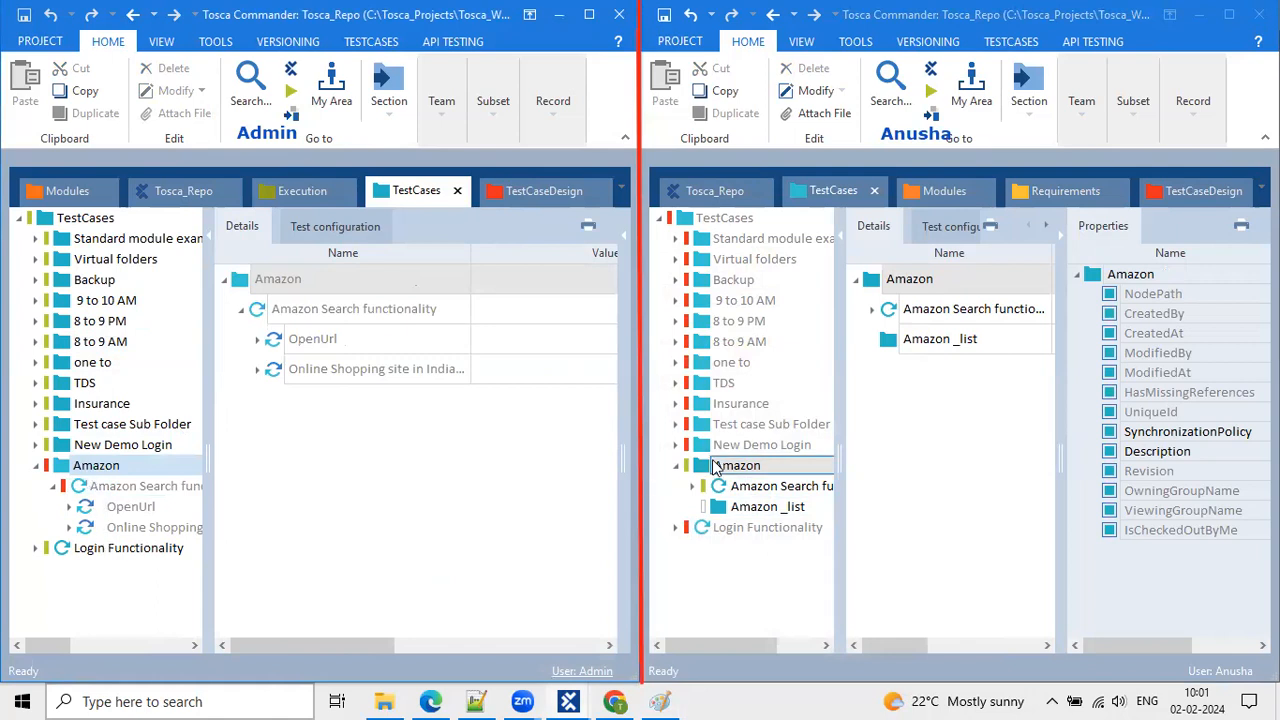
Create a folder named 'Amazon' inside Amazon Search functionality in the right workspace.
click(727, 490)
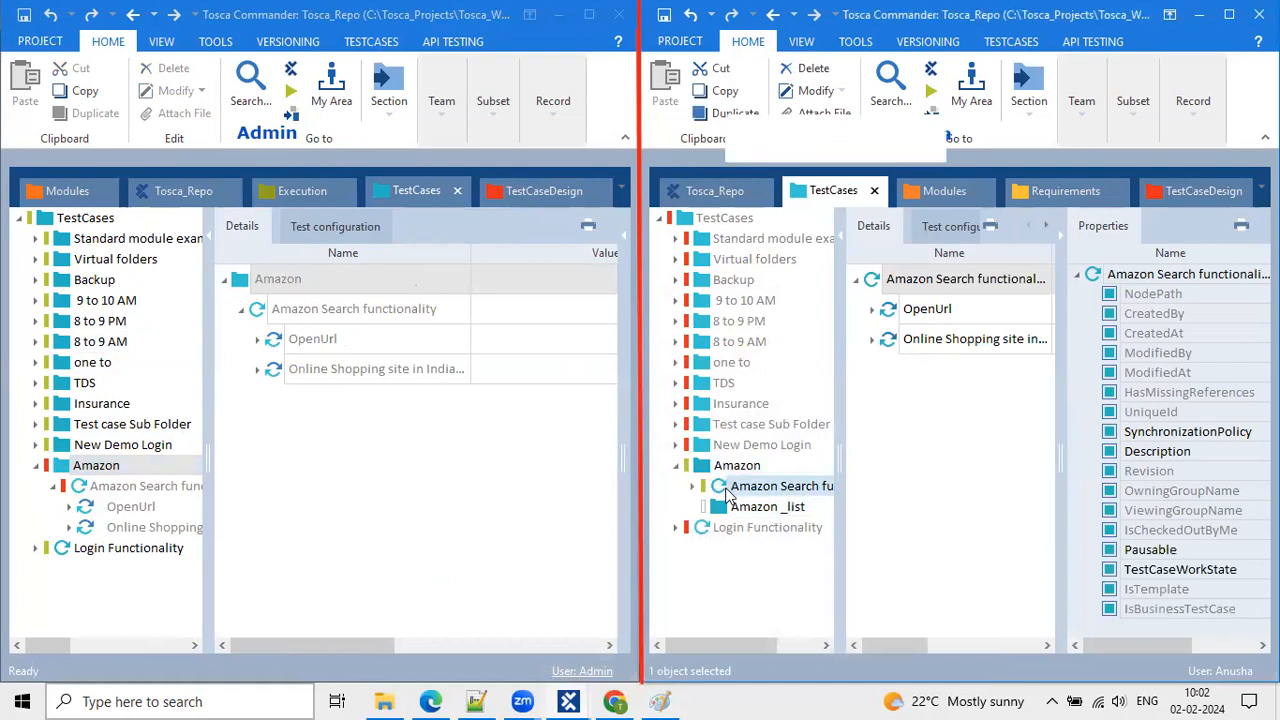
right_click(727, 490)
click(767, 150)
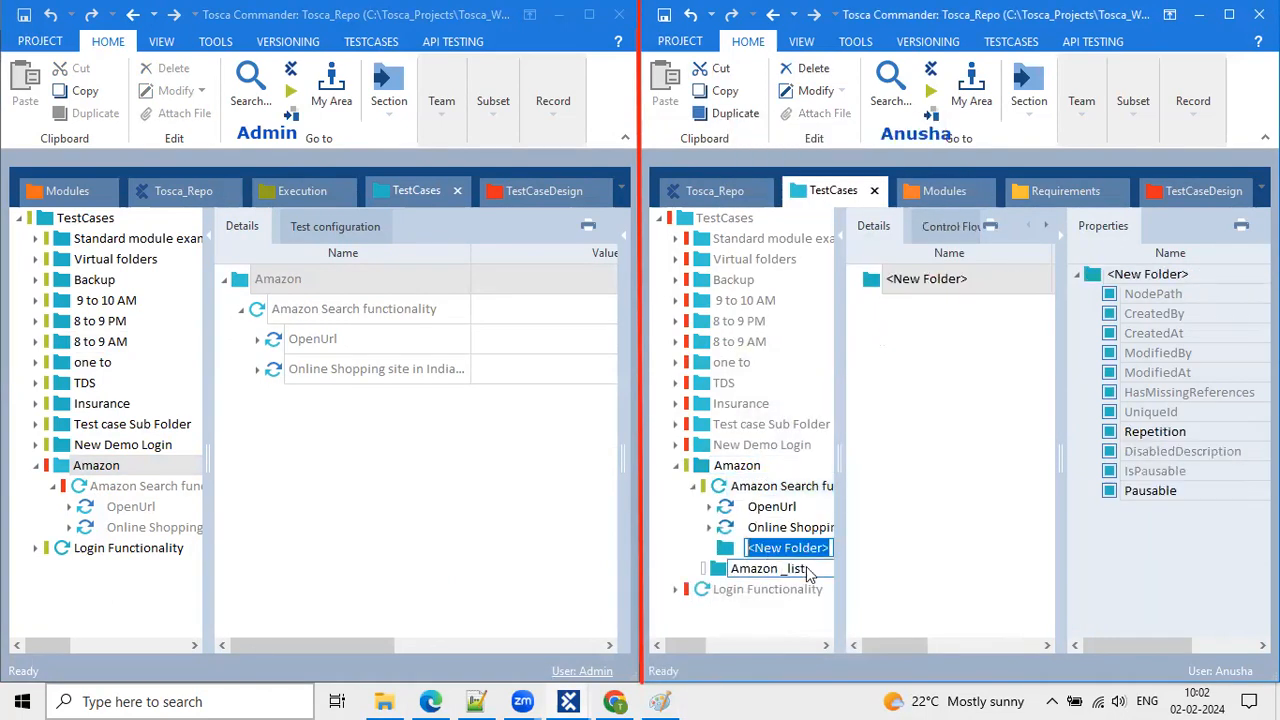
text(Amazon)
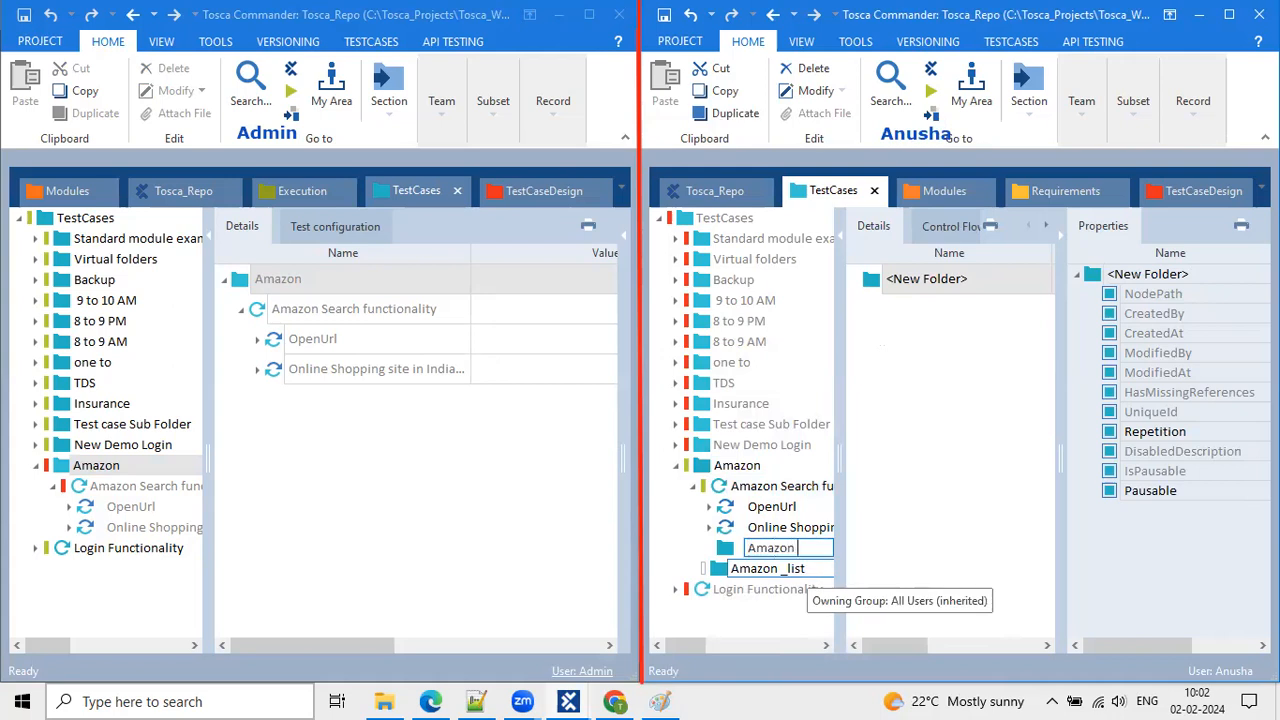
key(Return)
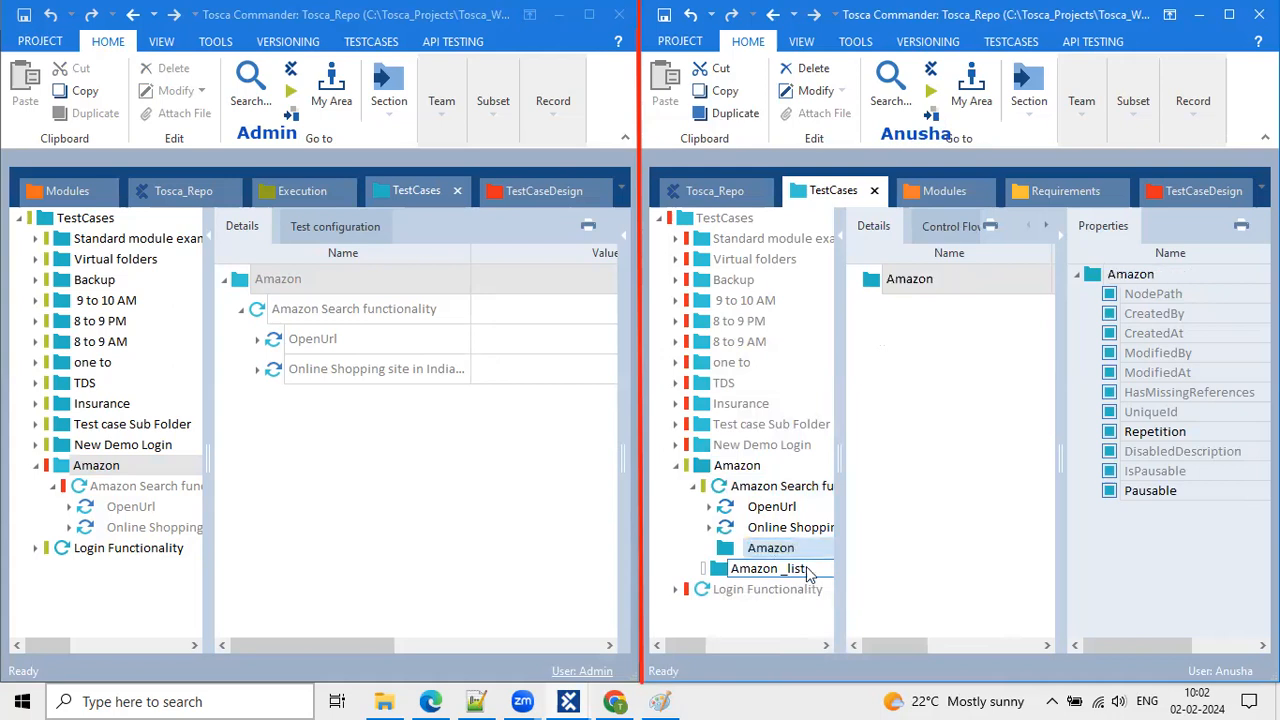
key(Return)
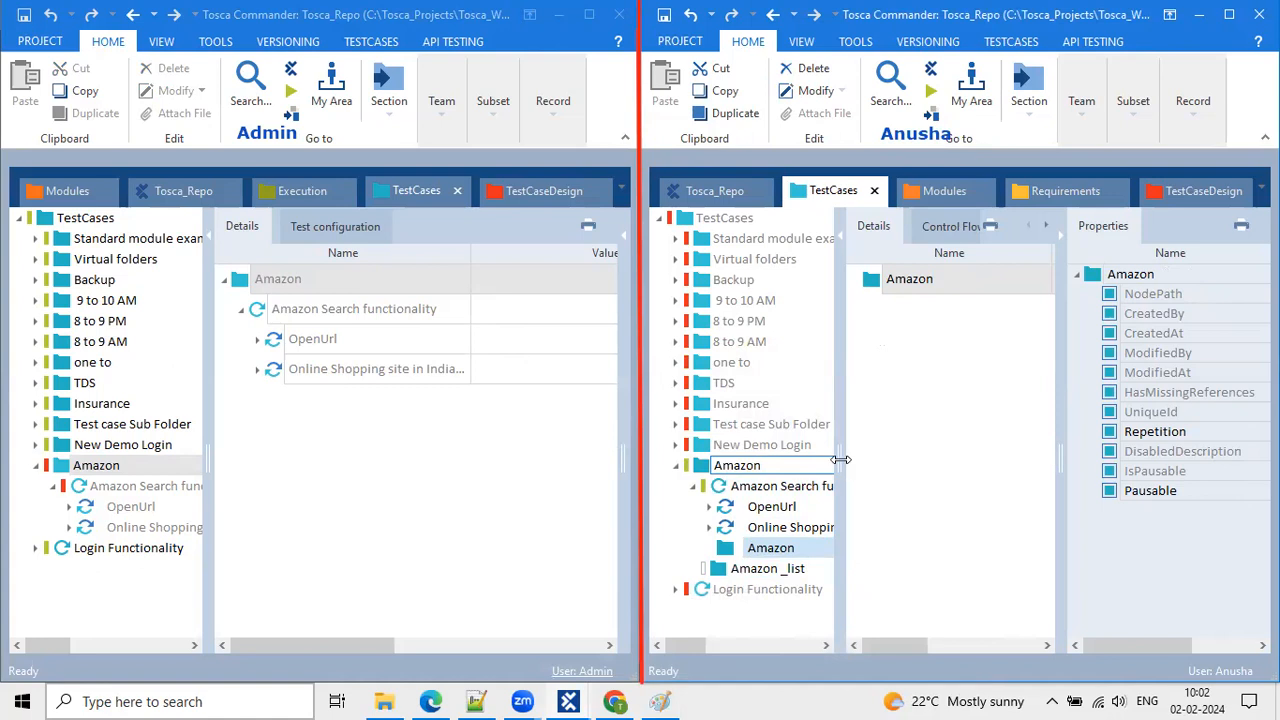
Add a <New Folder> under the top-level Amazon folder beside Amazon _list.
click(704, 468)
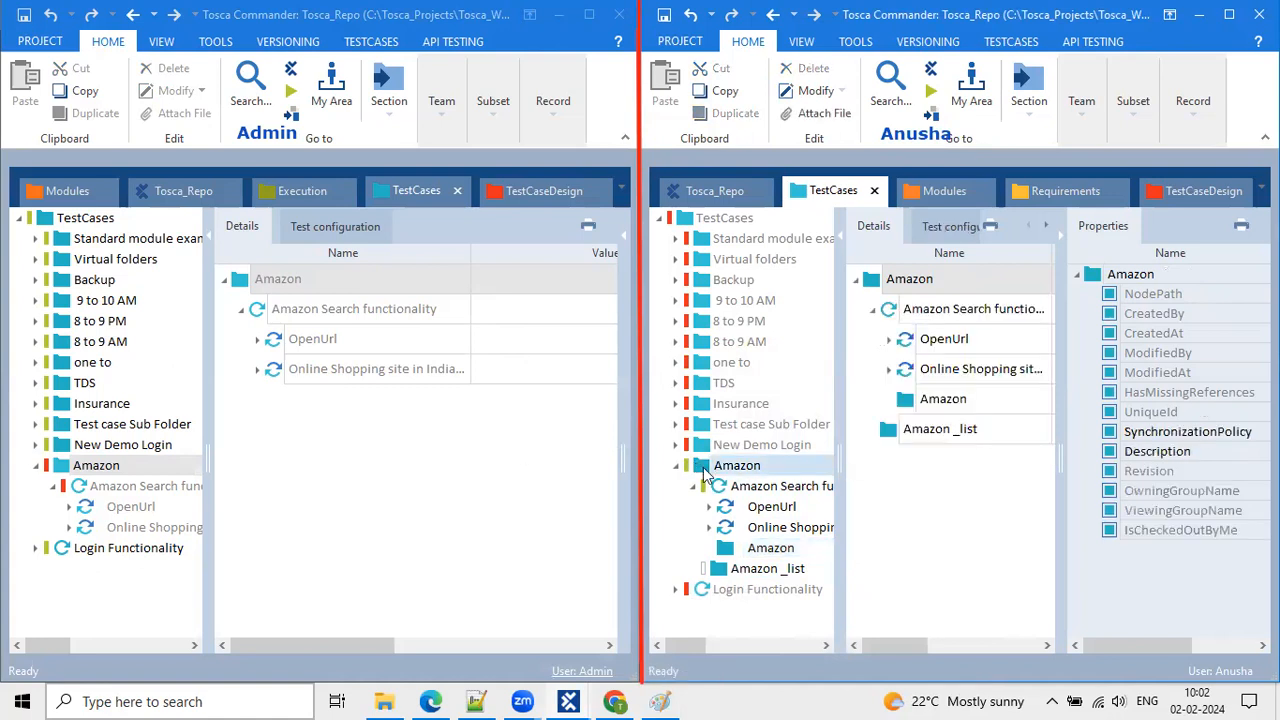
right_click(703, 468)
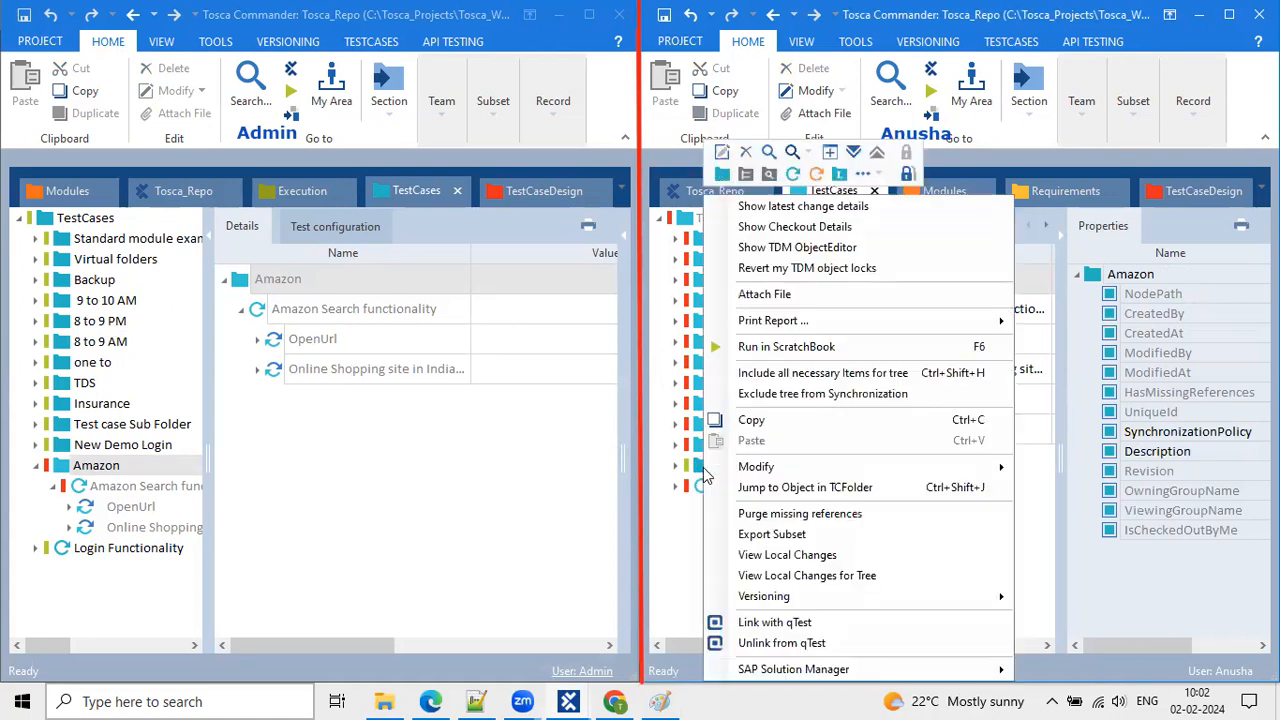
click(723, 174)
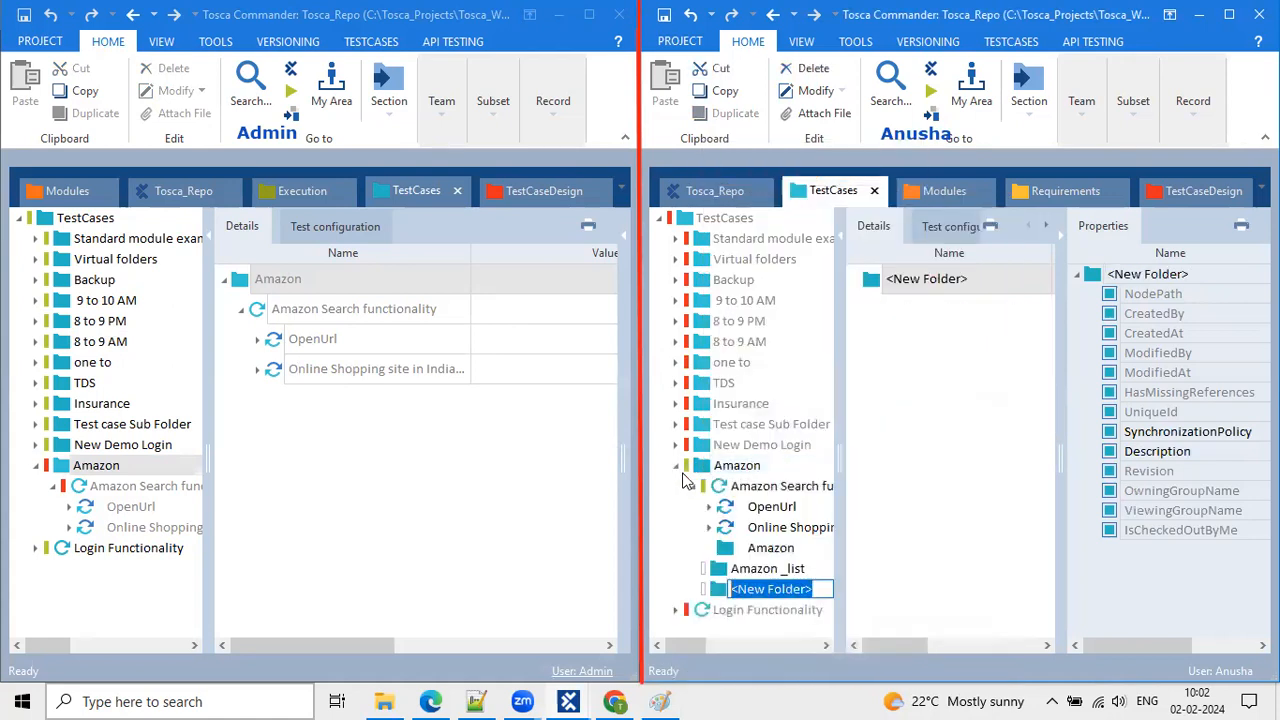
click(757, 548)
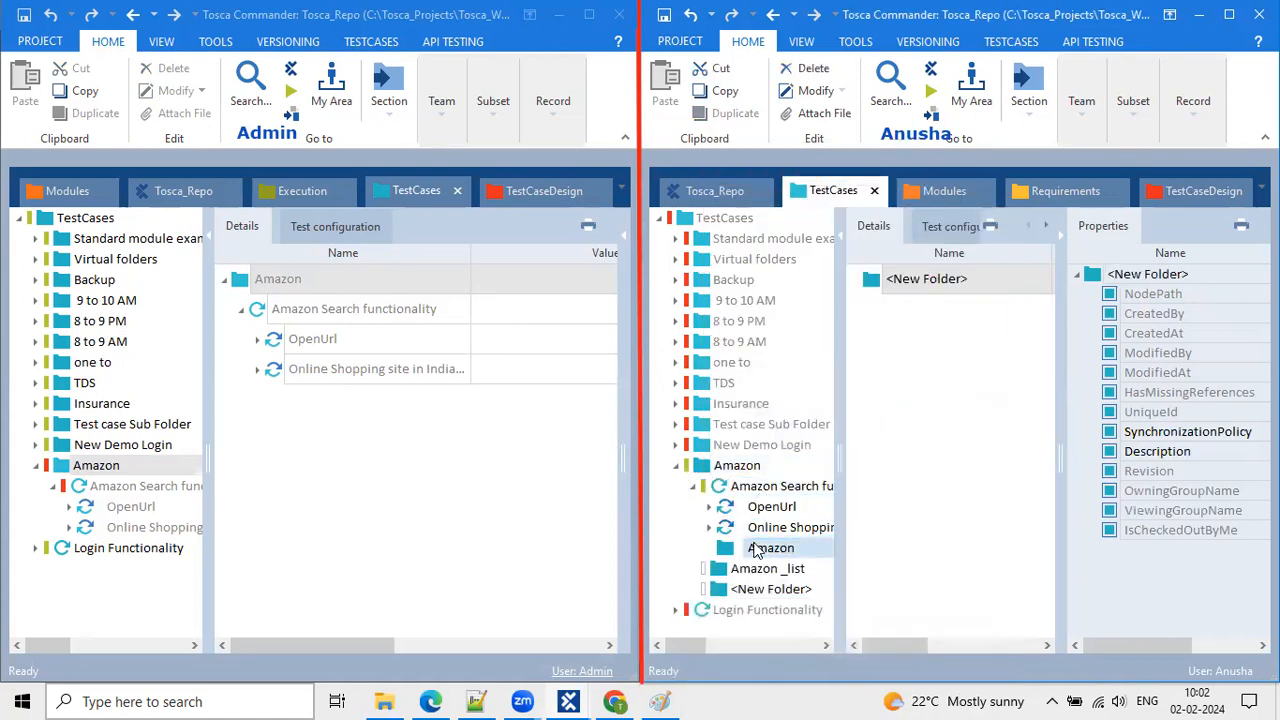
click(76, 472)
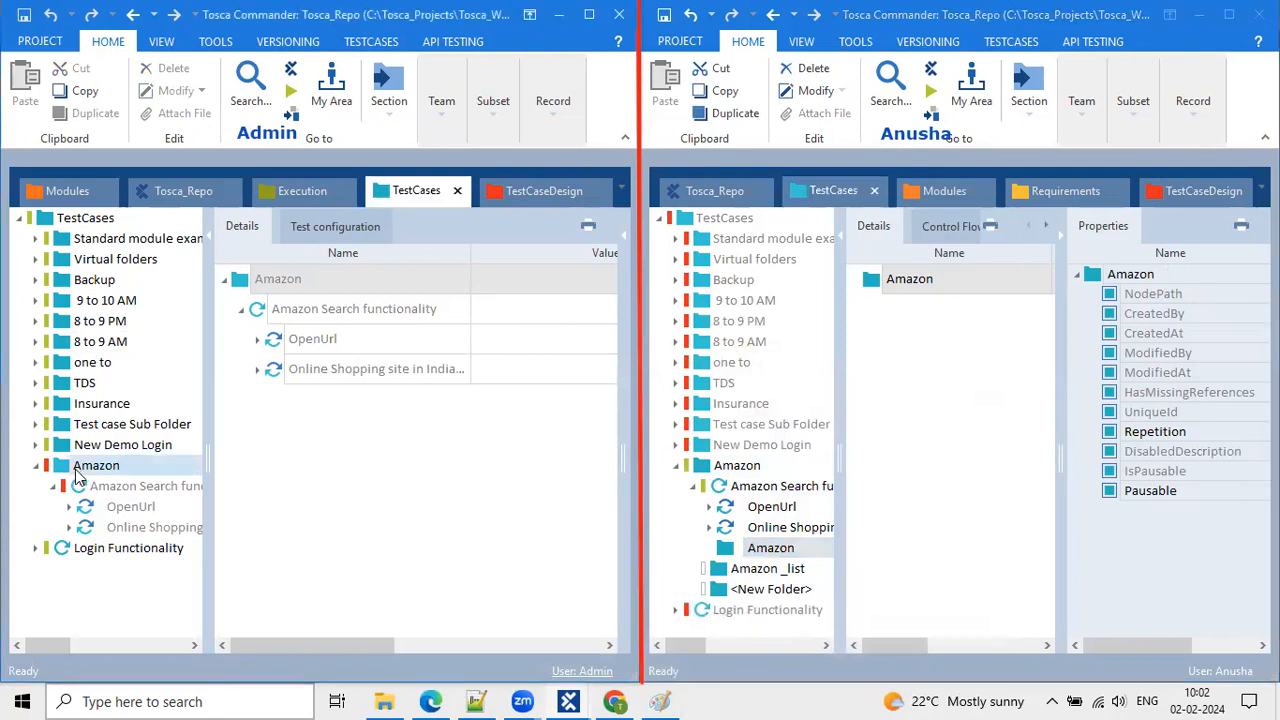
Run Update all in the left workspace, then bring up Amazon Search functionality's actions on the right.
click(452, 79)
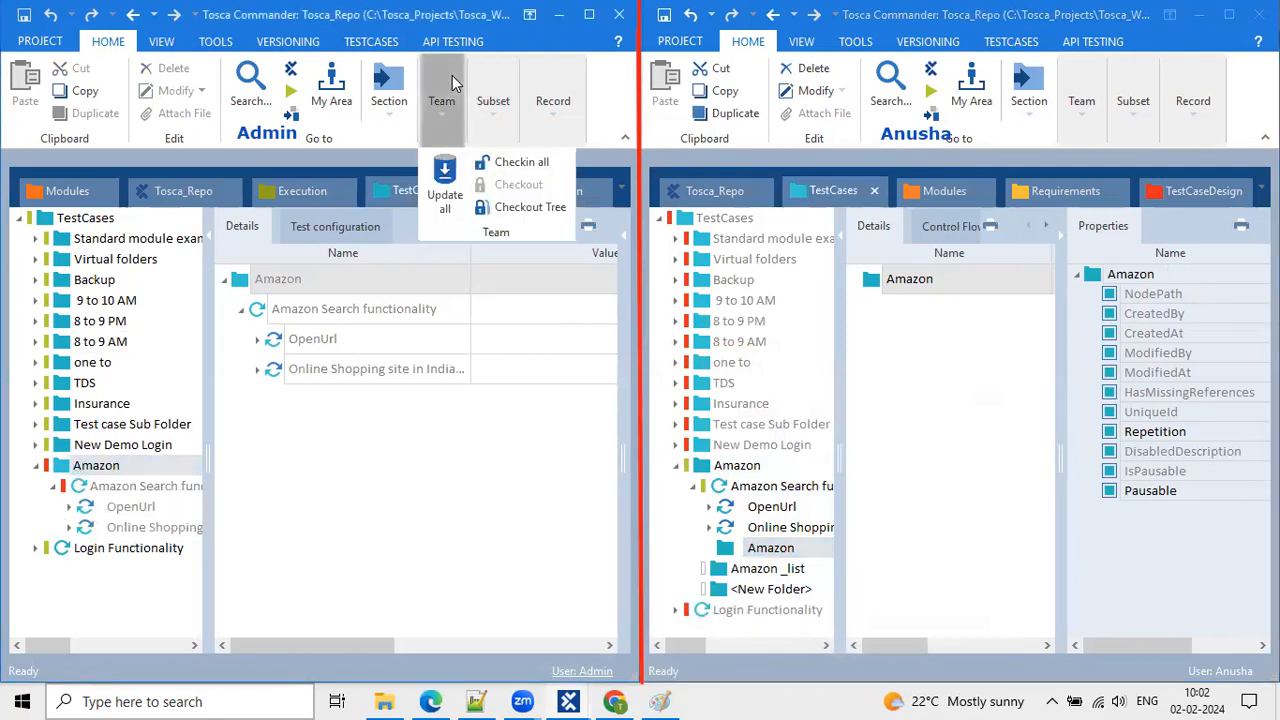
click(448, 178)
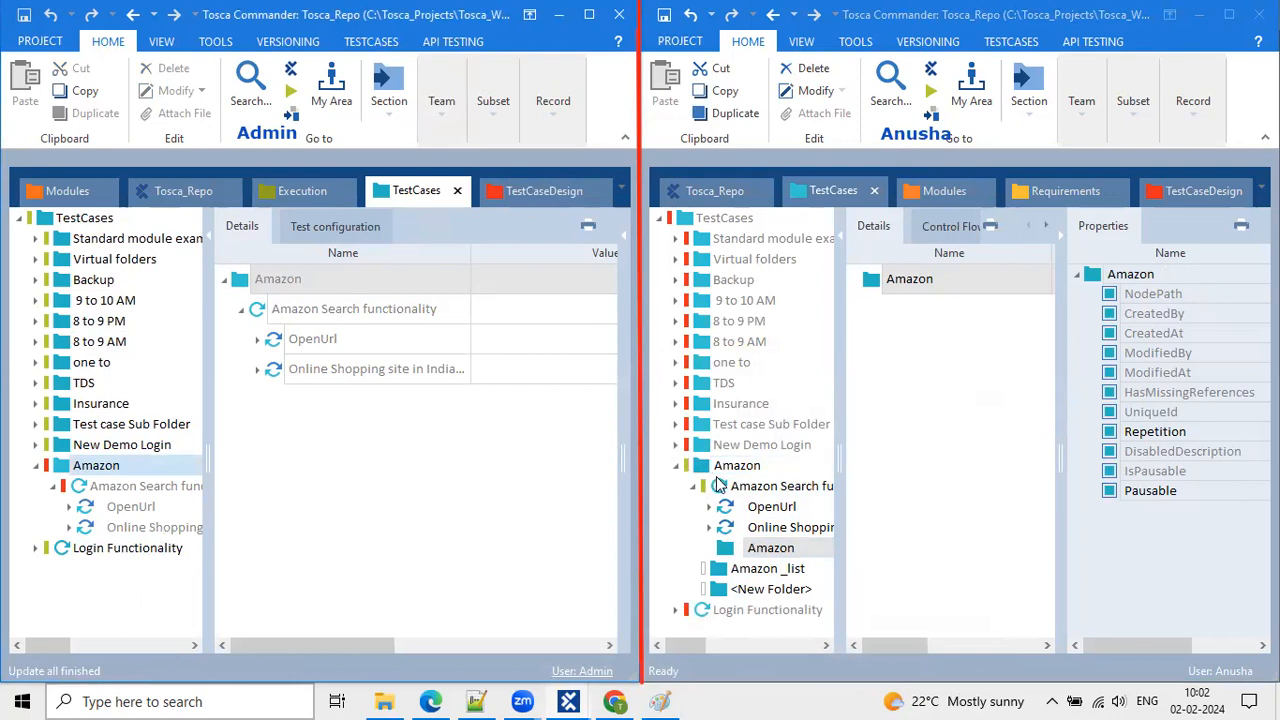
click(715, 480)
right_click(715, 480)
Add another <New Folder> inside Amazon Search functionality in the right workspace.
key(Escape)
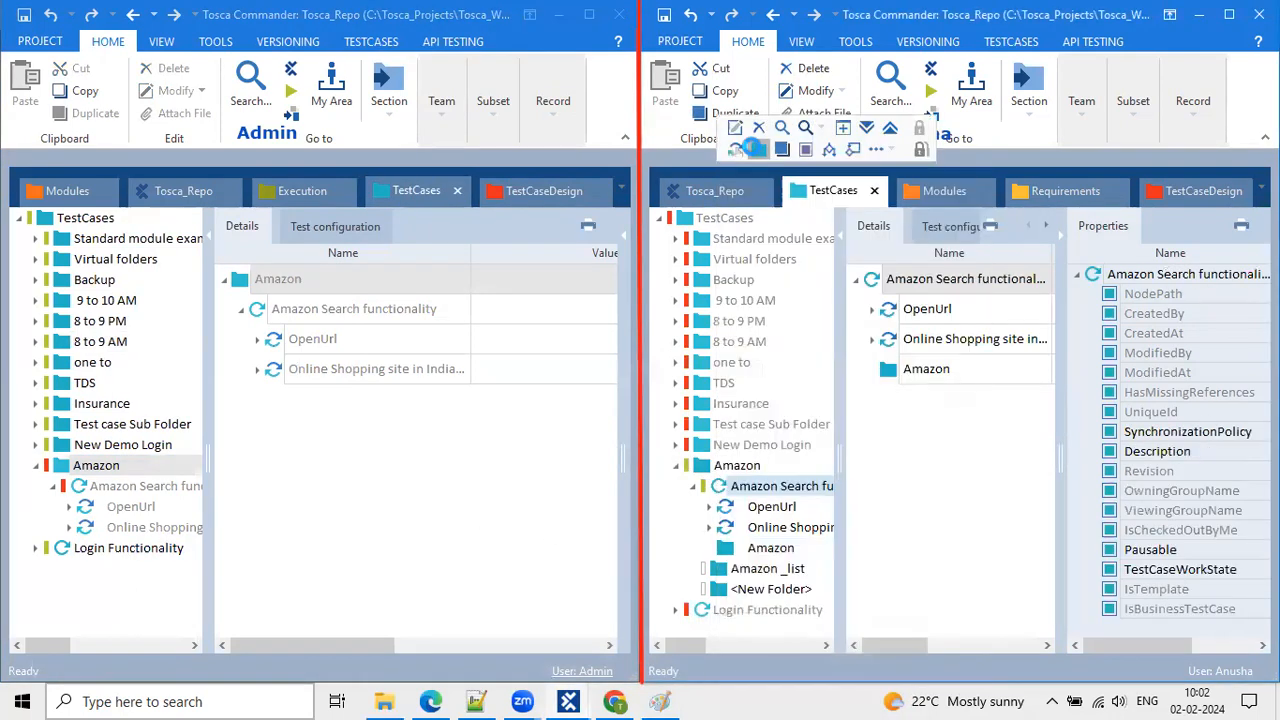
click(770, 589)
right_click(770, 589)
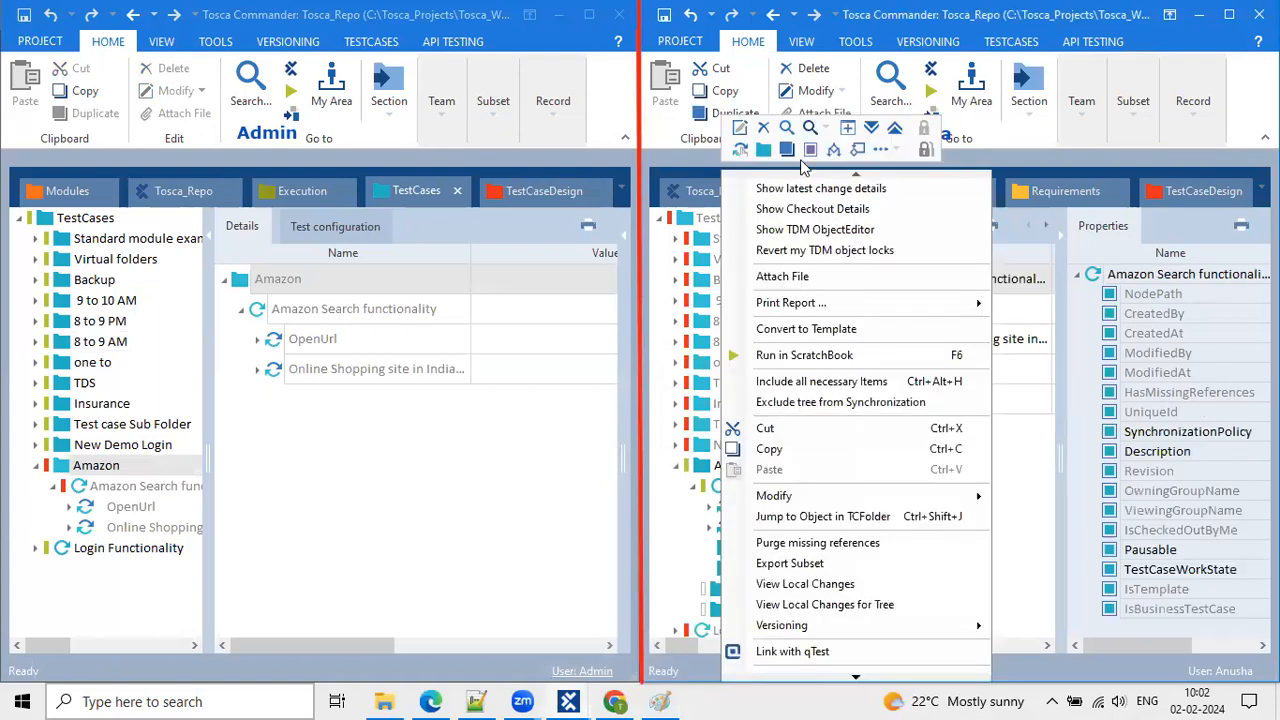
click(763, 149)
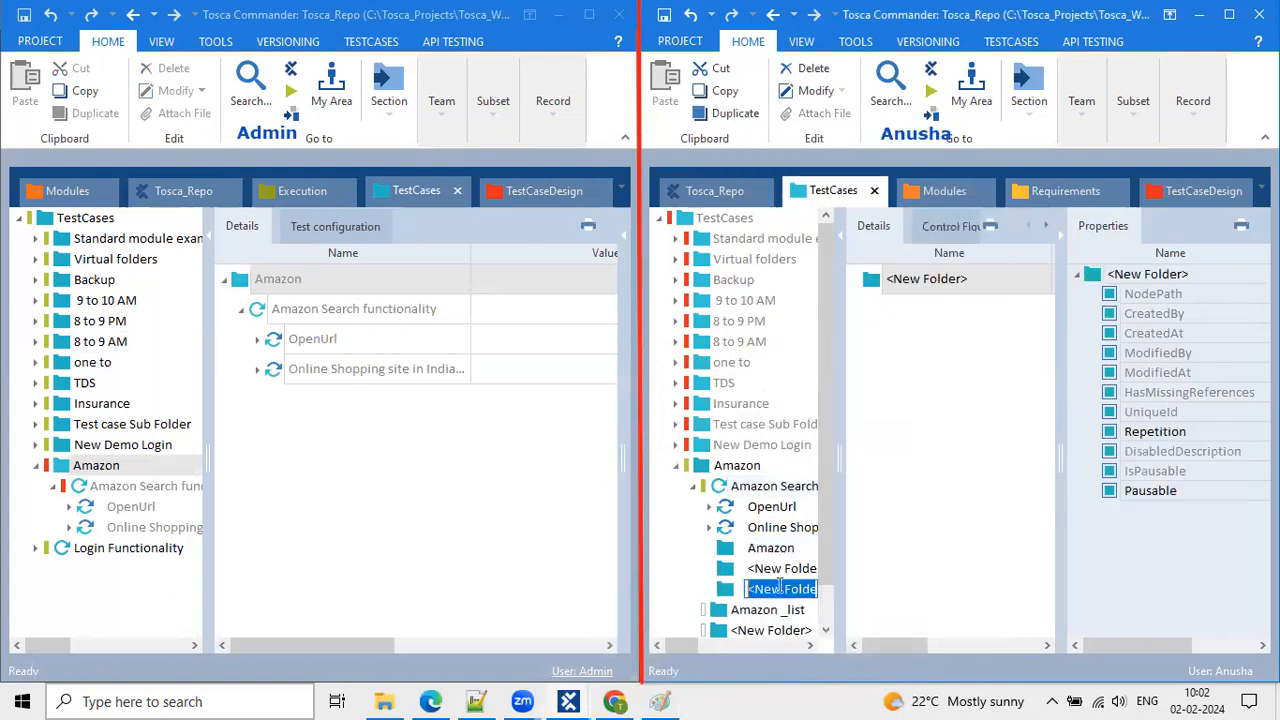
Run Update all again in the left workspace and scroll the tree.
click(444, 104)
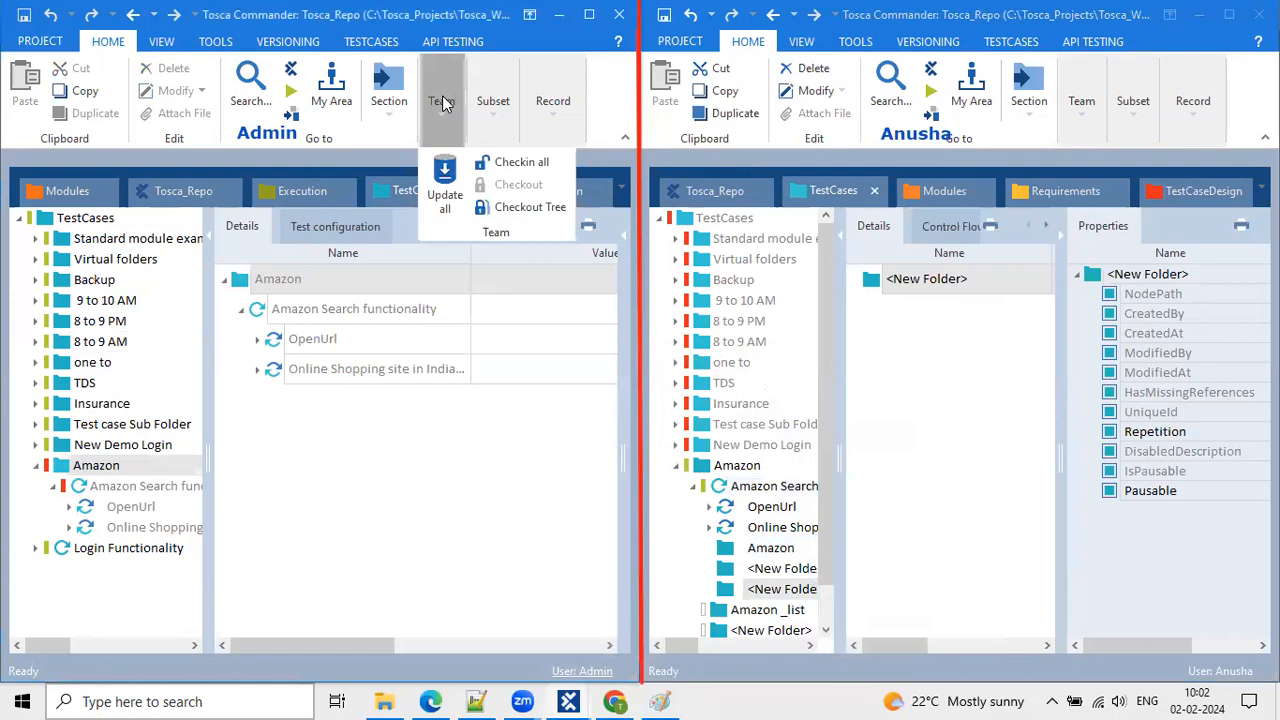
click(443, 190)
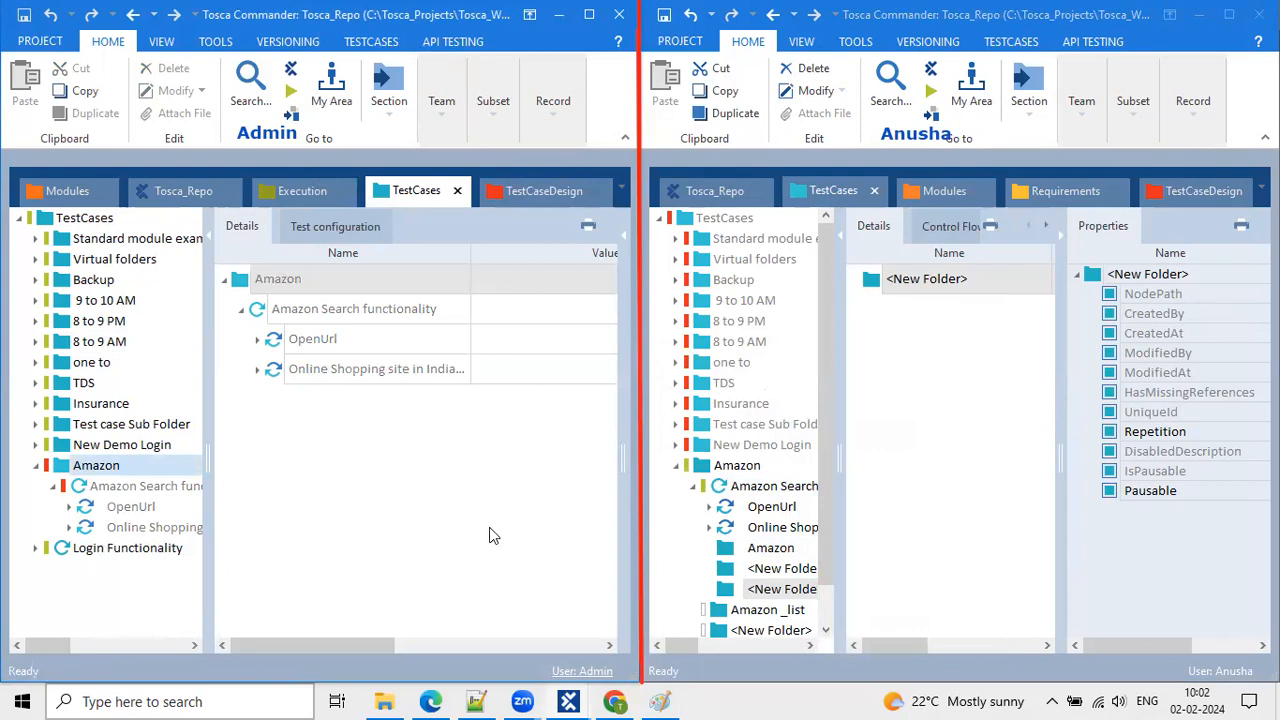
scroll(686, 490, down, 1)
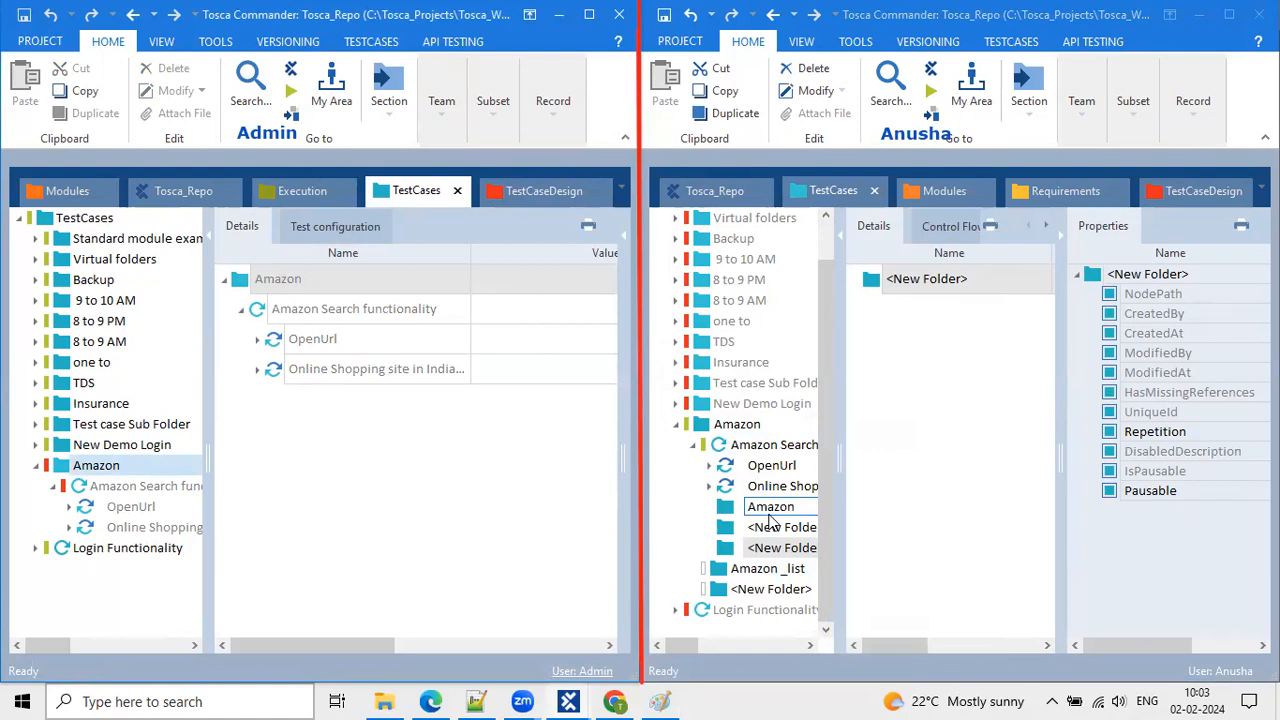
Run Update all in the right workspace.
click(1077, 115)
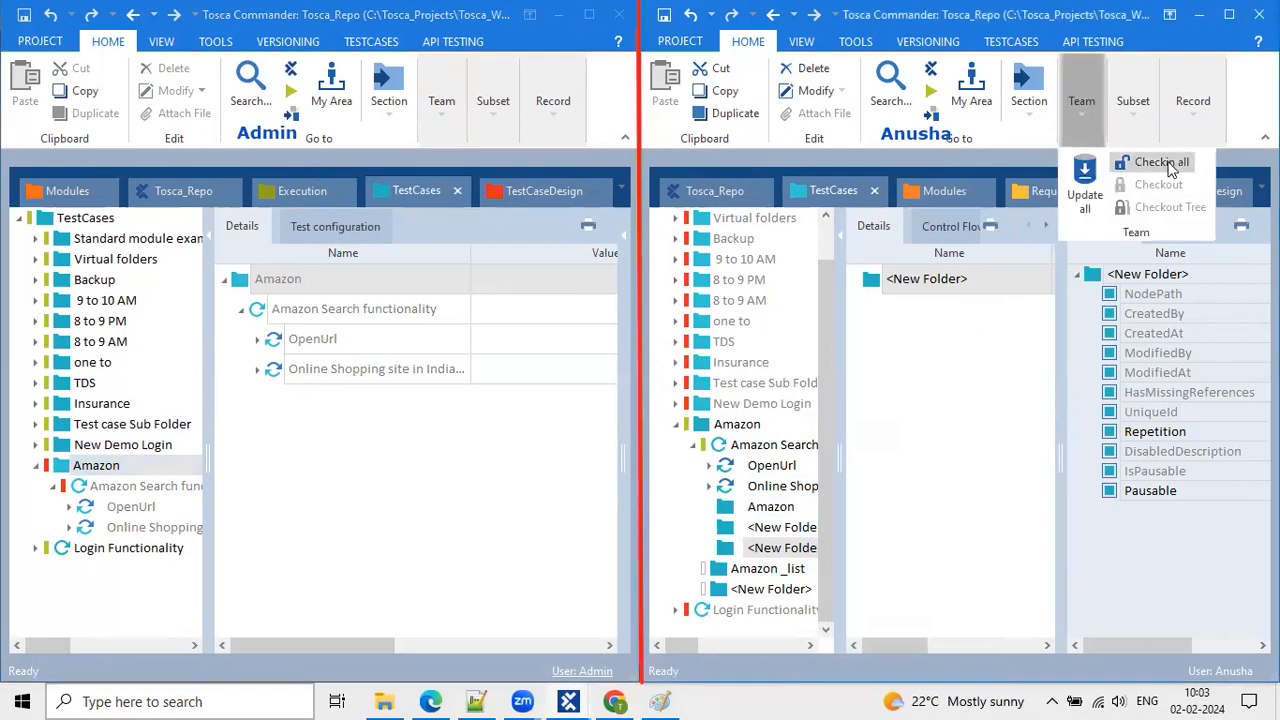
click(977, 334)
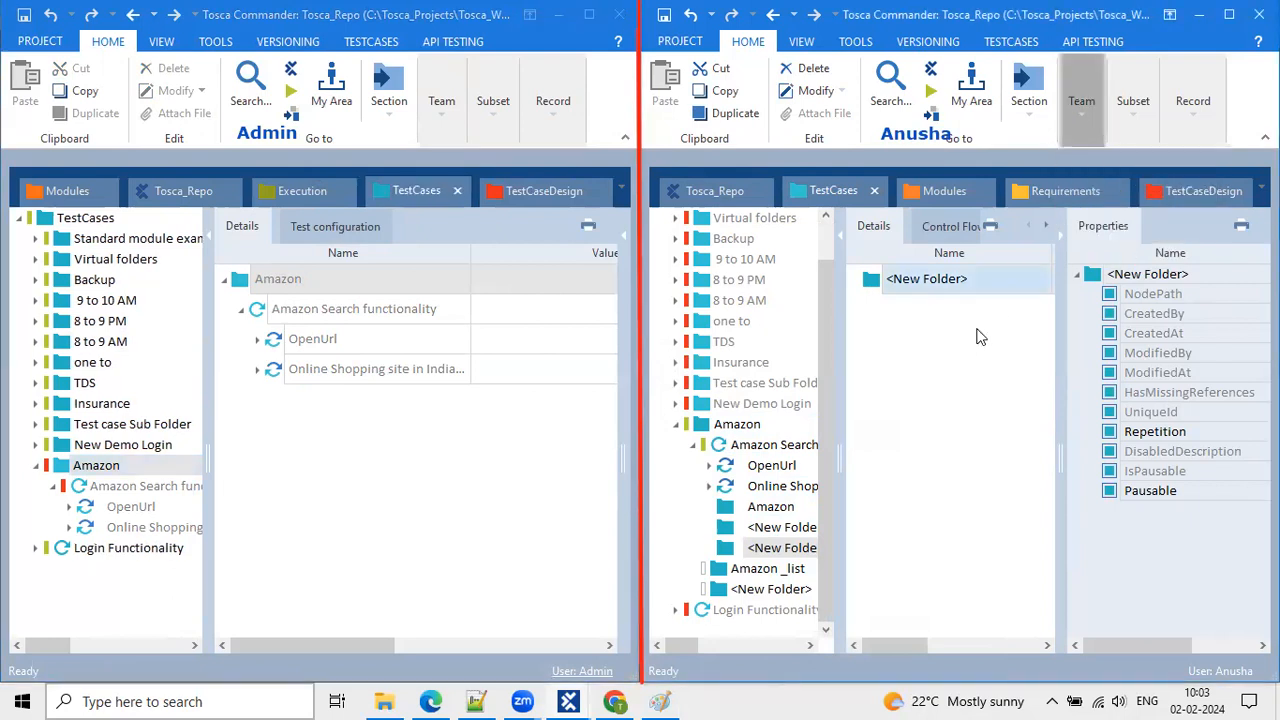
click(1086, 98)
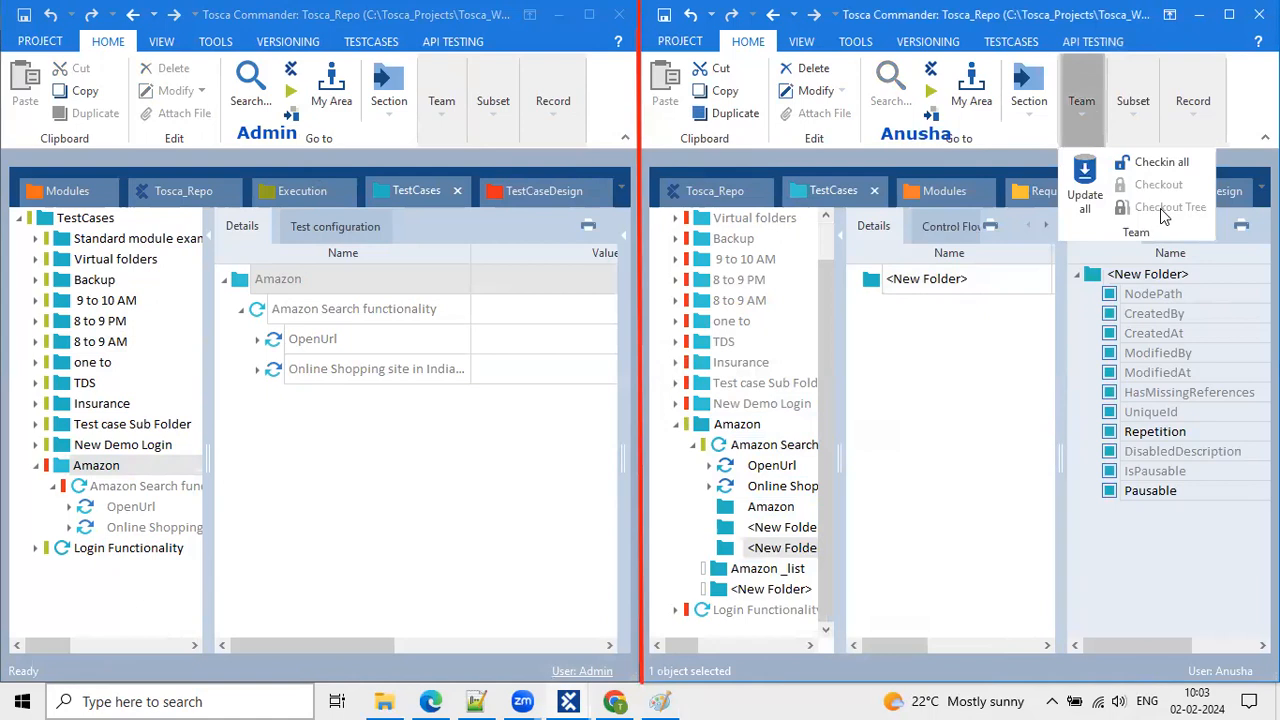
click(1090, 190)
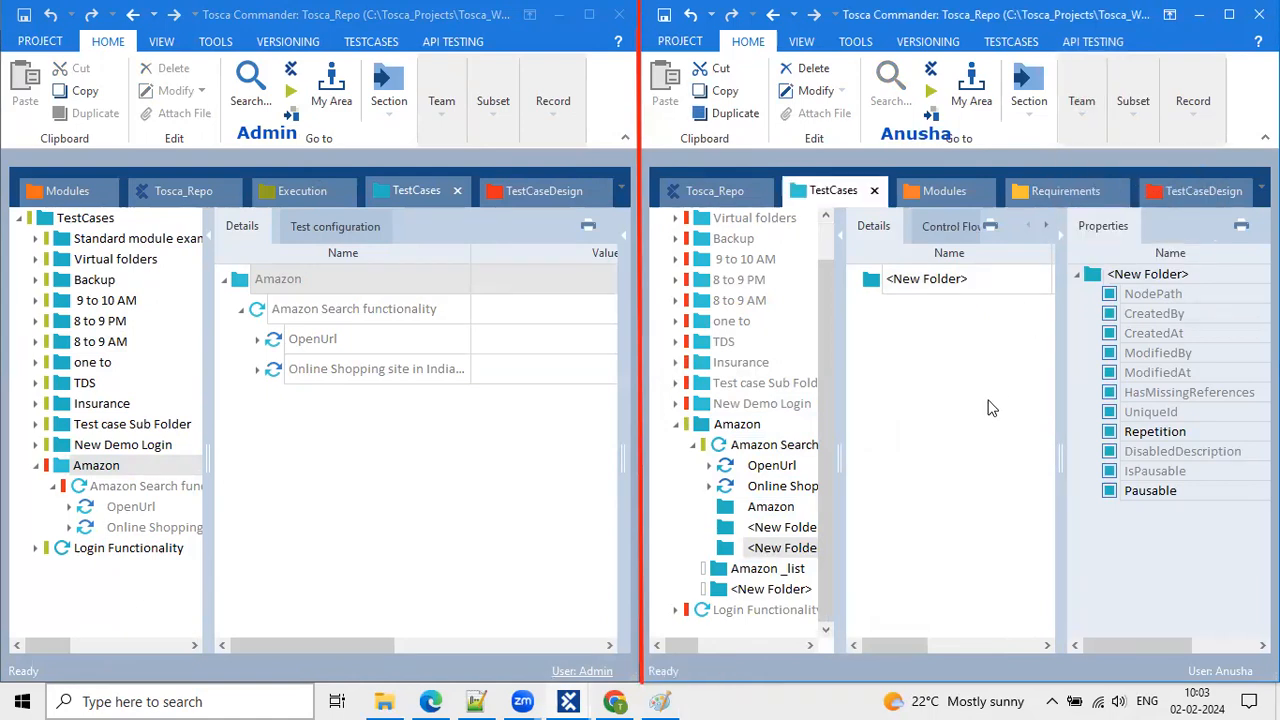
Check in all the right workspace's changes, running Checkin all again with Amazon selected.
click(1083, 118)
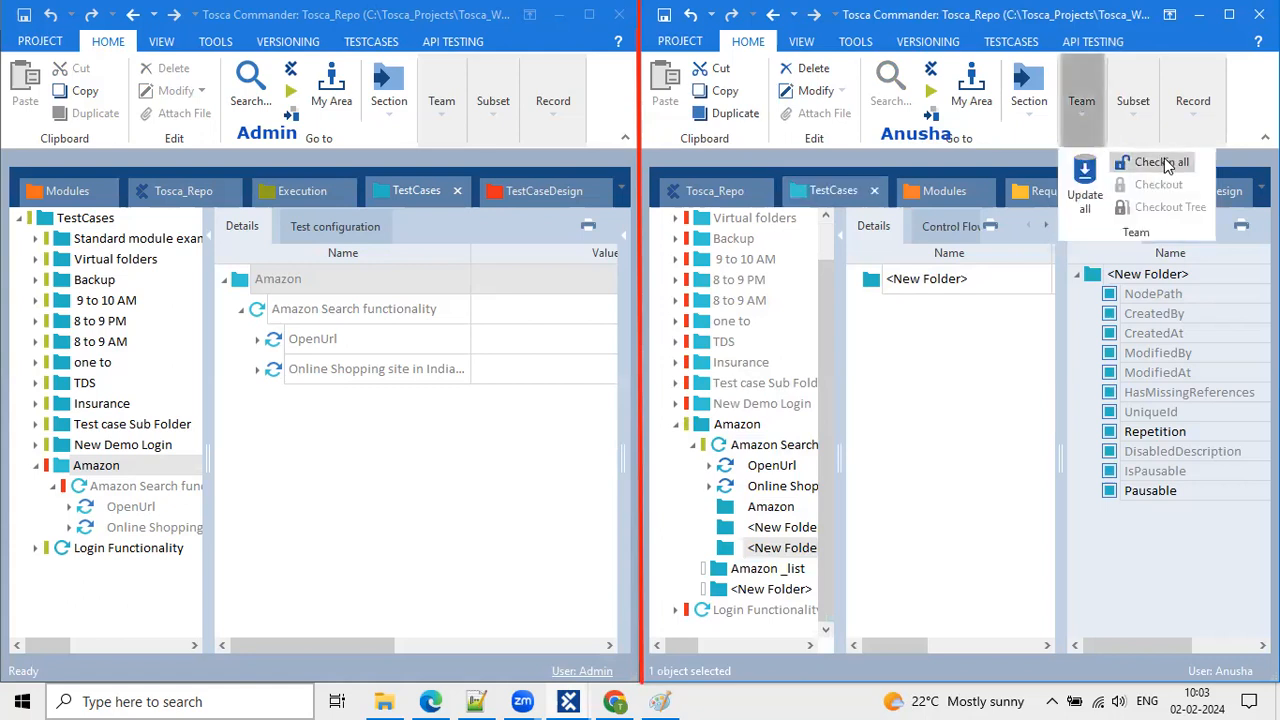
click(1163, 160)
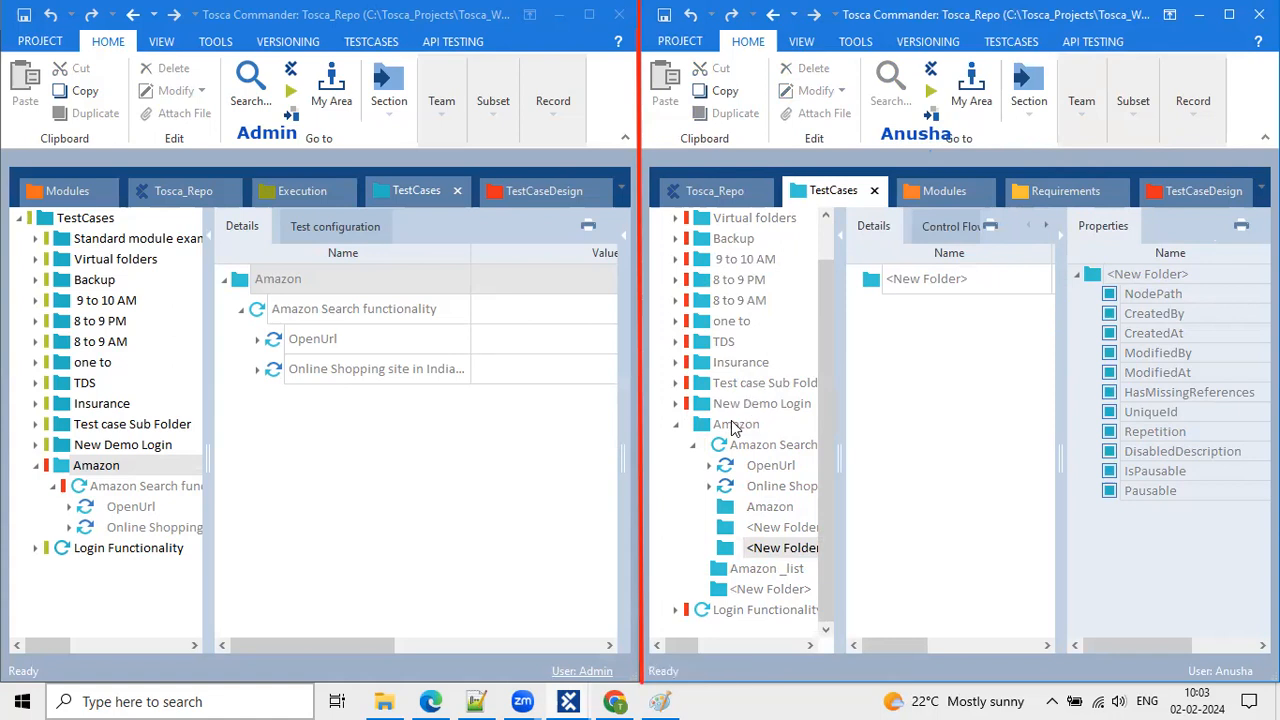
click(735, 425)
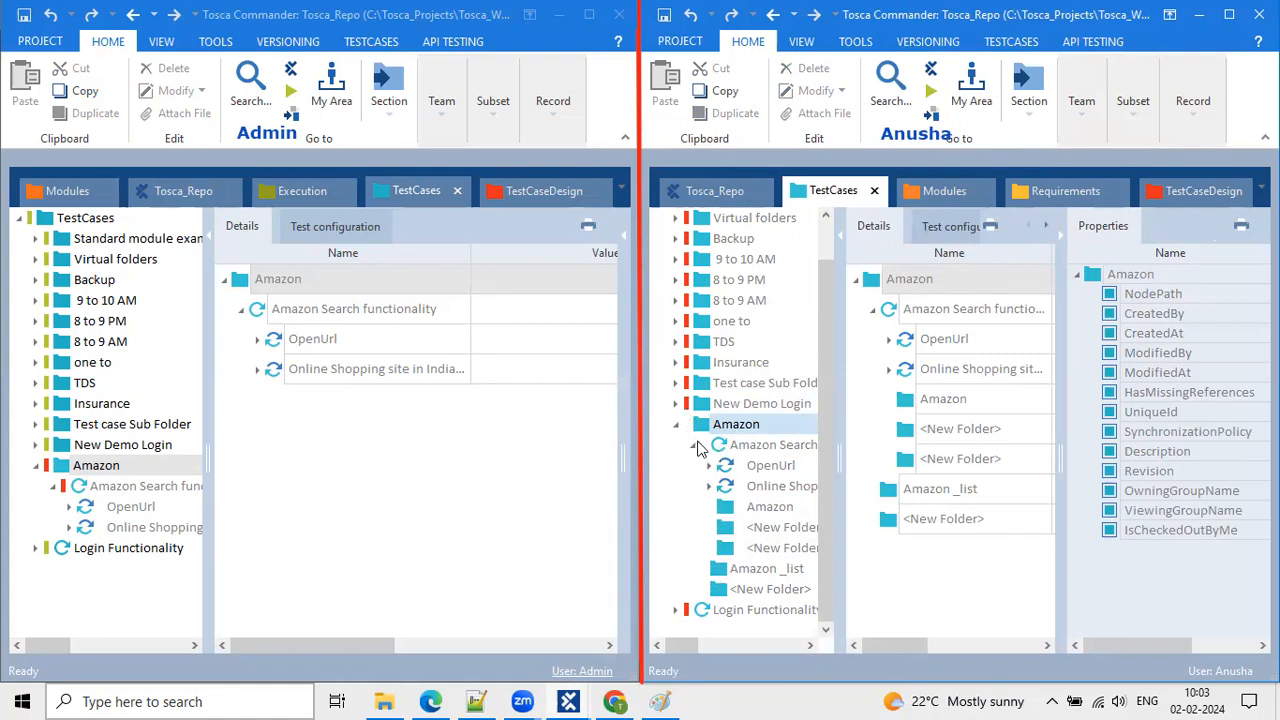
click(1089, 118)
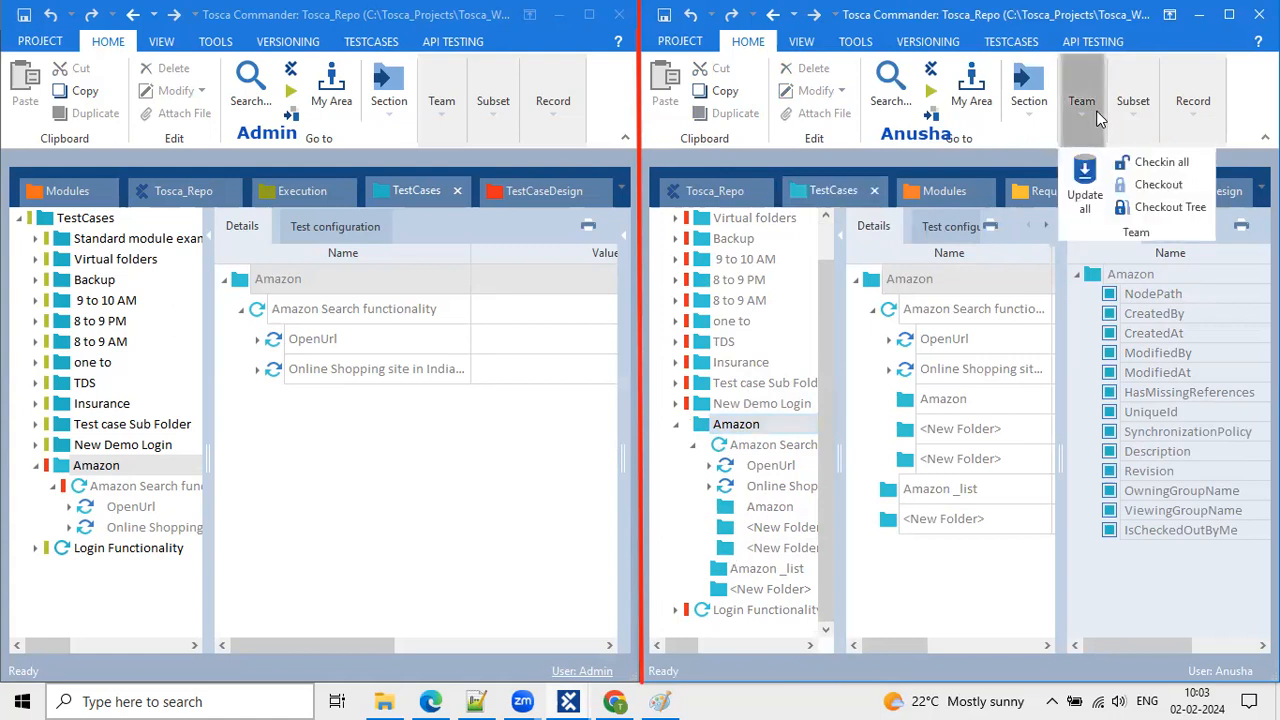
click(1130, 162)
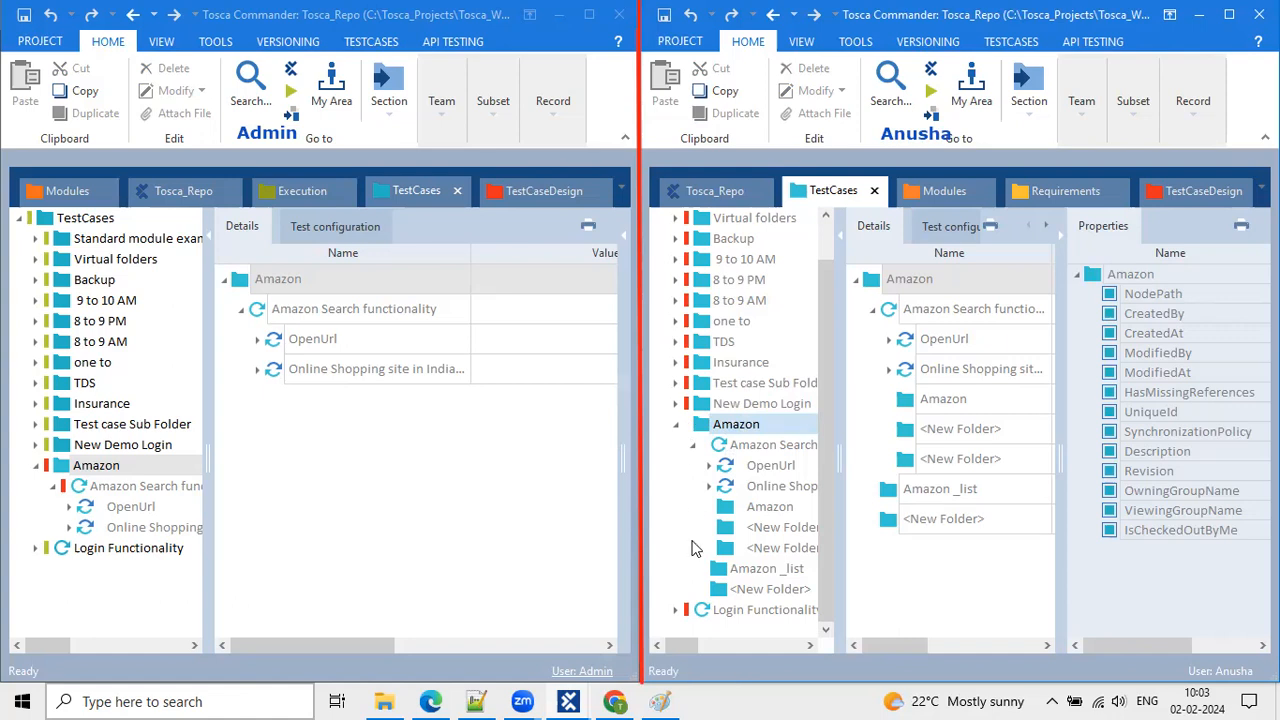
Run Update all in the left workspace and scroll to see Amazon _list, Amazon and <New Folder>.
click(146, 472)
click(445, 100)
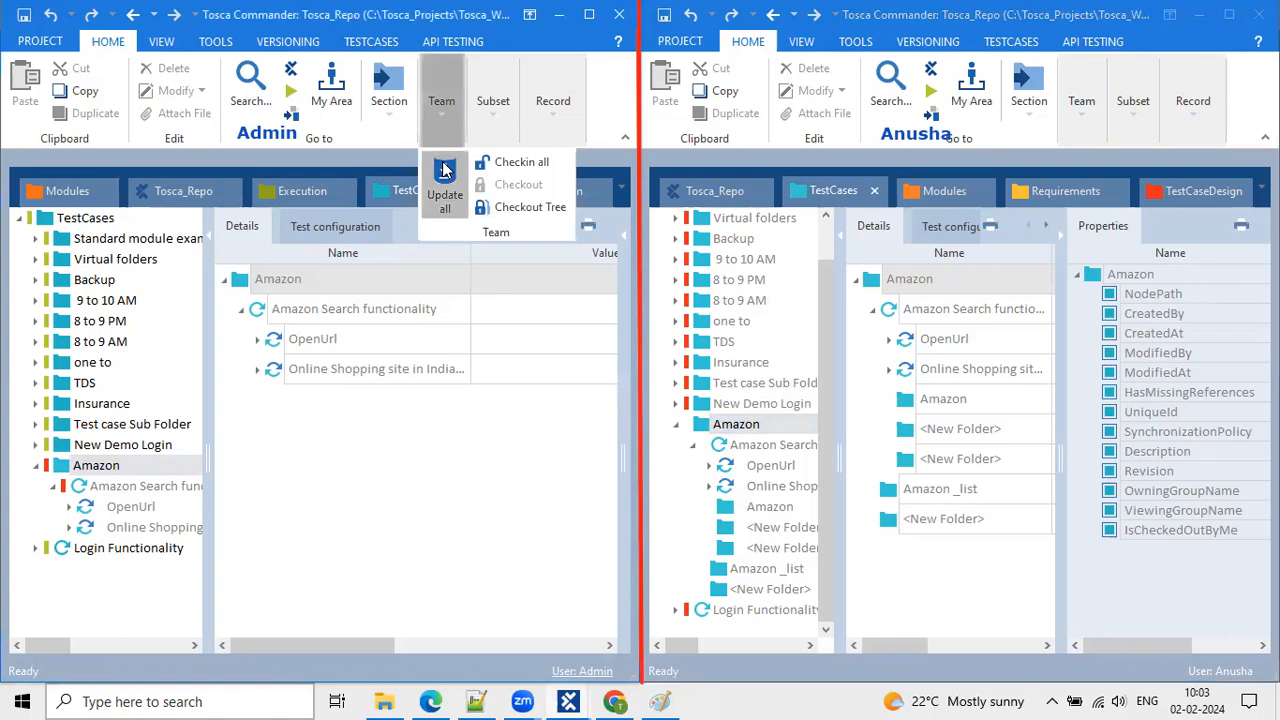
click(443, 185)
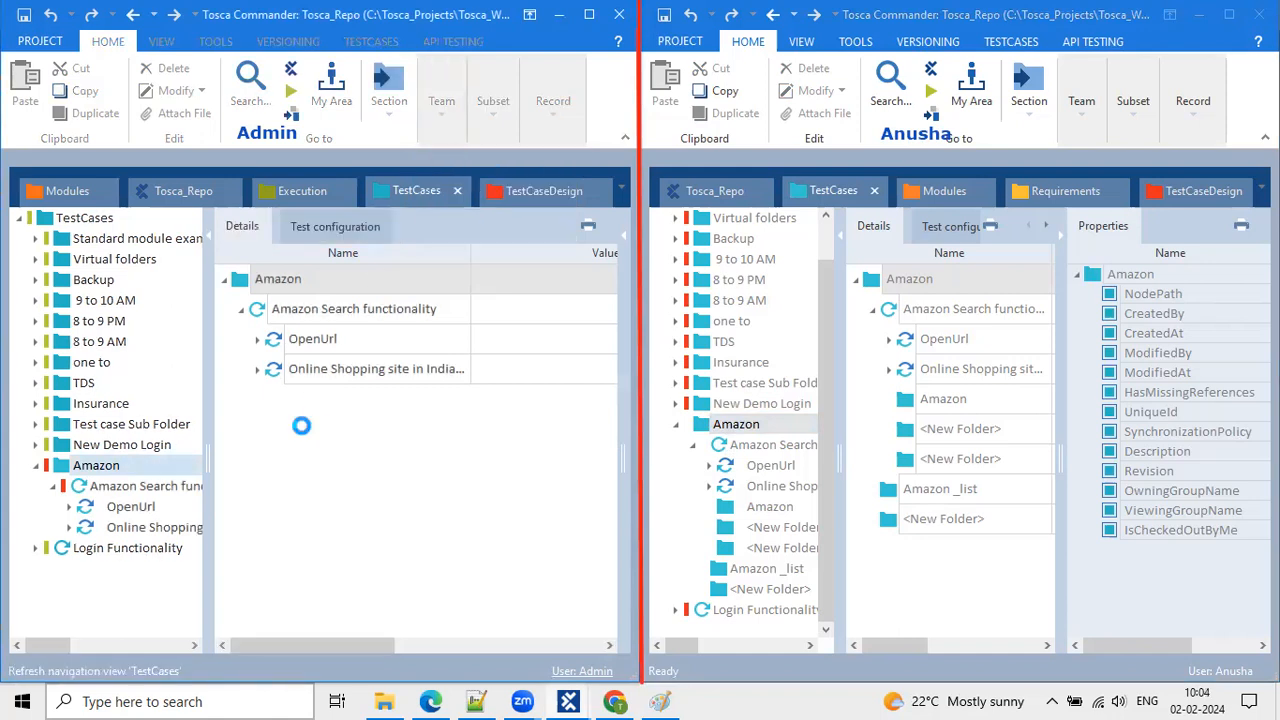
scroll(140, 468, down, 1)
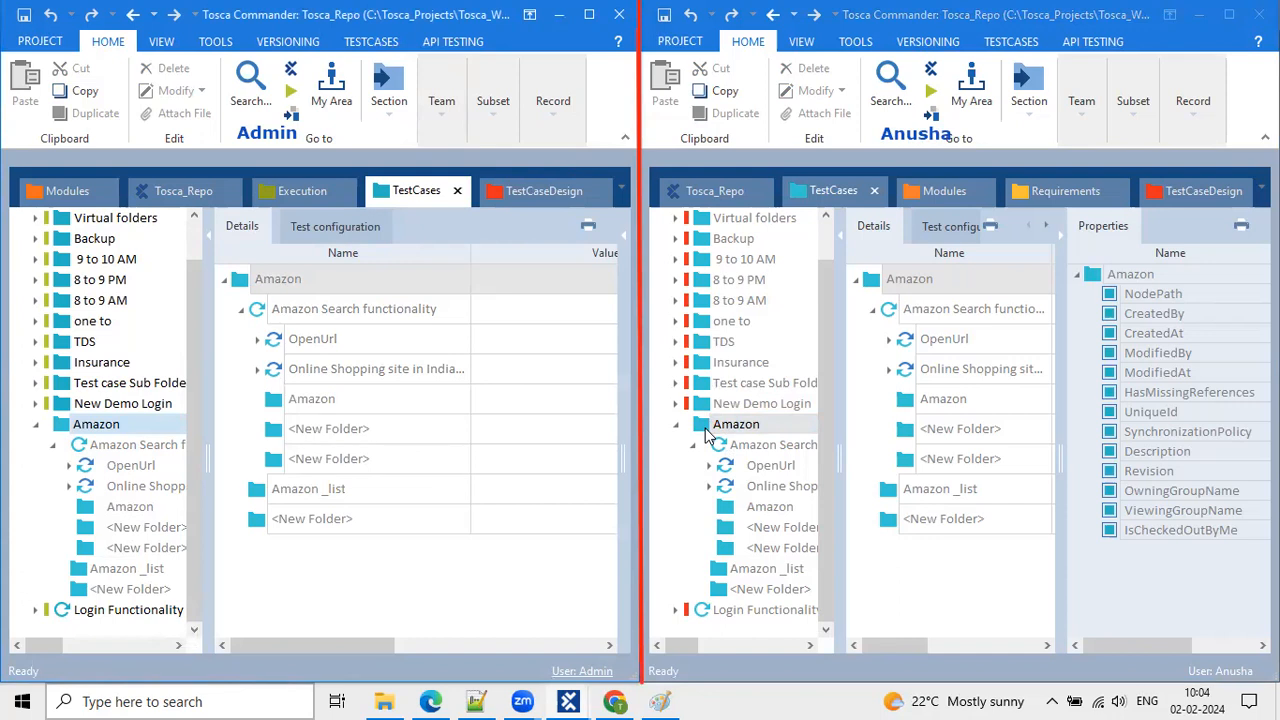
click(1098, 121)
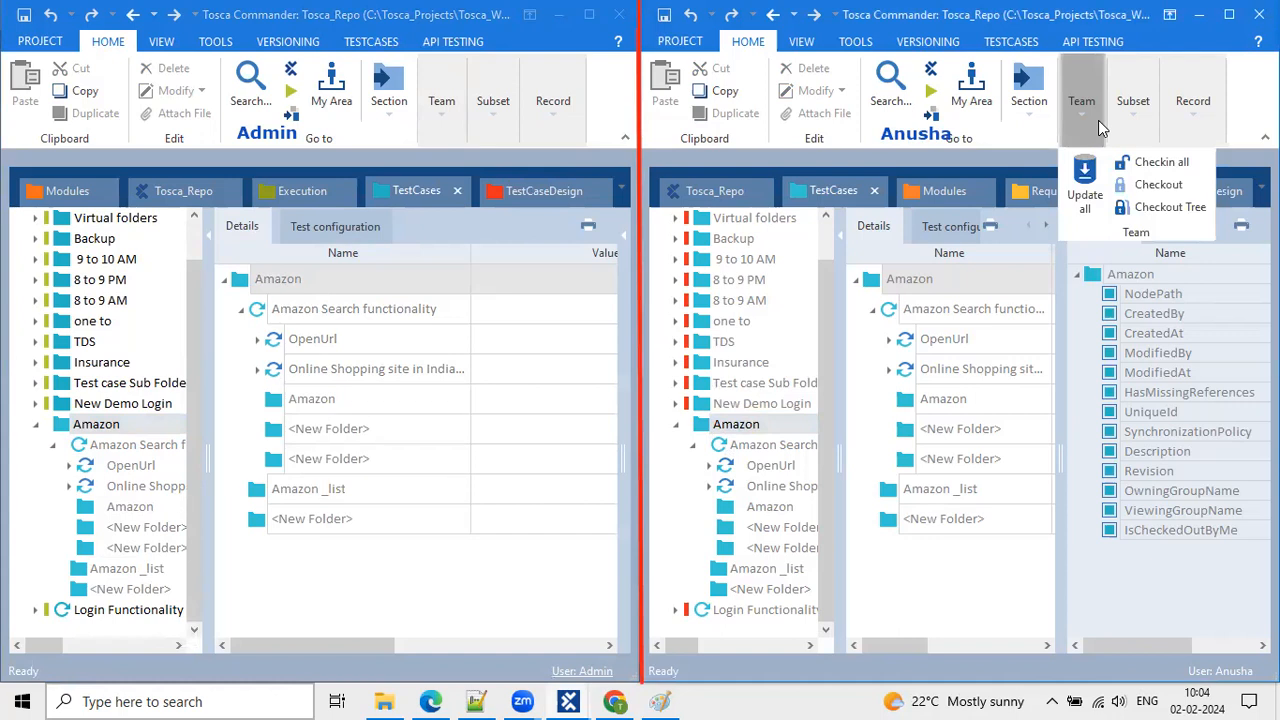
Add two new folders, <New Folder> and <New Folder>_1, under TestCases in the left workspace.
click(35, 426)
click(105, 486)
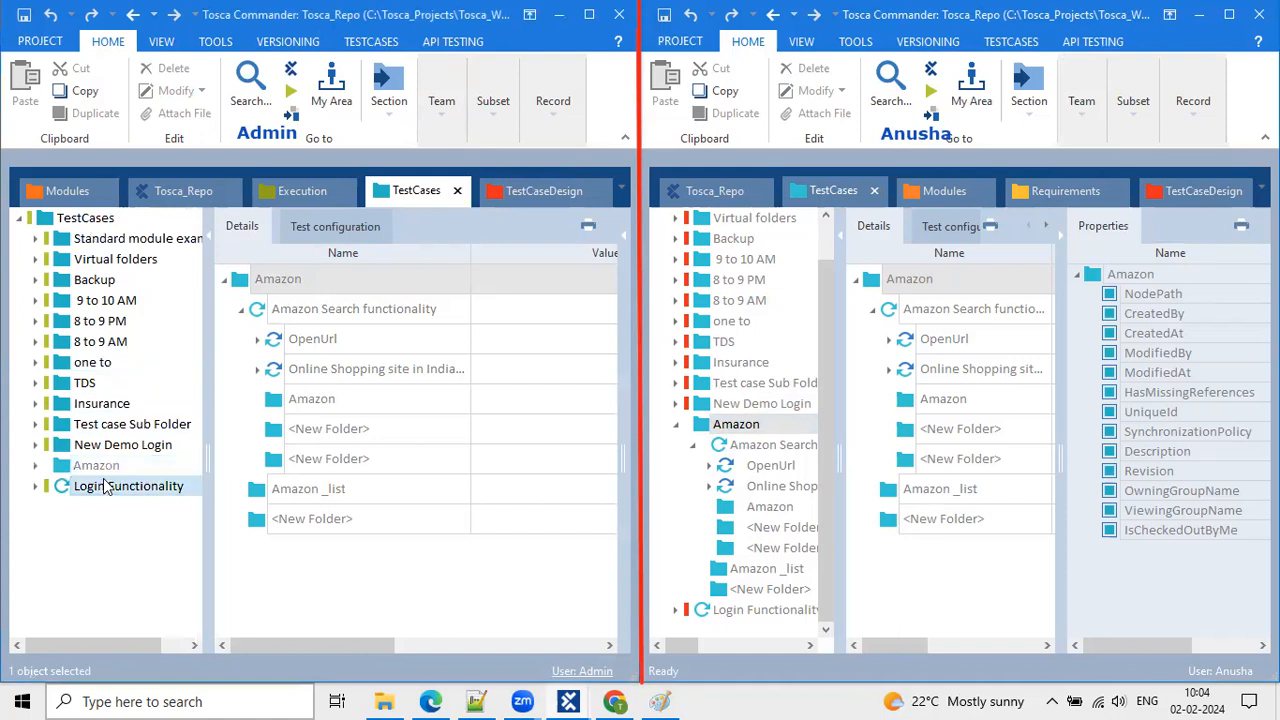
click(66, 237)
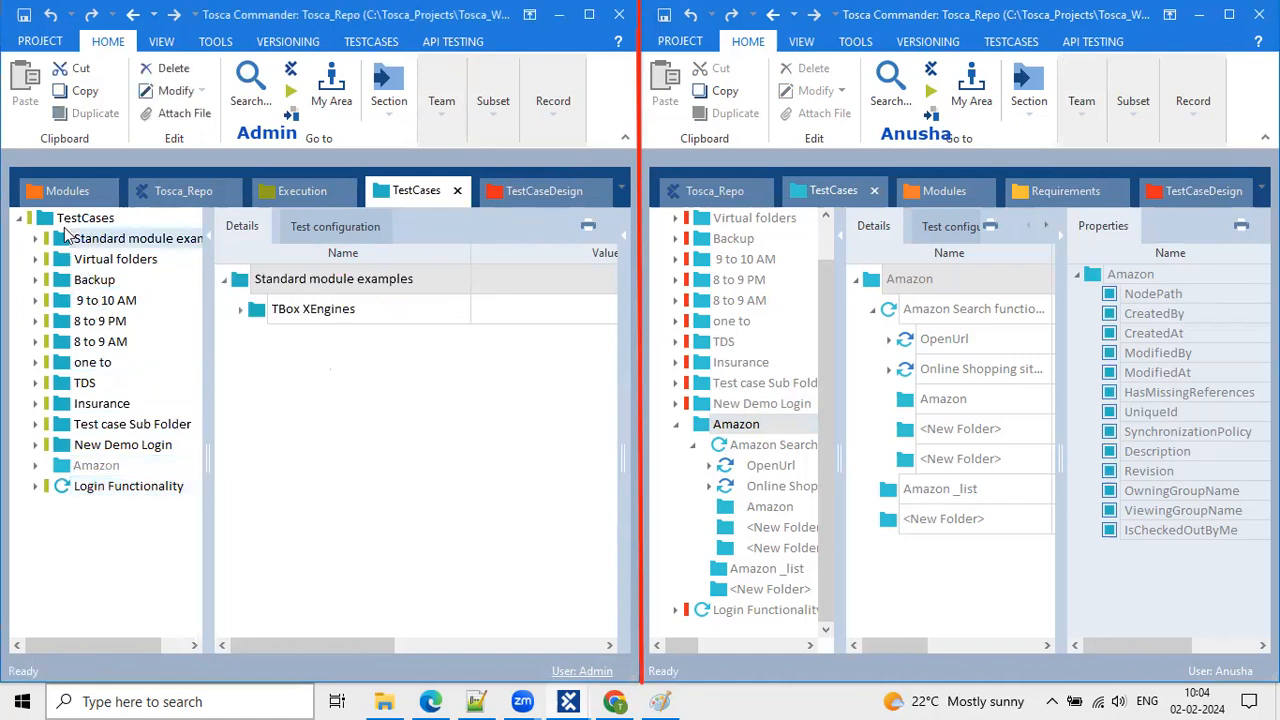
right_click(65, 219)
click(85, 166)
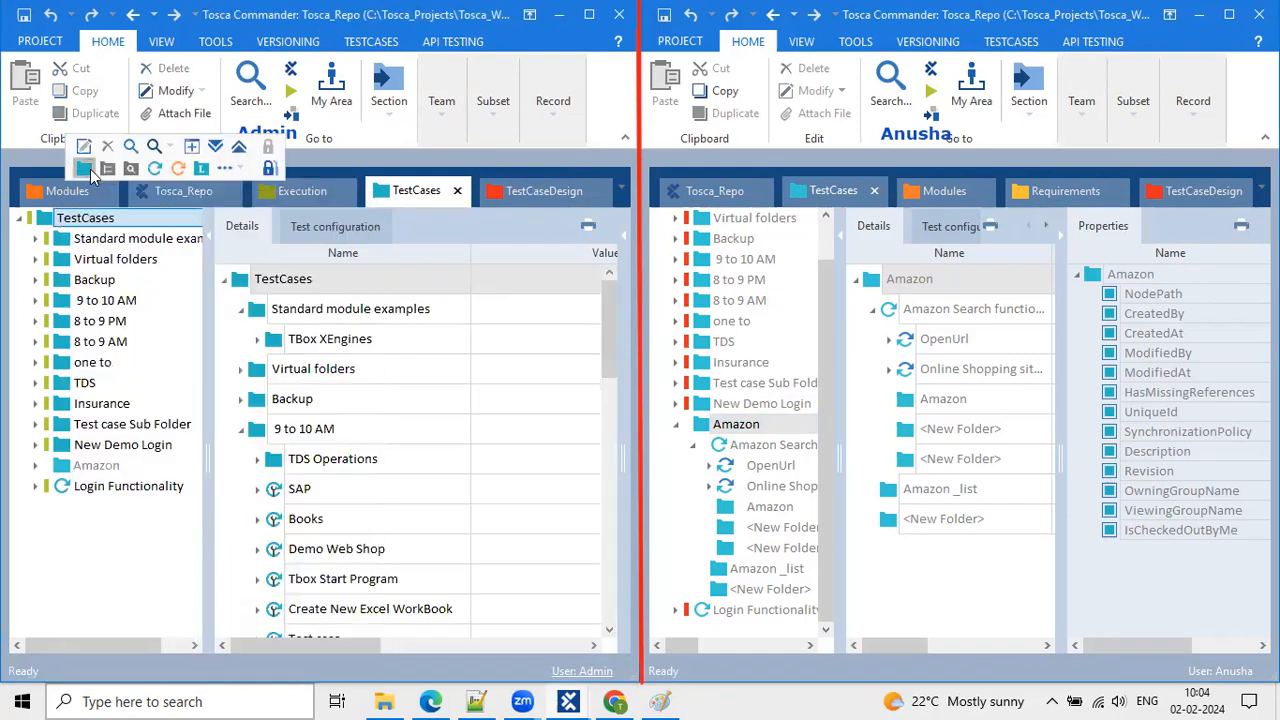
right_click(46, 217)
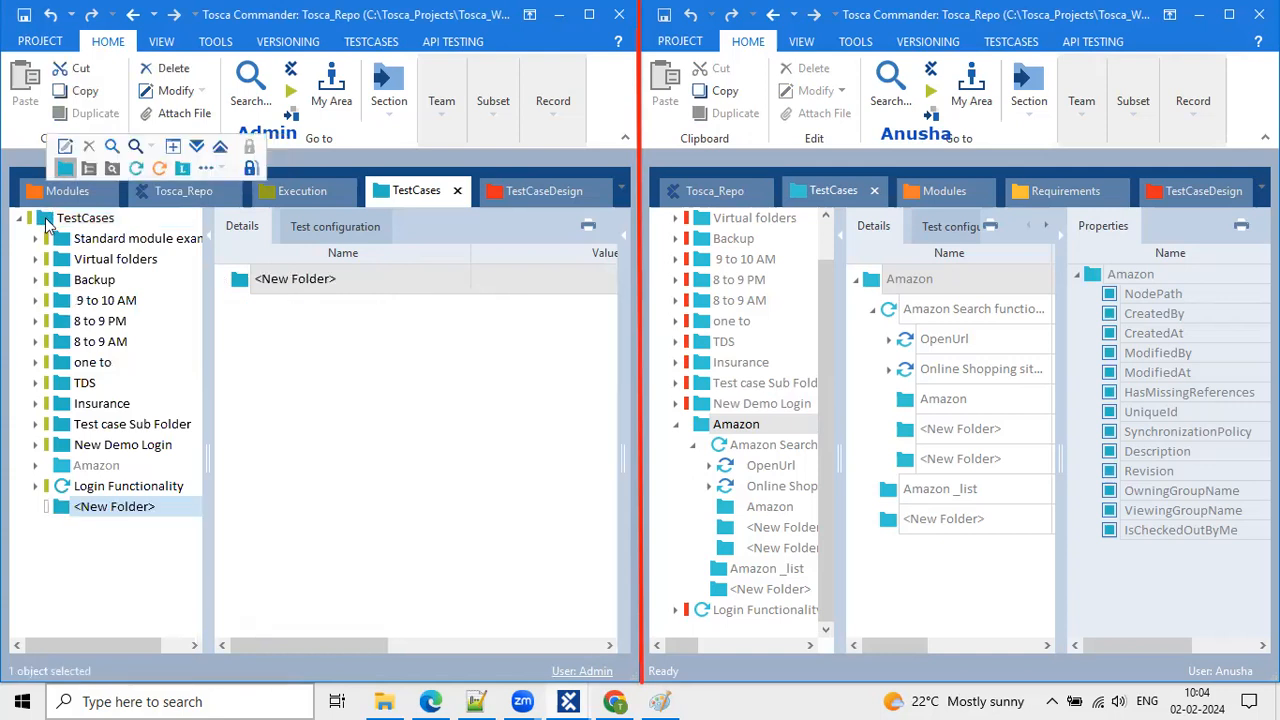
click(66, 171)
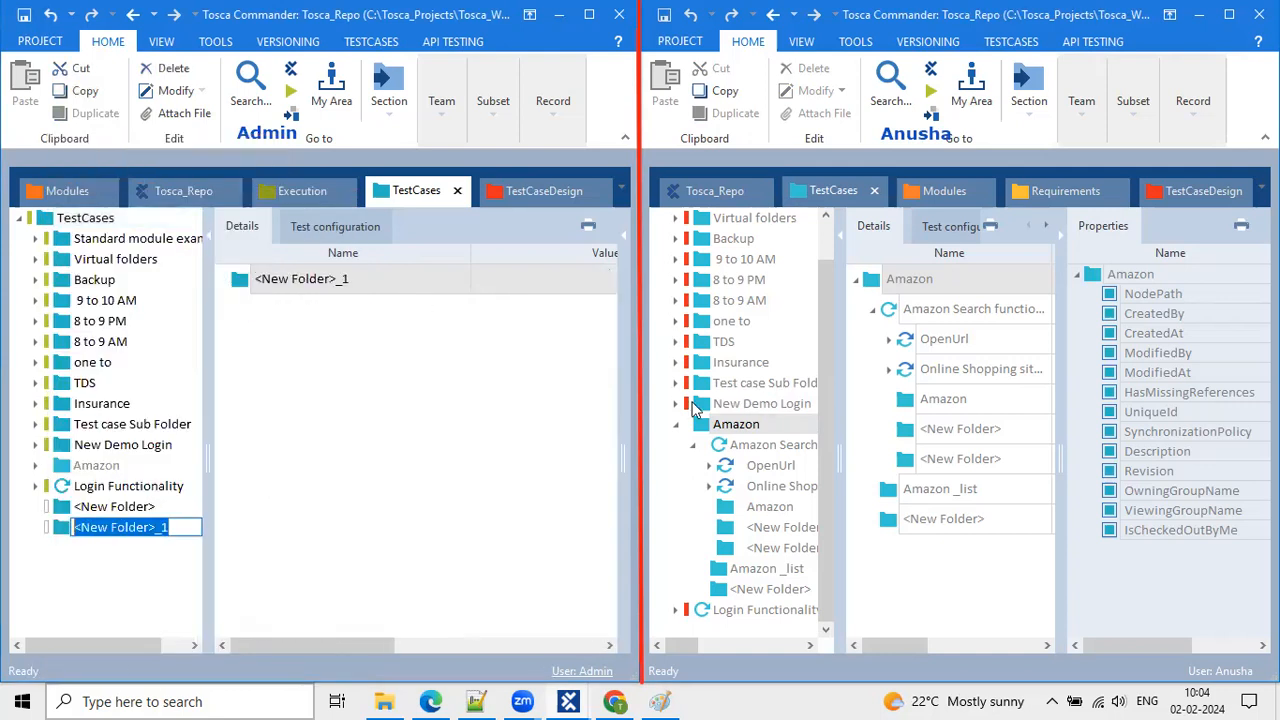
Collapse the Amazon folder in the right workspace and update it from the repository.
click(678, 428)
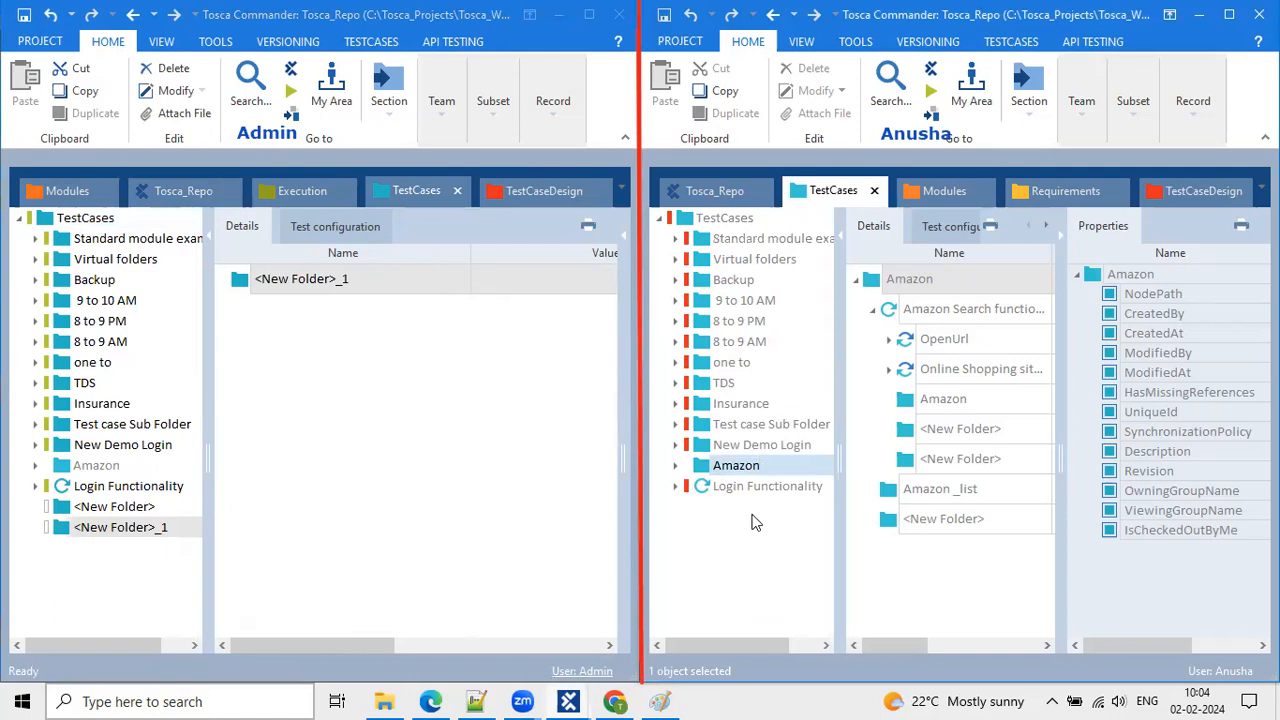
click(1082, 110)
click(1086, 190)
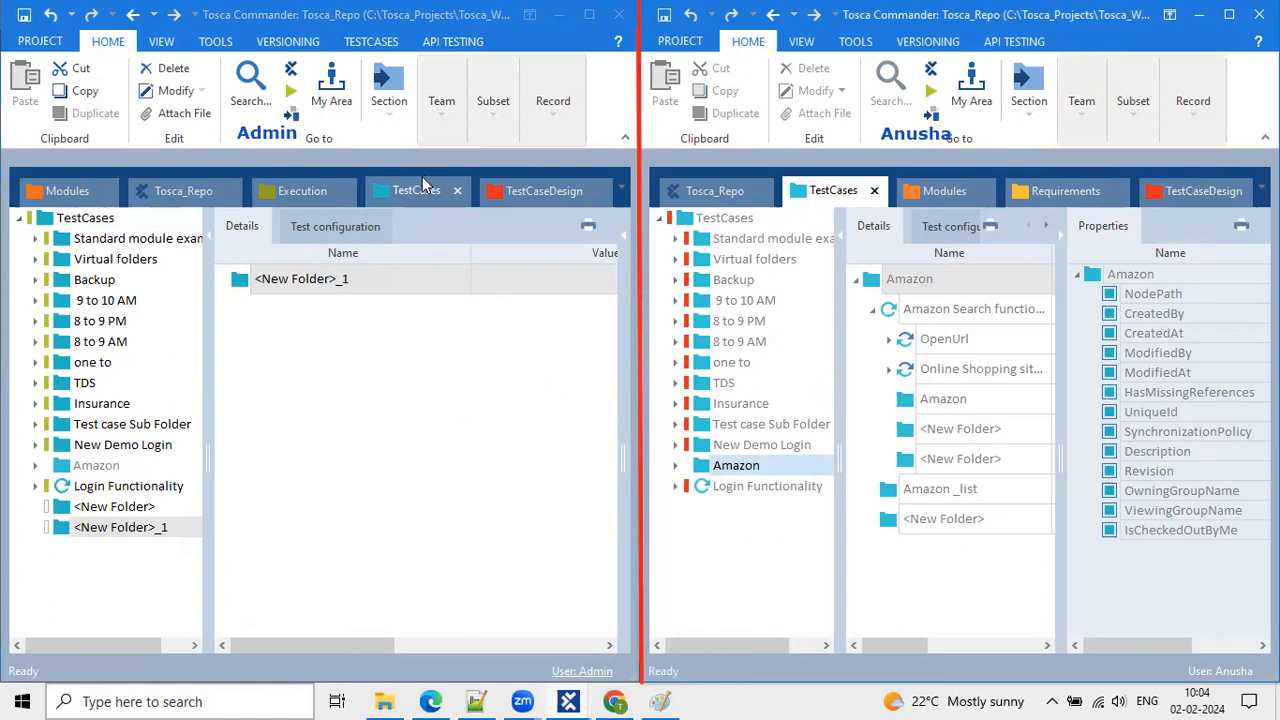
Check in all pending changes from the left workspace and show its Modules section.
click(437, 128)
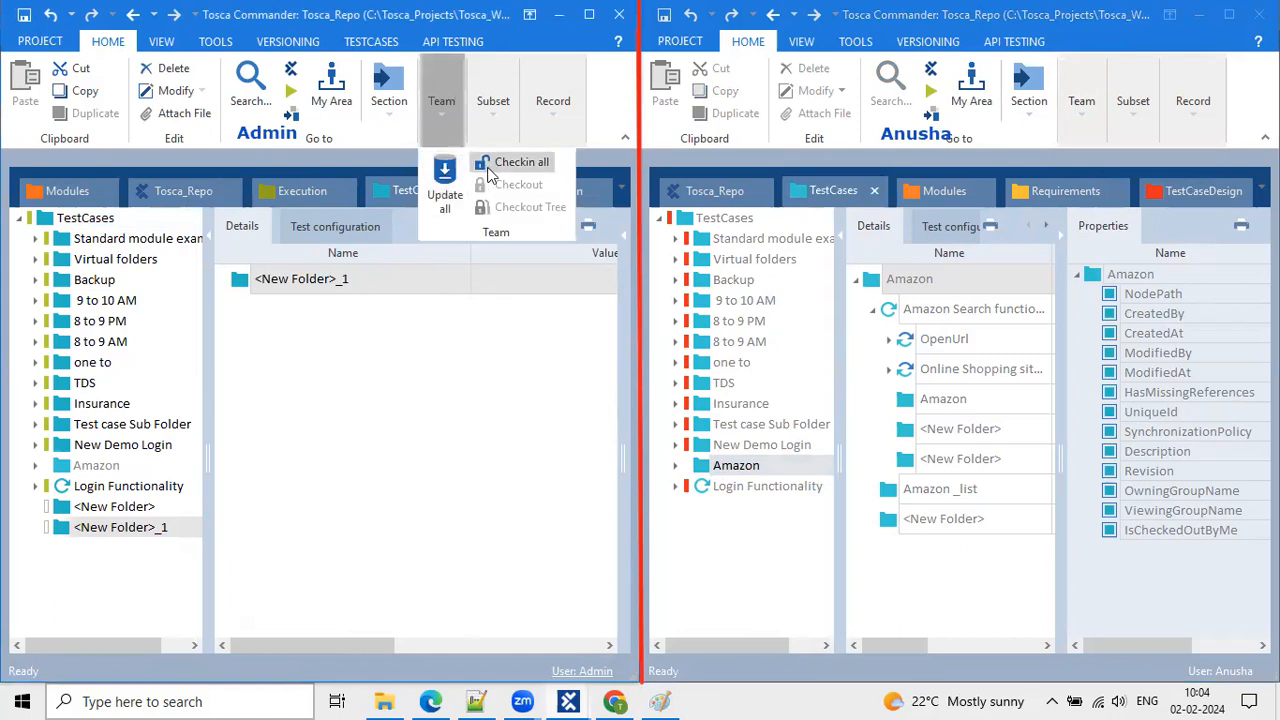
click(755, 510)
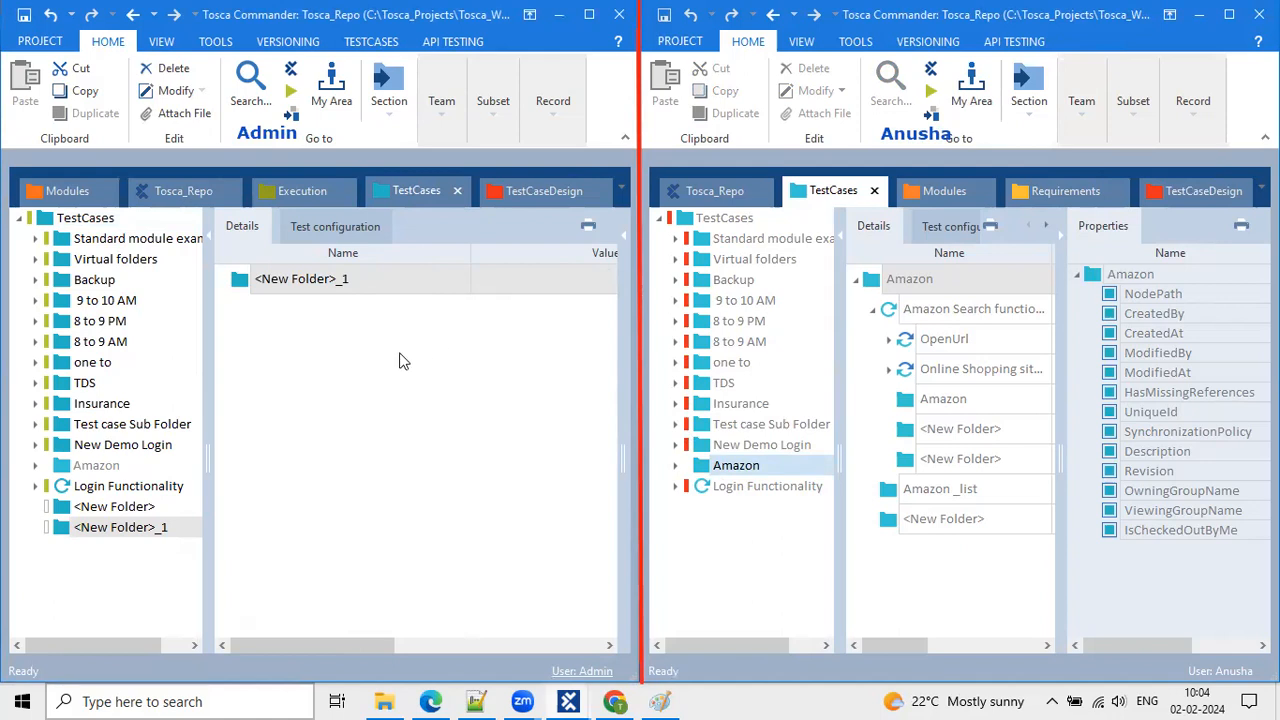
click(443, 103)
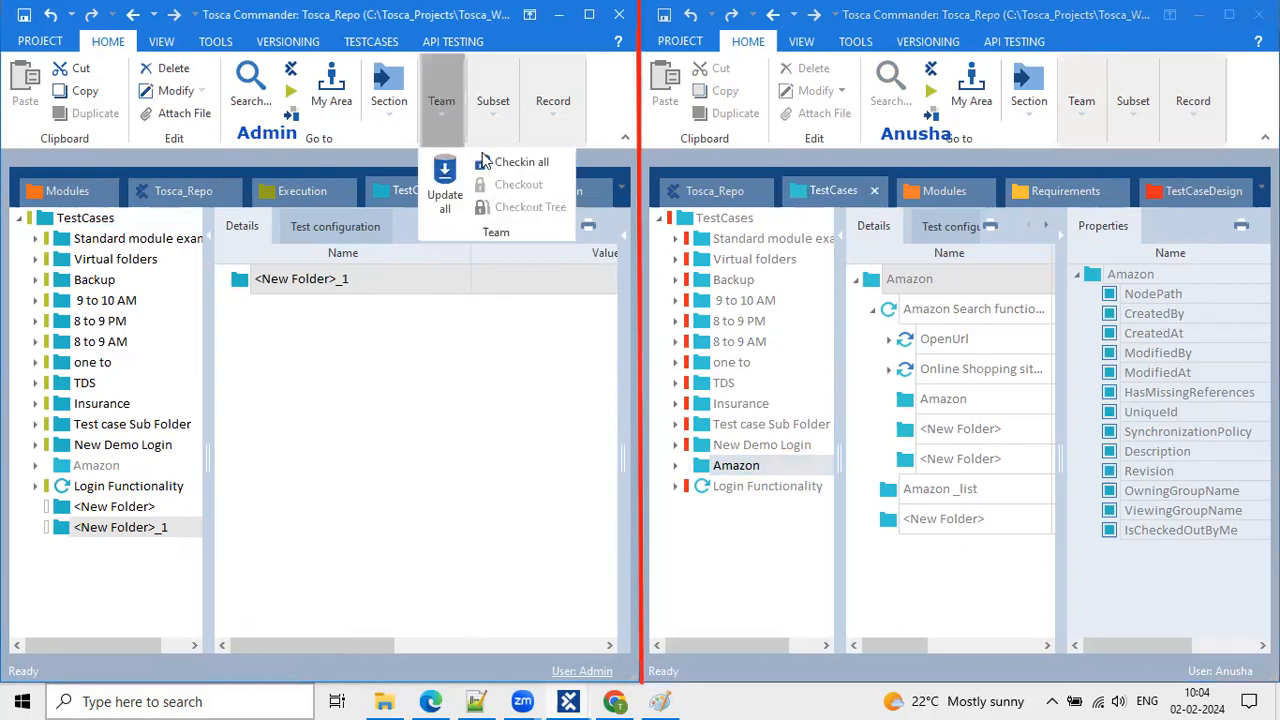
click(482, 163)
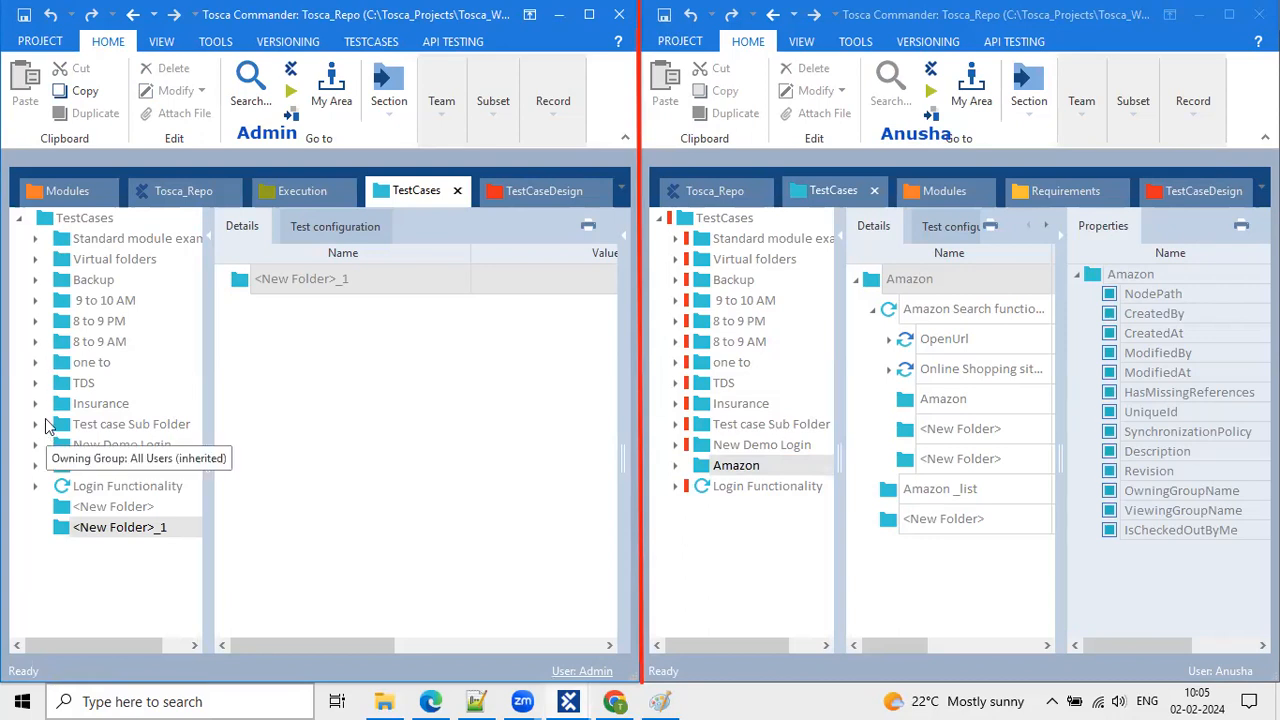
click(67, 190)
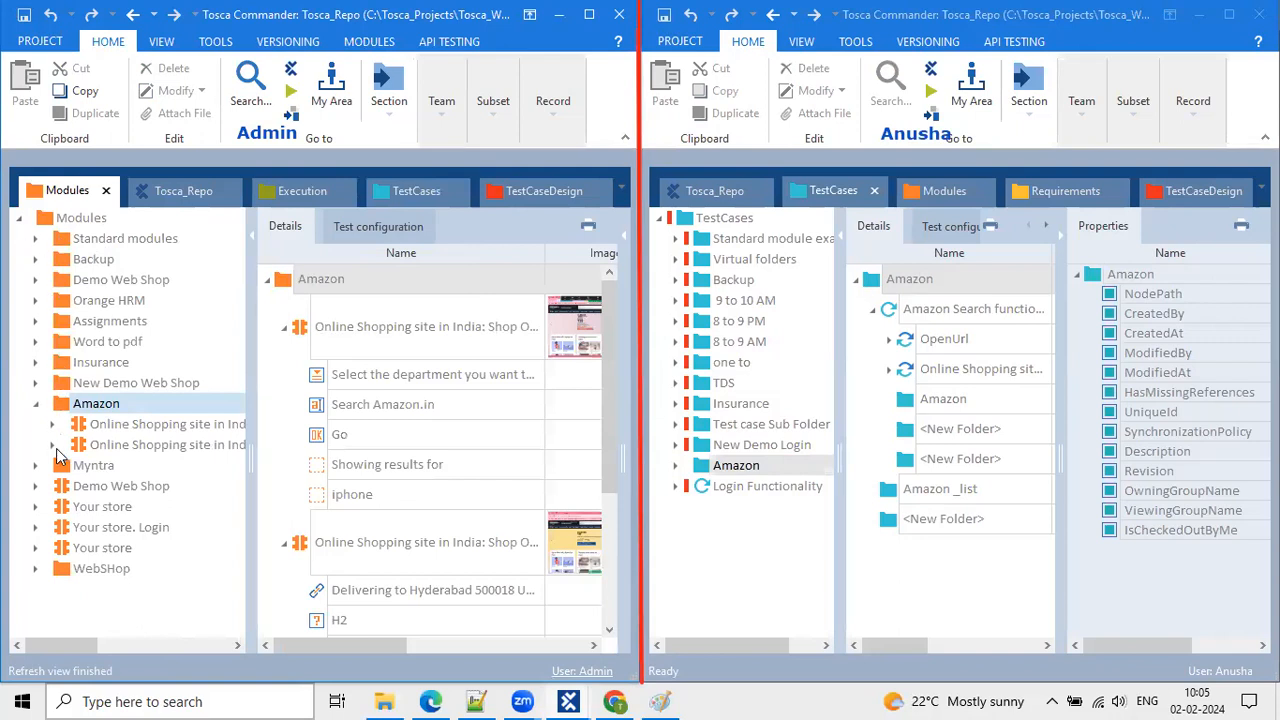
Return the left workspace to the TestCases section.
click(448, 111)
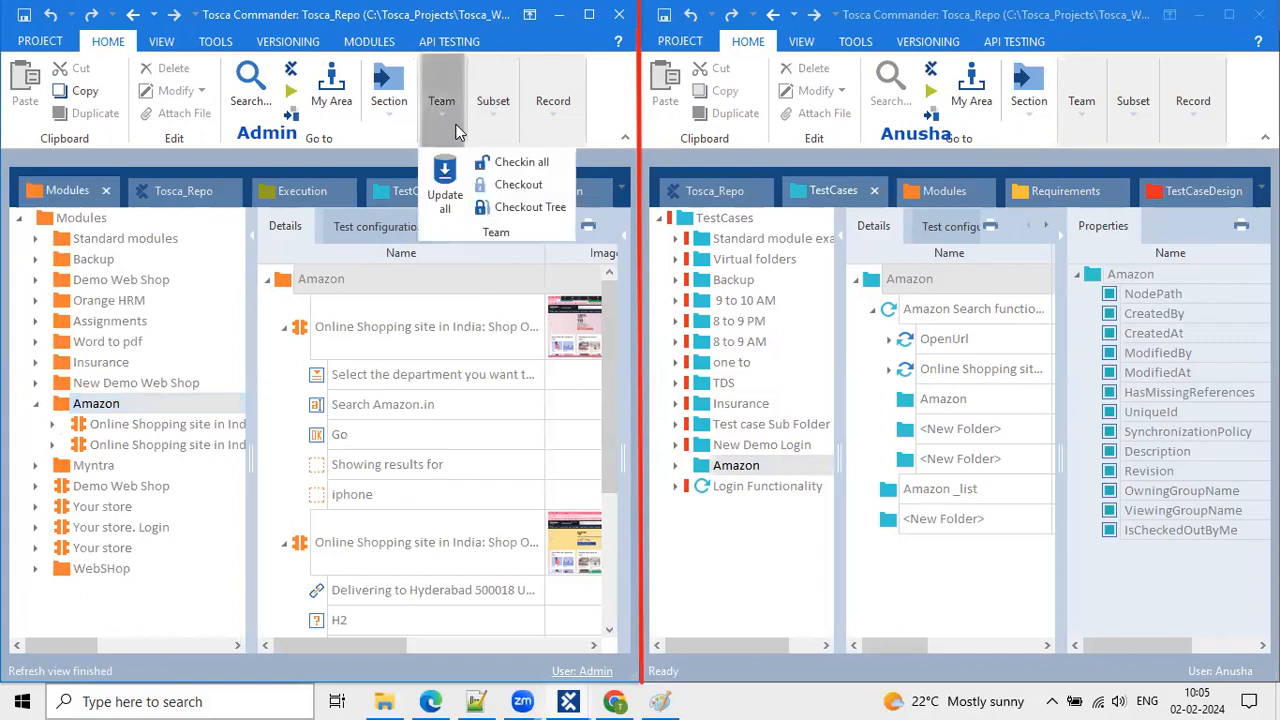
click(184, 196)
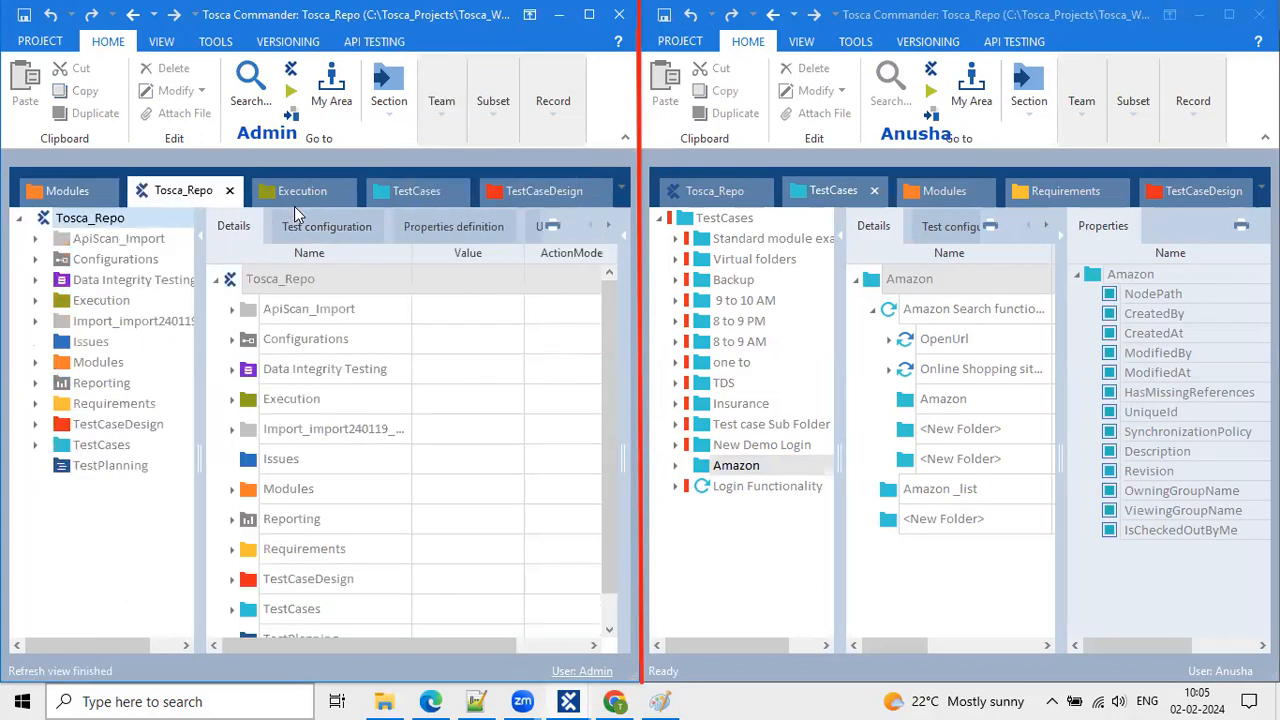
click(405, 190)
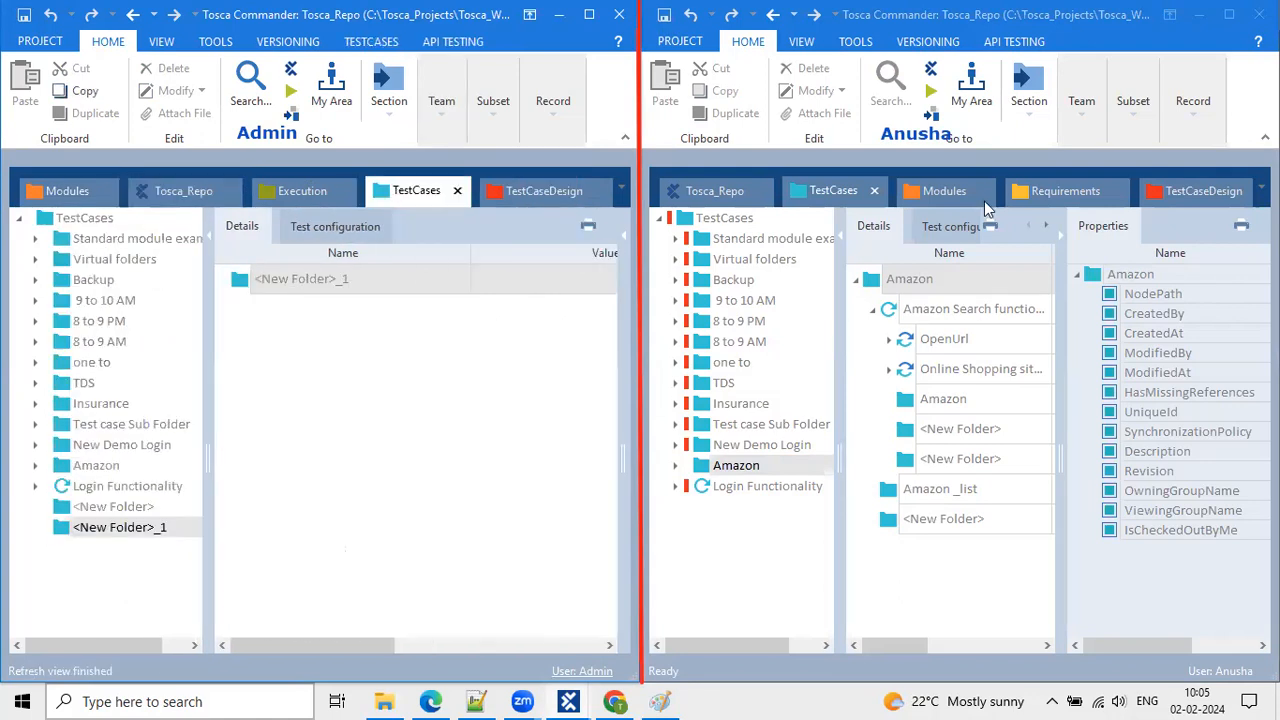
Update the right workspace and select the new <New Folder> and <New Folder>_1 under TestCases.
click(1086, 108)
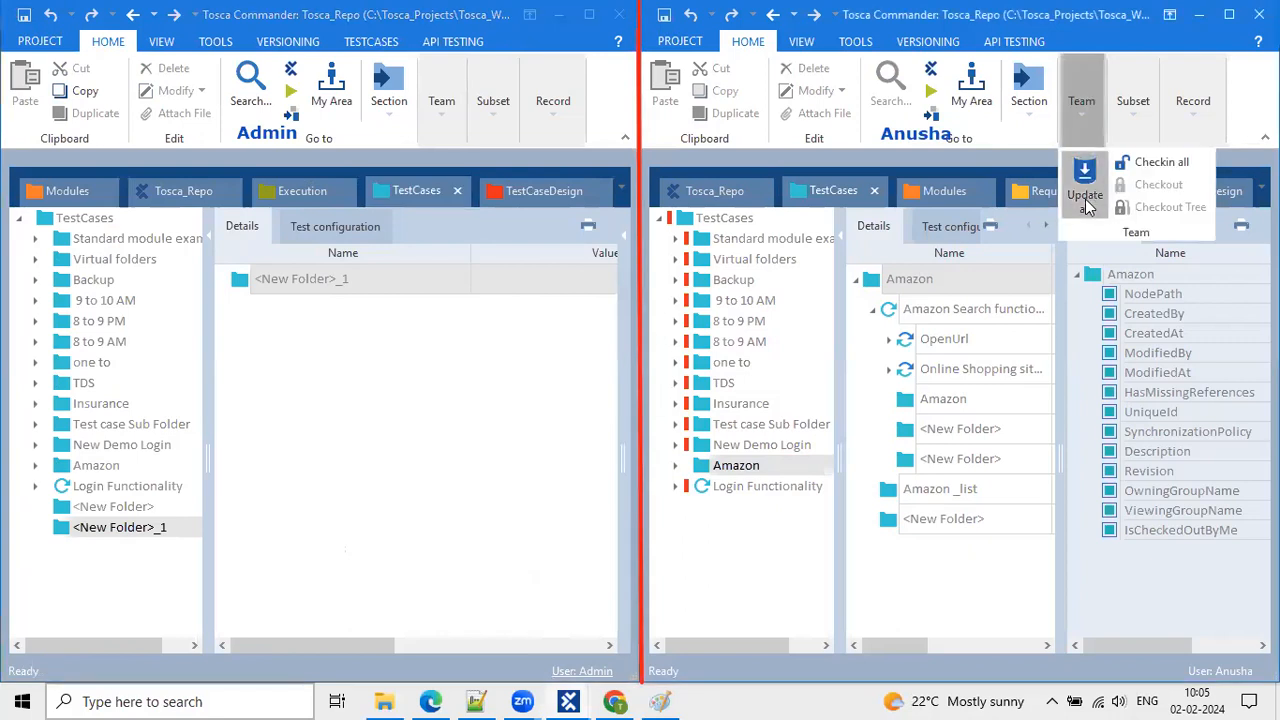
click(1086, 198)
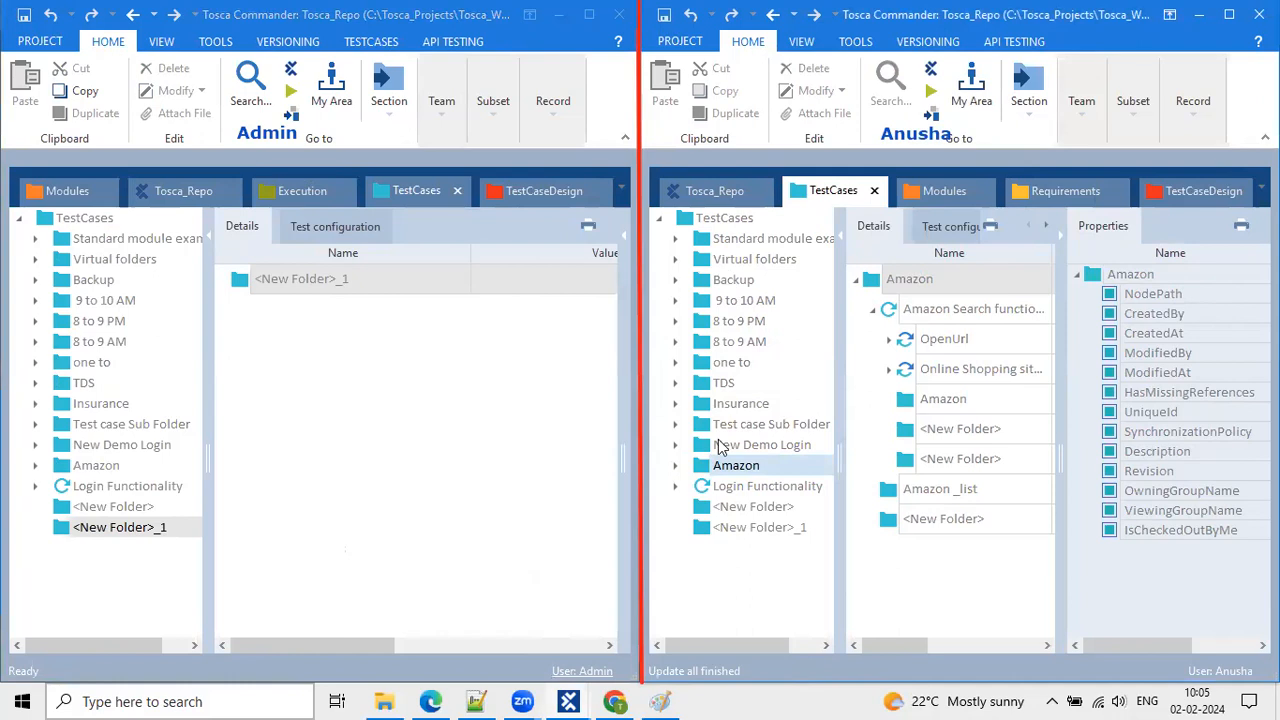
click(735, 527)
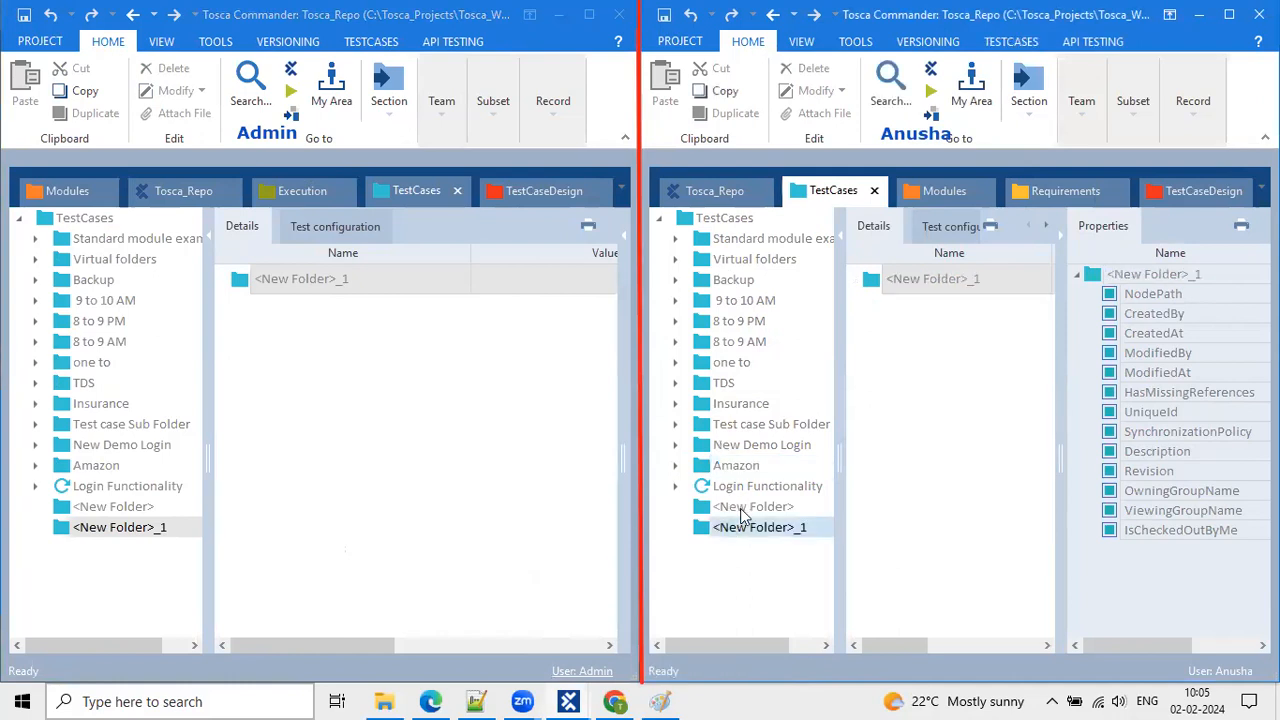
click(742, 508)
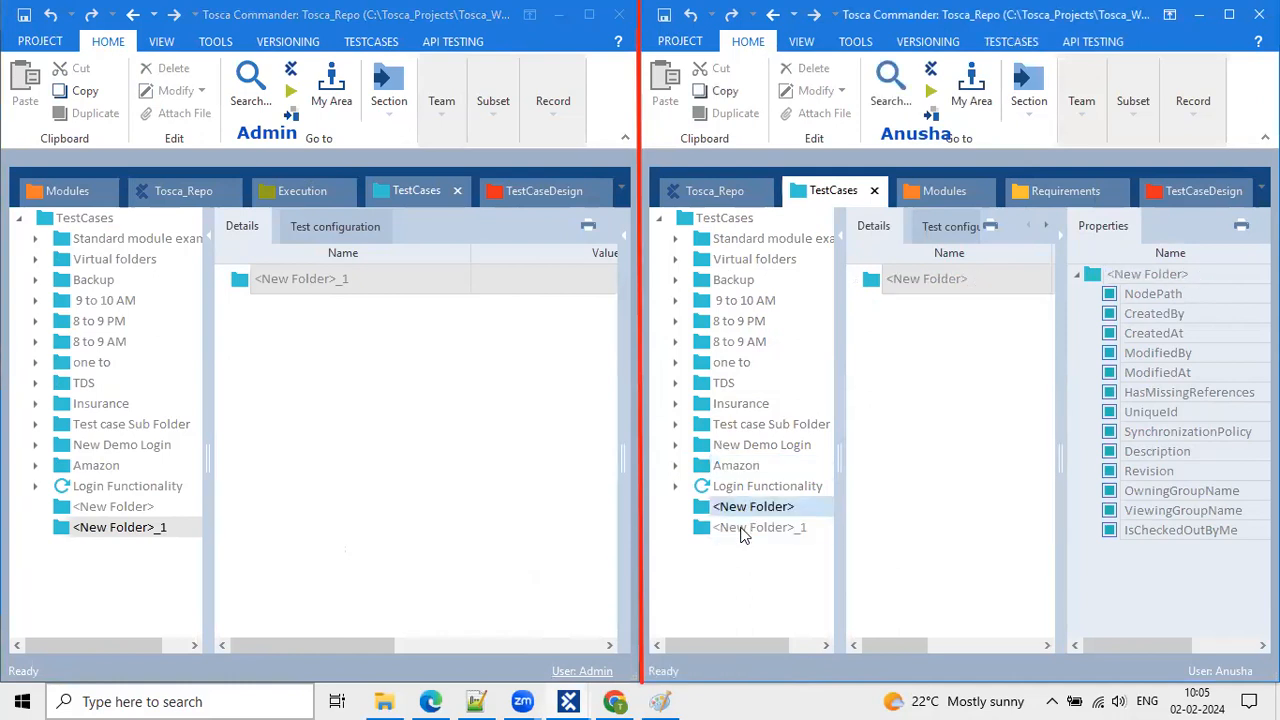
shift+click(742, 530)
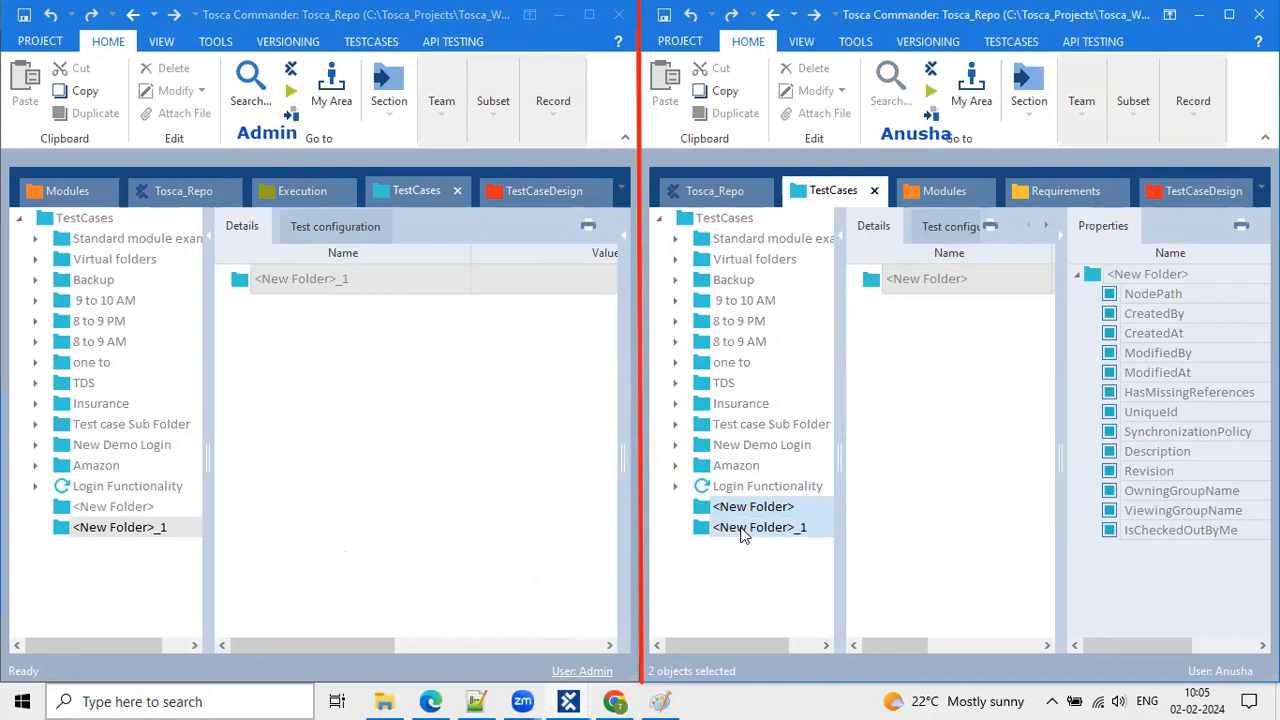
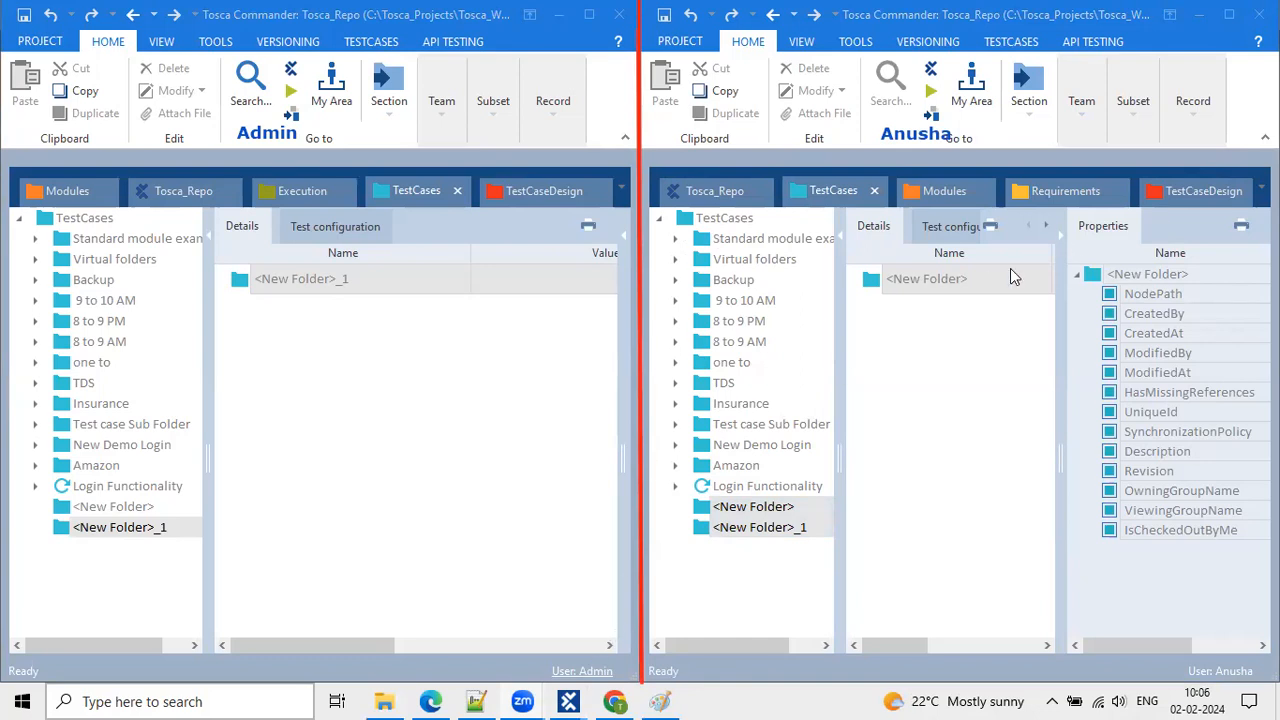
Bring the Notepad++ notes on multi-user activities to the front and scroll down.
click(476, 701)
scroll(217, 434, down, 1)
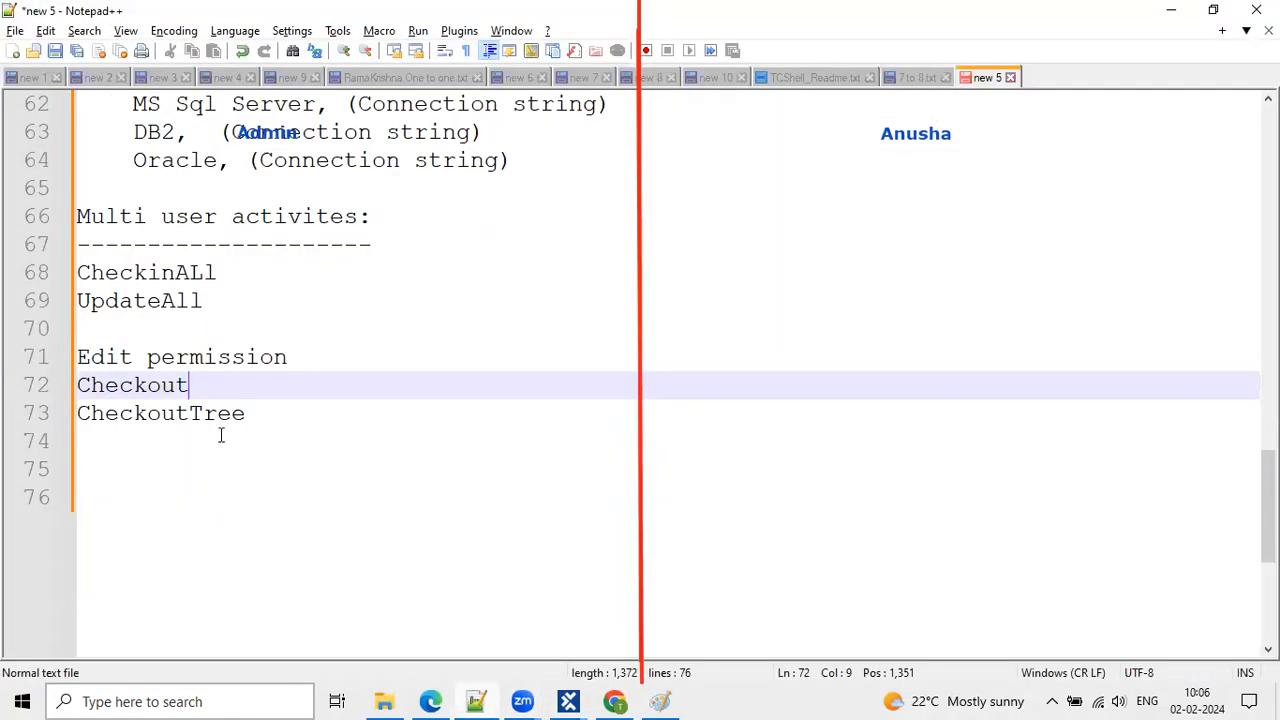
Under CheckinALl, add indented notes 'Save the Test case development Repo' and '--> This is applicable for entire project'.
click(241, 273)
key(Return)
key(Tab)
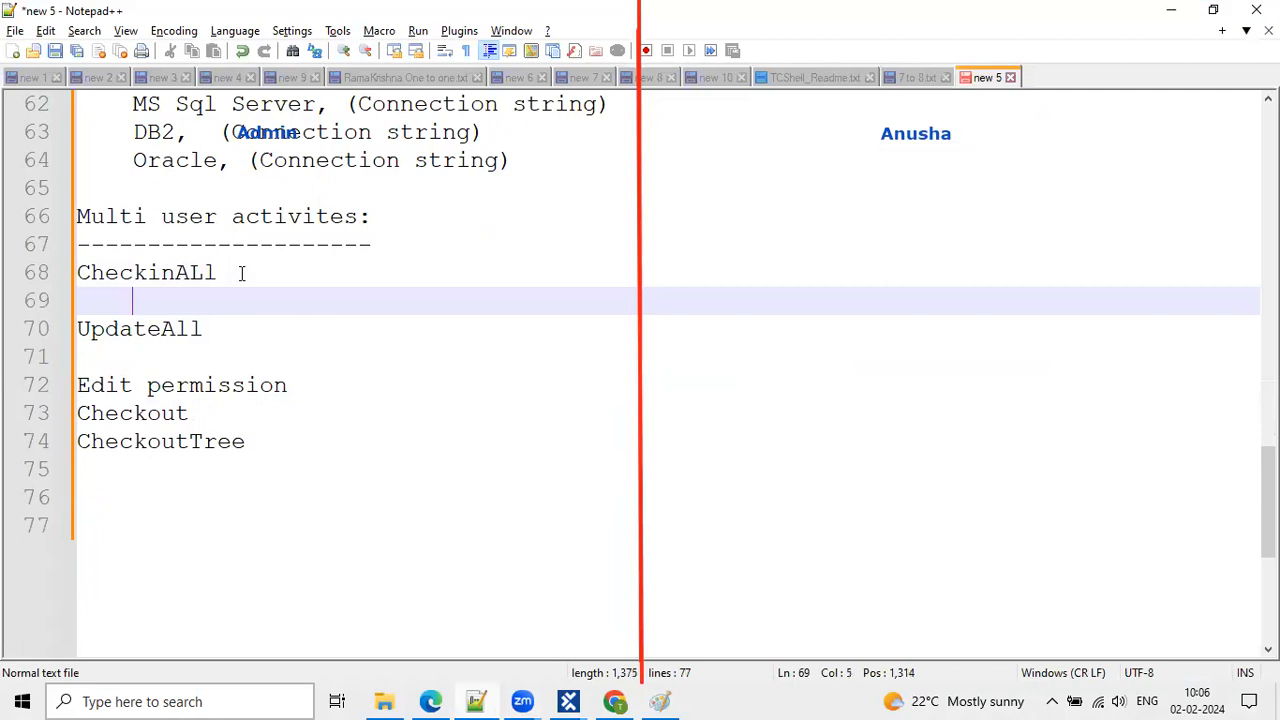
text(Save thee)
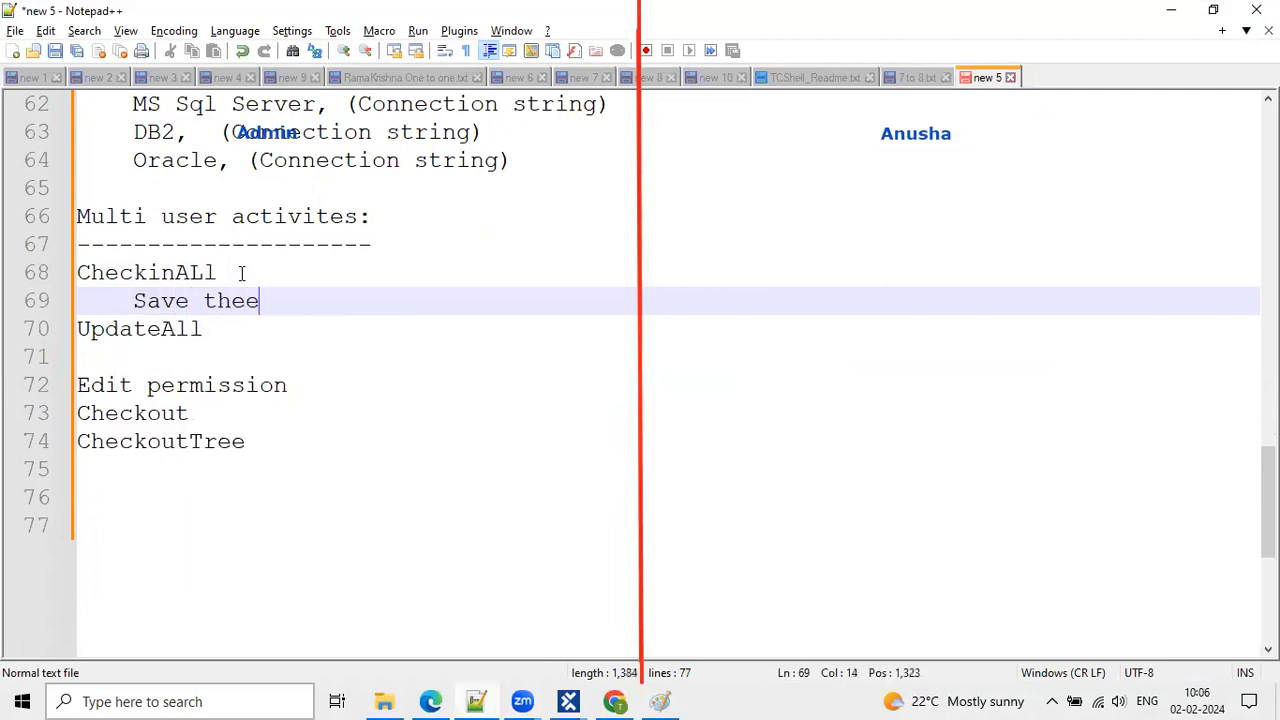
key(BackSpace)
key(BackSpace)
text(D)
key(BackSpace)
text(T)
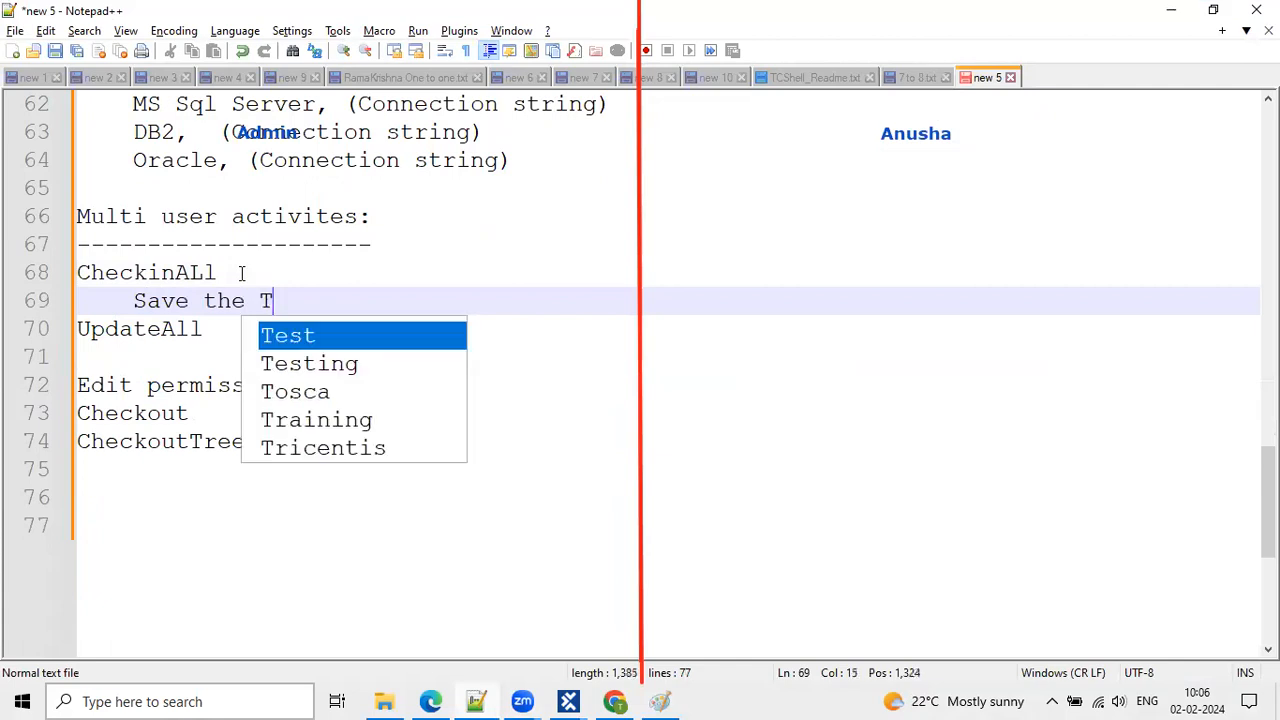
text(est case development Reo)
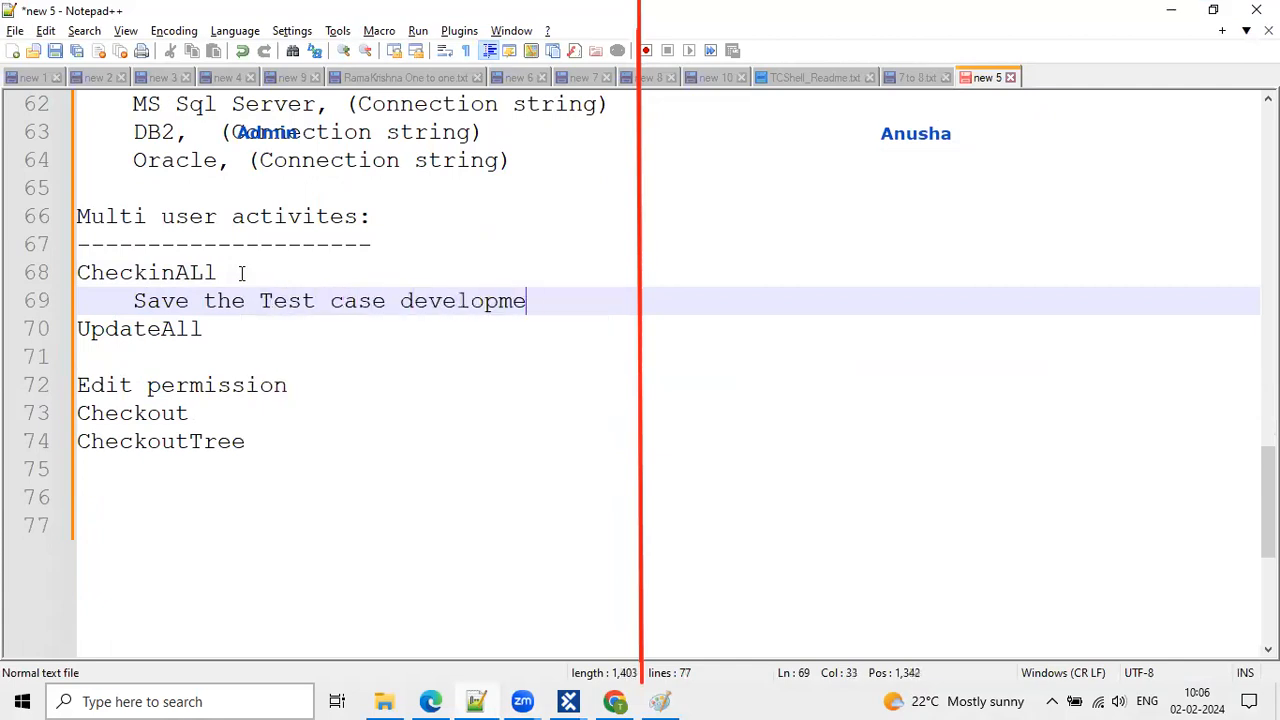
key(BackSpace)
text(po)
key(Return)
key(Return)
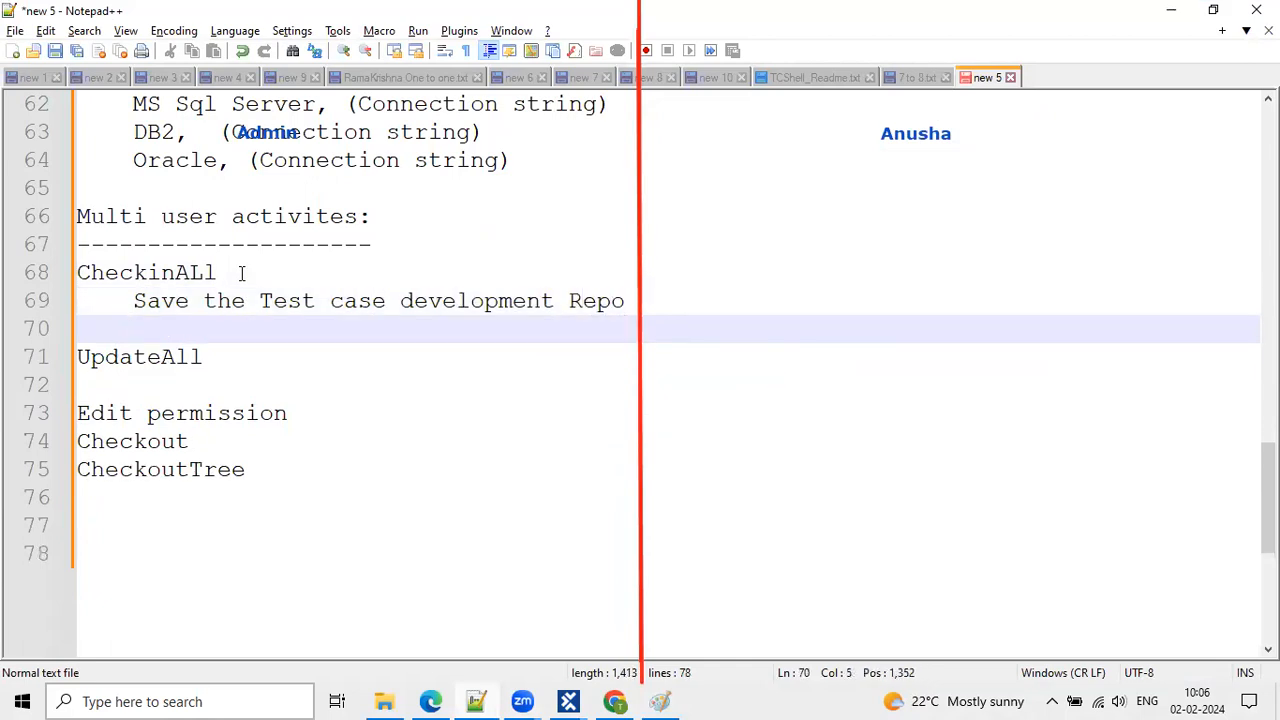
text(--> ap)
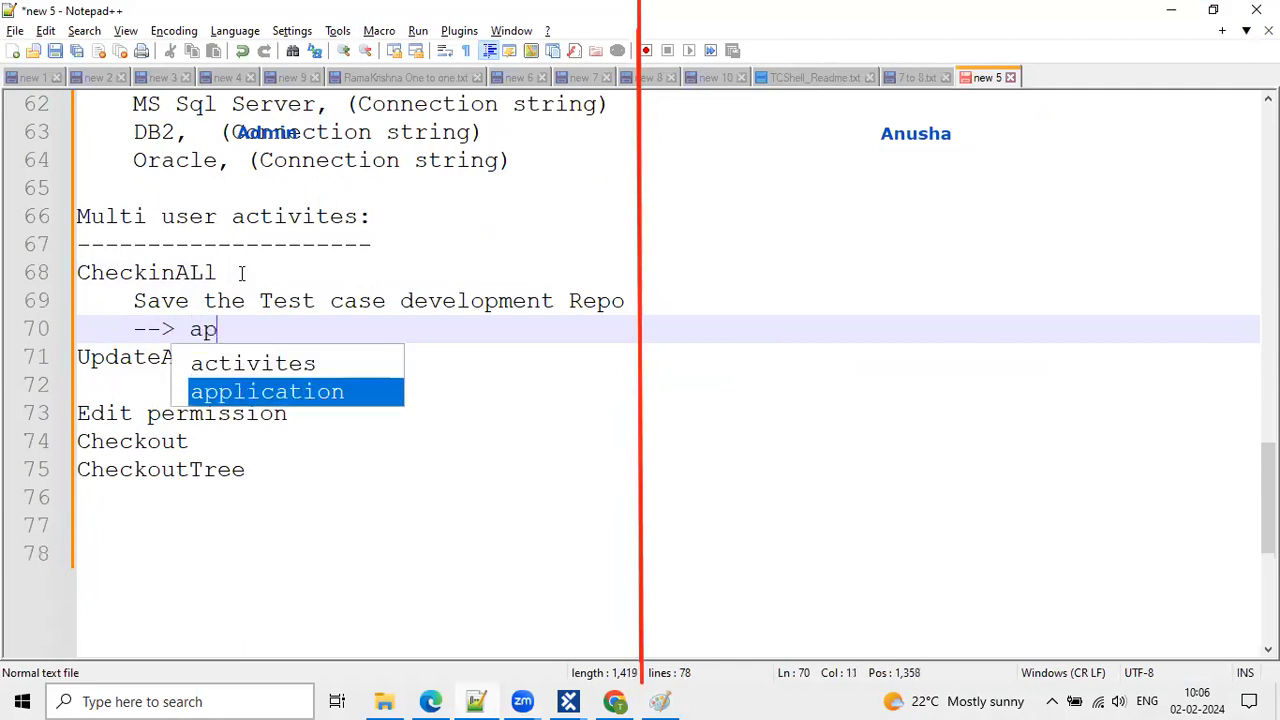
key(BackSpace)
key(BackSpace)
key(BackSpace)
text(This is )
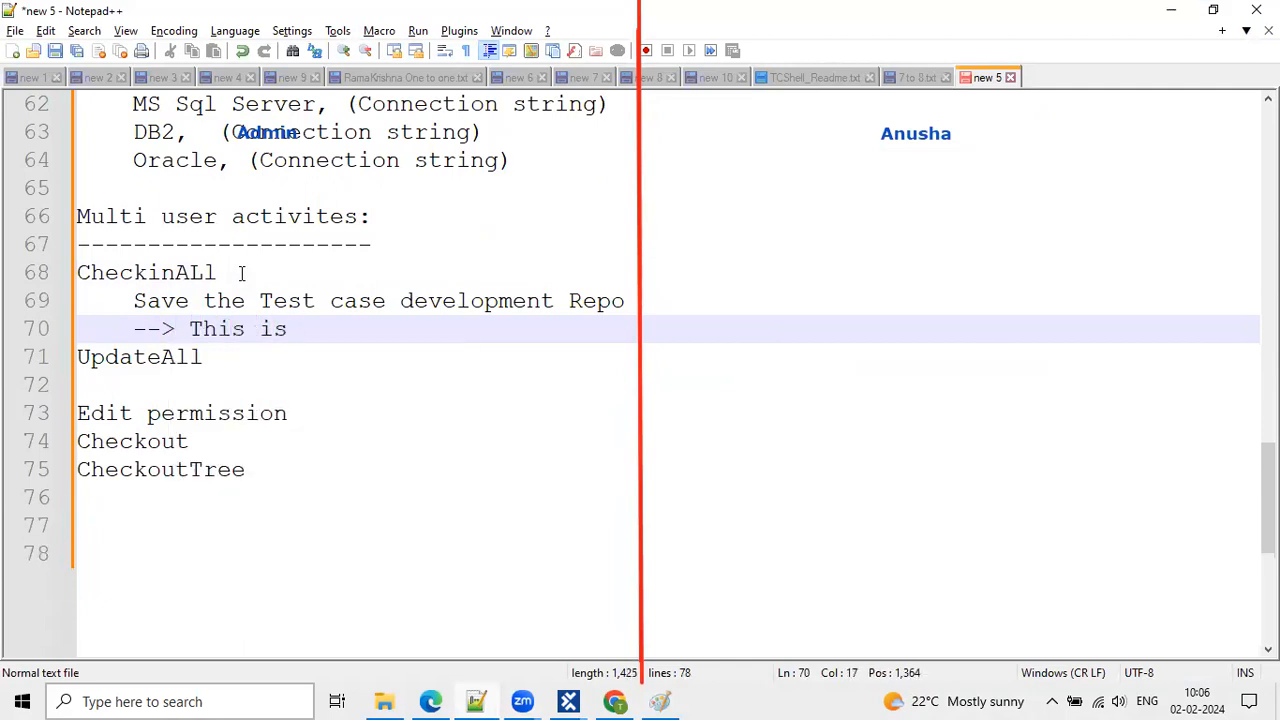
text(applicable for entire project)
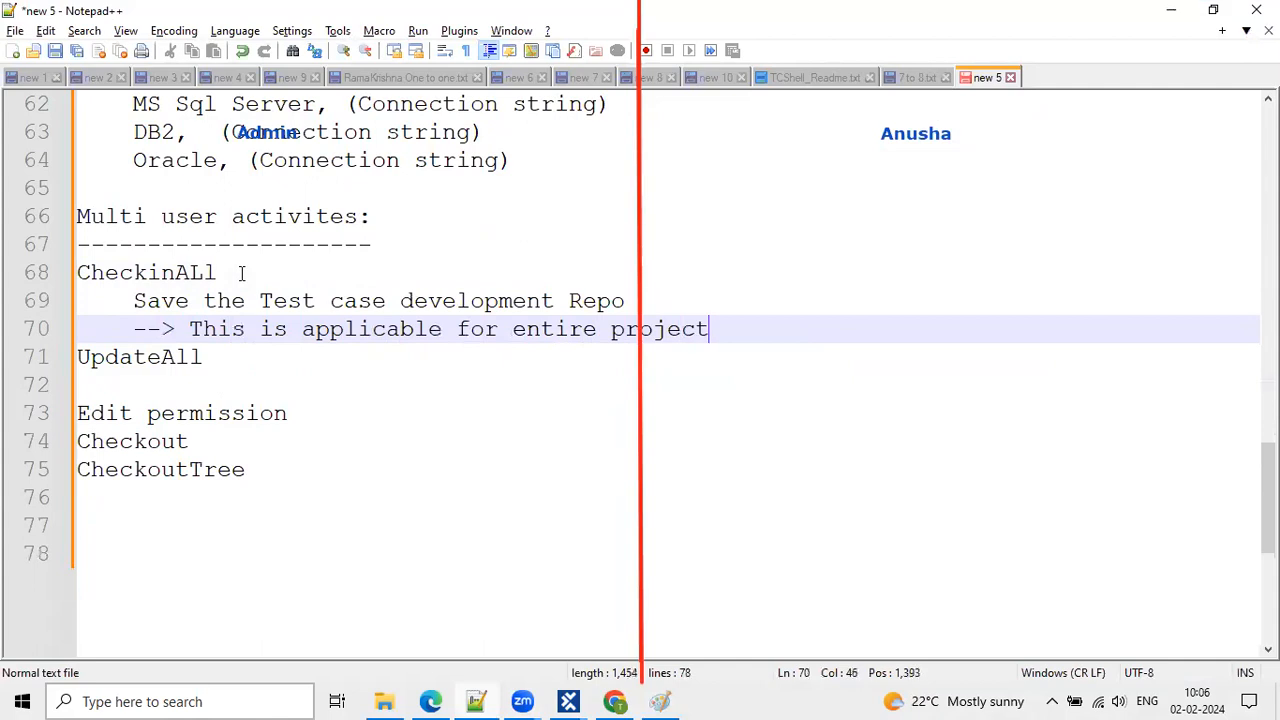
key(Return)
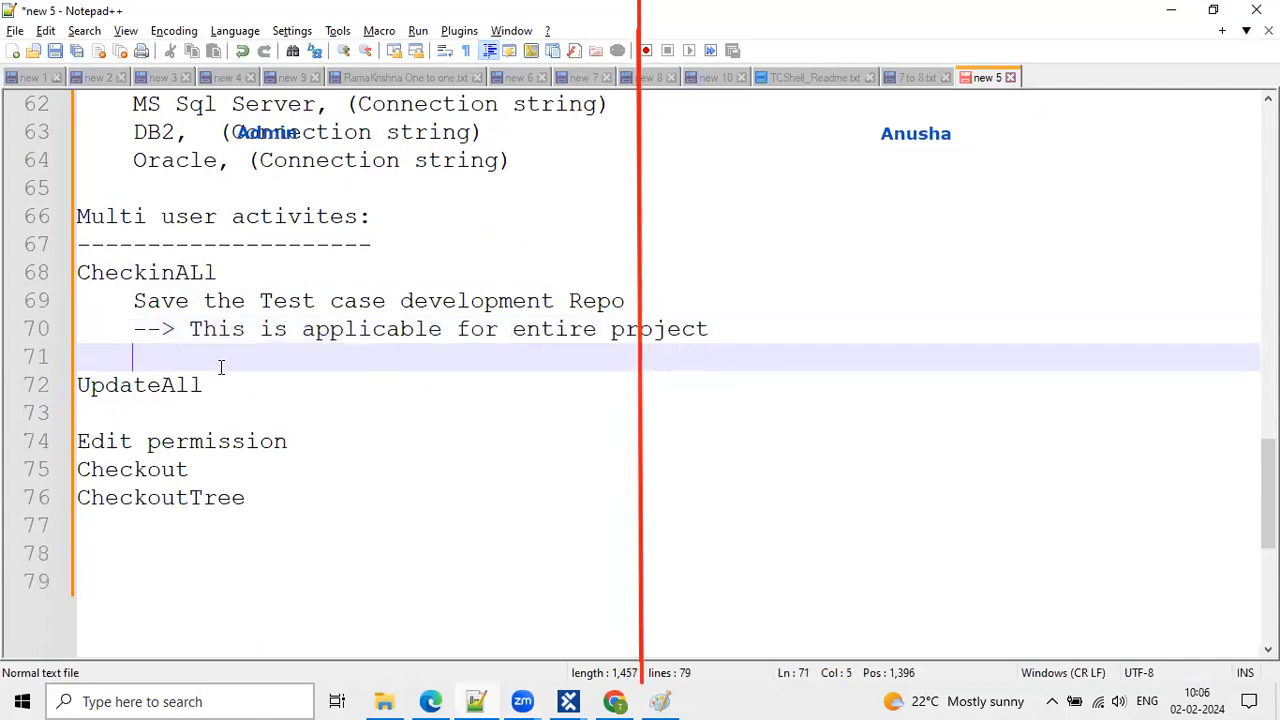
key(Return)
key(BackSpace)
key(BackSpace)
Under UpdateAll, add notes '--> to recent code done by the team.' and the copied 'applicable for entire project' line.
click(317, 386)
key(Return)
key(Tab)
drag(720, 331, 125, 333)
key(ctrl+c)
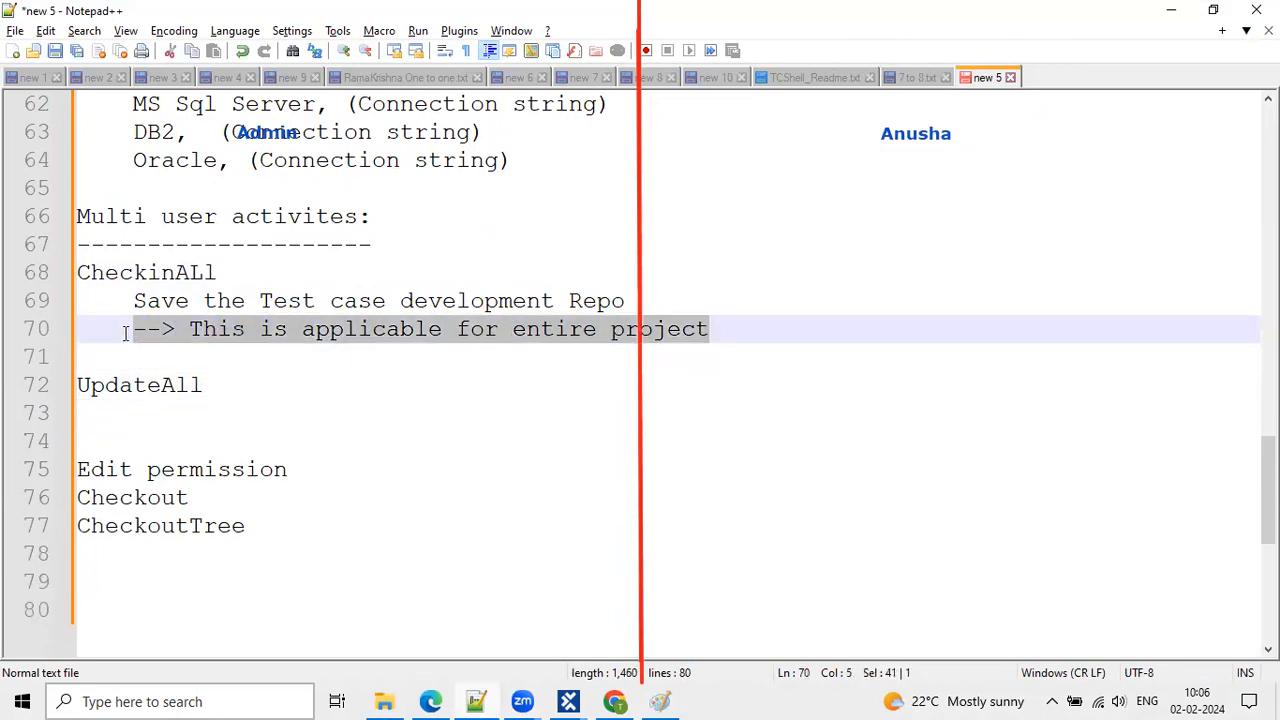
click(147, 411)
key(ctrl+v)
click(174, 411)
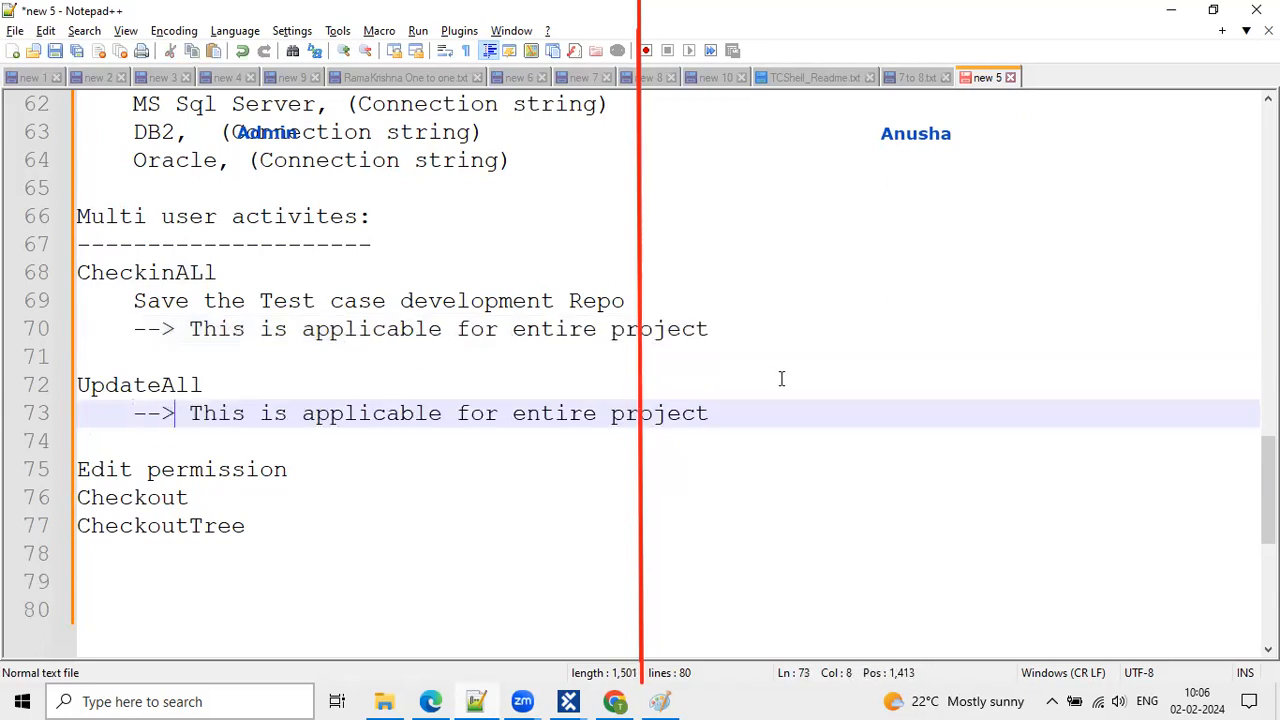
click(192, 413)
text(t)
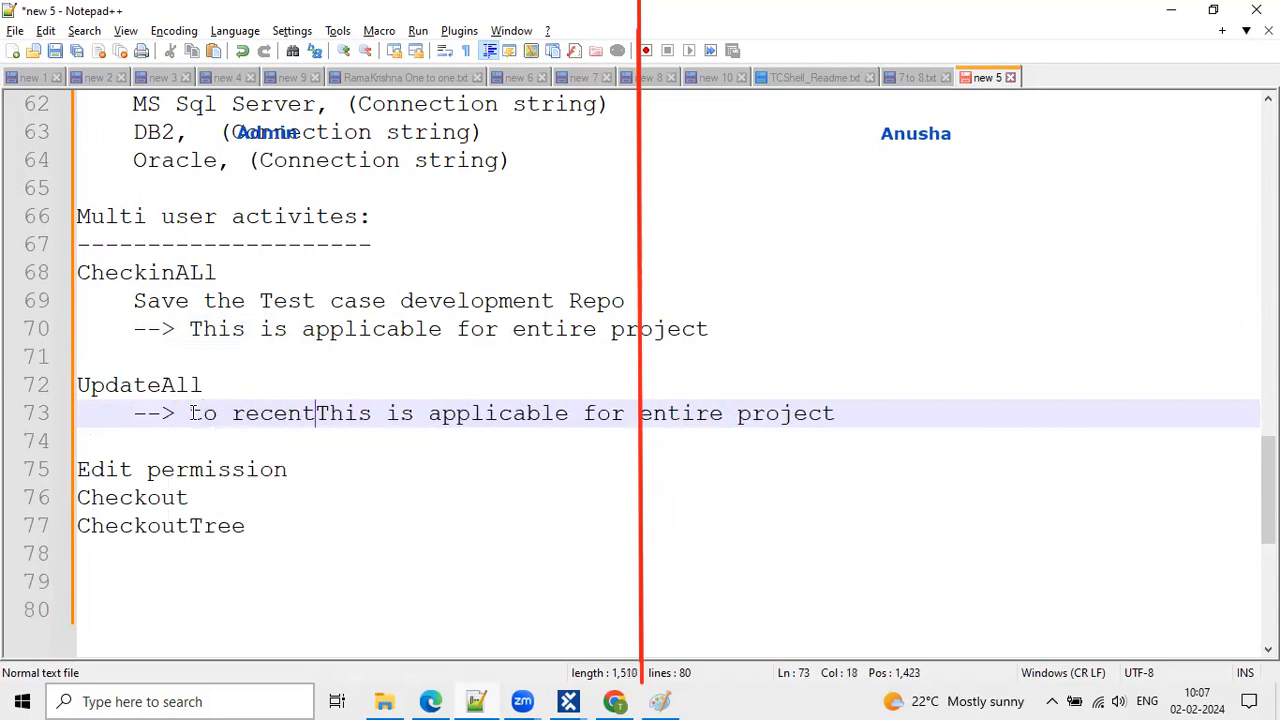
text(o recent code doen)
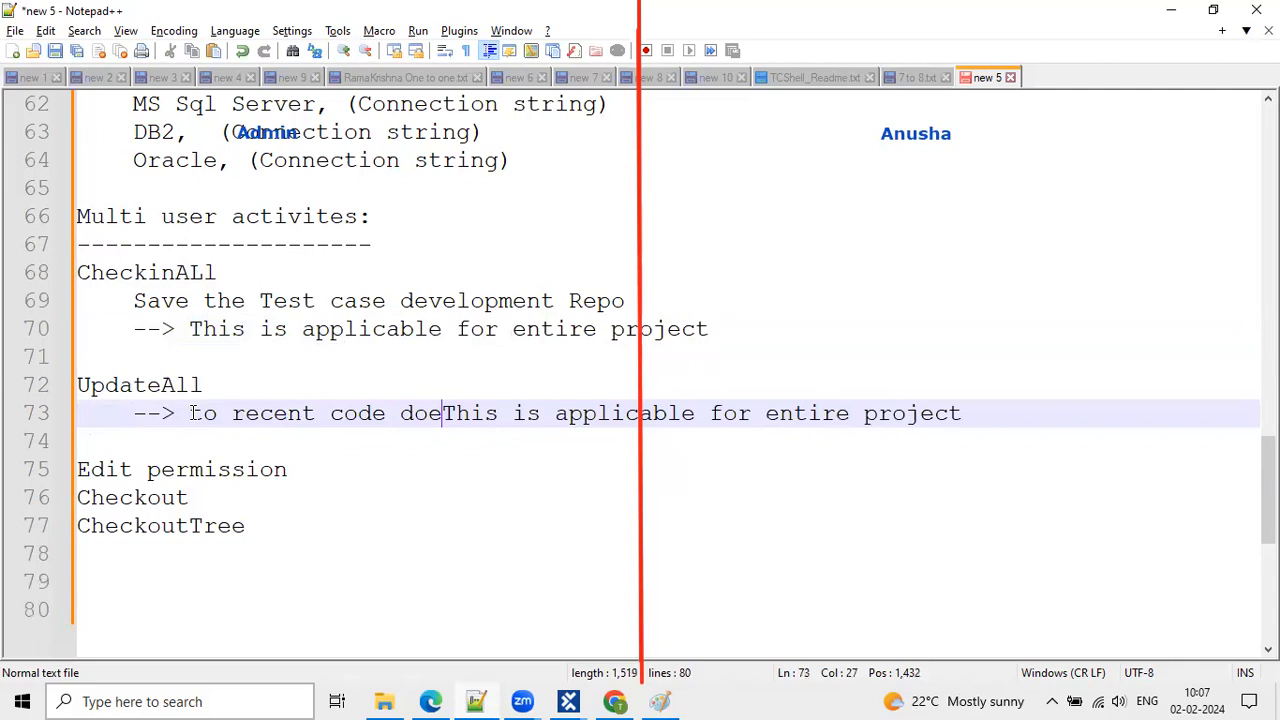
key(BackSpace)
key(BackSpace)
text(ne by the )
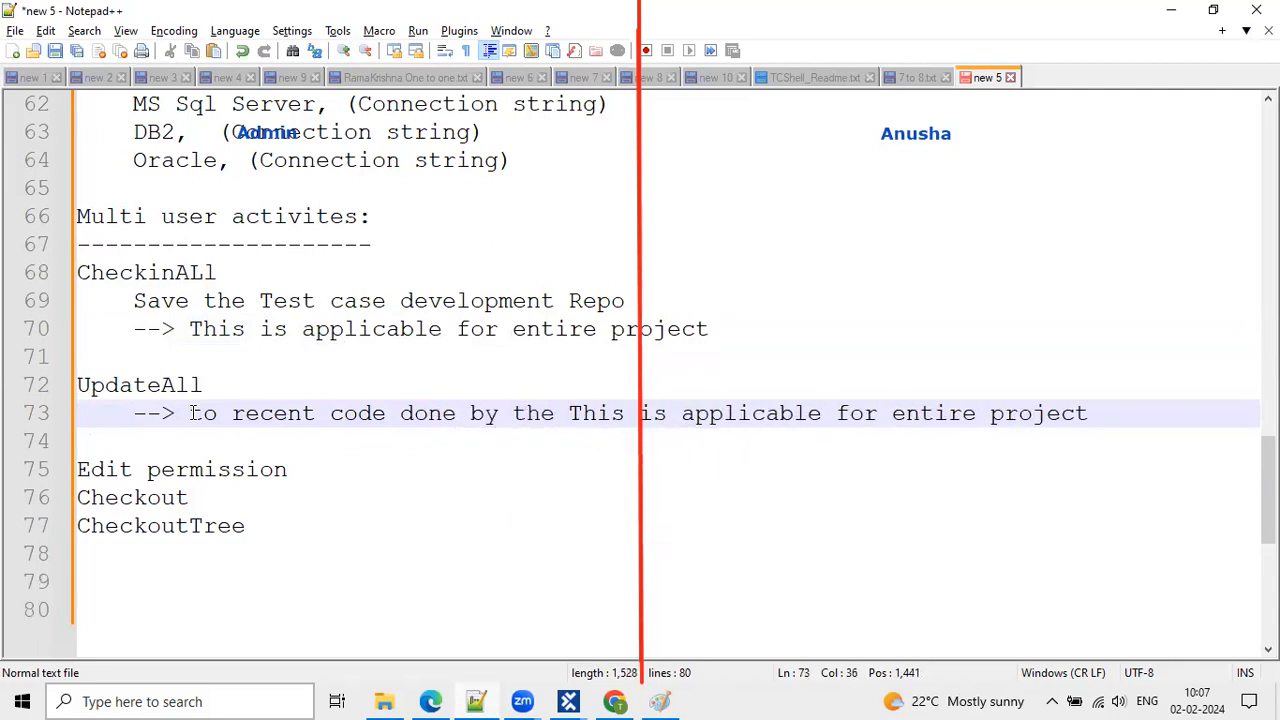
text(team.)
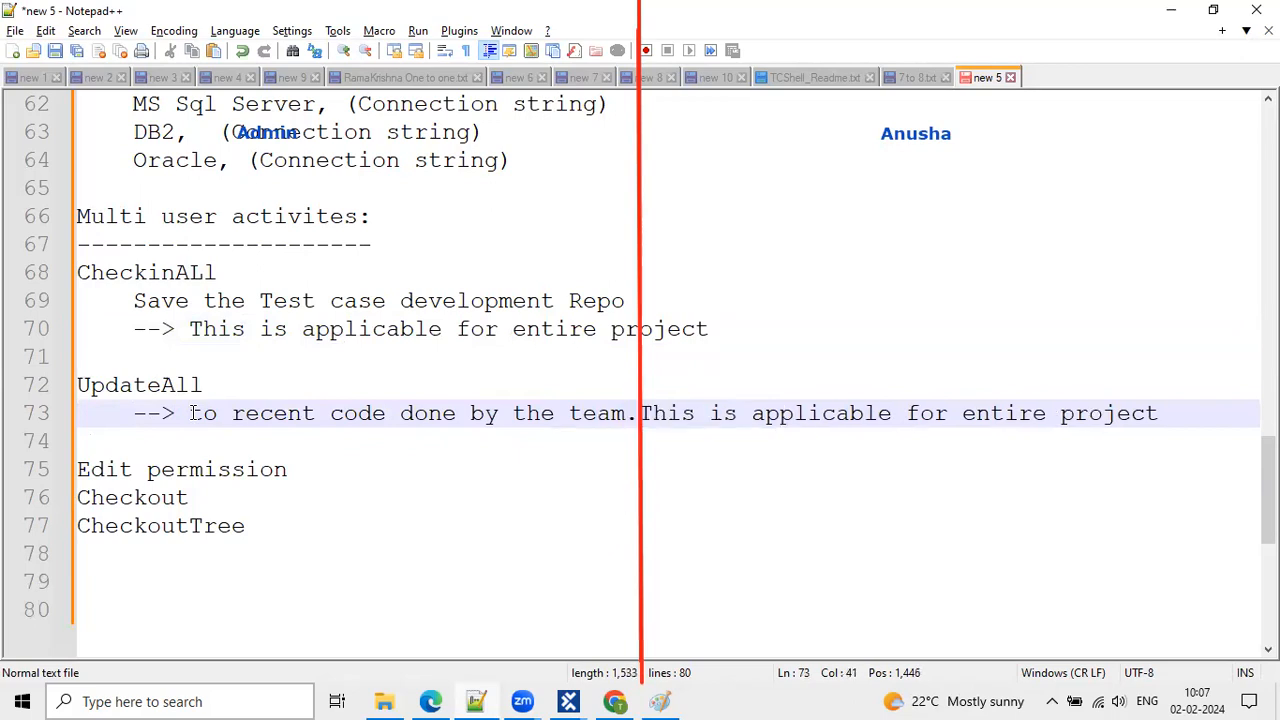
key(Return)
text(-->)
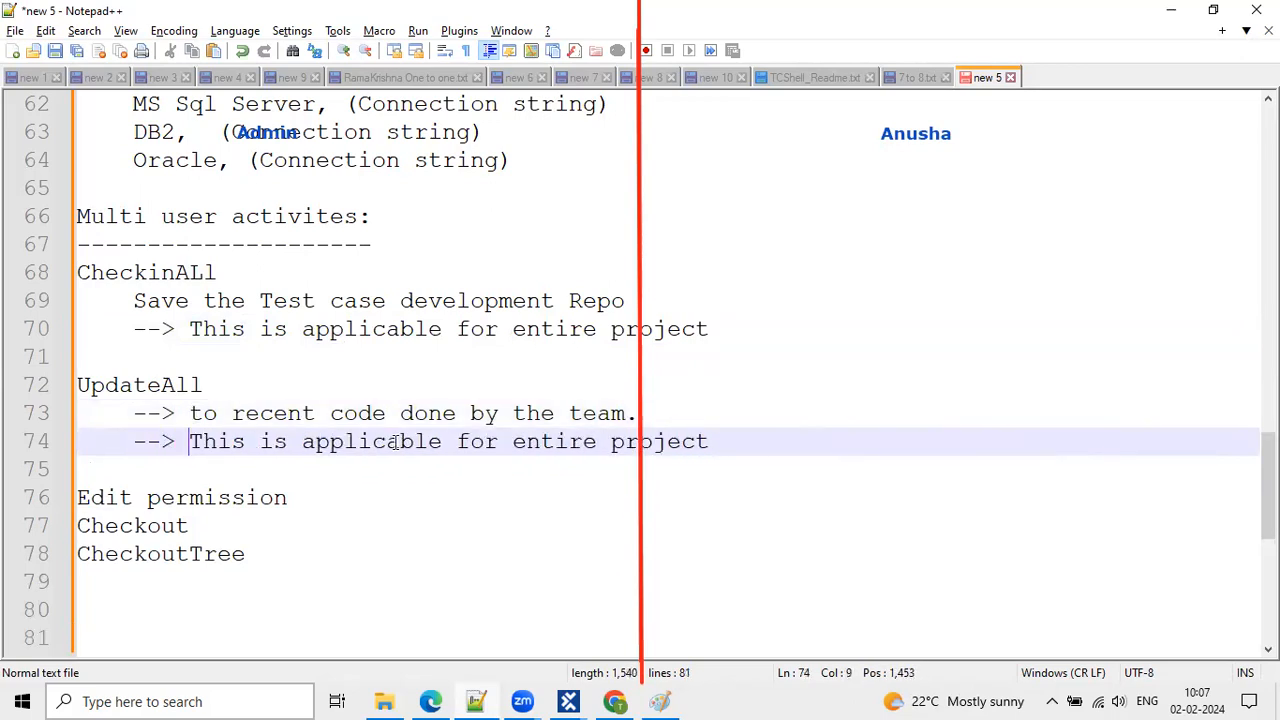
scroll(620, 389, down, 1)
drag(717, 355, 462, 375)
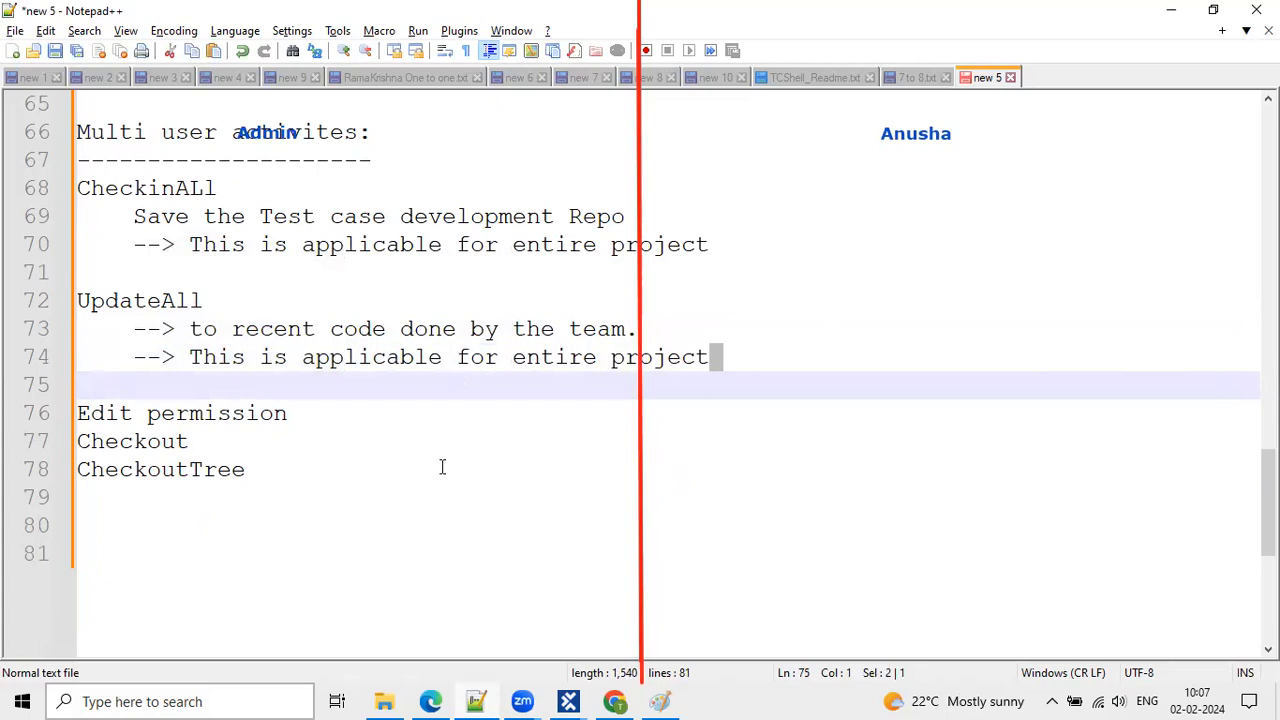
Under Checkout, add the indented note '--> specific folder, test case'.
click(188, 440)
key(Return)
key(Tab)
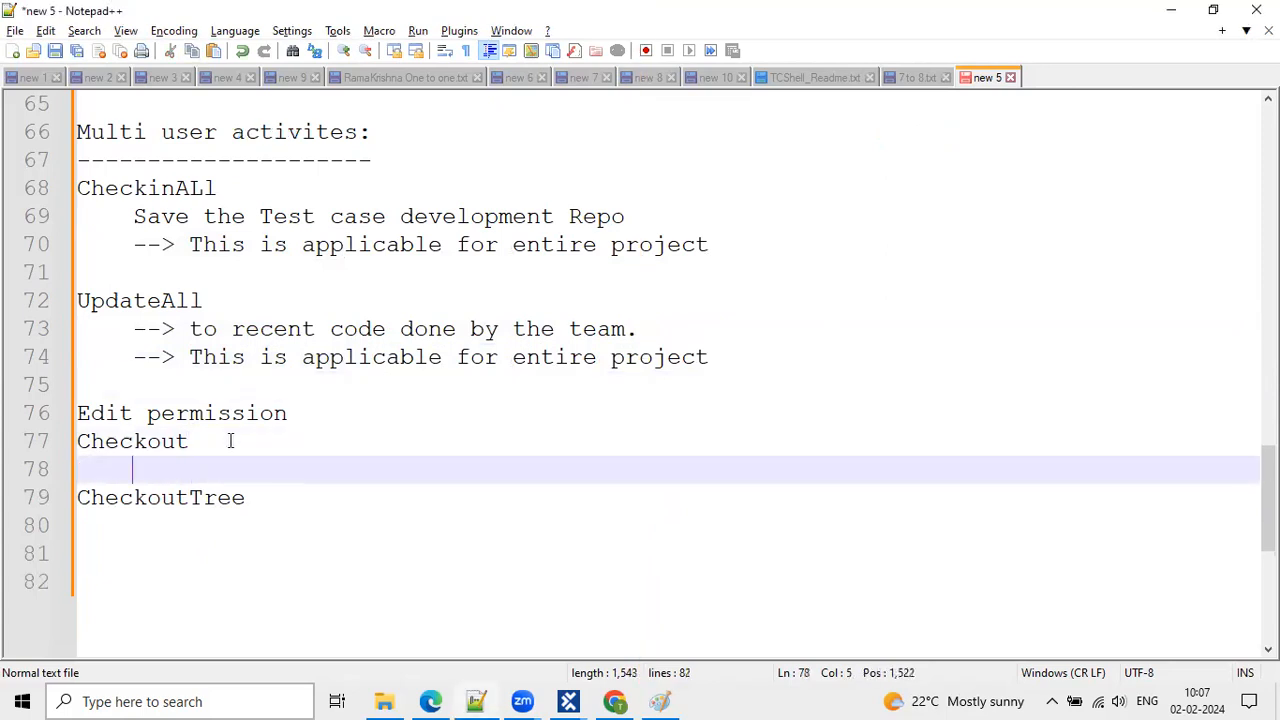
text(--> S)
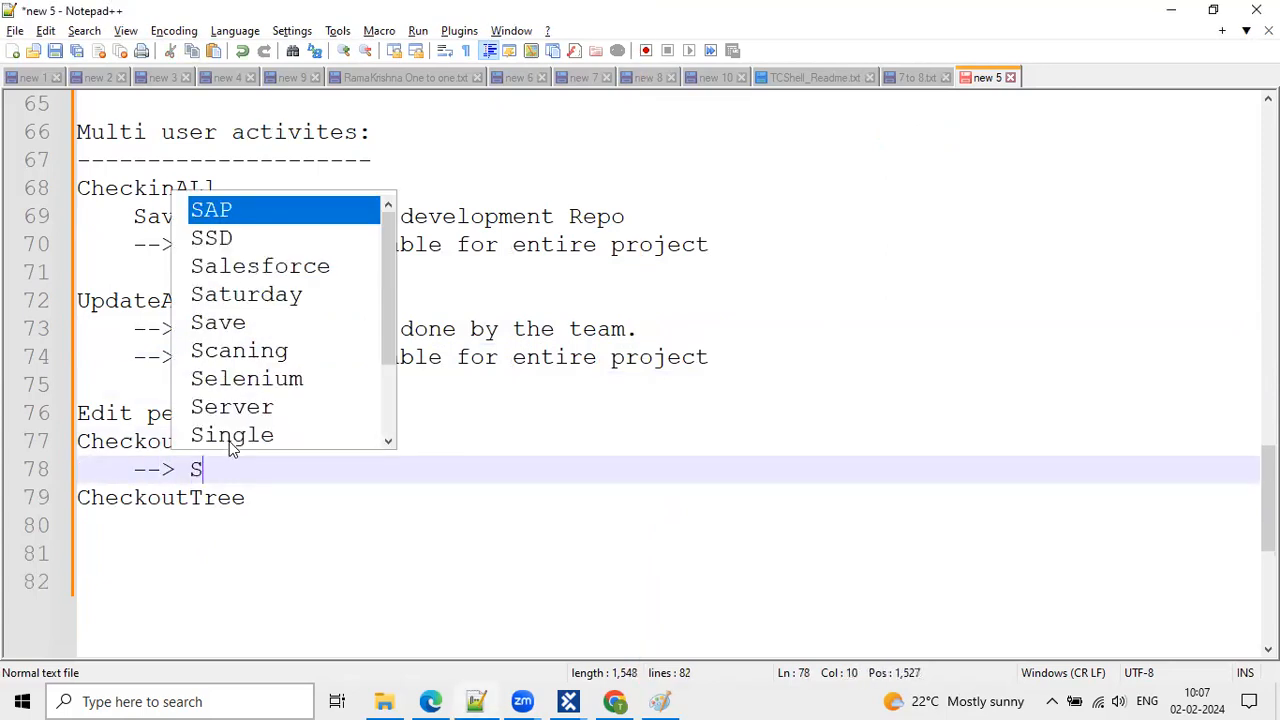
text(paicifc)
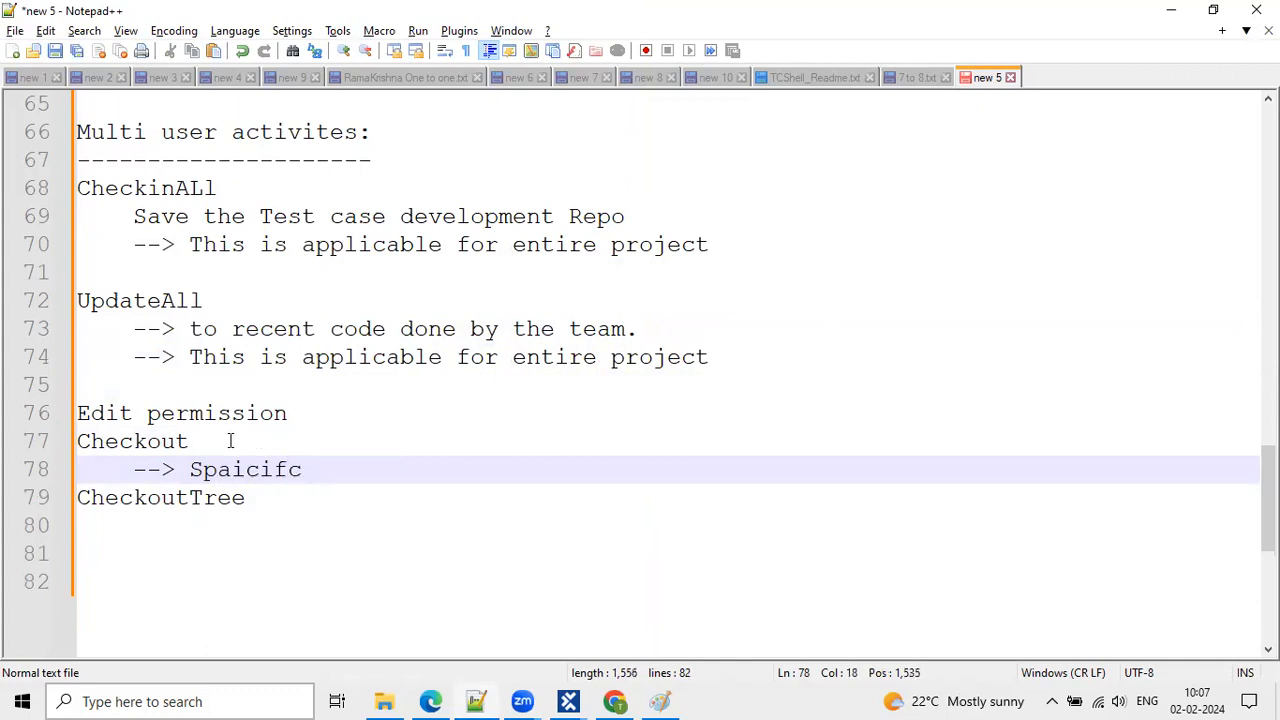
double_click(297, 470)
text(specific folder, test case,)
key(BackSpace)
key(BackSpace)
text(e)
Add a second Checkout note '--> This phase speicific', fixing its spelling.
key(Escape)
key(Return)
key(BackSpace)
text(--> )
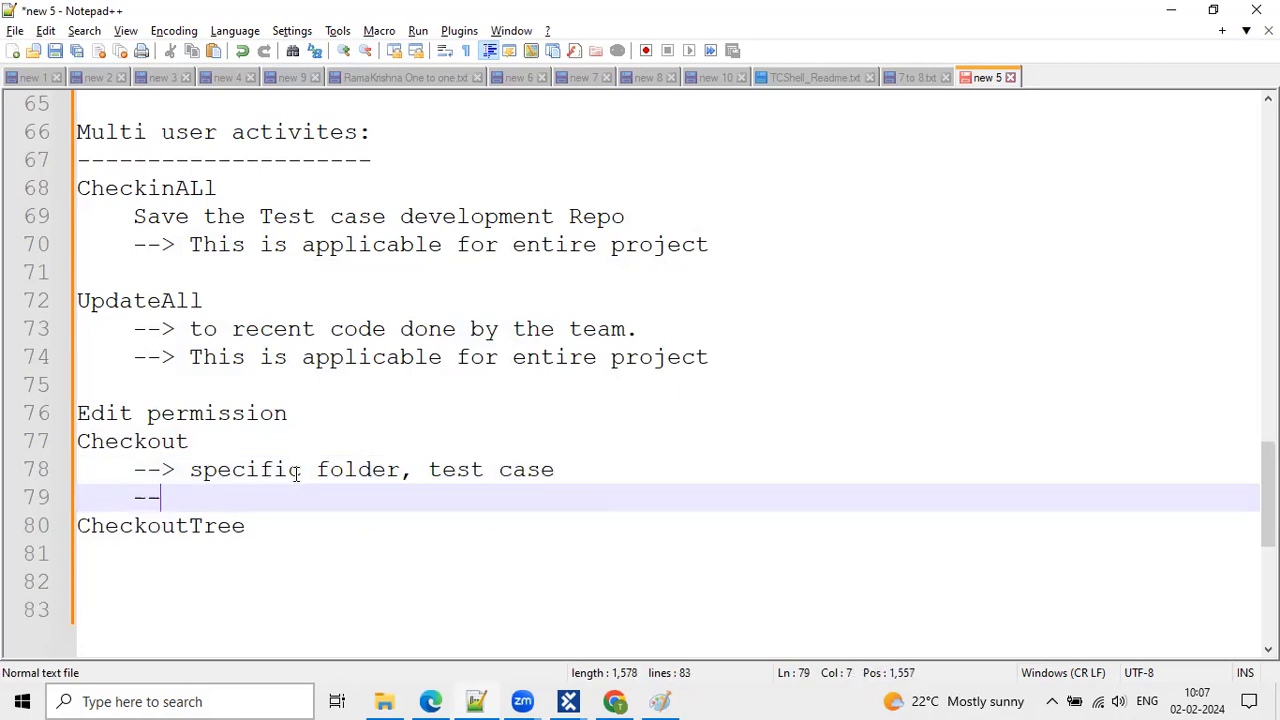
text(This )
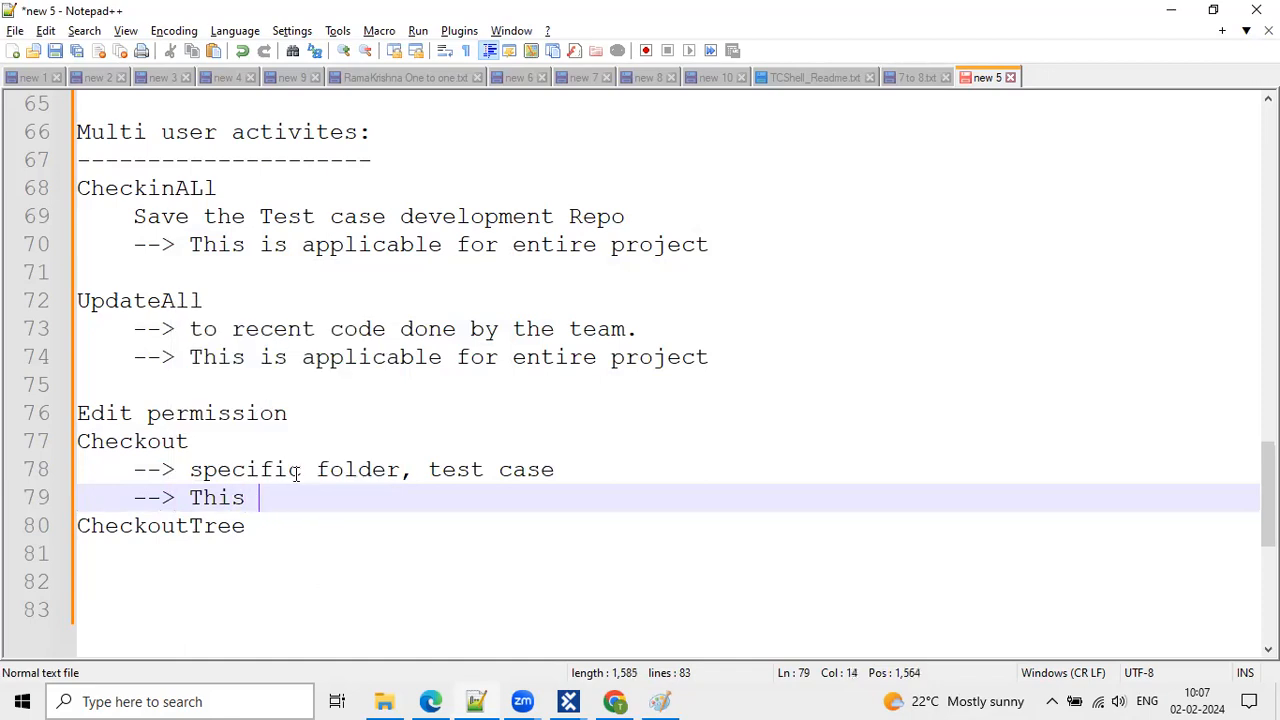
text(phase speicifc)
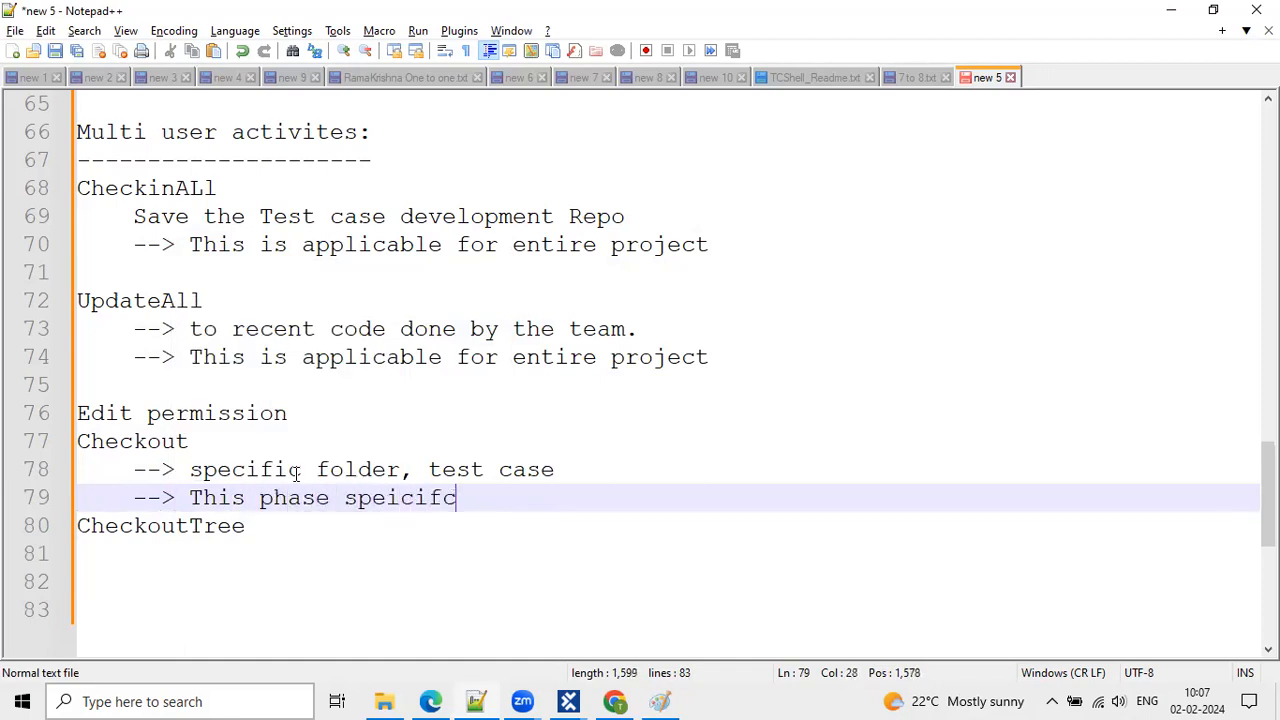
key(Return)
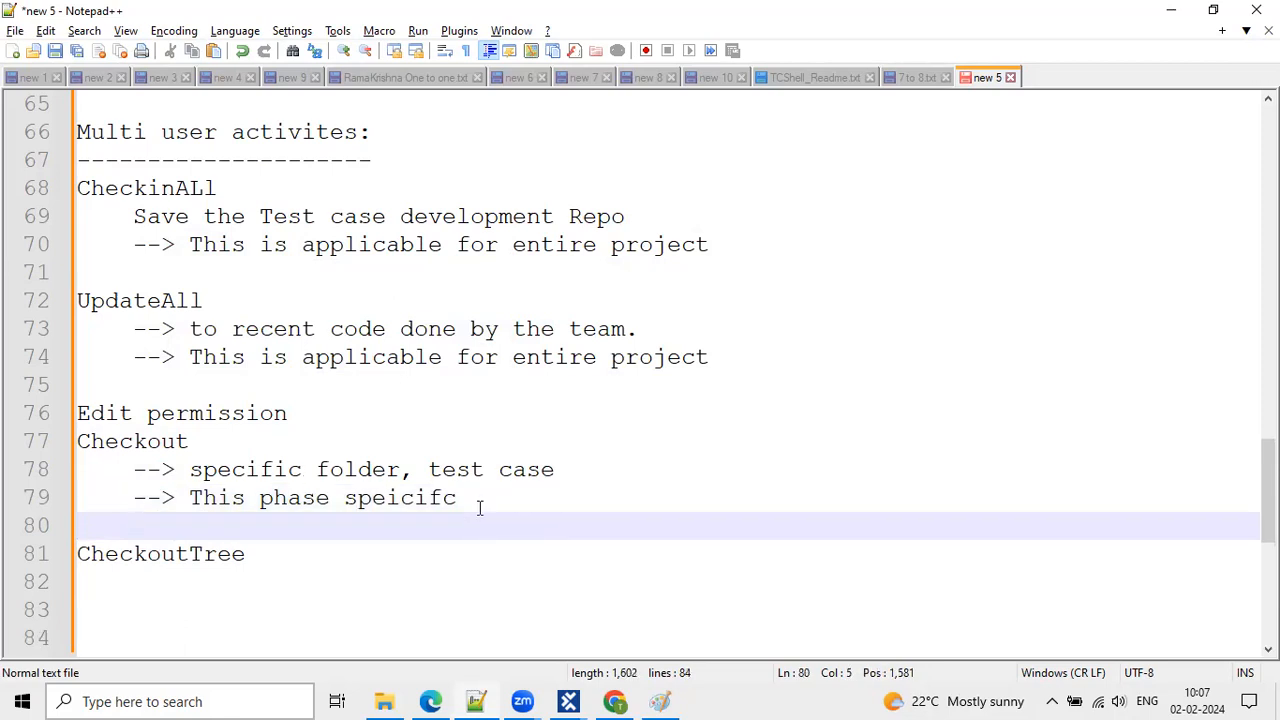
scroll(480, 508, down, 1)
drag(259, 413, 302, 413)
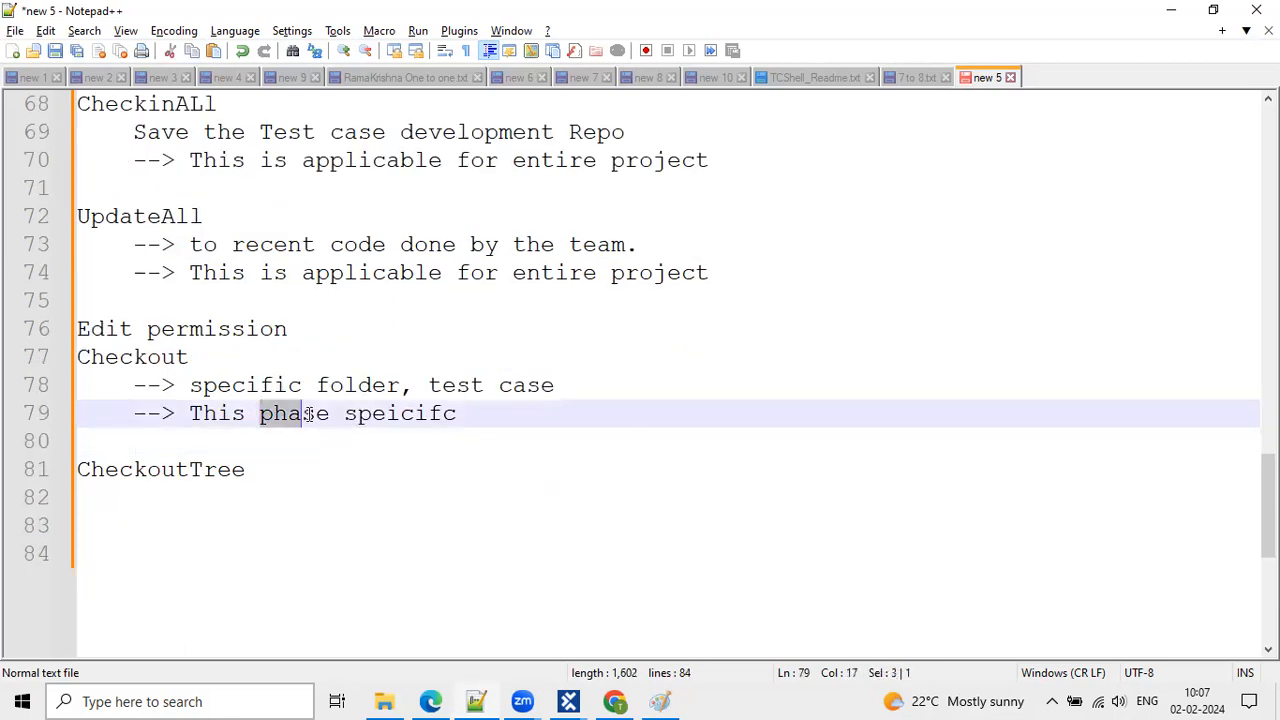
click(509, 401)
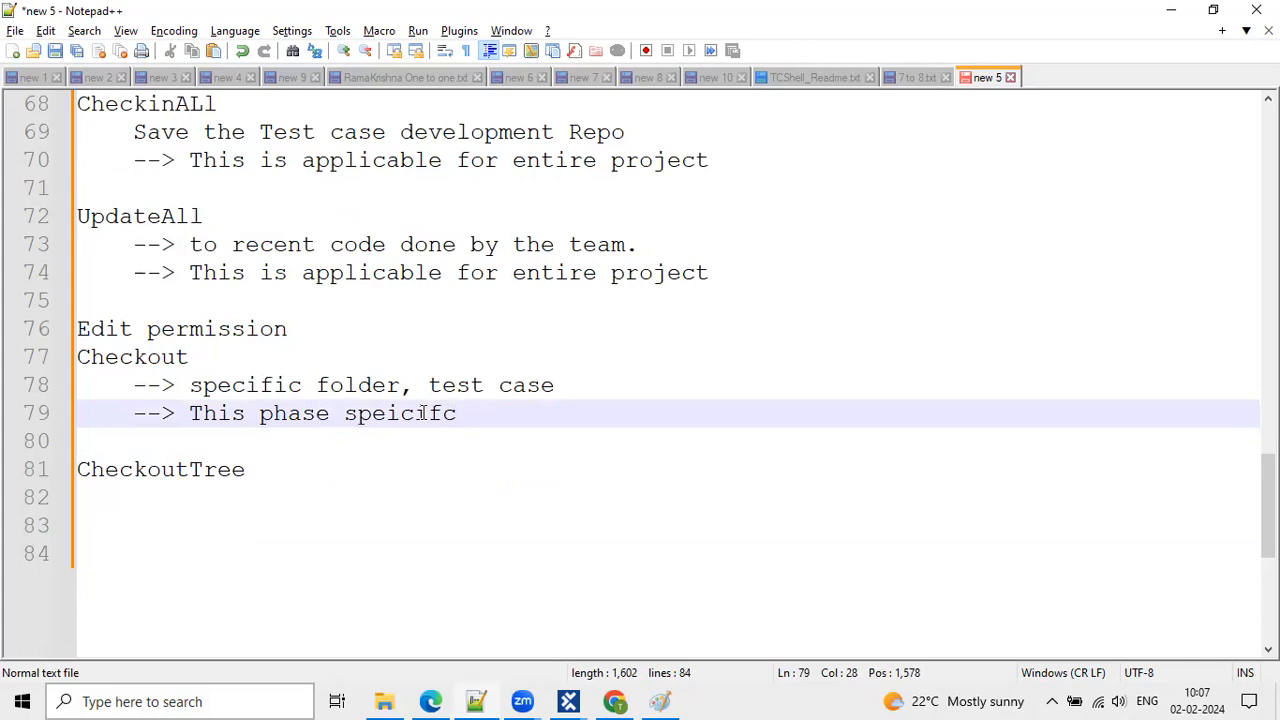
key(Left)
text(i)
click(273, 491)
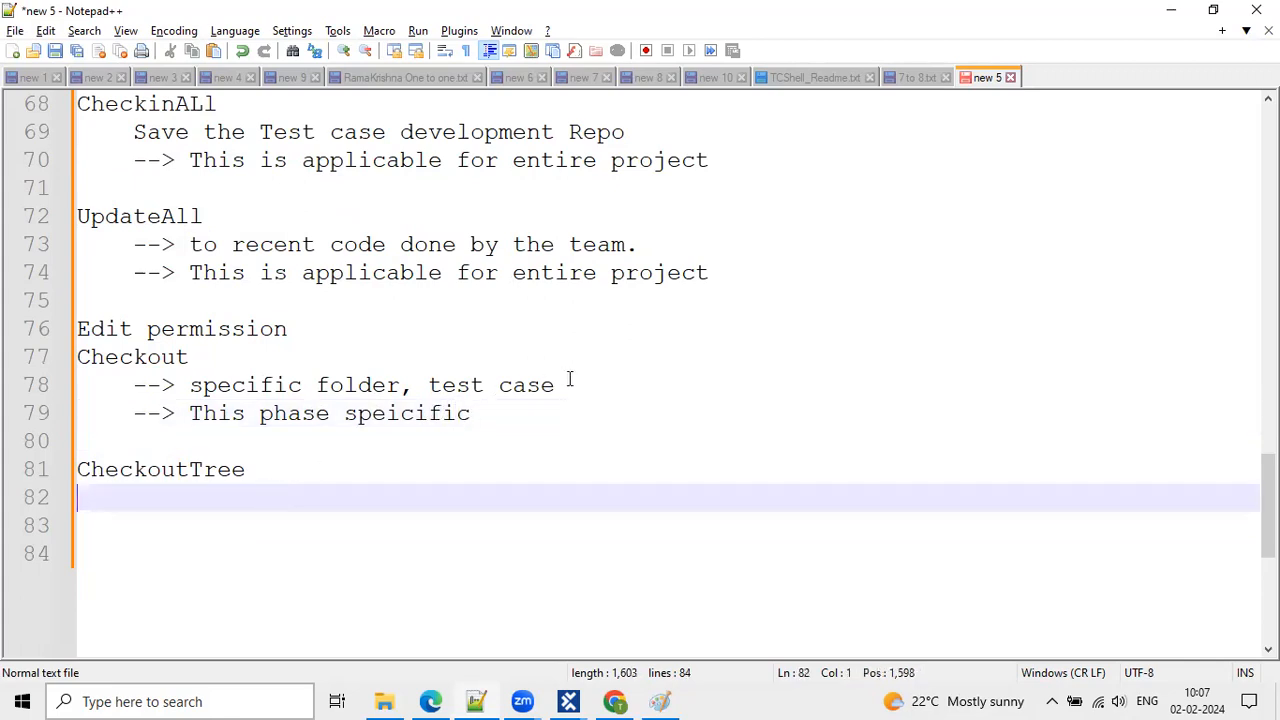
Add the CheckoutTree note '--> Edit permission for selected folder and child elements.' and minimize Notepad++.
key(Tab)
text(--> appl)
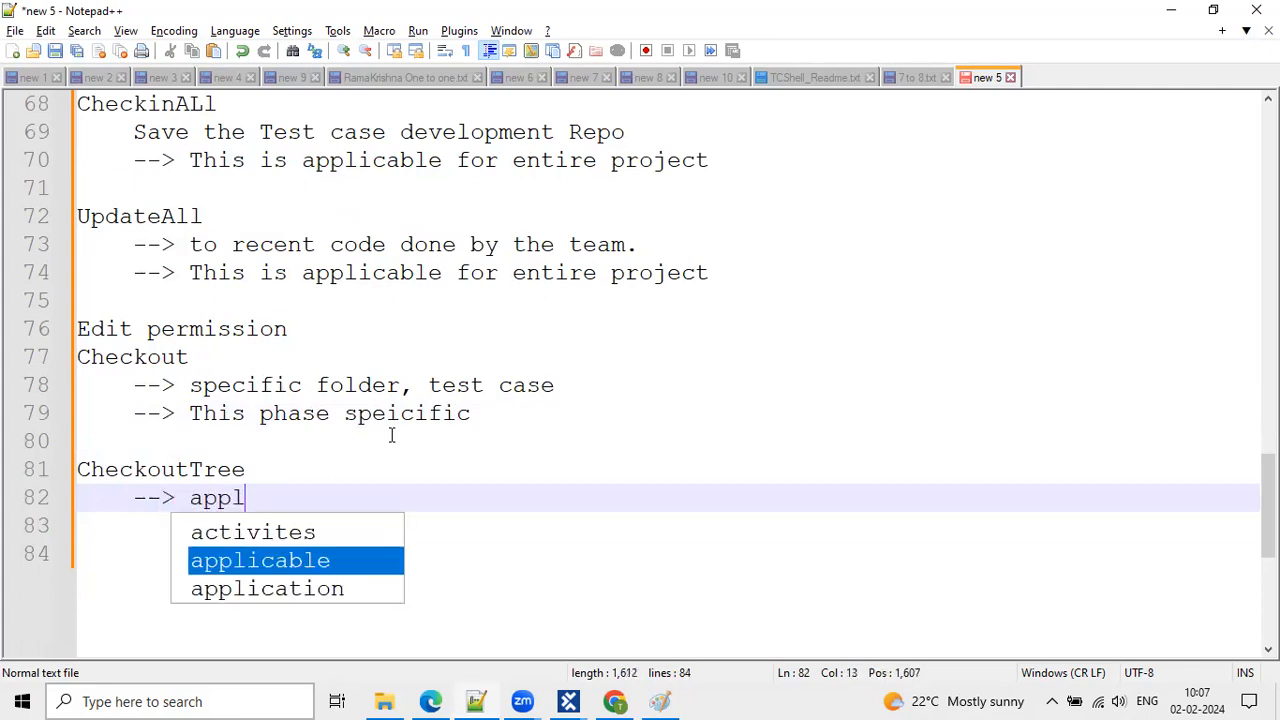
text(icable for )
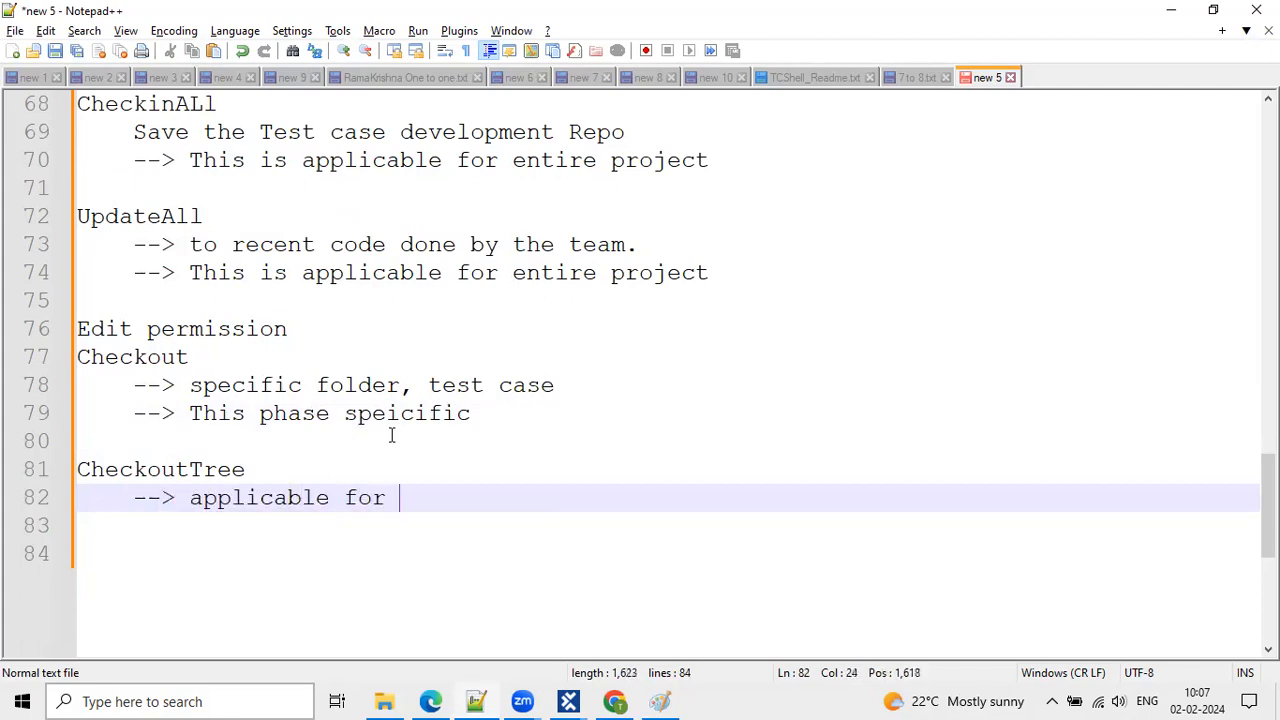
text(s)
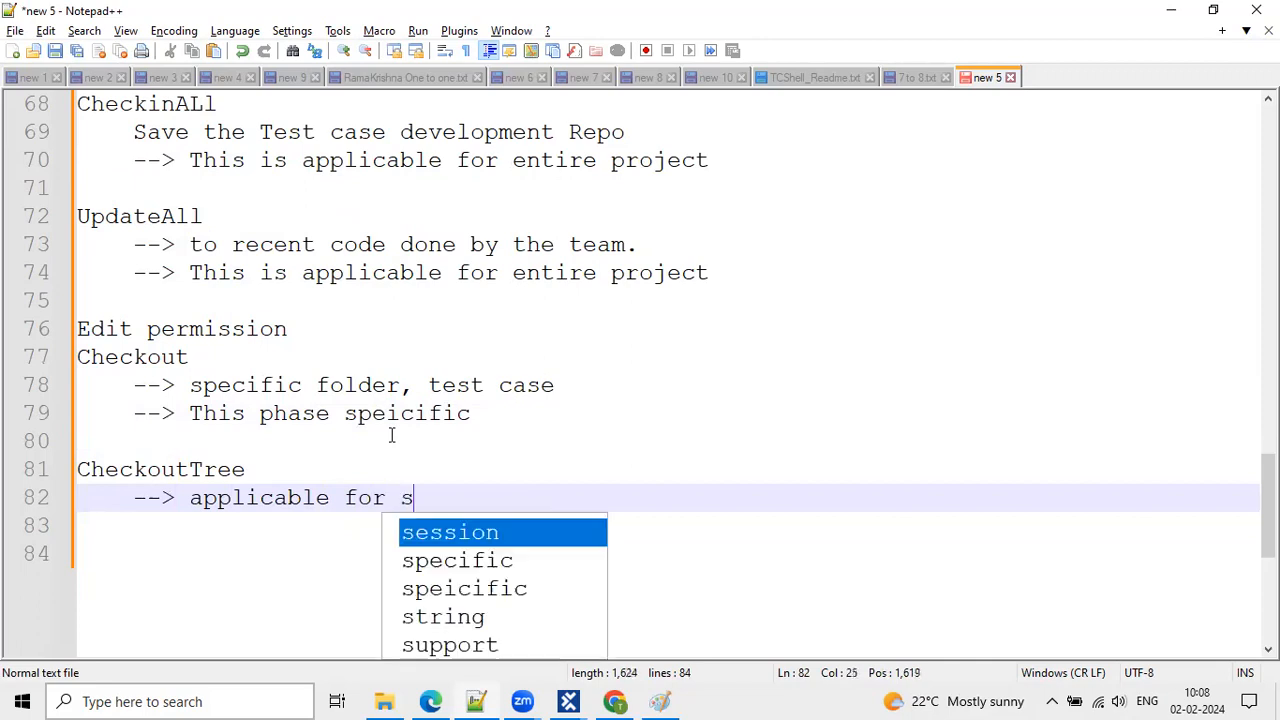
text(elected fold)
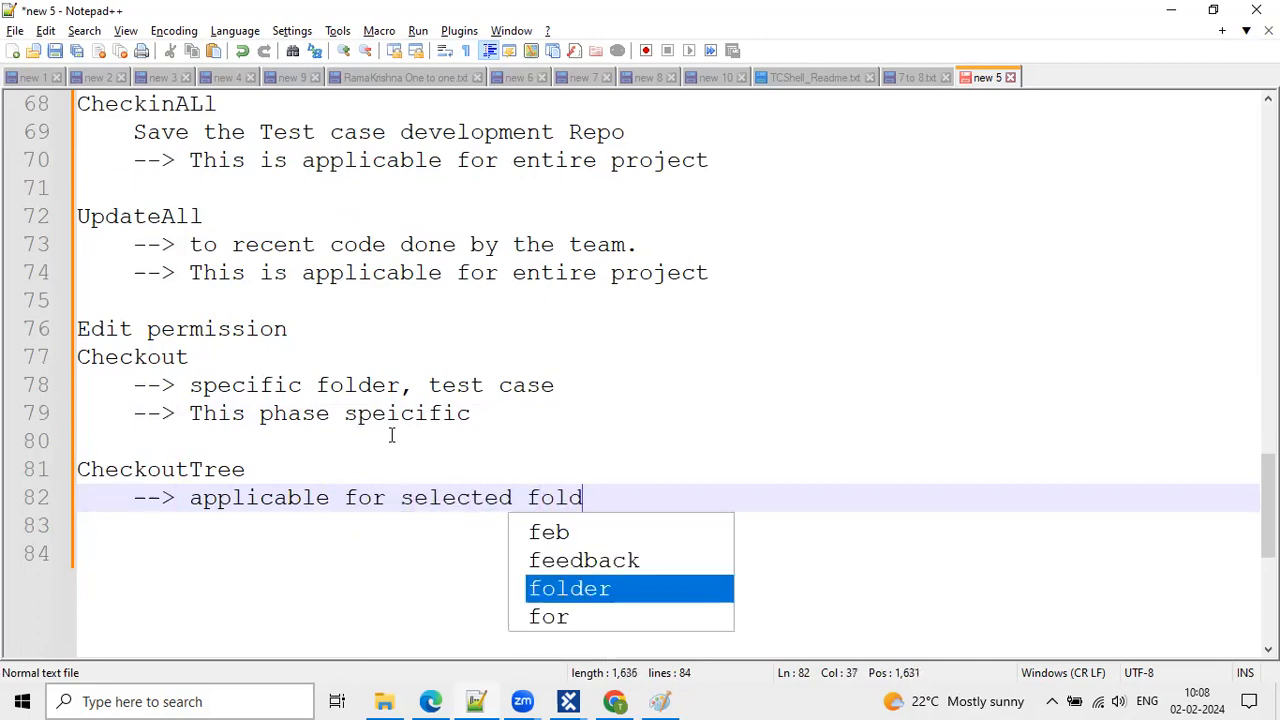
text(er and chi)
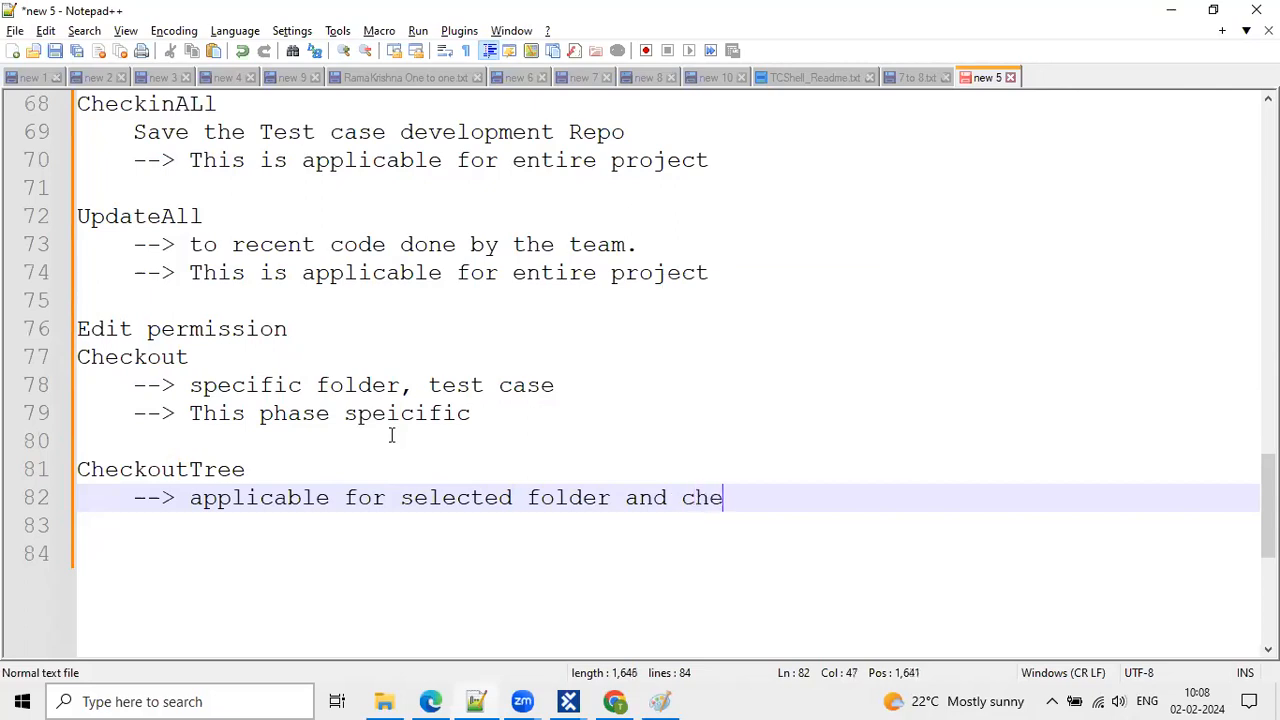
text(ld element)
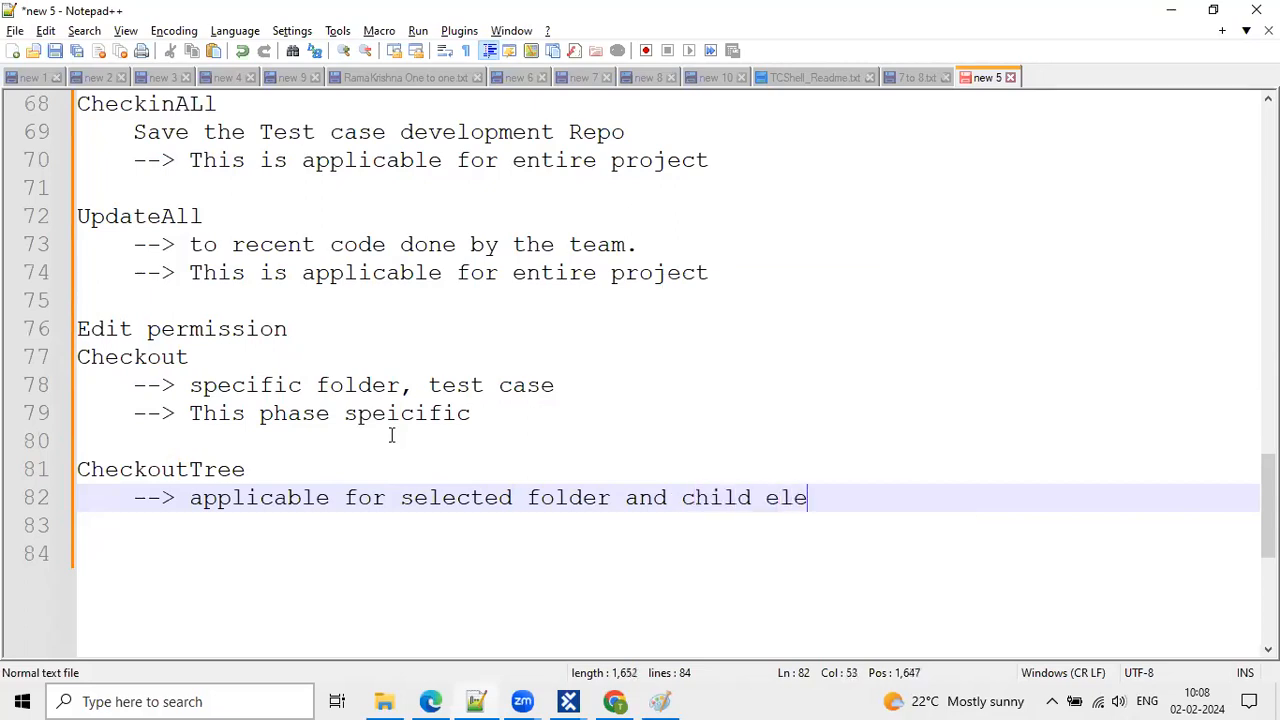
text(s)
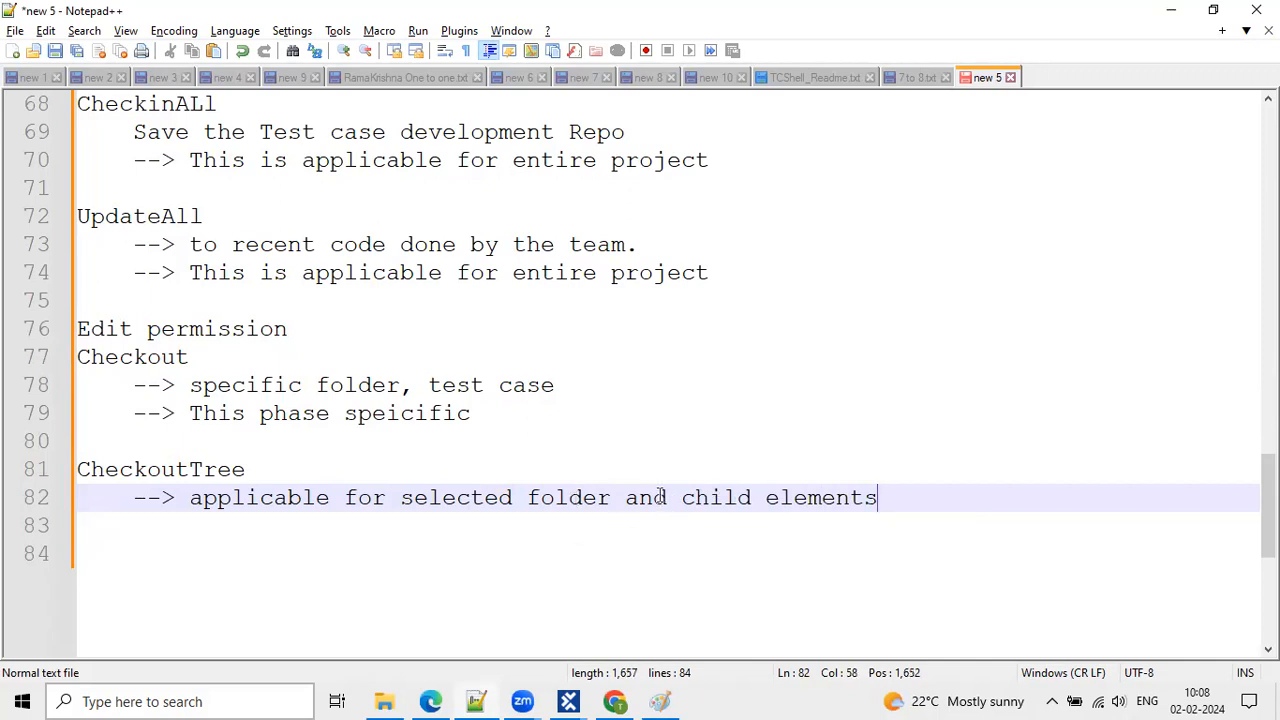
click(192, 498)
text(Edit )
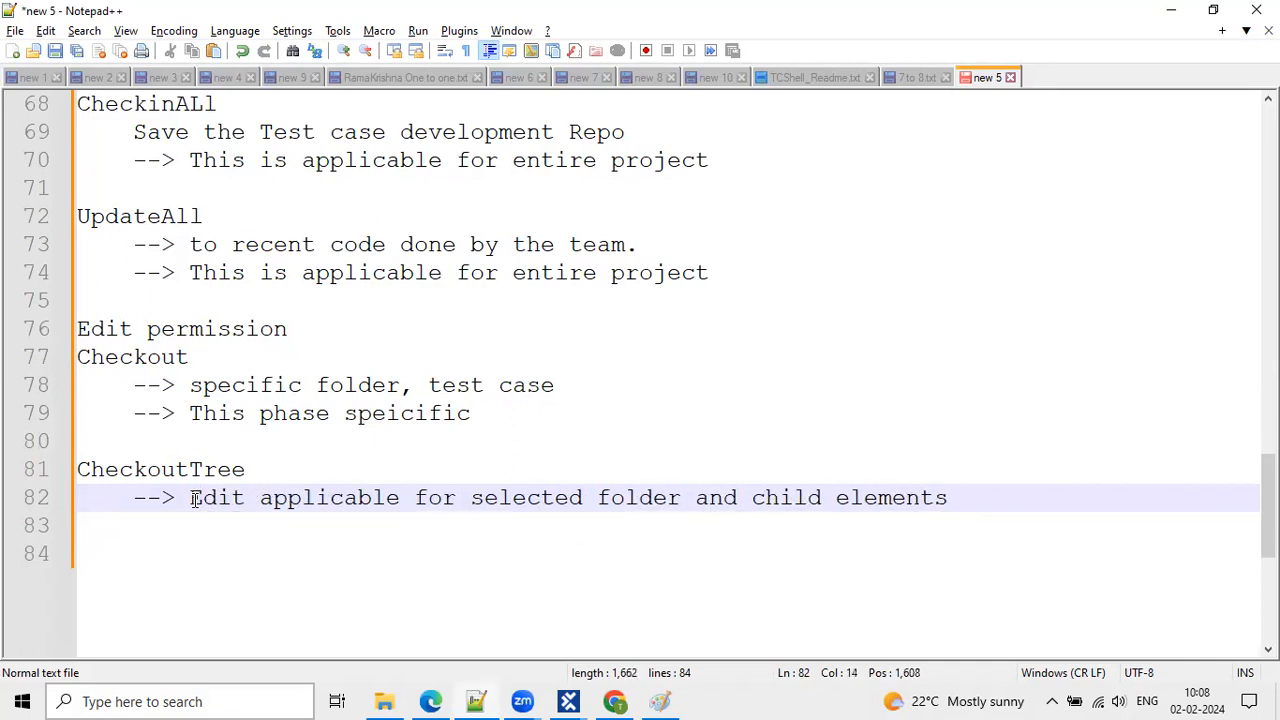
text(permission for)
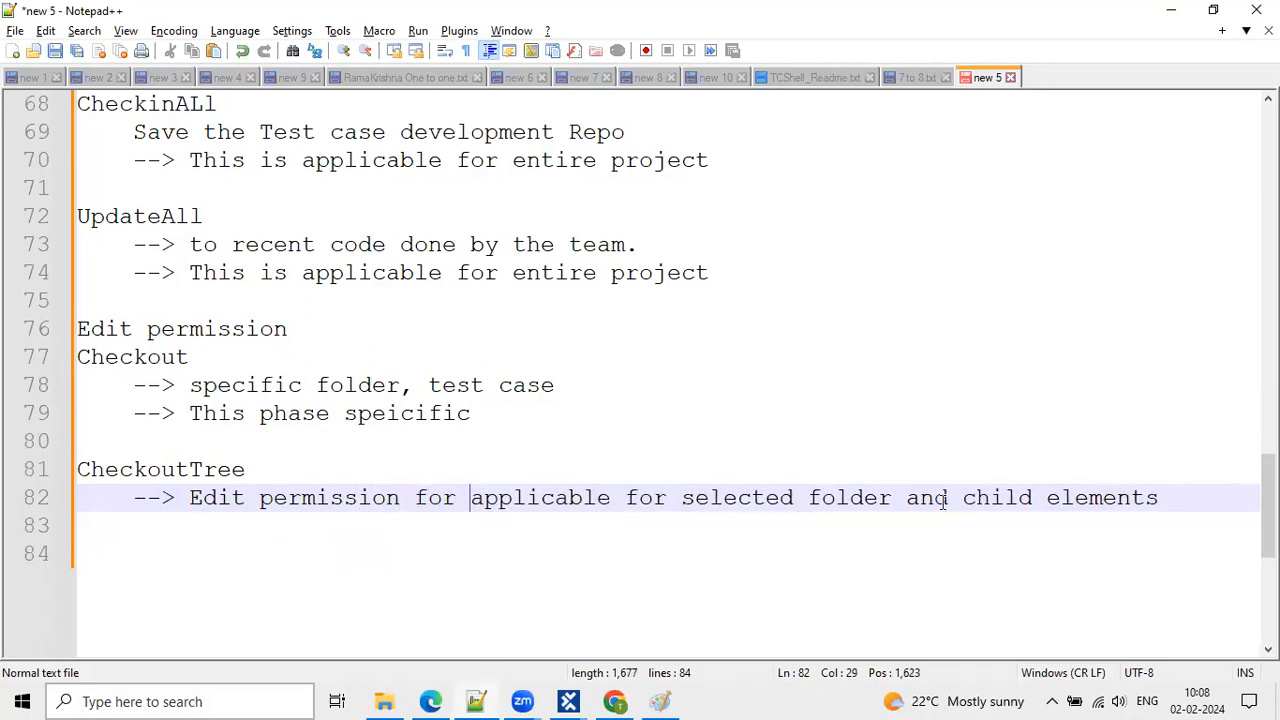
drag(614, 497, 414, 500)
key(BackSpace)
key(BackSpace)
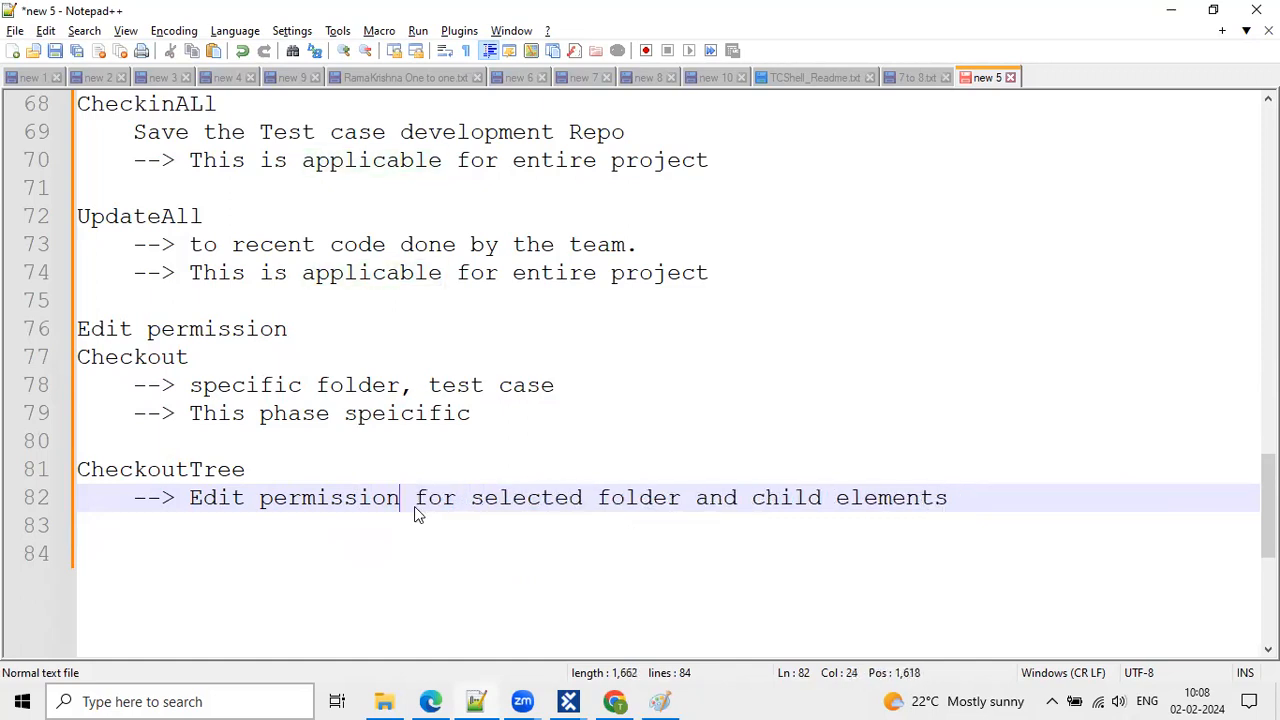
click(755, 497)
click(1023, 485)
text(.)
key(Return)
key(Return)
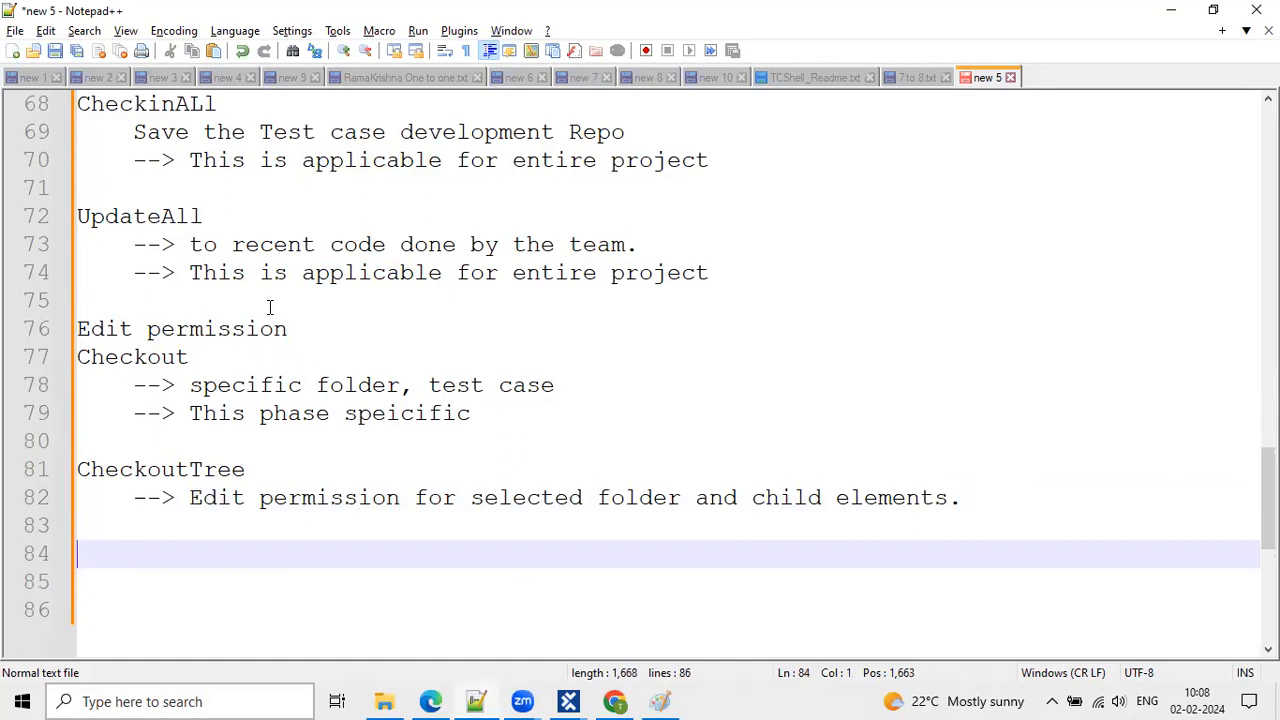
scroll(269, 307, down, 3)
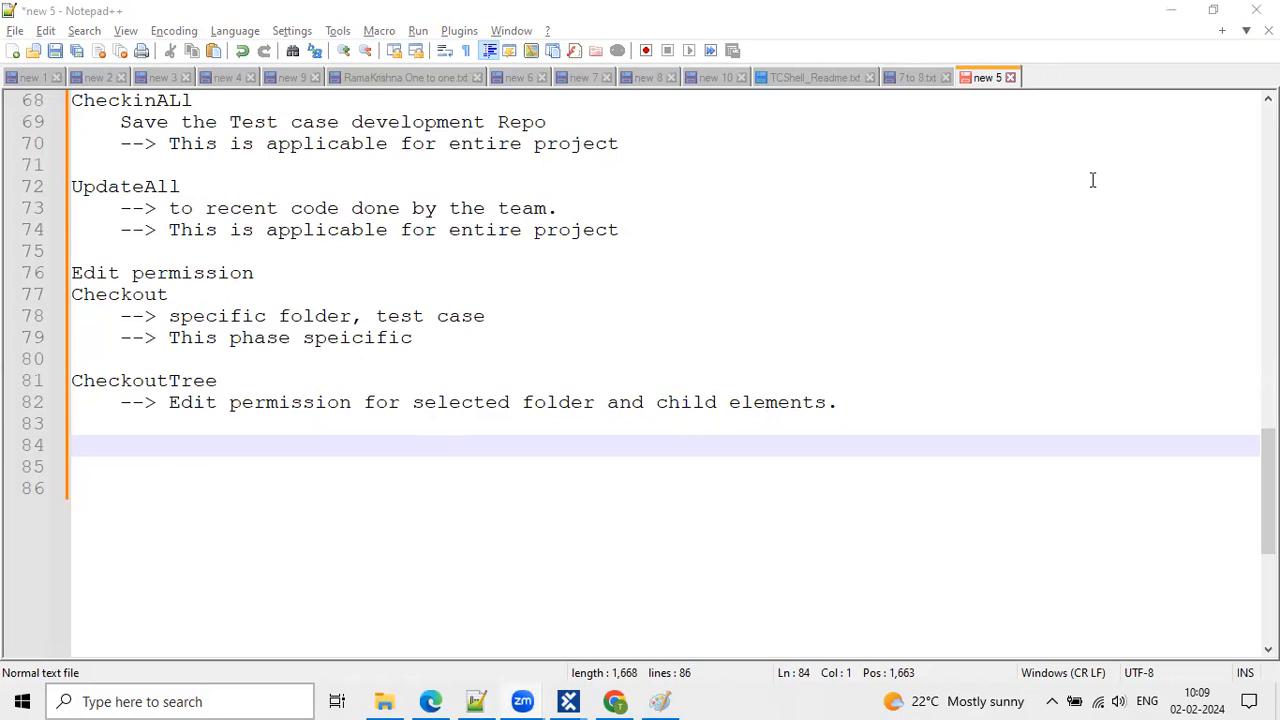
mouse_move(569, 701)
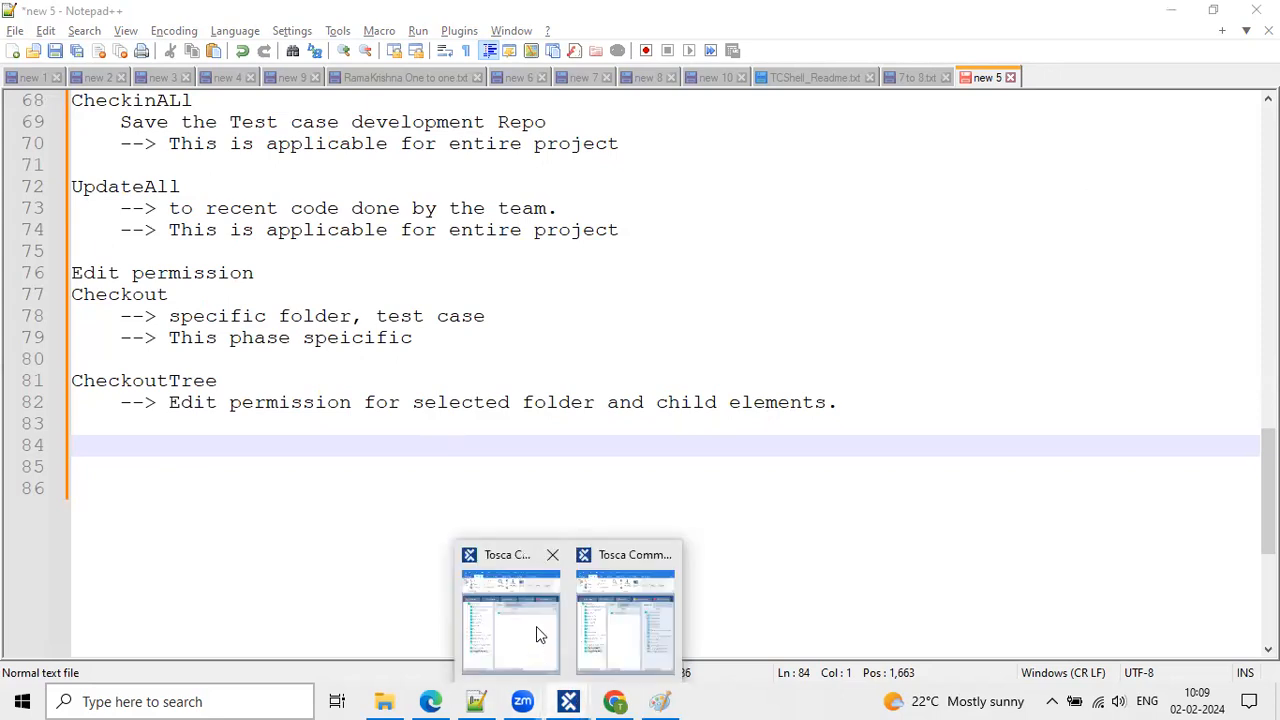
click(1172, 9)
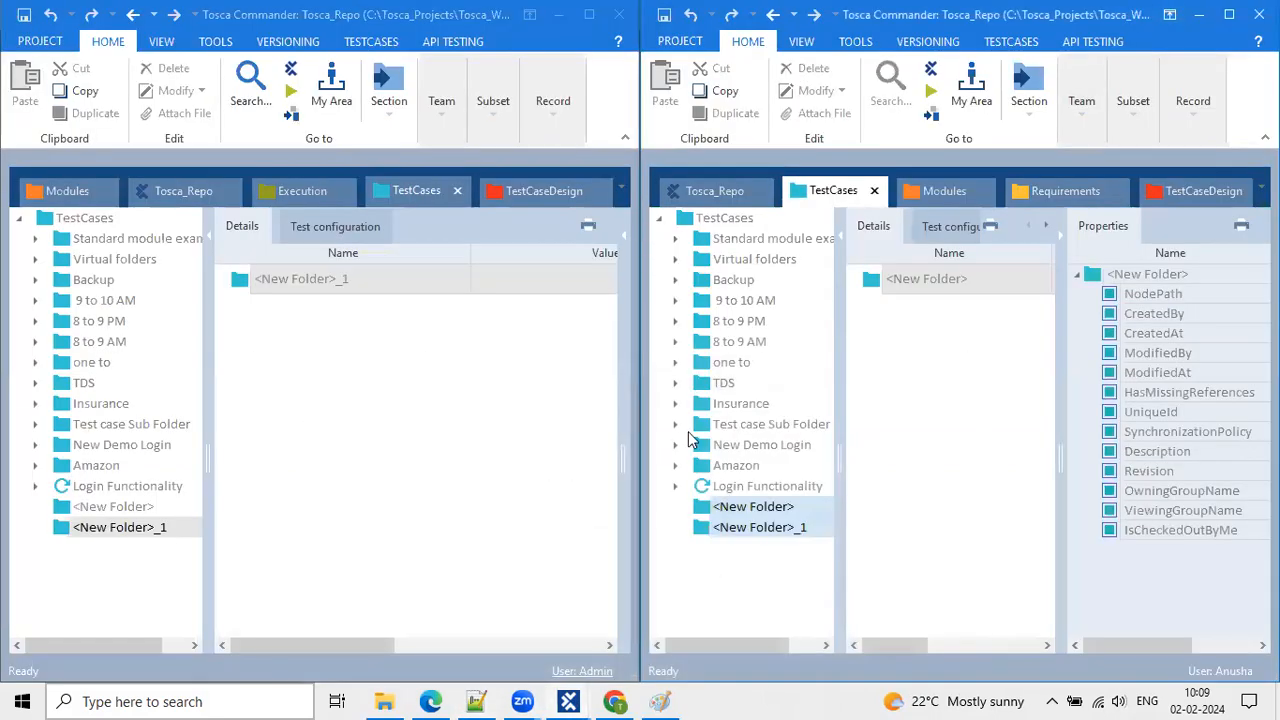
Show the Modules tree with Amazon in the left window and select <New Folder> in the right TestCases tree.
click(62, 191)
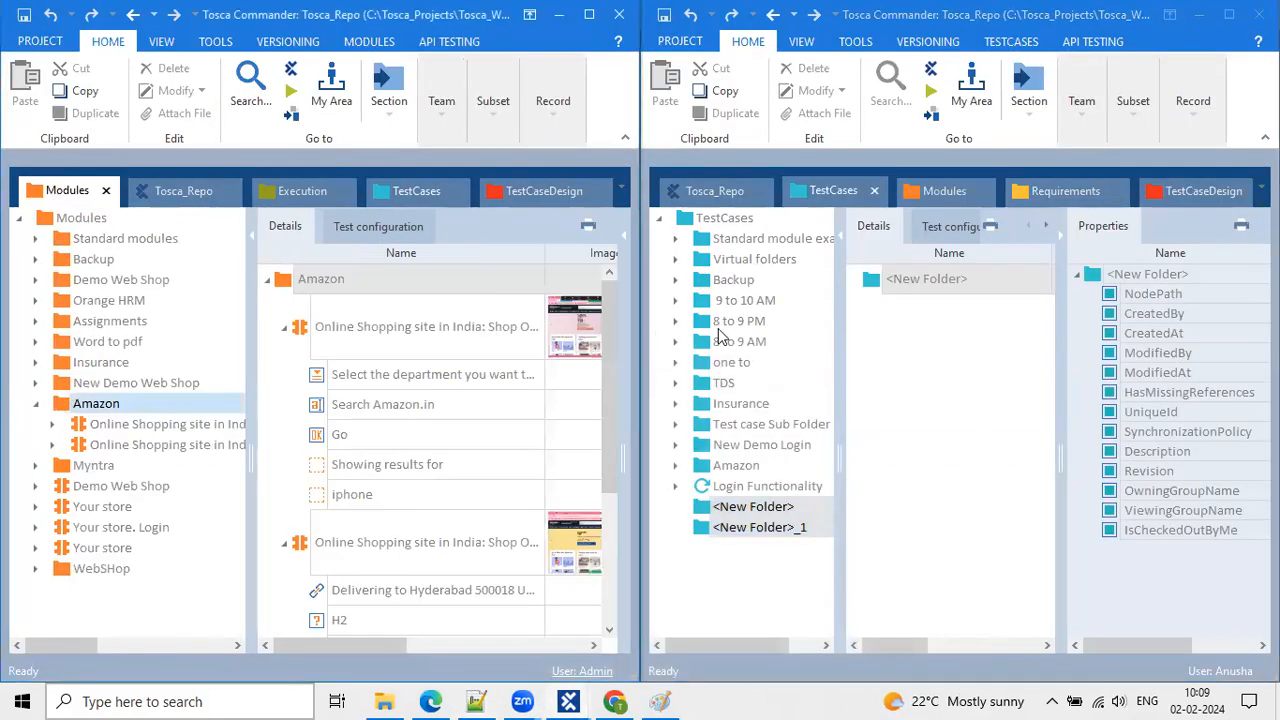
click(822, 190)
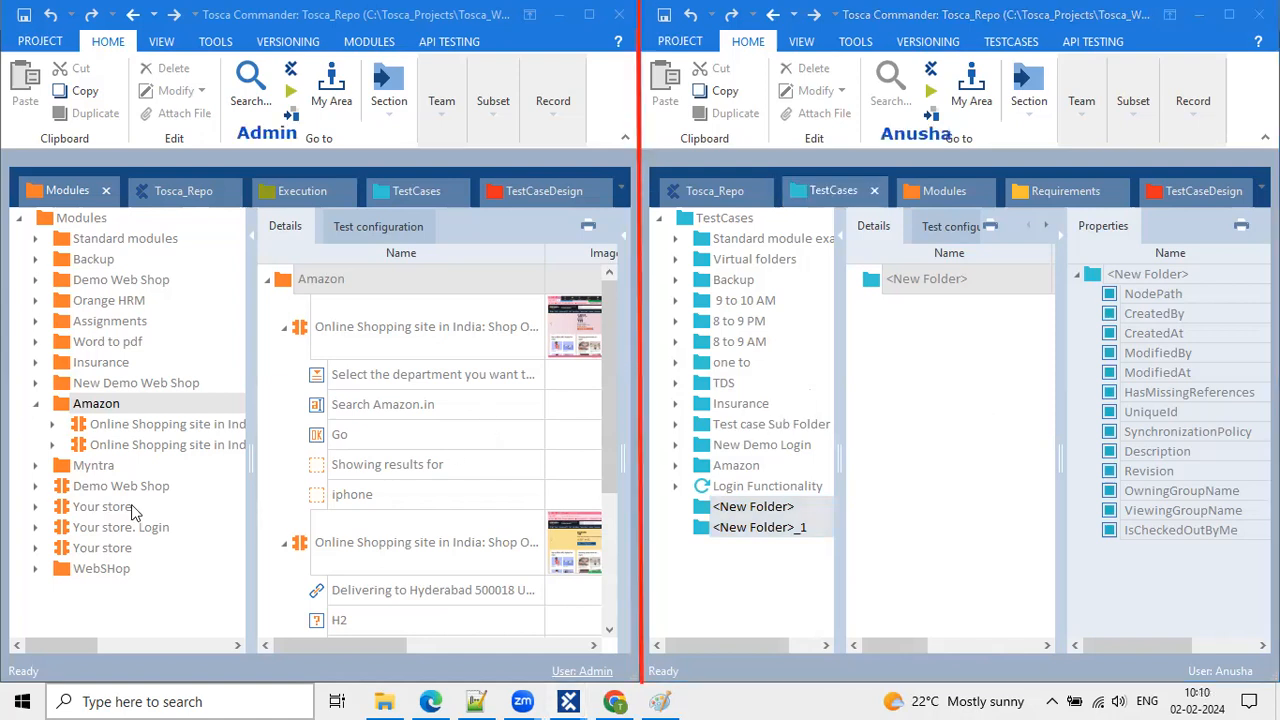
click(58, 408)
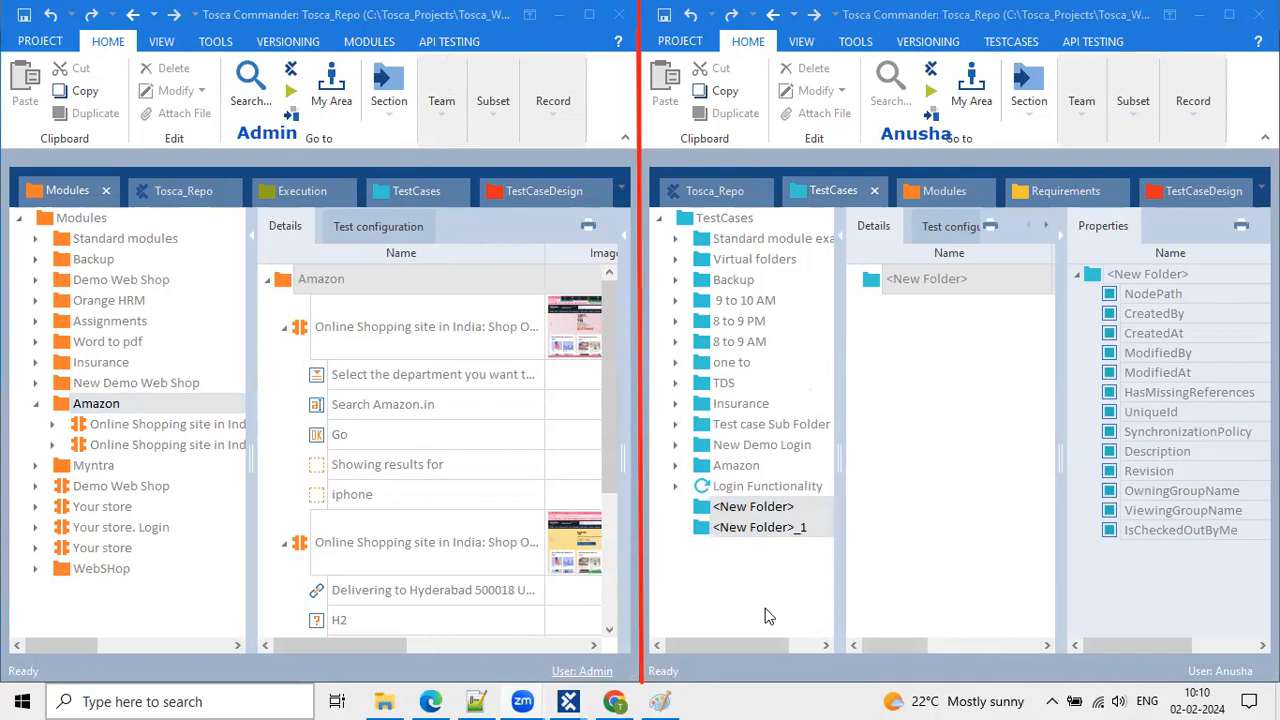
click(770, 509)
click(776, 528)
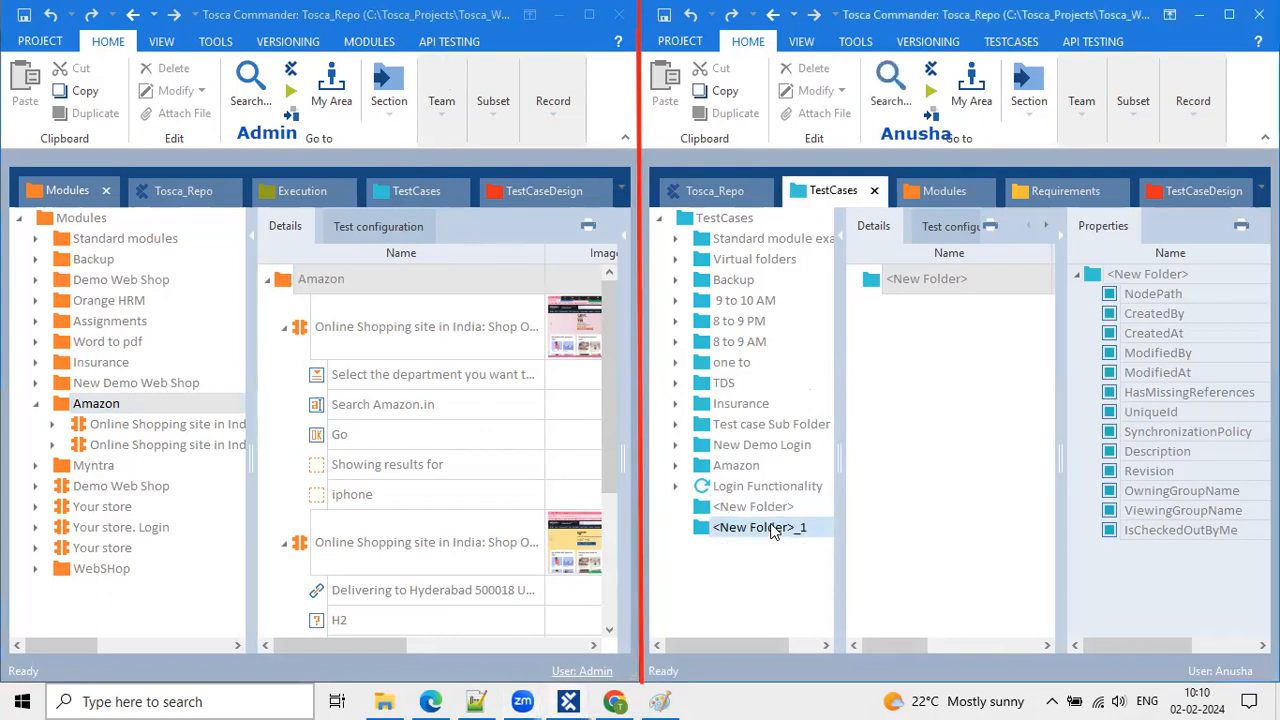
click(783, 509)
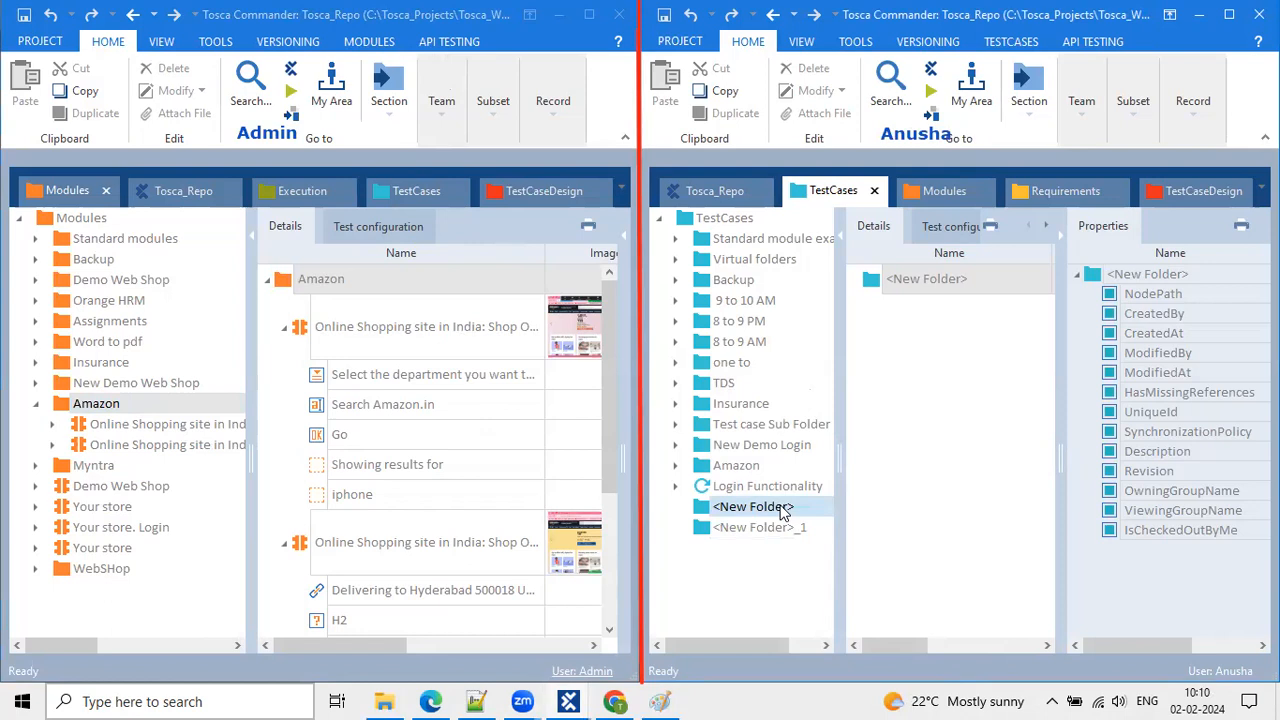
right_click(783, 509)
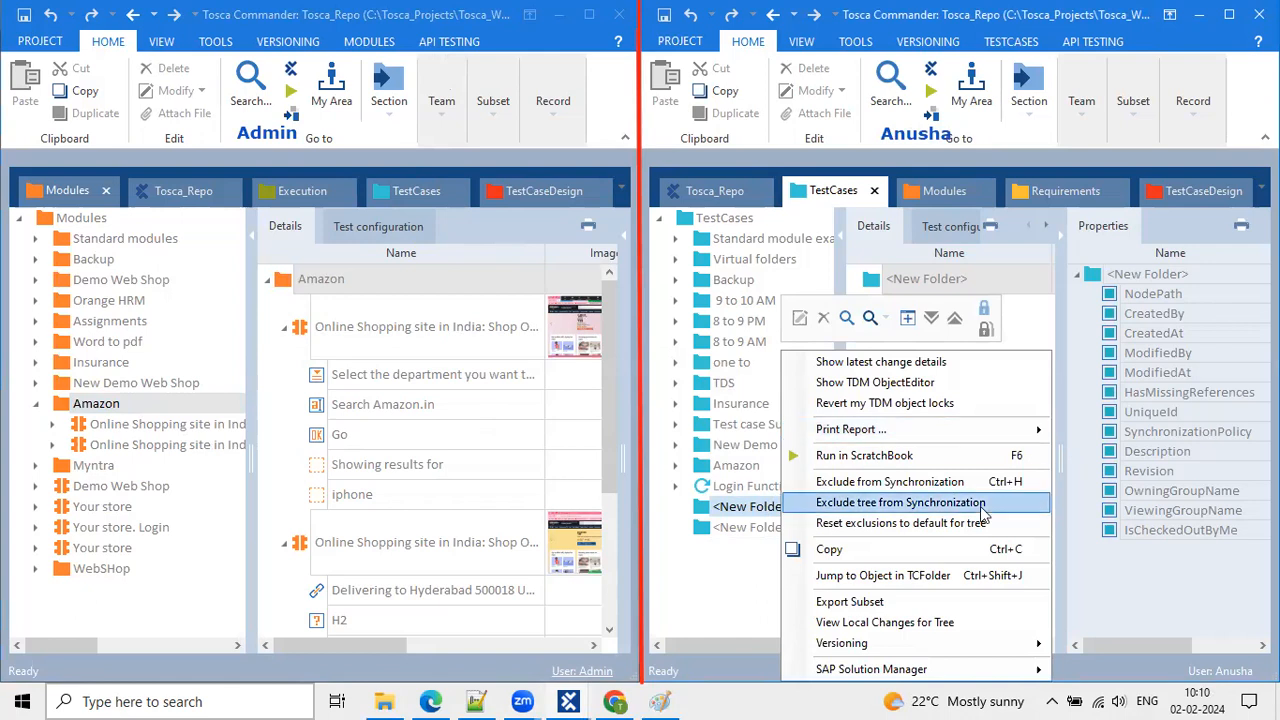
click(1125, 489)
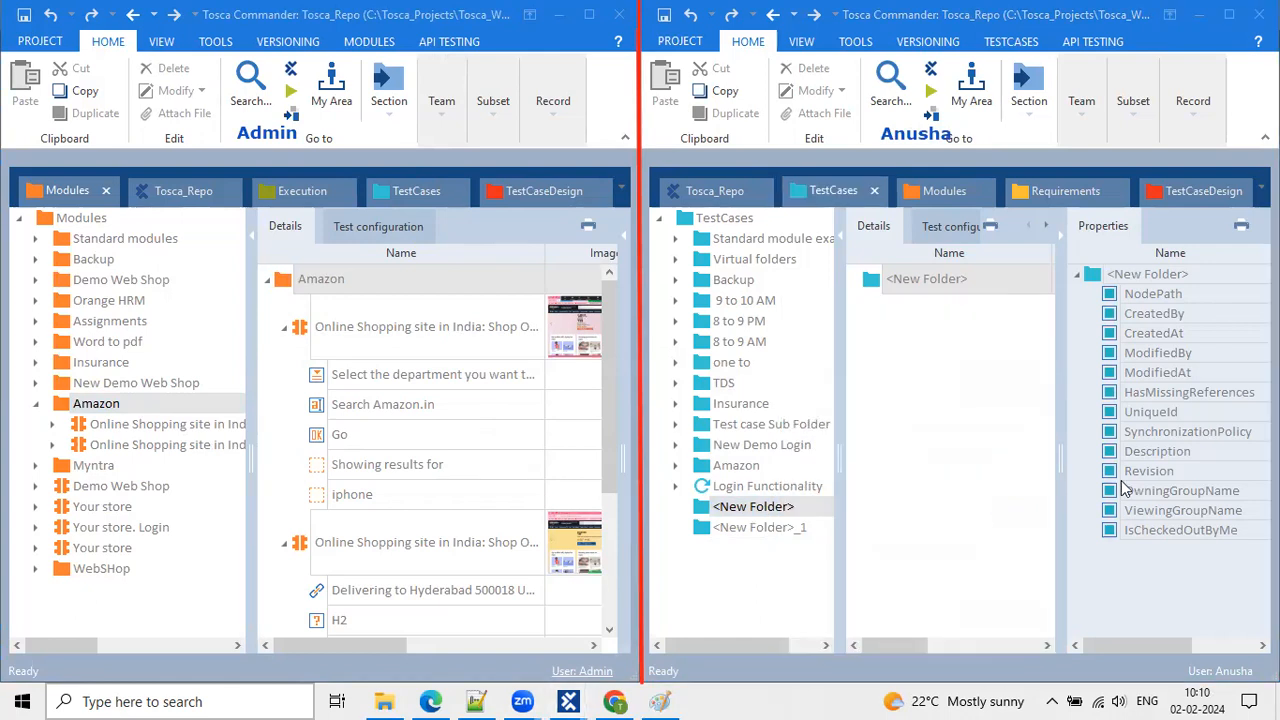
click(767, 527)
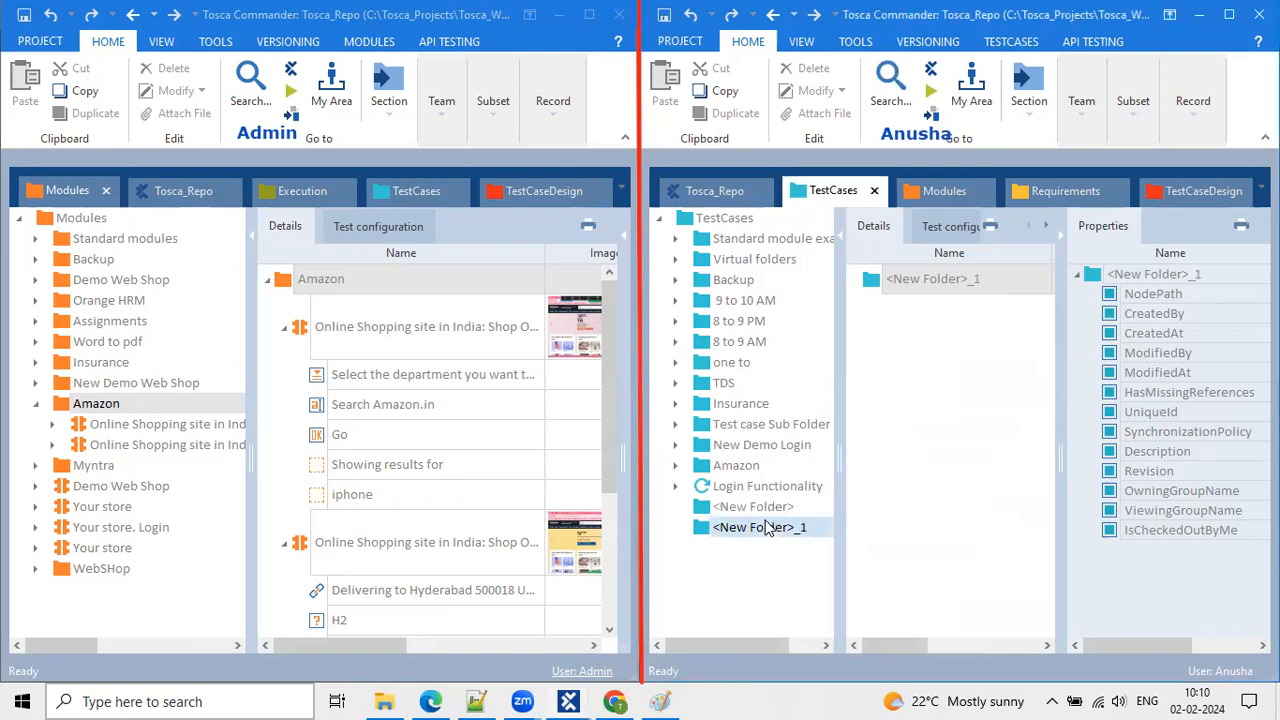
click(745, 510)
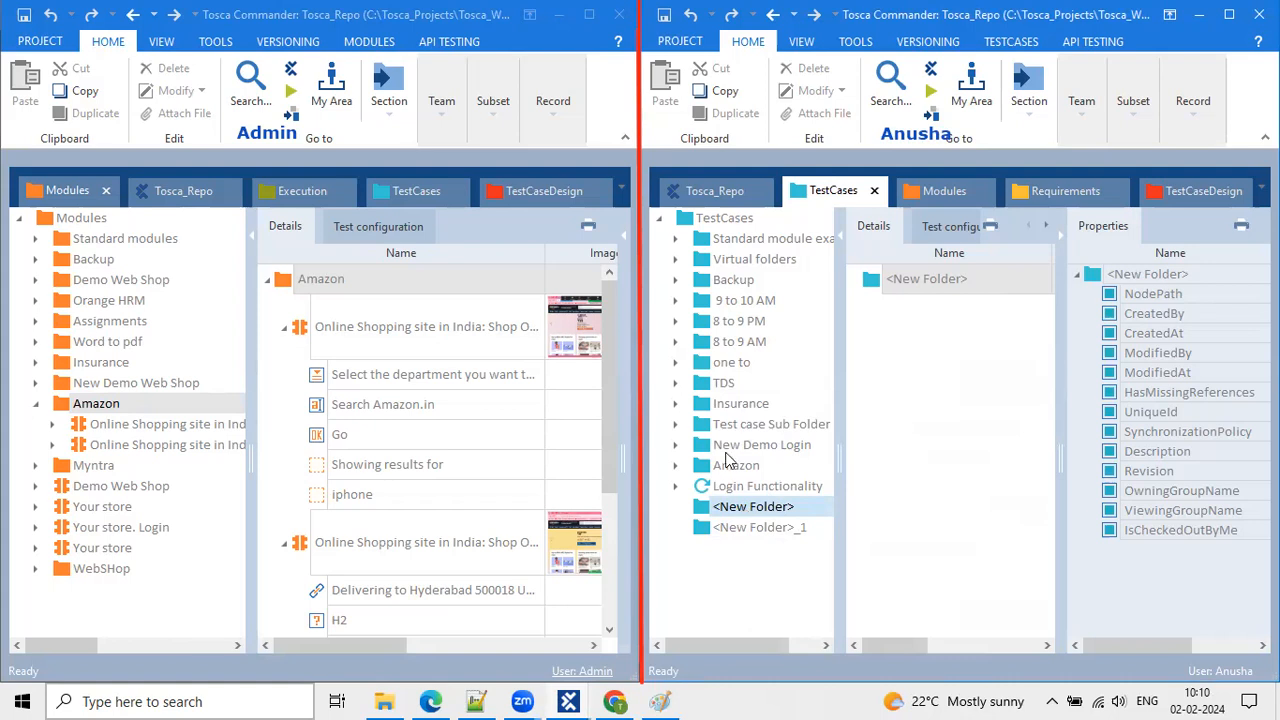
click(777, 369)
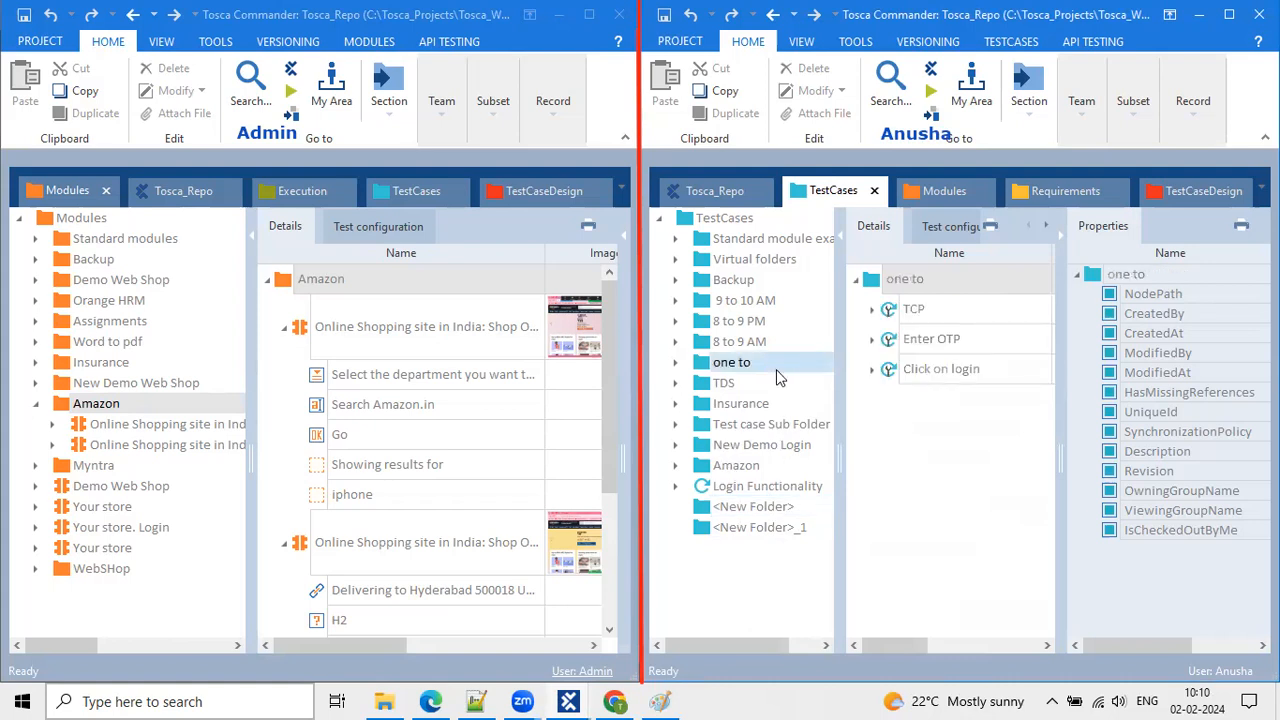
click(740, 531)
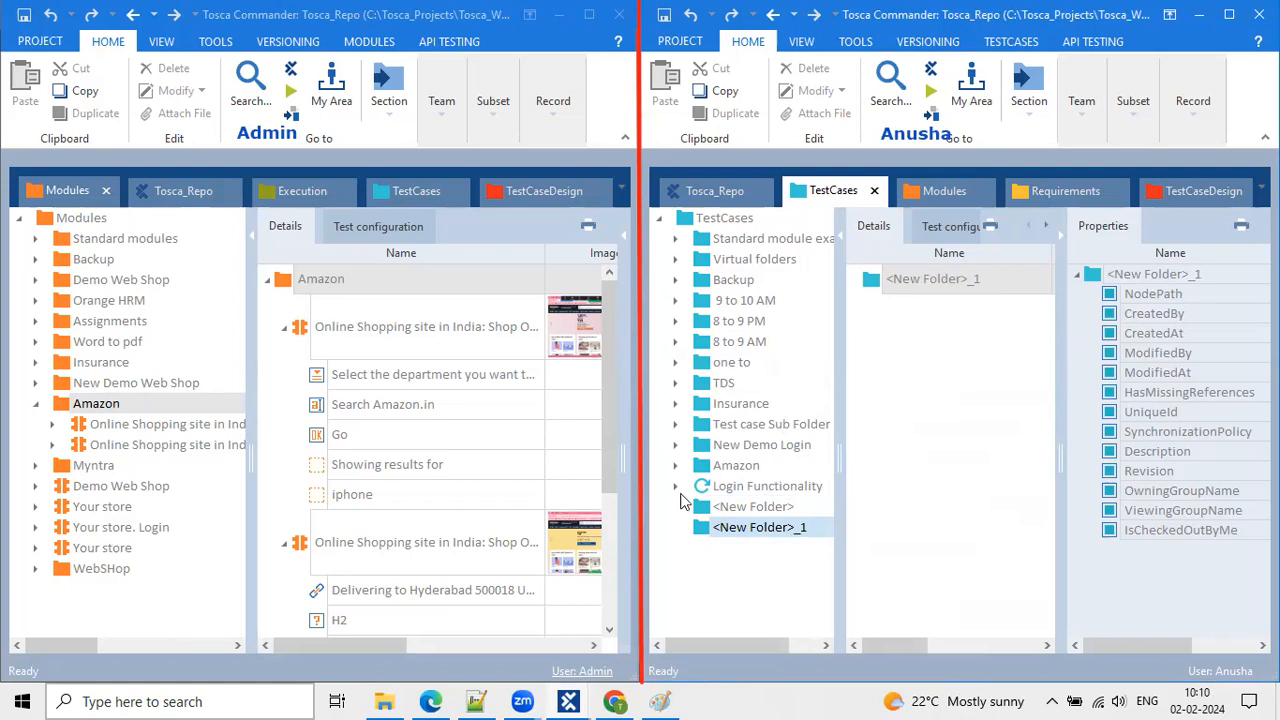
click(797, 508)
click(801, 531)
Widen the TestCases tree and open the 'one to' folder, listing TCP, Enter OTP and Click on login.
click(709, 512)
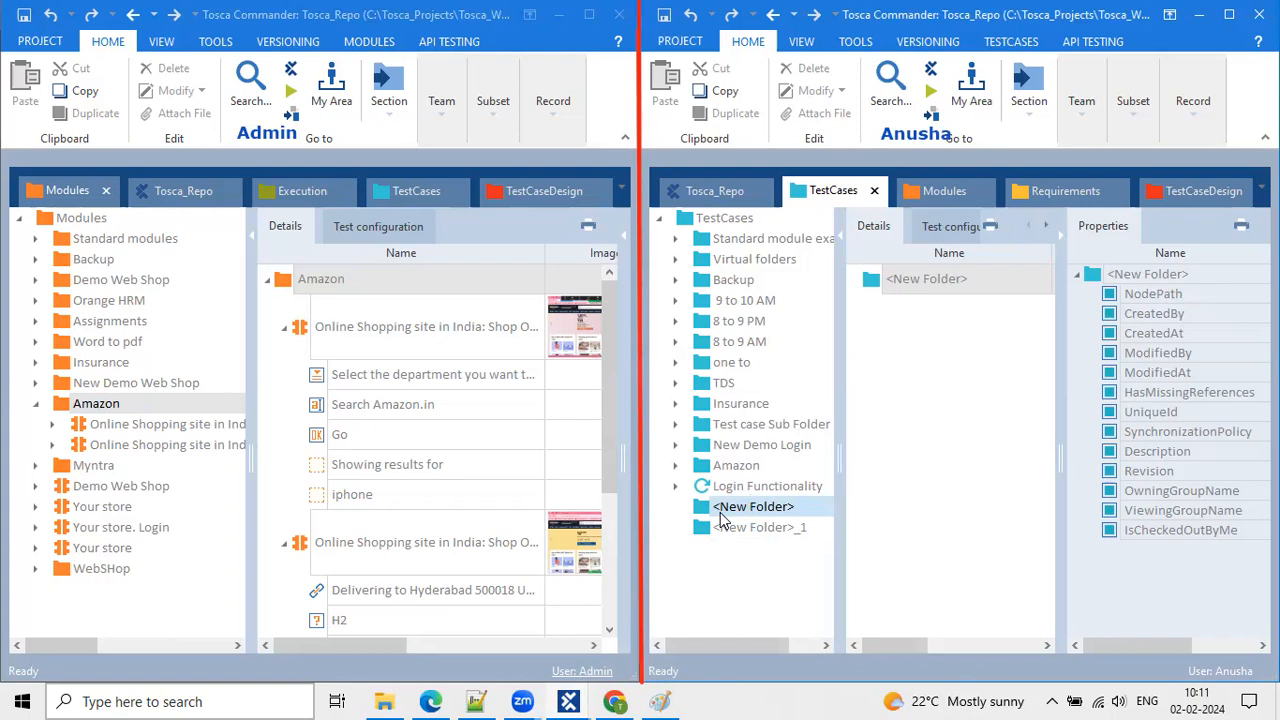
mouse_move(846, 487)
mouse_down()
mouse_move(865, 482)
mouse_move(844, 482)
mouse_up()
click(873, 483)
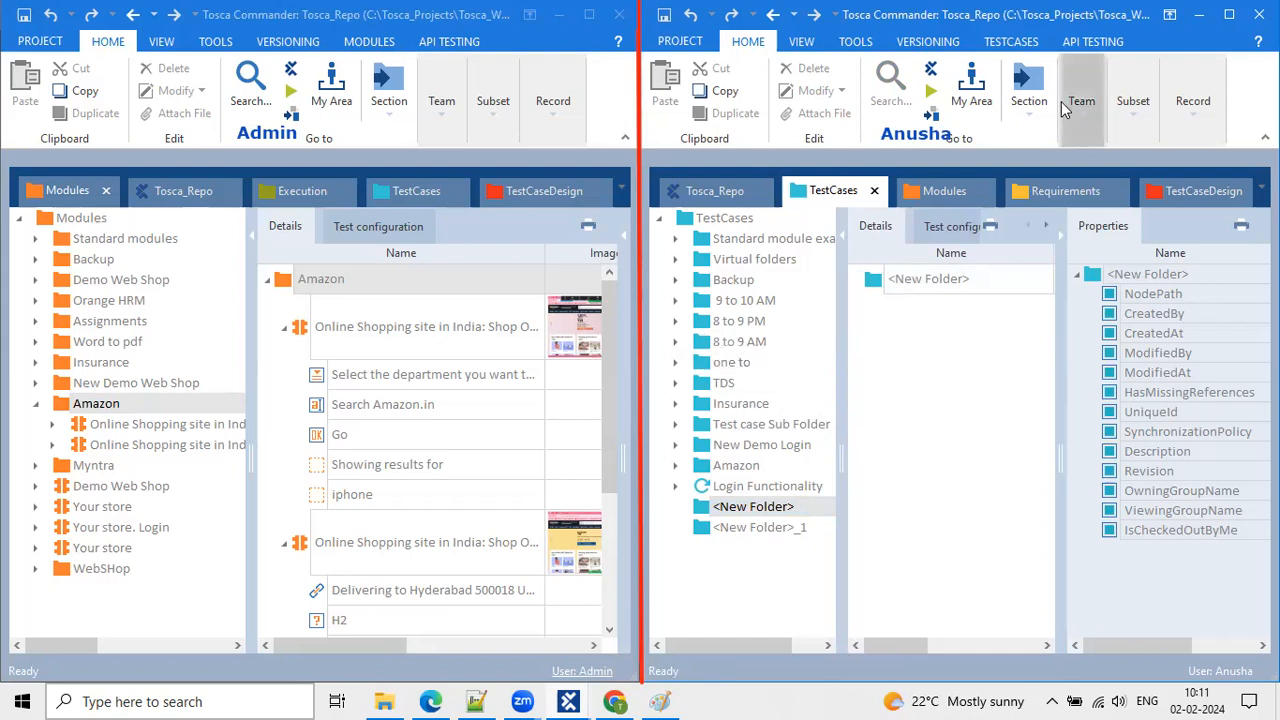
click(823, 364)
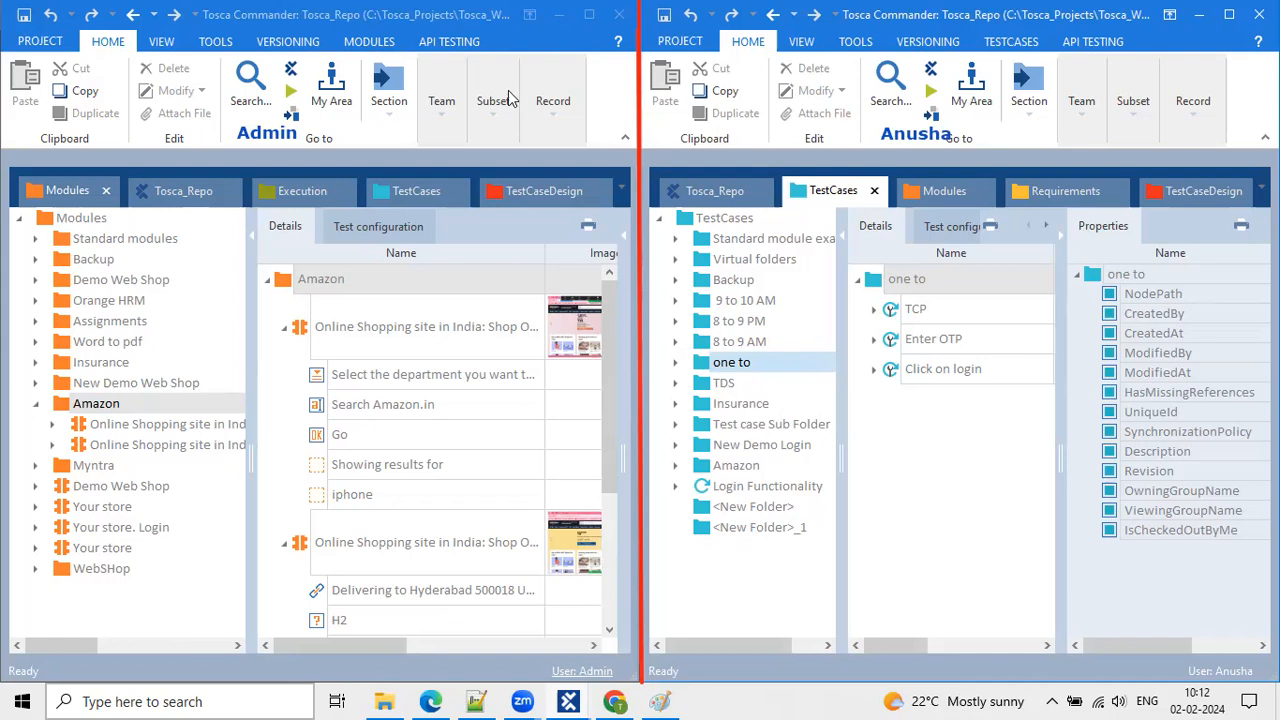
Open the Login Functionality test case in the right window to see its steps, OpenUrl through CloseBrowser.
click(665, 19)
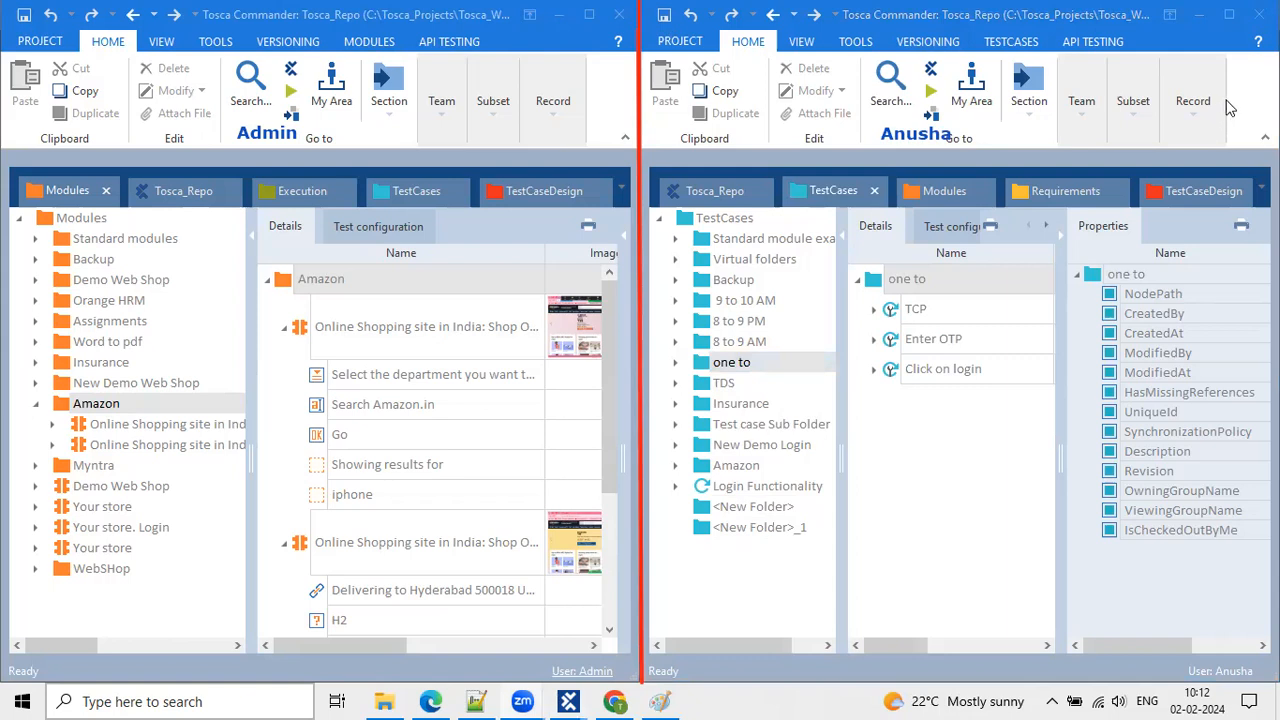
click(817, 152)
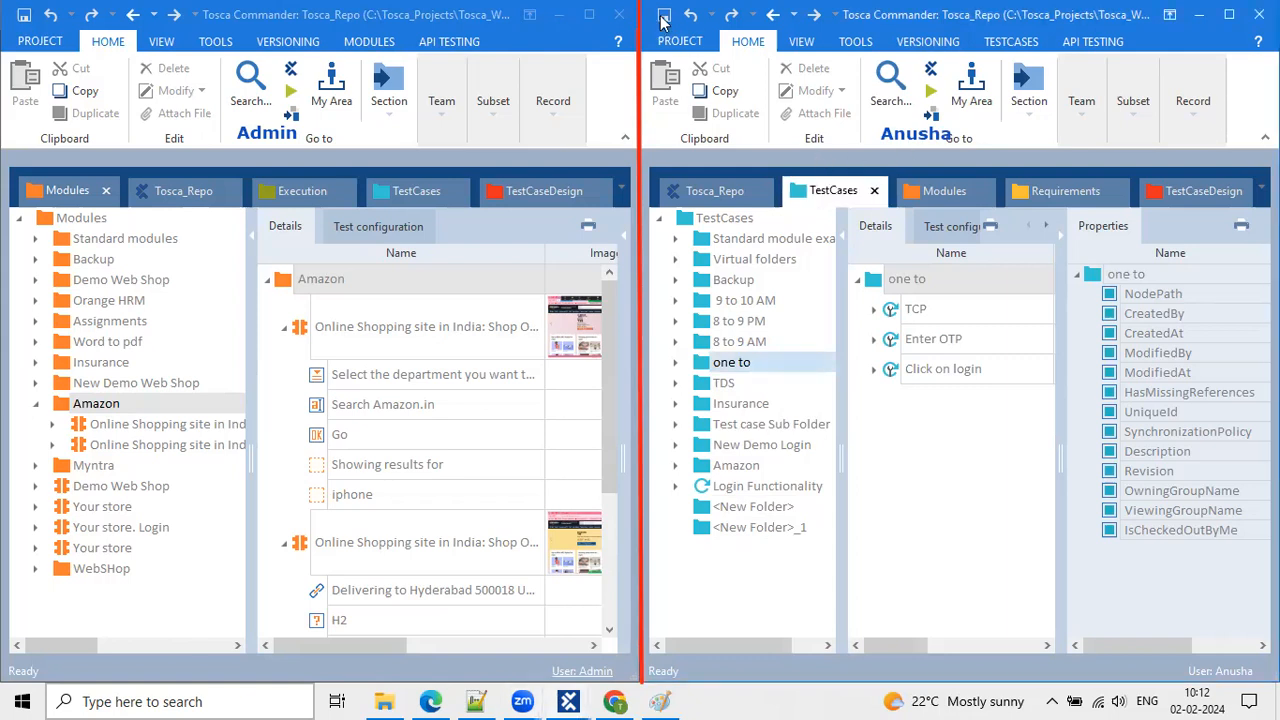
click(25, 14)
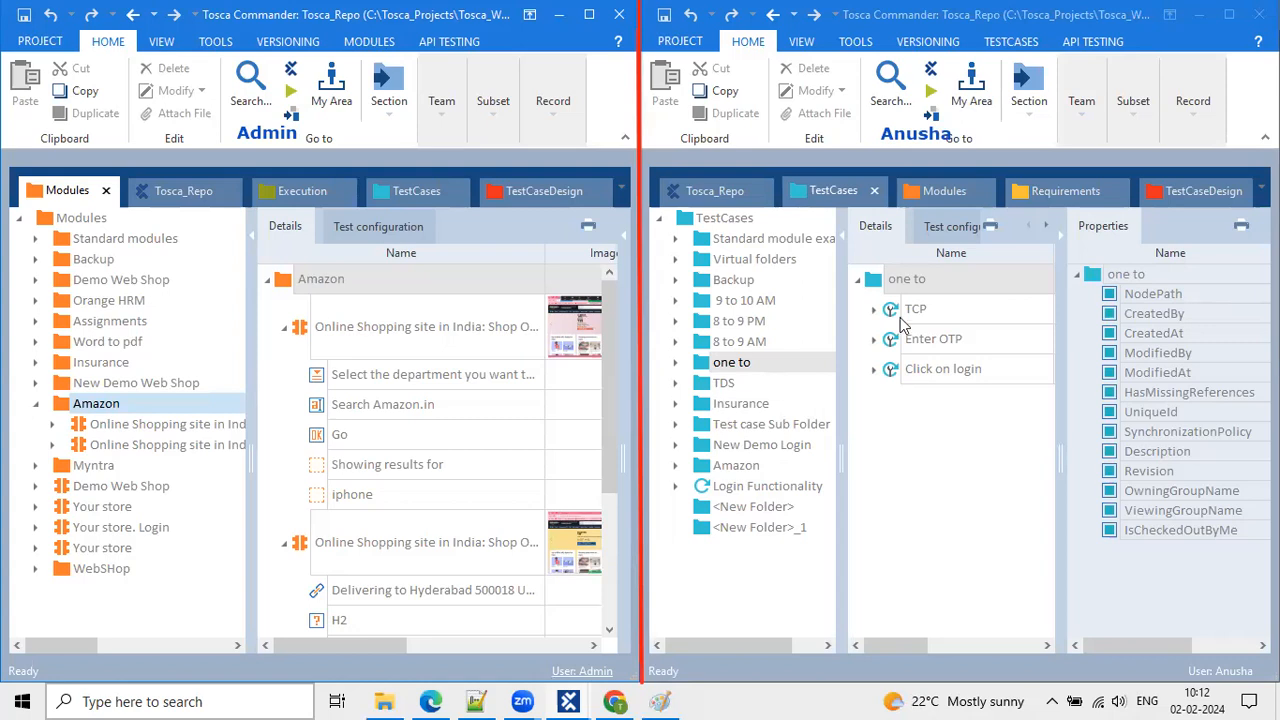
click(1173, 113)
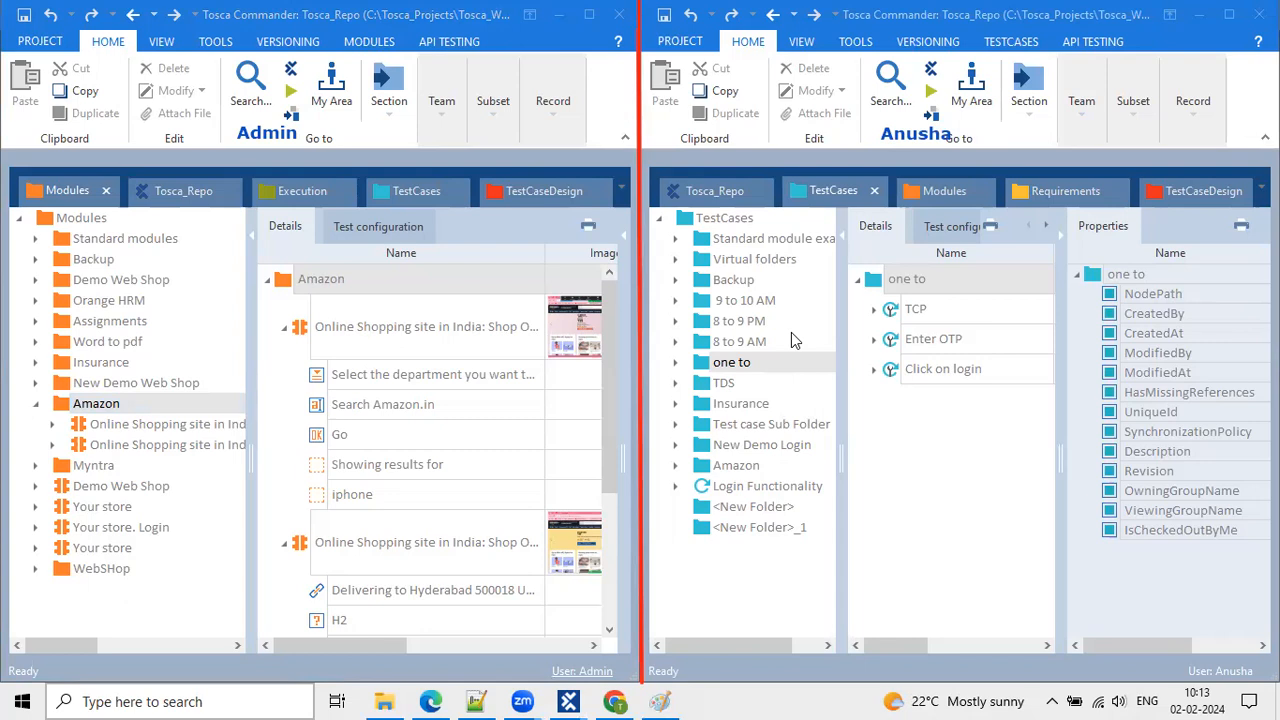
click(726, 484)
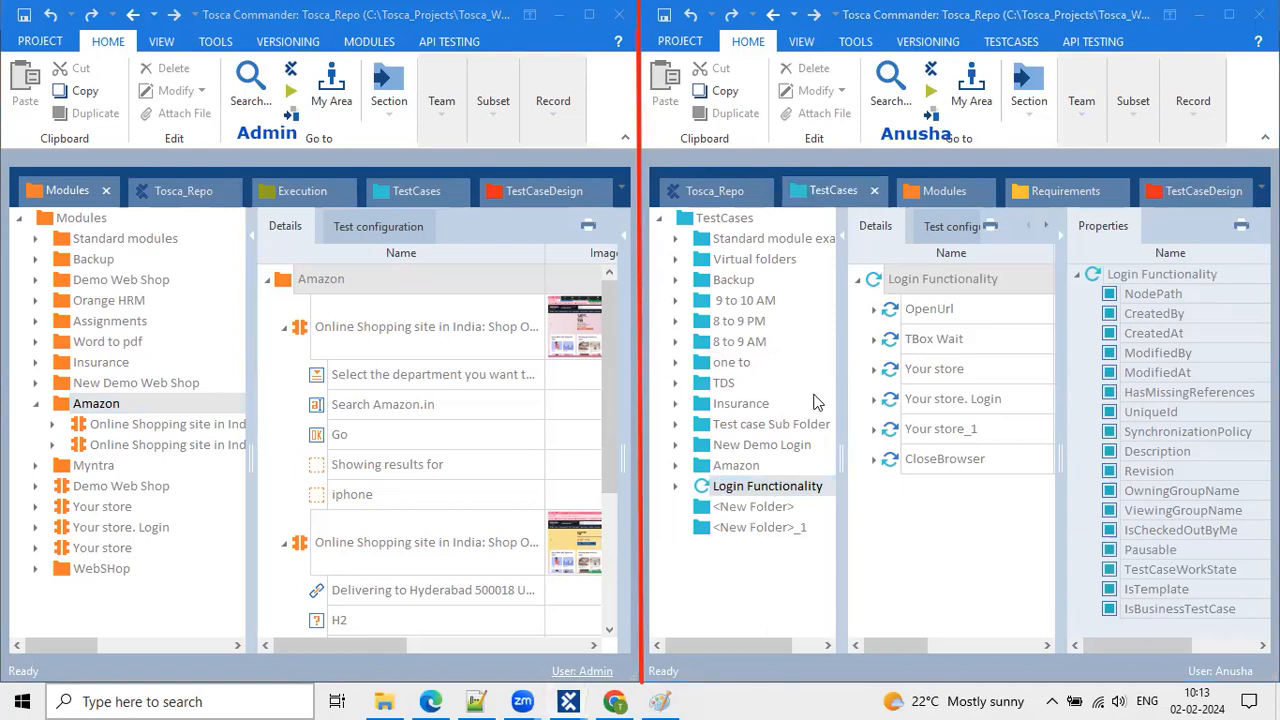
Browse the Amazon module entries, then open the administrator workspace's Team update, check-in and checkout options.
click(1077, 110)
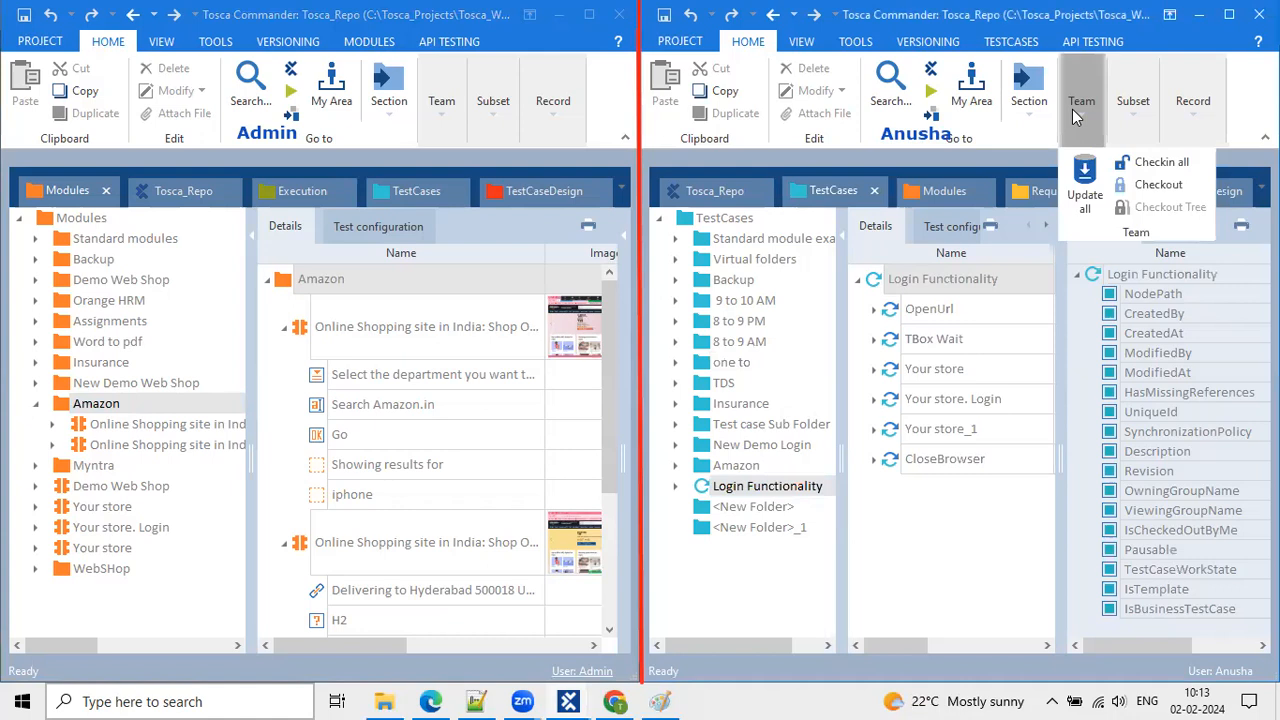
click(724, 487)
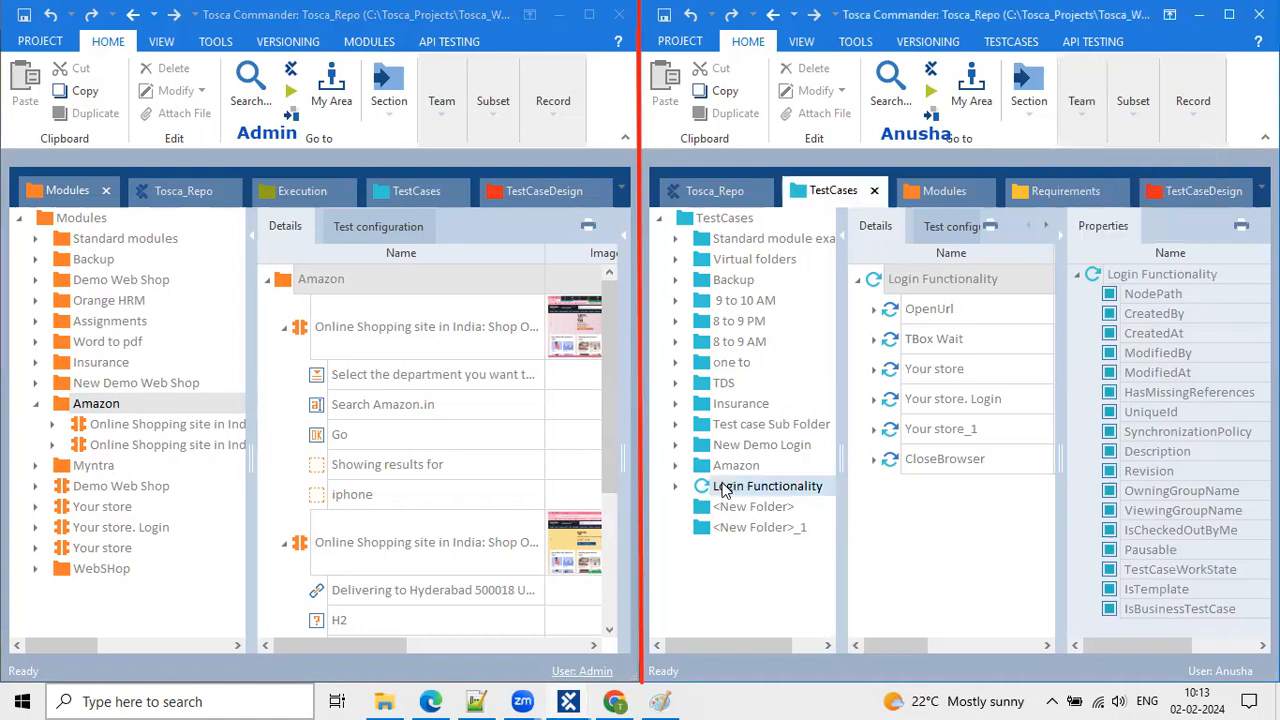
click(35, 403)
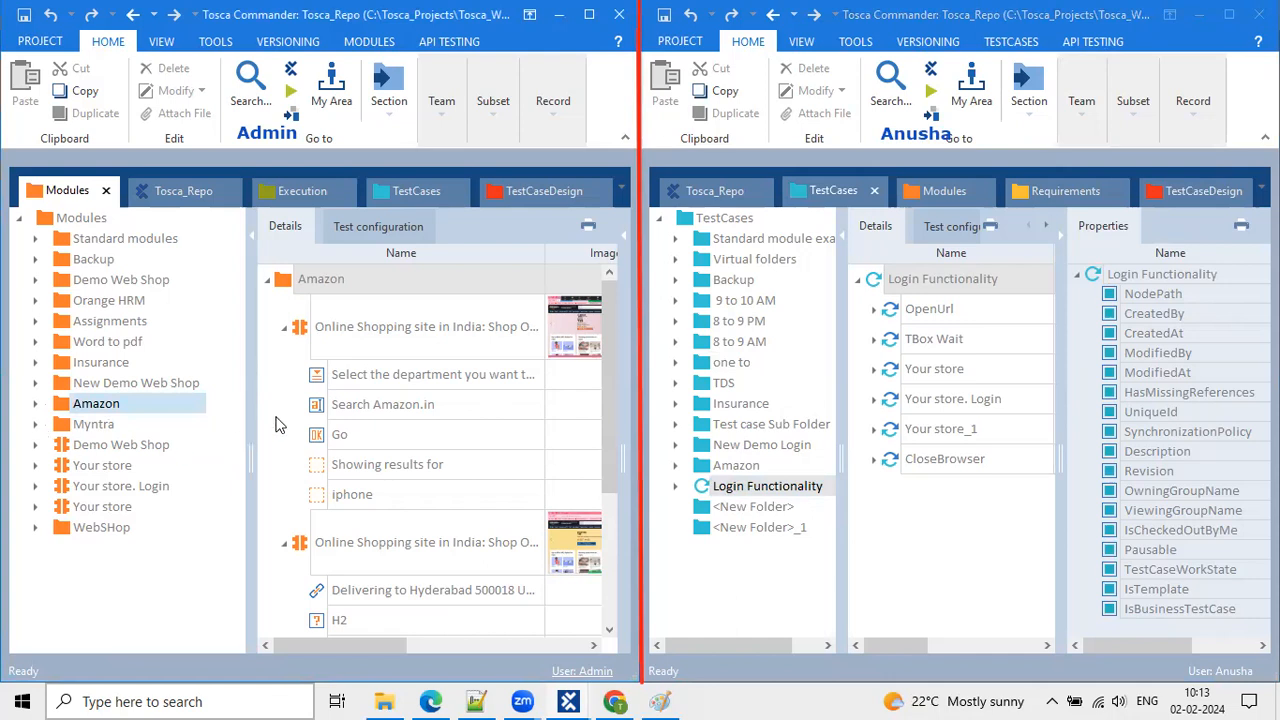
click(399, 386)
click(397, 330)
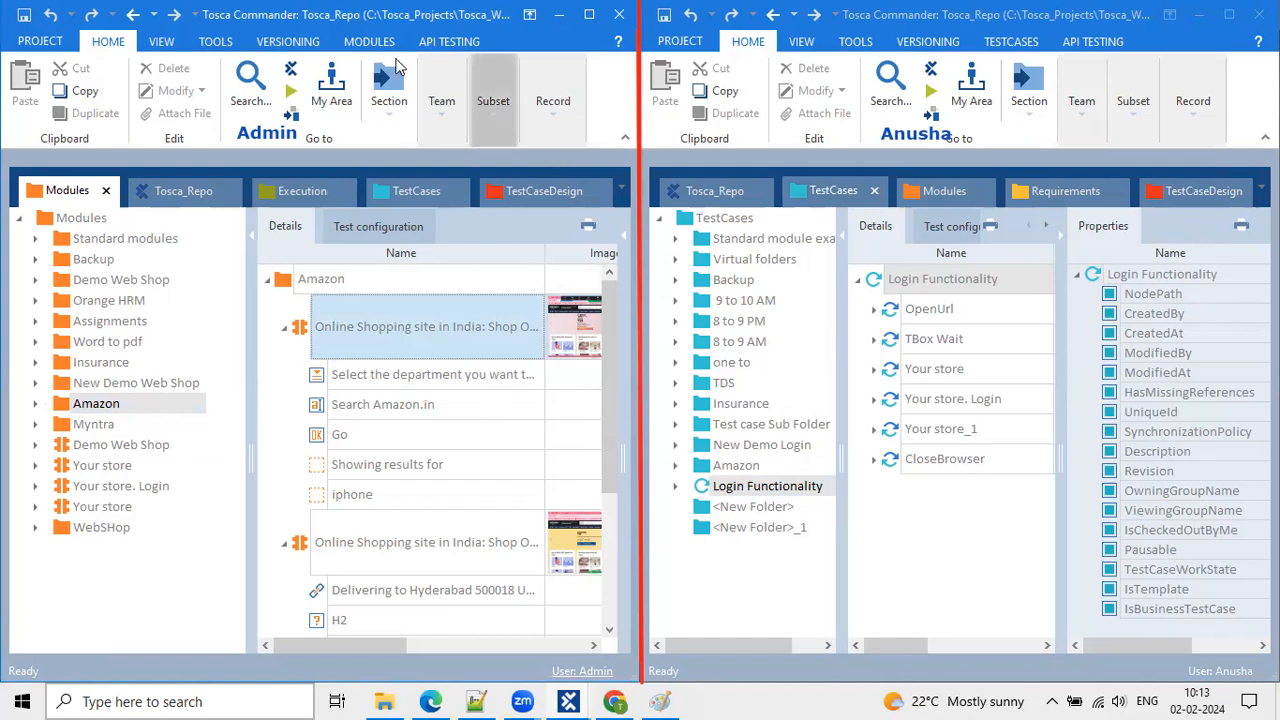
click(434, 94)
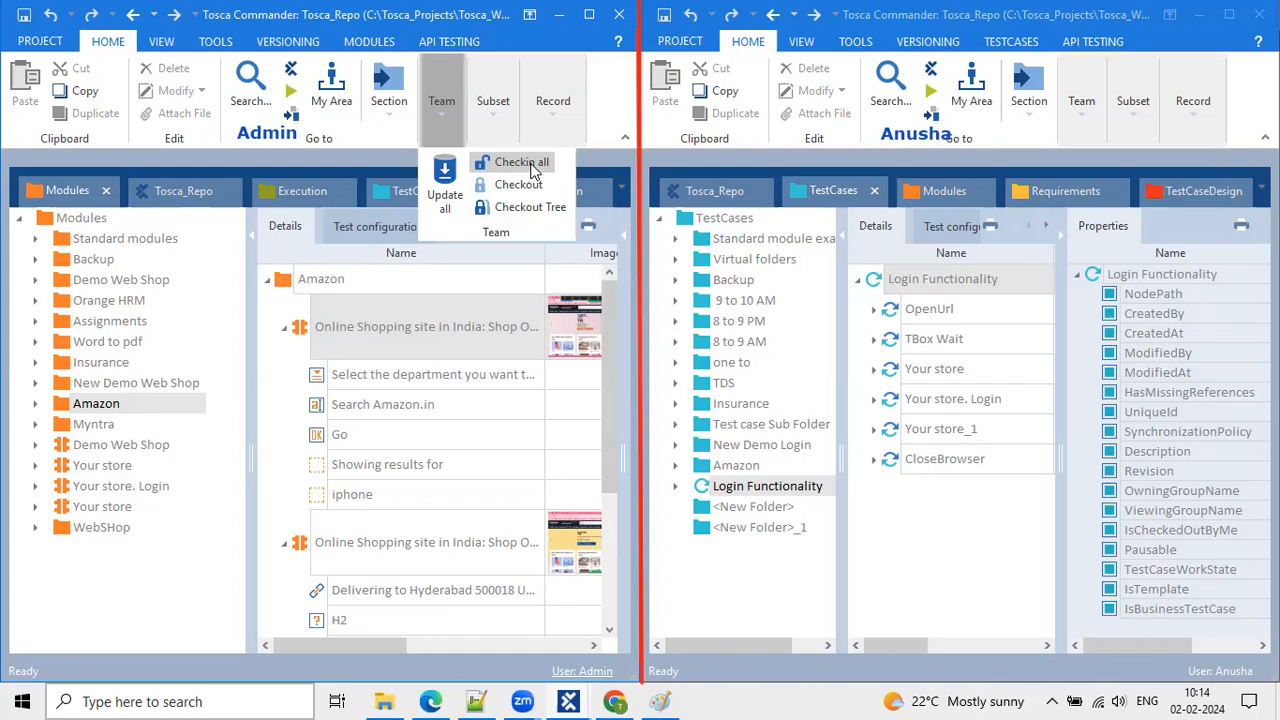
Open the Insurance folder and update the administrator workspace from the common repository with Update all.
click(817, 405)
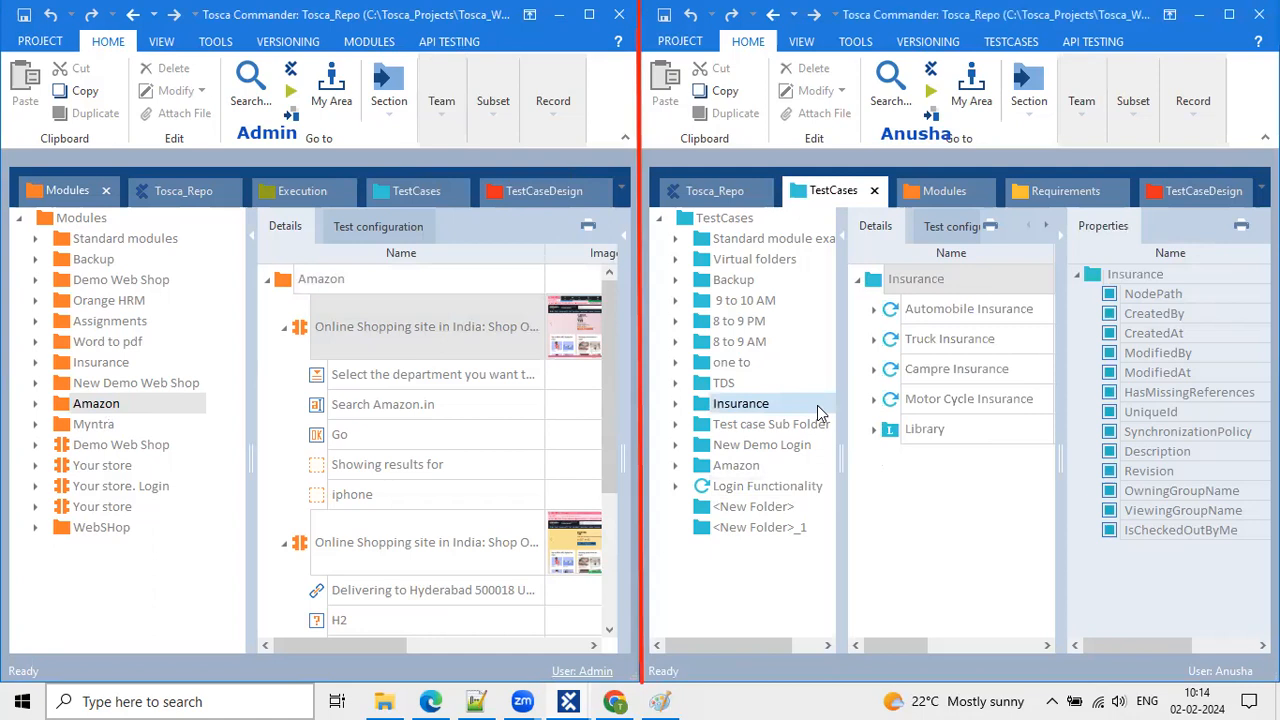
click(441, 104)
click(446, 190)
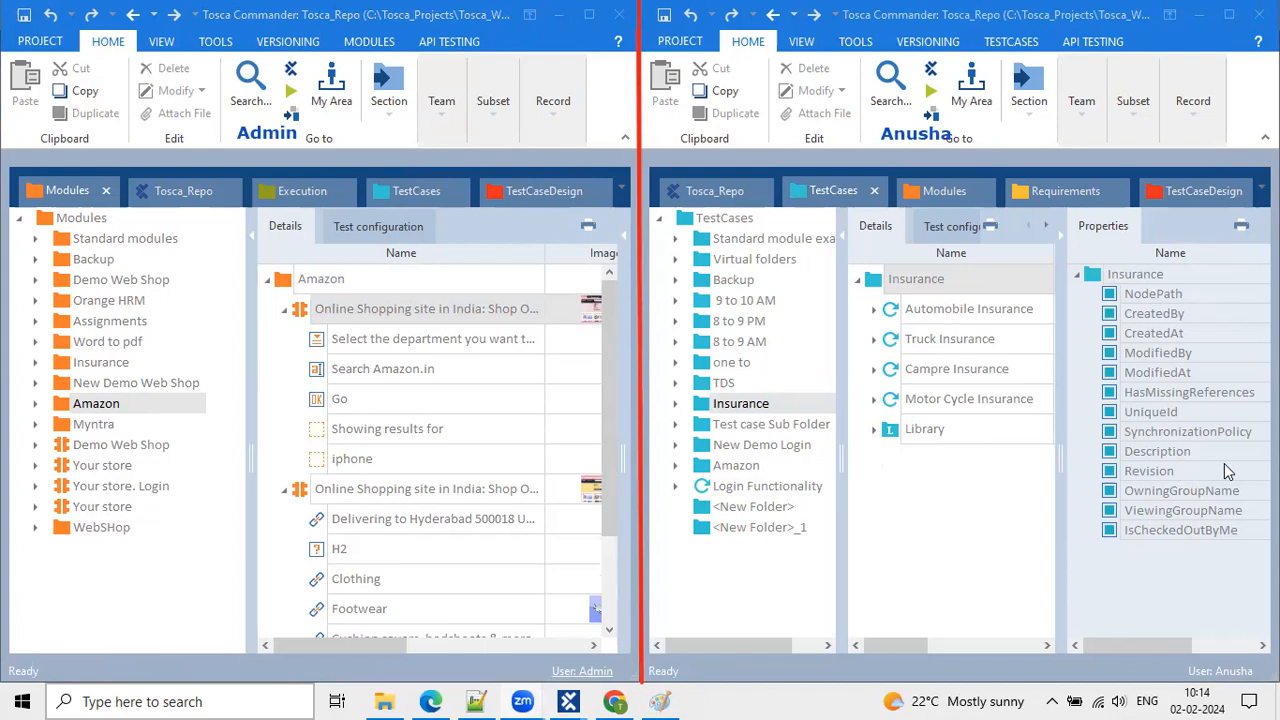
Select the Automobile Insurance test case and the Library folder, reviewing the Team check-in options.
click(950, 310)
click(1089, 77)
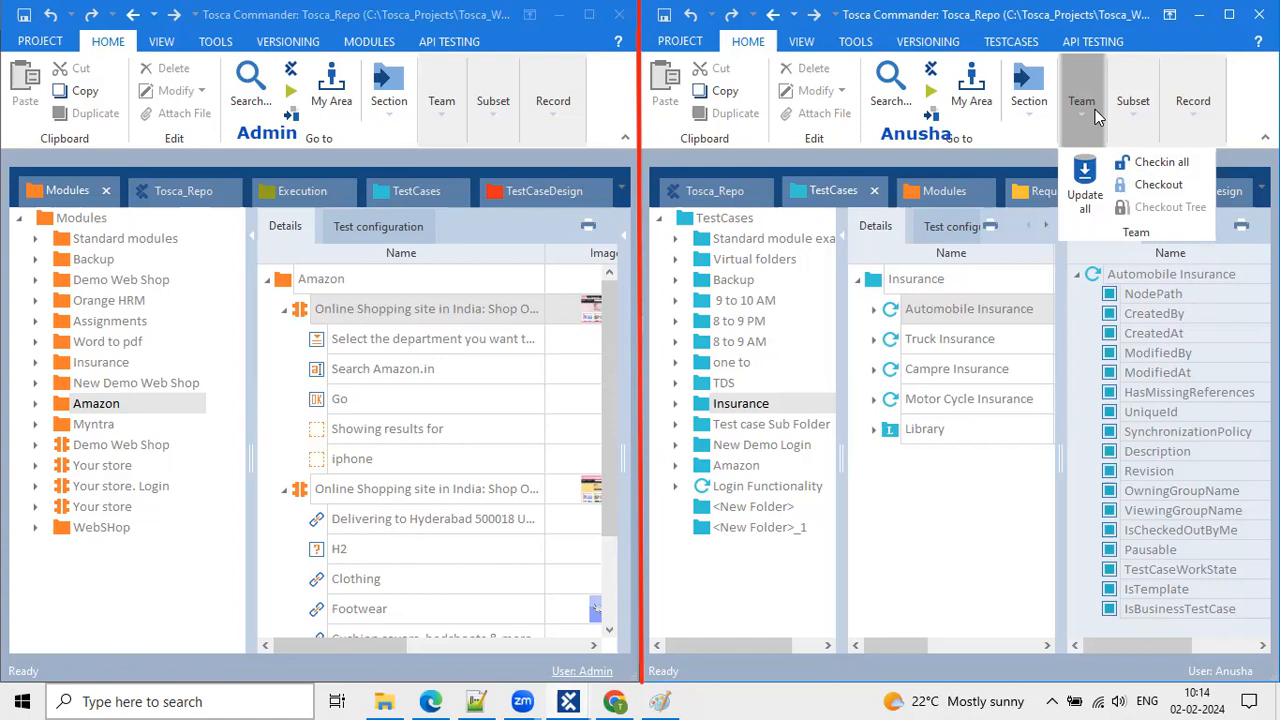
drag(840, 400, 839, 388)
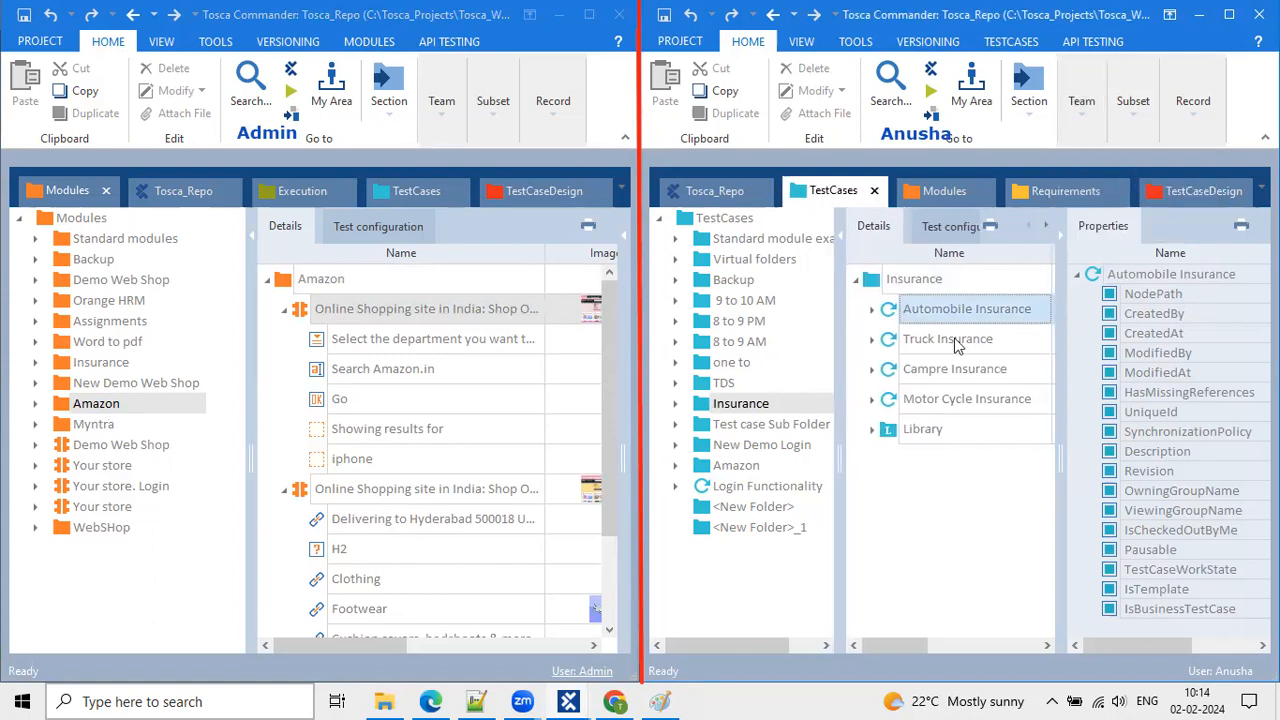
click(1084, 100)
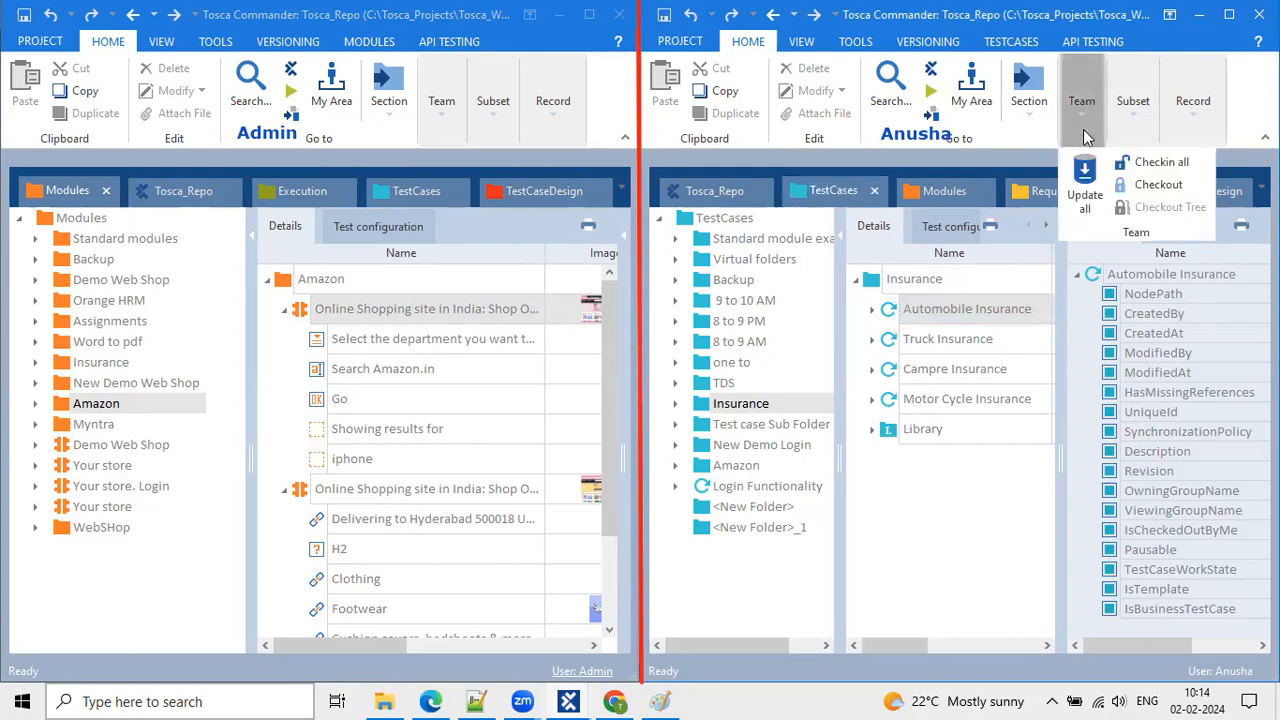
click(997, 433)
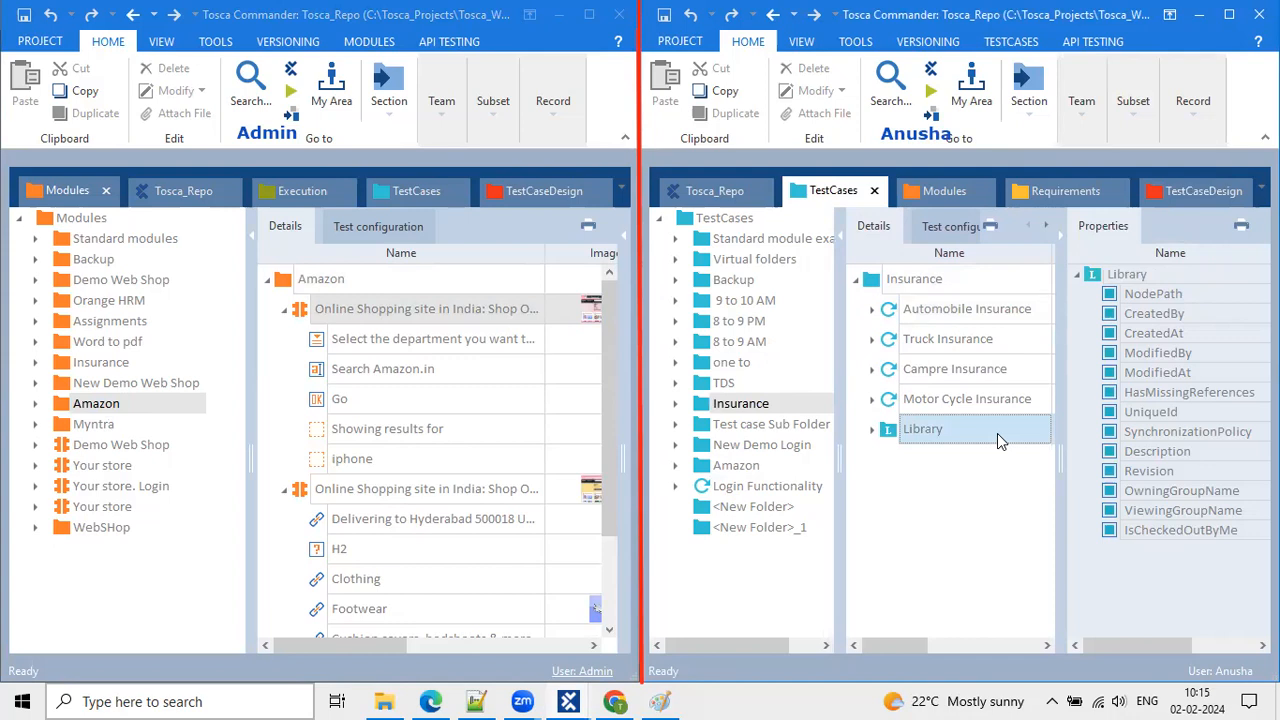
Hide the Properties pane, select Truck Insurance, and open the administrator workspace's PROJECT info page.
click(1061, 237)
click(446, 114)
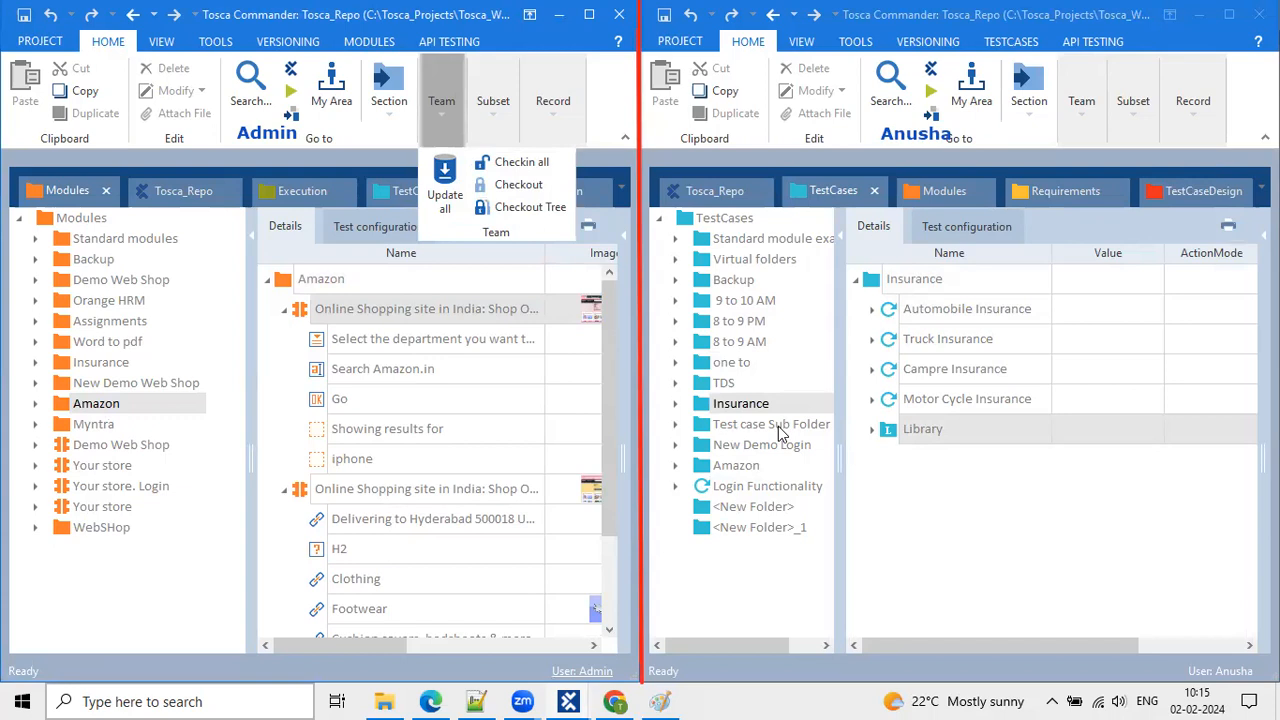
click(912, 344)
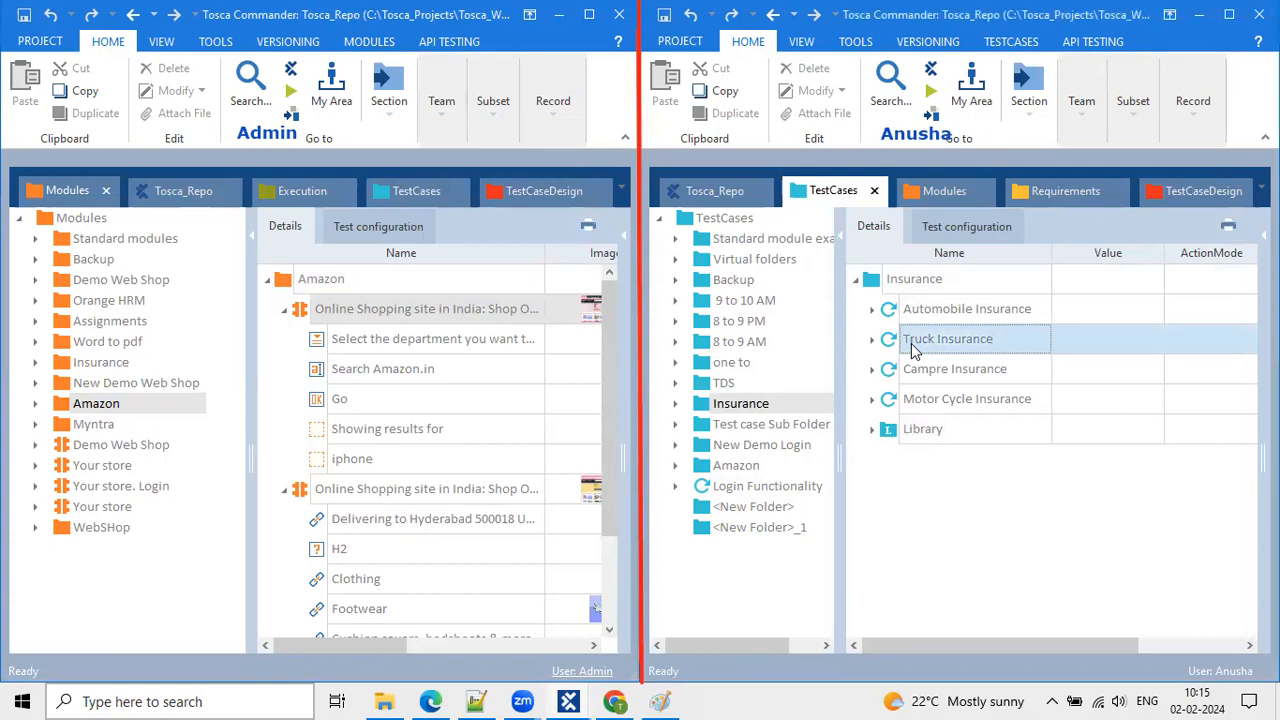
mouse_move(835, 377)
mouse_down()
mouse_move(866, 374)
mouse_move(838, 366)
mouse_up()
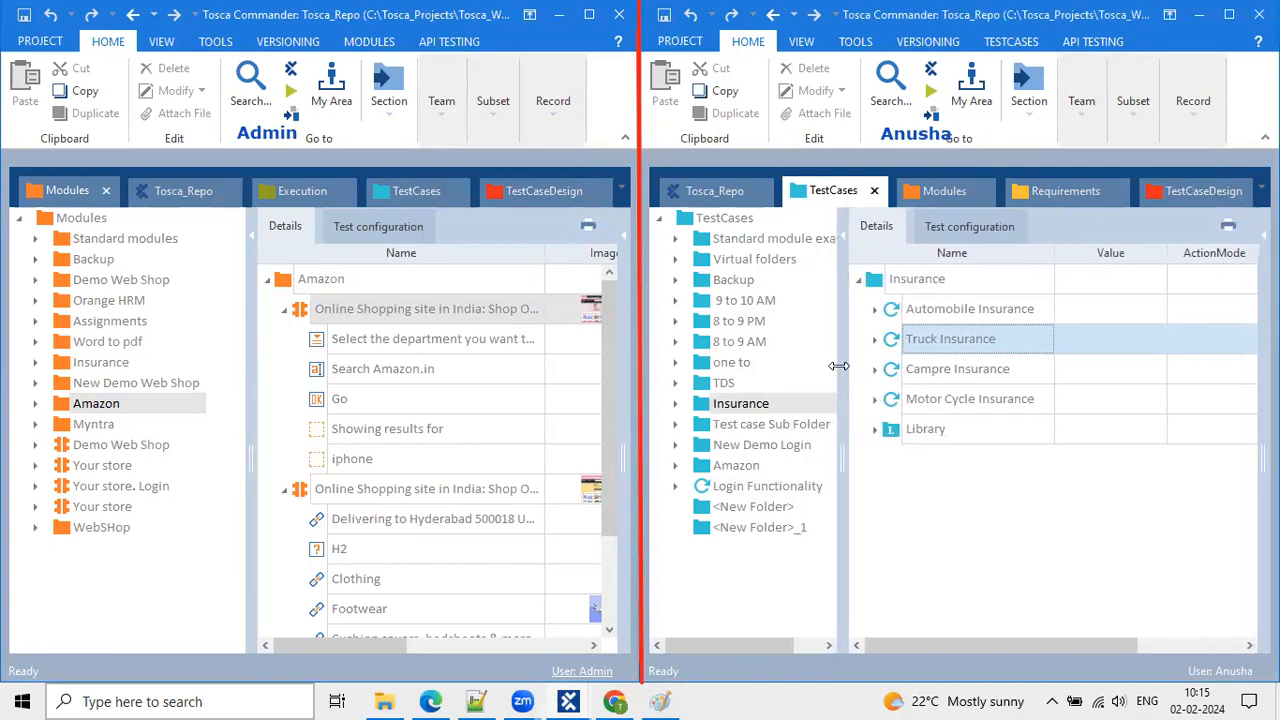
click(443, 105)
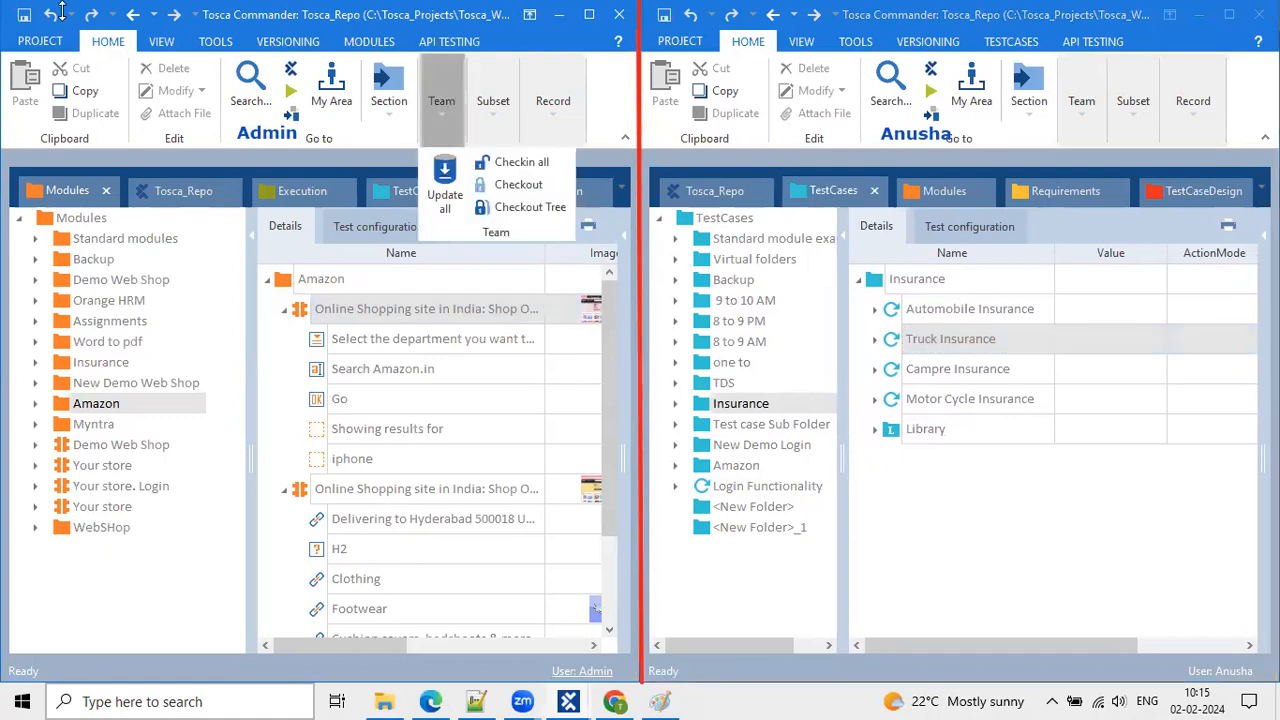
click(37, 46)
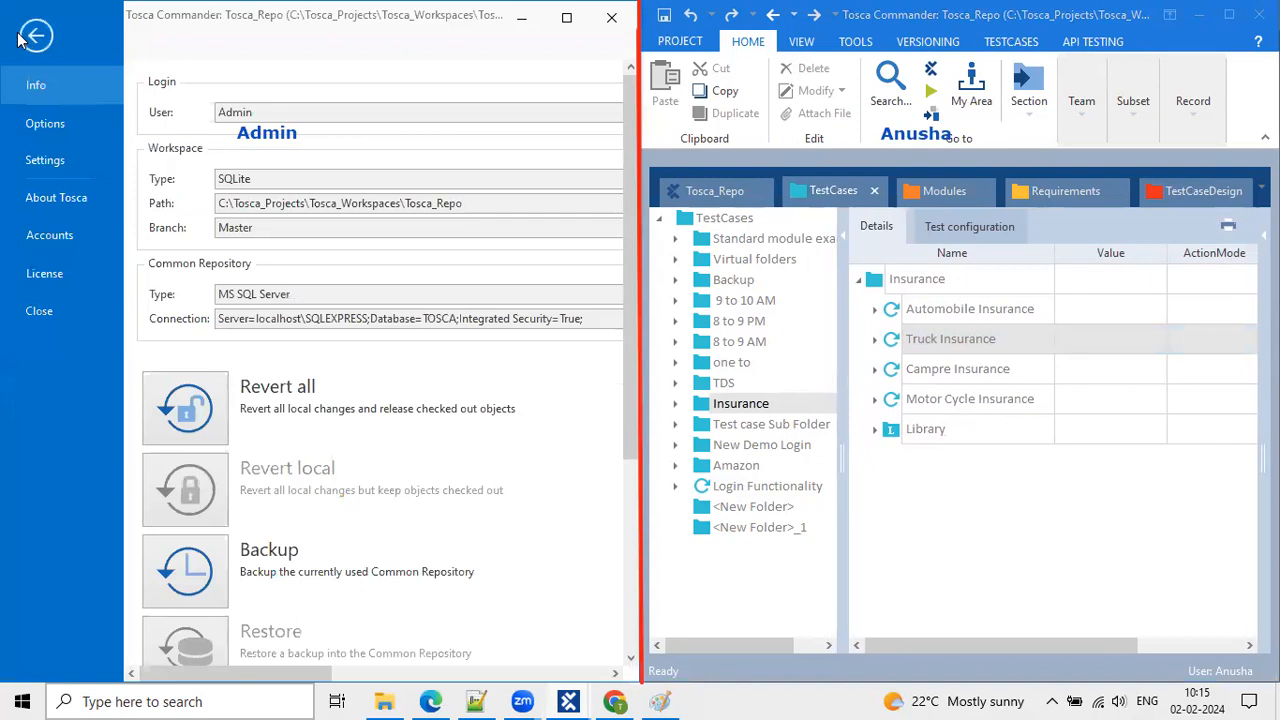
Return the administrator window to the Amazon module and widen the other window's TestCases tree.
click(35, 36)
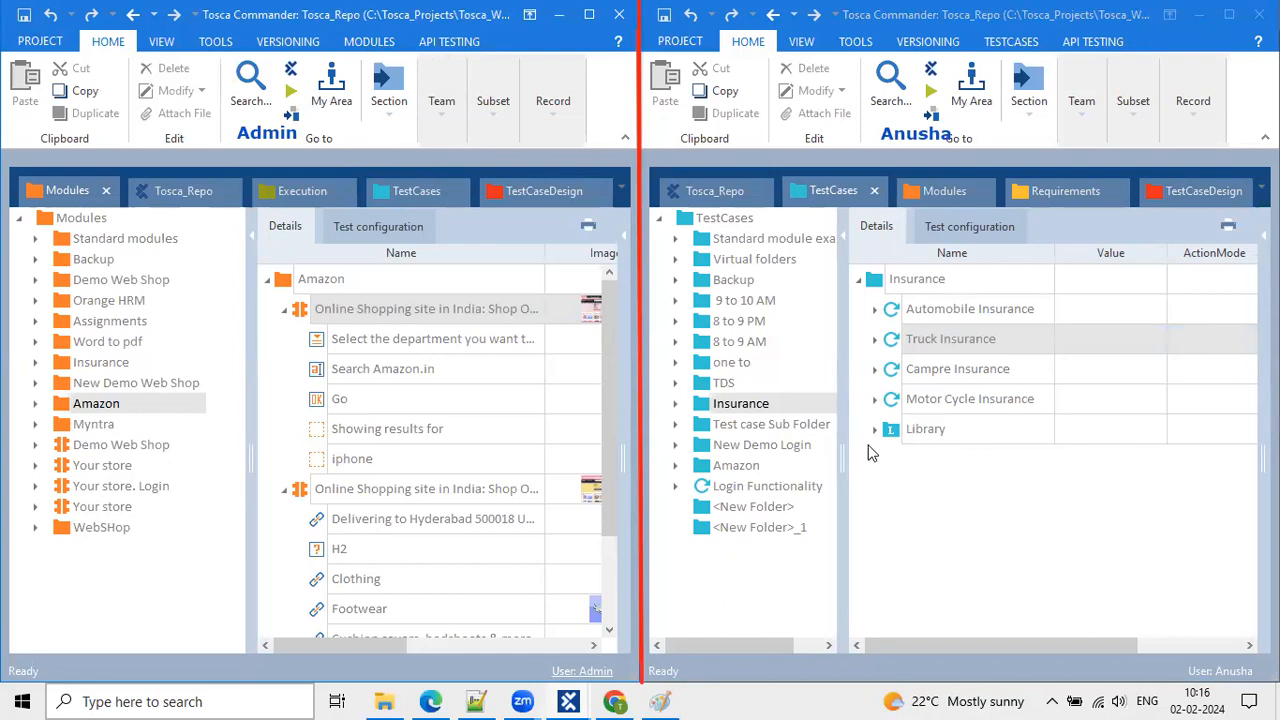
drag(847, 426, 887, 398)
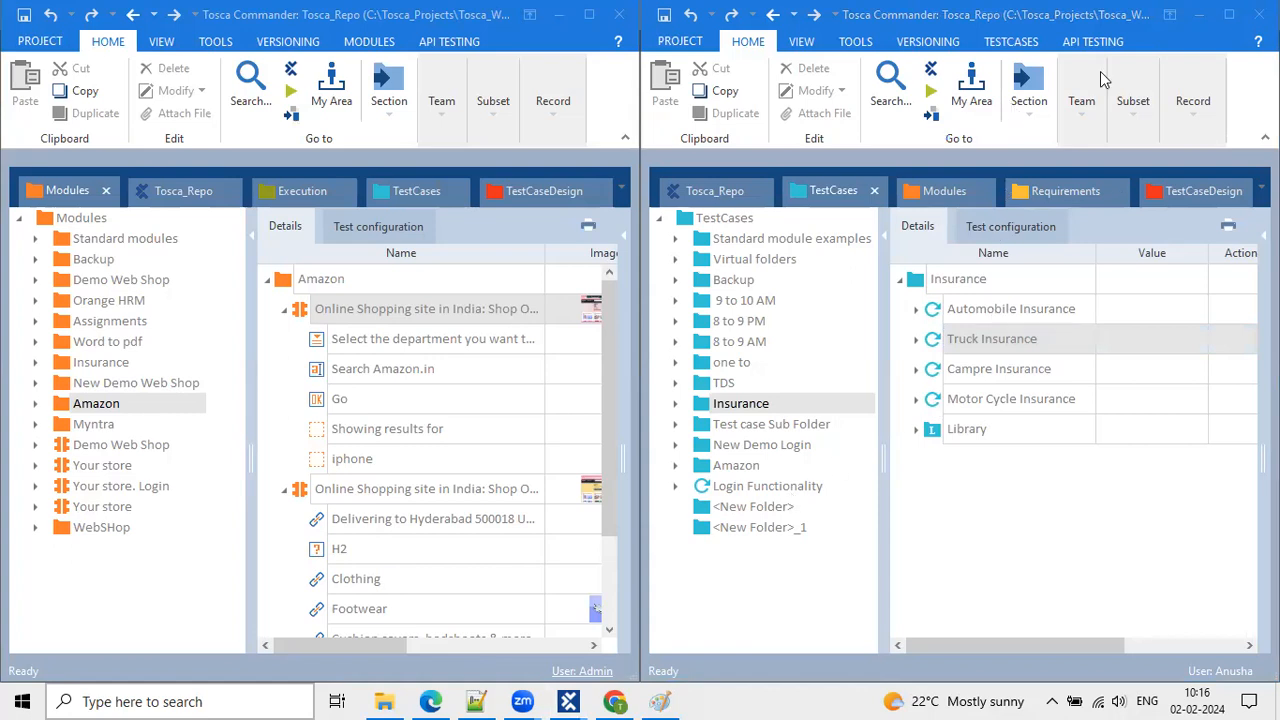
Maximize both Tosca Commander windows, widen the module grid, then close the administrator's start page window.
click(1229, 14)
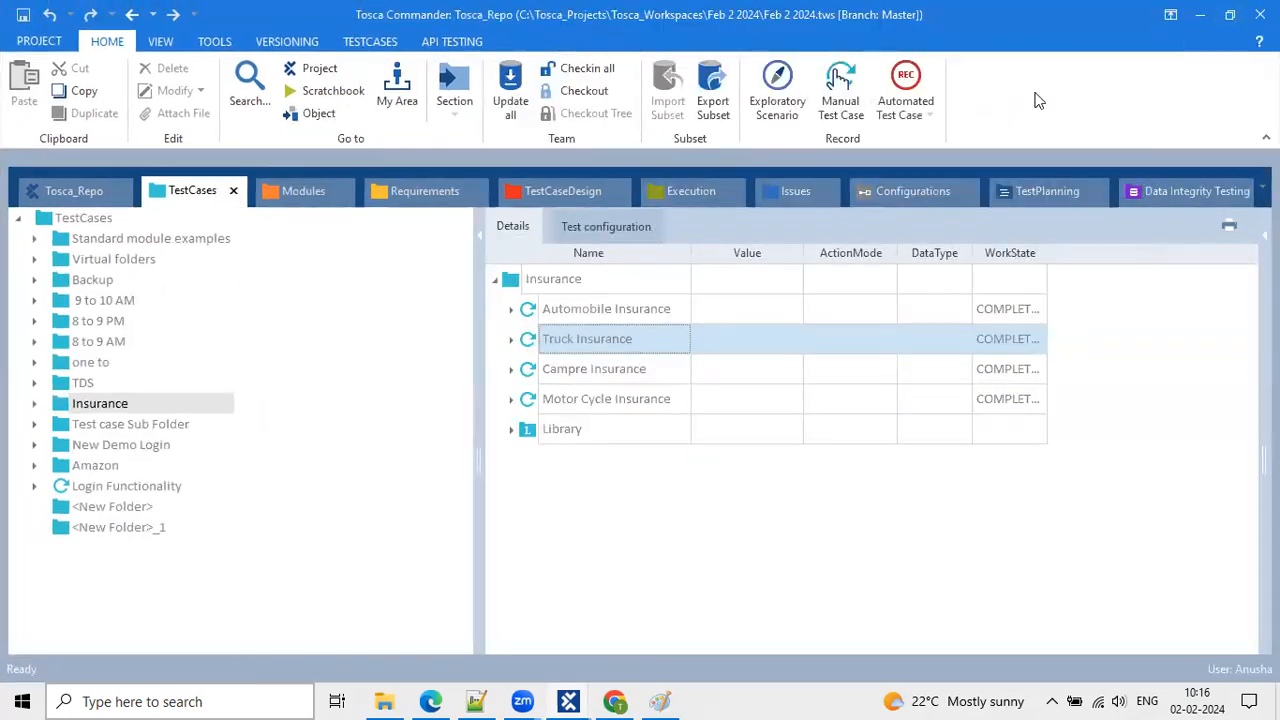
click(568, 701)
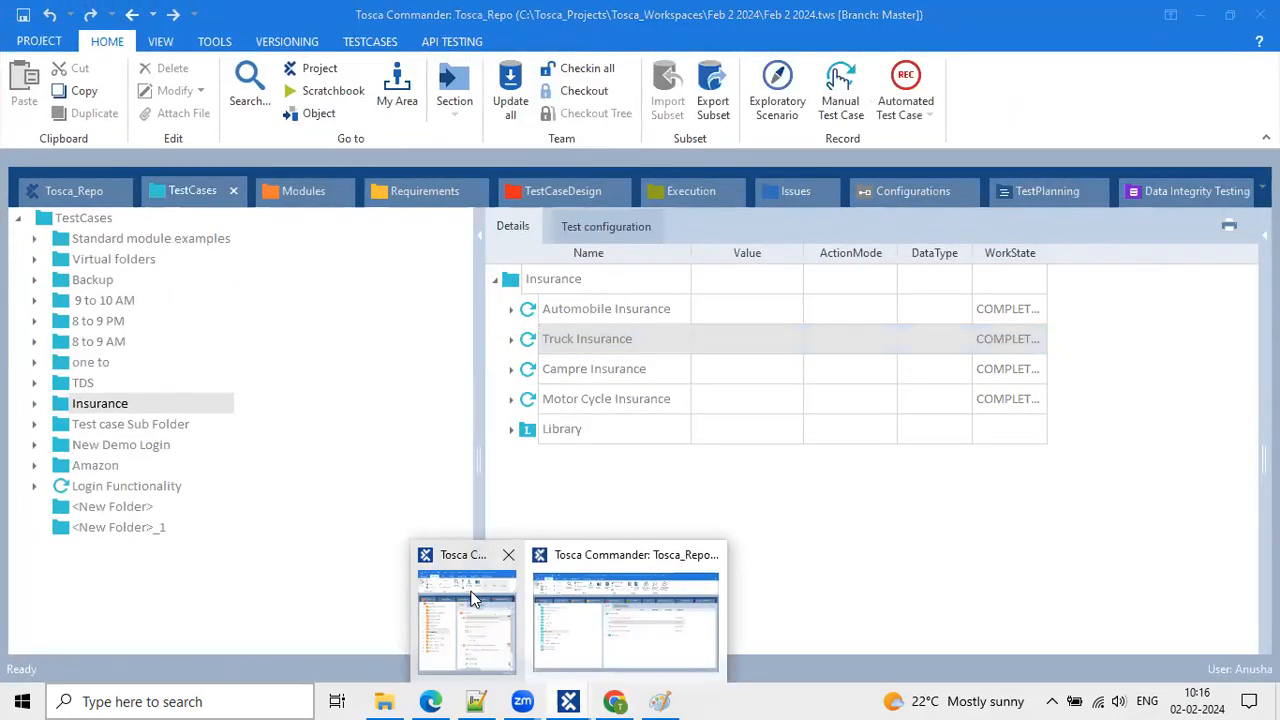
click(489, 568)
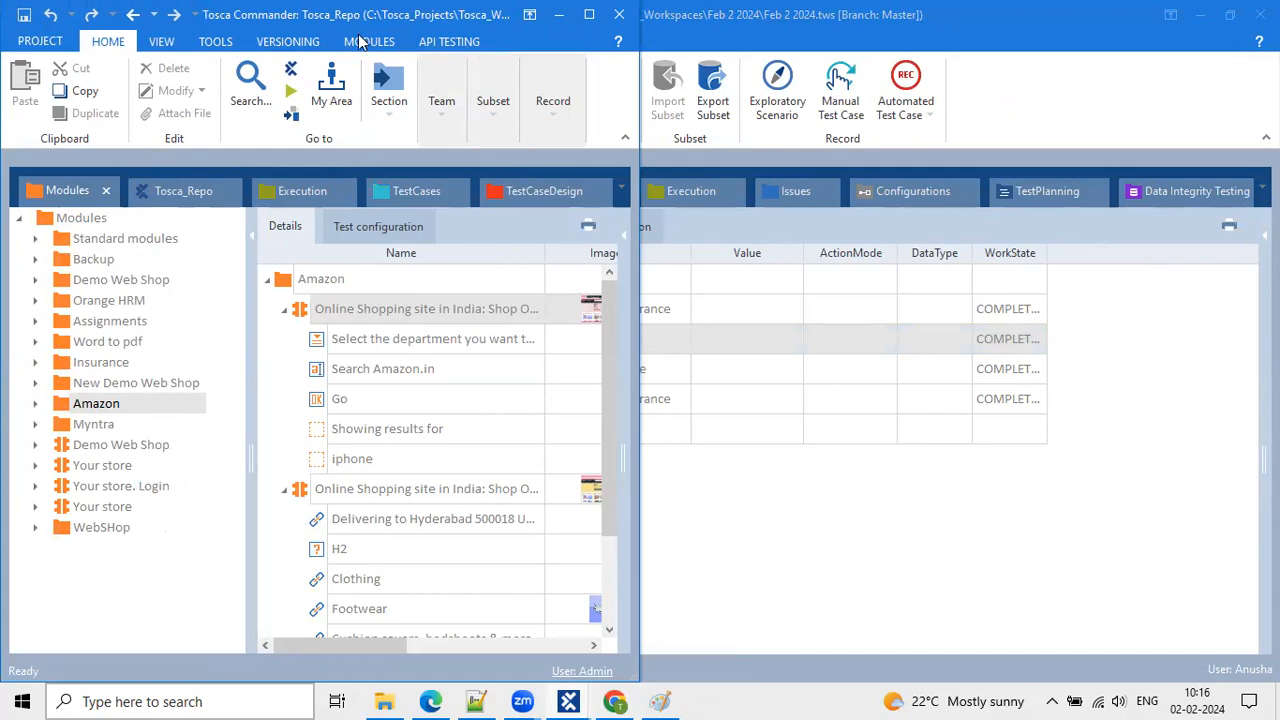
drag(355, 14, 379, 102)
click(607, 107)
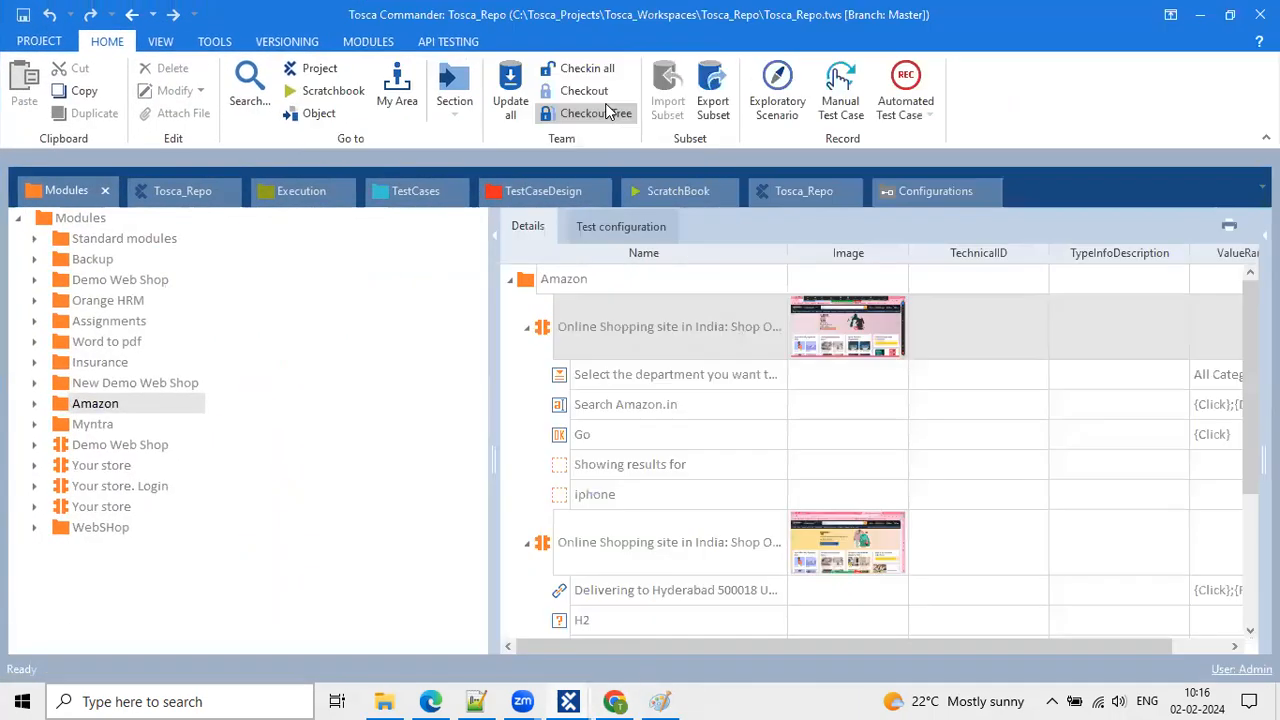
drag(496, 371, 263, 368)
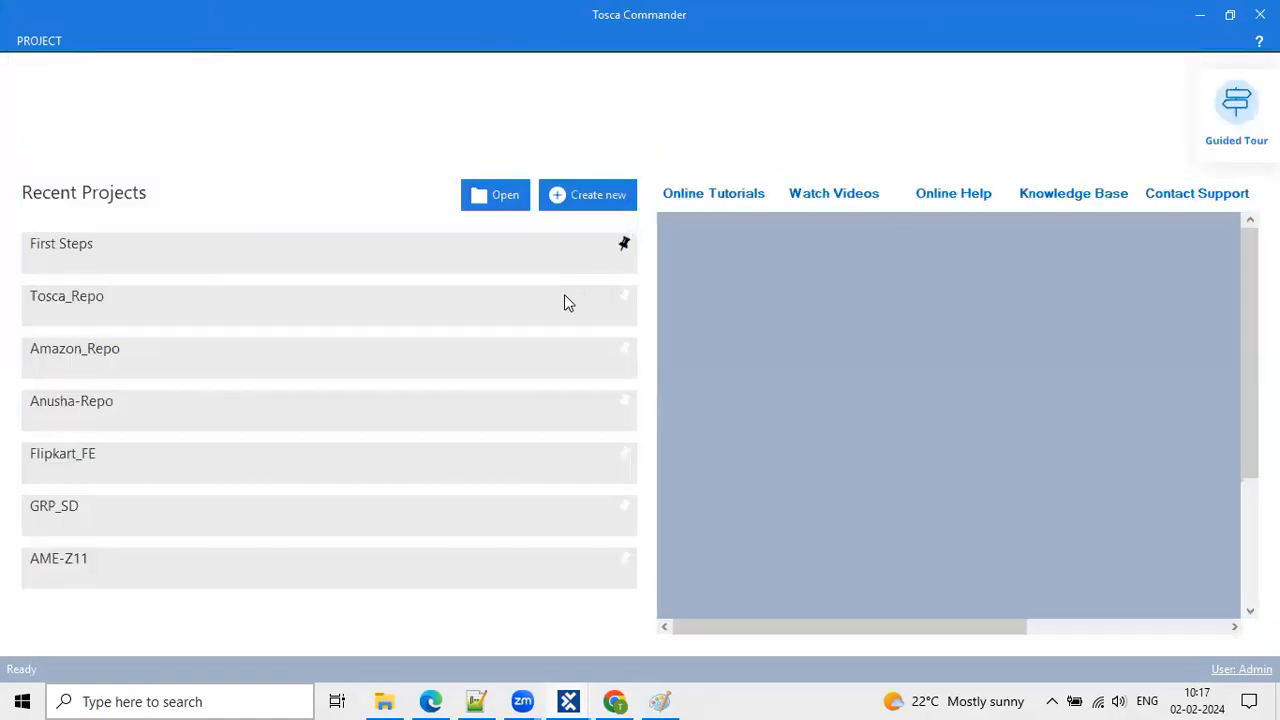
mouse_move(568, 700)
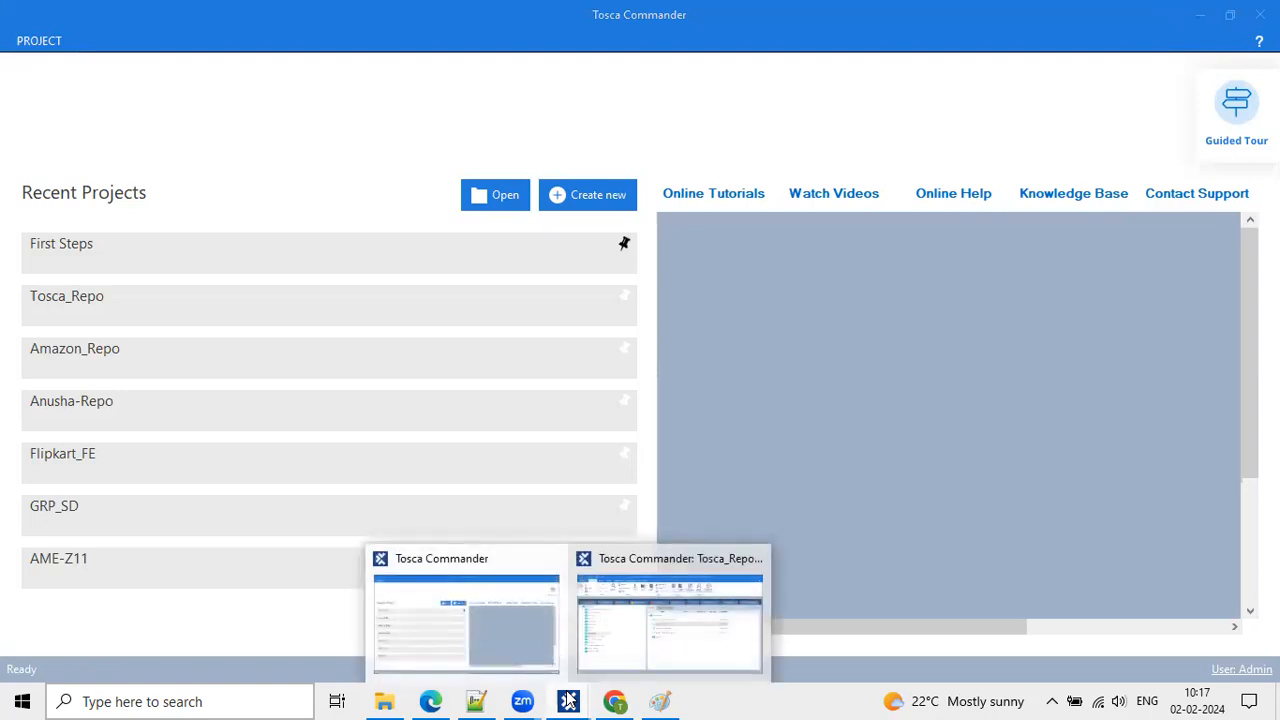
click(532, 558)
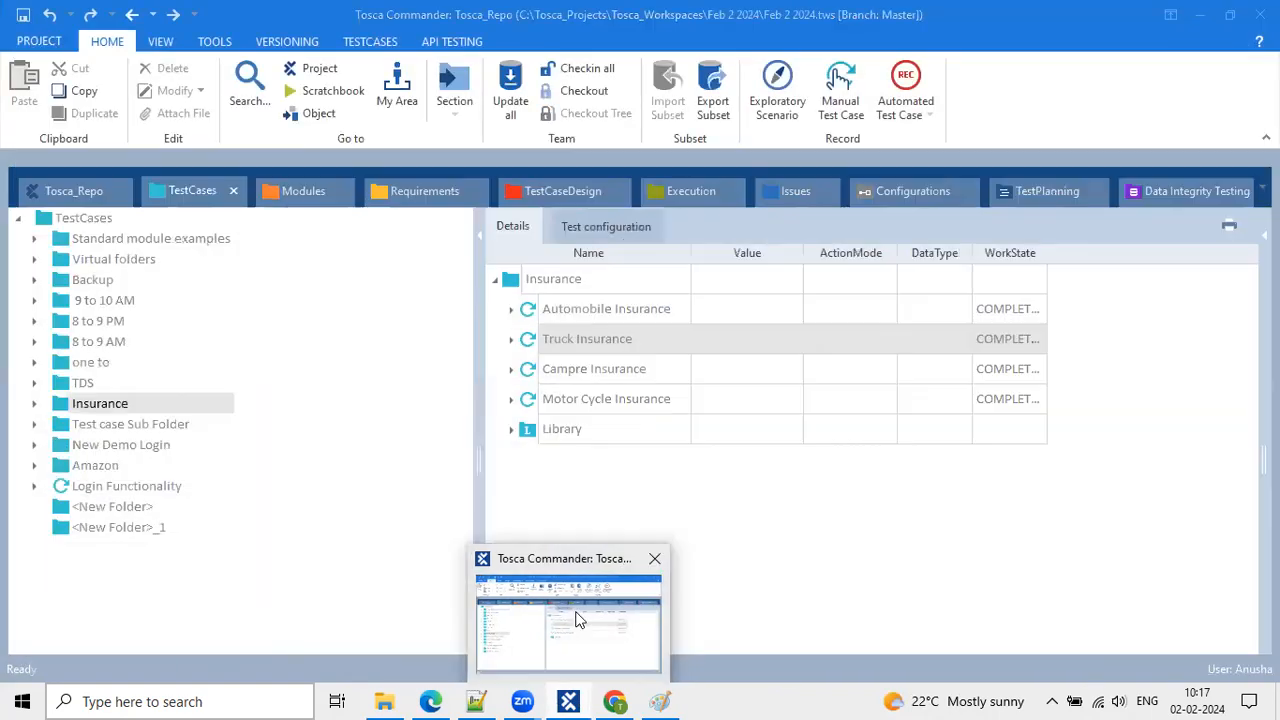
Check out the Login Functionality test case via Team > Checkout, then try closing Tosca Commander.
click(577, 616)
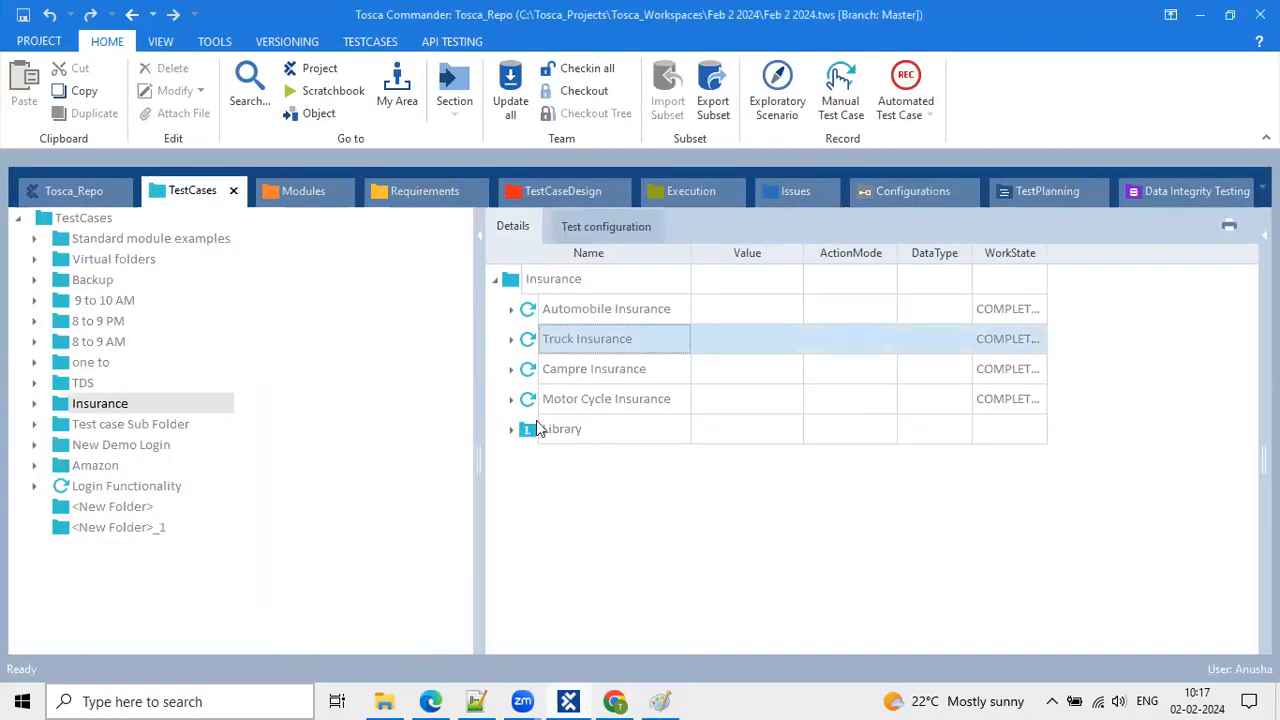
drag(476, 393, 250, 395)
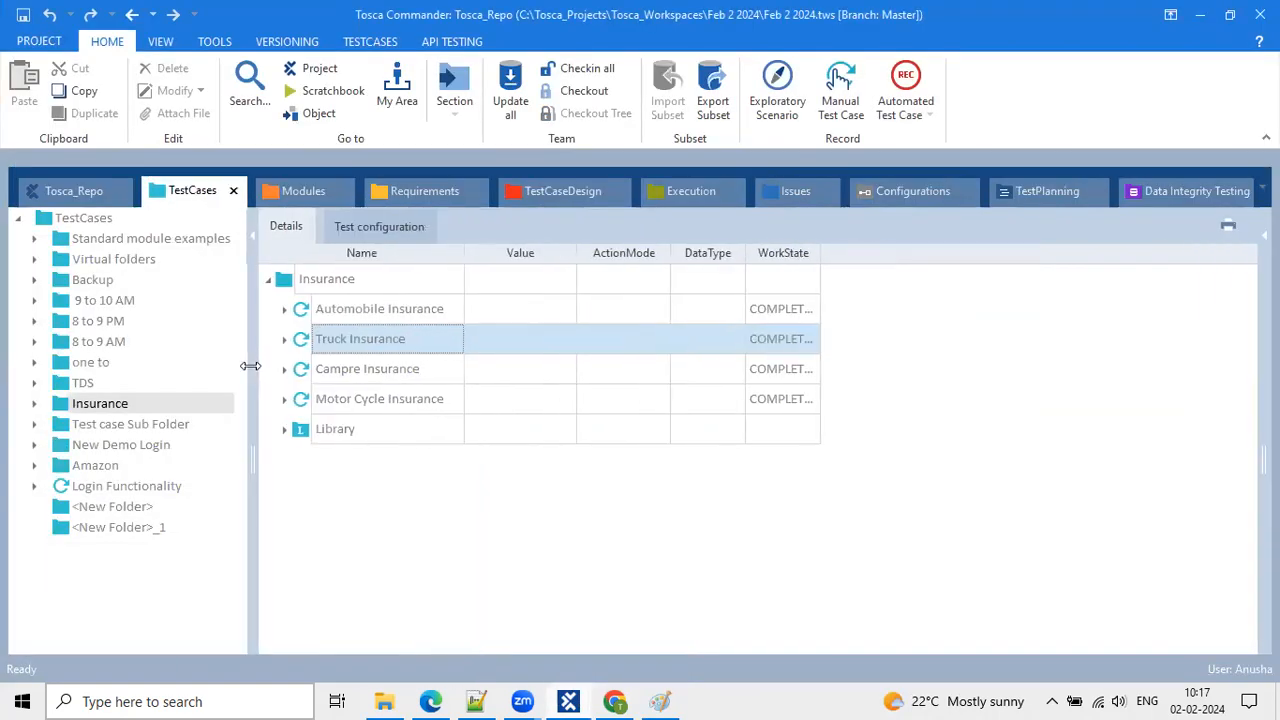
click(99, 490)
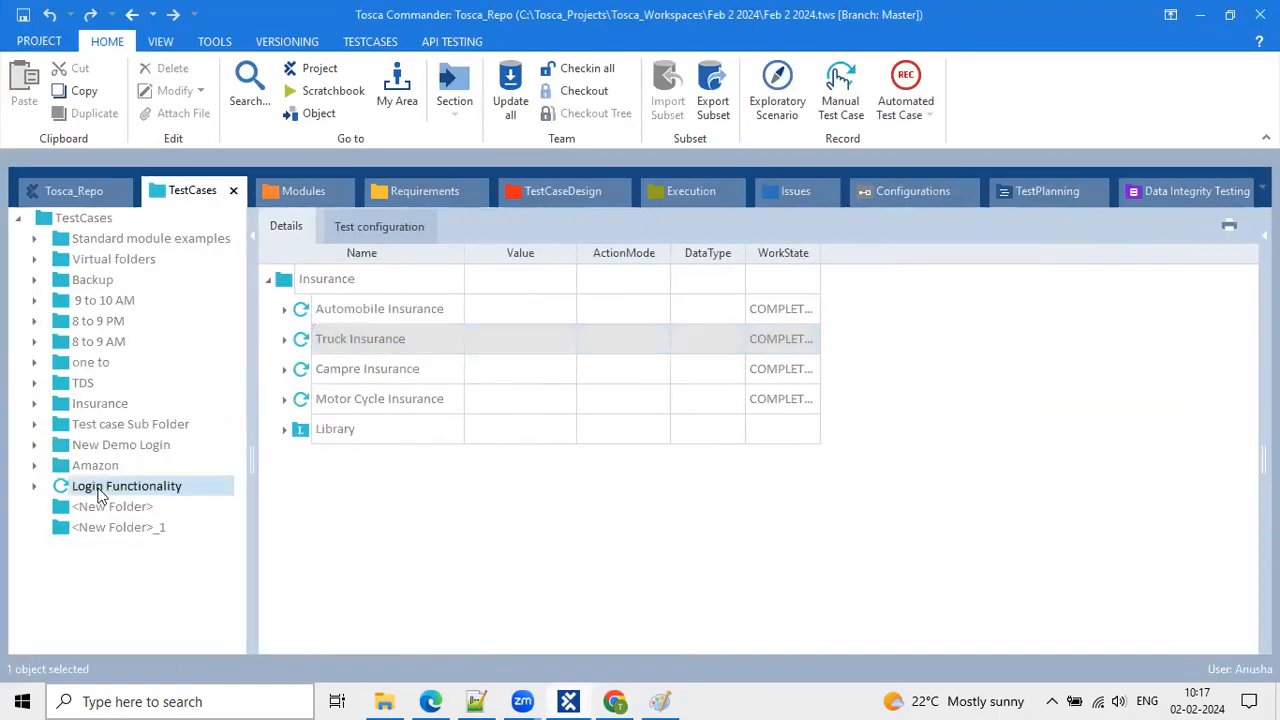
click(586, 88)
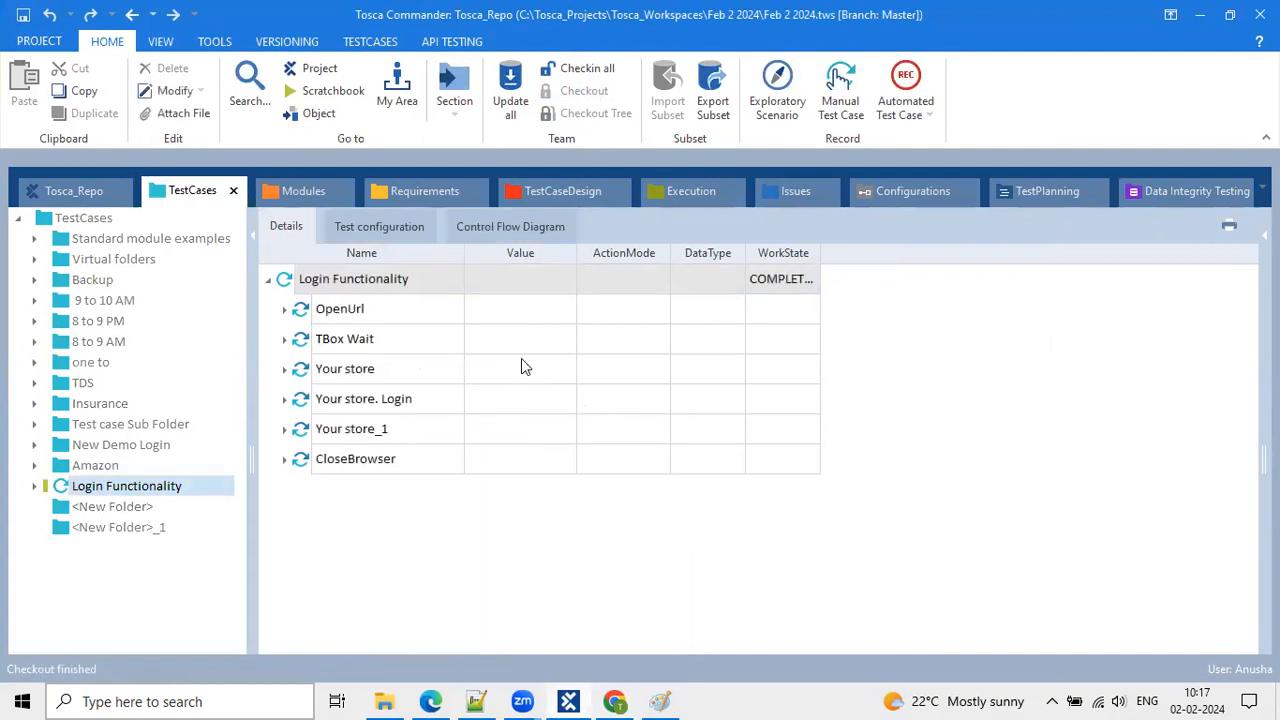
click(1259, 14)
Cancel the 'check in all objects before closing' prompt and select the CloseBrowser step.
drag(651, 291, 586, 311)
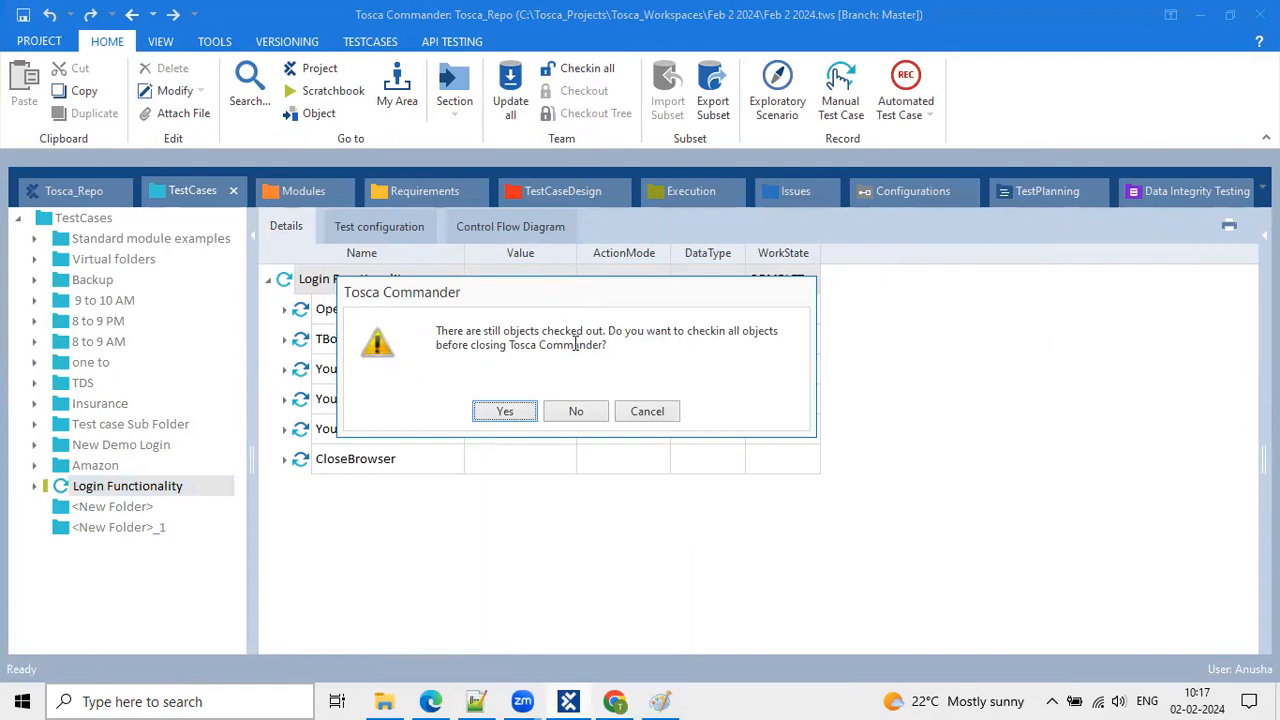
drag(441, 333, 778, 331)
drag(566, 333, 637, 341)
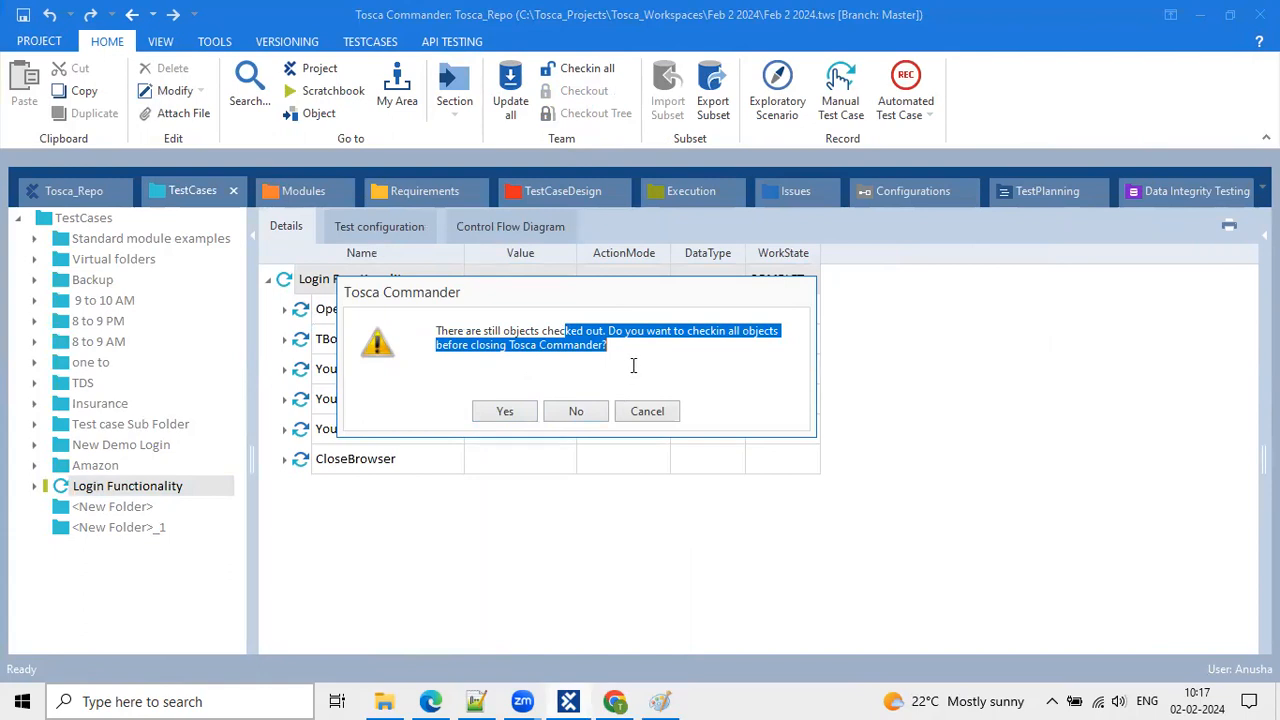
click(667, 414)
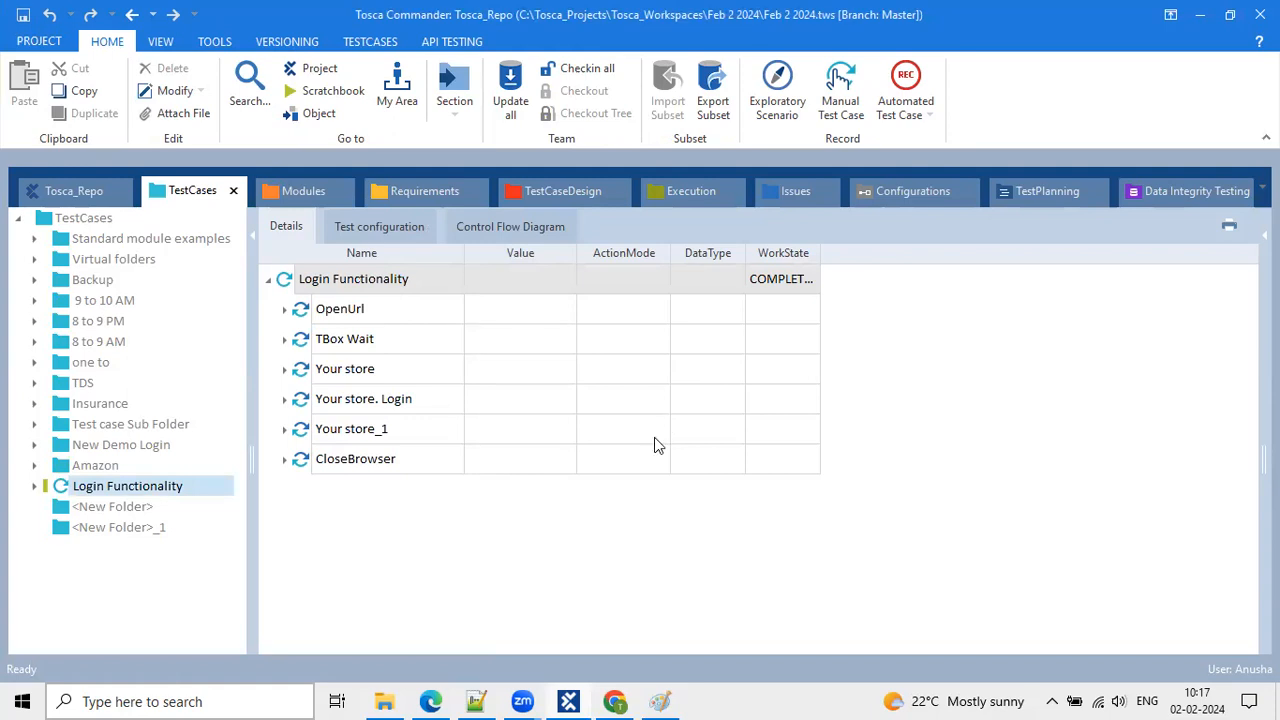
click(643, 469)
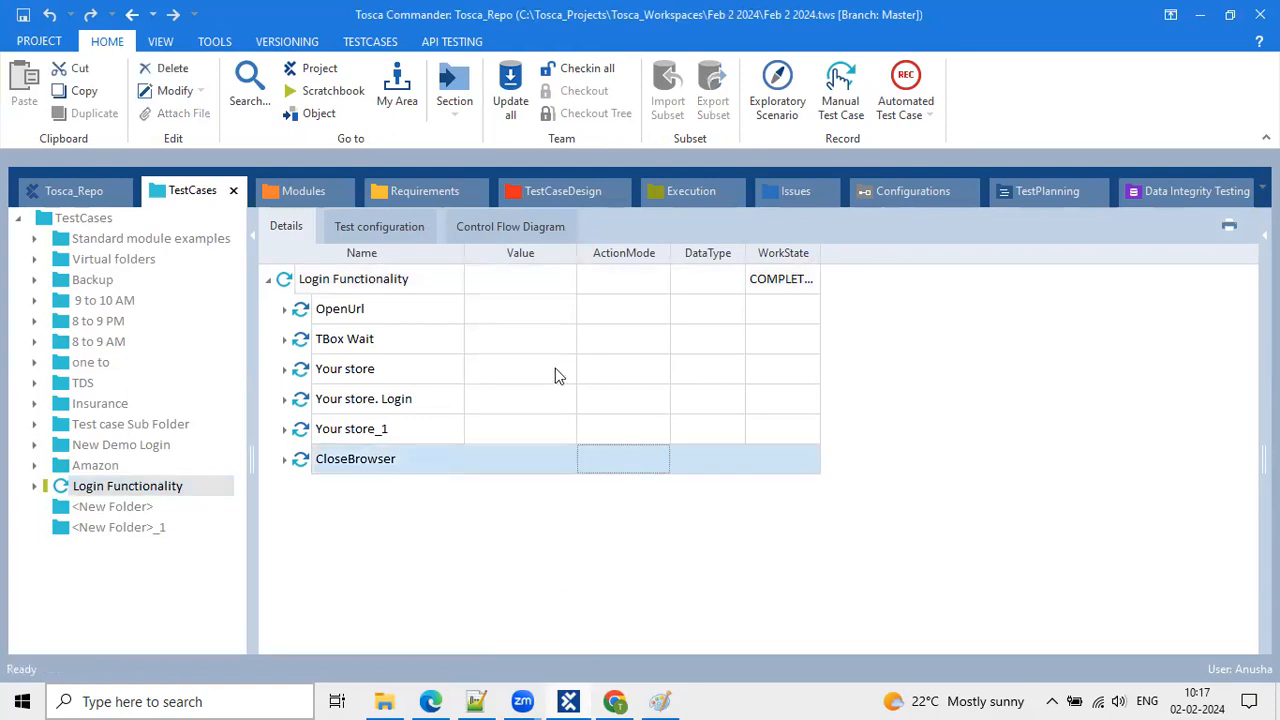
click(518, 406)
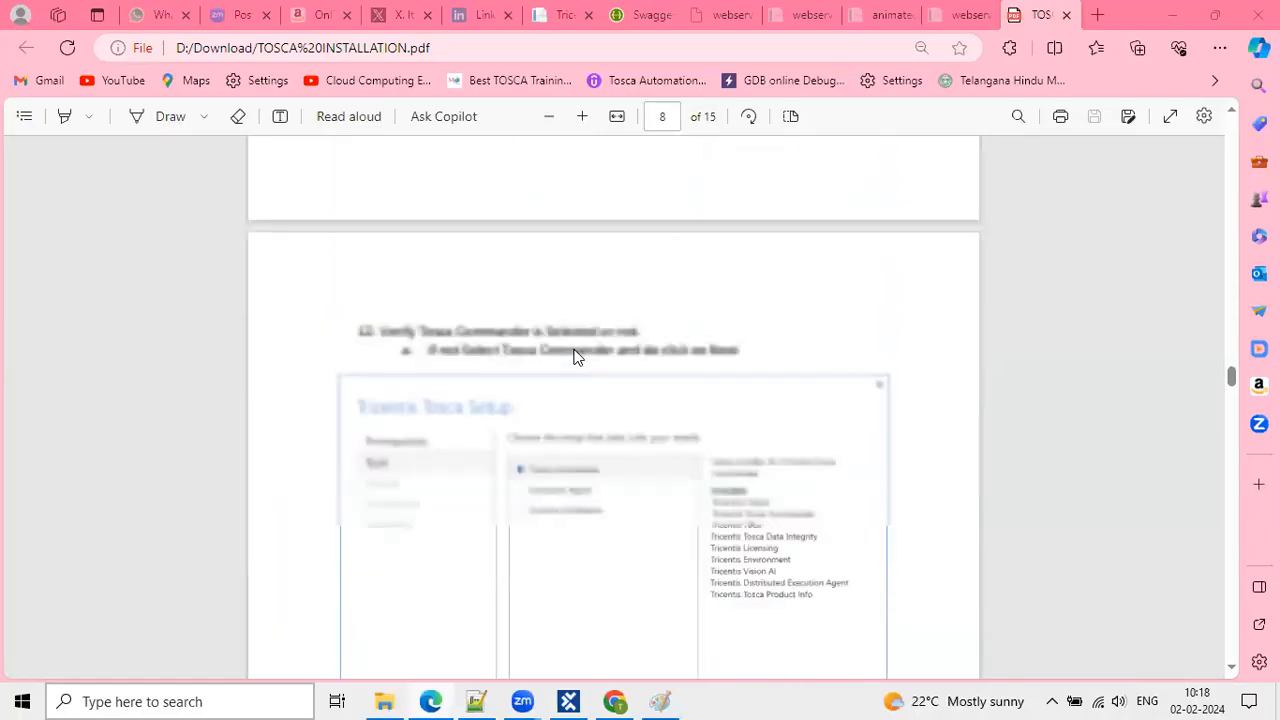
Scroll the PDF to the title page and highlight the 'Tosca 15.0 Installation file' heading text.
scroll(574, 355, up, 10)
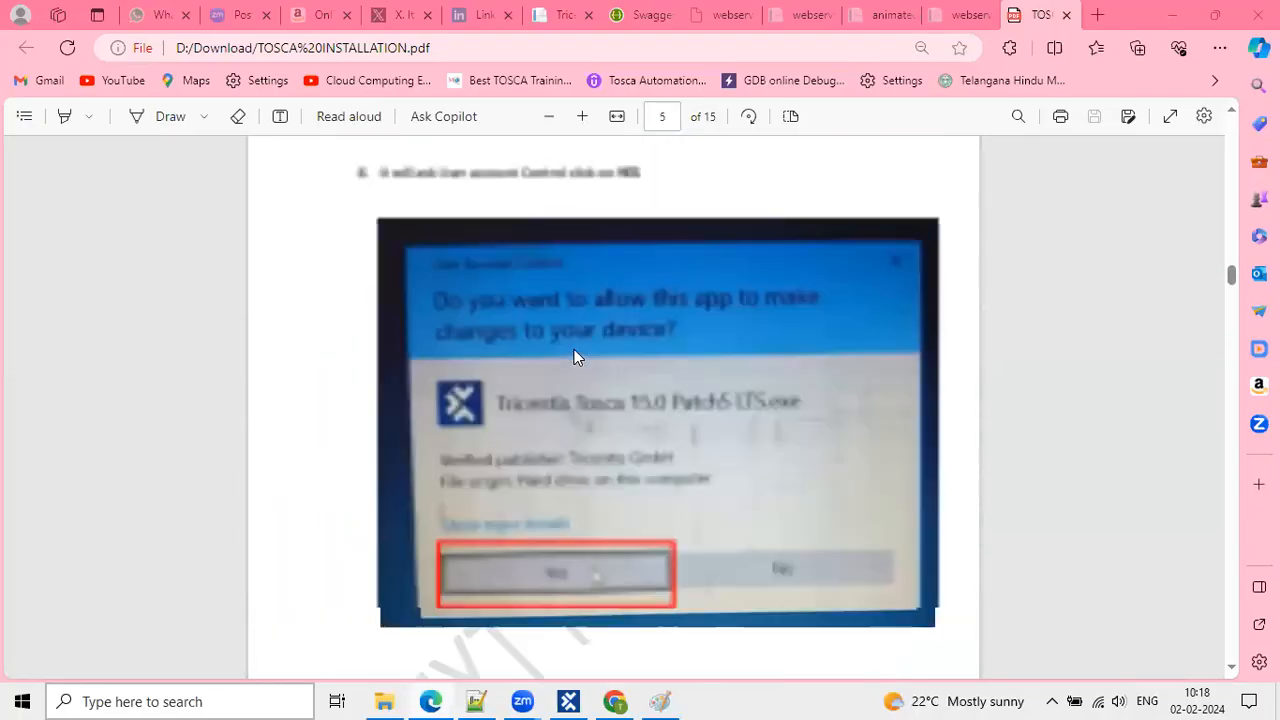
scroll(574, 355, up, 20)
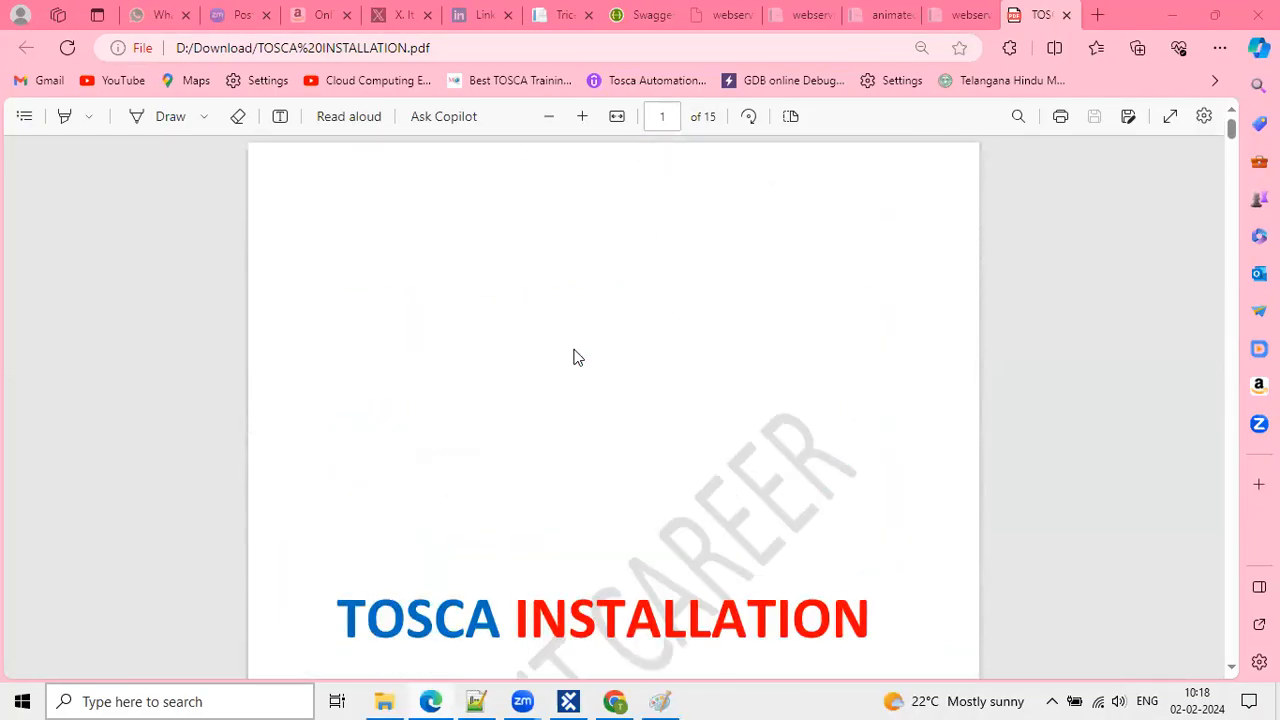
scroll(718, 540, up, 2)
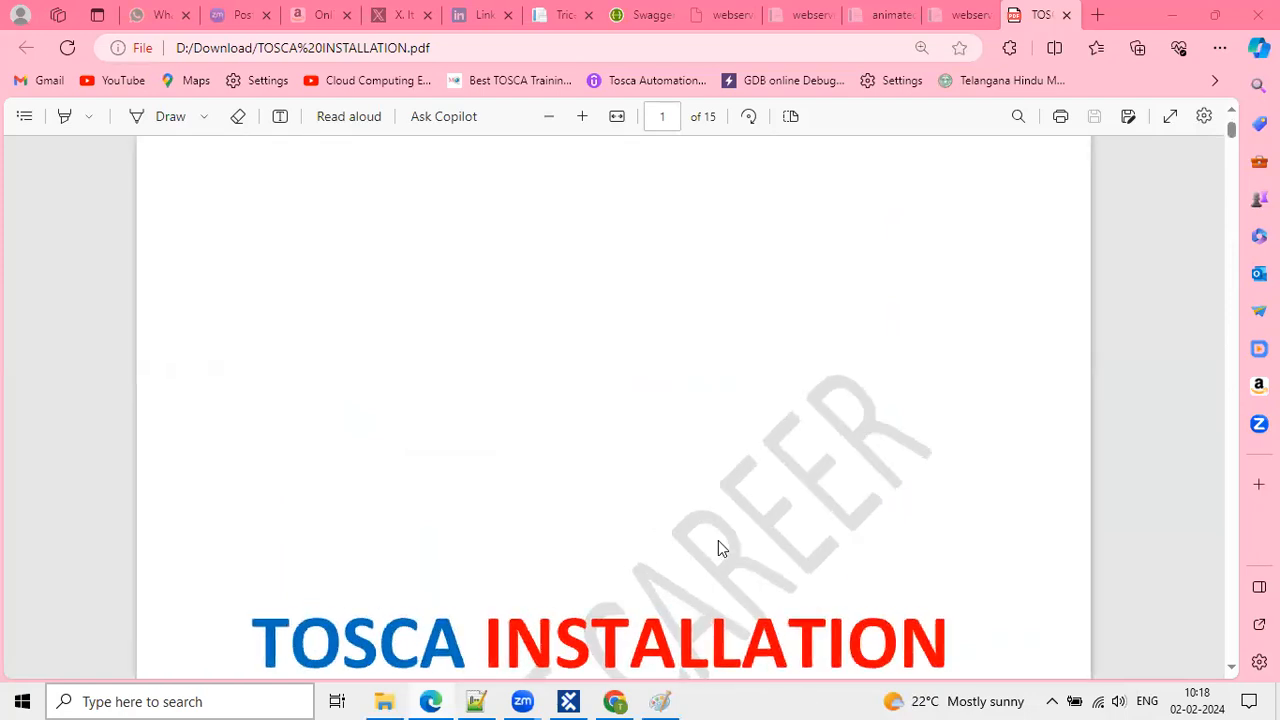
scroll(645, 436, down, 1)
scroll(645, 436, down, 10)
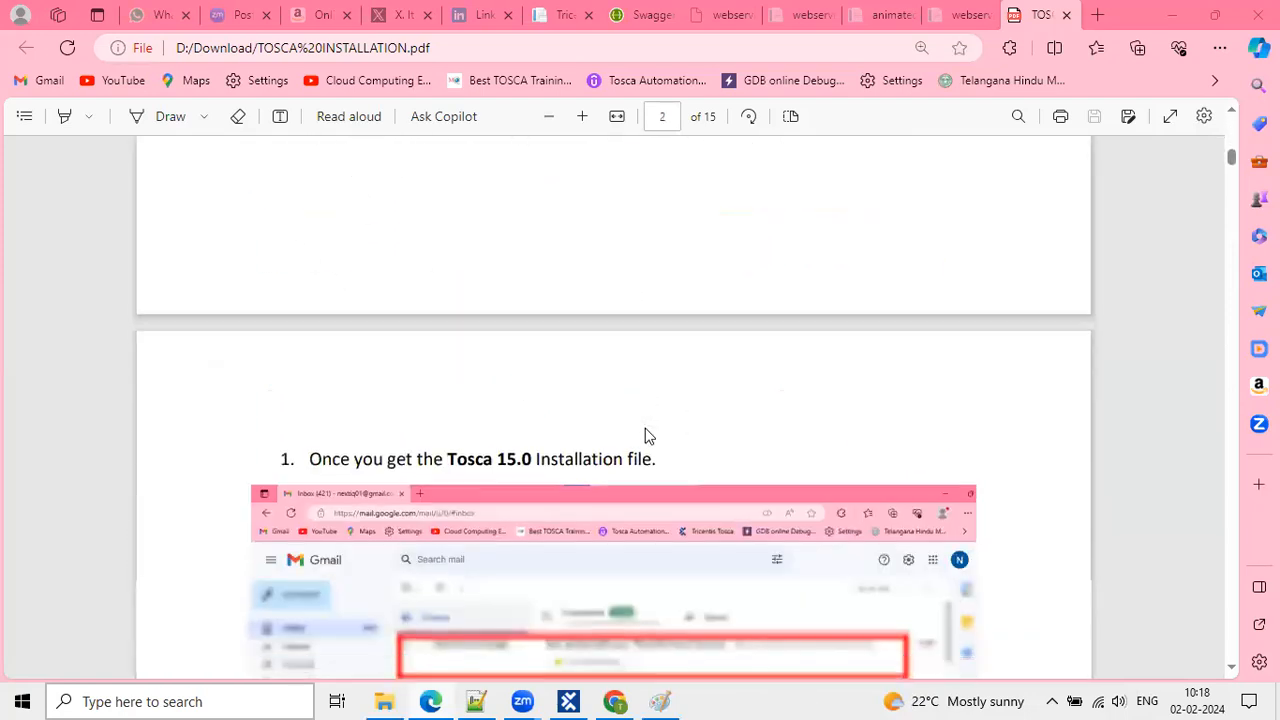
scroll(645, 436, down, 1)
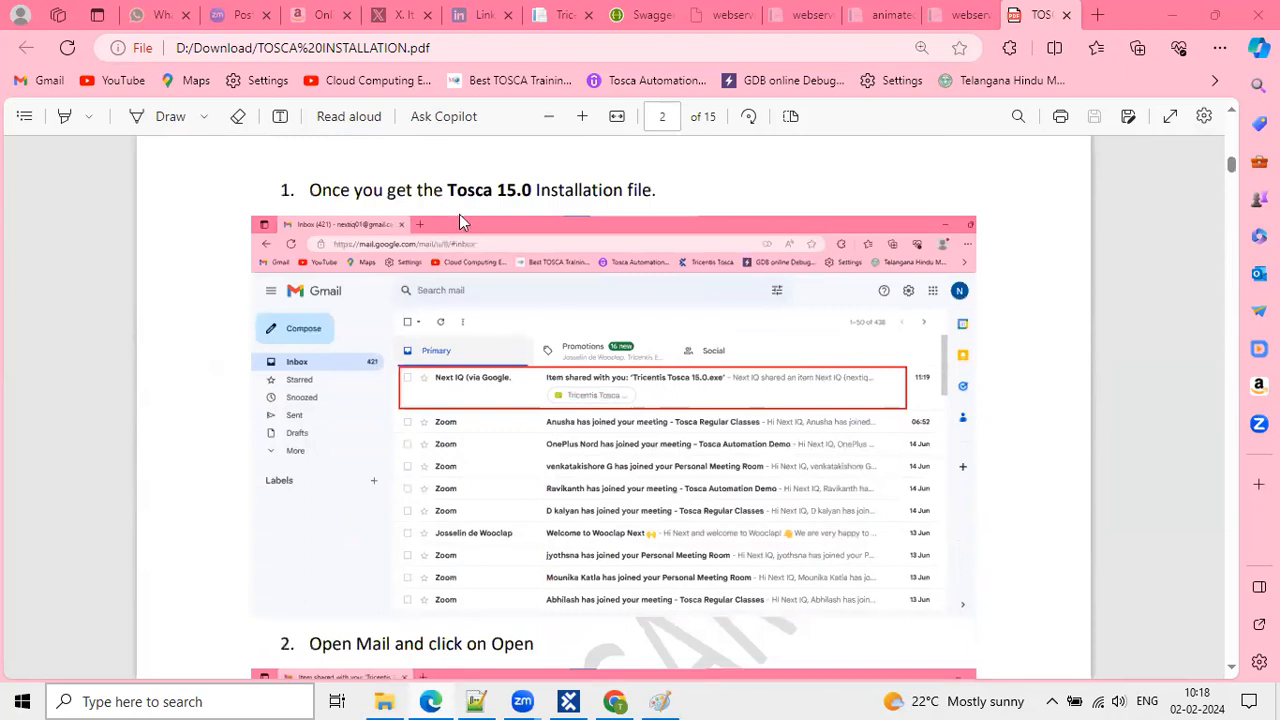
drag(448, 188, 655, 203)
mouse_move(657, 200)
scroll(705, 195, down, 1)
scroll(705, 200, up, 1)
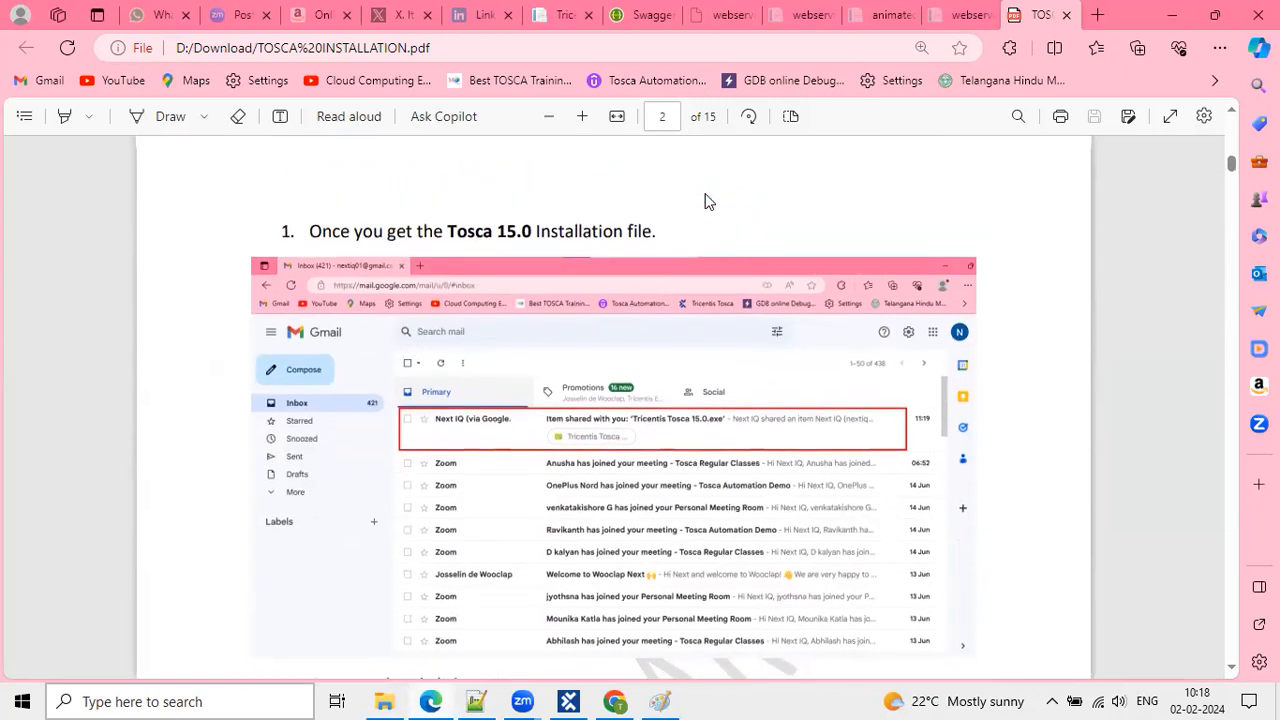
drag(439, 236, 622, 237)
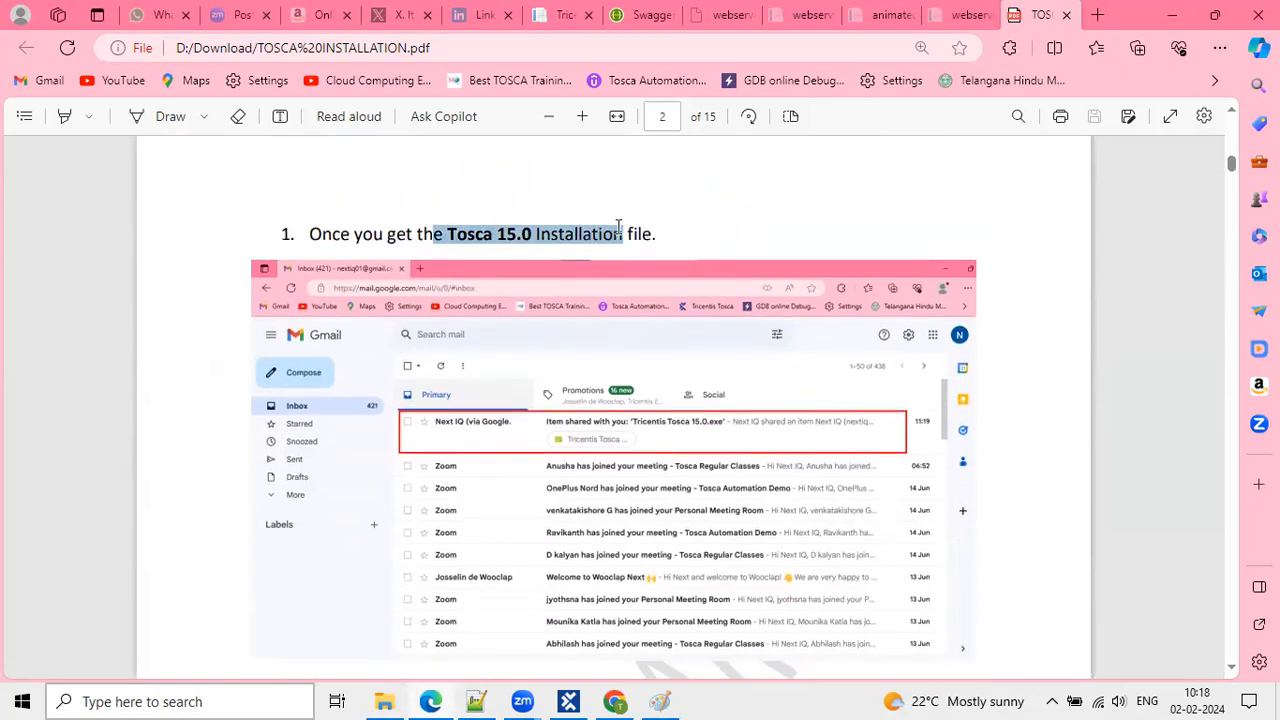
Scroll to page 3's step 4, enlarged on the Google Drive Download anyway warning.
scroll(572, 383, down, 2)
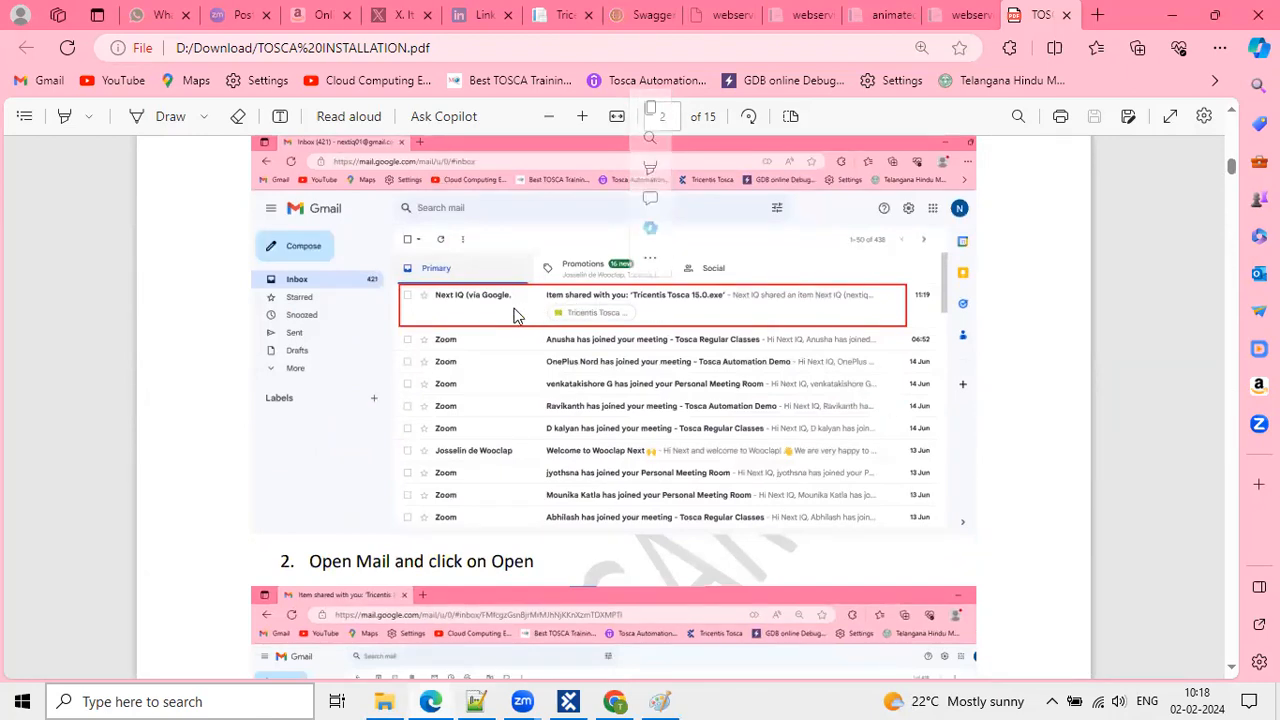
scroll(517, 316, down, 1)
scroll(517, 316, down, 5)
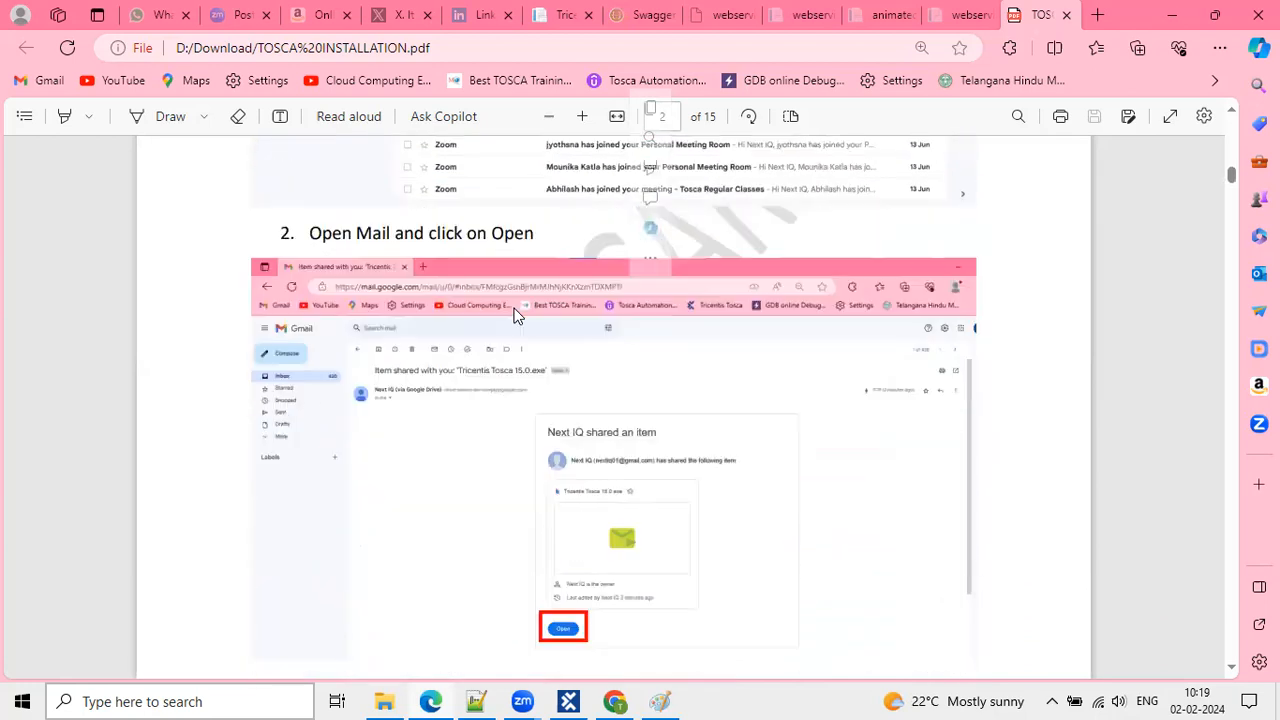
scroll(514, 308, up, 1)
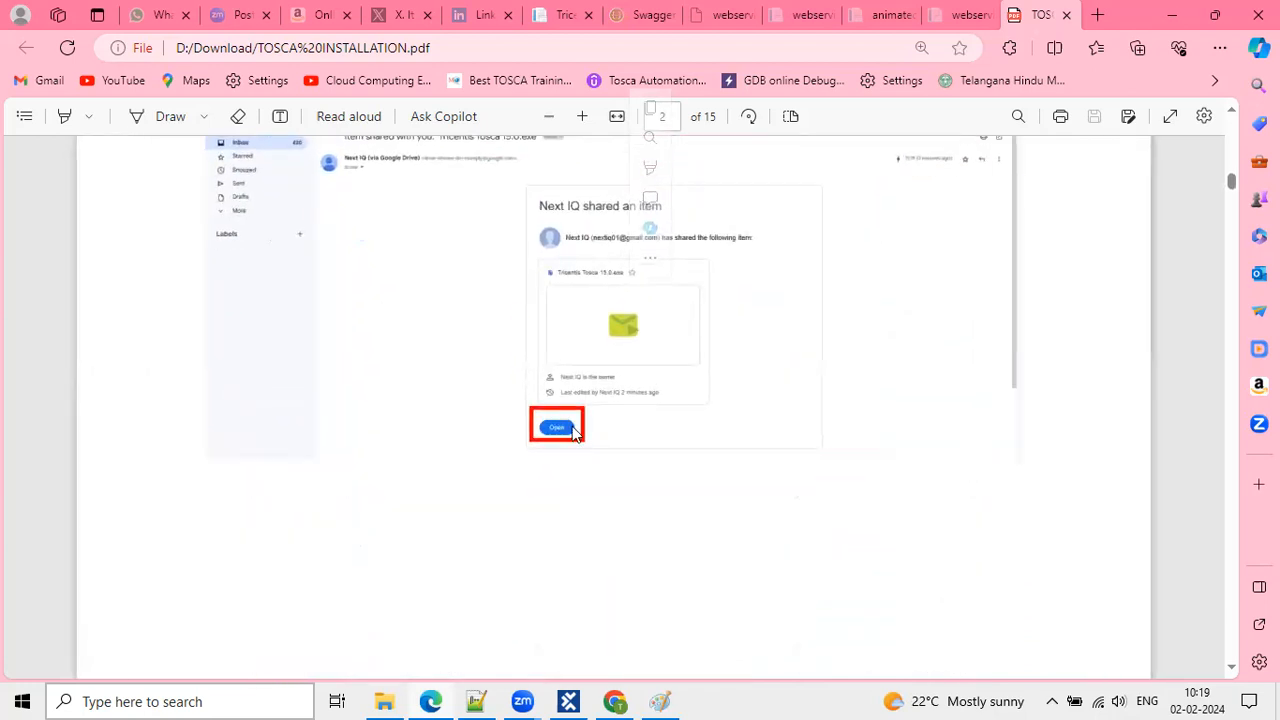
scroll(572, 426, down, 3)
scroll(573, 433, down, 6)
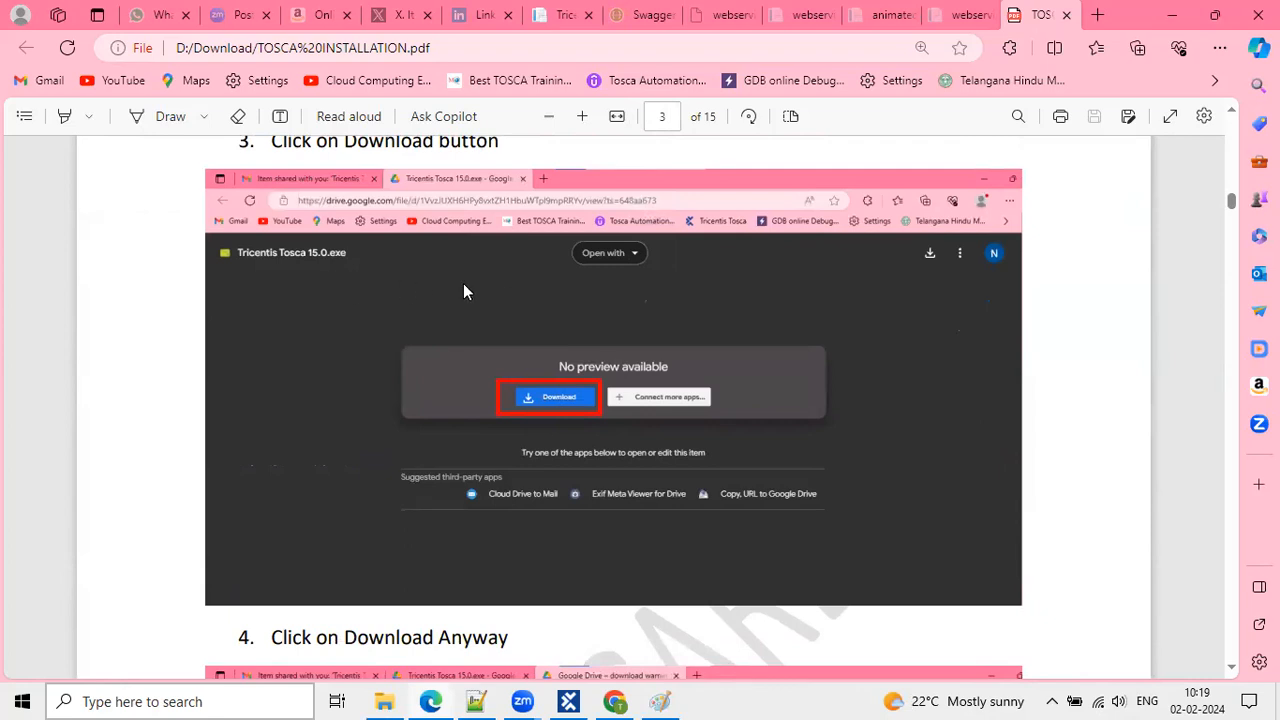
scroll(465, 420, down, 4)
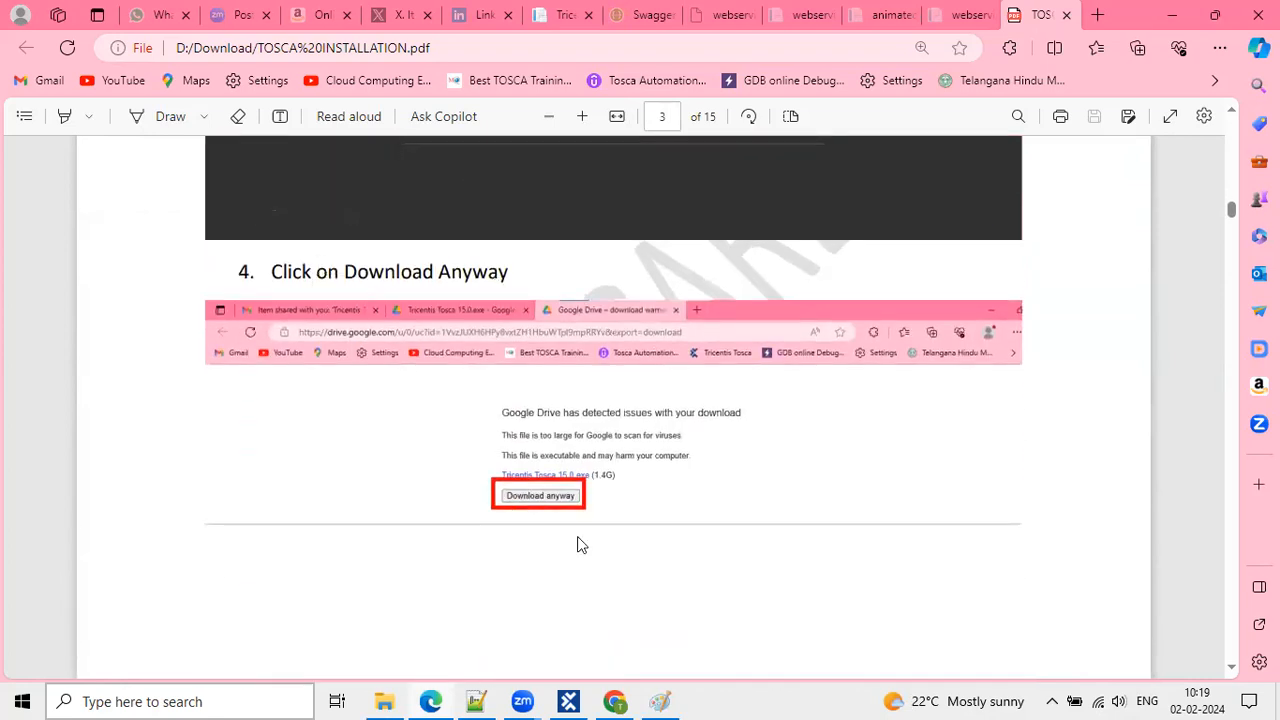
scroll(579, 544, up, 1)
scroll(579, 543, up, 1)
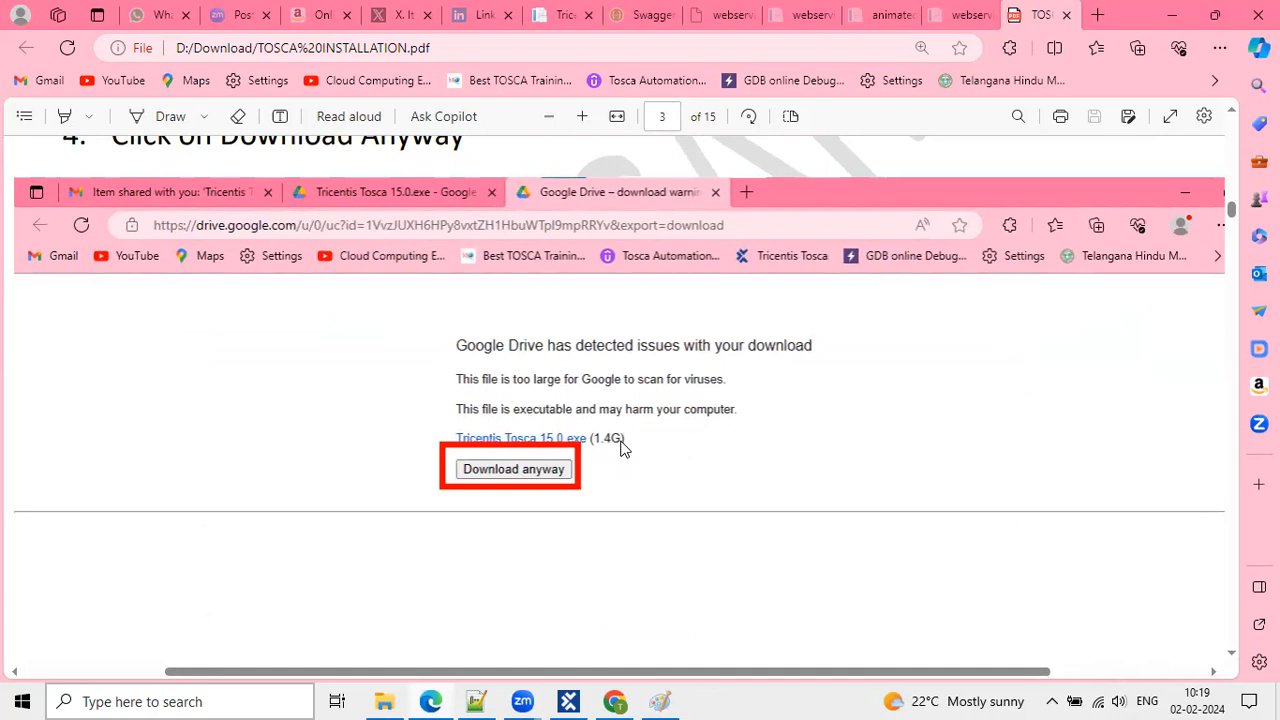
scroll(620, 449, down, 2)
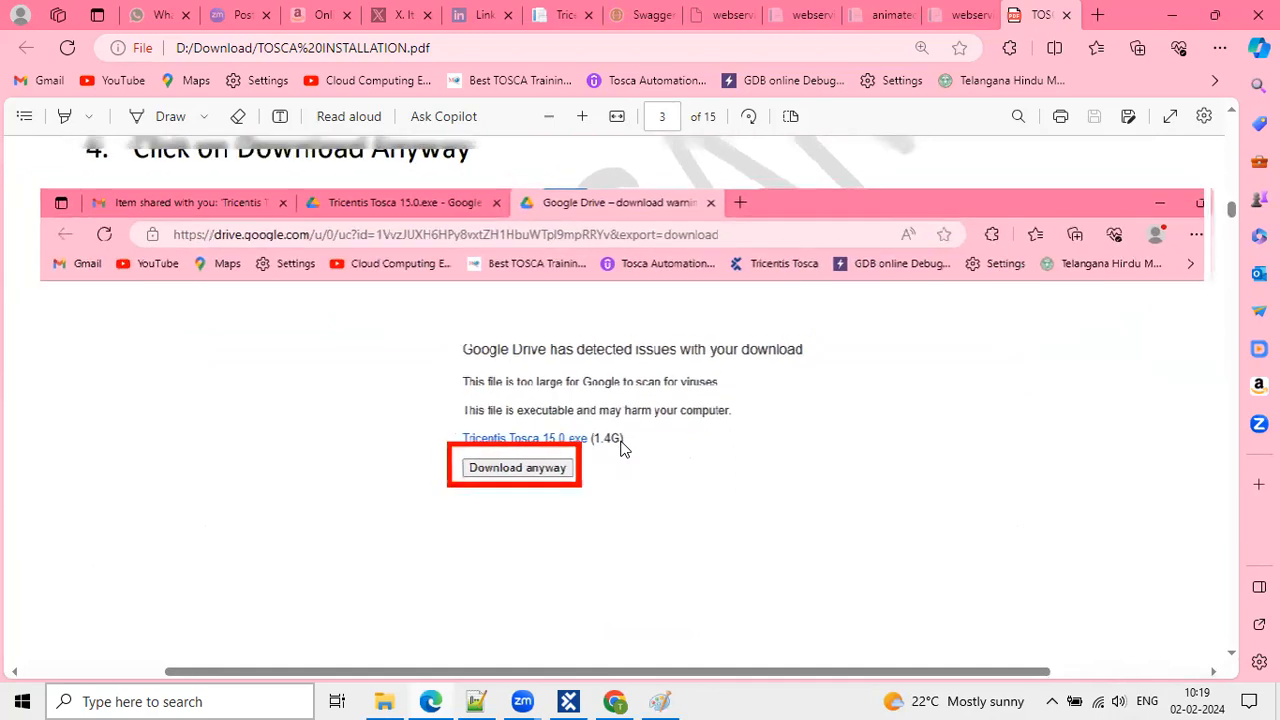
scroll(620, 449, down, 2)
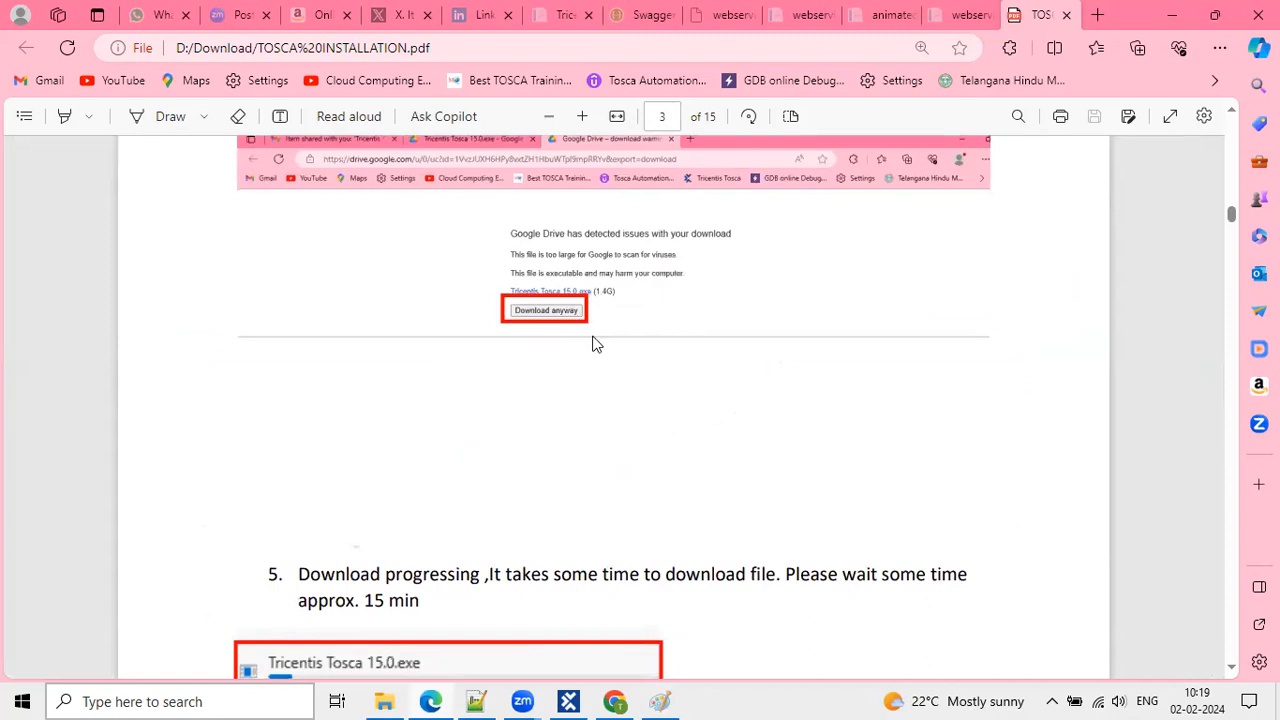
Scroll through step 5 and the successful download heading, highlighting words like 'this Open File'.
scroll(596, 344, up, 2)
scroll(596, 344, down, 1)
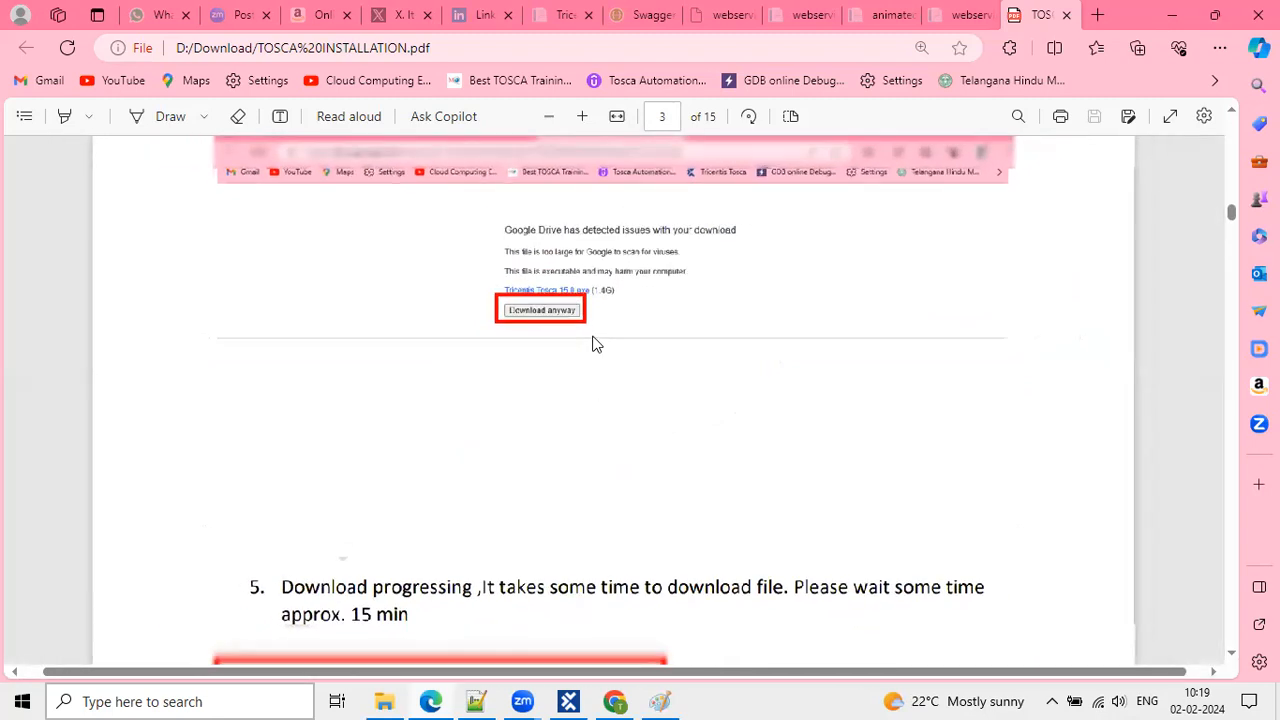
scroll(596, 344, down, 1)
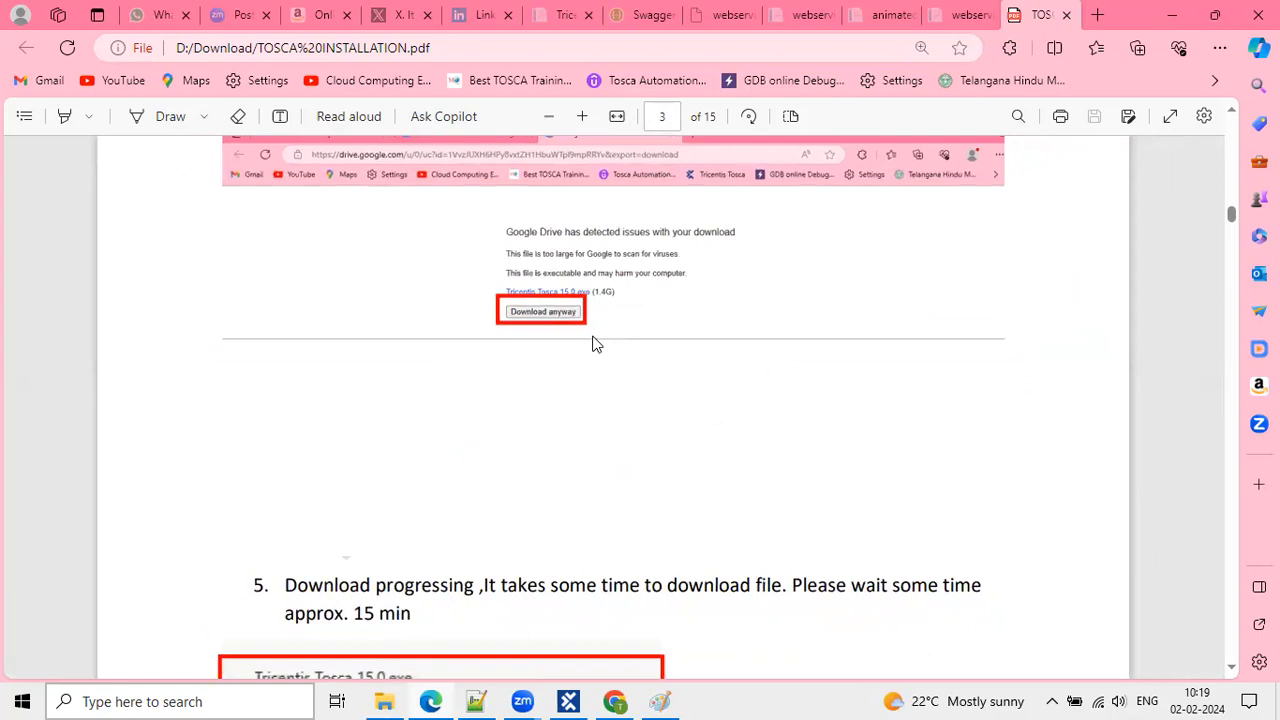
scroll(606, 377, down, 3)
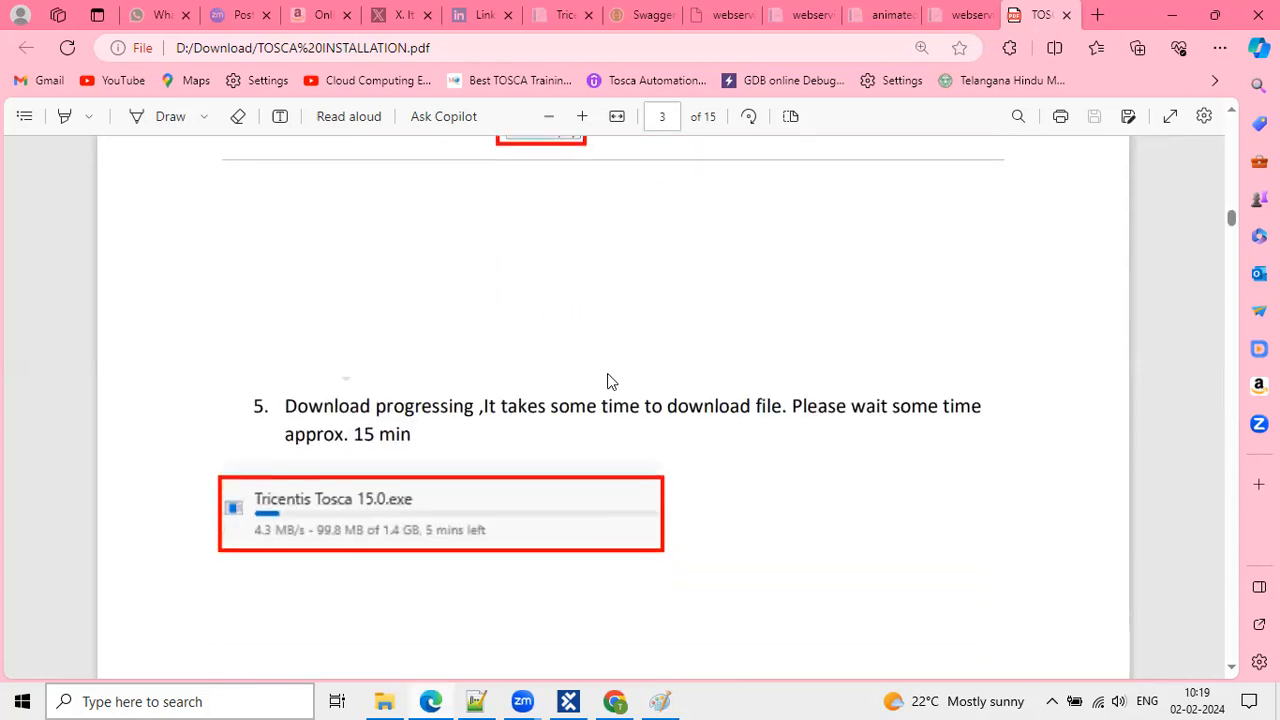
drag(286, 405, 463, 404)
scroll(489, 477, down, 1)
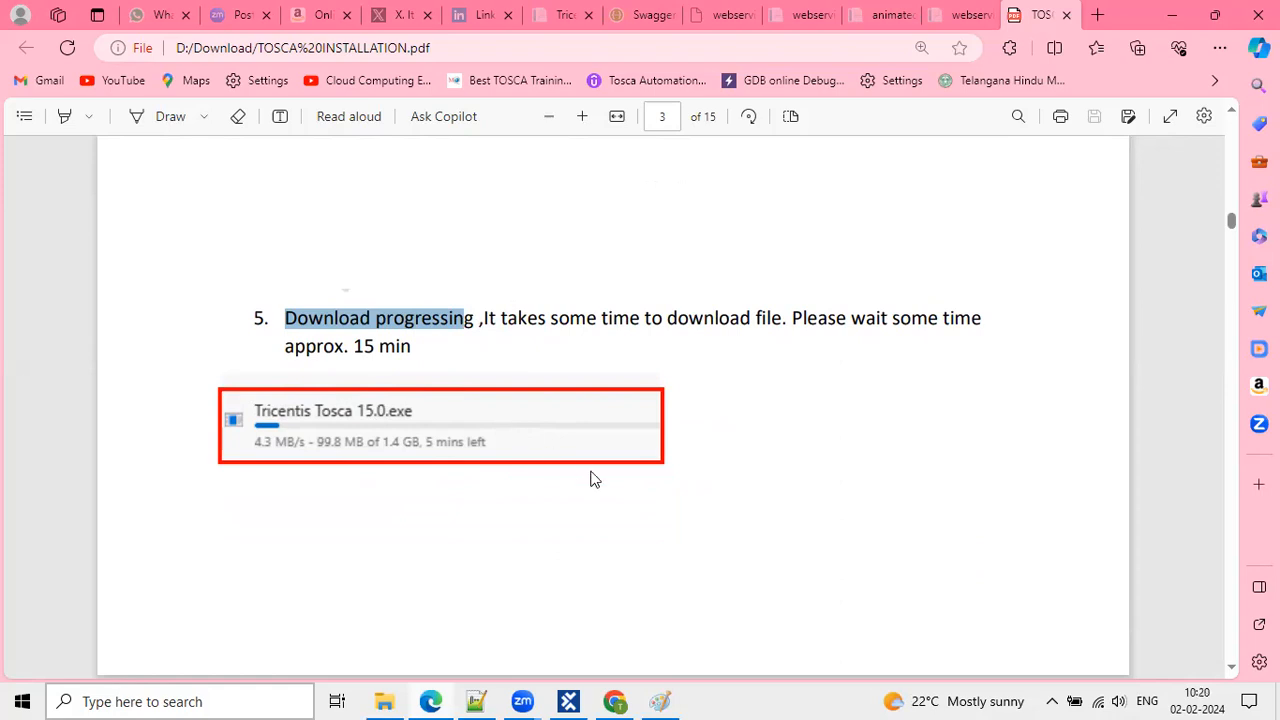
click(733, 498)
scroll(733, 498, down, 2)
scroll(733, 498, down, 3)
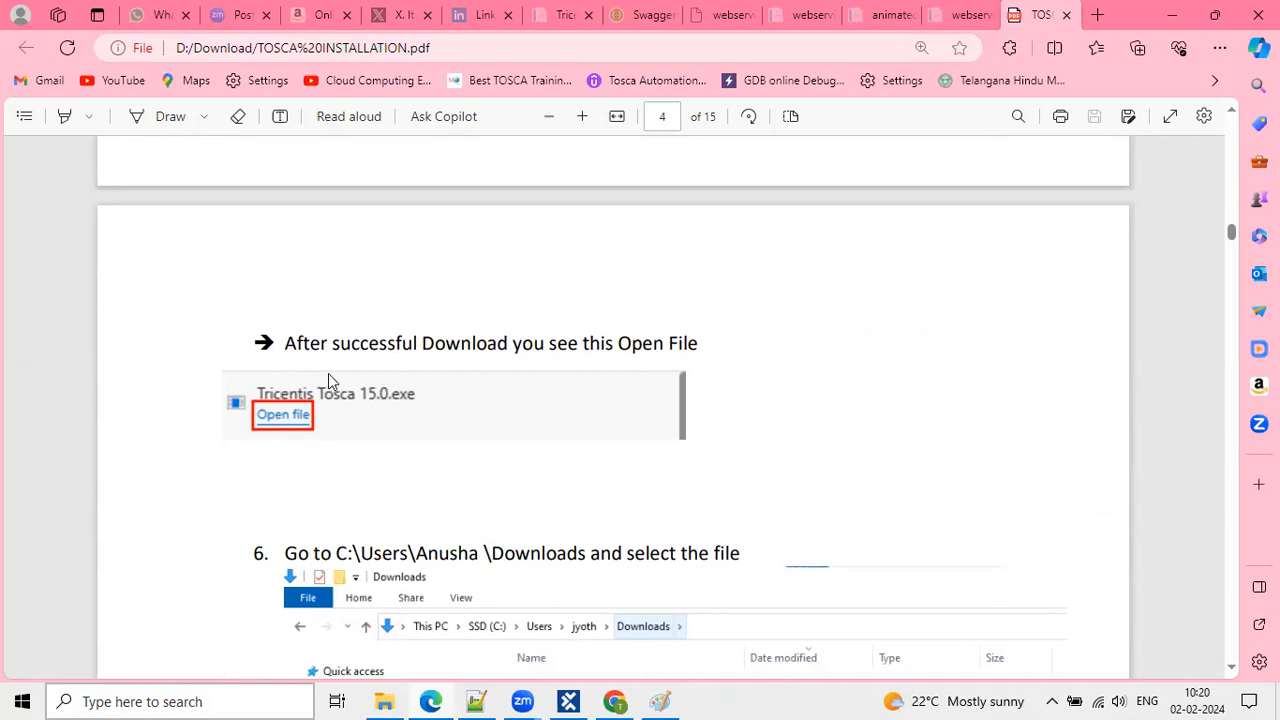
drag(378, 346, 502, 350)
drag(583, 347, 697, 346)
Scroll down to page 7's Tricentis Tosca Setup prerequisites screen toward step 12.
scroll(548, 440, down, 4)
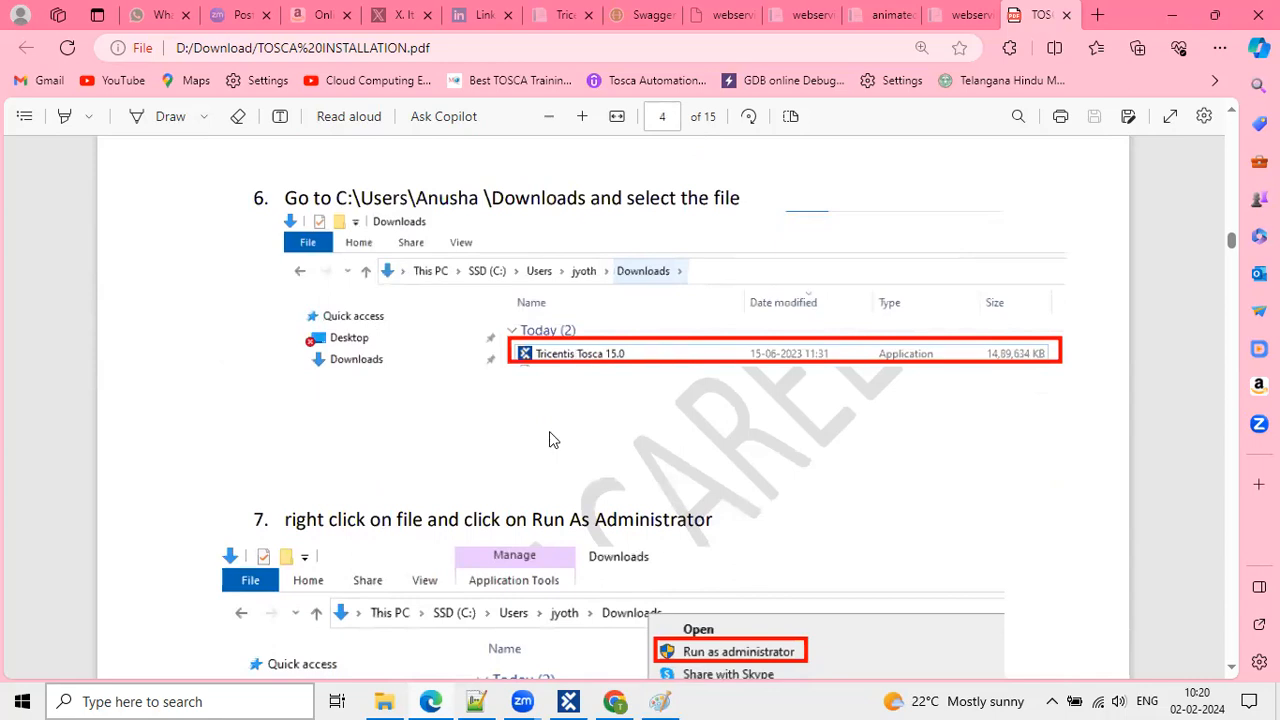
scroll(549, 431, down, 3)
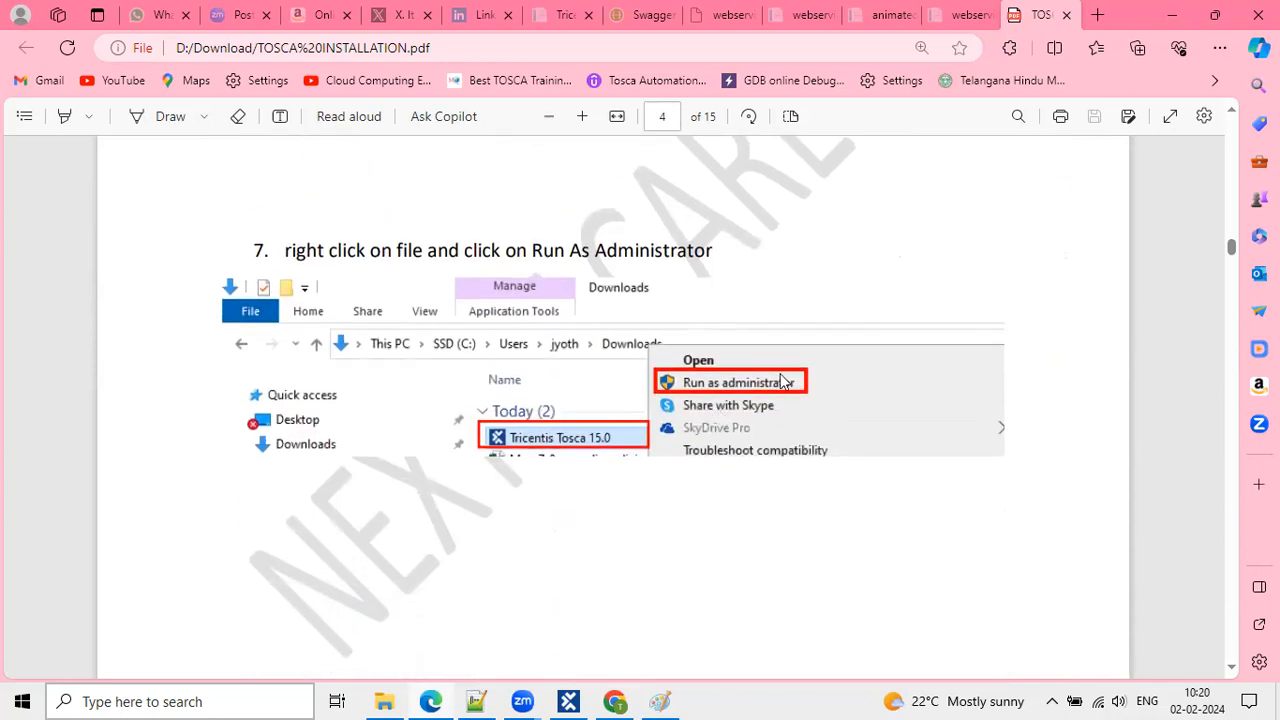
scroll(654, 443, down, 5)
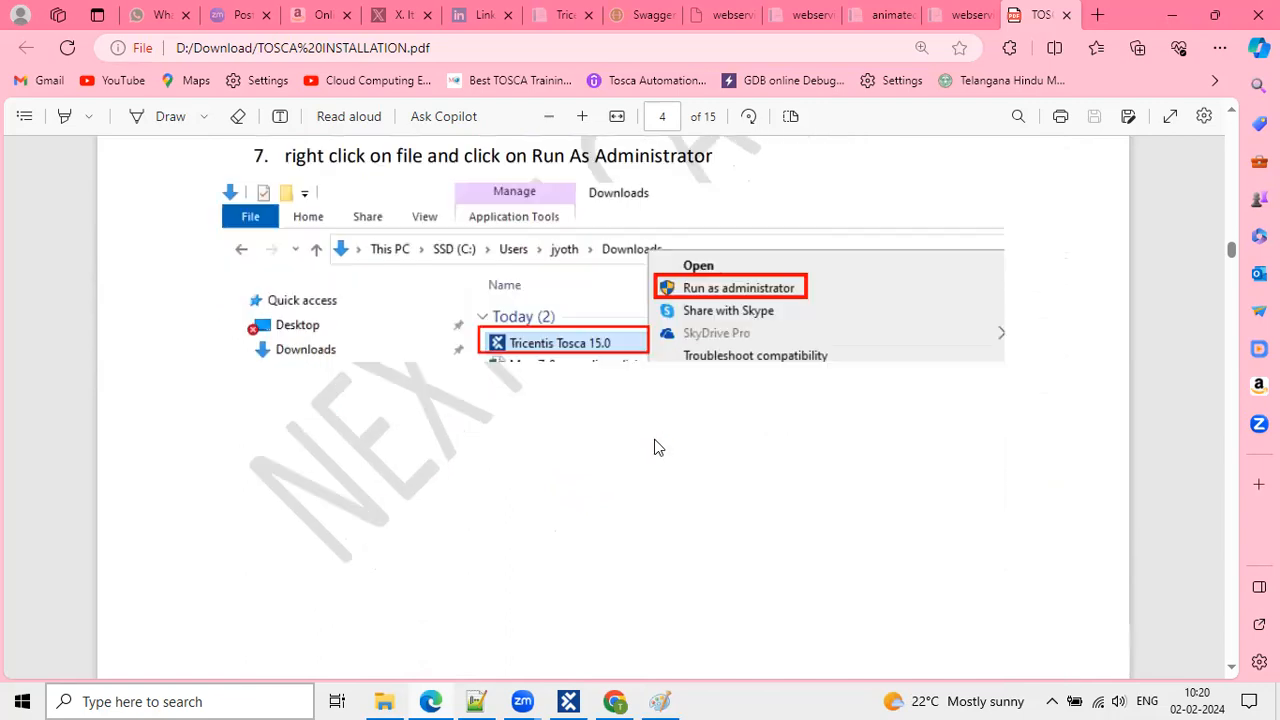
scroll(655, 441, down, 8)
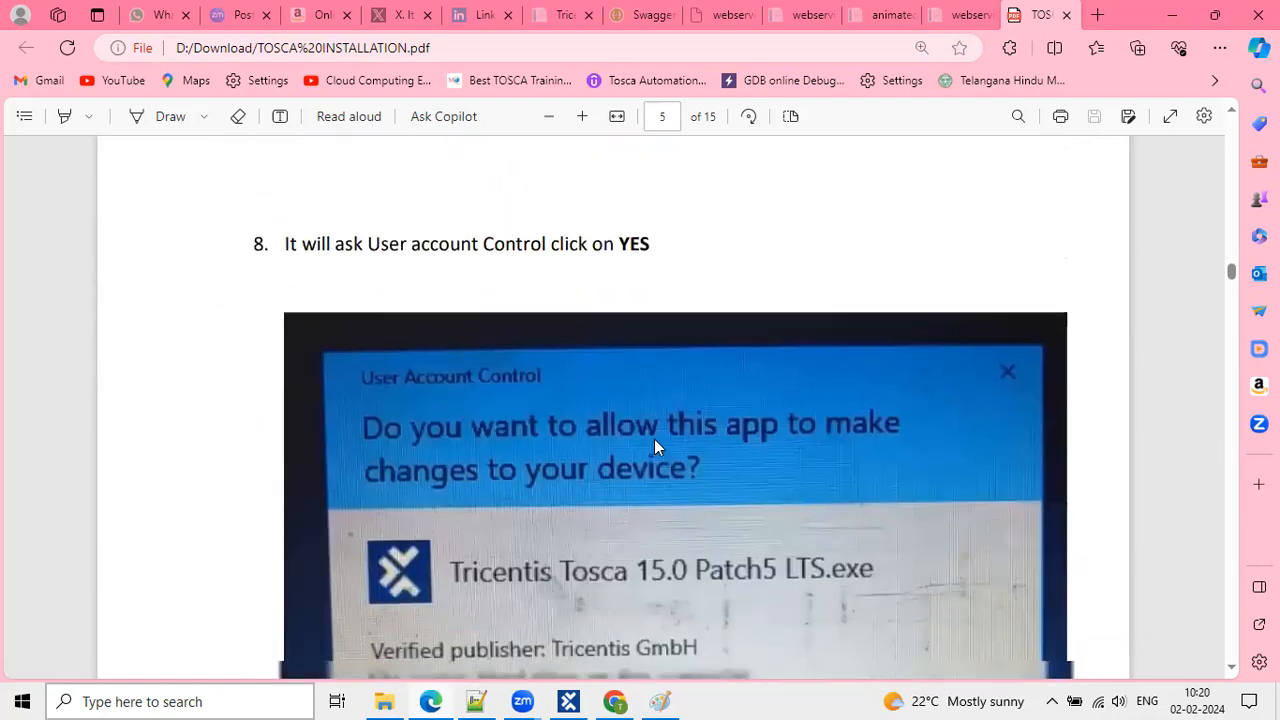
scroll(654, 439, down, 1)
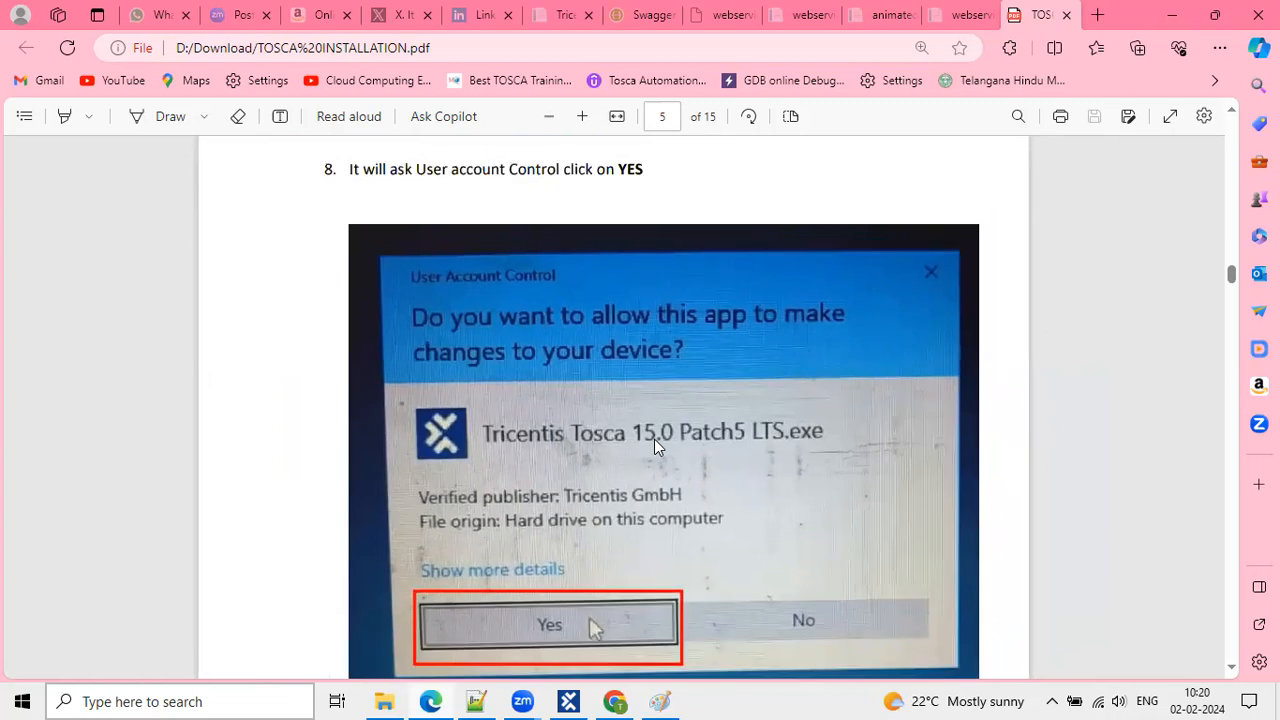
scroll(654, 439, down, 3)
scroll(654, 439, down, 1)
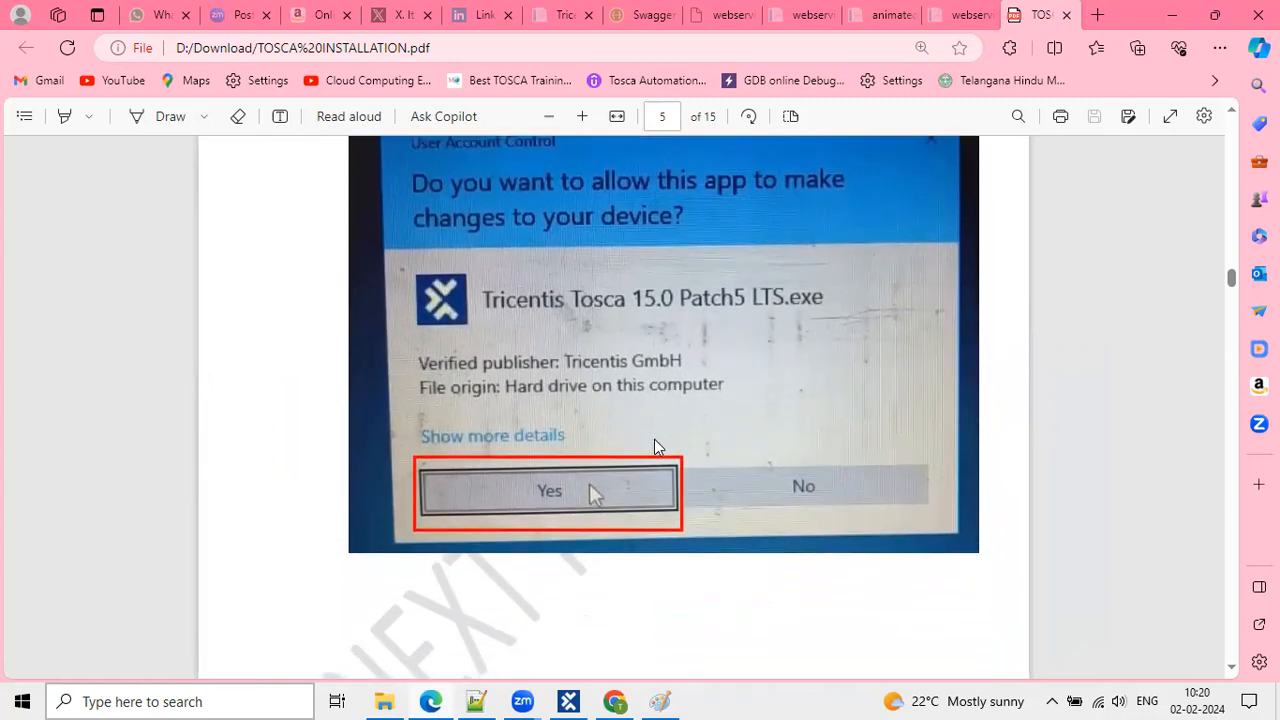
scroll(566, 514, down, 10)
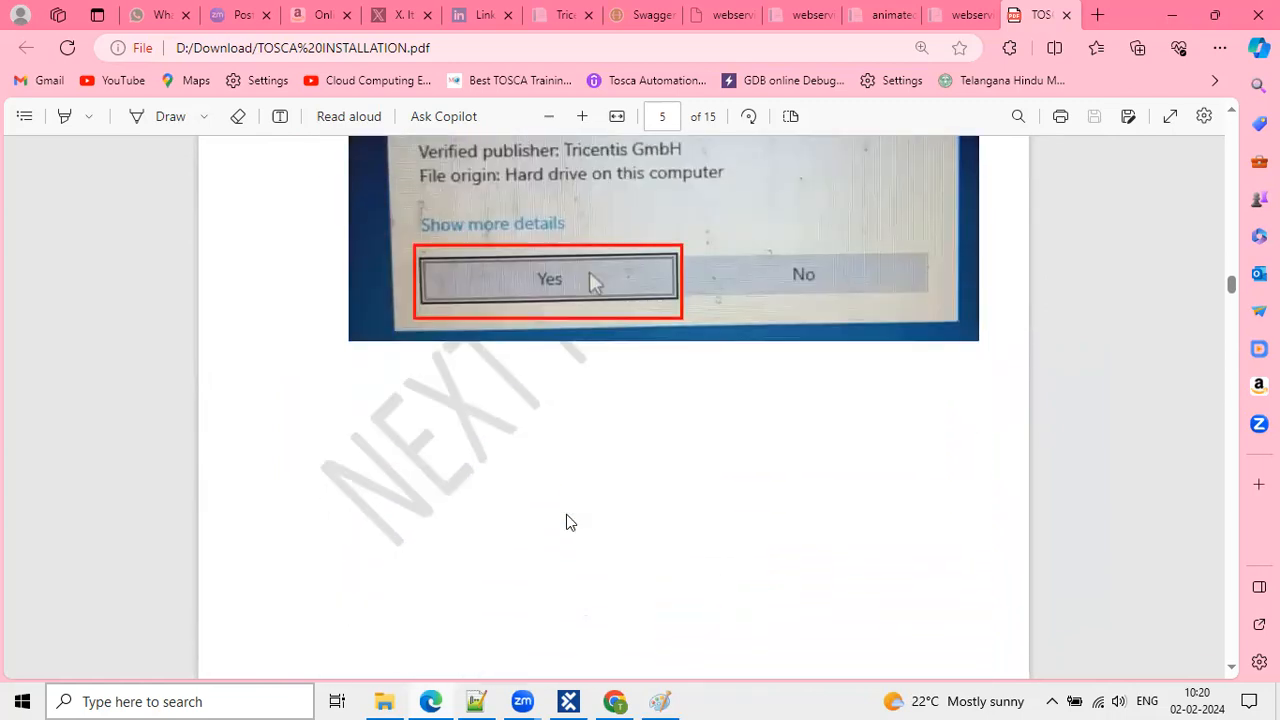
scroll(566, 519, down, 1)
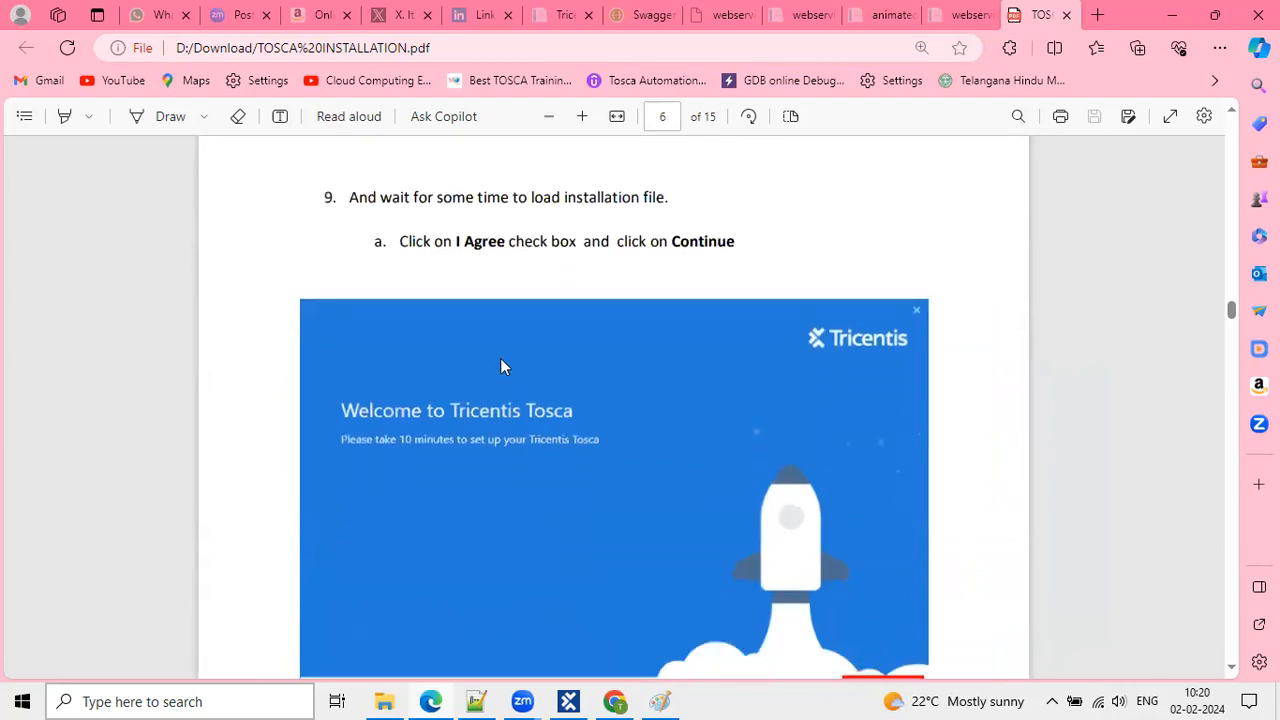
scroll(459, 441, down, 1)
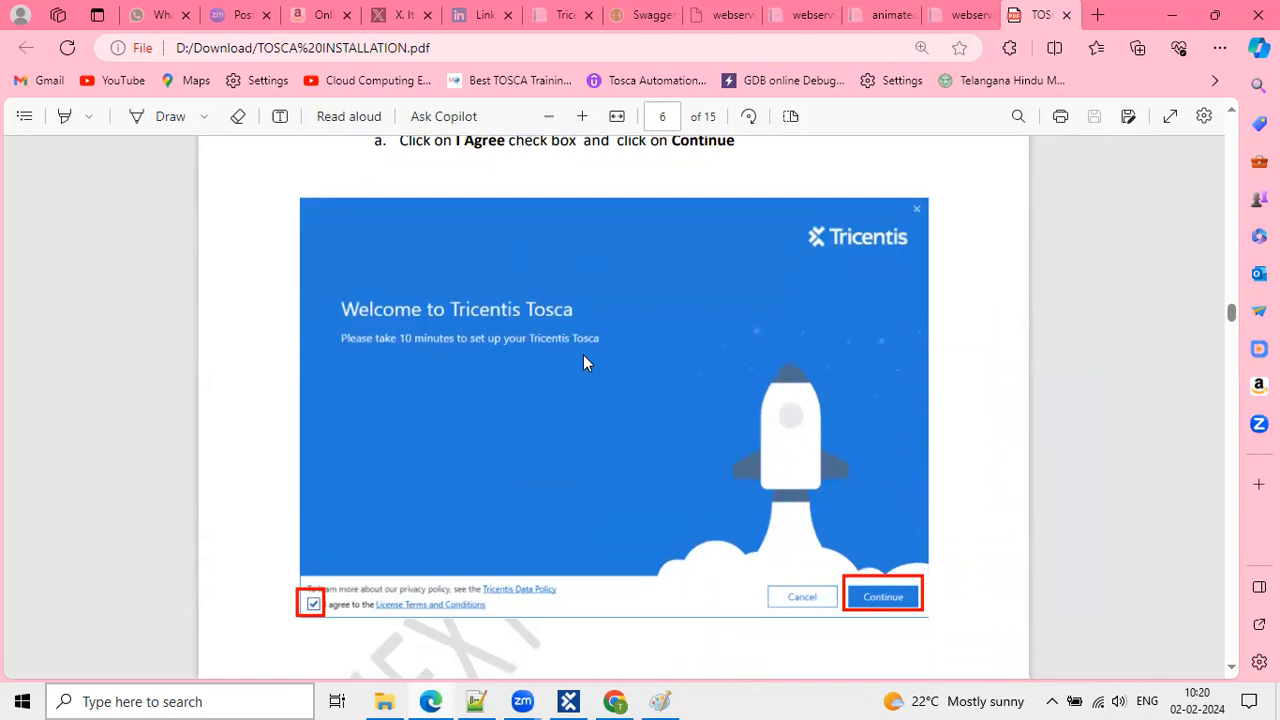
scroll(309, 618, down, 2)
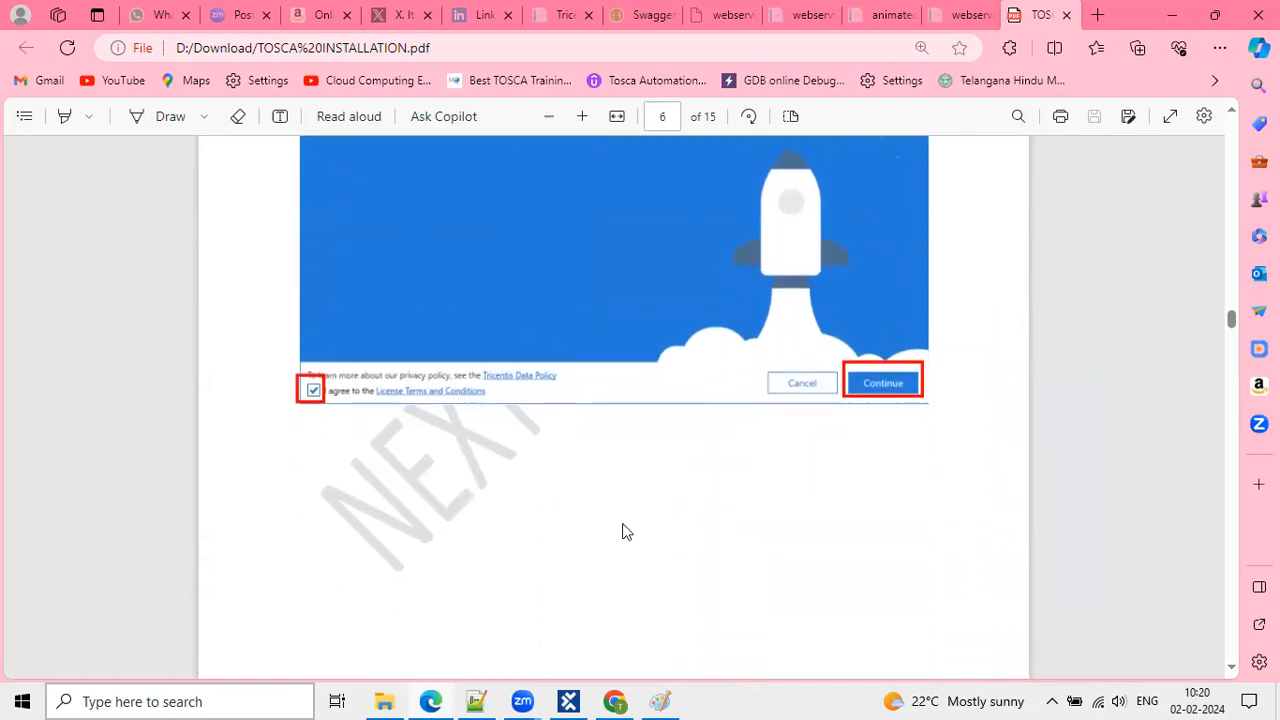
scroll(806, 479, down, 7)
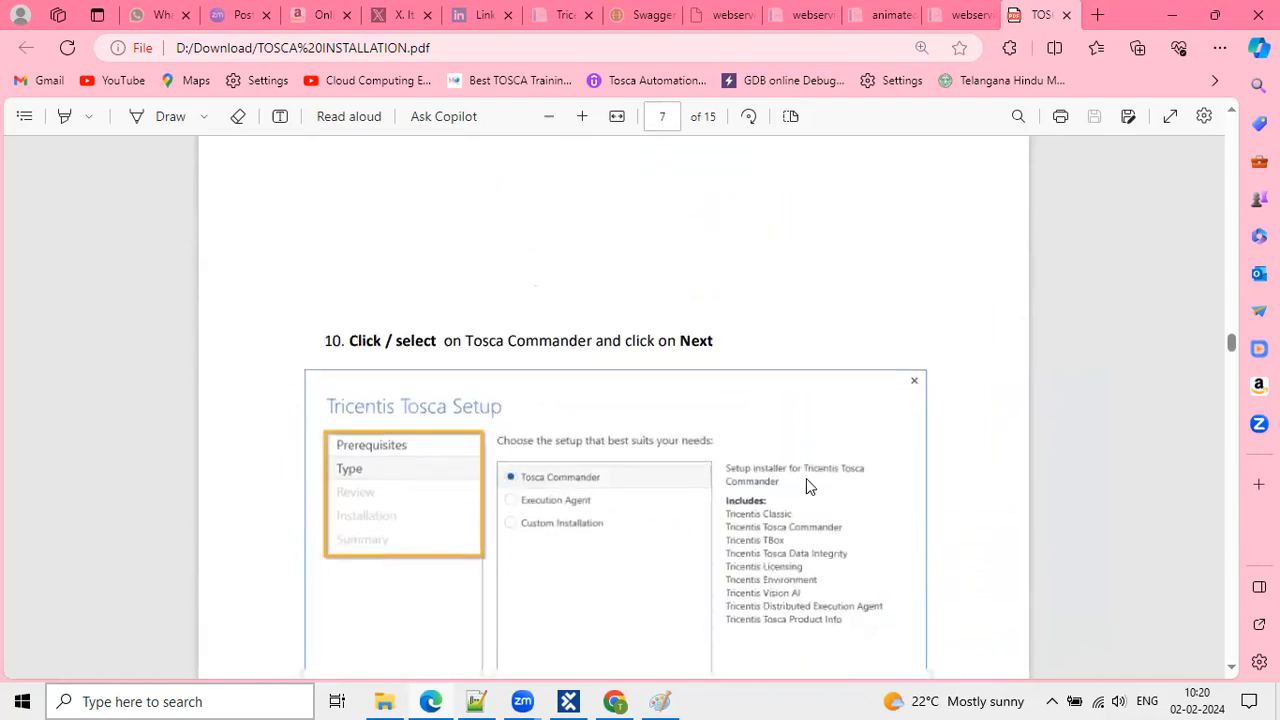
scroll(800, 482, down, 2)
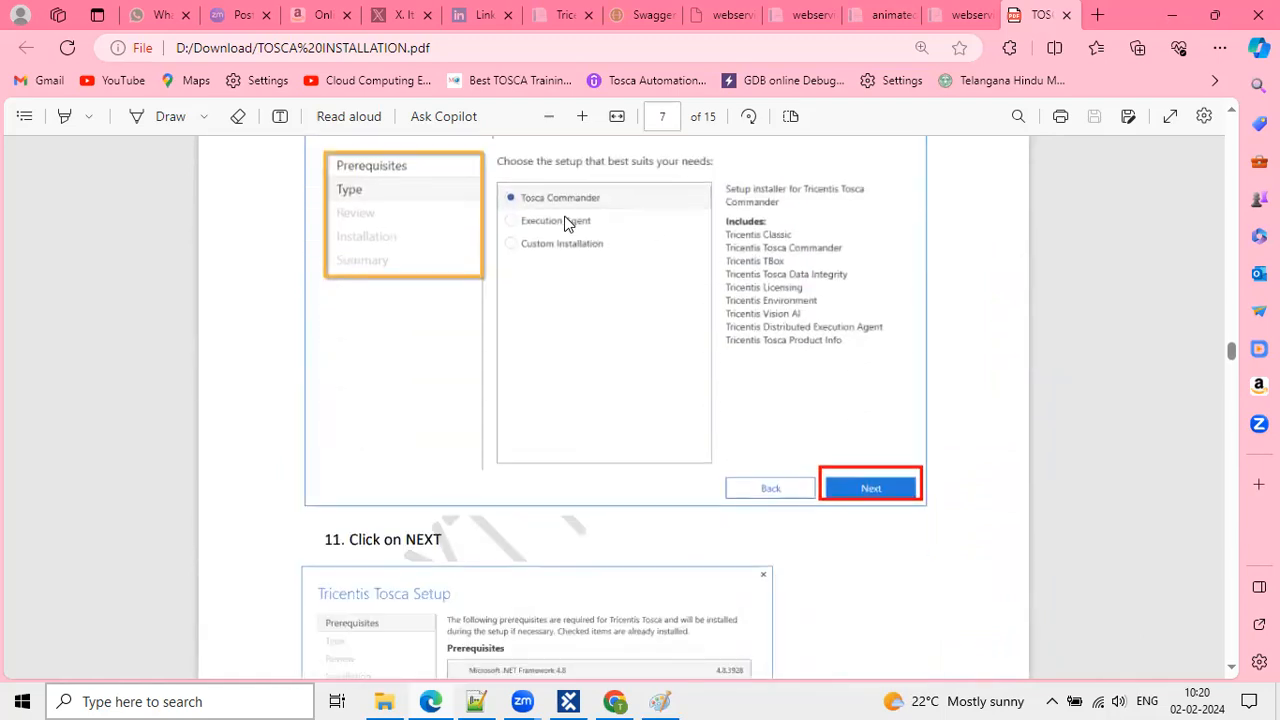
scroll(726, 507, down, 5)
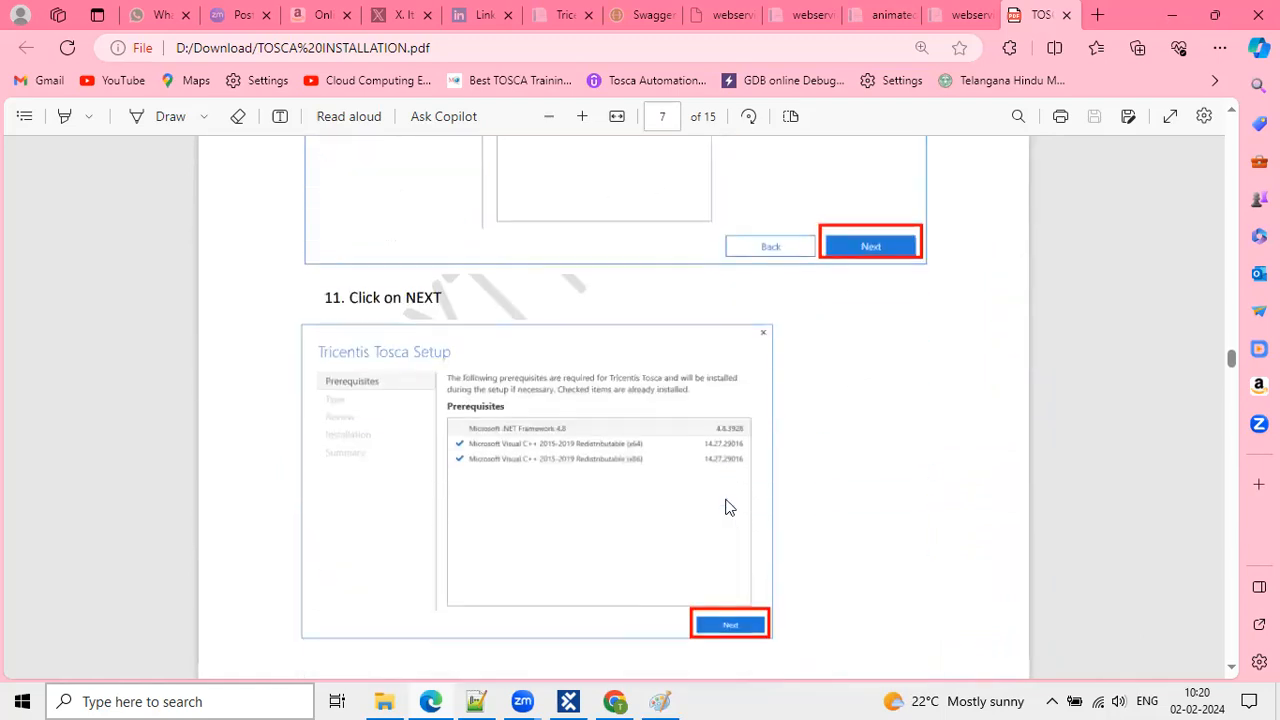
ctrl+scroll(726, 507, up, 1)
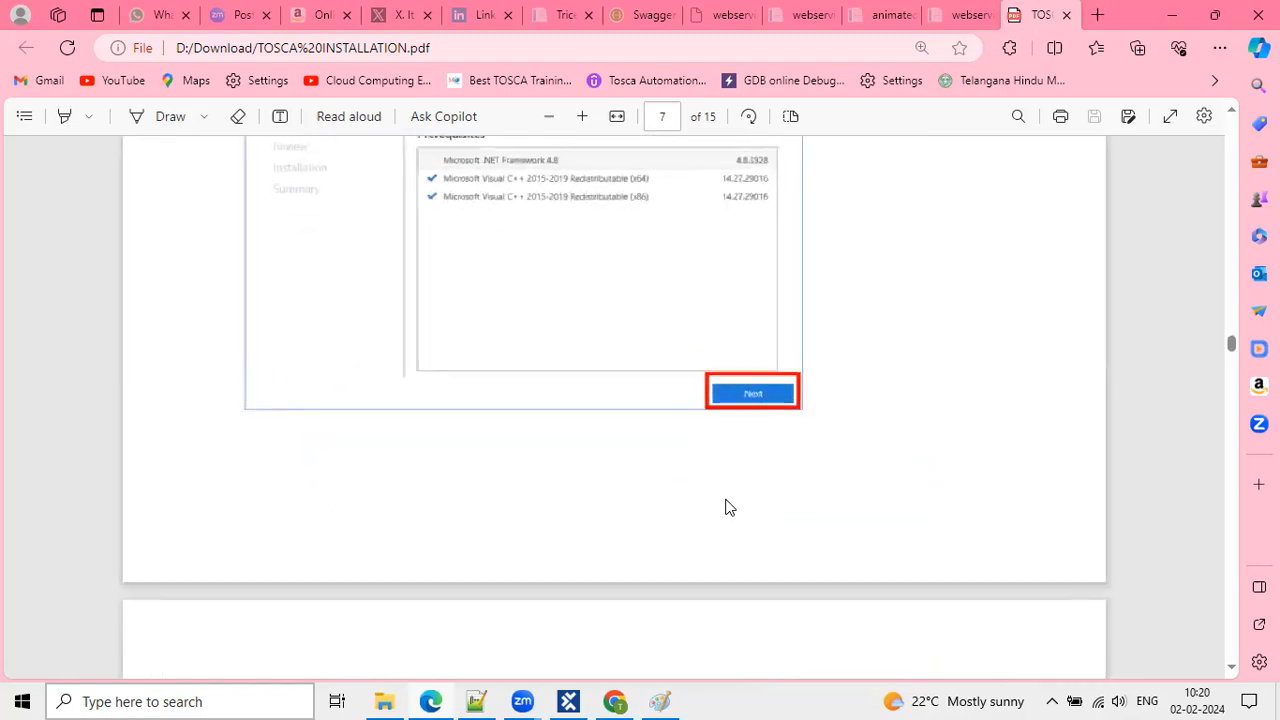
scroll(677, 398, up, 2)
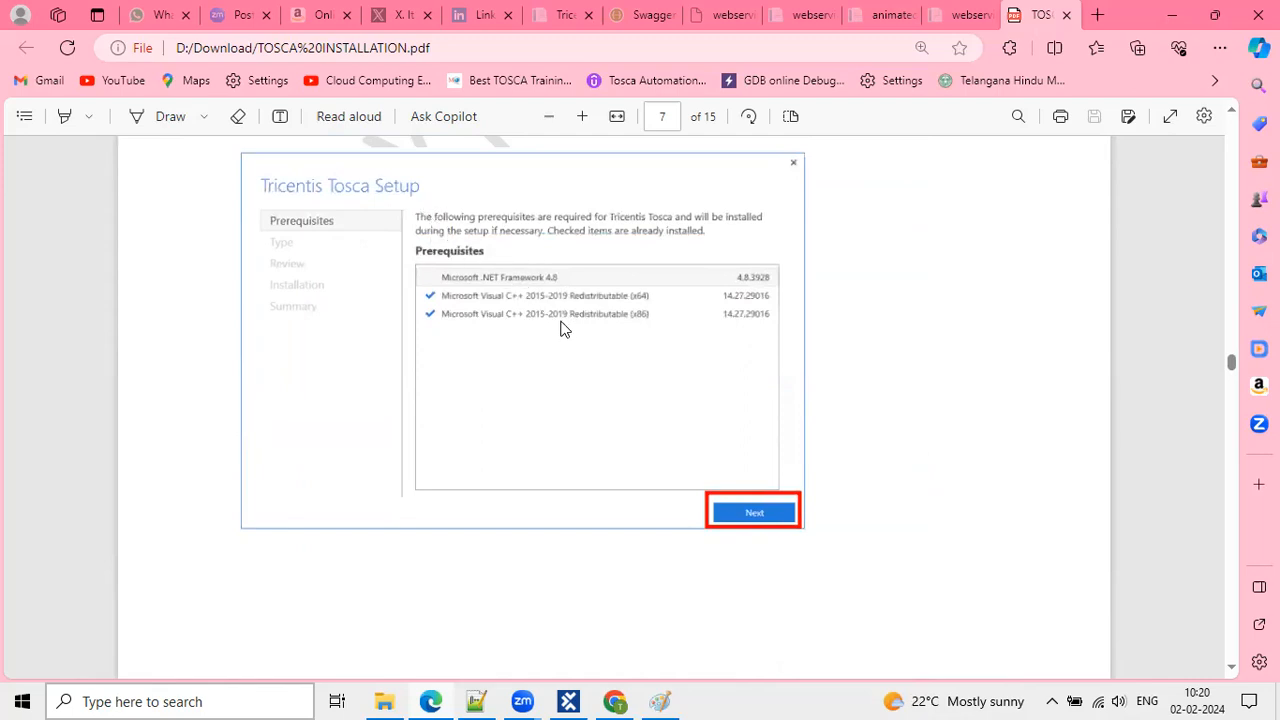
Scroll through pages 8–10 and highlight step 15a's 'click on Next' instruction.
scroll(761, 515, down, 5)
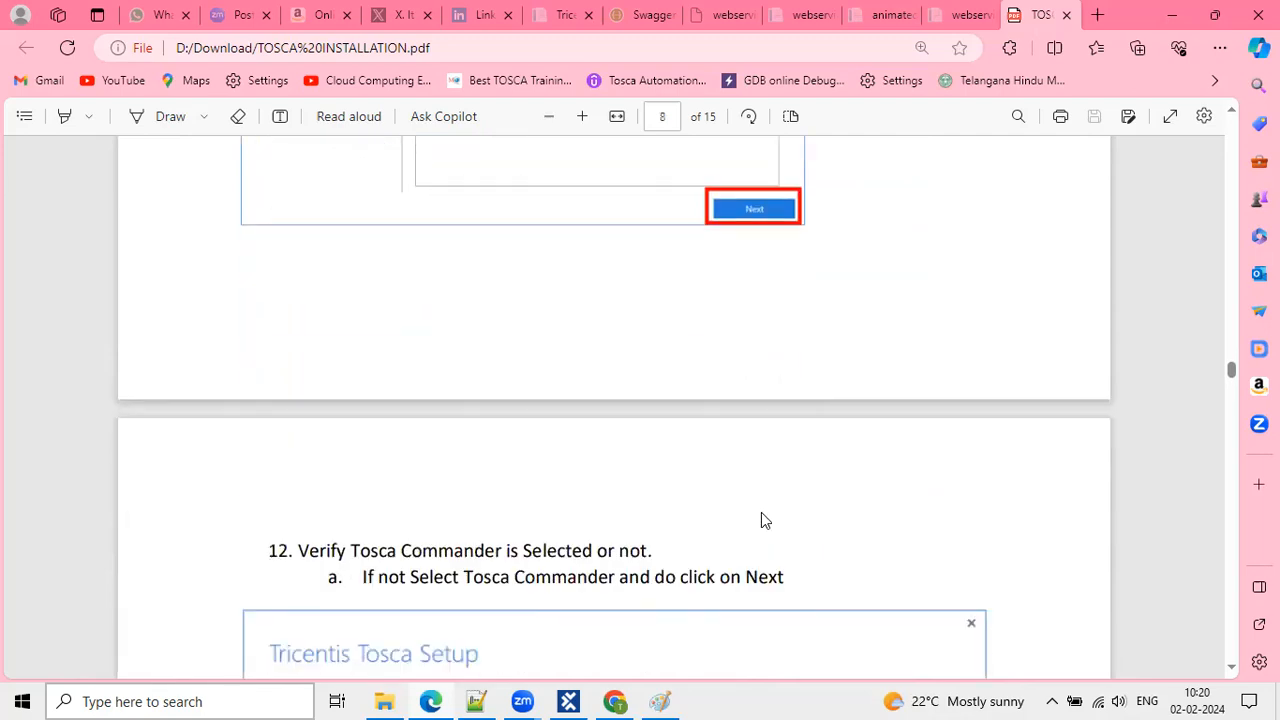
scroll(761, 512, down, 2)
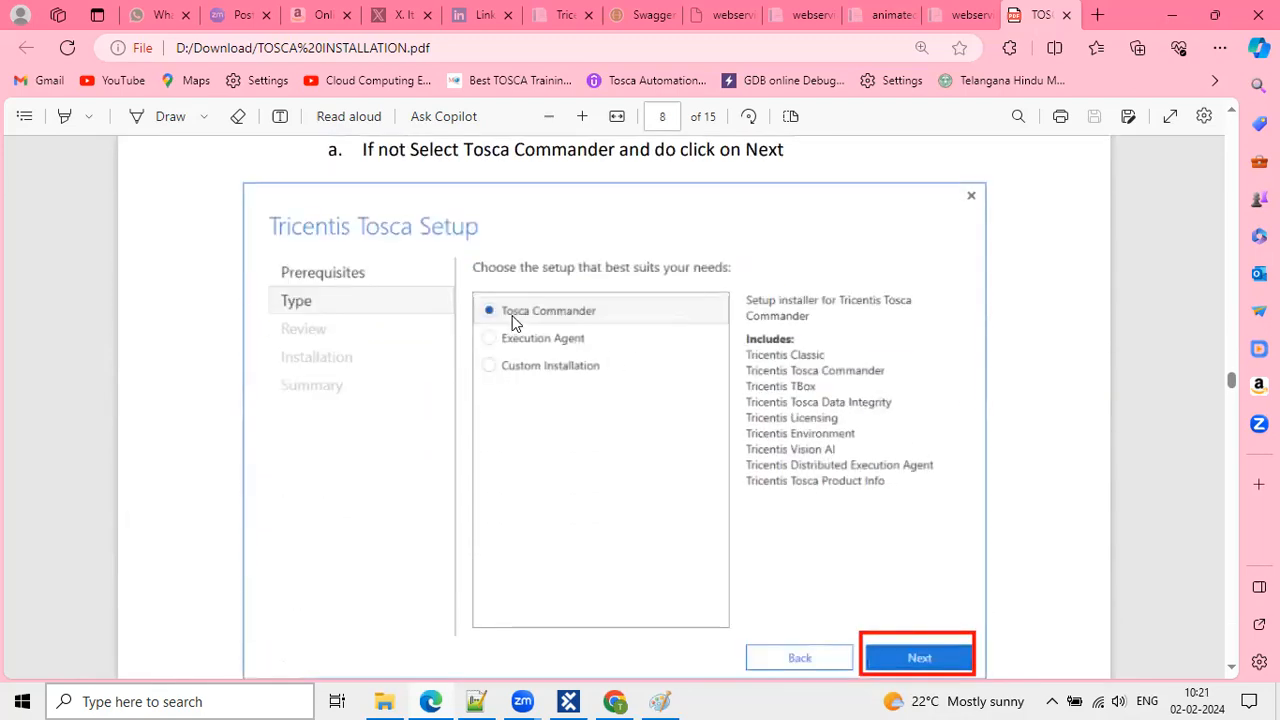
scroll(680, 394, down, 10)
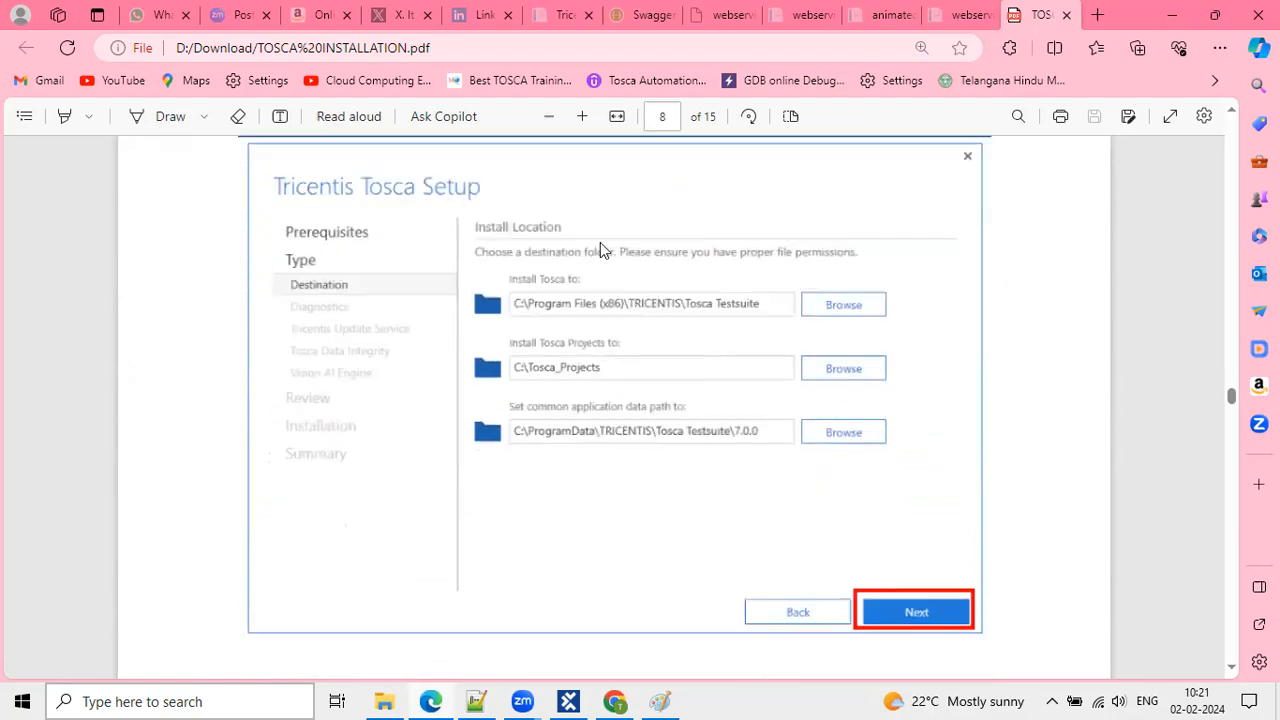
scroll(598, 397, down, 1)
scroll(598, 397, down, 1)
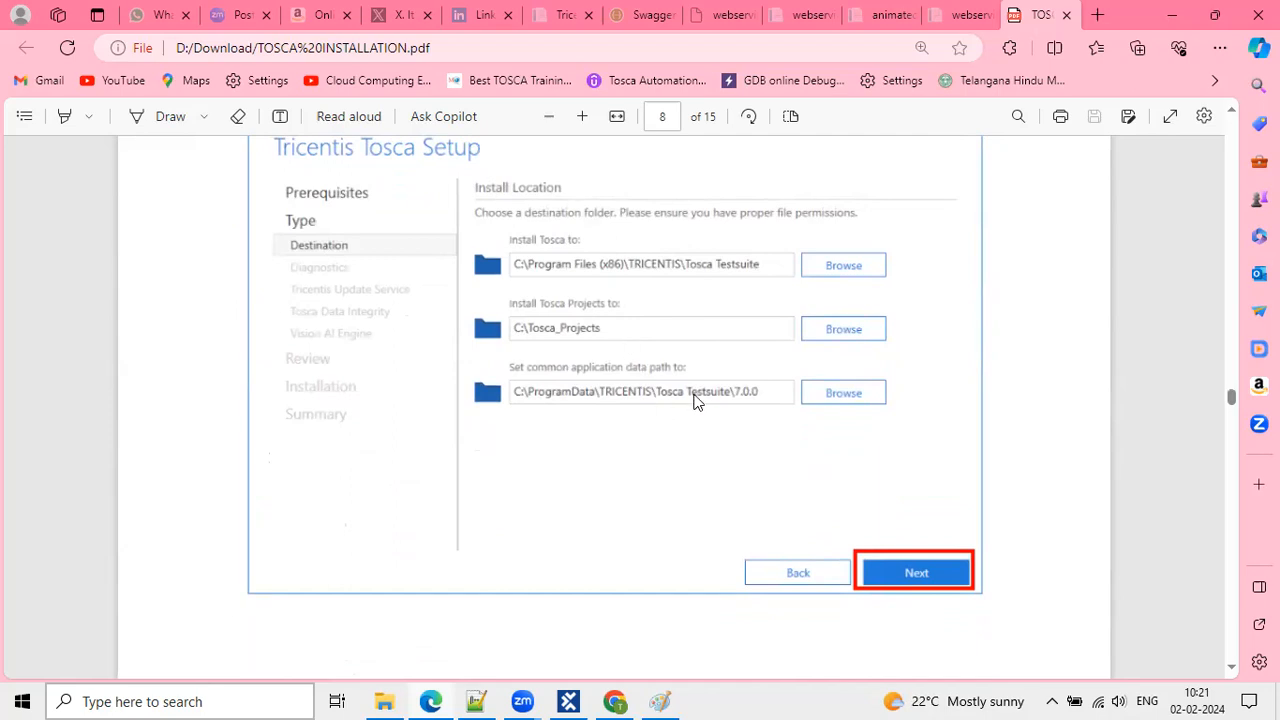
scroll(714, 523, down, 5)
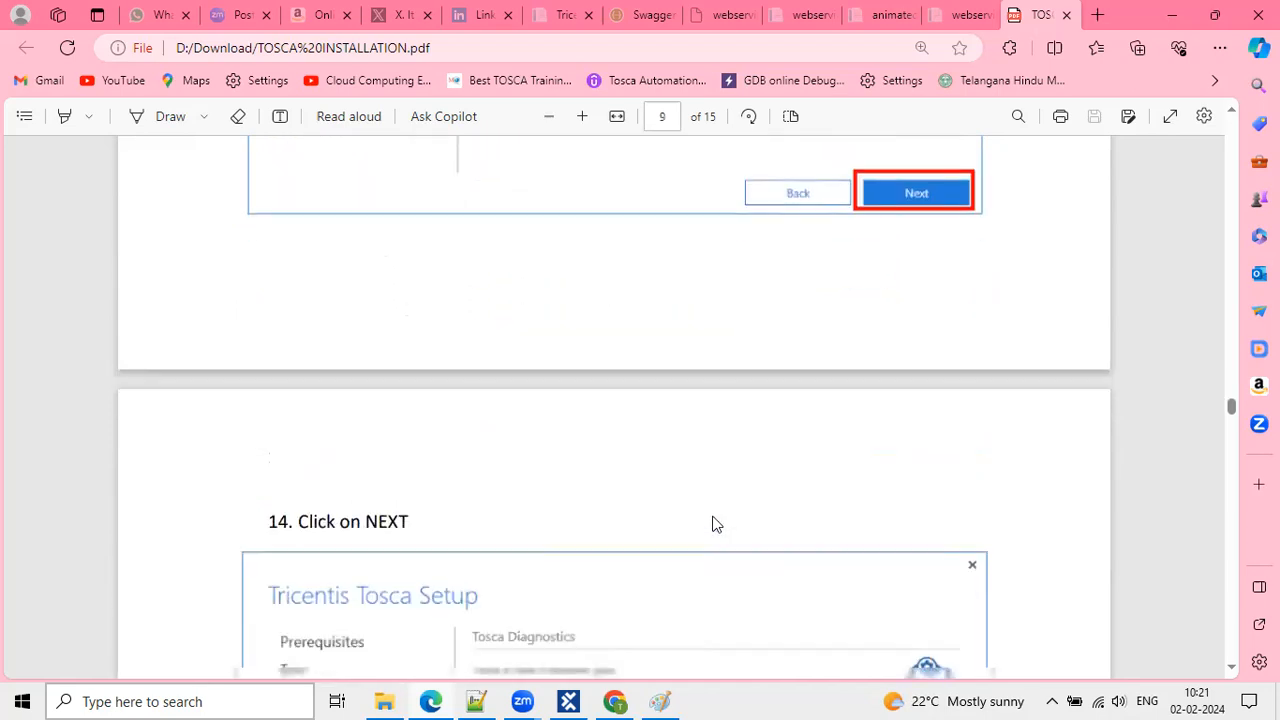
scroll(714, 523, down, 7)
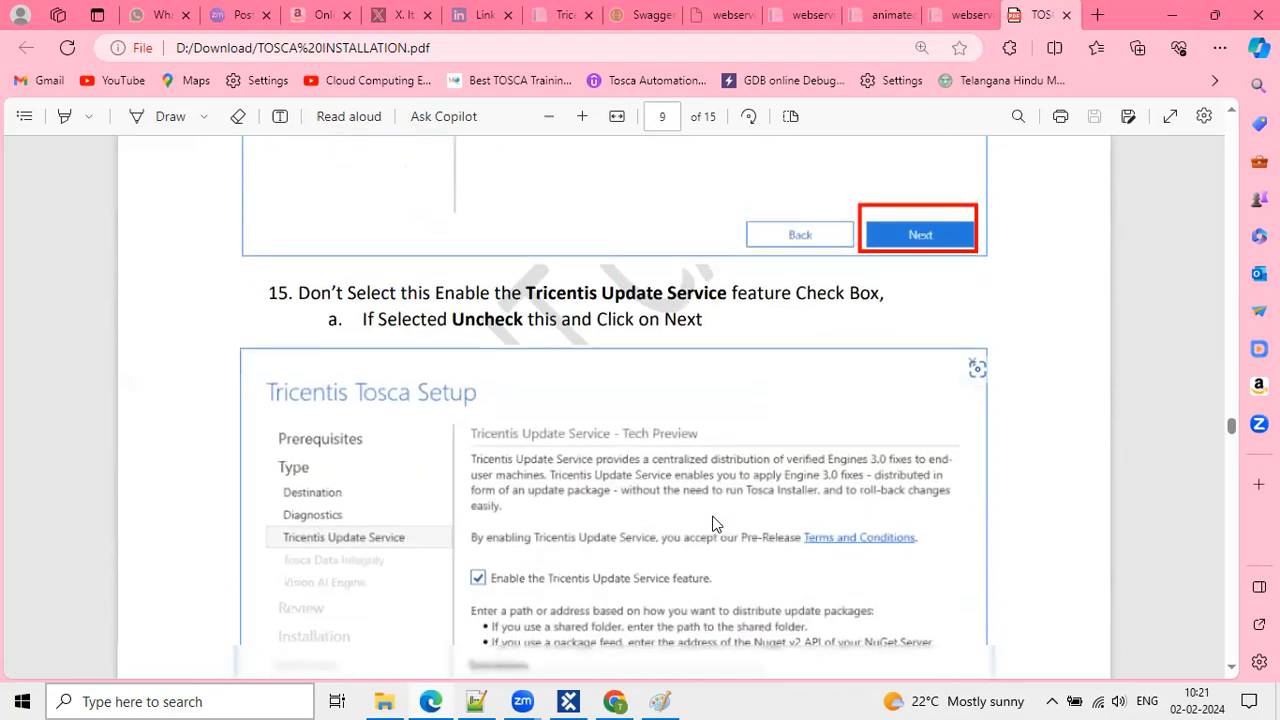
scroll(628, 376, down, 1)
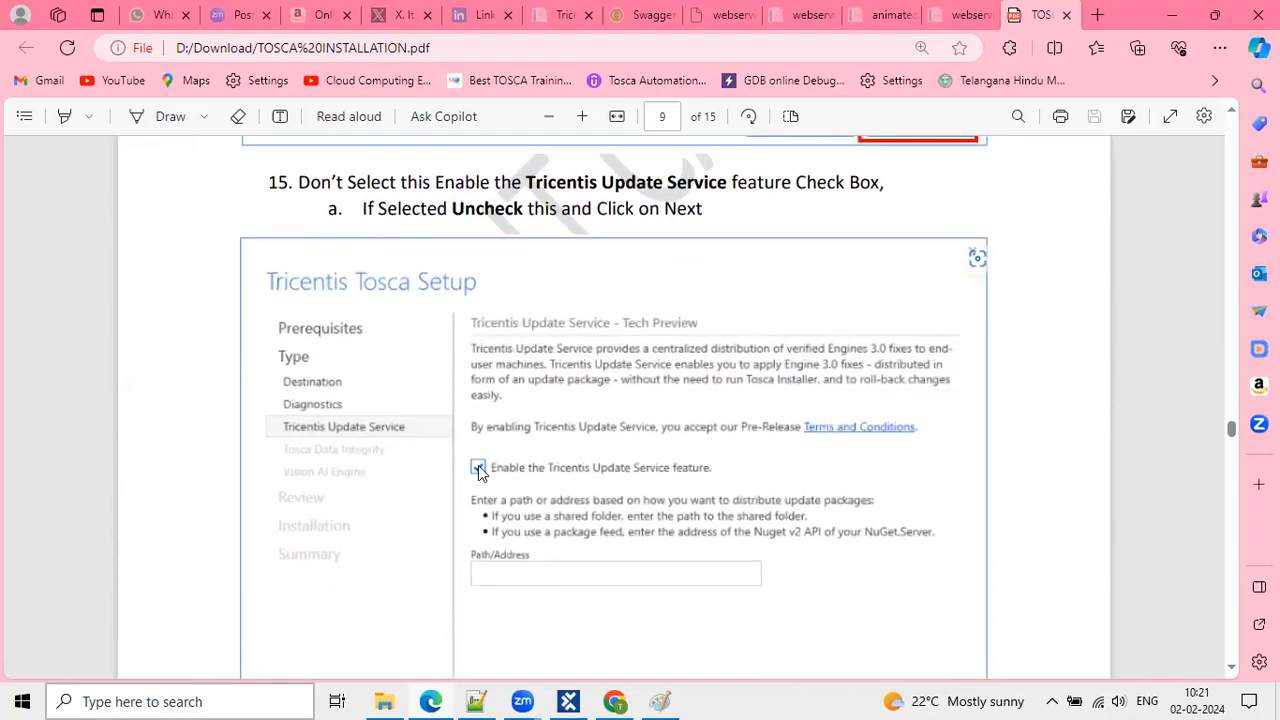
double_click(368, 207)
drag(446, 222, 572, 212)
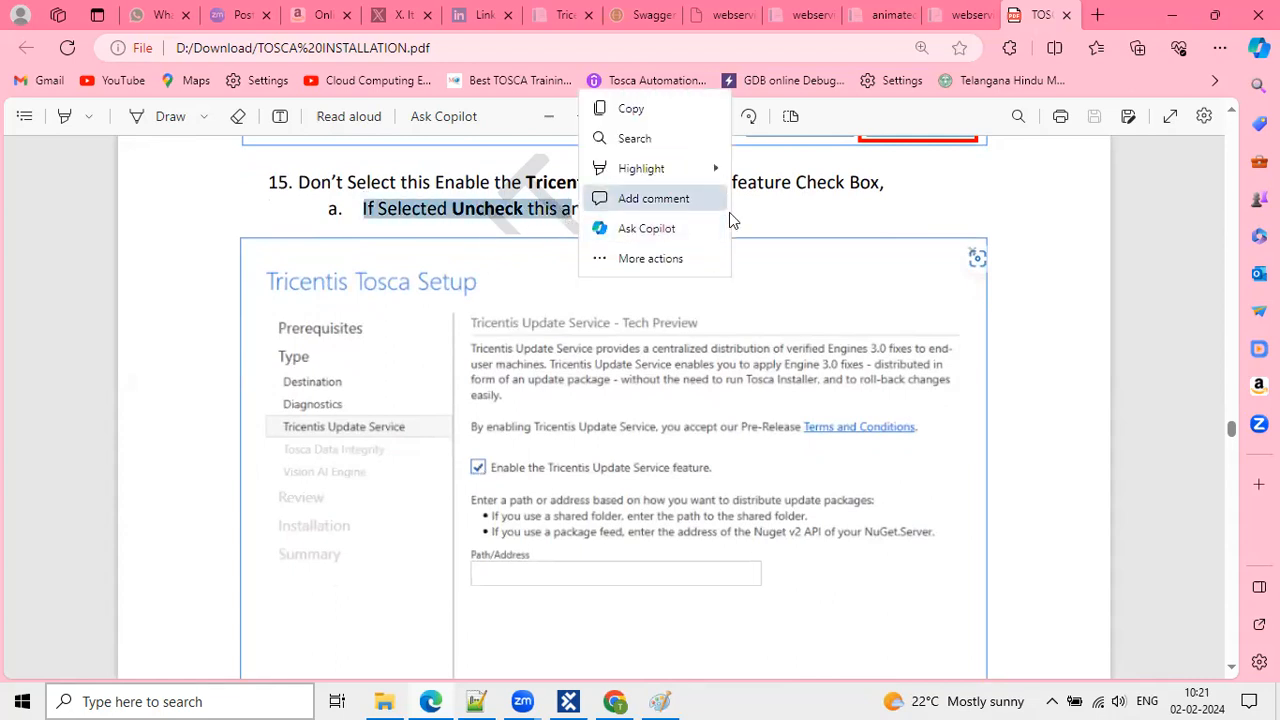
click(785, 207)
drag(686, 210, 592, 212)
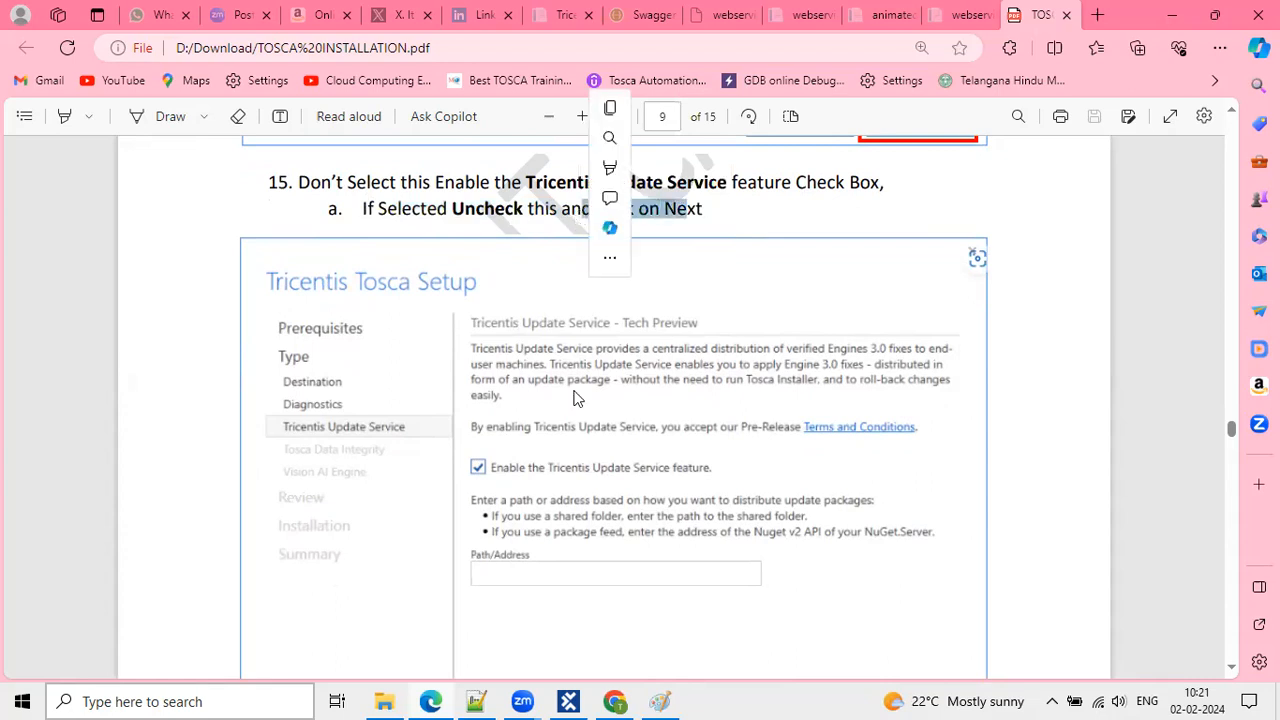
Scroll on to page 11's step 18, Click on Install, with the Ready to install summary.
scroll(575, 428, down, 3)
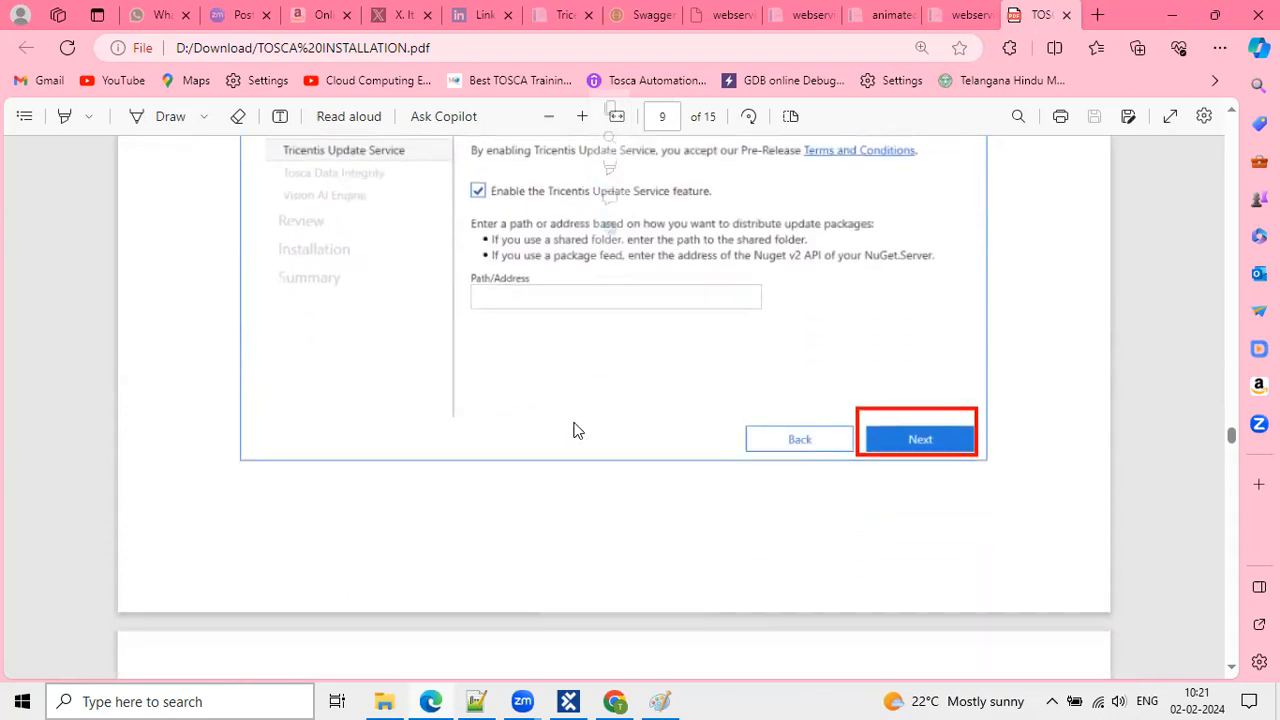
scroll(575, 430, down, 6)
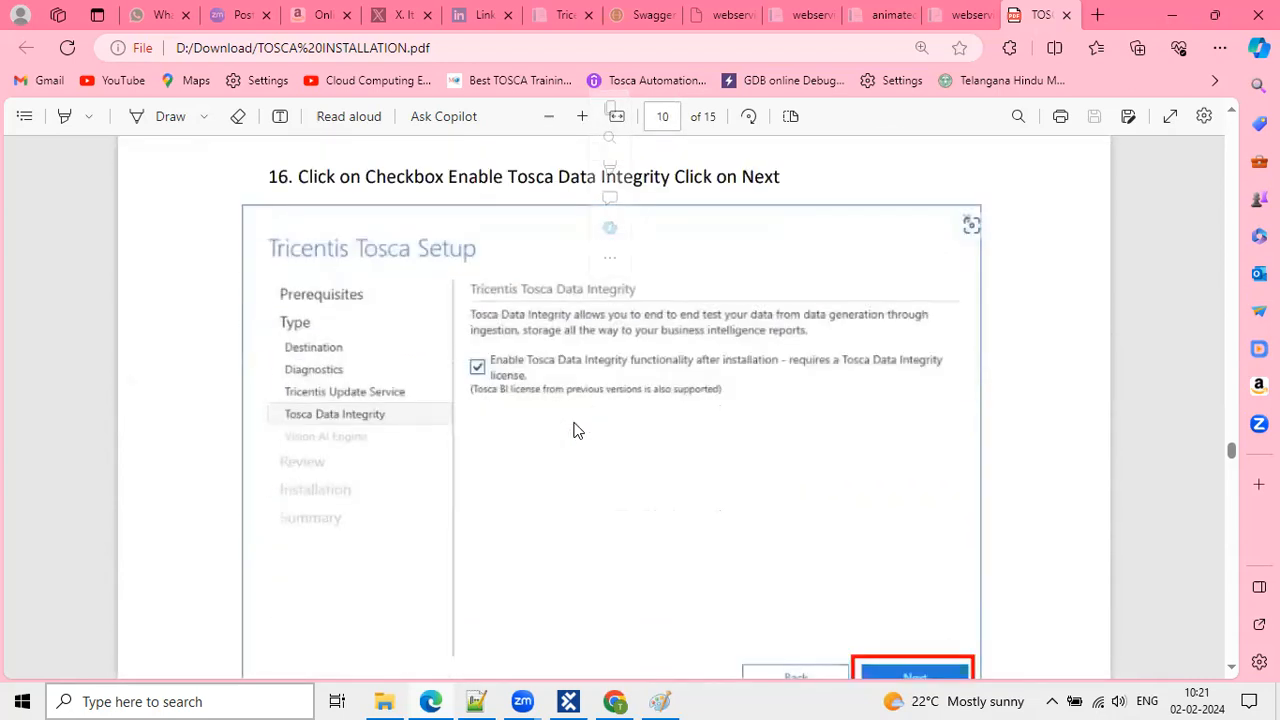
scroll(534, 374, down, 1)
scroll(534, 374, up, 1)
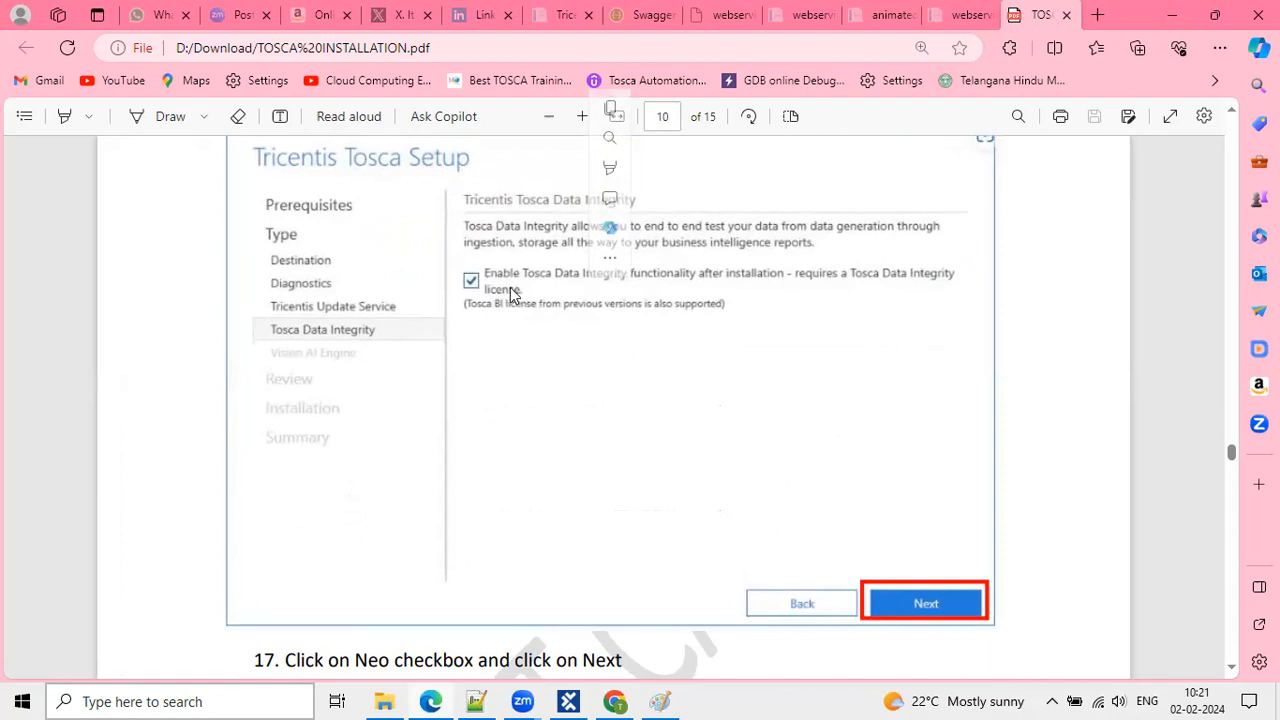
scroll(603, 422, down, 3)
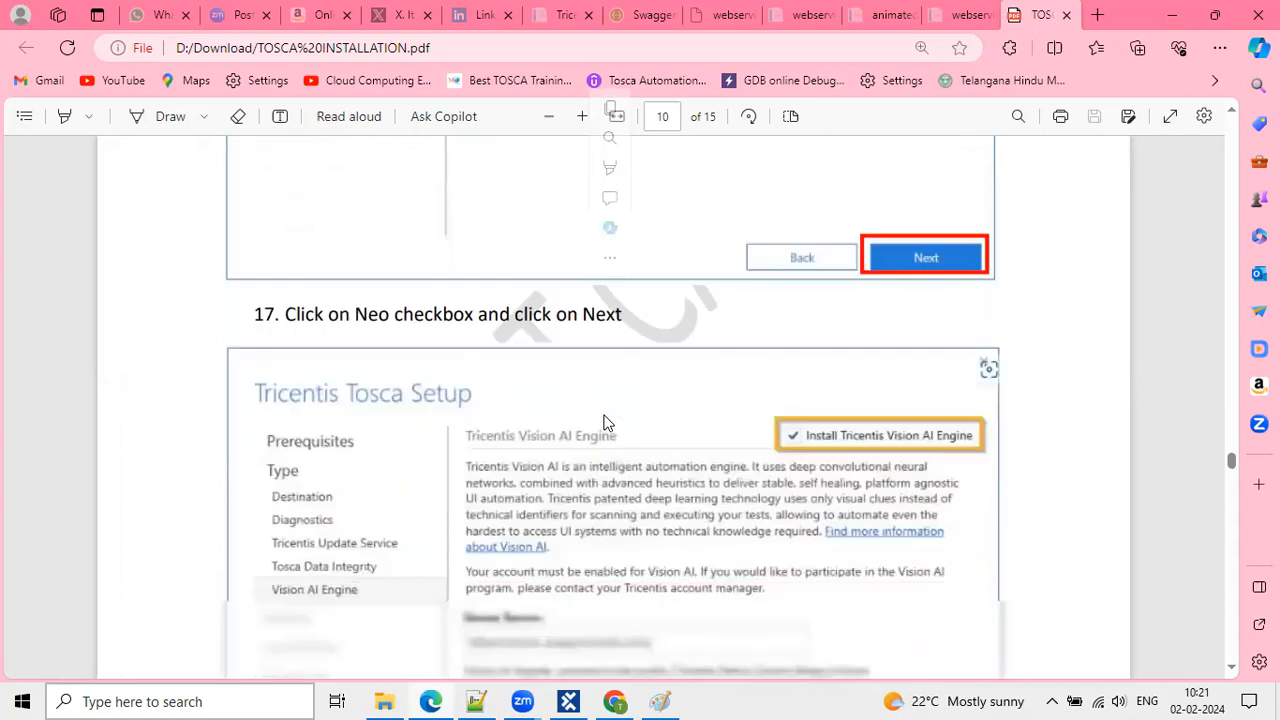
scroll(603, 422, down, 1)
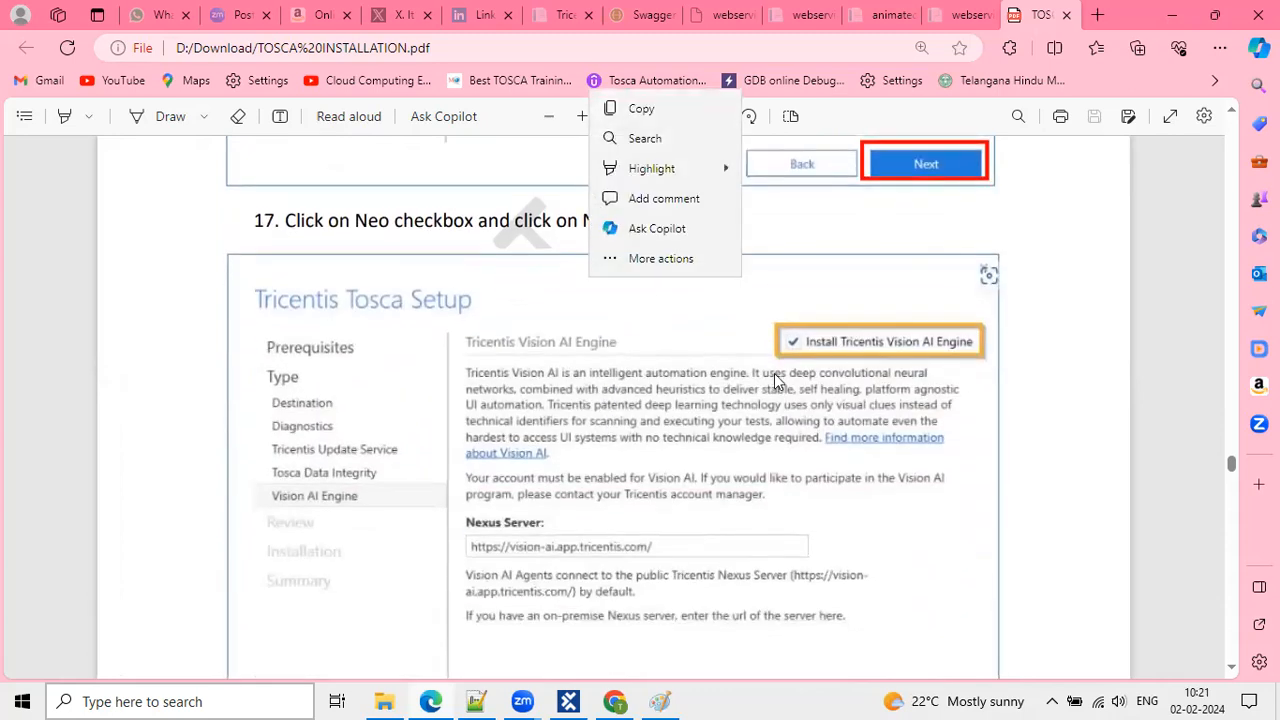
scroll(547, 378, down, 1)
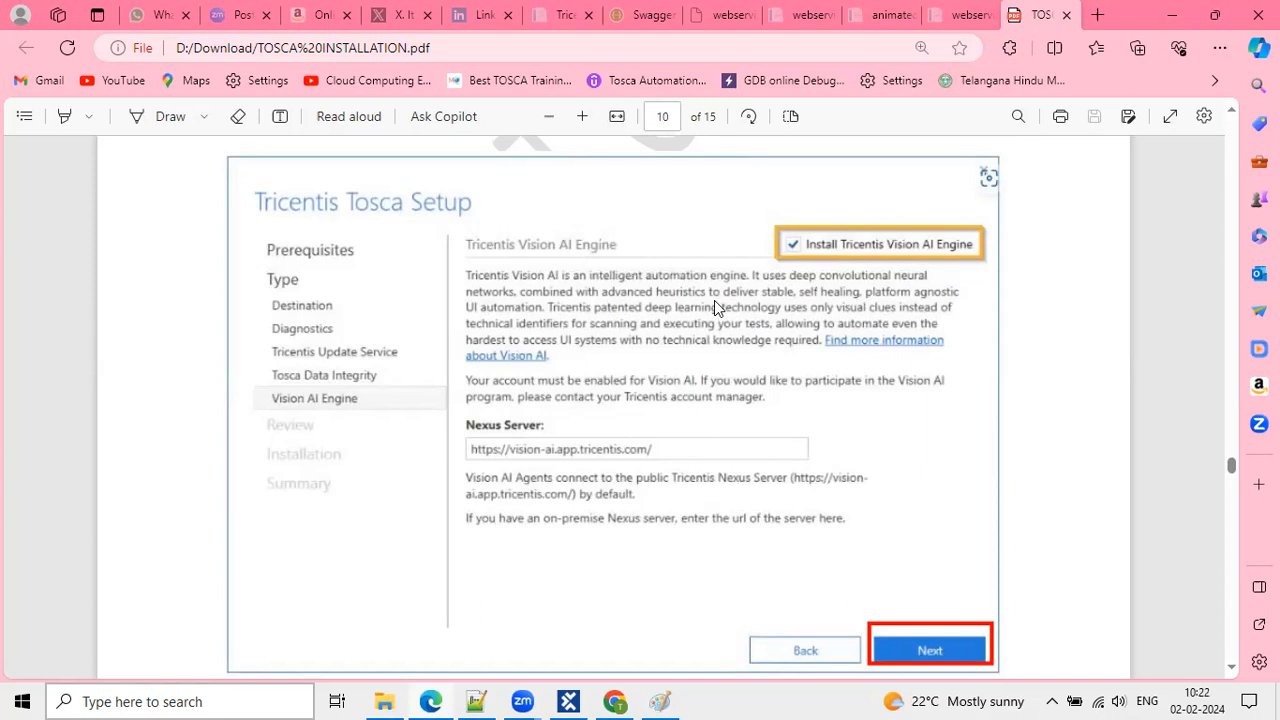
scroll(817, 210, down, 1)
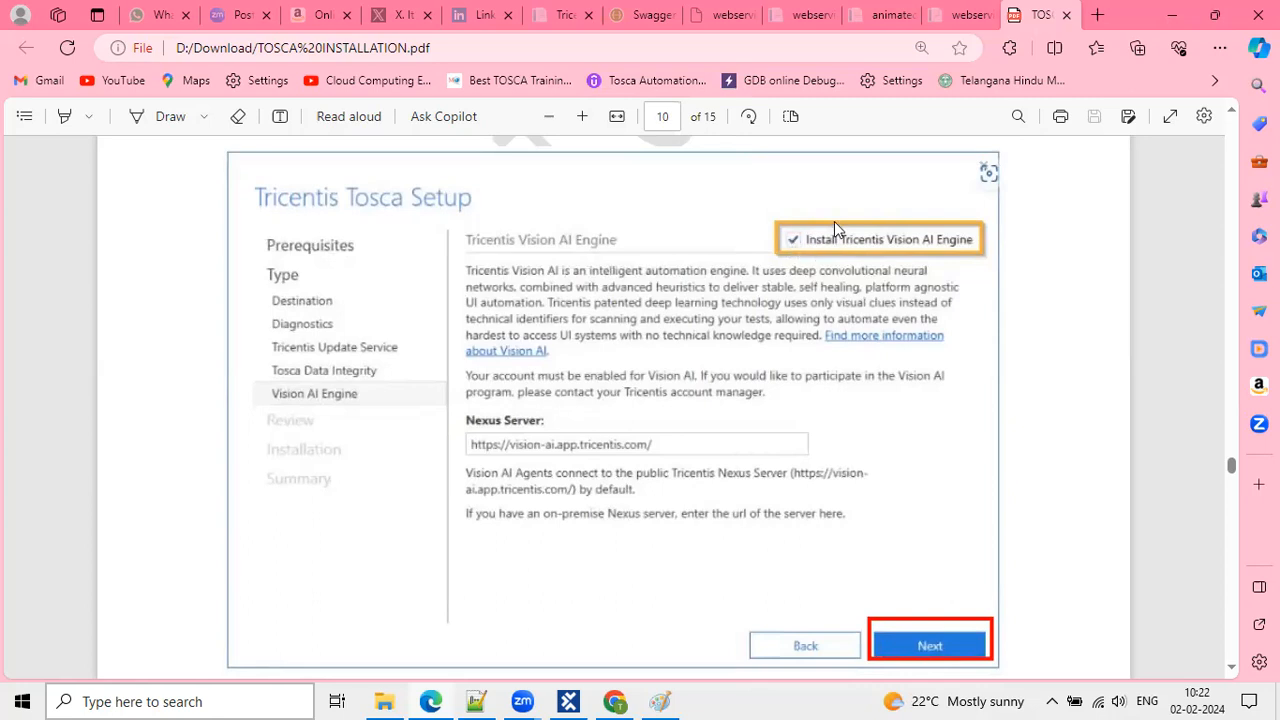
scroll(786, 331, down, 1)
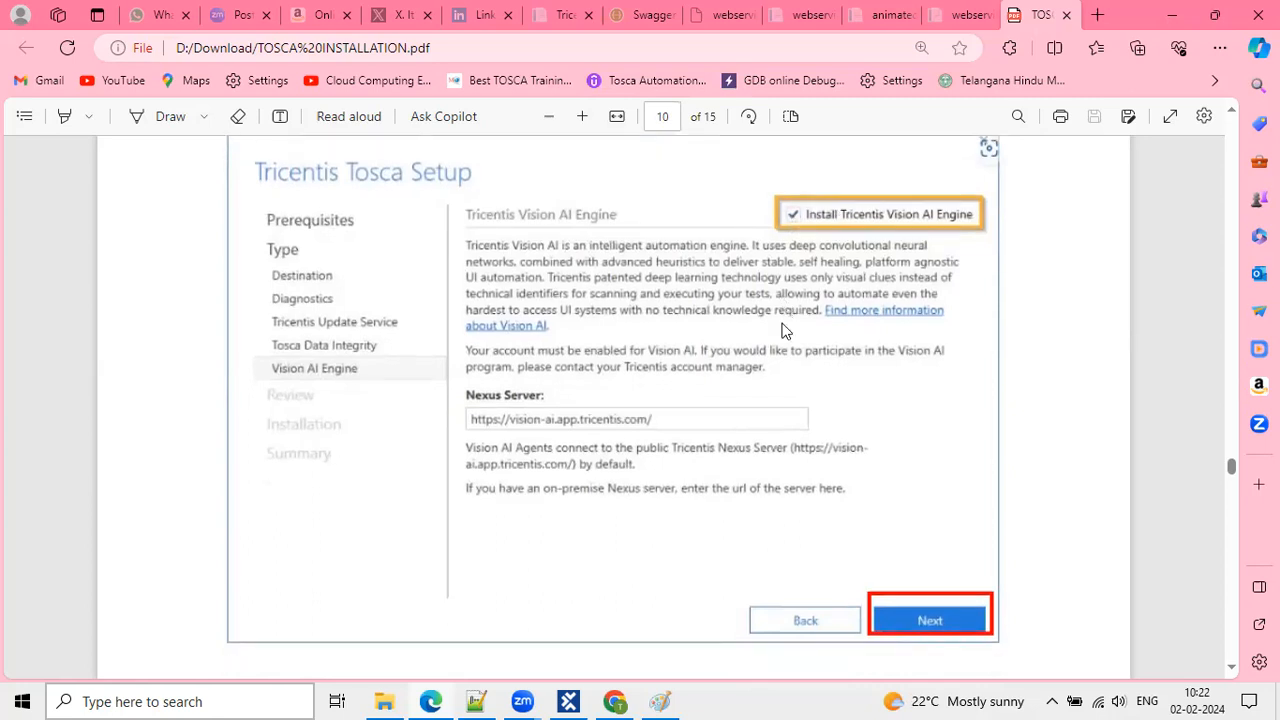
scroll(785, 331, down, 2)
scroll(911, 418, down, 6)
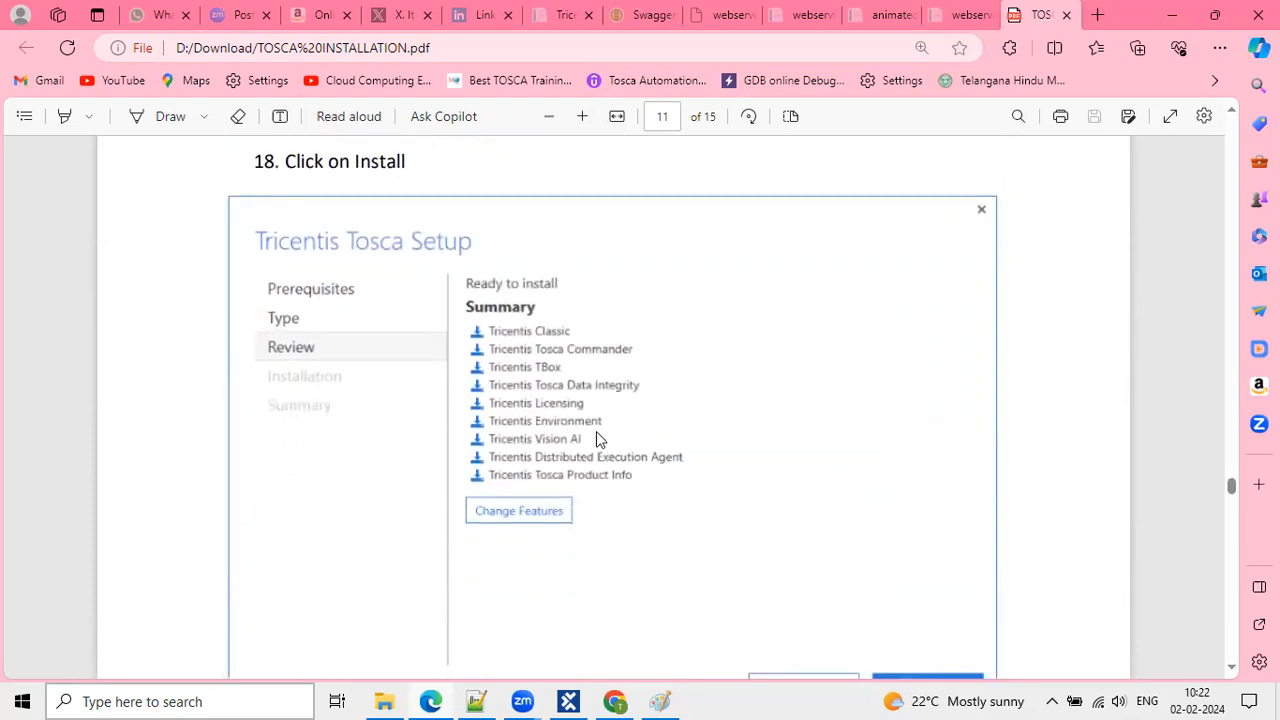
Scroll past the Installing screenshot to page 12's Install completed summary with its Finish button.
scroll(583, 390, down, 3)
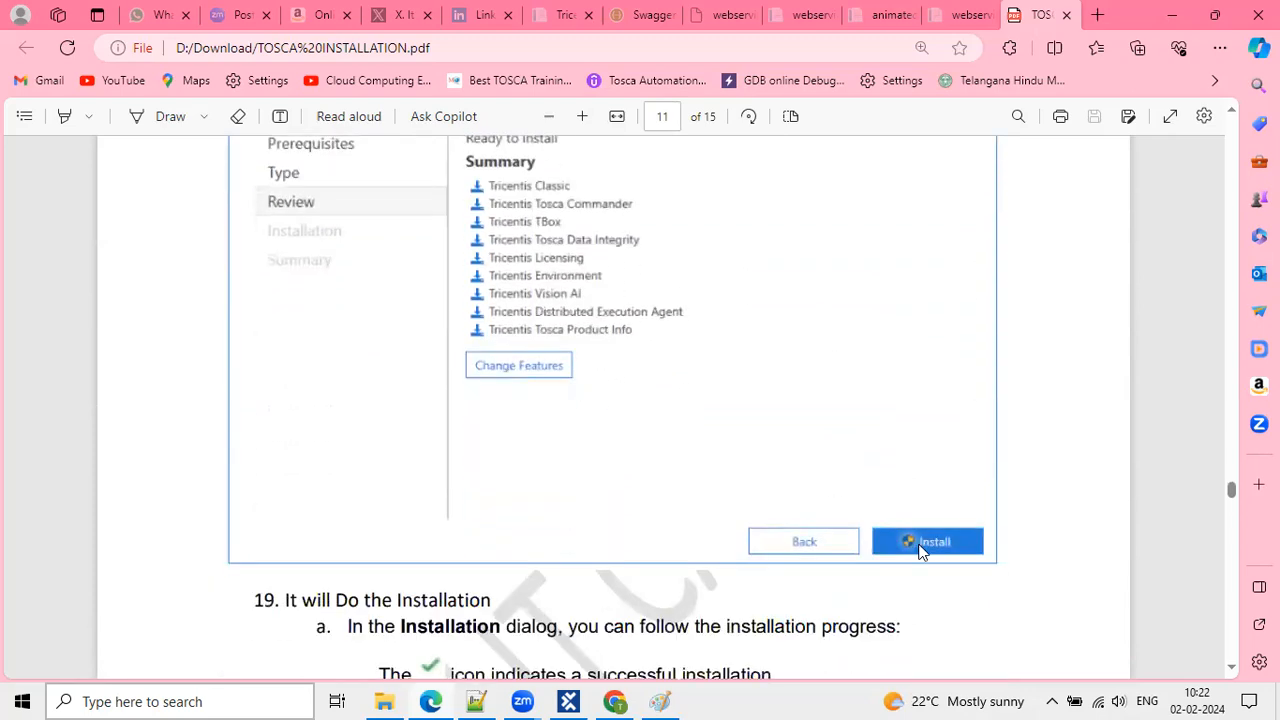
scroll(820, 450, down, 8)
scroll(712, 346, down, 15)
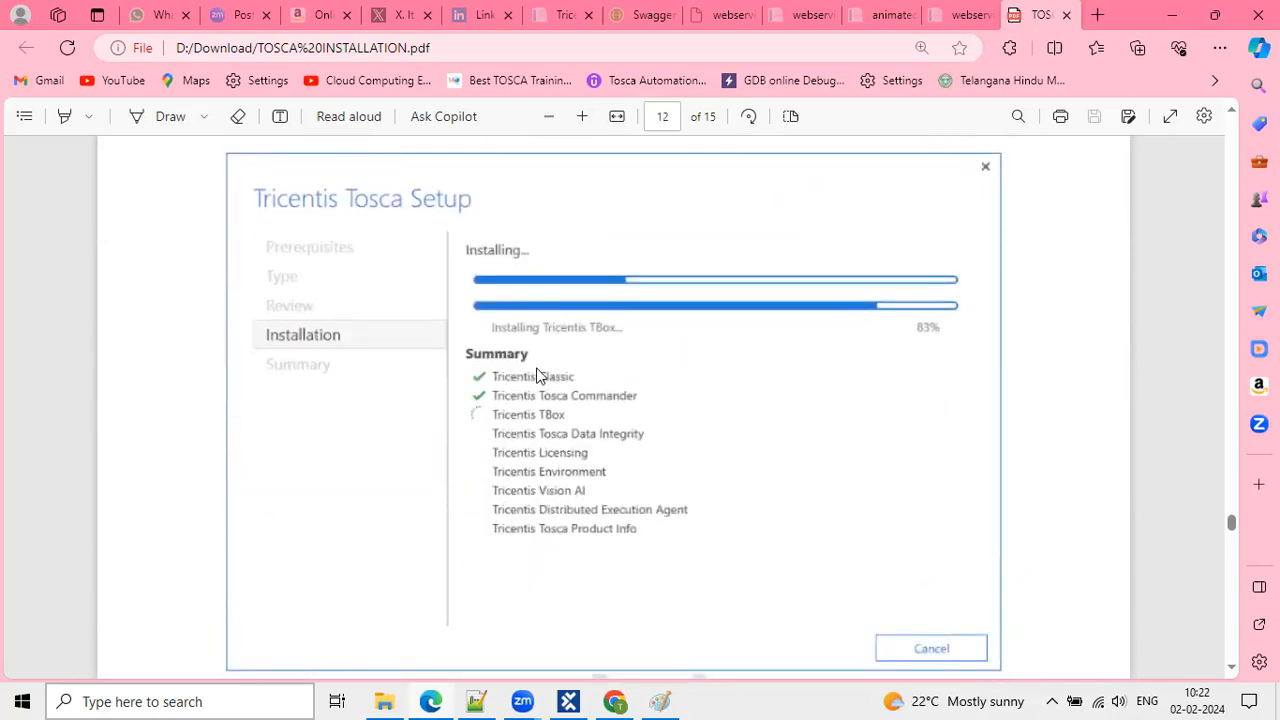
scroll(560, 537, down, 12)
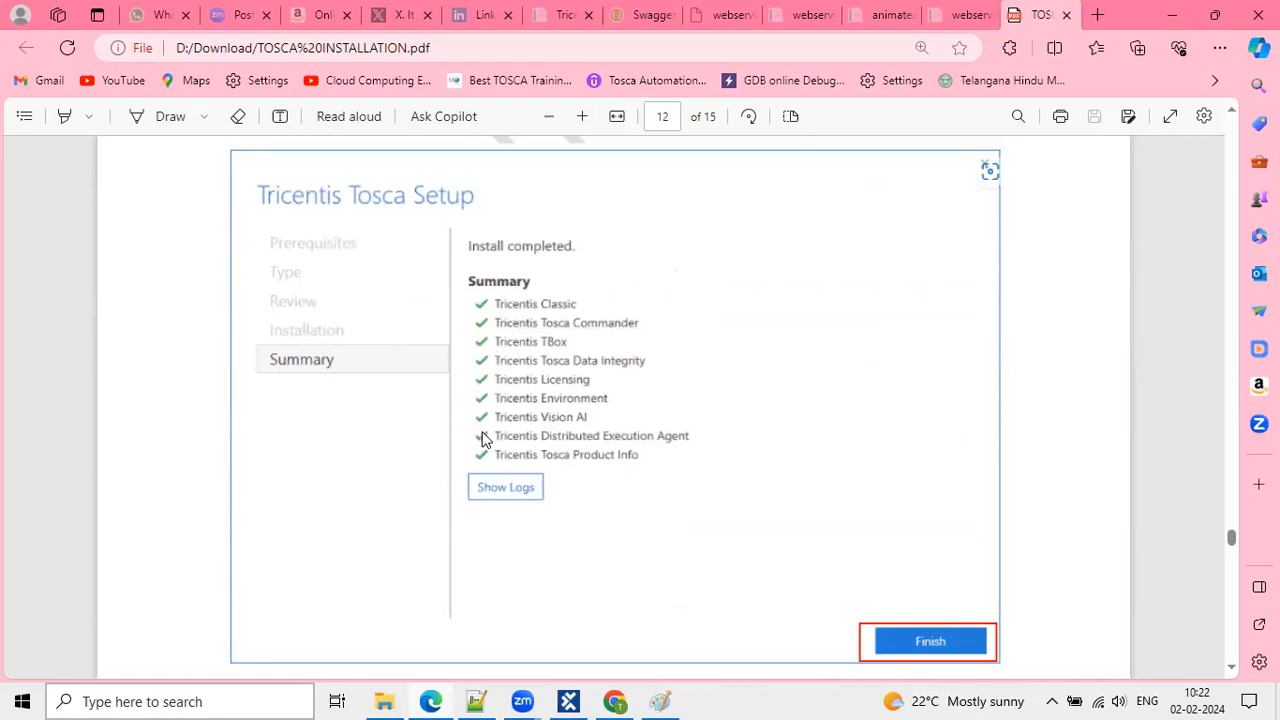
scroll(482, 438, down, 3)
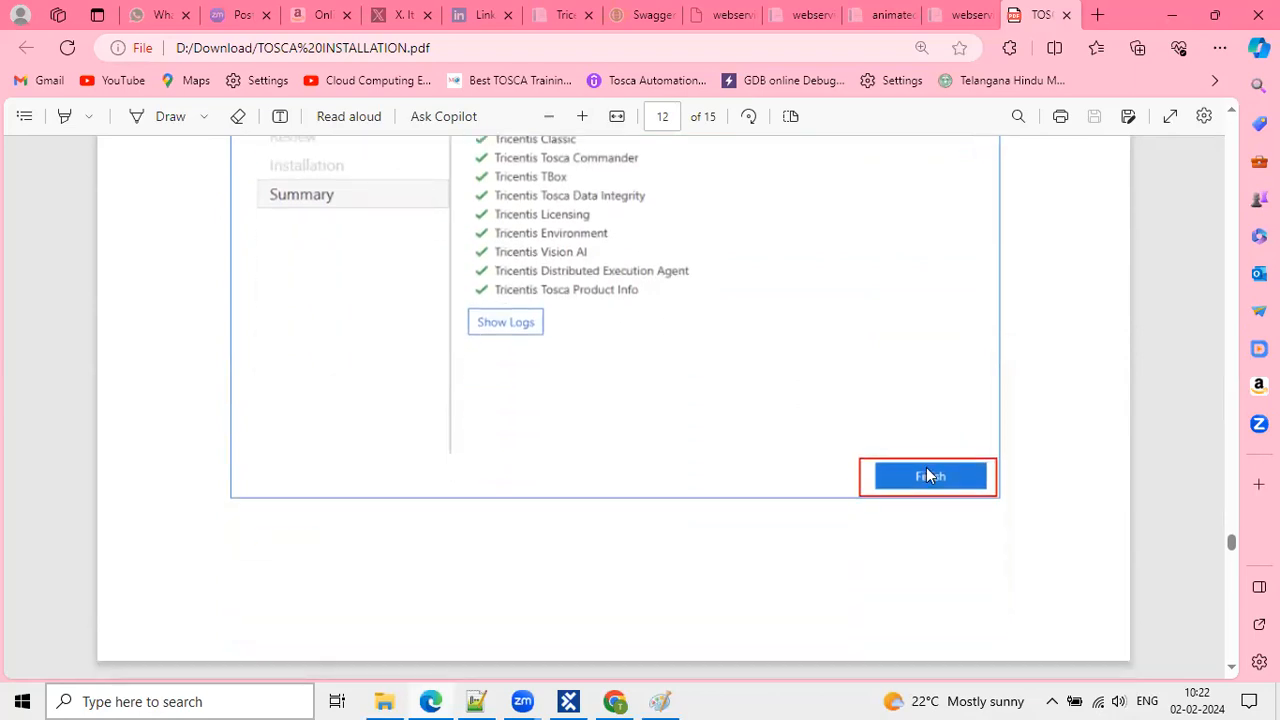
scroll(756, 477, down, 5)
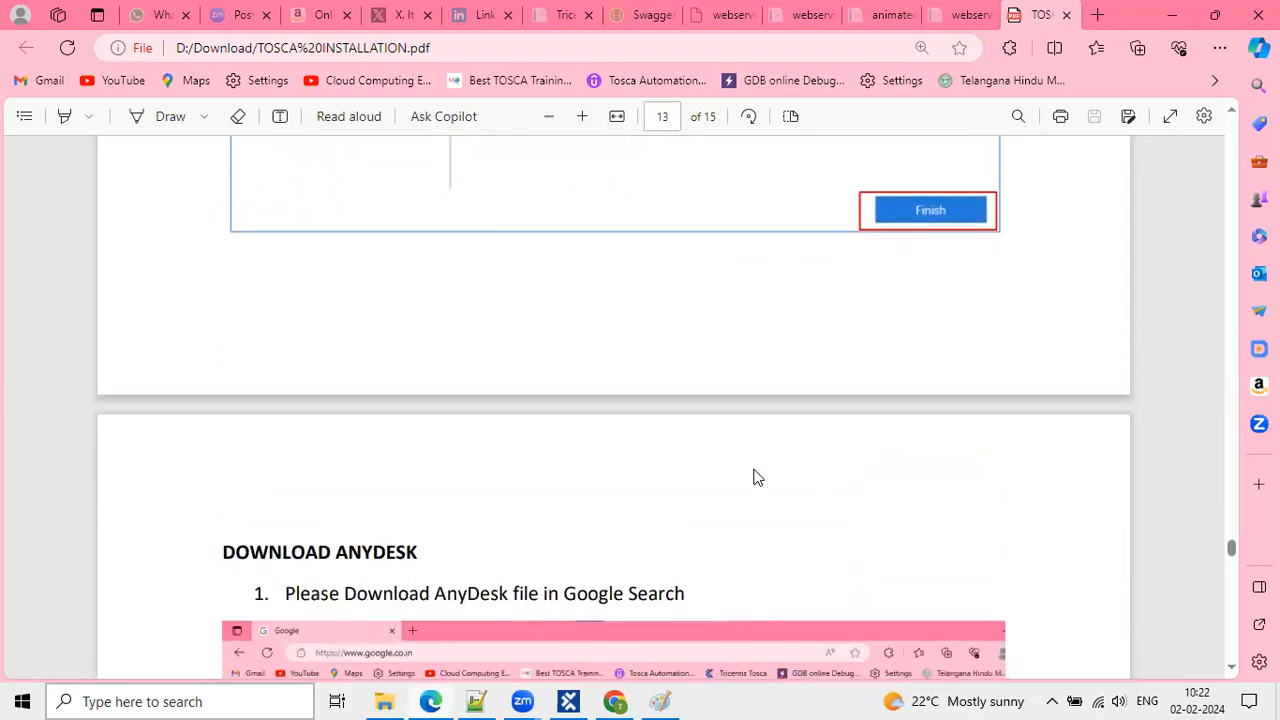
scroll(756, 477, up, 7)
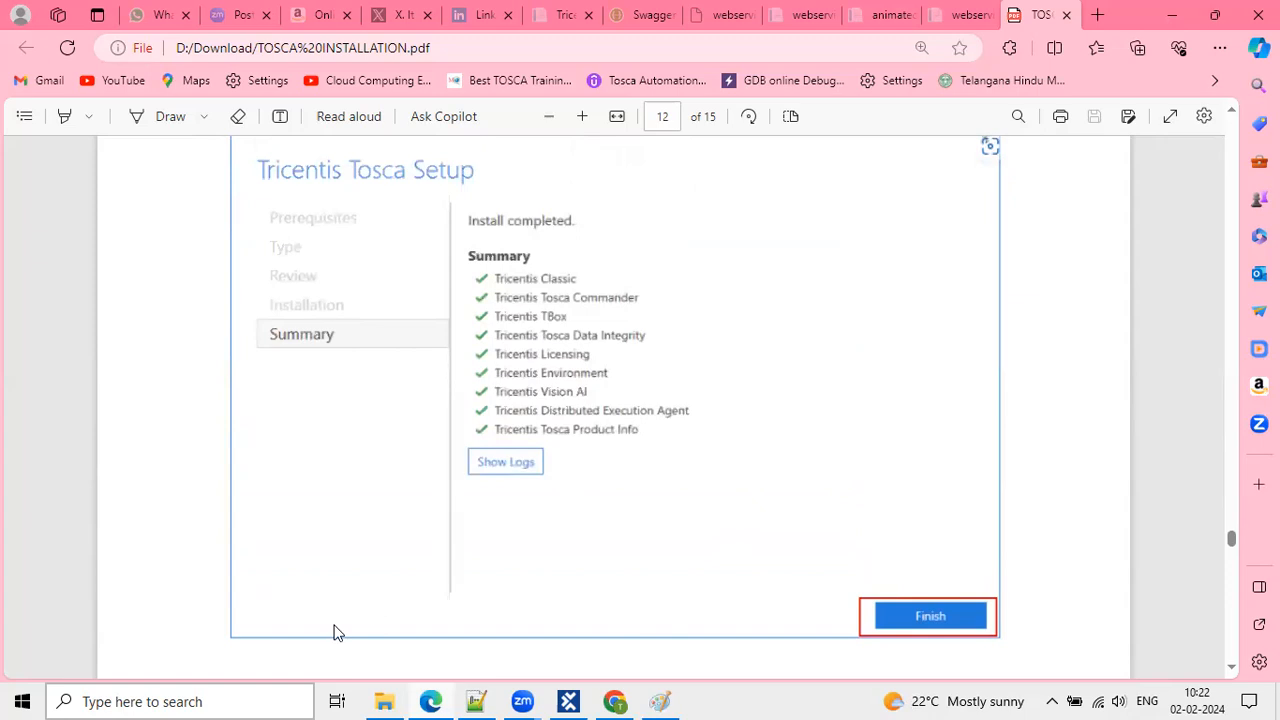
click(206, 700)
text(T)
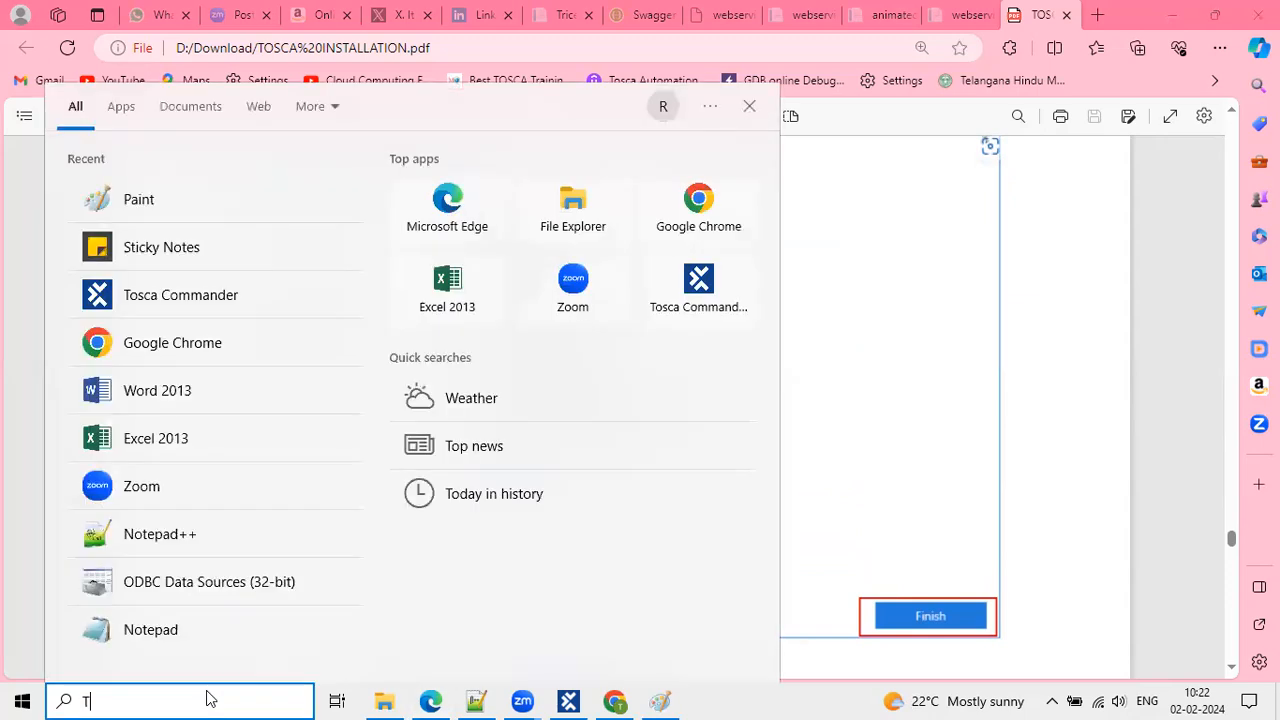
text(osca)
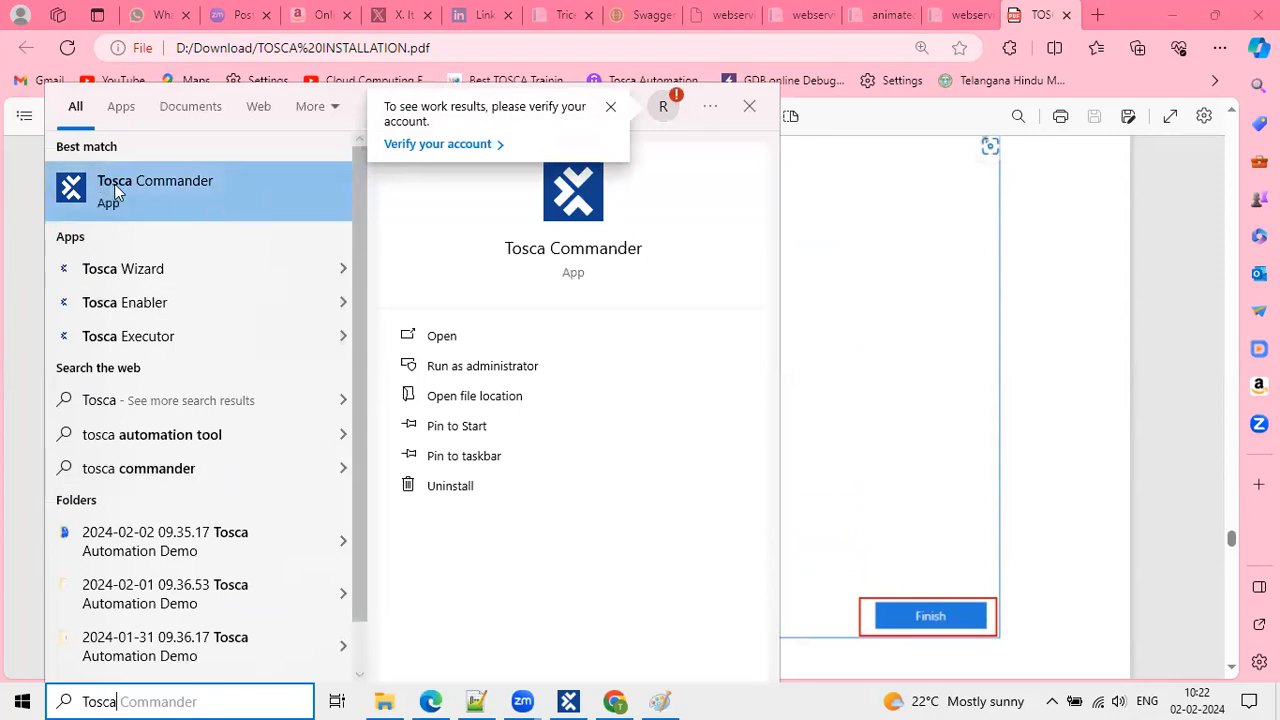
click(896, 345)
Highlight the word ANYDESK in the DOWNLOAD ANYDESK heading on page 13.
scroll(758, 476, down, 5)
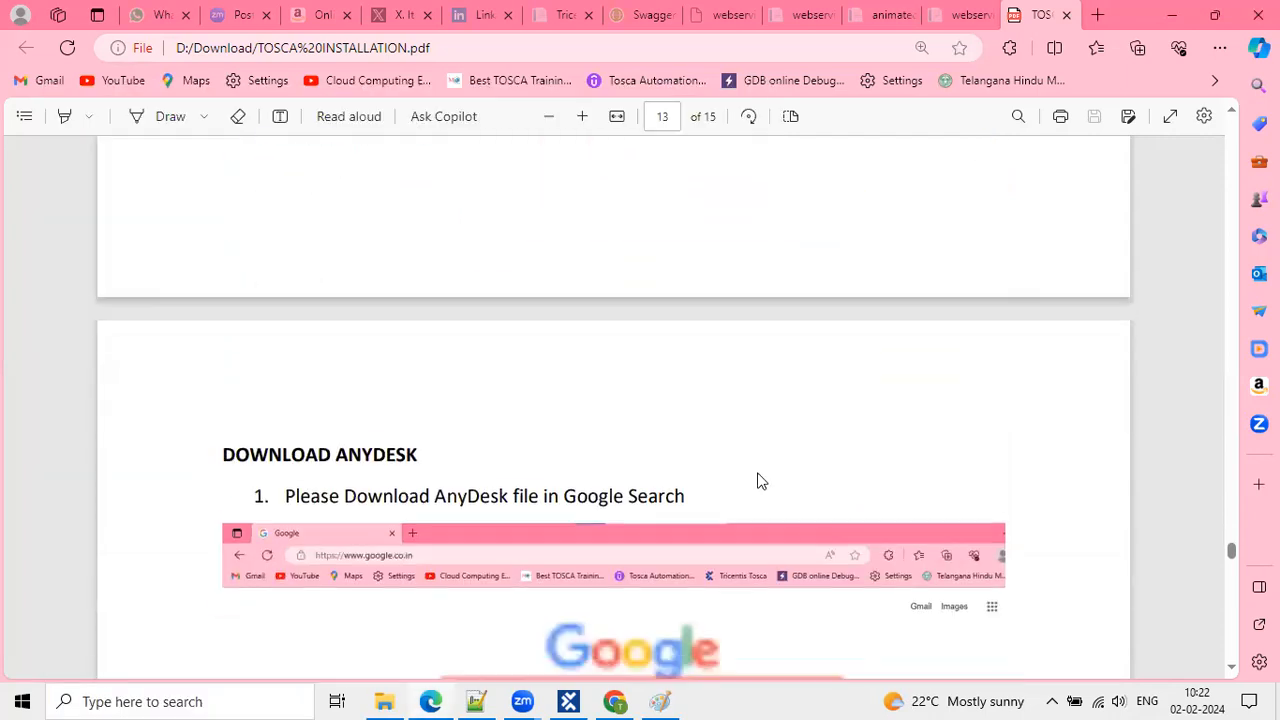
scroll(757, 472, down, 2)
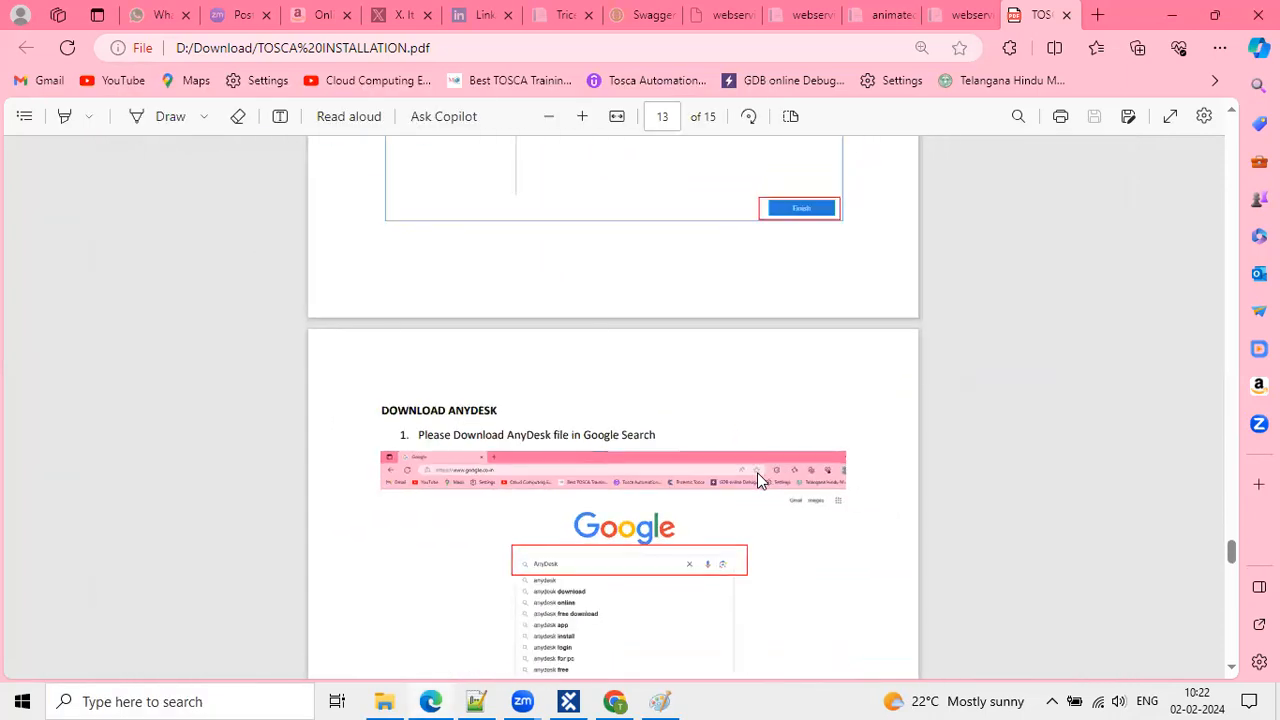
scroll(757, 474, up, 2)
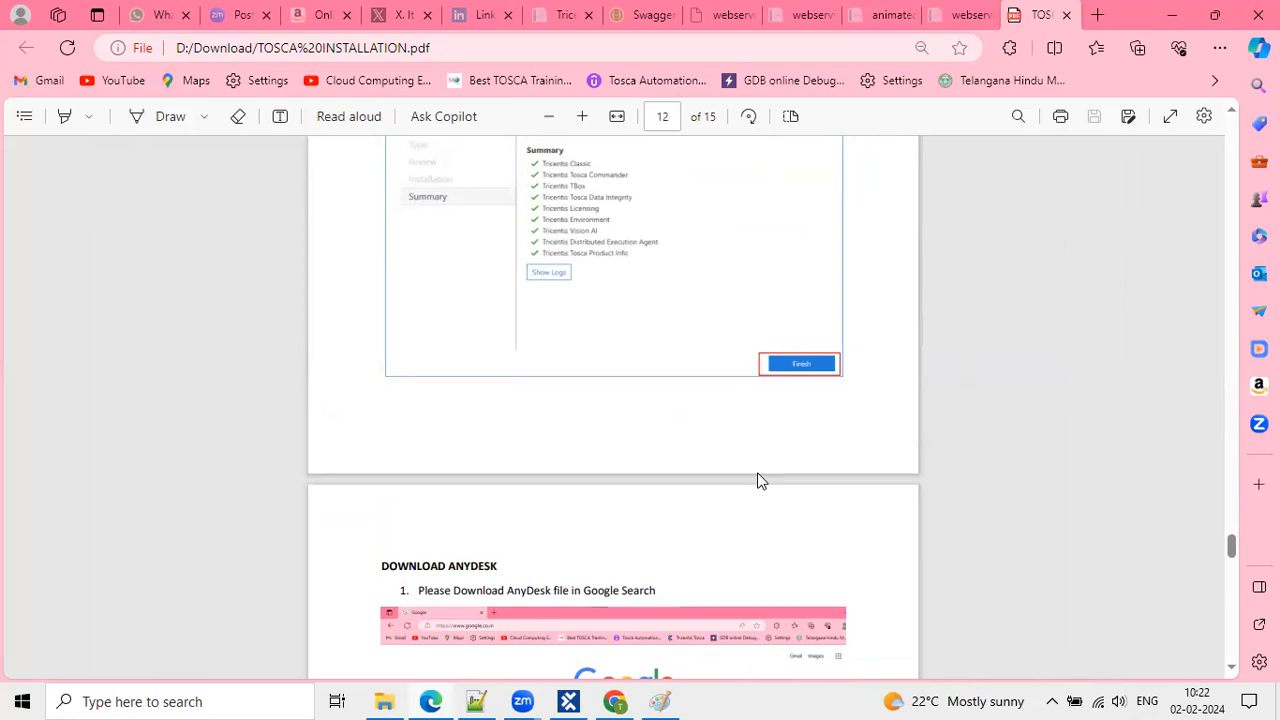
scroll(656, 504, down, 3)
ctrl+scroll(656, 504, up, 3)
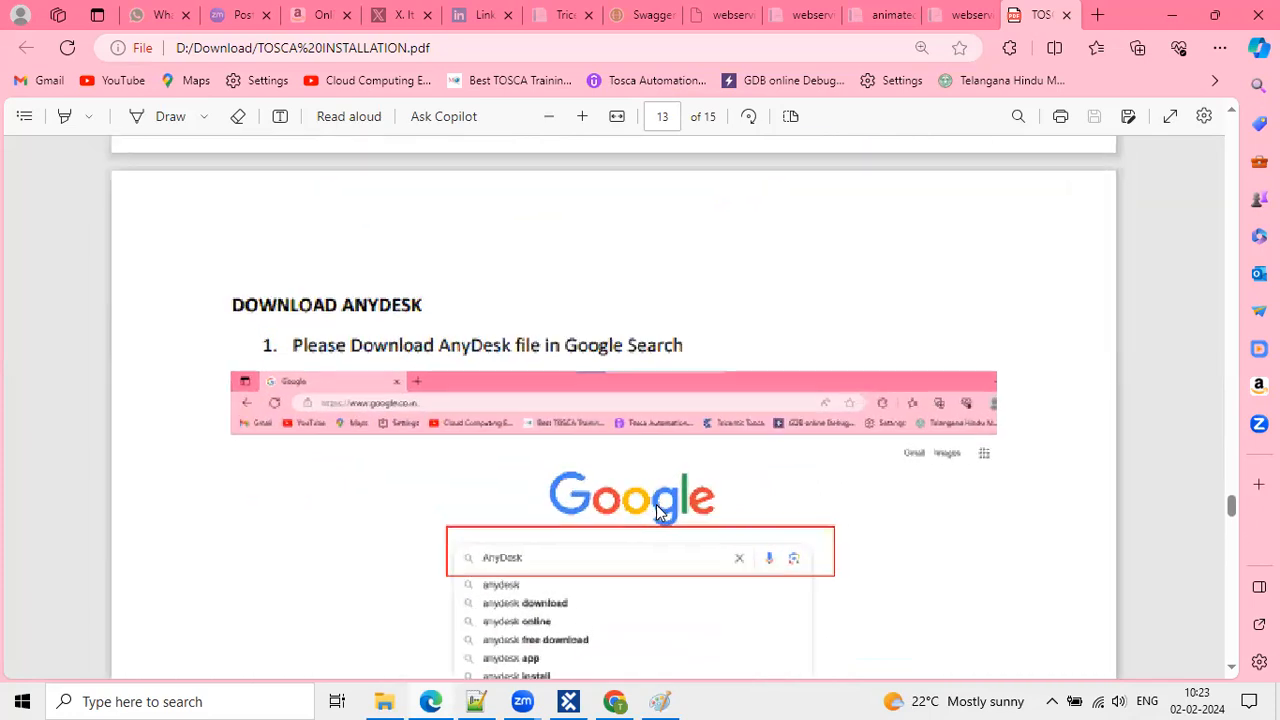
double_click(352, 298)
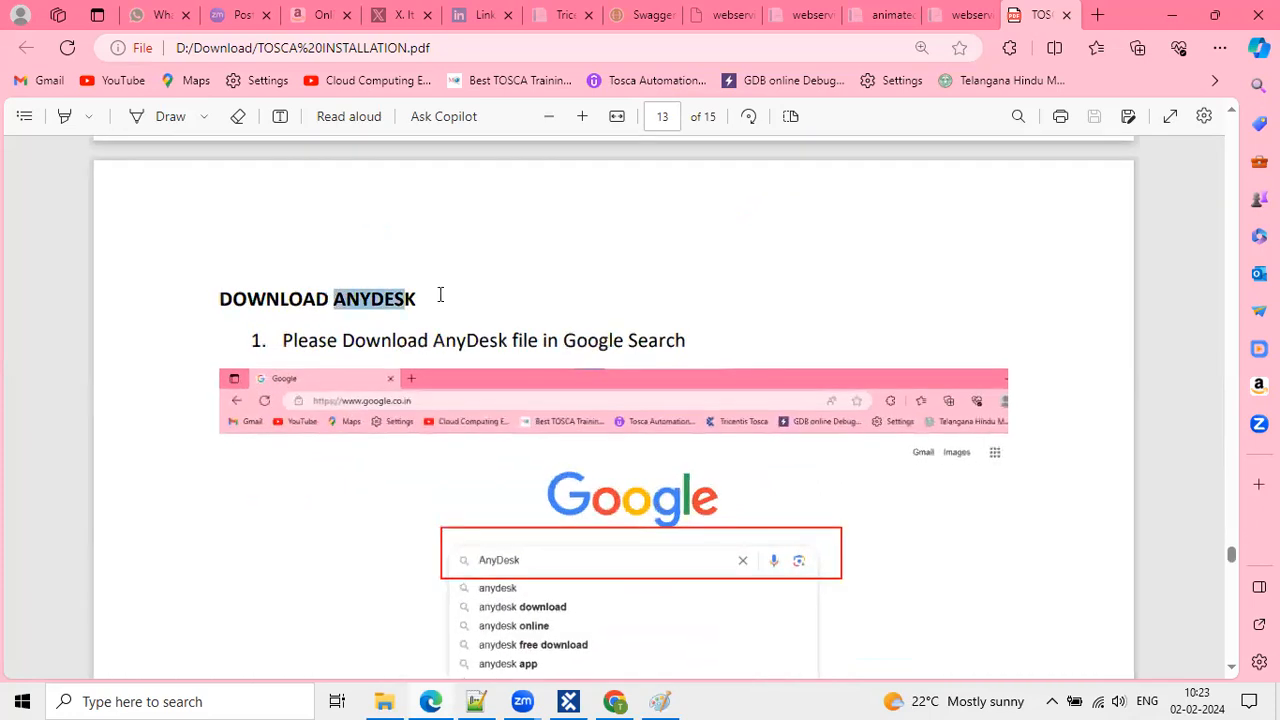
Scroll through pages 13–15 to step 7, sharing the AnyDesk address with Management.
ctrl+scroll(444, 311, down, 1)
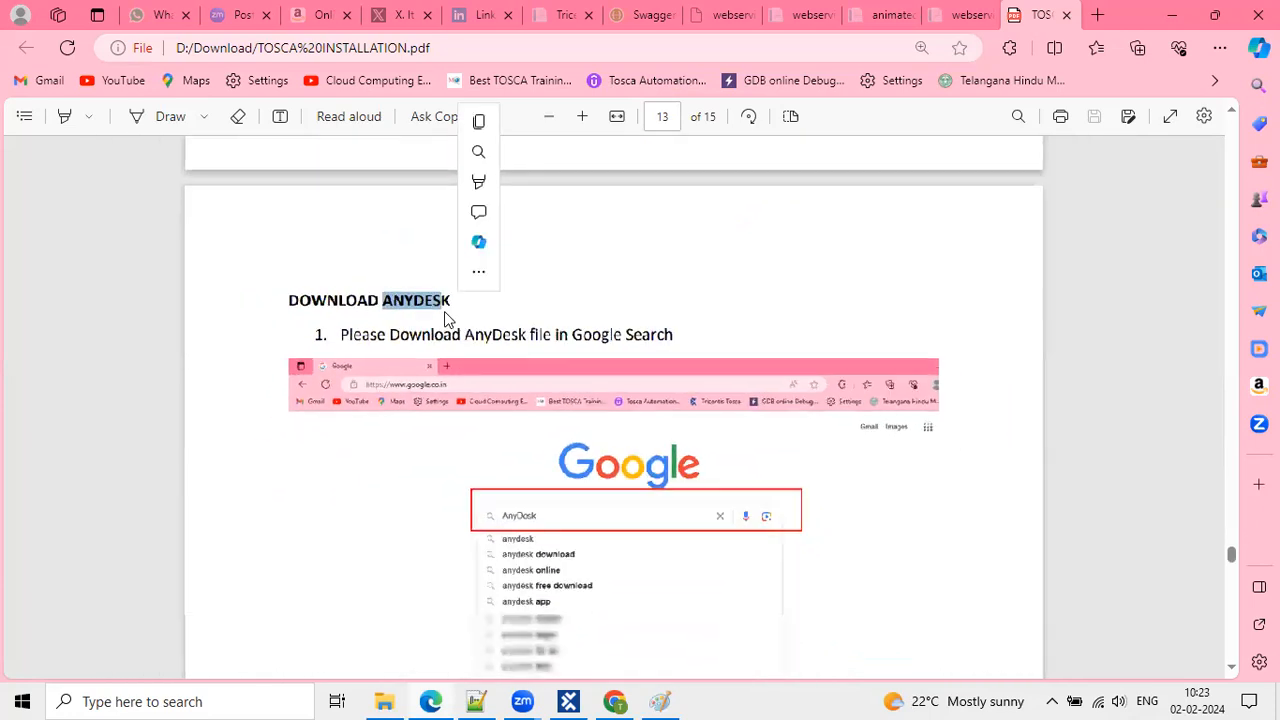
ctrl+scroll(445, 312, down, 1)
scroll(543, 423, down, 1)
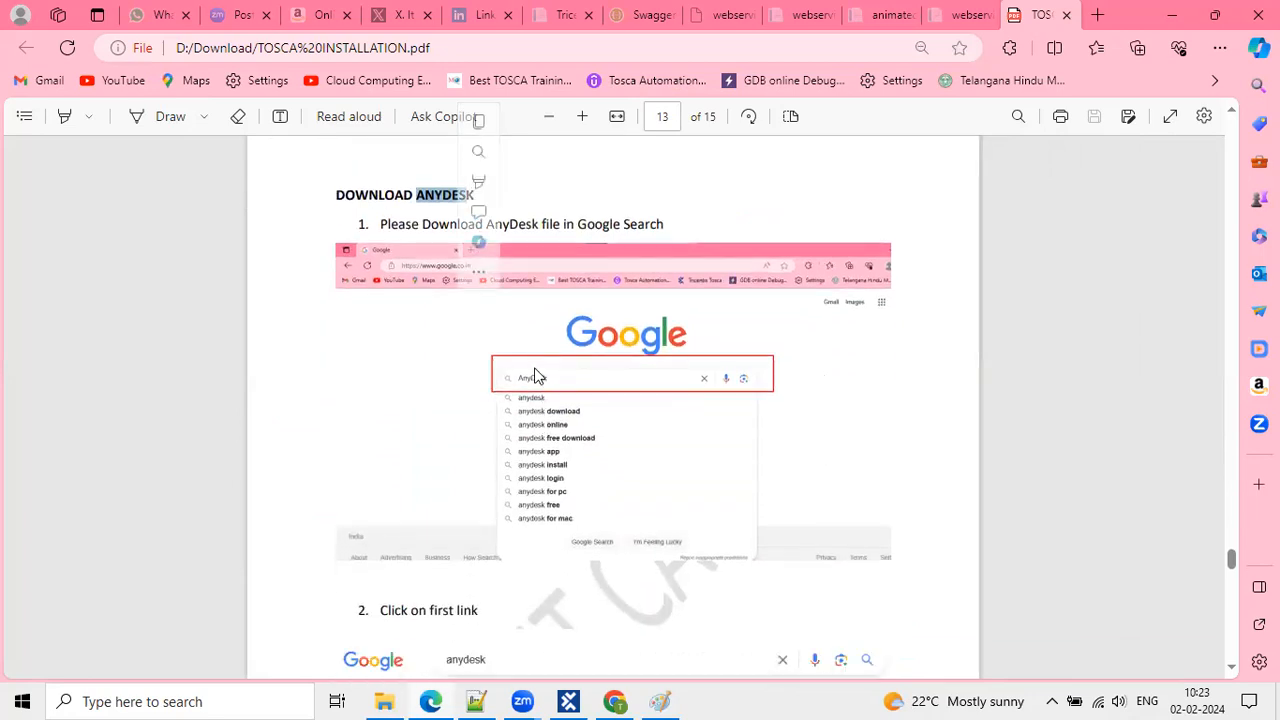
scroll(535, 376, down, 3)
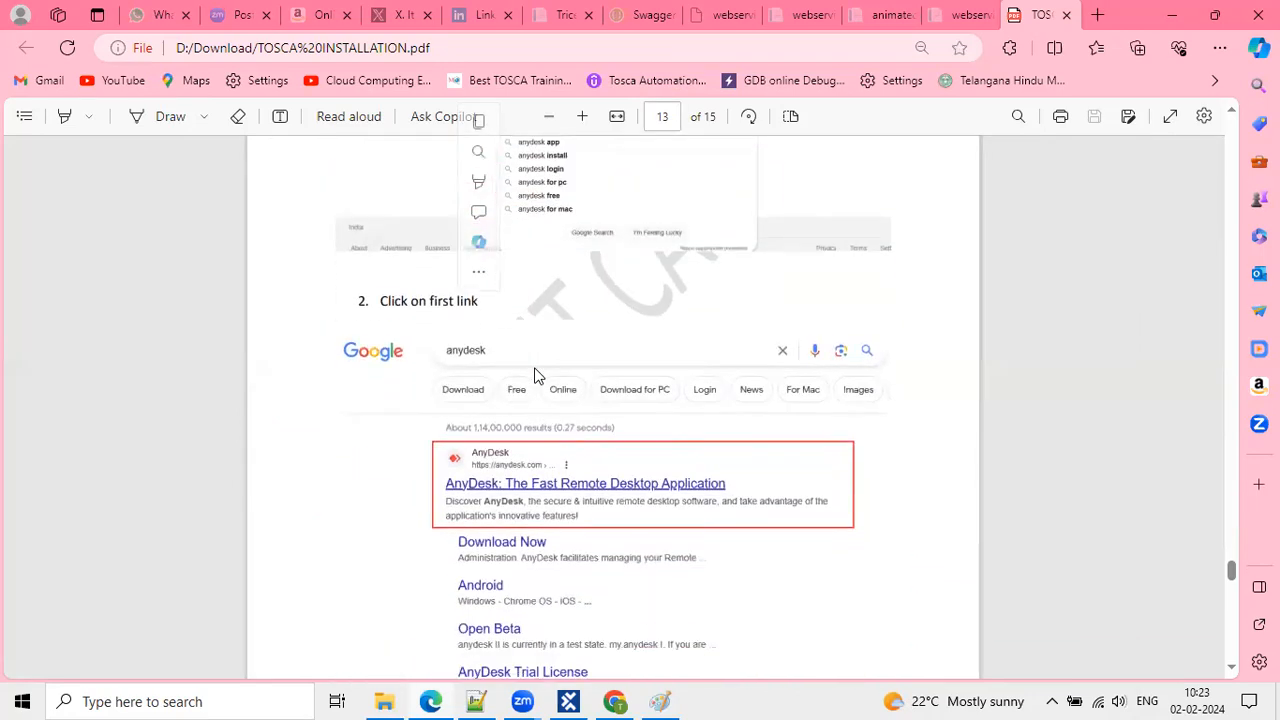
scroll(591, 651, down, 4)
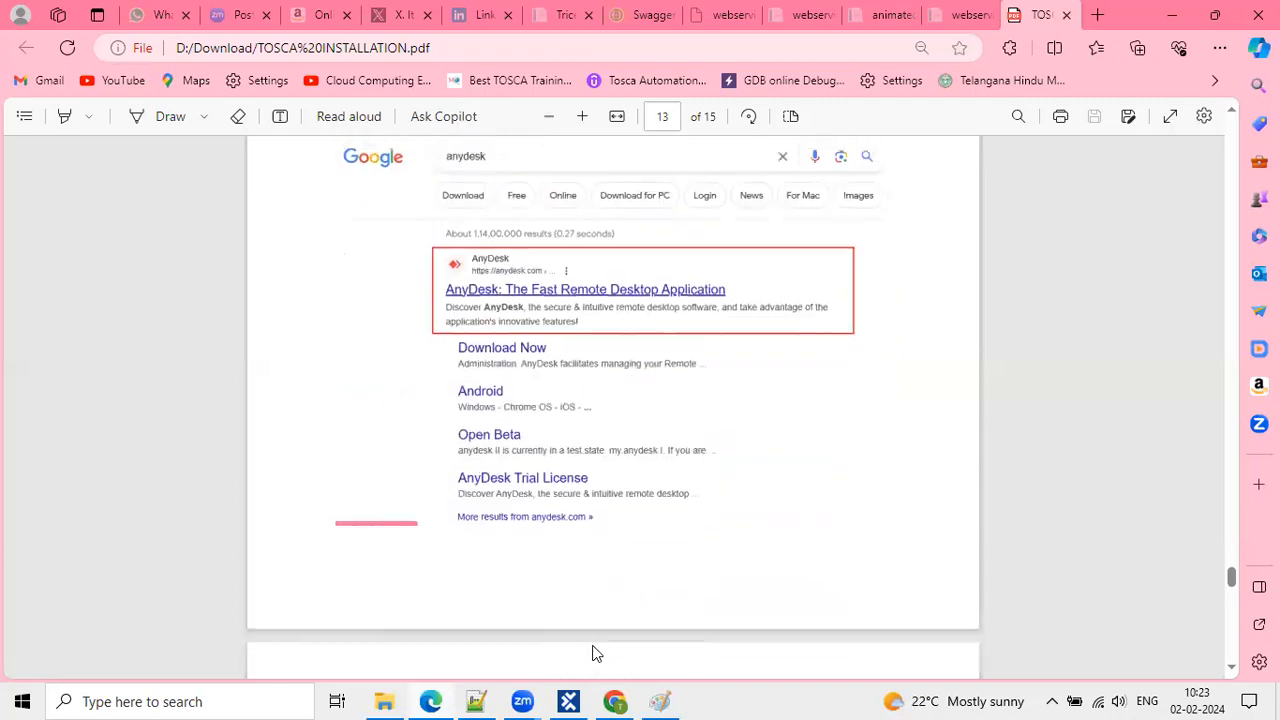
scroll(592, 652, down, 9)
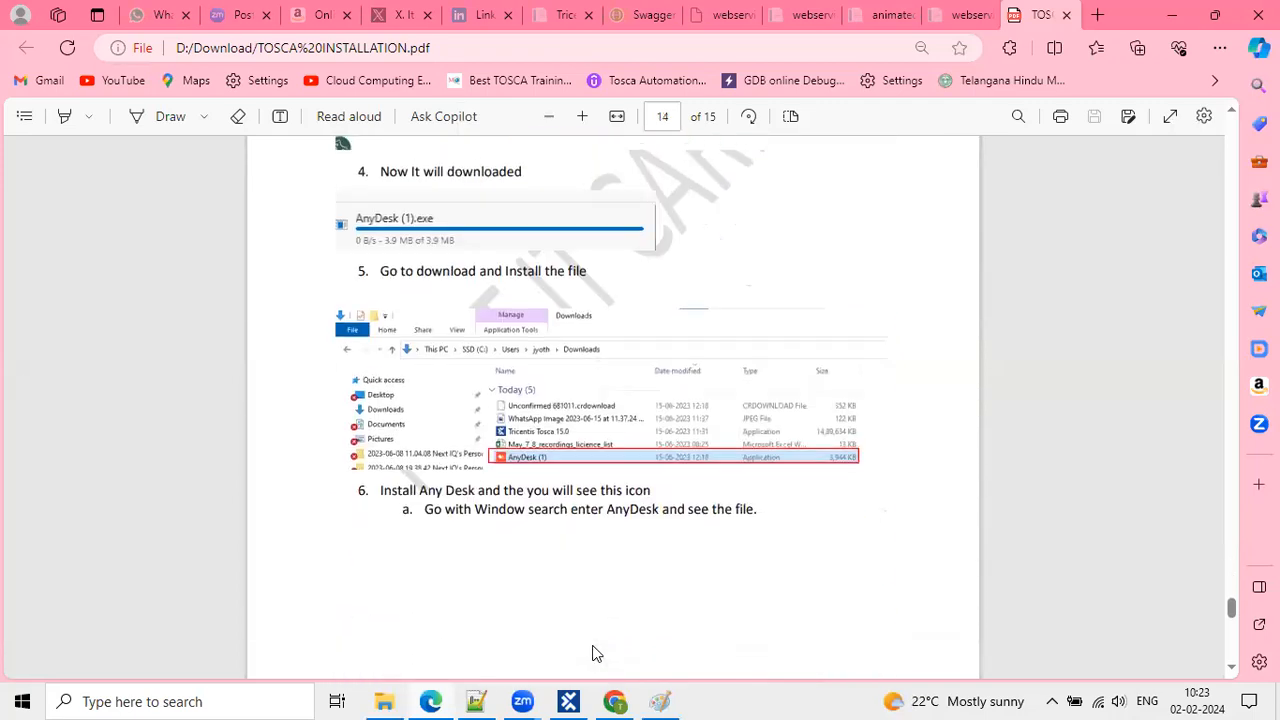
scroll(592, 652, down, 8)
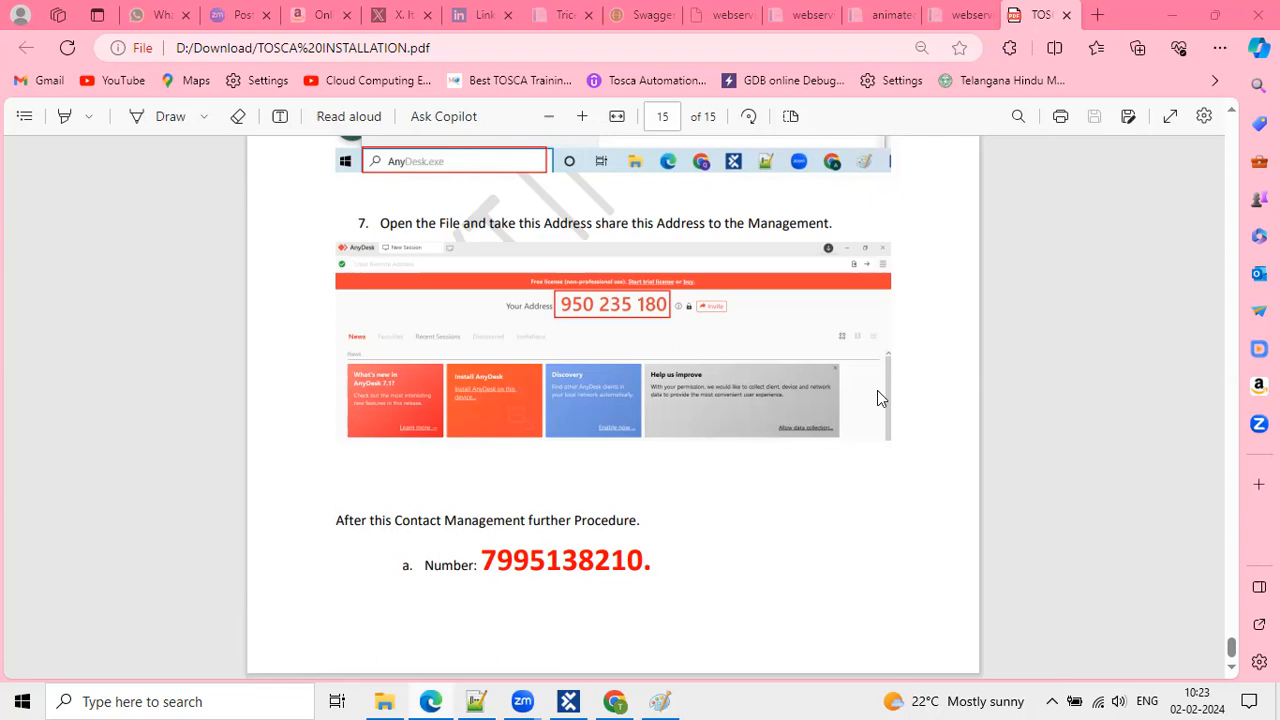
Scroll the TOSCA INSTALLATION guide up from page 15 to its title page, 1 of 15.
scroll(877, 392, up, 15)
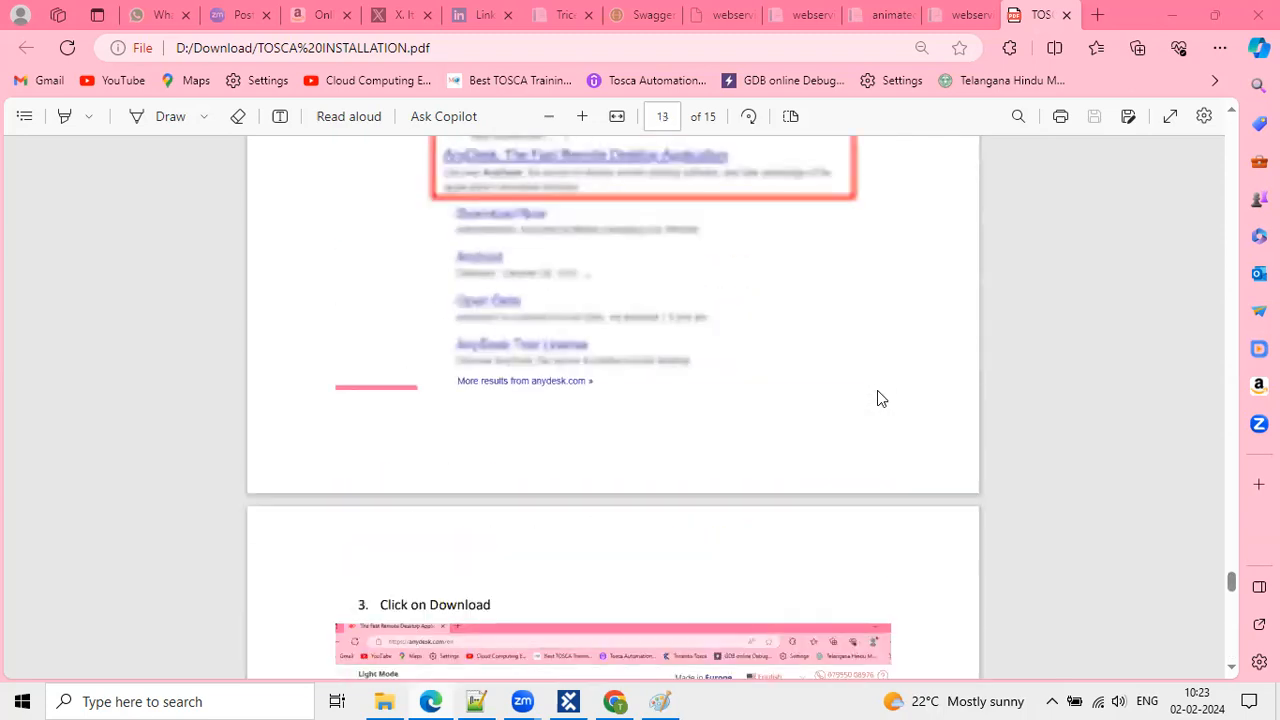
scroll(877, 392, up, 15)
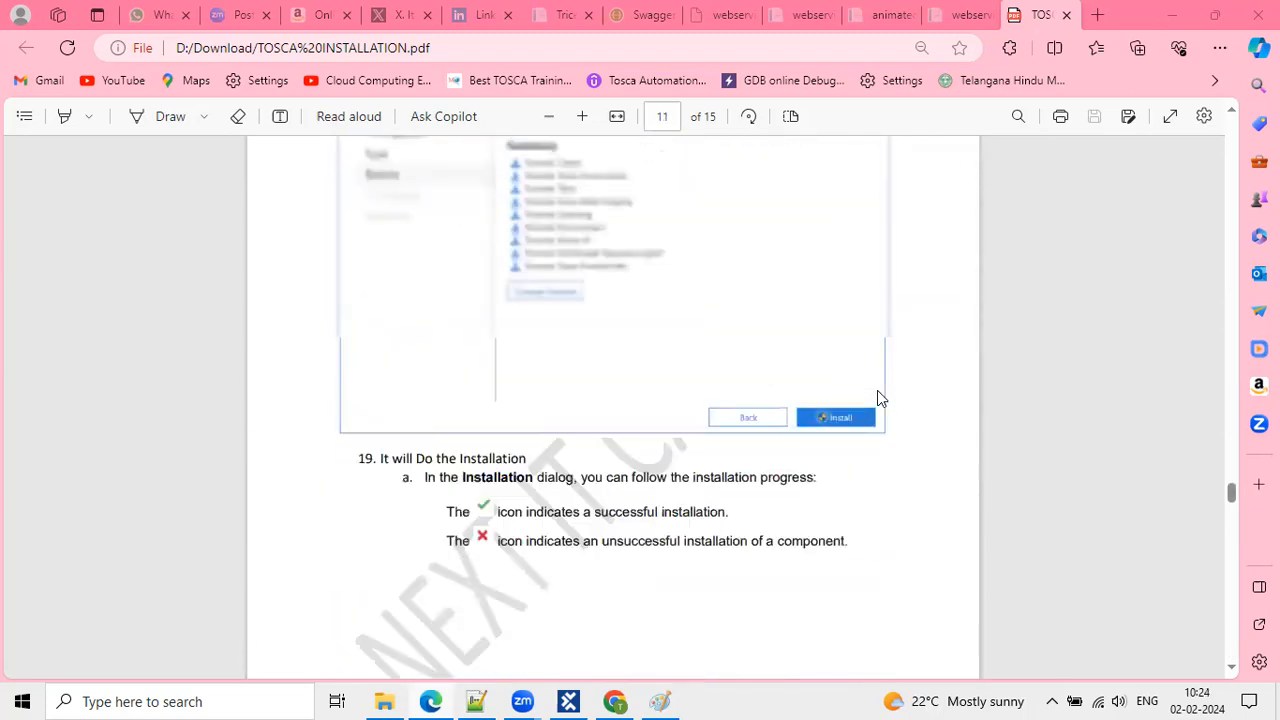
scroll(877, 398, up, 15)
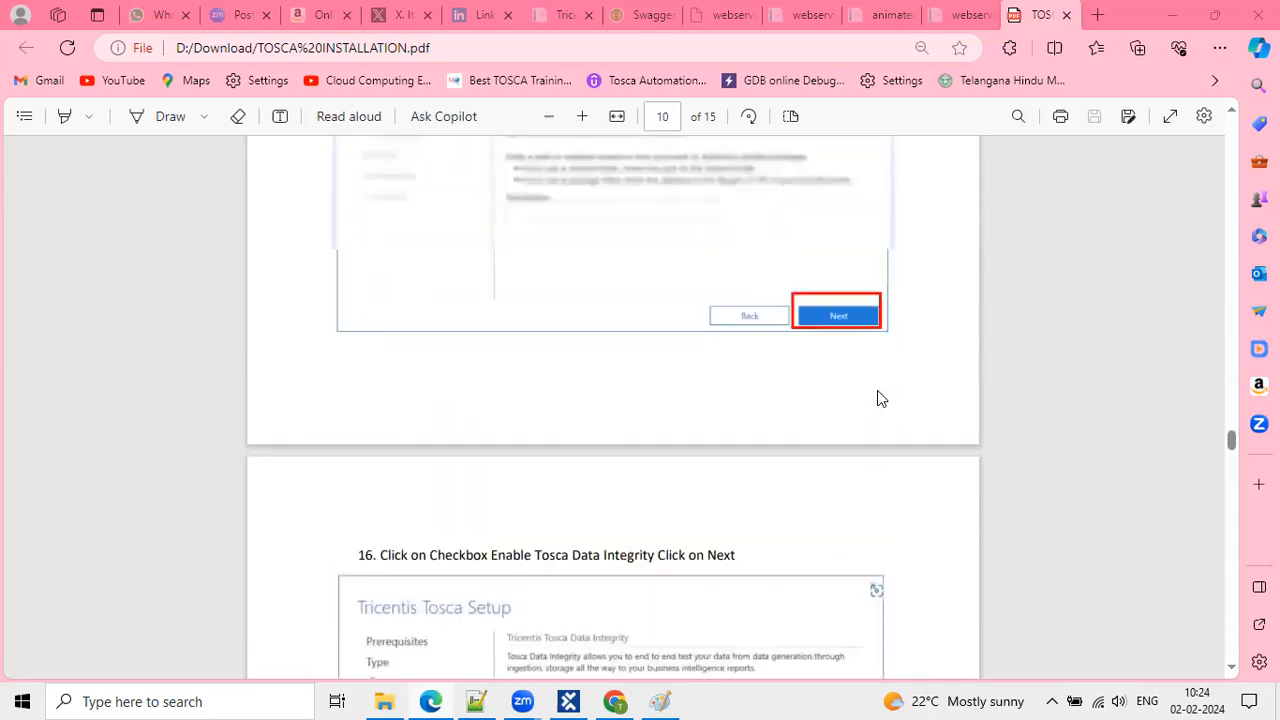
scroll(877, 398, up, 10)
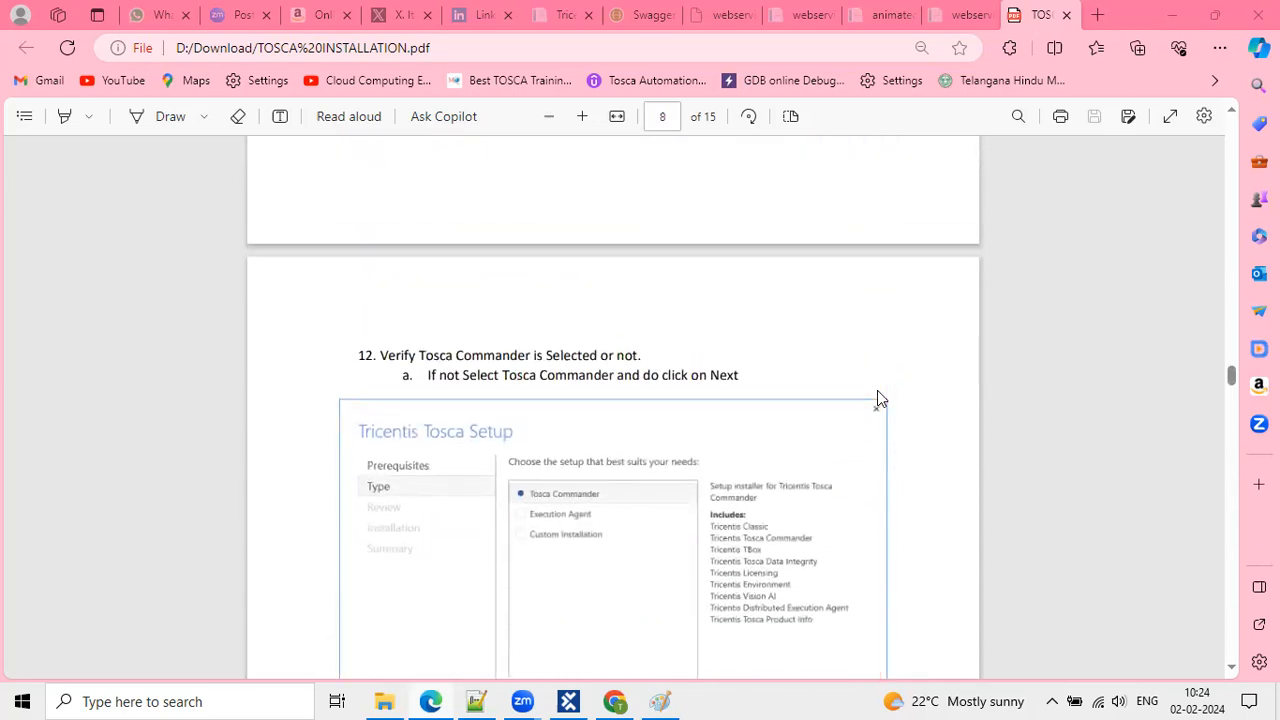
ctrl+scroll(877, 398, up, 1)
scroll(877, 392, up, 15)
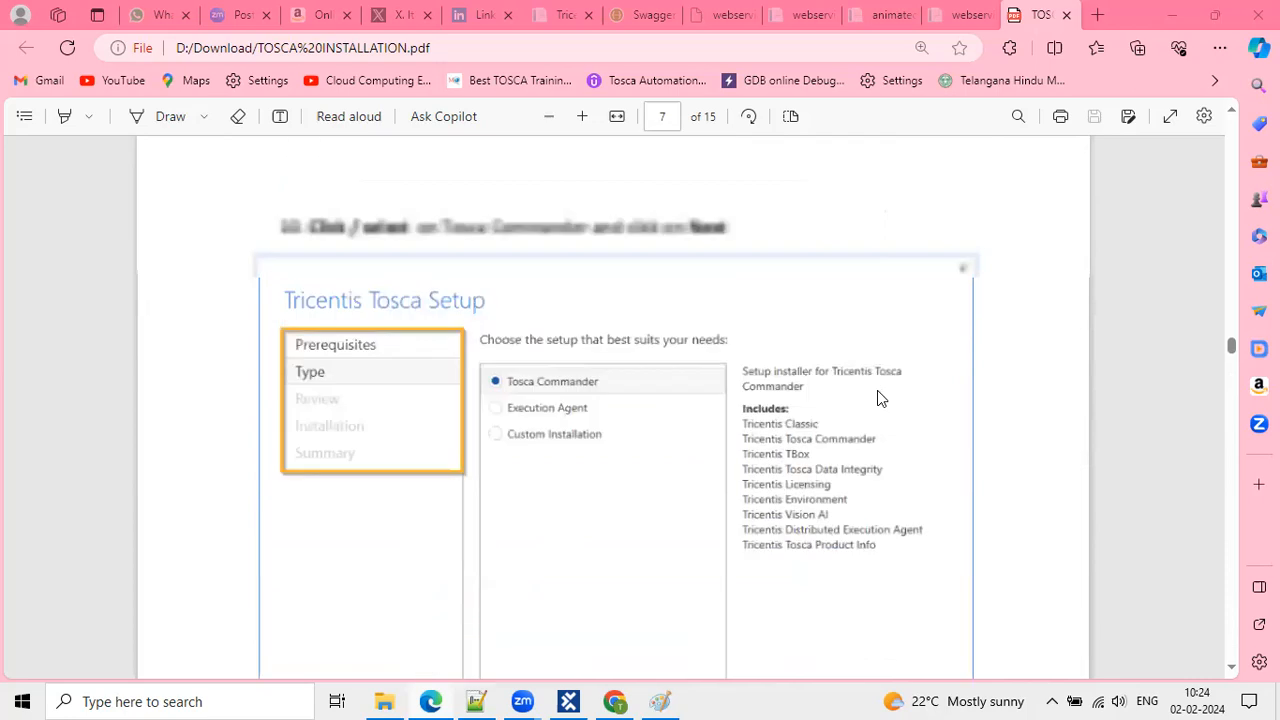
scroll(877, 398, up, 10)
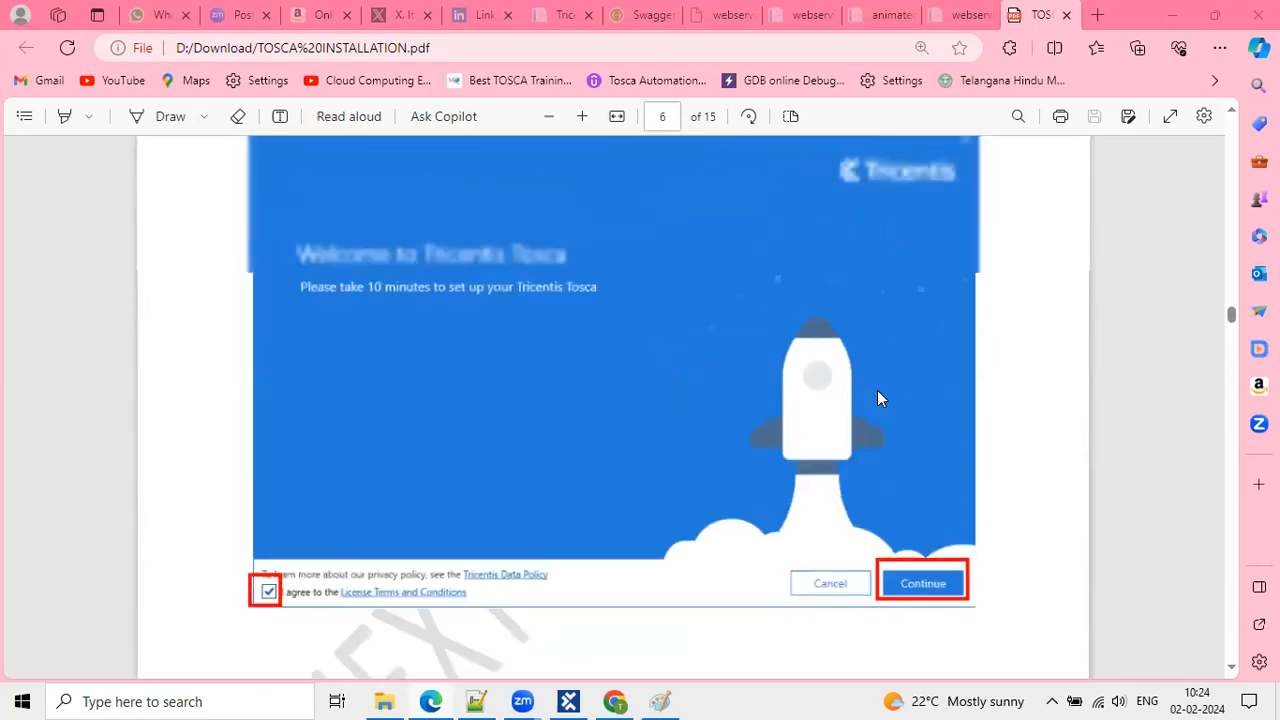
scroll(901, 261, up, 10)
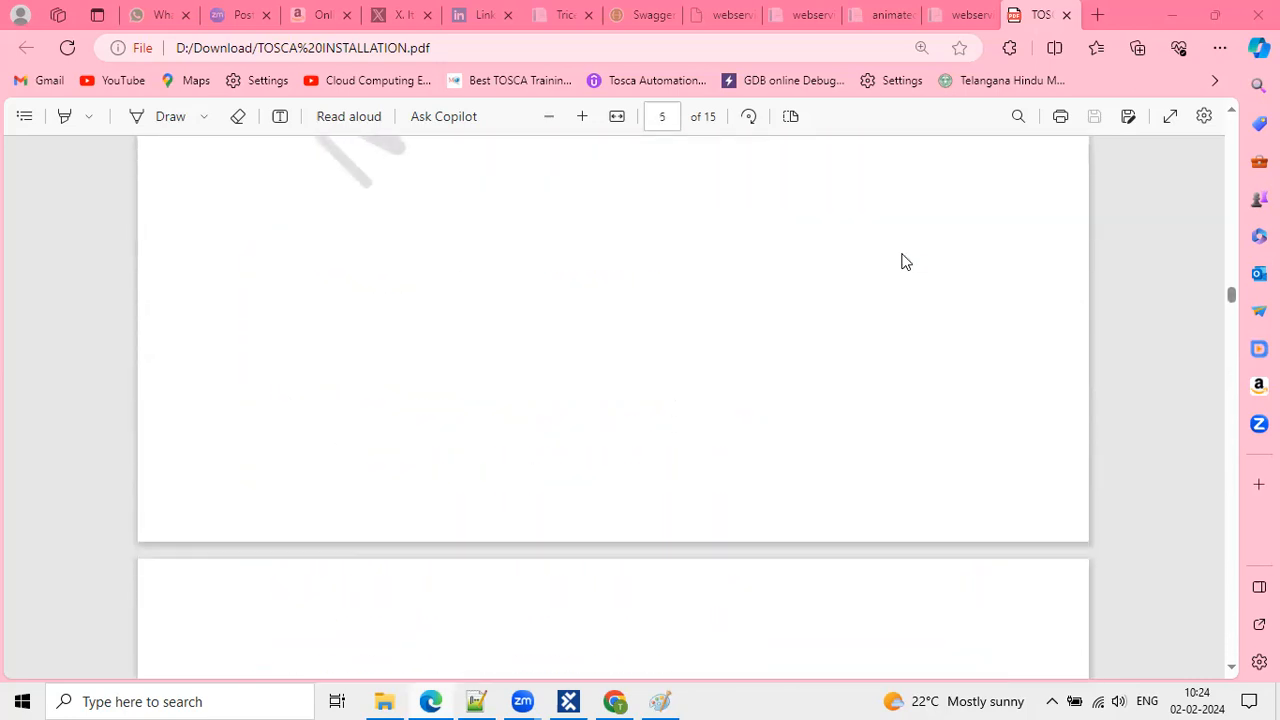
scroll(901, 261, up, 8)
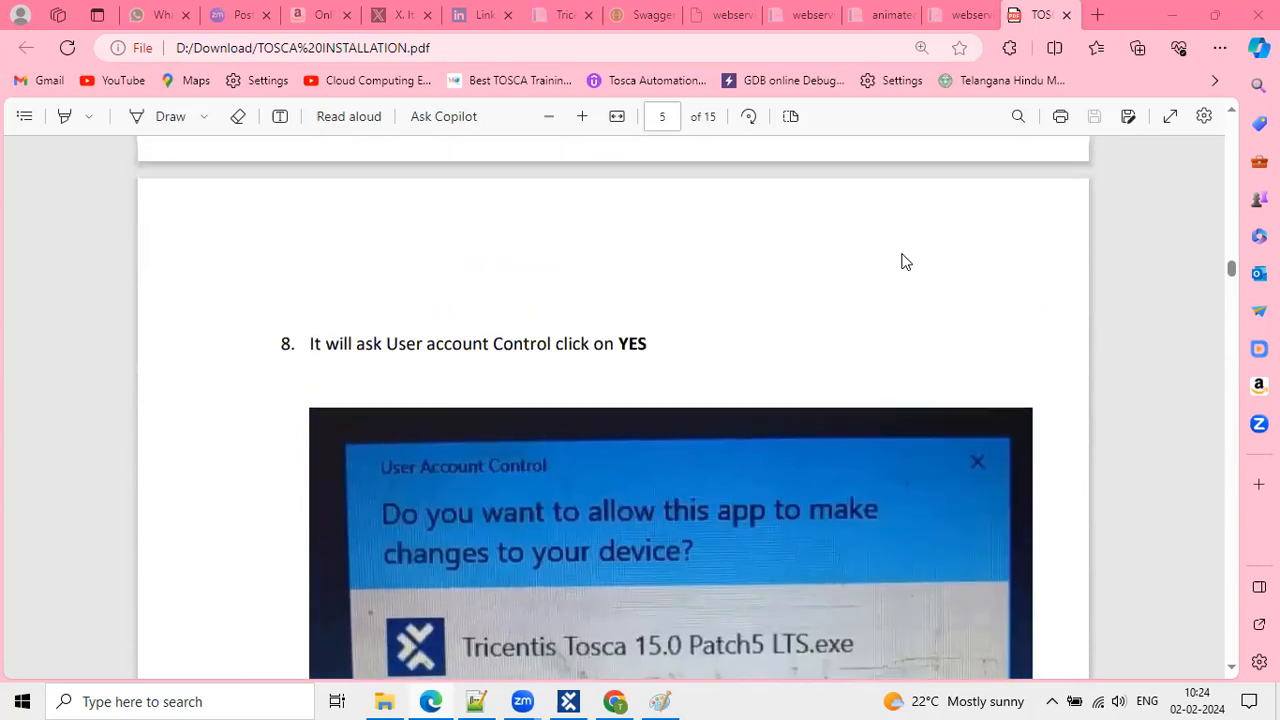
scroll(746, 283, up, 8)
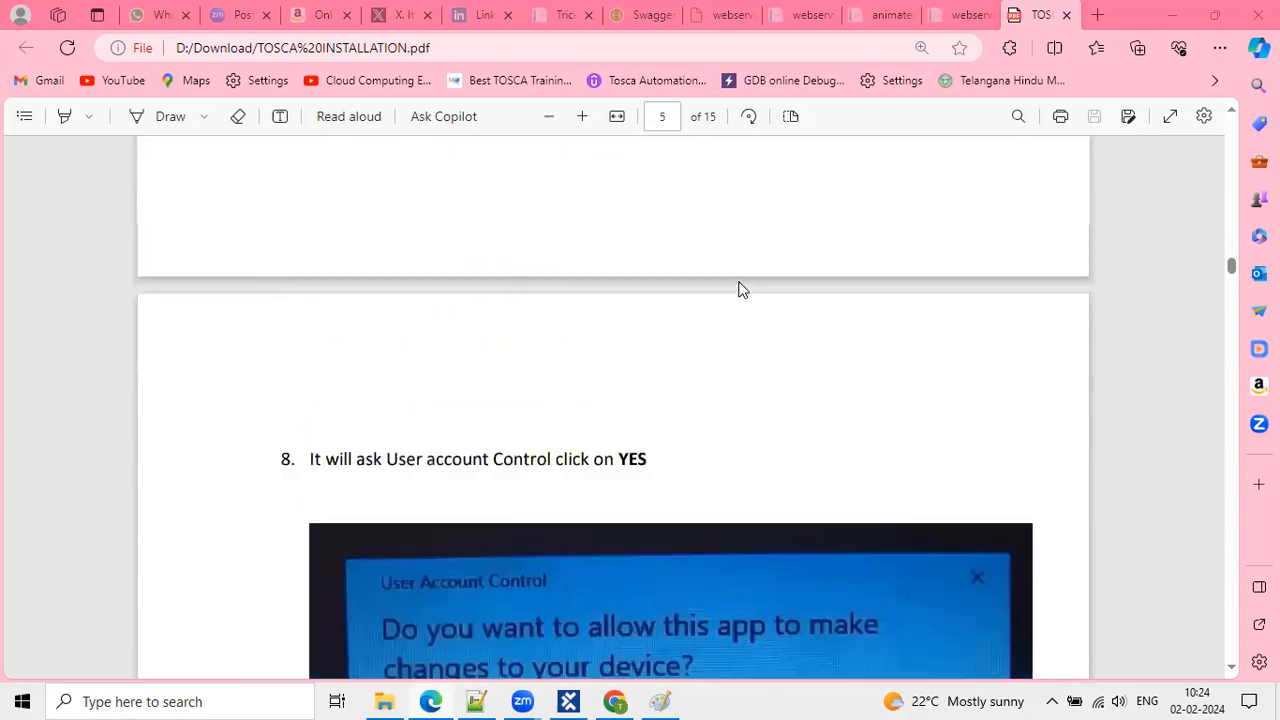
scroll(742, 290, up, 2)
scroll(742, 290, down, 4)
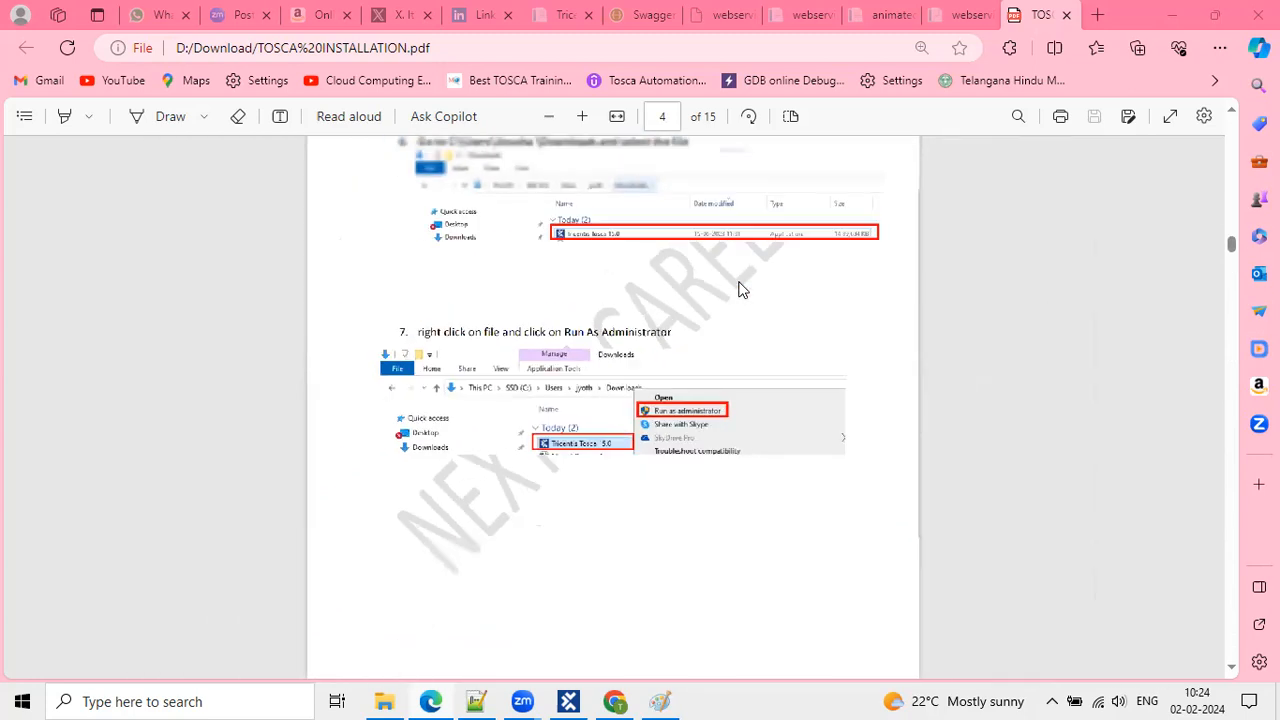
scroll(742, 290, up, 3)
scroll(742, 290, up, 1)
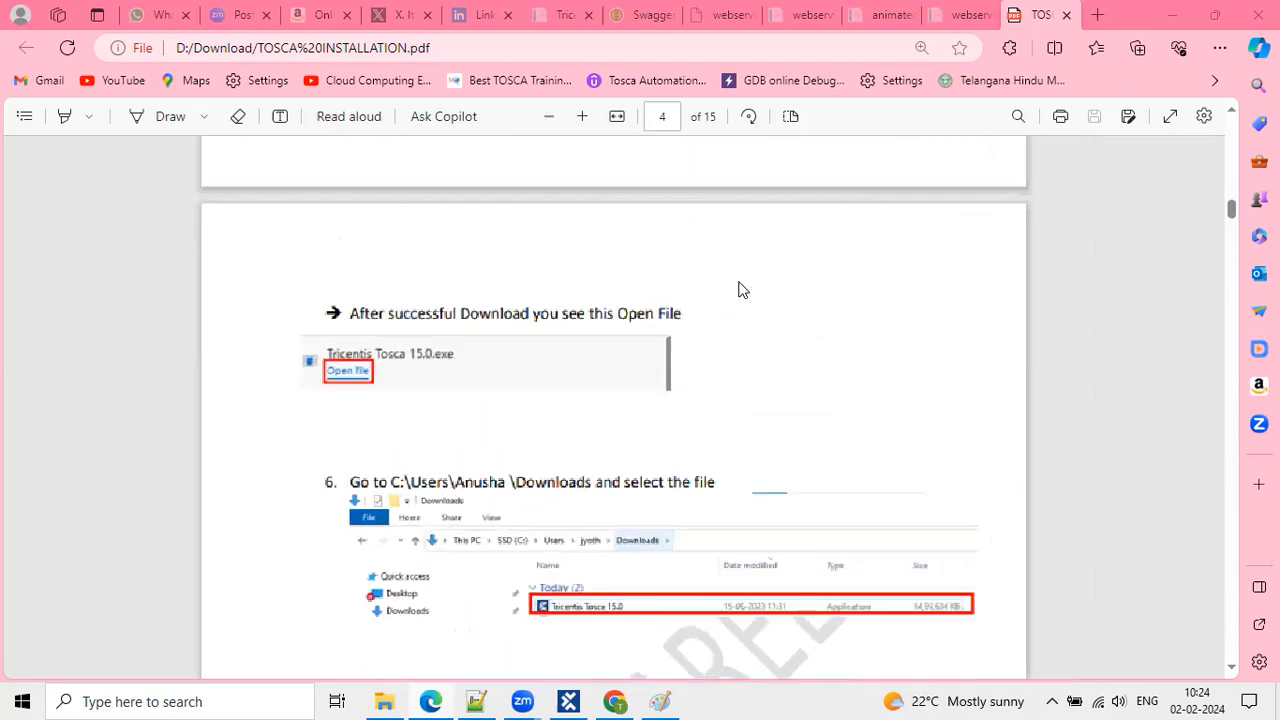
scroll(742, 290, up, 7)
scroll(740, 288, up, 8)
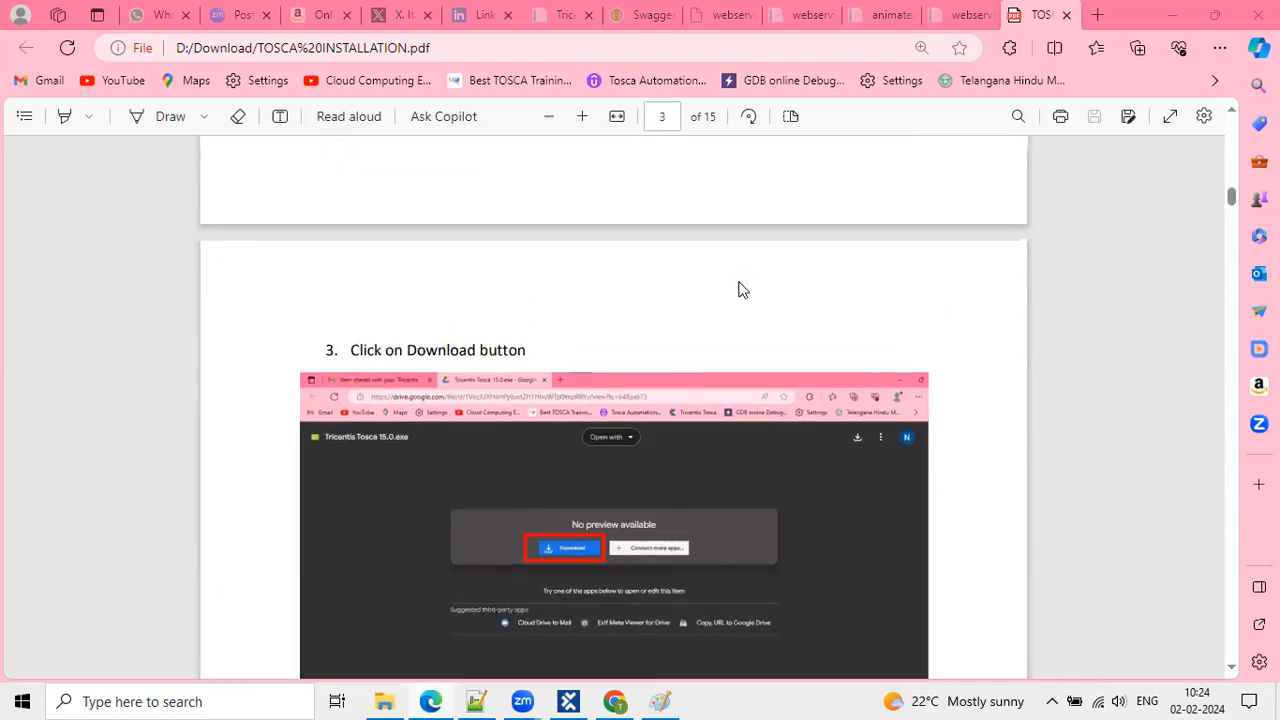
scroll(740, 288, up, 10)
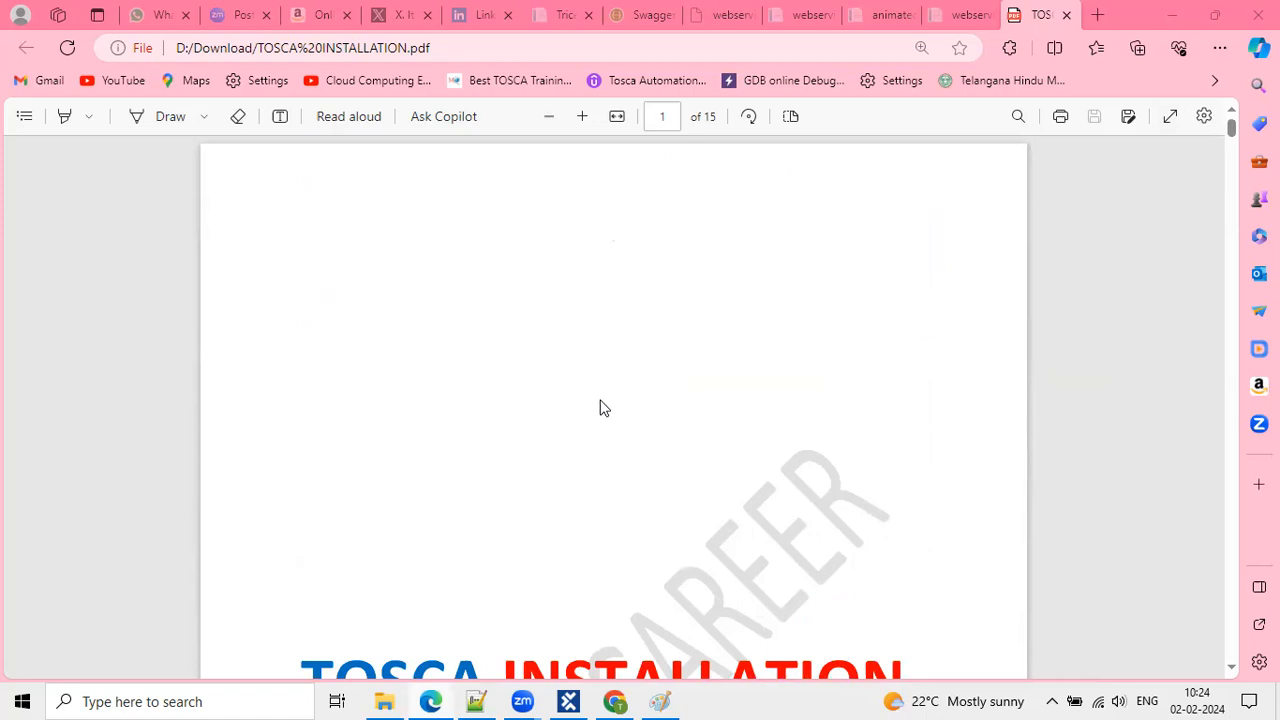
scroll(603, 428, down, 2)
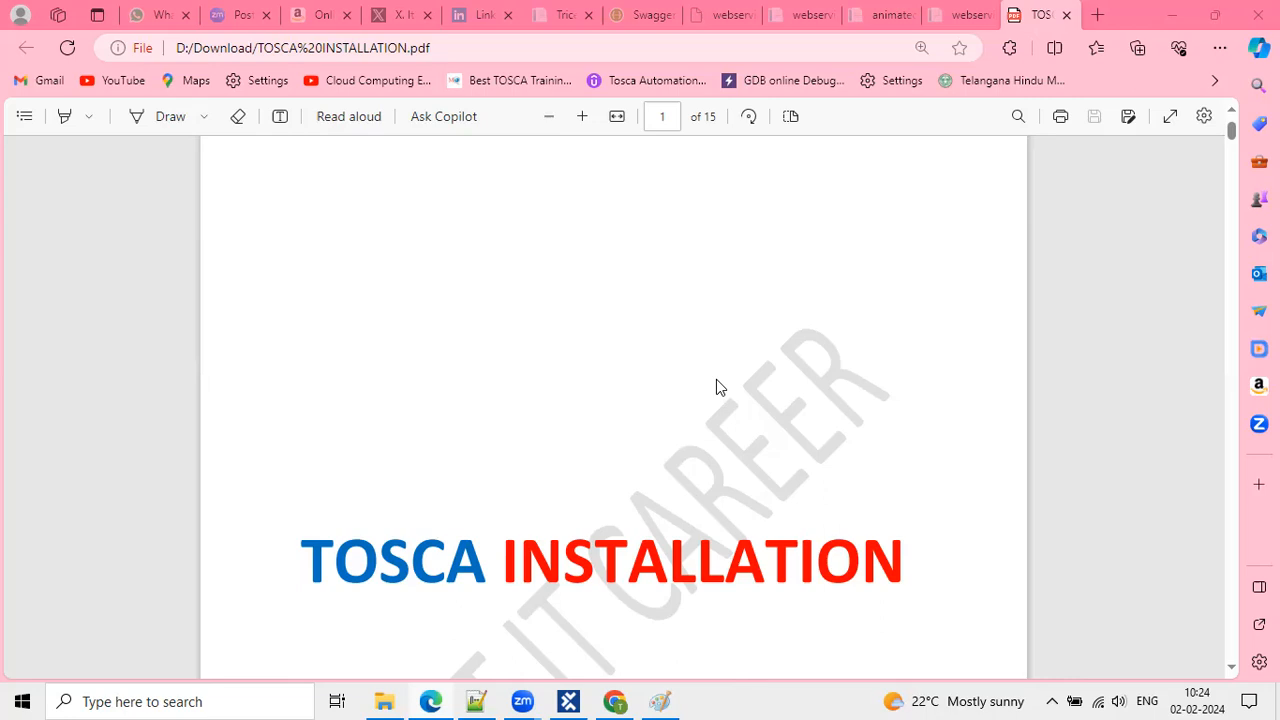
key(XF86AudioRaiseVolume)
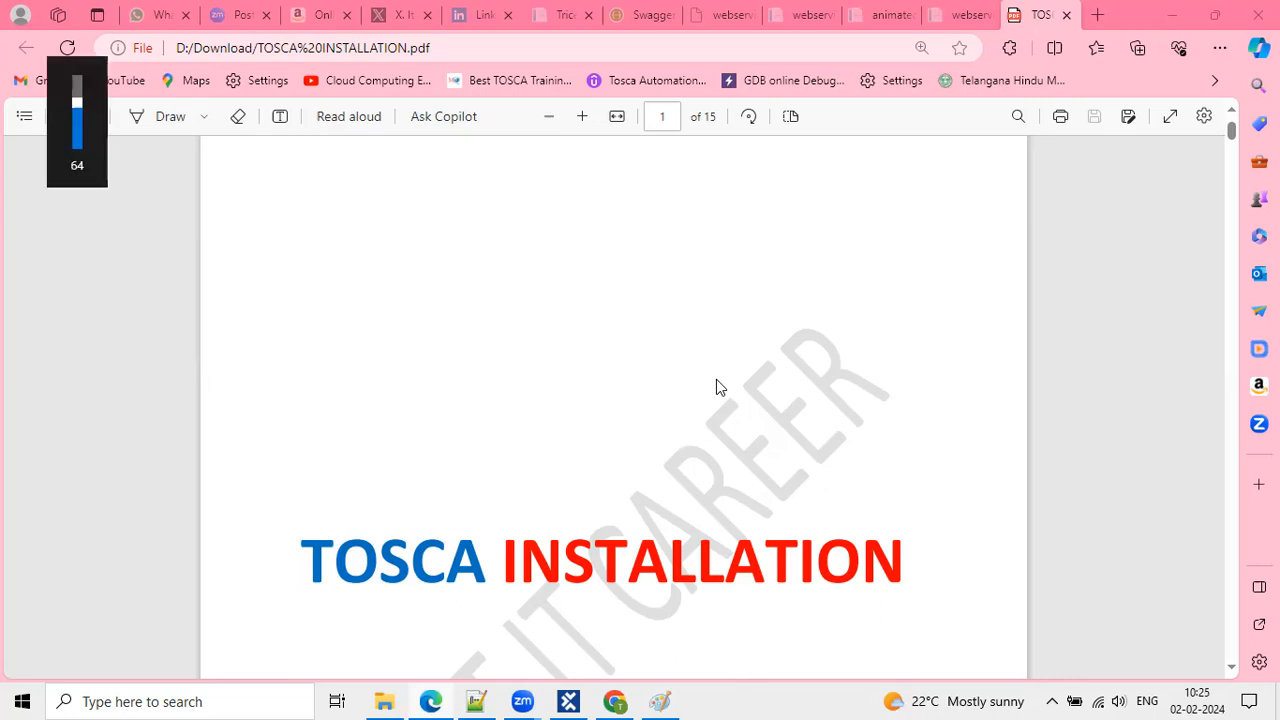
key(XF86AudioRaiseVolume)
key(XF86AudioRaiseVolume)
key(XF86AudioRaiseVolume)
key(XF86AudioRaiseVolume)
key(XF86AudioRaiseVolume)
key(XF86AudioRaiseVolume)
key(XF86AudioRaiseVolume)
key(XF86AudioRaiseVolume)
key(XF86AudioRaiseVolume)
key(XF86AudioRaiseVolume)
key(XF86AudioRaiseVolume)
key(XF86AudioRaiseVolume)
key(XF86AudioRaiseVolume)
key(XF86AudioRaiseVolume)
key(XF86AudioRaiseVolume)
key(XF86AudioRaiseVolume)
key(XF86AudioRaiseVolume)
key(XF86AudioRaiseVolume)
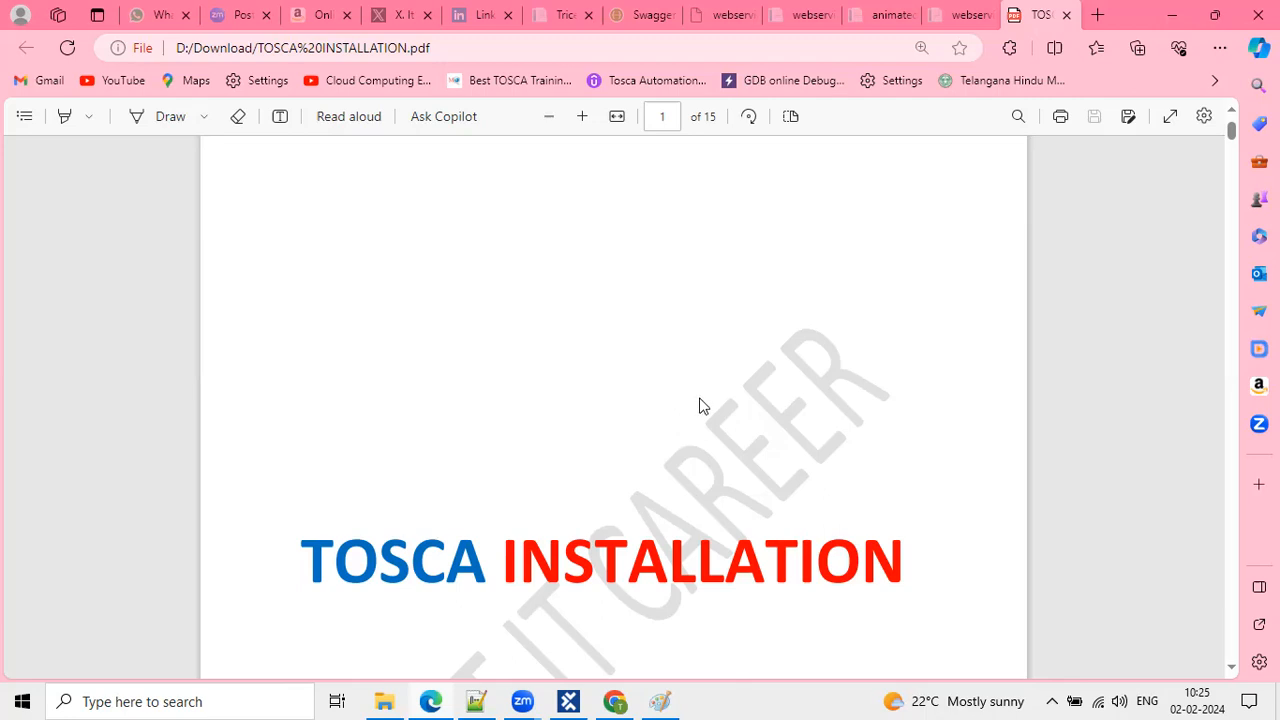
scroll(700, 398, down, 1)
scroll(700, 399, down, 2)
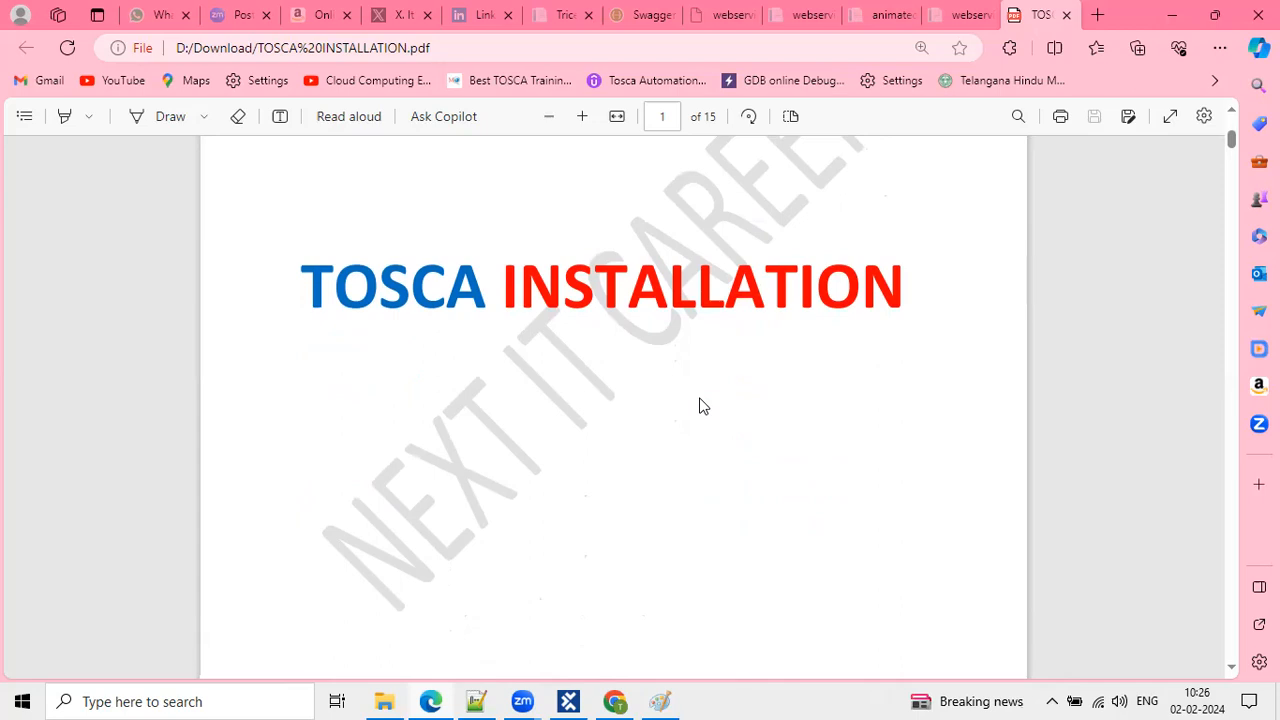
scroll(700, 405, up, 1)
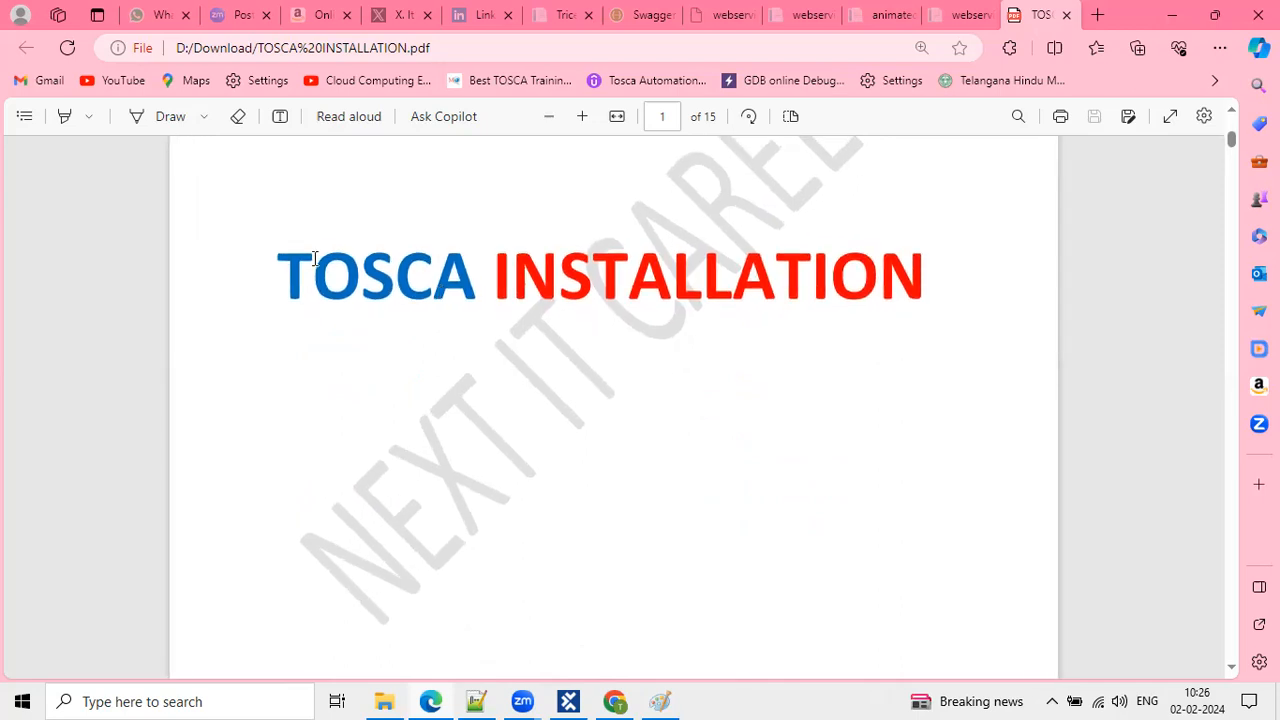
drag(278, 258, 918, 255)
click(531, 284)
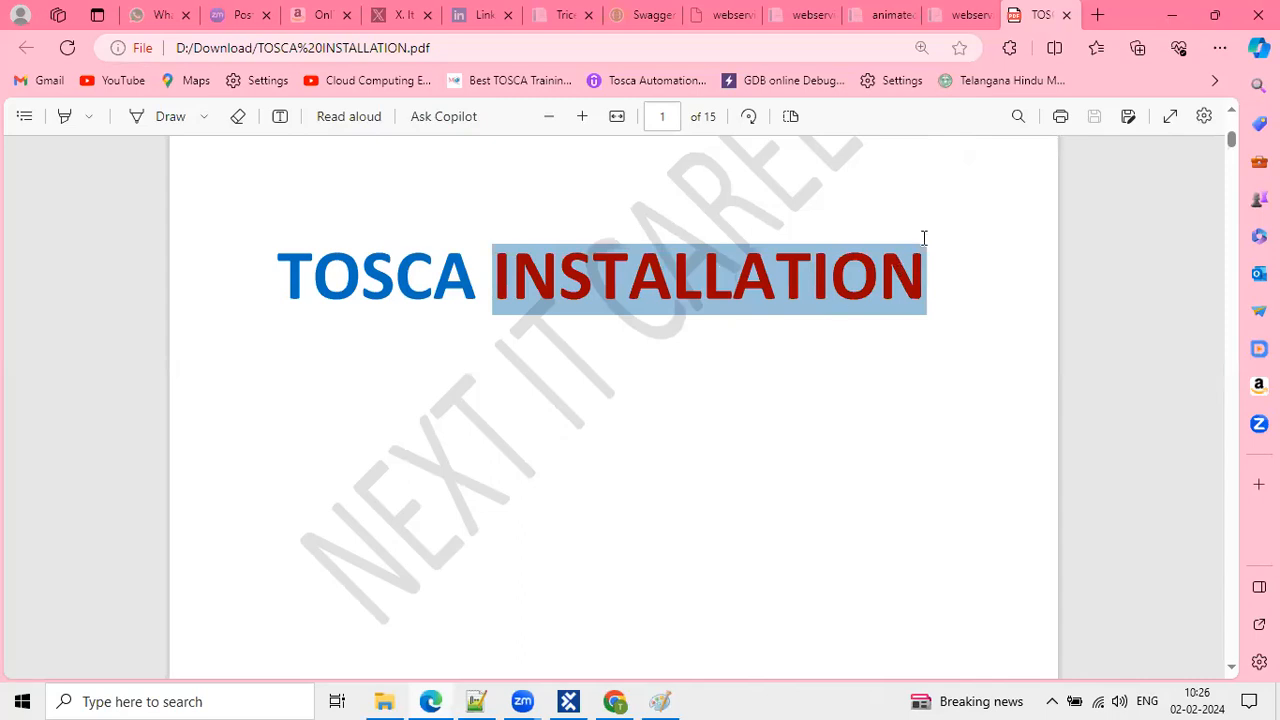
click(830, 206)
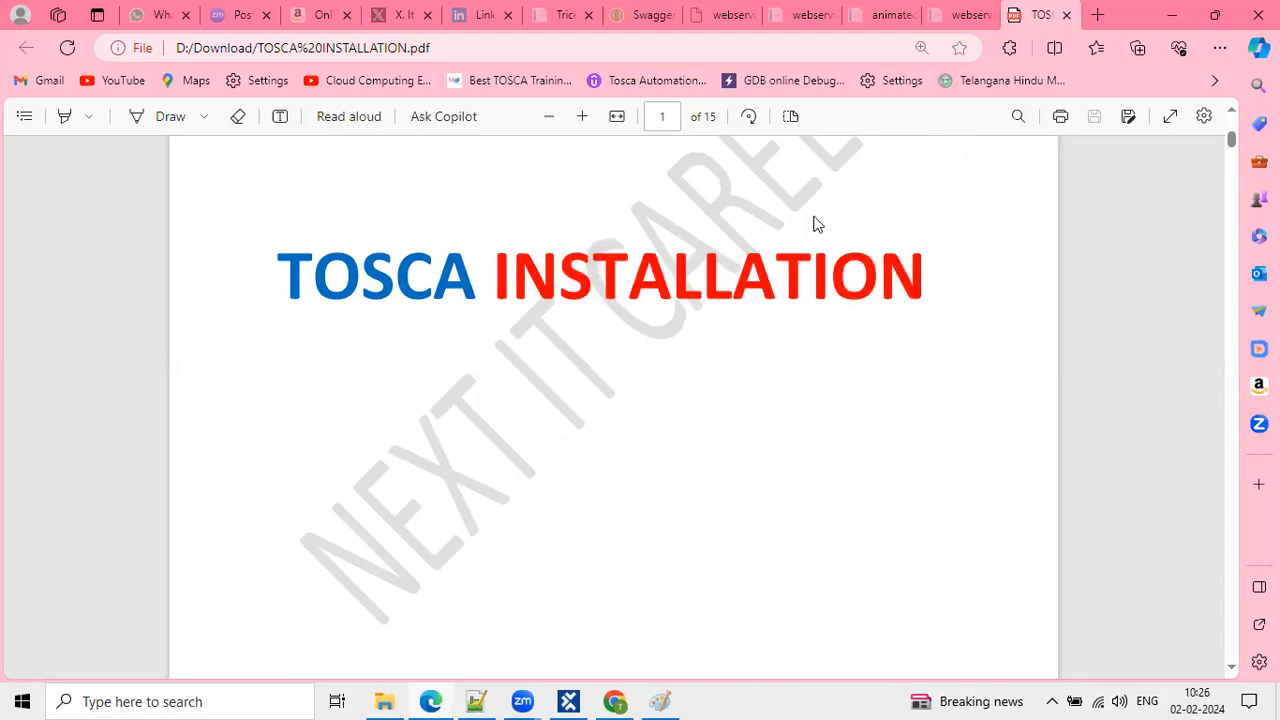
double_click(768, 268)
right_click(767, 262)
click(518, 271)
drag(275, 262, 470, 285)
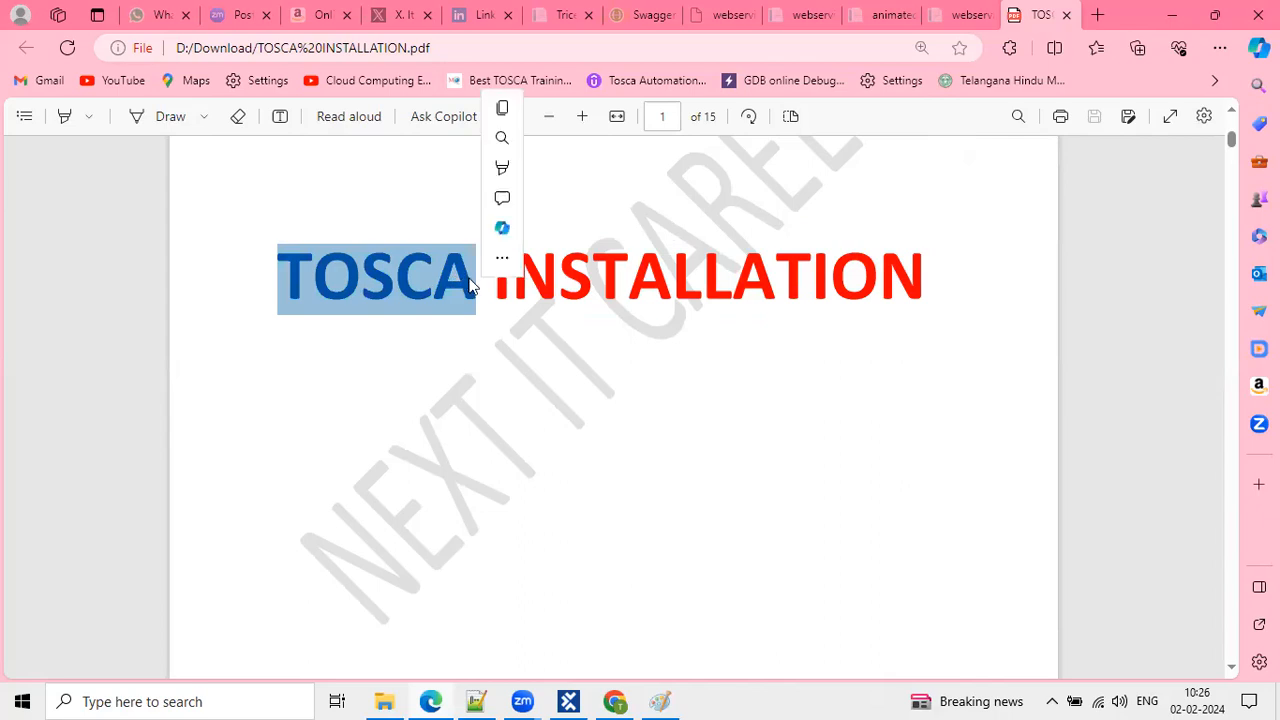
click(564, 285)
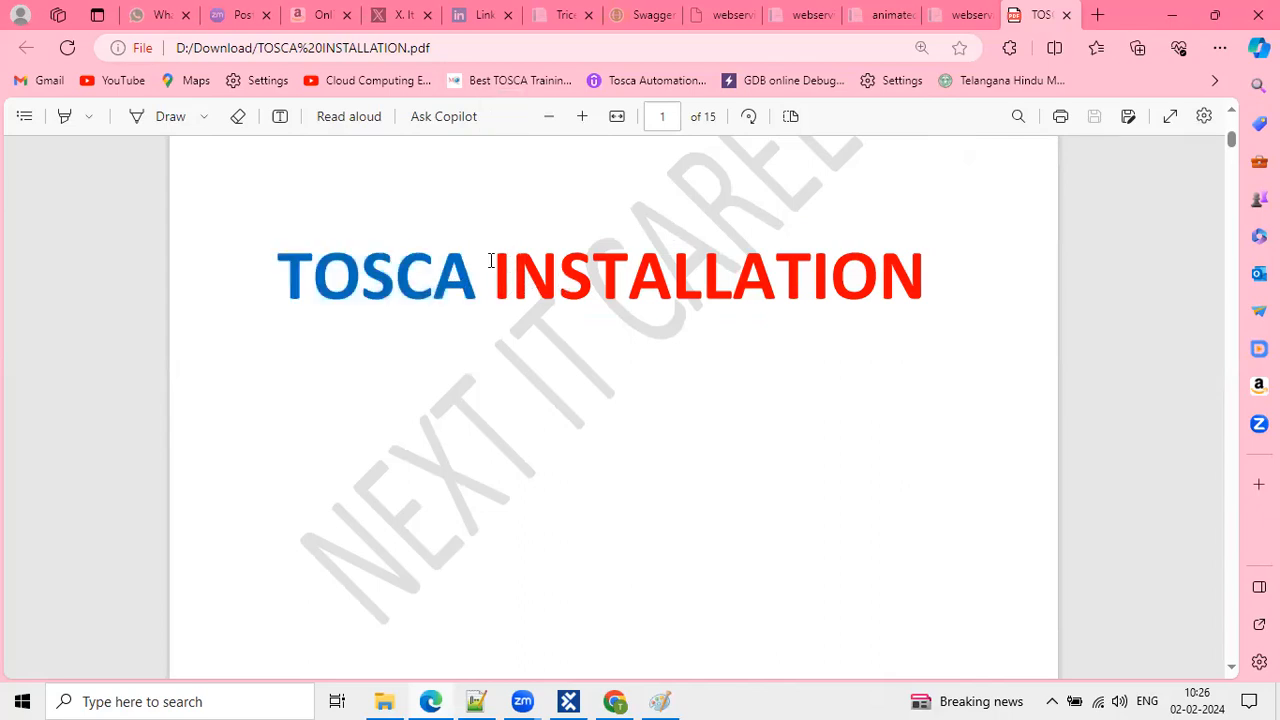
drag(490, 261, 918, 261)
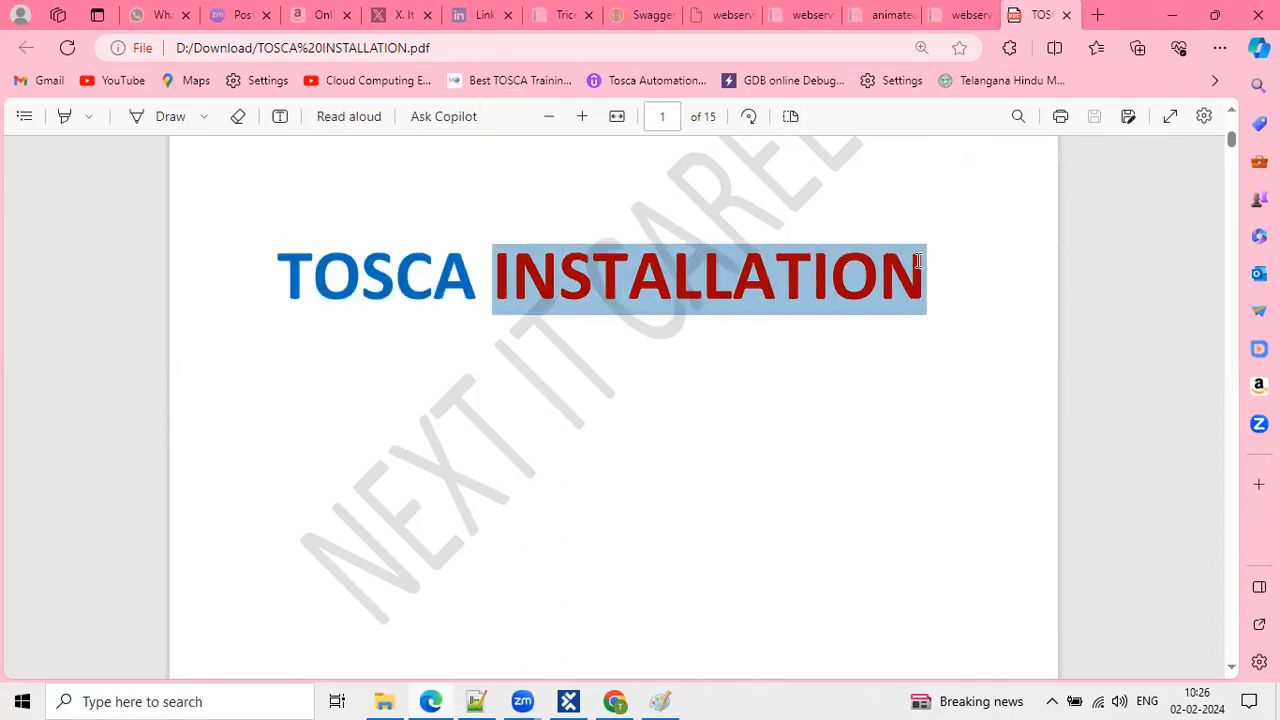
click(700, 251)
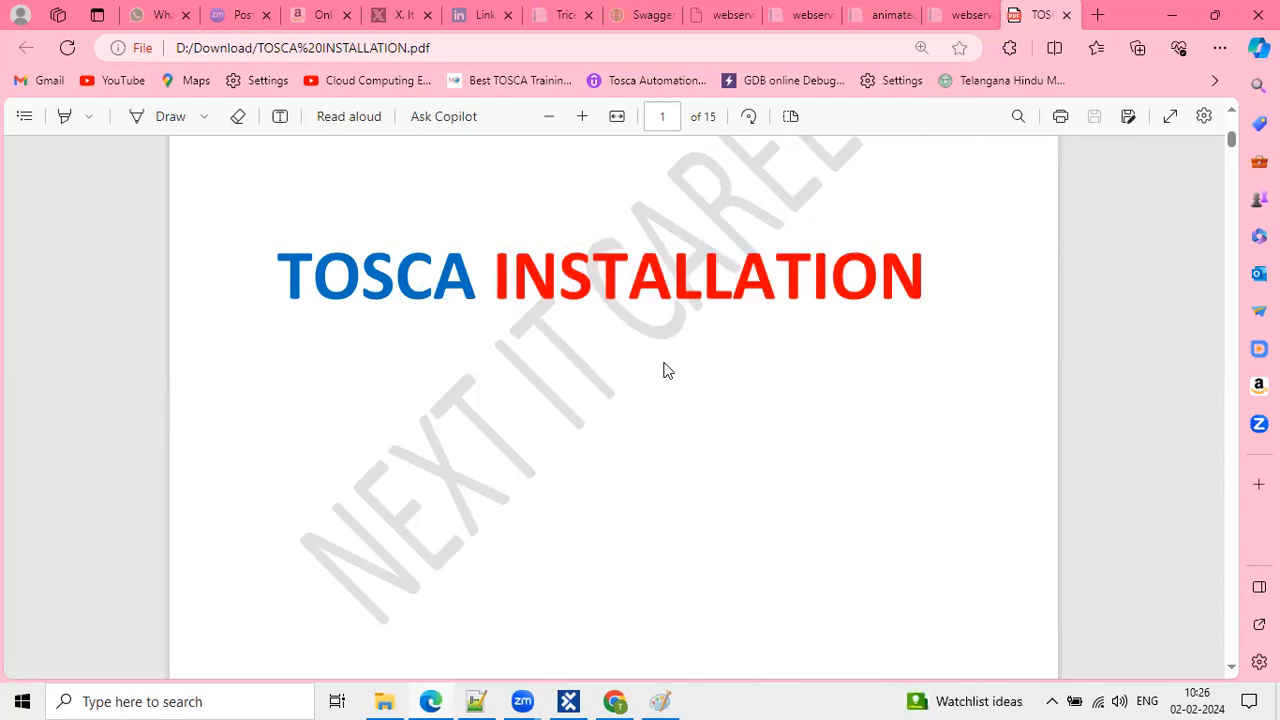